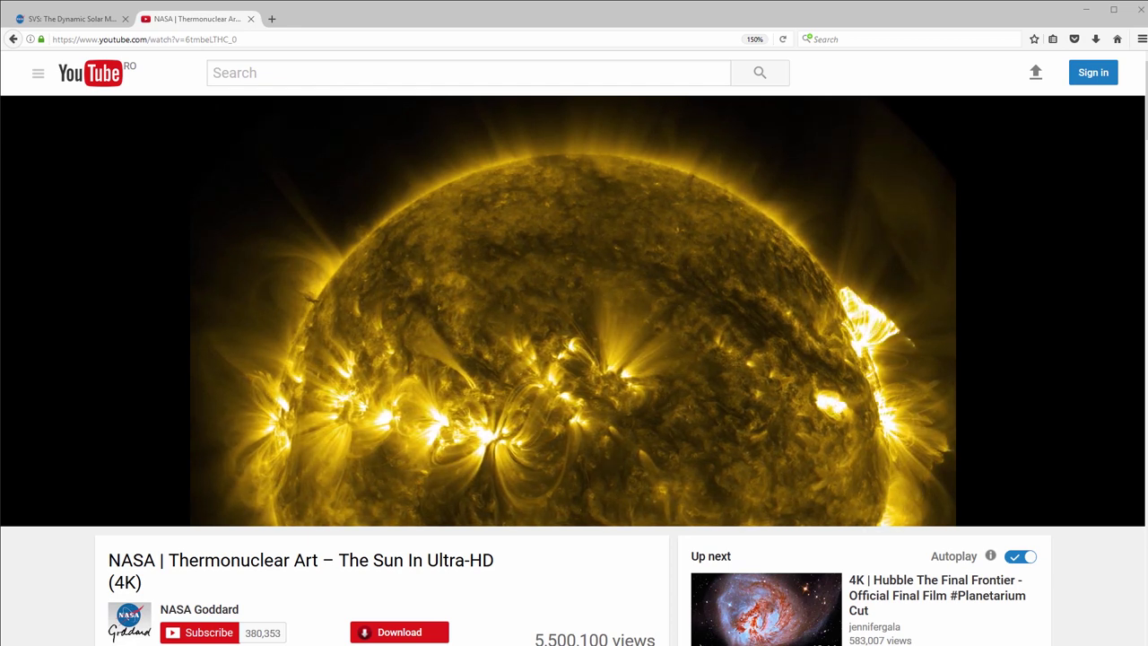
Stop the Thermonuclear Art sun video at 4:12 and go to the NASA 'Dynamic Solar Magnetic Field' page.
click(219, 509)
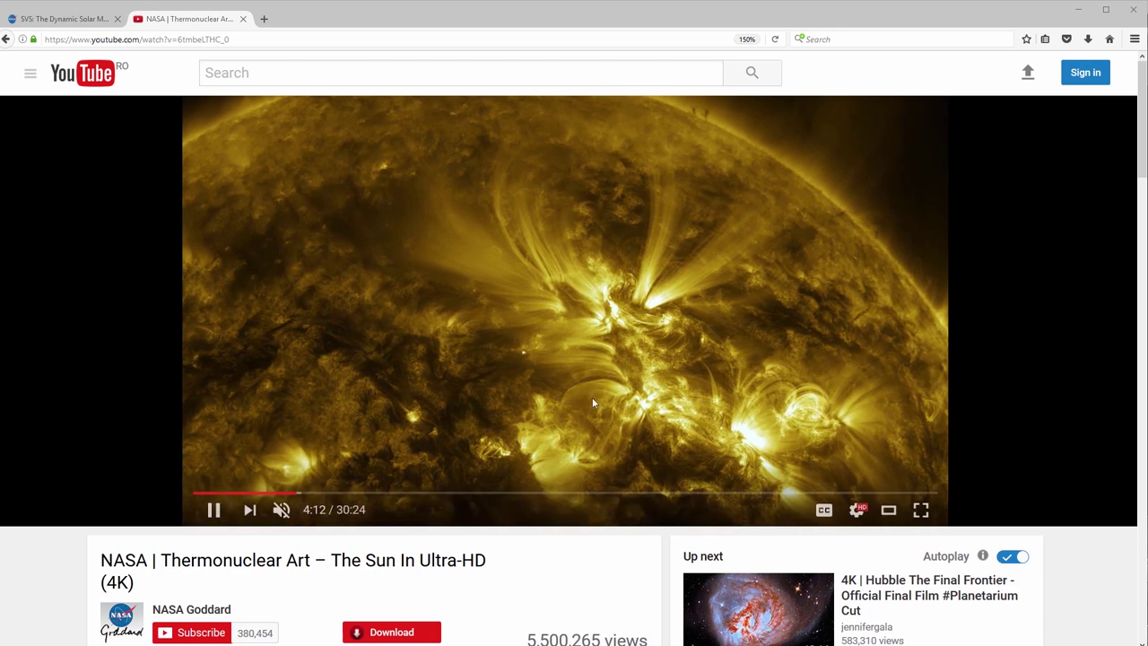
click(81, 20)
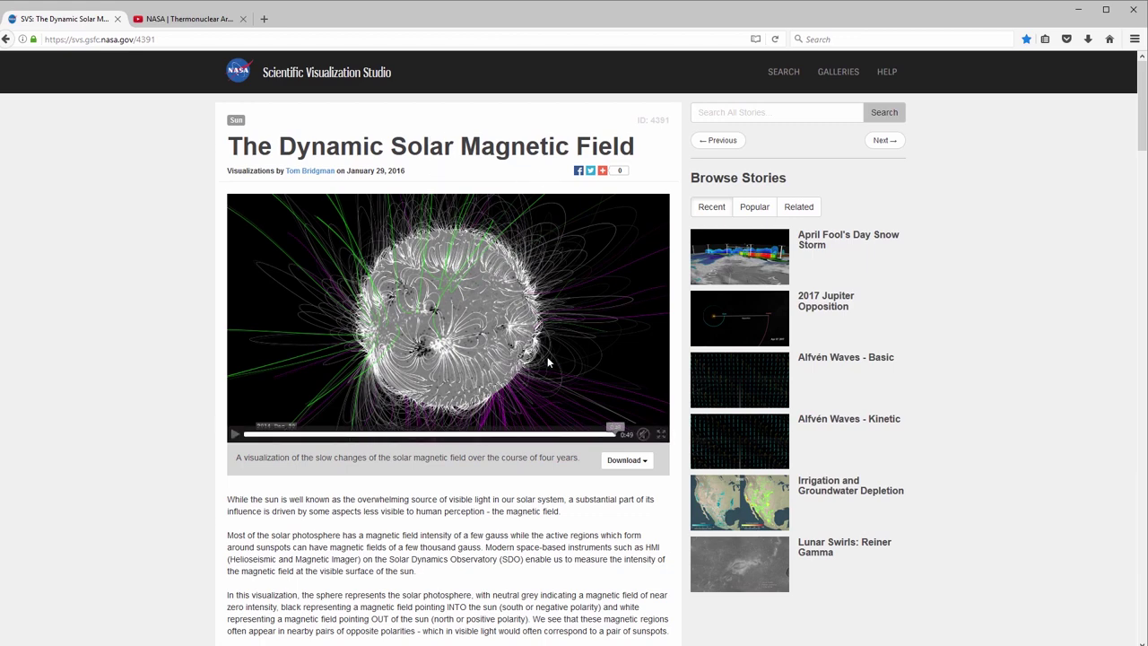
Browse the PFSS stills, then play the solar magnetic field visualization and restart it near the beginning.
scroll(549, 362, down, 15)
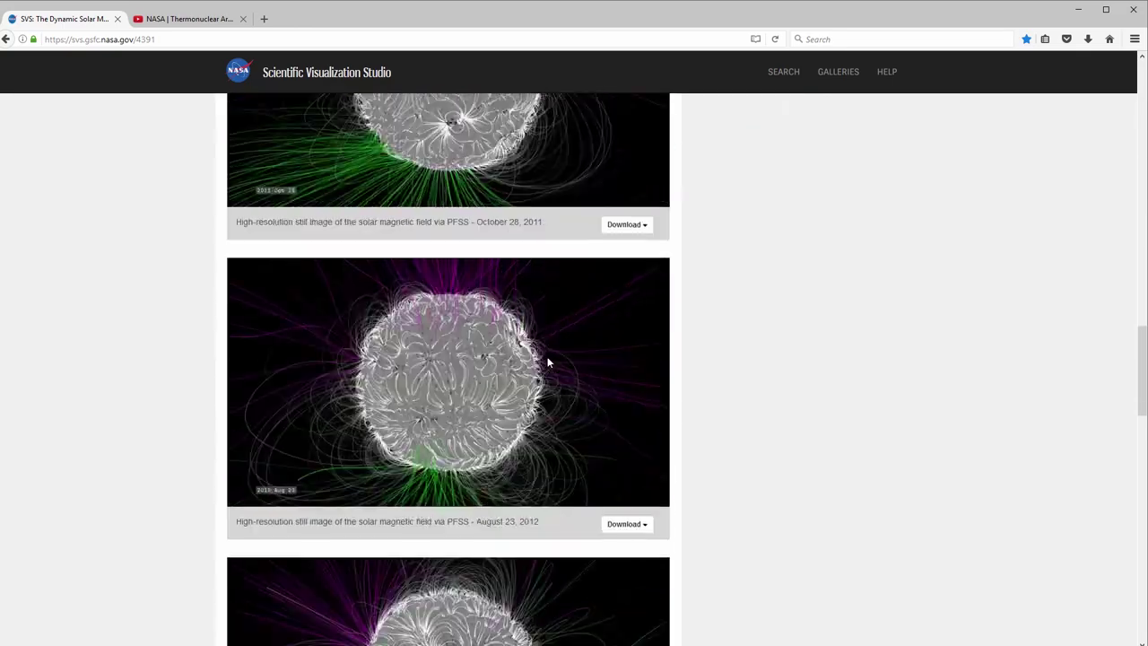
scroll(549, 362, down, 10)
scroll(549, 362, up, 5)
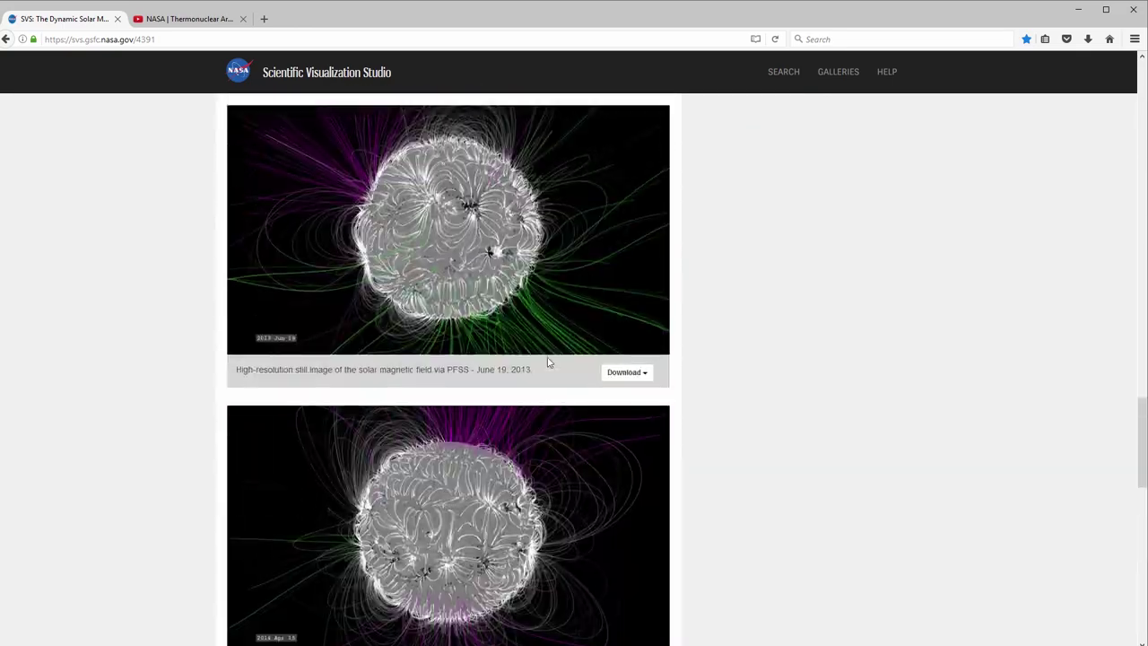
scroll(549, 362, up, 20)
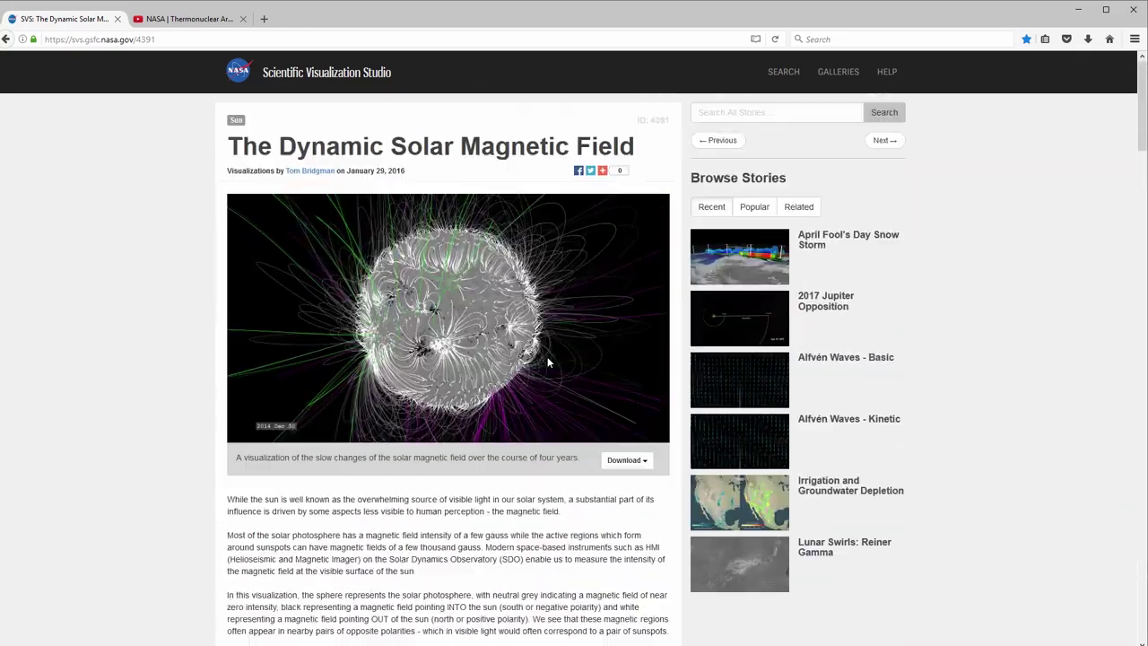
scroll(547, 358, down, 3)
scroll(547, 359, up, 3)
mouse_move(251, 423)
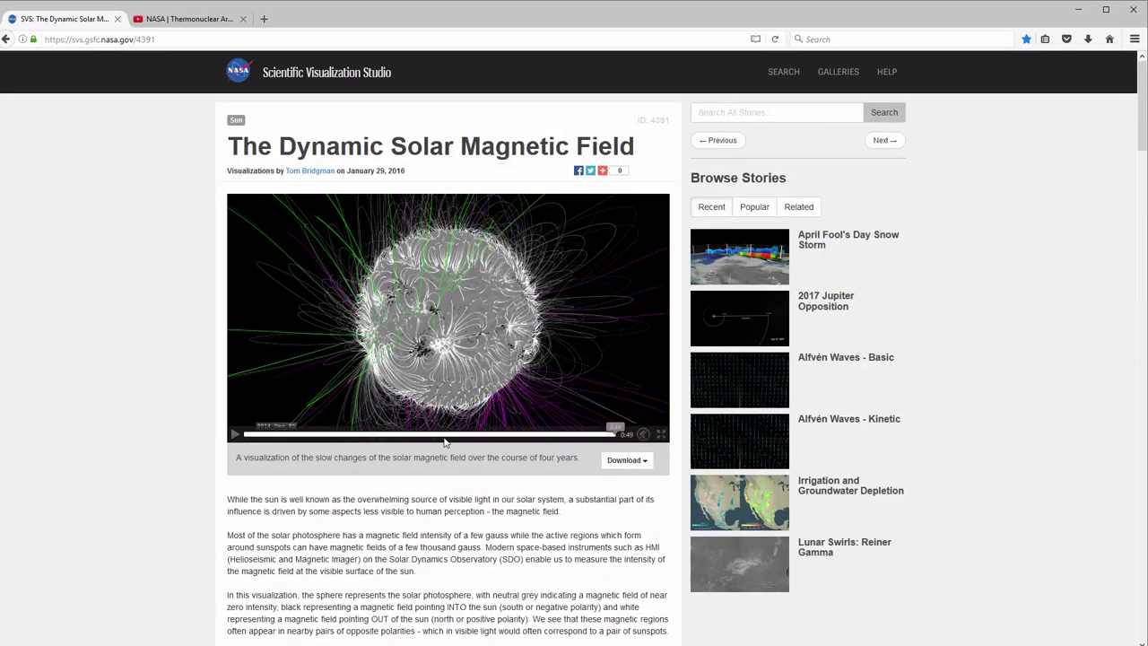
click(236, 435)
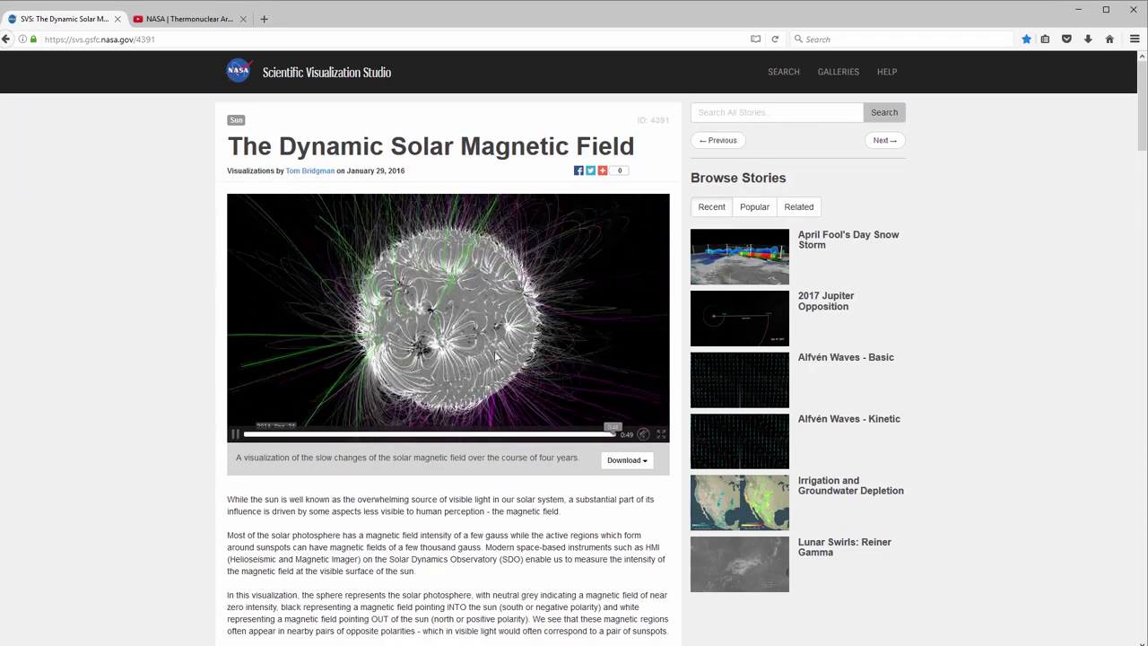
click(318, 433)
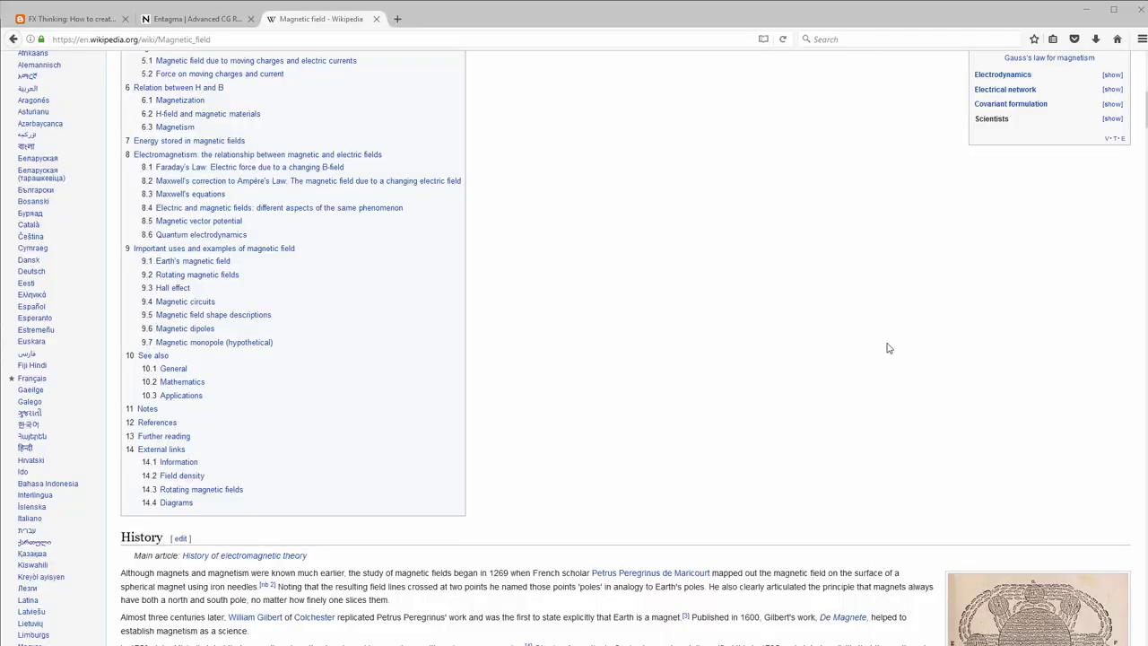
Scroll through the Magnetic field article's table of contents and definitions sections.
scroll(896, 357, up, 10)
scroll(774, 354, down, 15)
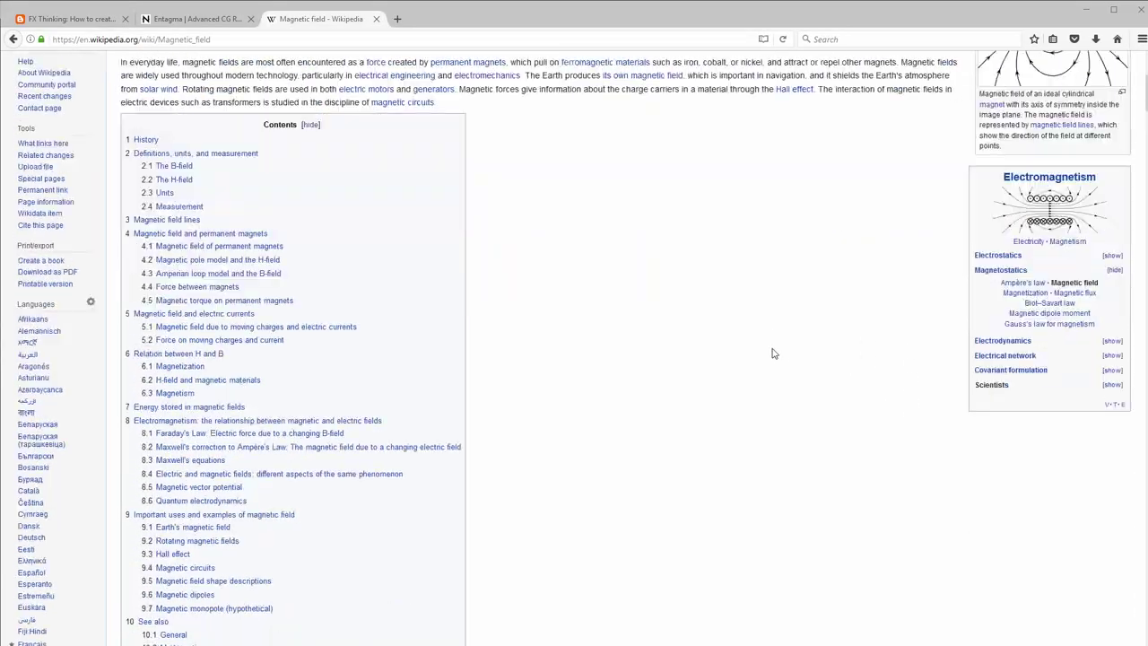
scroll(775, 359, up, 15)
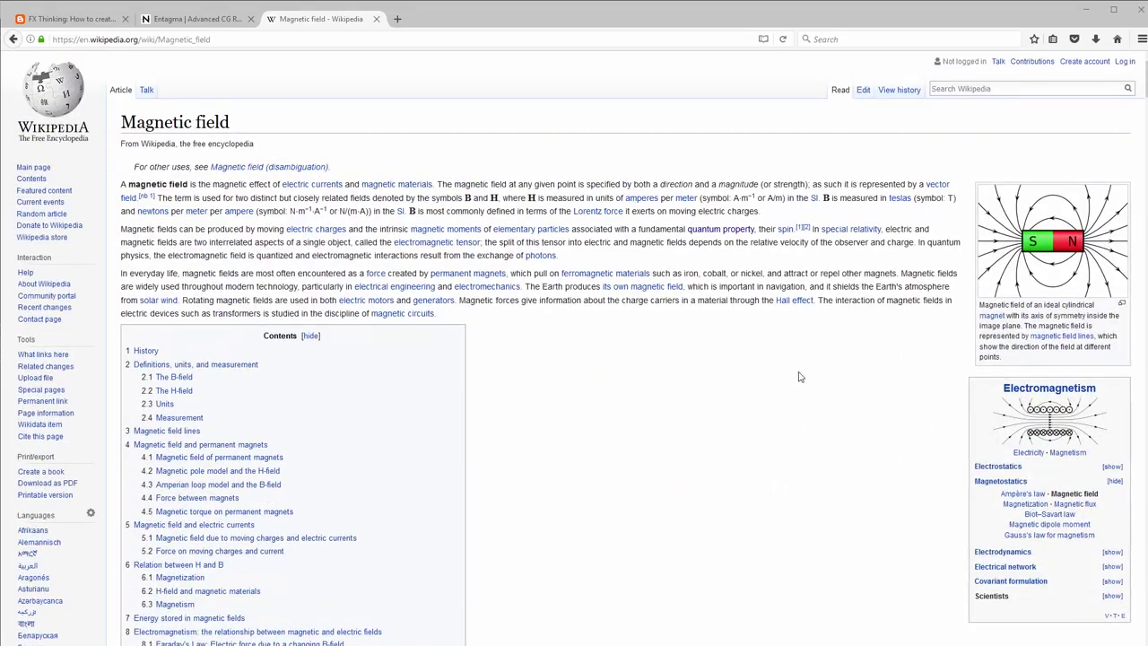
scroll(800, 377, down, 15)
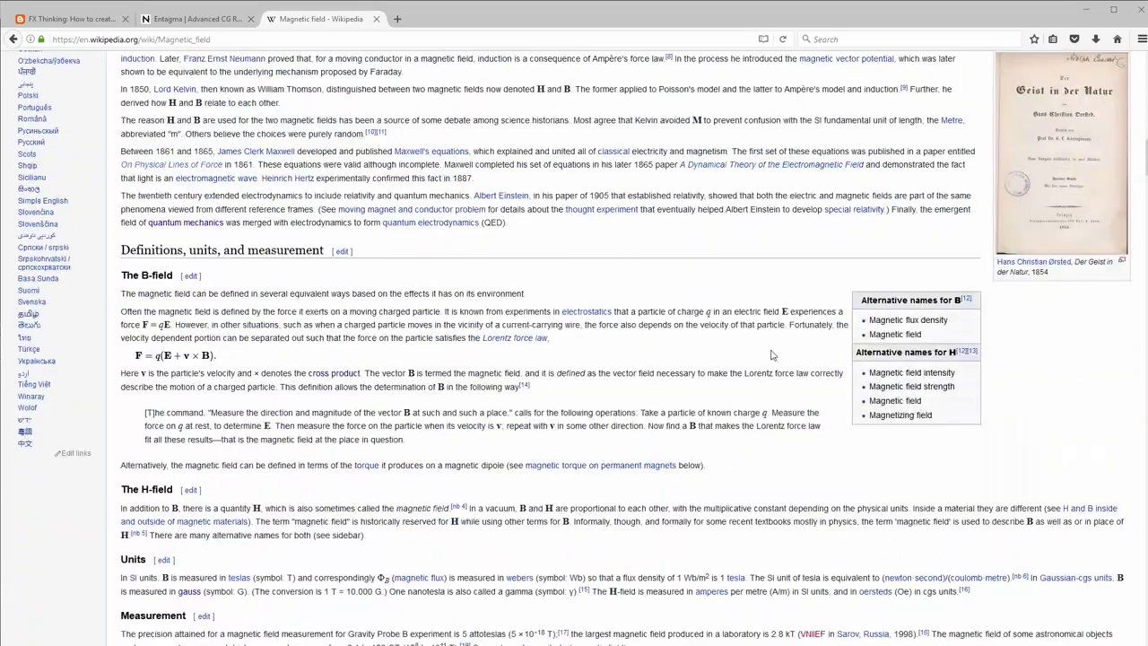
scroll(772, 357, down, 5)
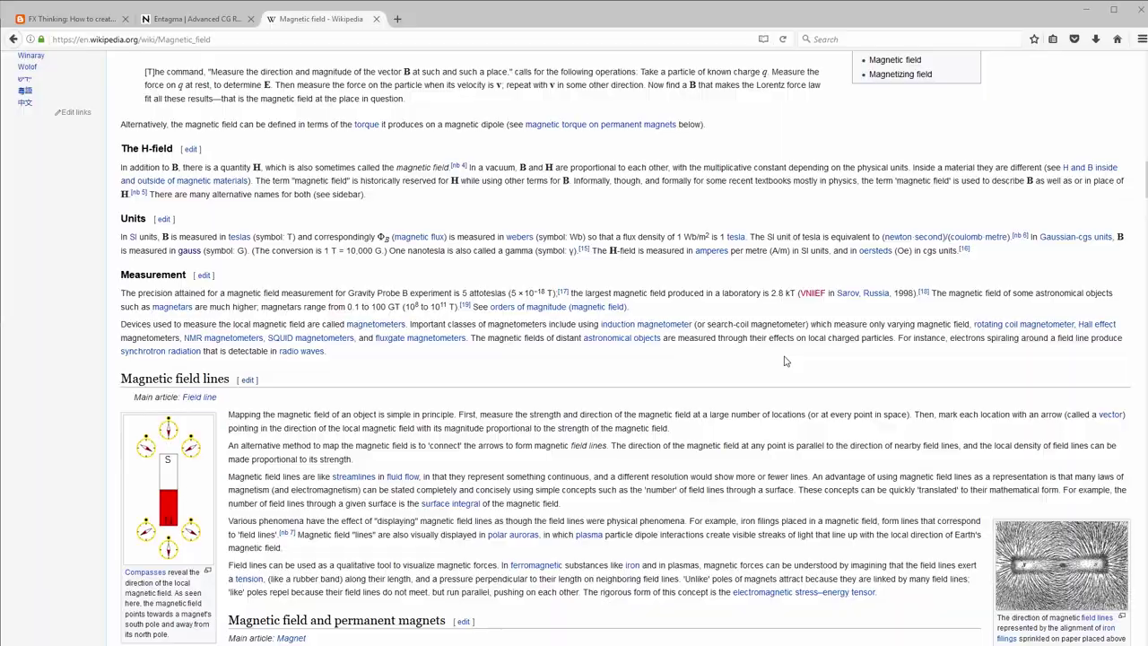
scroll(783, 361, down, 6)
scroll(783, 360, down, 12)
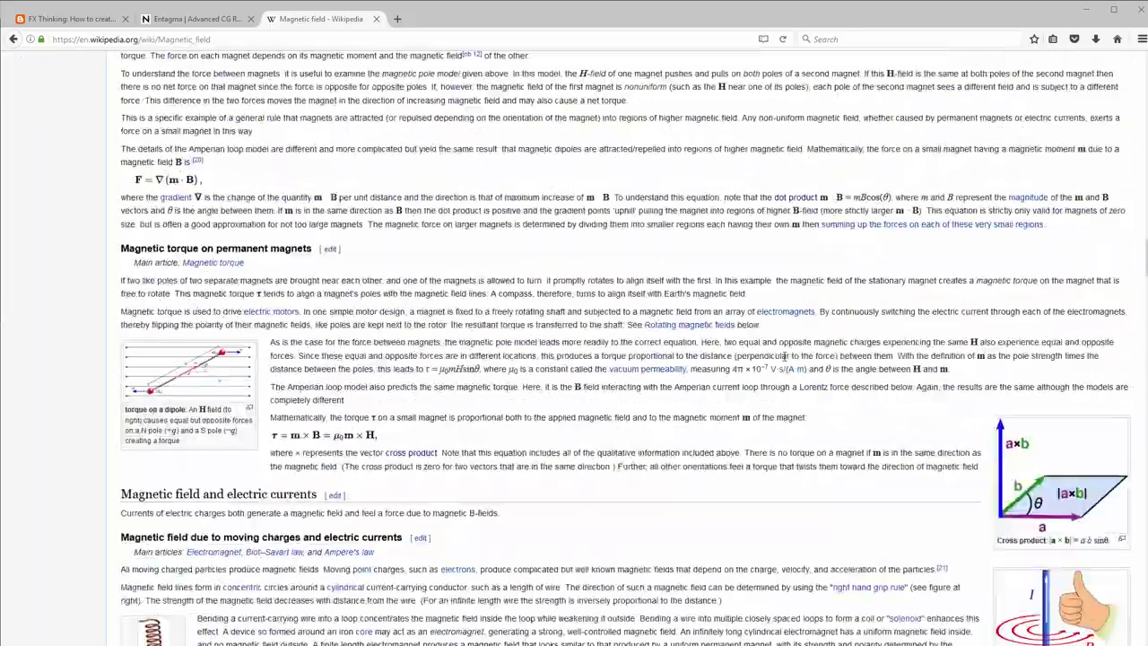
scroll(784, 361, up, 12)
scroll(783, 362, up, 20)
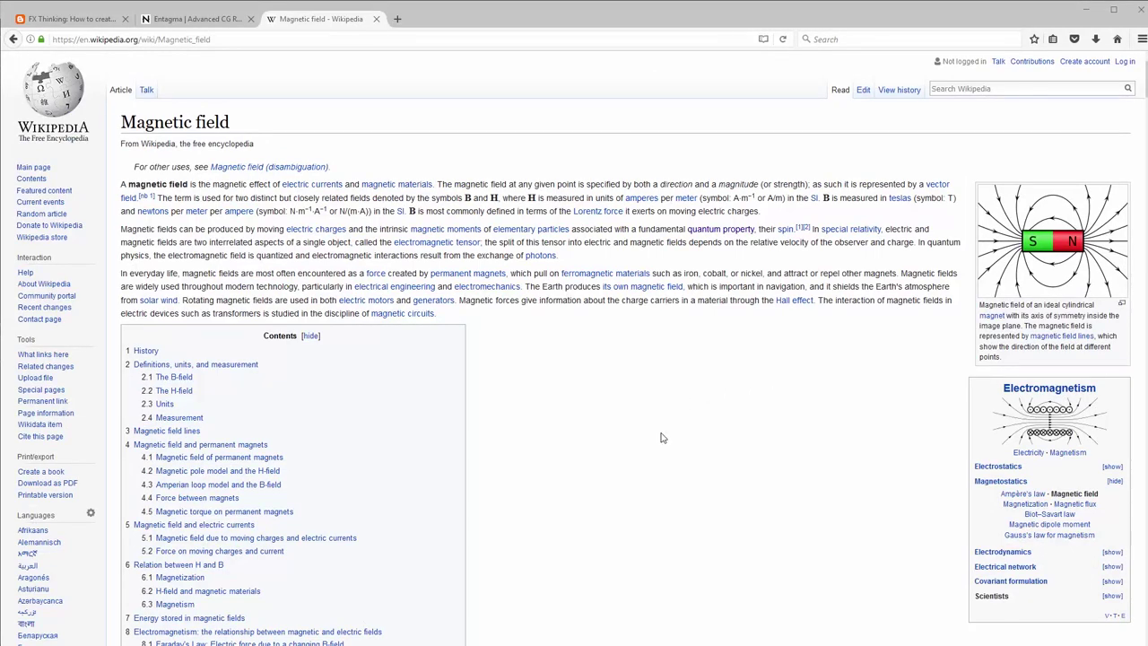
scroll(673, 416, down, 6)
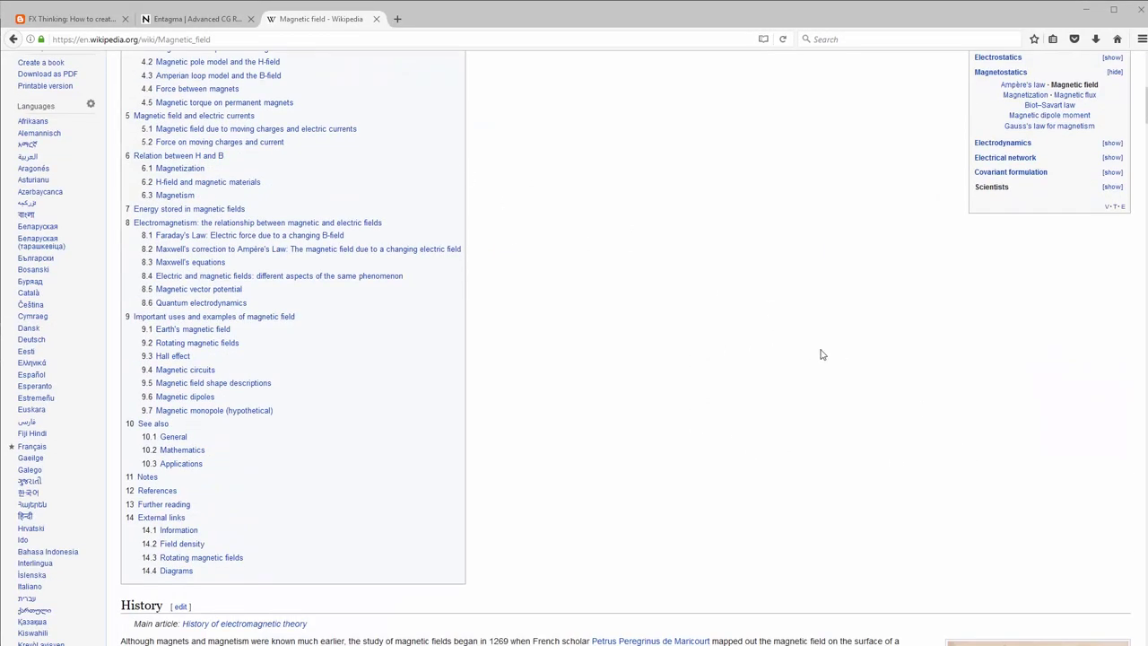
Skim Entagma's Newtonian Nightmare particle post, then move on to the FX Thinking magnetic field tutorial.
click(212, 25)
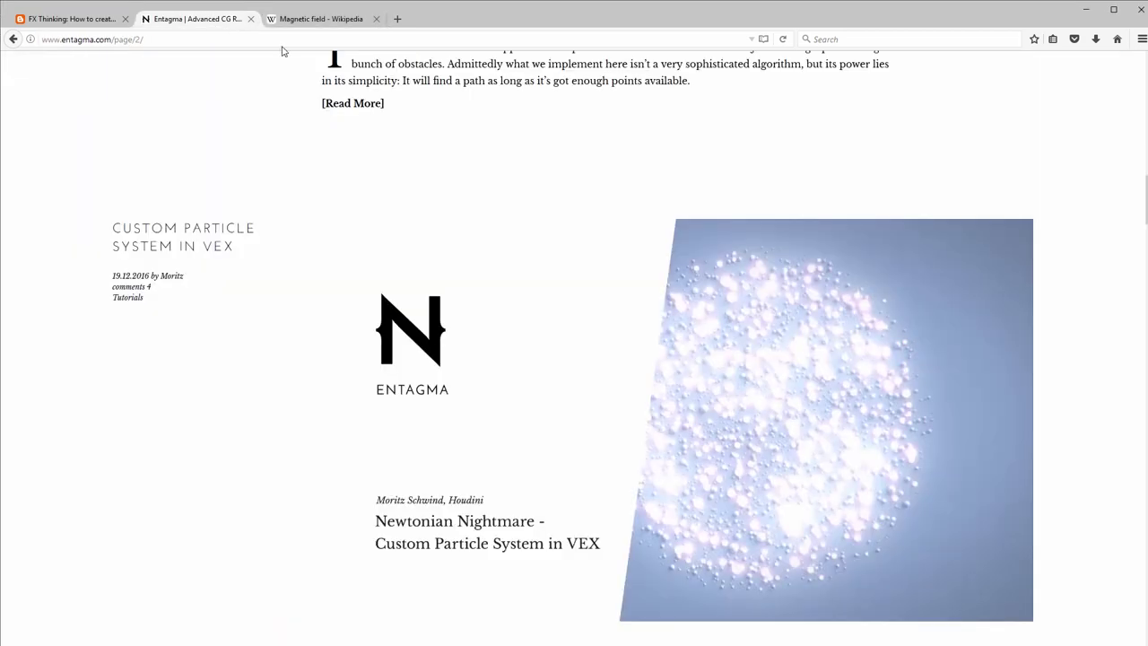
click(64, 27)
click(195, 25)
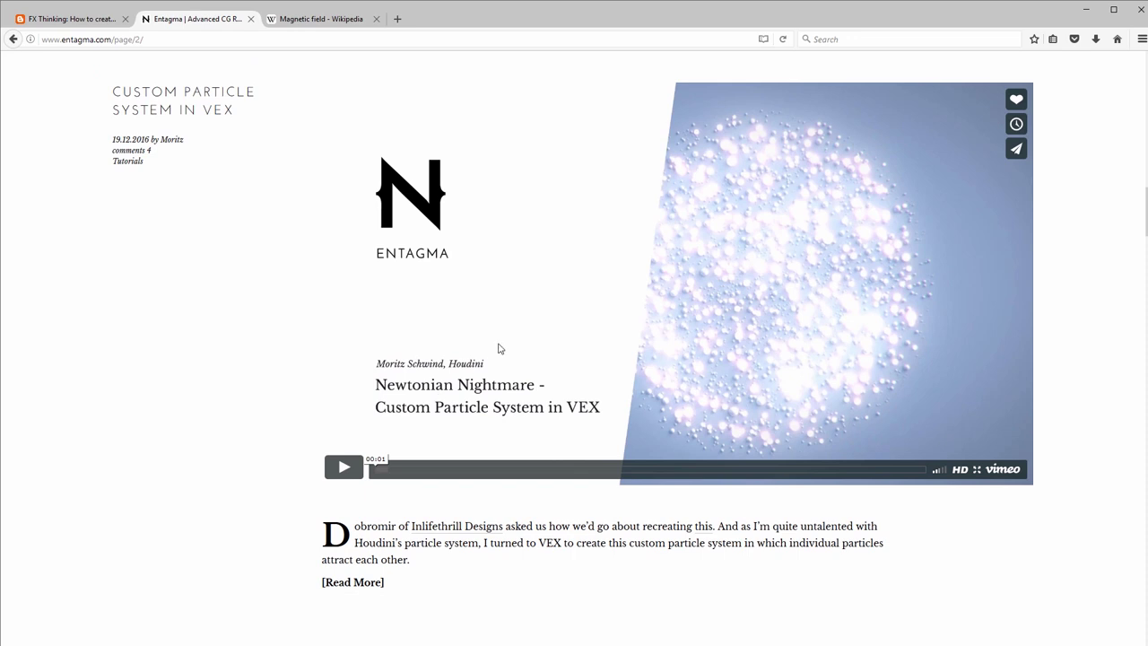
scroll(500, 349, up, 1)
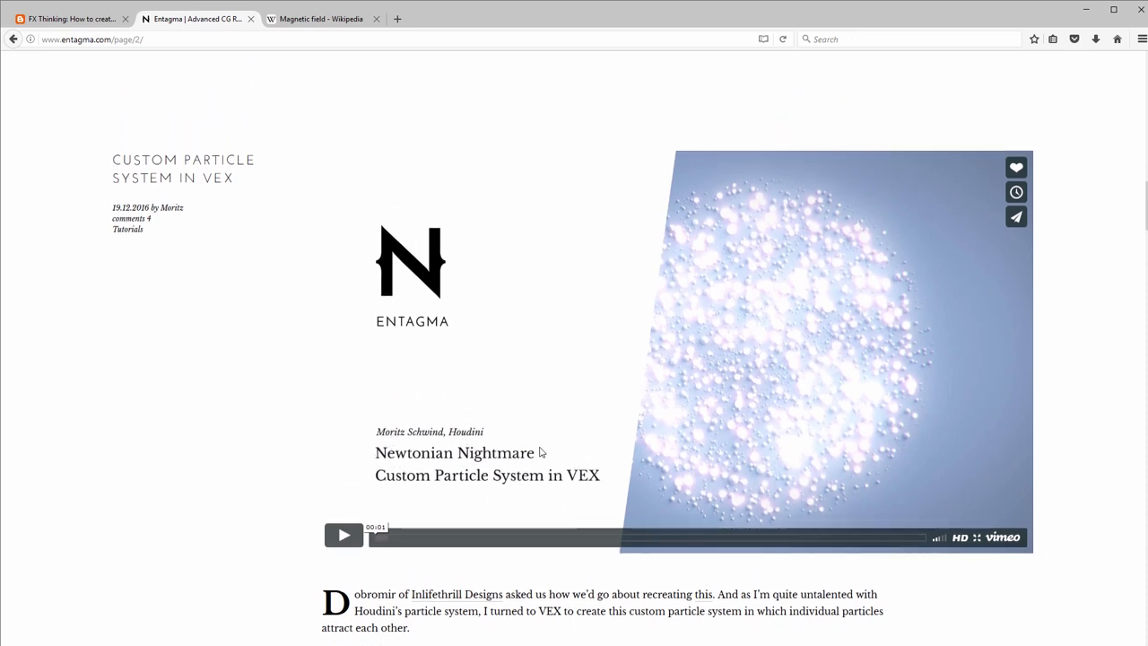
scroll(529, 362, down, 5)
scroll(529, 362, up, 6)
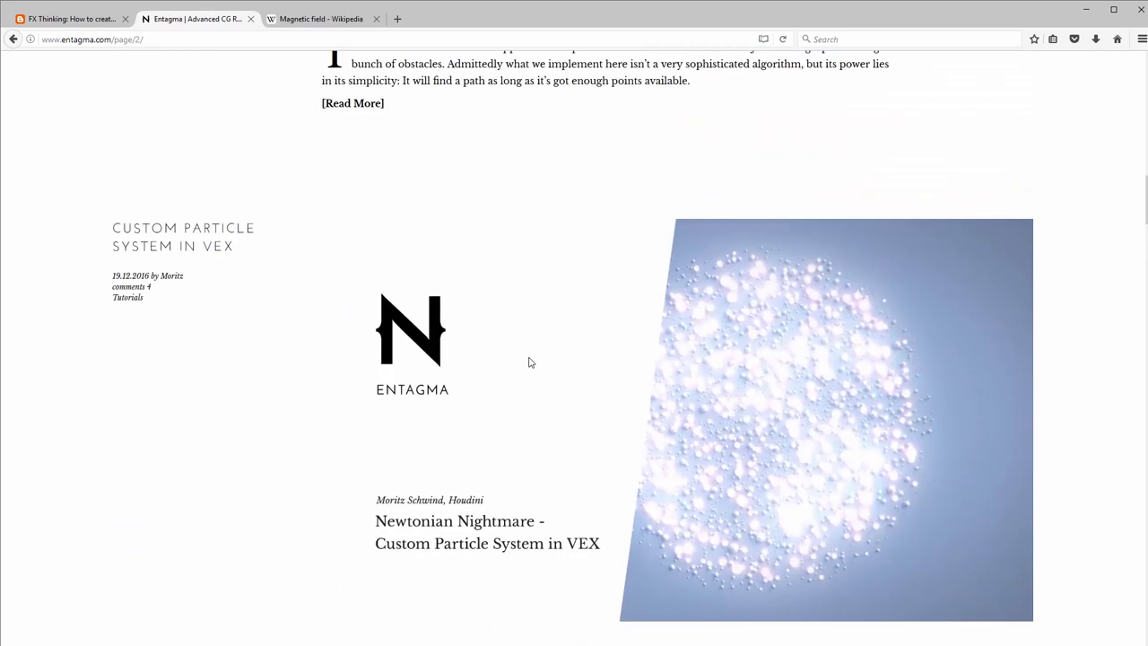
scroll(530, 377, down, 1)
scroll(570, 391, down, 3)
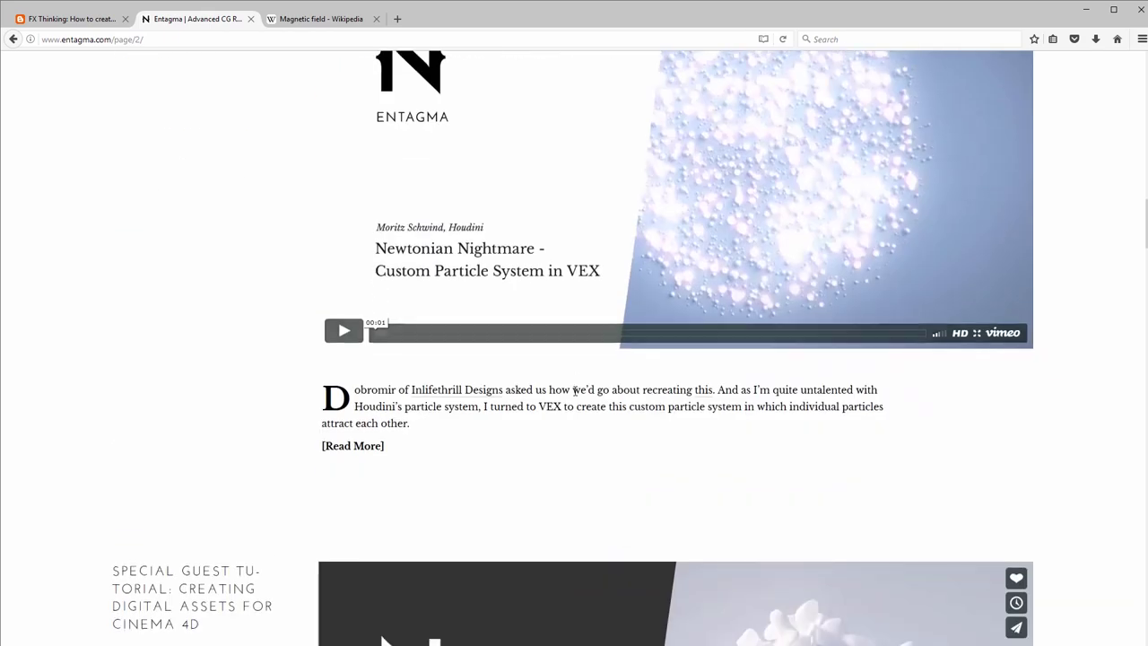
scroll(570, 391, up, 3)
click(78, 19)
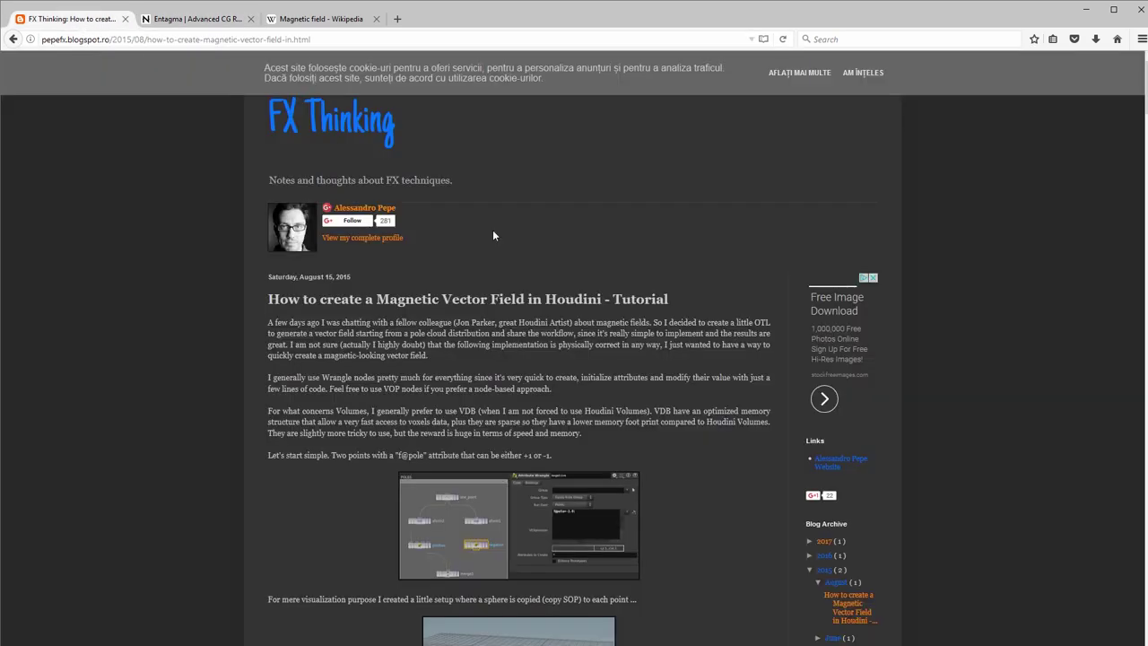
Scroll through the 'How to create a Magnetic Vector Field in Houdini' post.
scroll(653, 330, down, 4)
scroll(652, 332, up, 4)
scroll(643, 269, down, 5)
scroll(646, 266, up, 4)
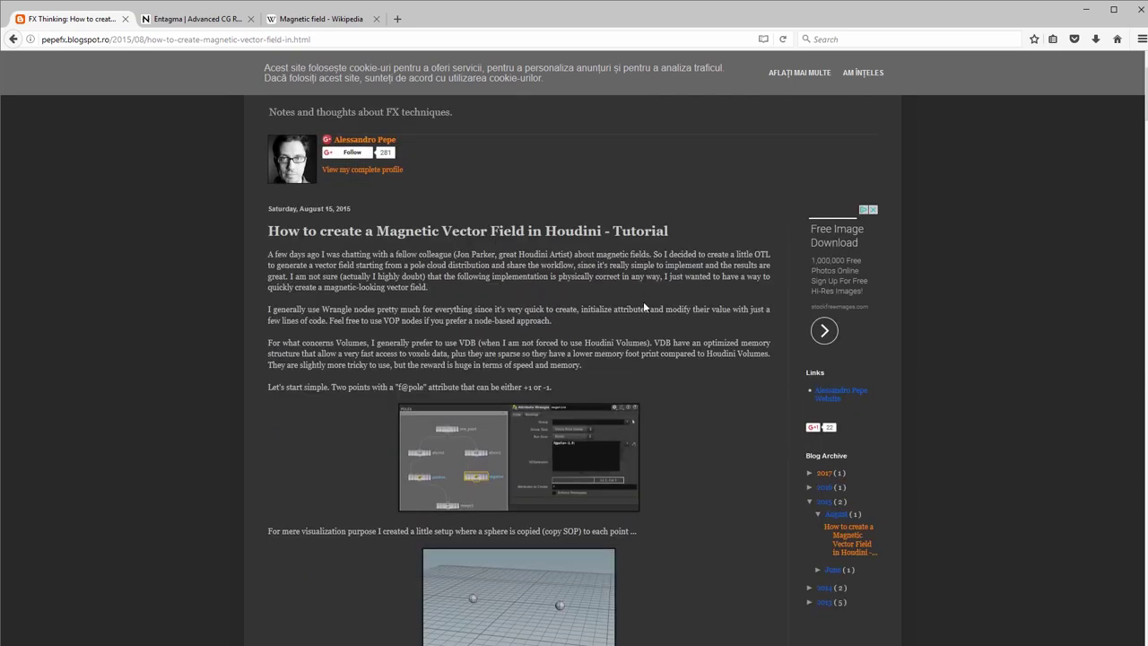
scroll(649, 298, down, 8)
scroll(649, 296, up, 5)
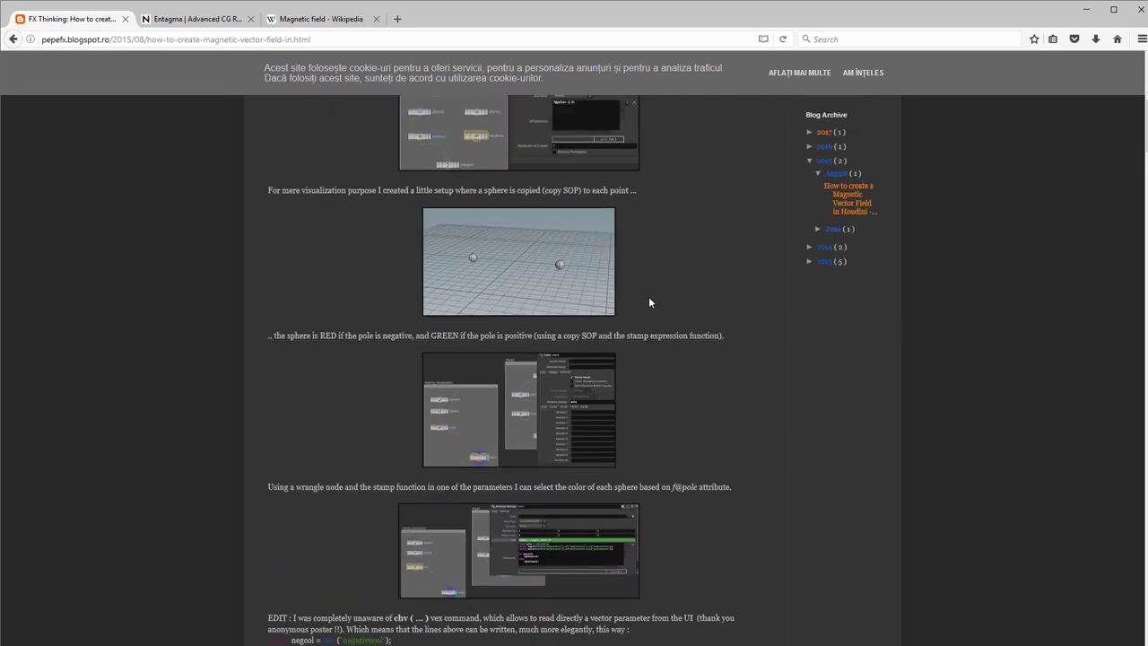
scroll(648, 298, up, 5)
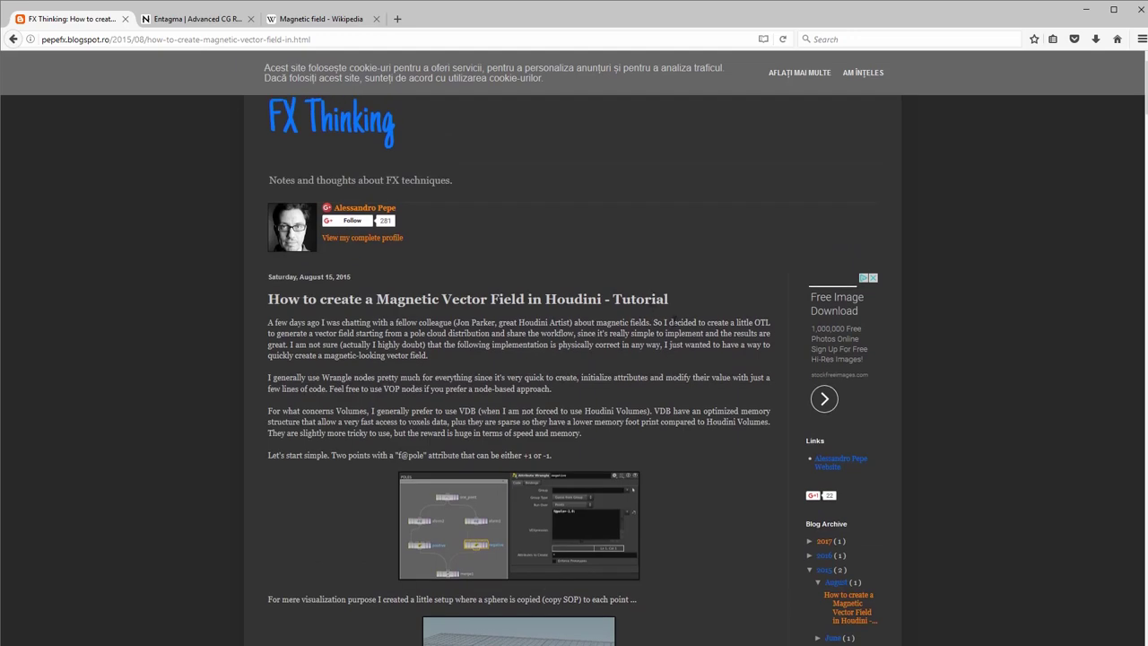
scroll(664, 321, down, 3)
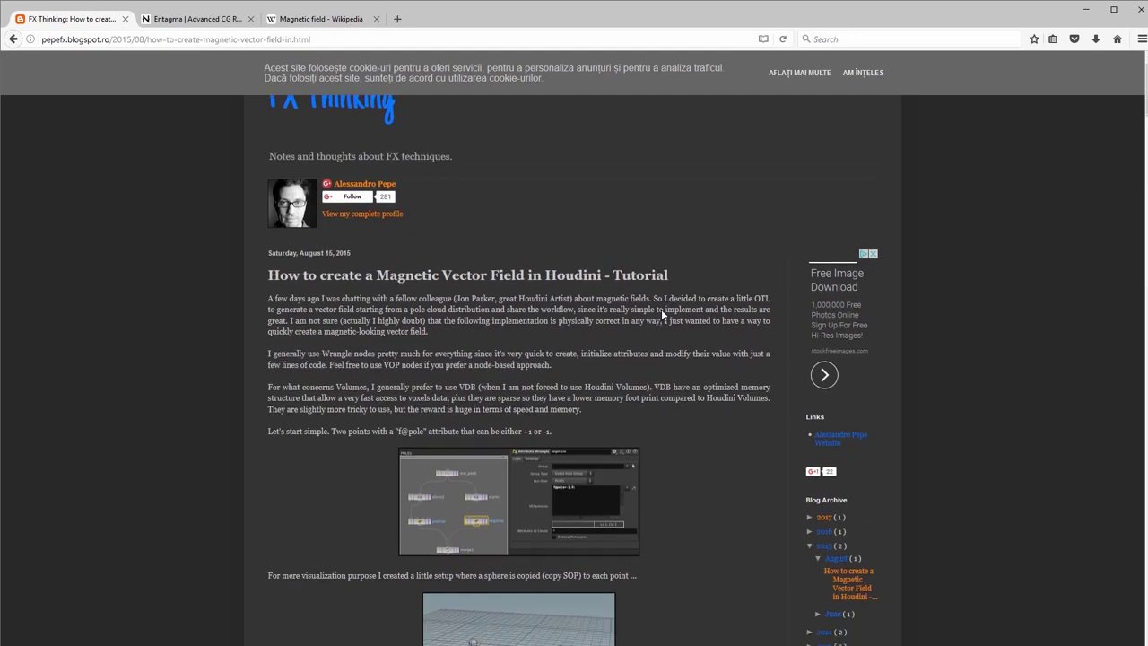
scroll(620, 347, up, 3)
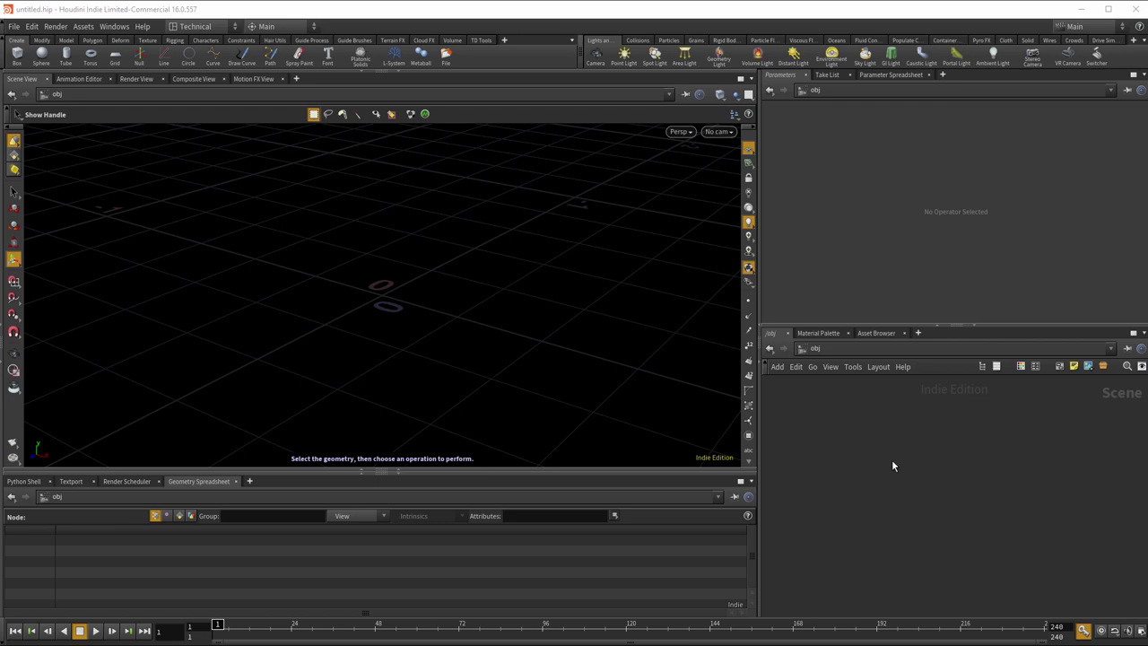
Create a Geometry object named Magnetic_field and delete its default File node inside.
key(Tab)
text(geo)
key(Return)
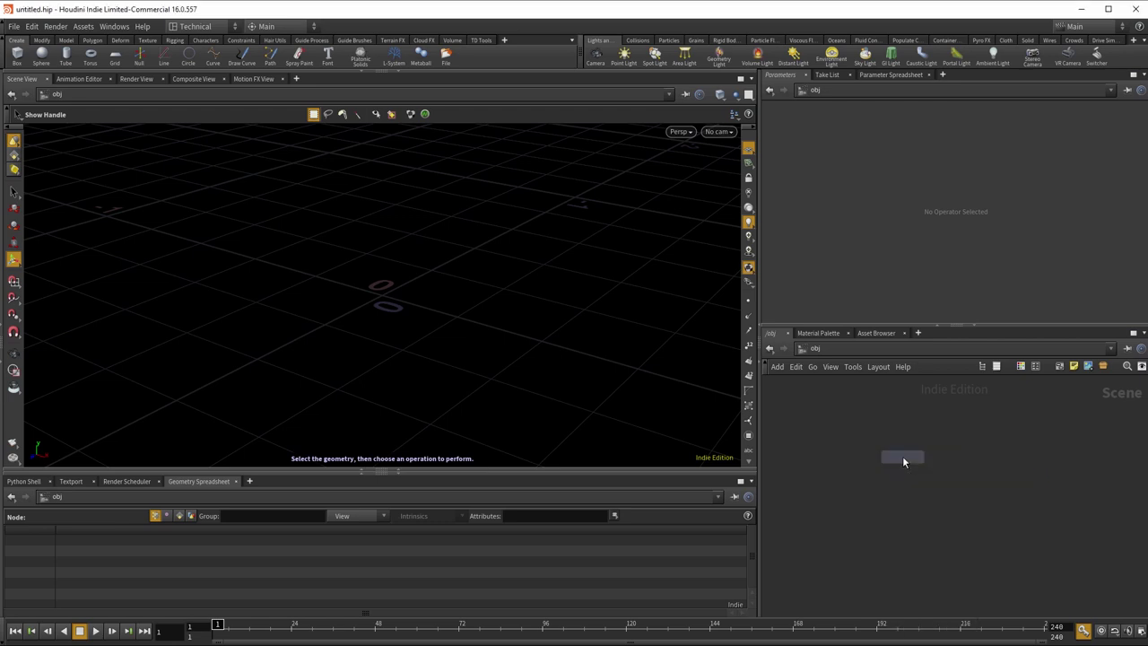
click(902, 455)
double_click(930, 458)
text(Magnetic_field)
key(Return)
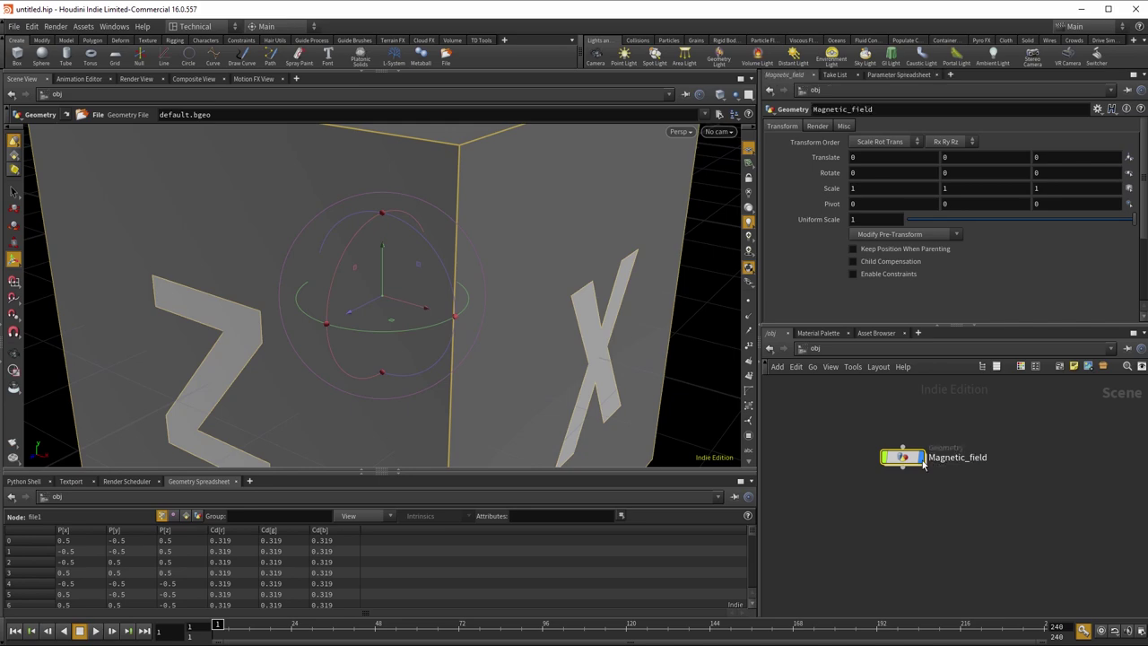
double_click(902, 457)
key(Delete)
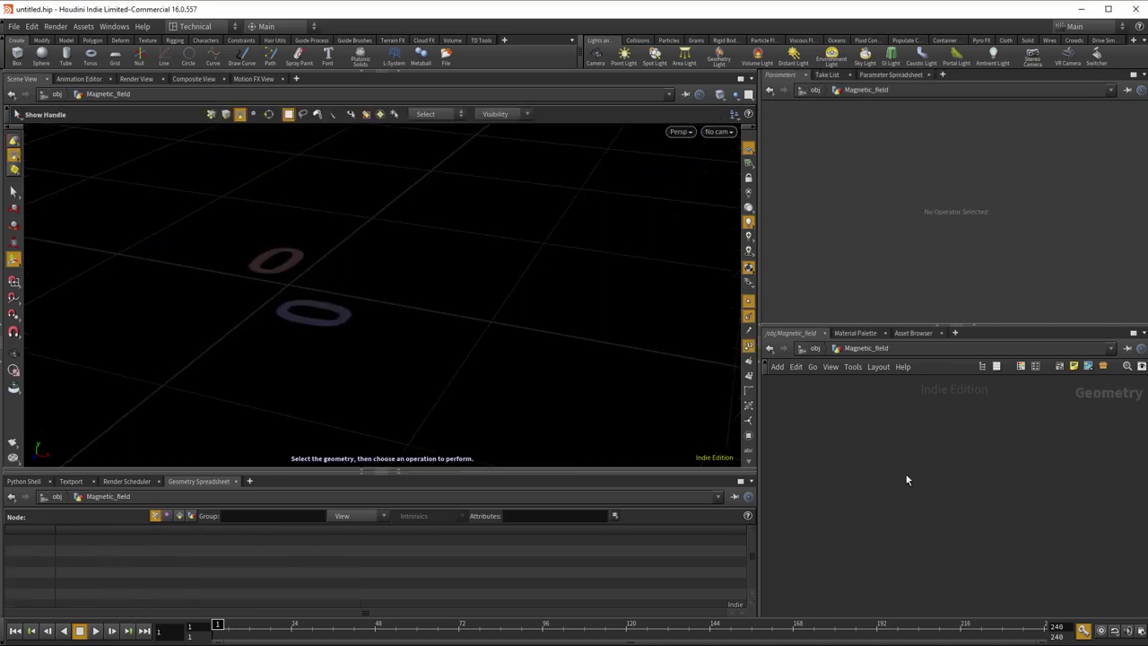
Add an add1 node with Point 0 enabled at 0, 0, 0 and move it up.
key(Tab)
text(add)
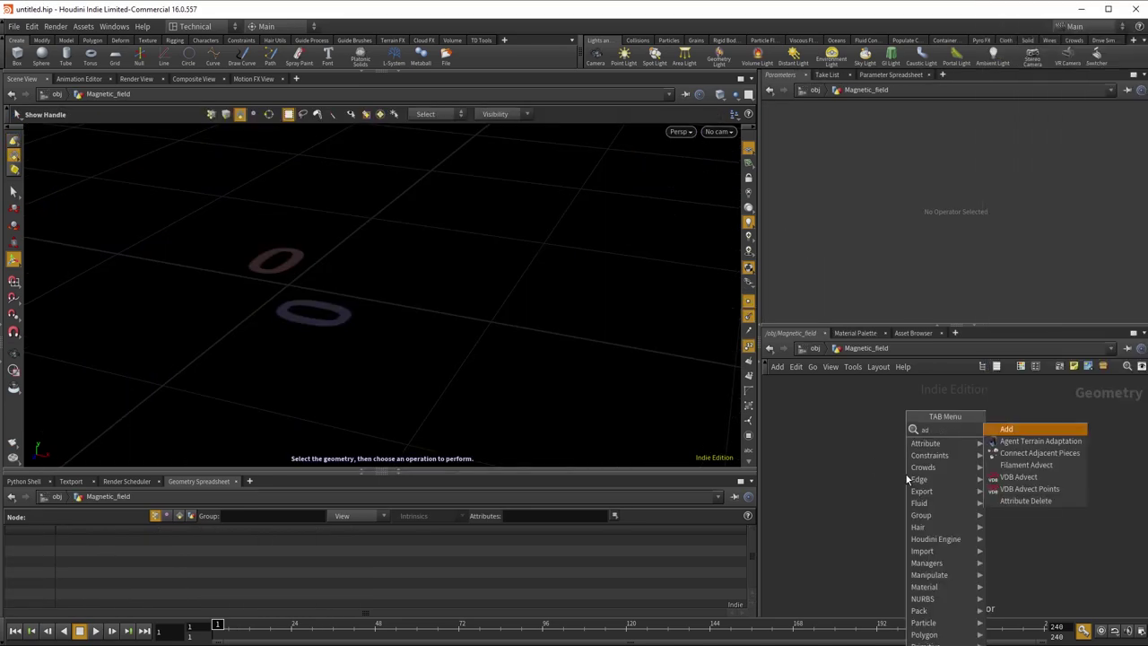
key(Return)
click(905, 473)
click(802, 171)
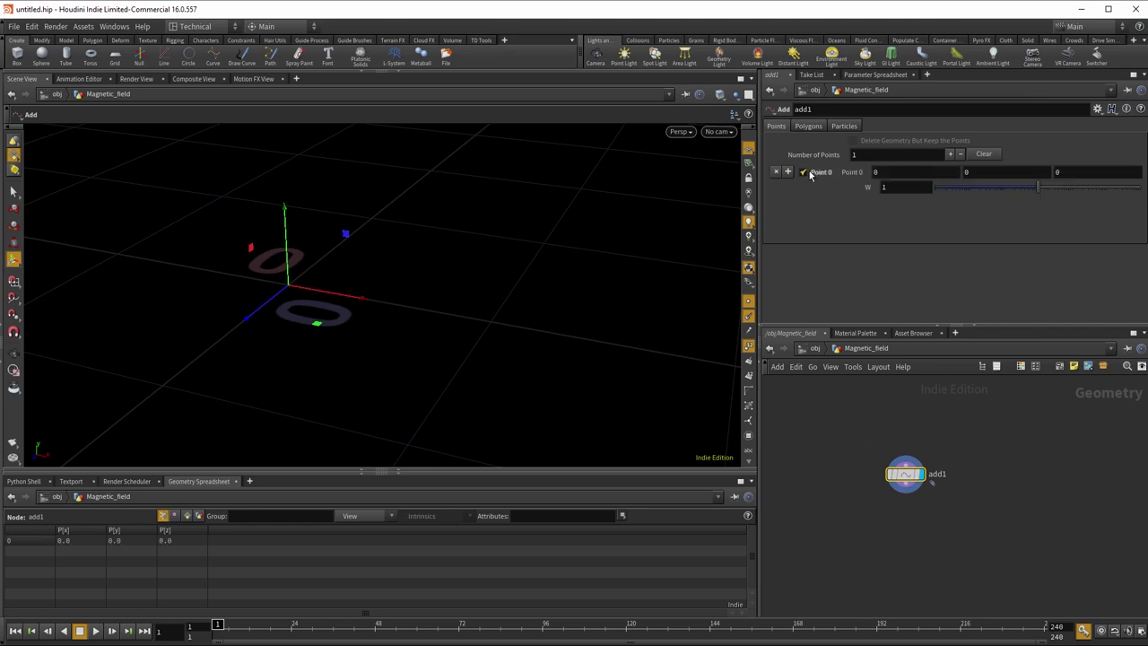
drag(910, 480, 924, 456)
key(Tab)
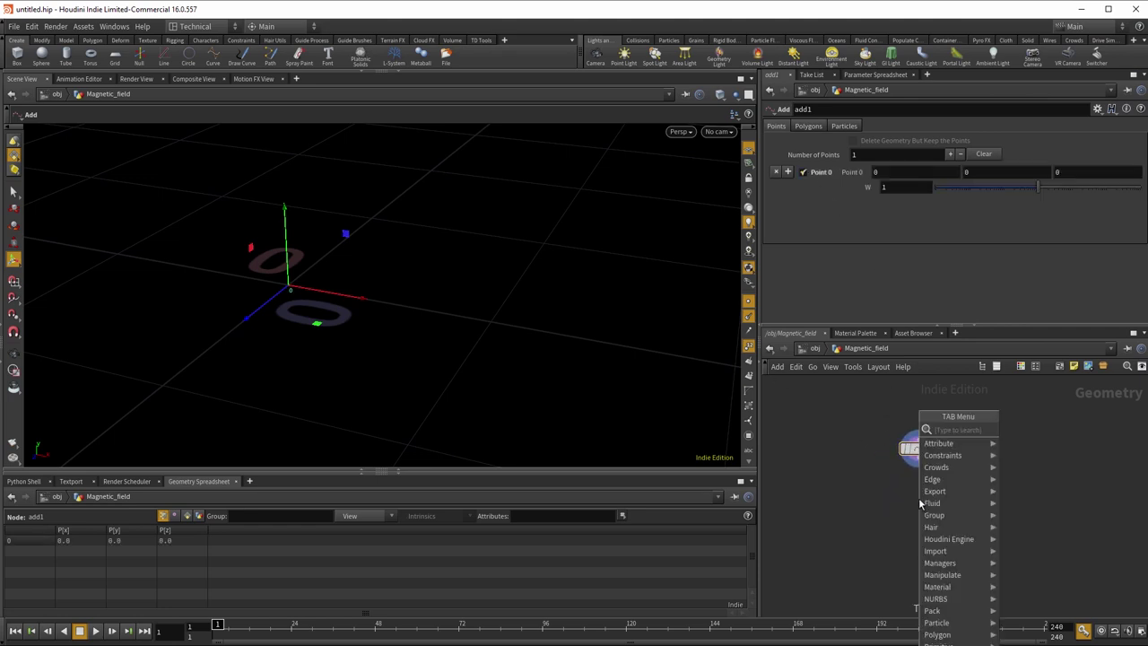
key(Escape)
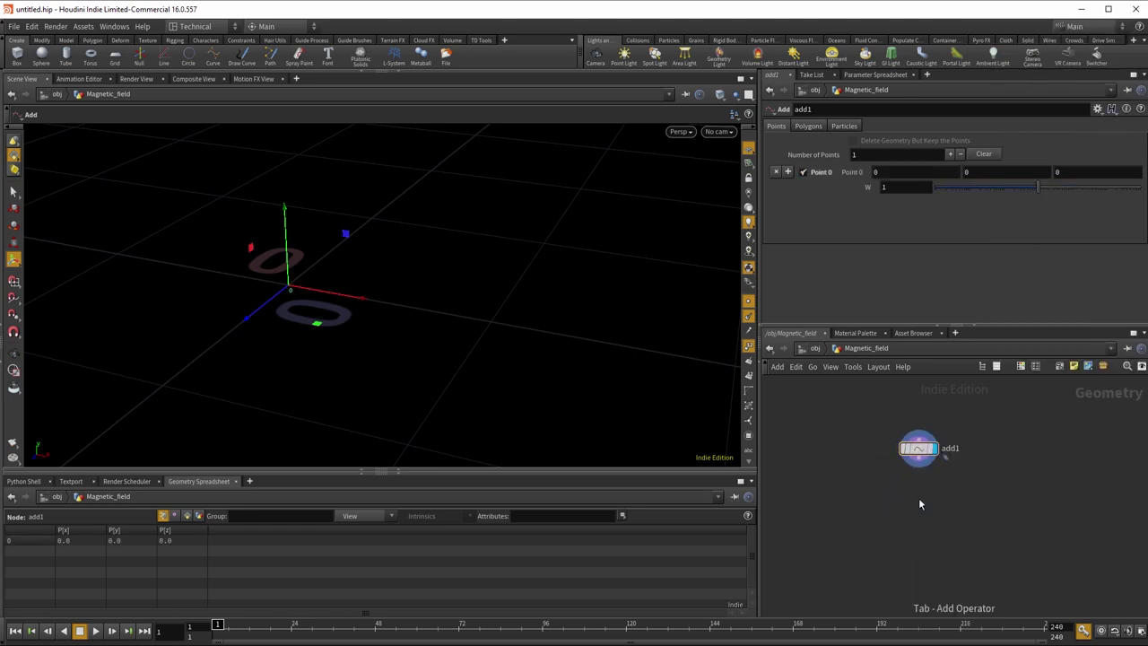
Place transform1 under add1 and move the point to X -0.184735.
click(882, 505)
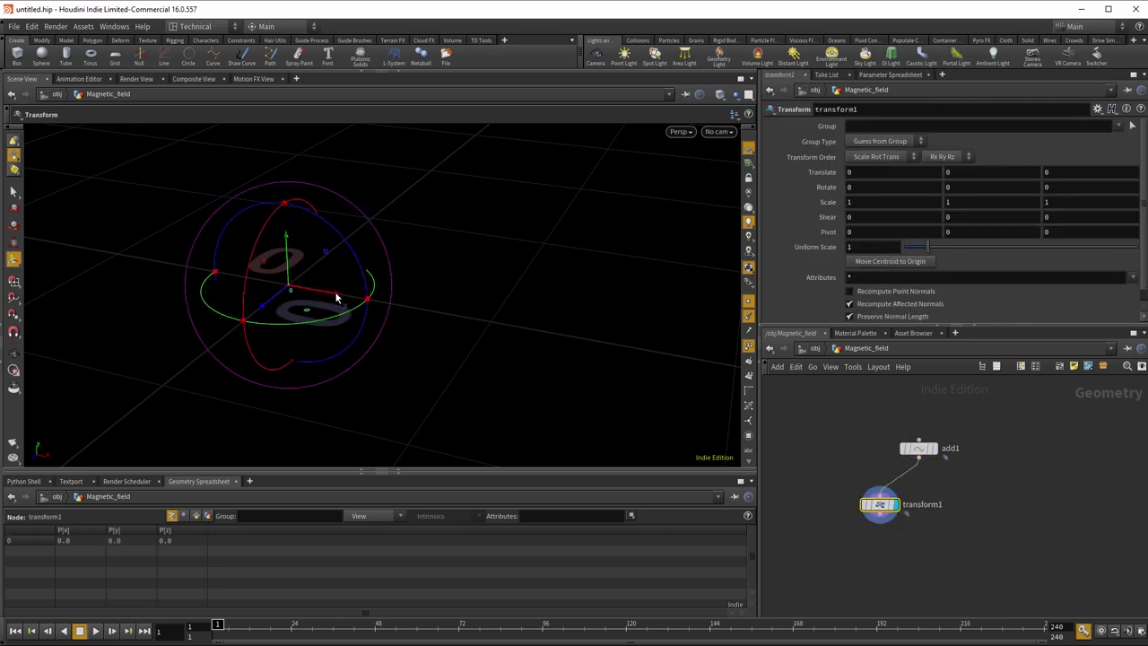
drag(332, 295, 166, 282)
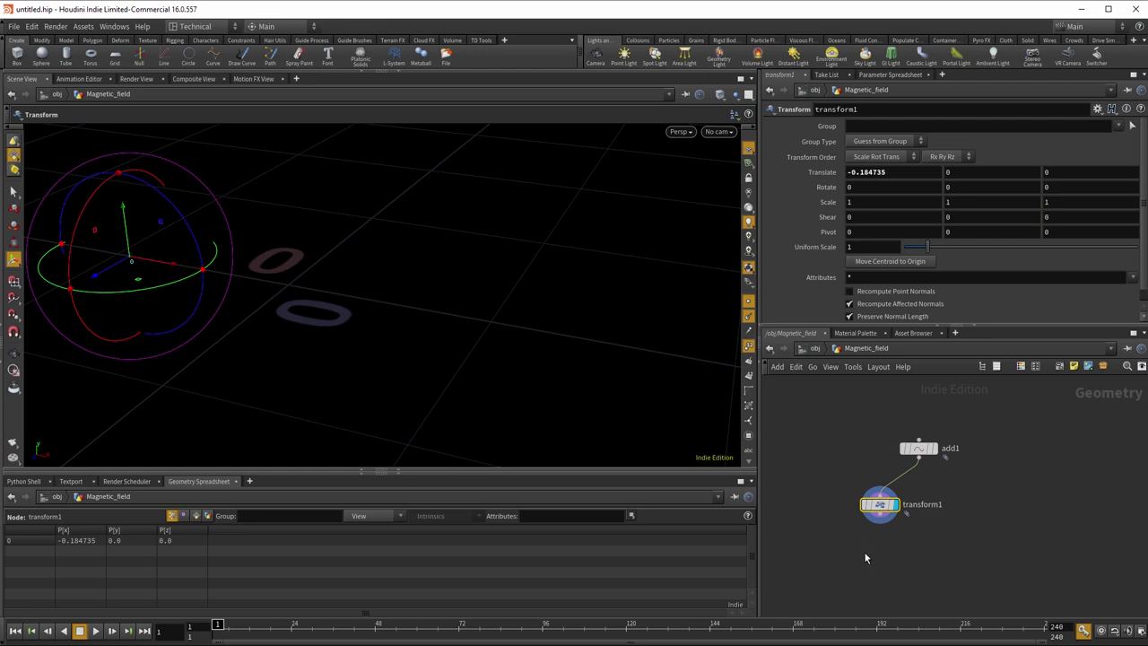
scroll(901, 505, down, 1)
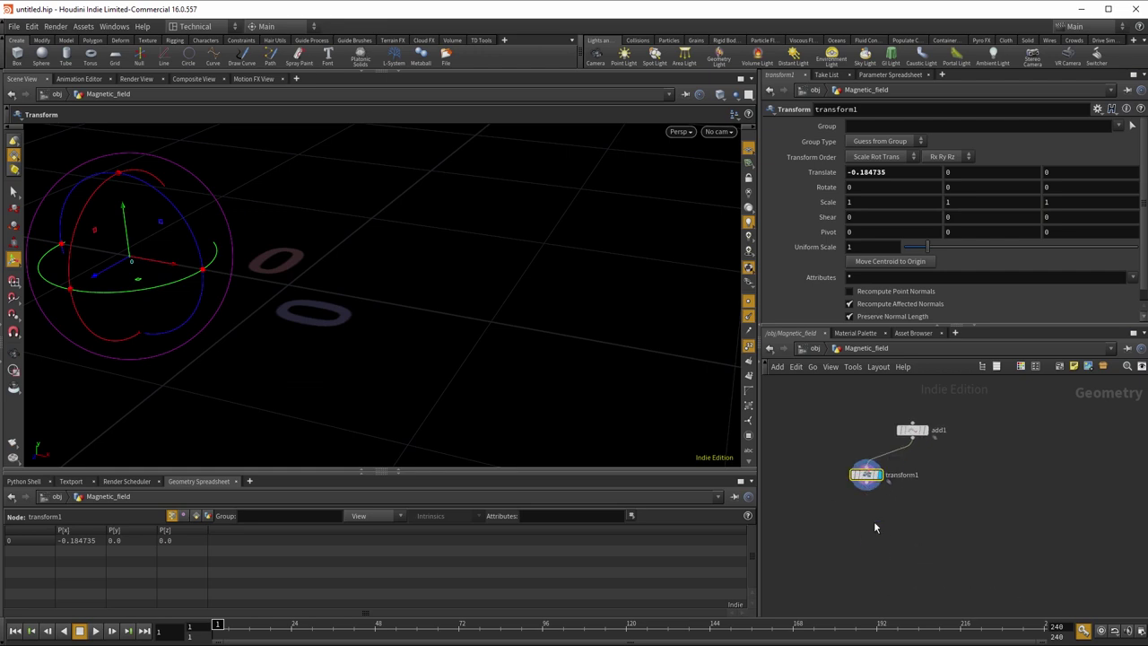
Wire a point wrangle below transform1 with the code f@pole = 1;.
click(865, 485)
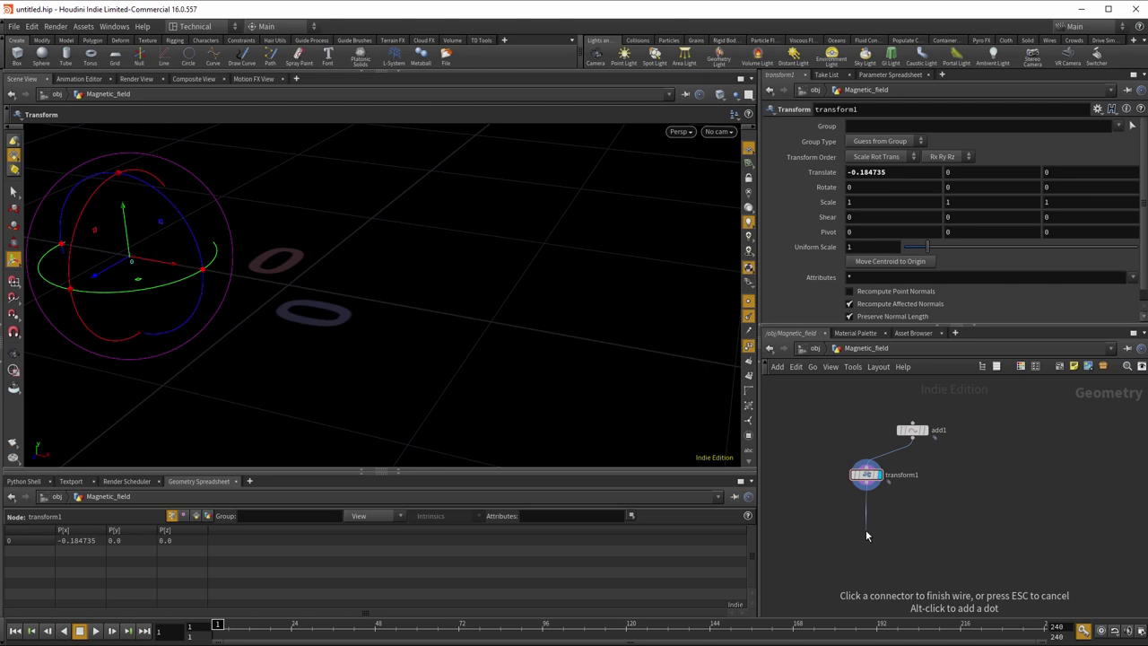
click(866, 536)
click(993, 536)
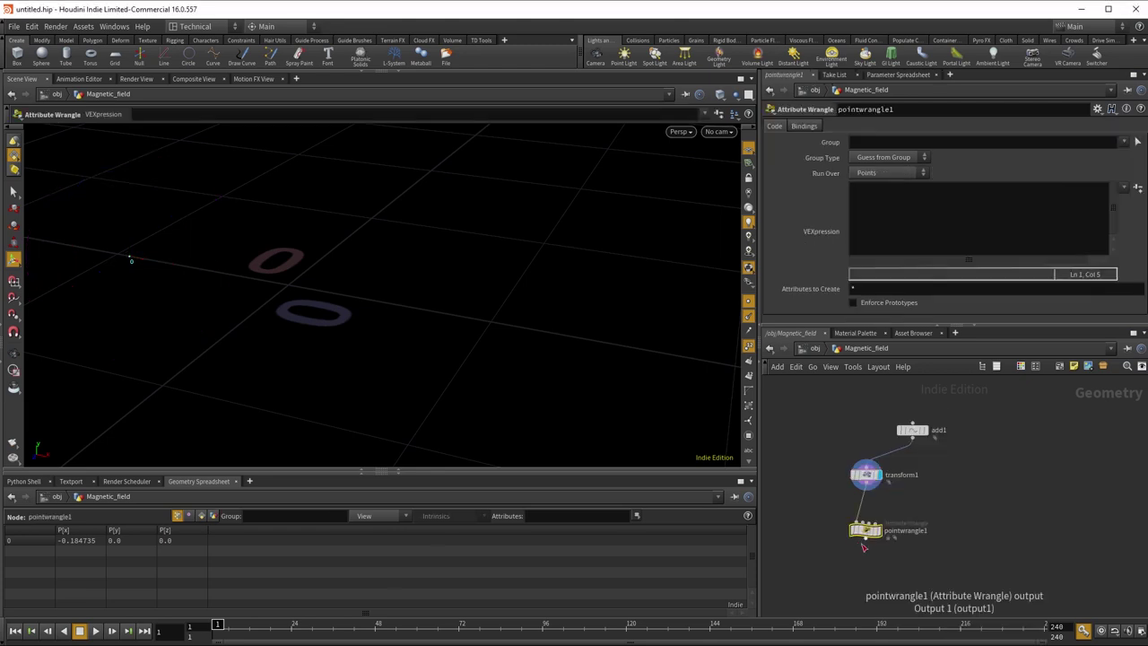
click(871, 216)
text(f@)
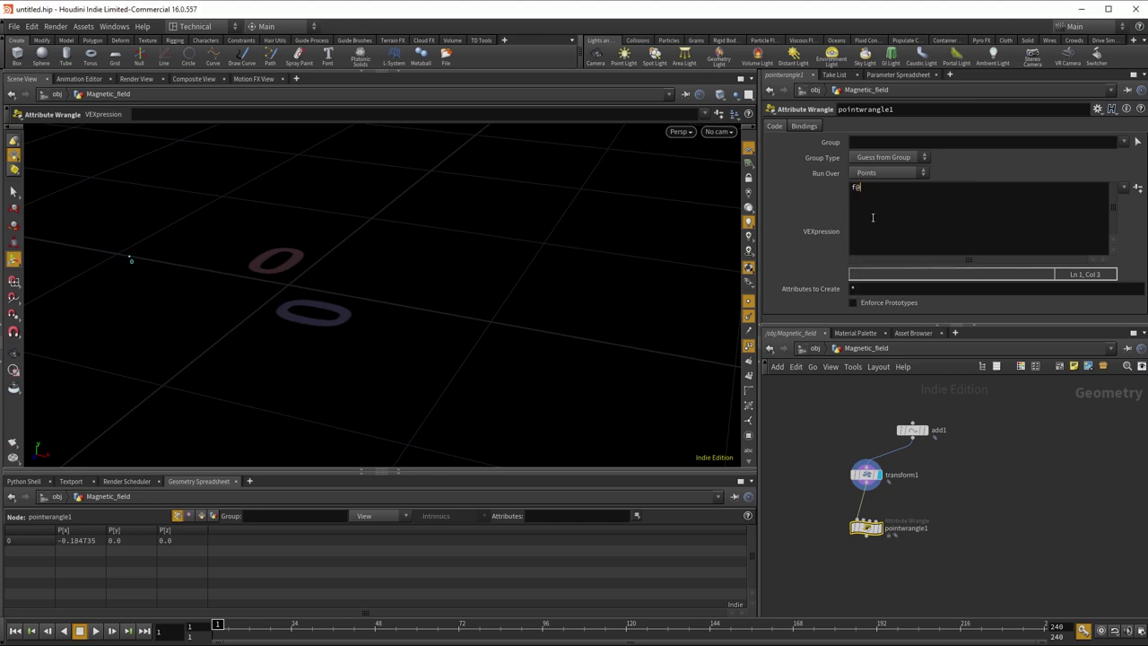
text(pole = 1;)
Duplicate transform1 and pointwrangle1 as transform2 and pointwrangle2.
click(1015, 481)
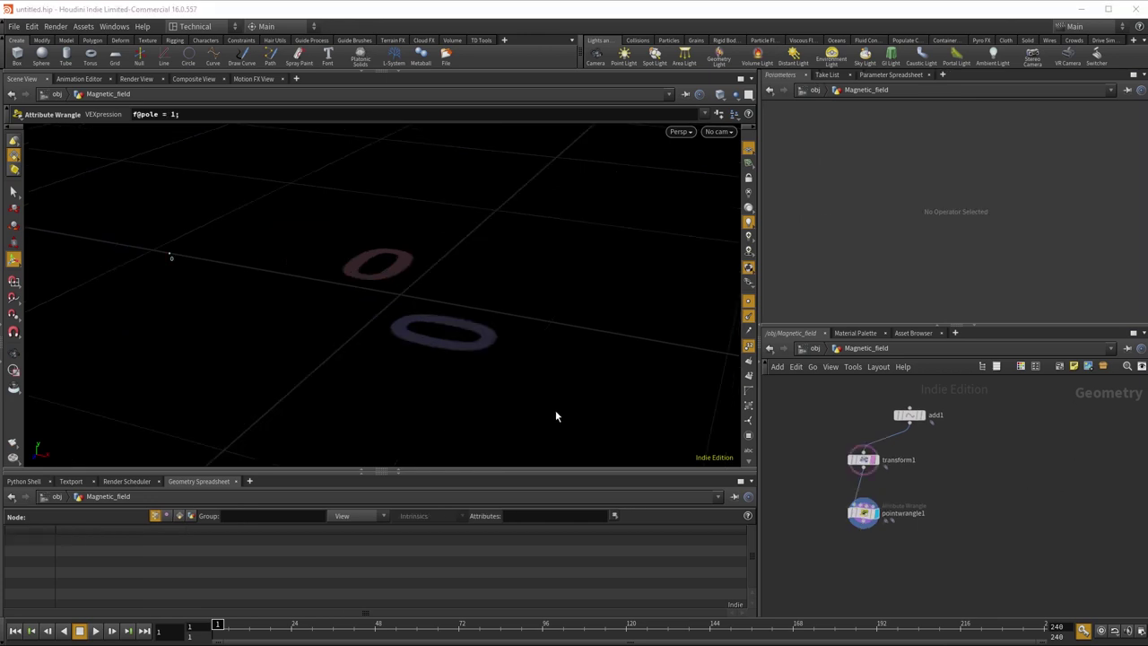
key(Escape)
drag(617, 394, 596, 377)
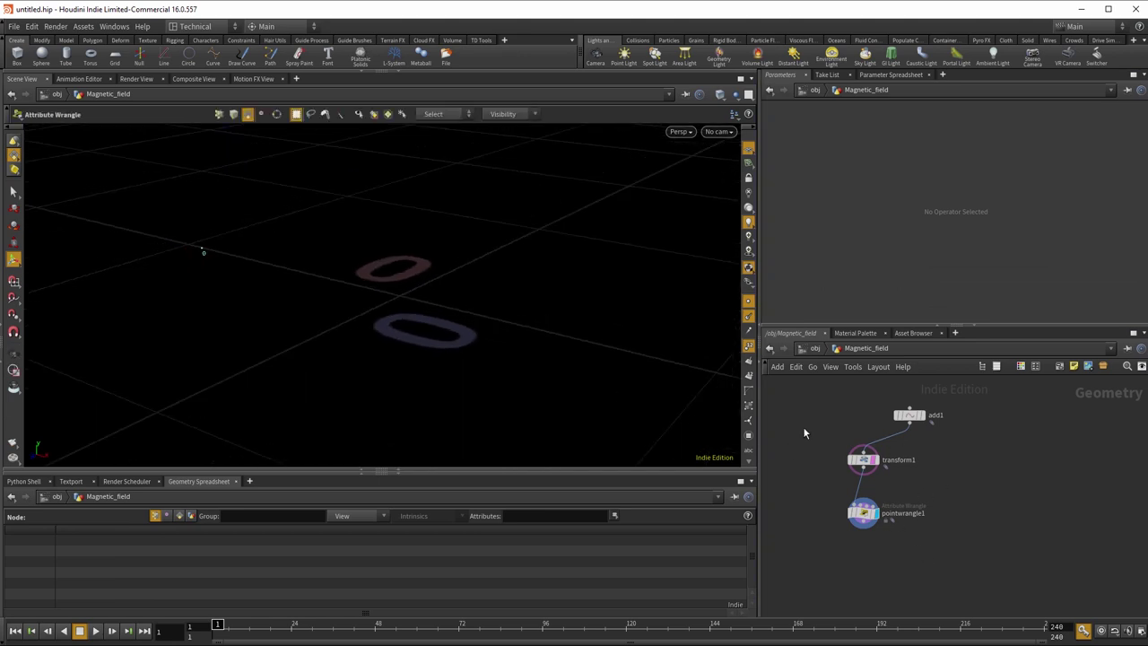
drag(797, 423, 993, 459)
key(ctrl+c)
key(ctrl+v)
Move transform2's point to X 0.0817588 and change pointwrangle2 to f@pole = -1;.
drag(250, 269, 579, 341)
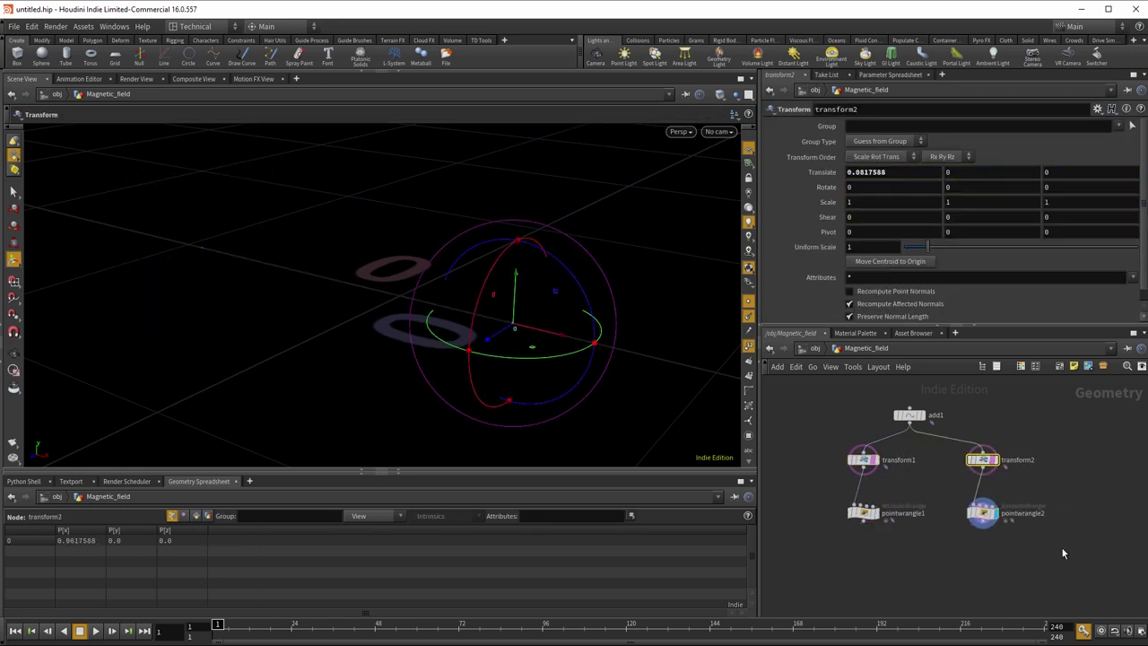
click(981, 512)
double_click(890, 190)
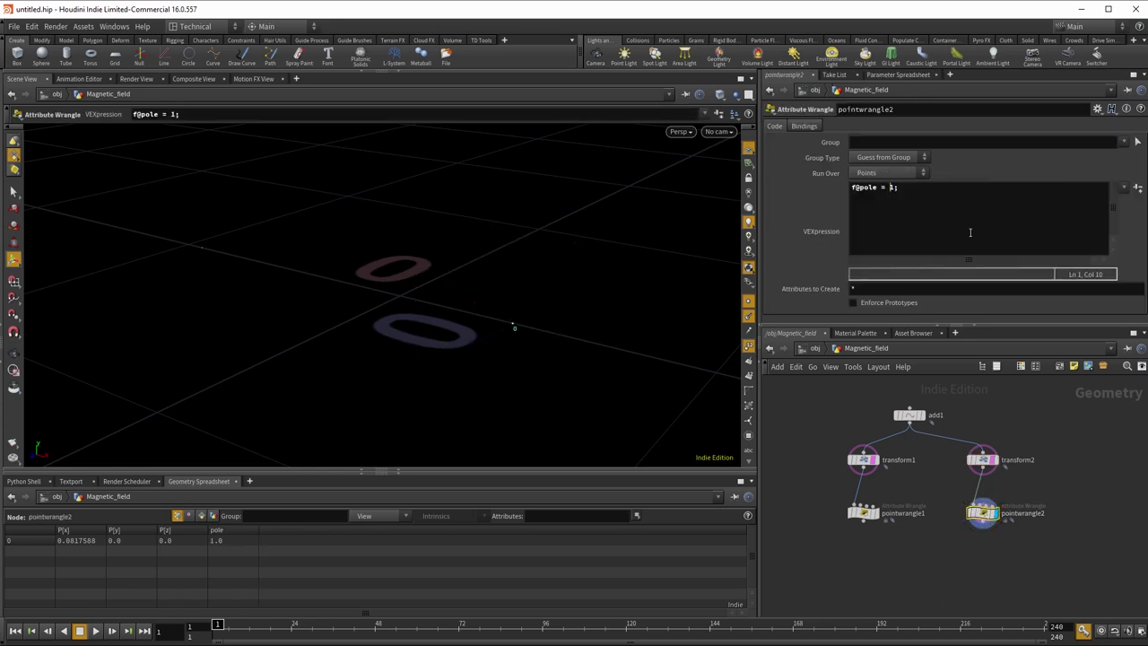
text(-)
Create a Merge node from the Tab node menu.
key(Tab)
text(merge)
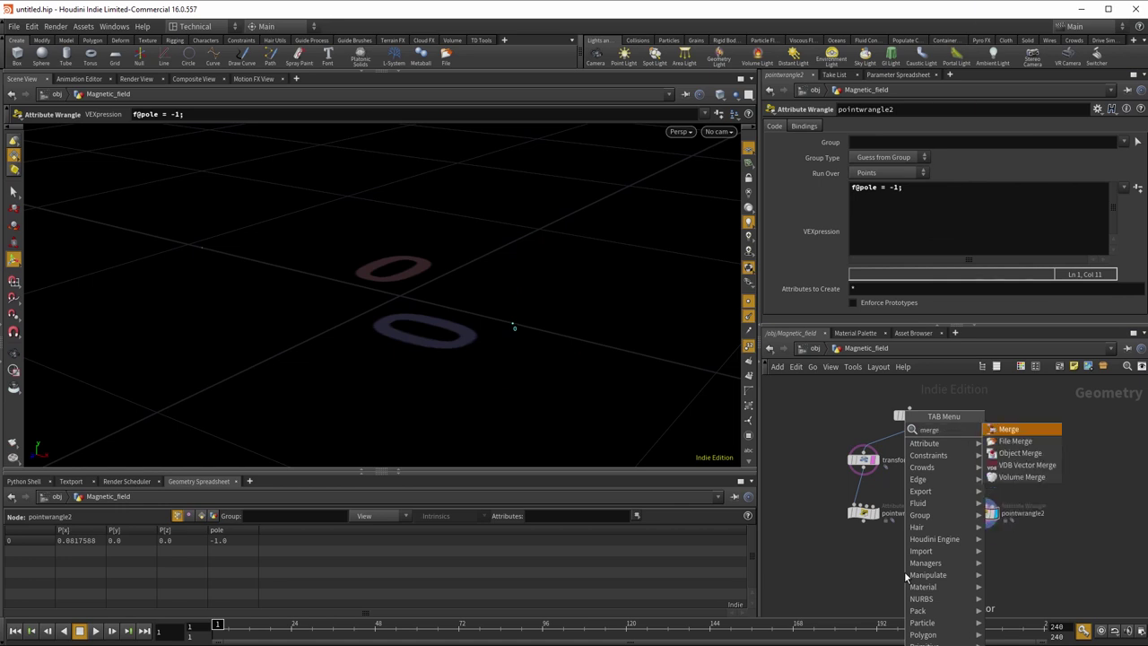
key(Return)
Wire pointwrangle1 and pointwrangle2 into merge1 and set its display flag.
click(924, 578)
click(863, 522)
click(924, 568)
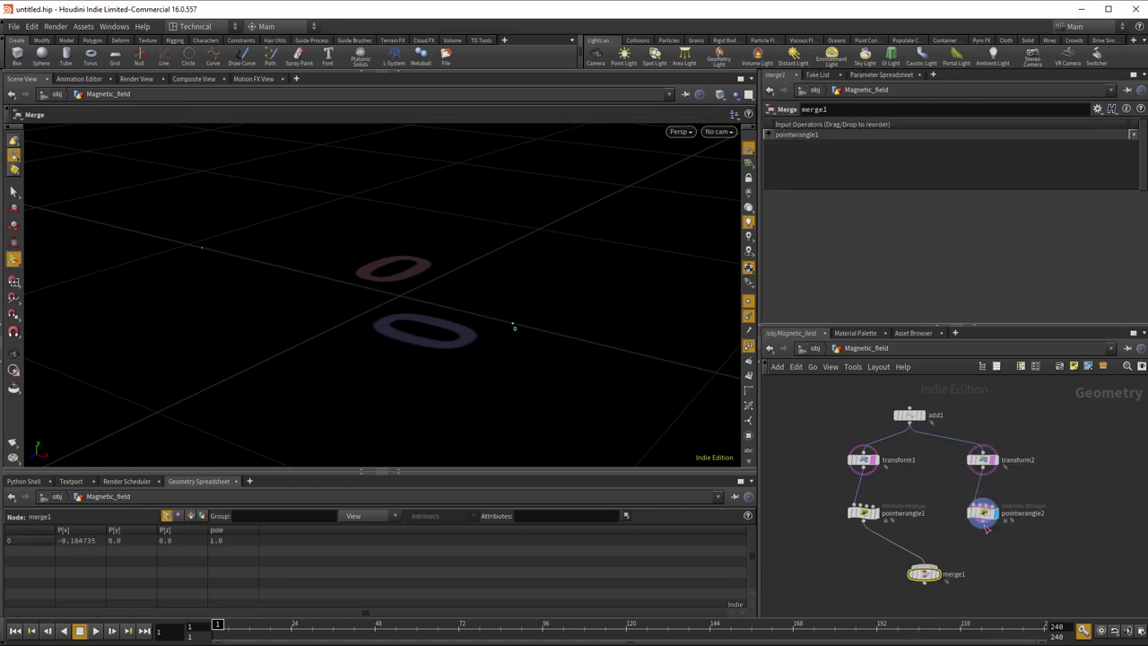
click(982, 524)
click(926, 570)
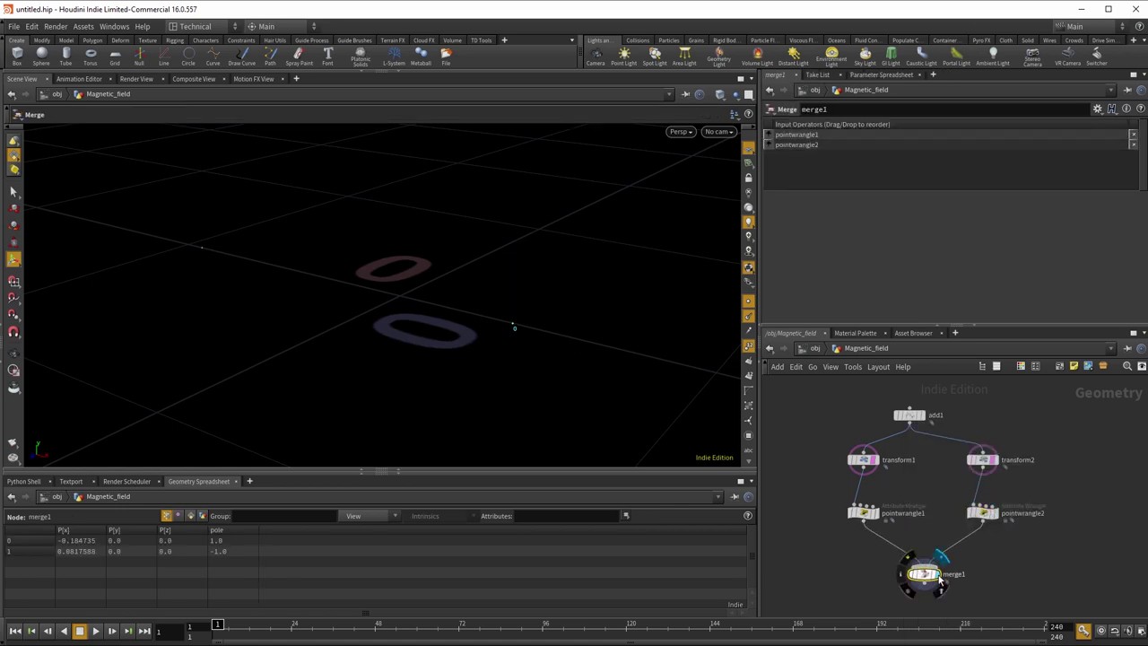
click(936, 573)
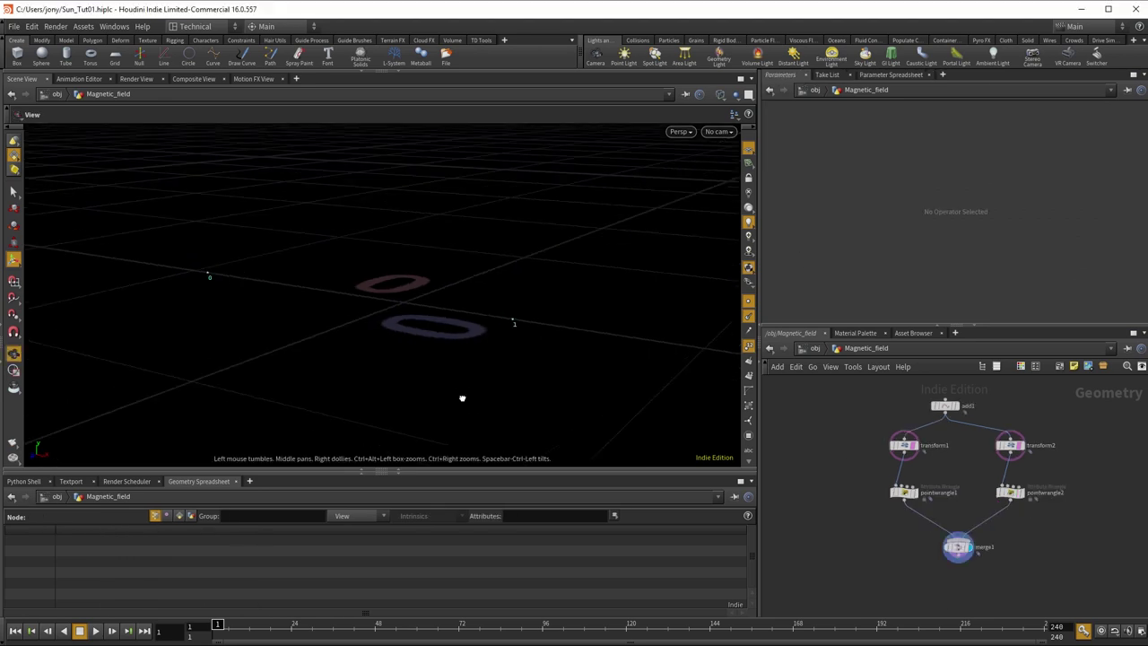
Orbit the viewport to inspect the two merged pole points 0 and 1.
drag(450, 399, 518, 412)
key(Escape)
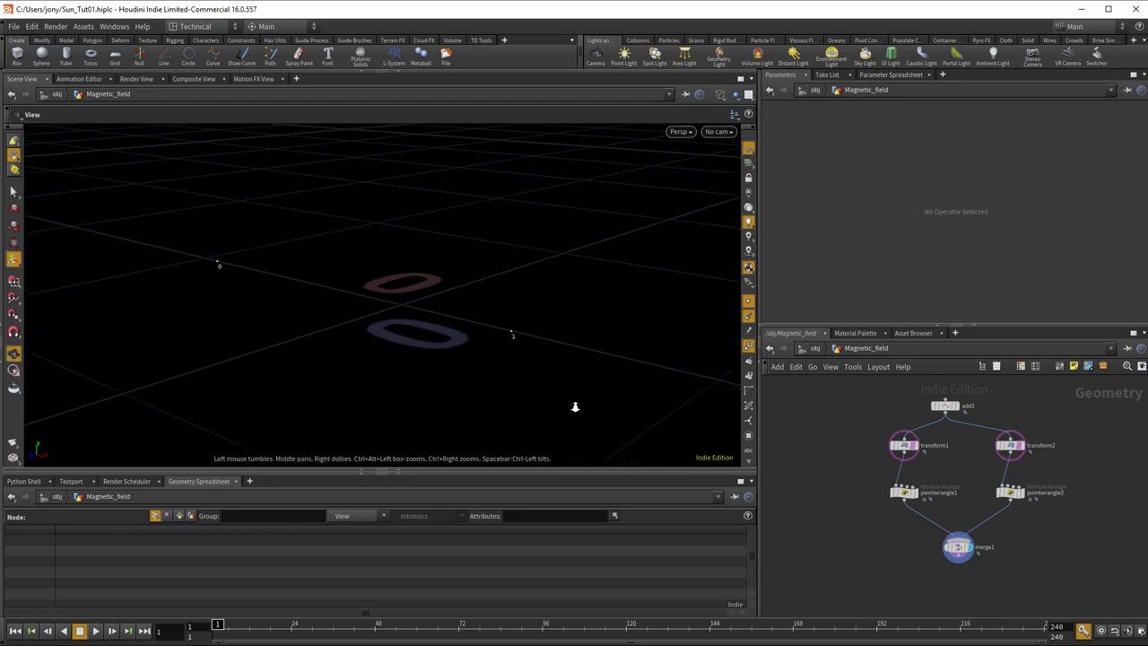
key(Escape)
drag(456, 385, 479, 389)
key(Escape)
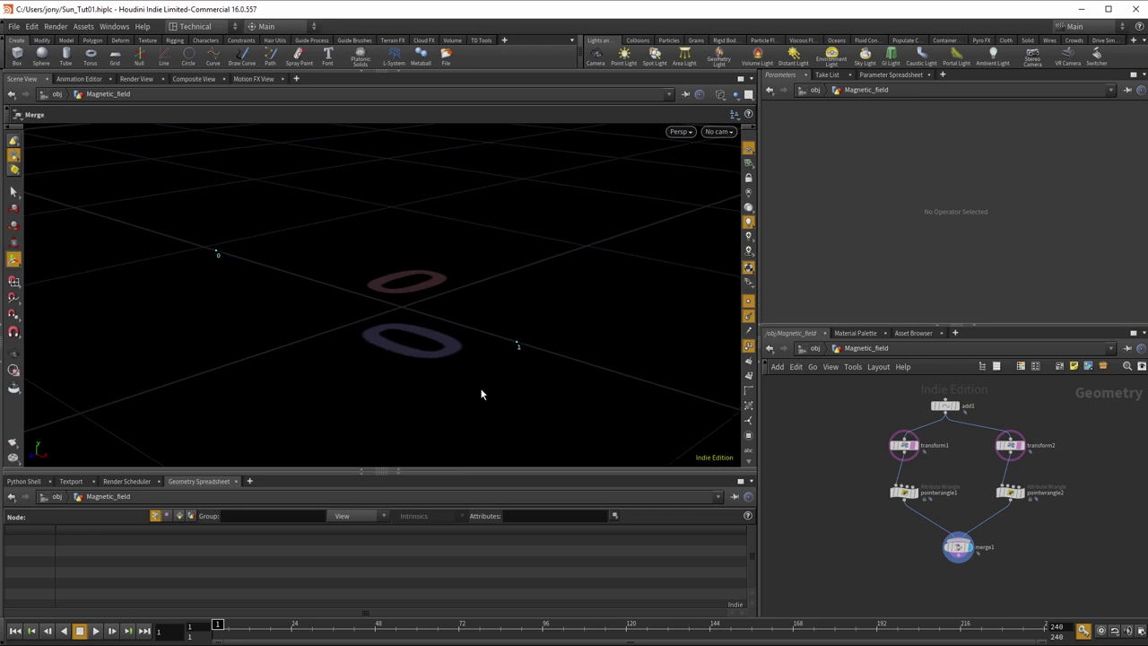
key(Escape)
drag(448, 384, 458, 385)
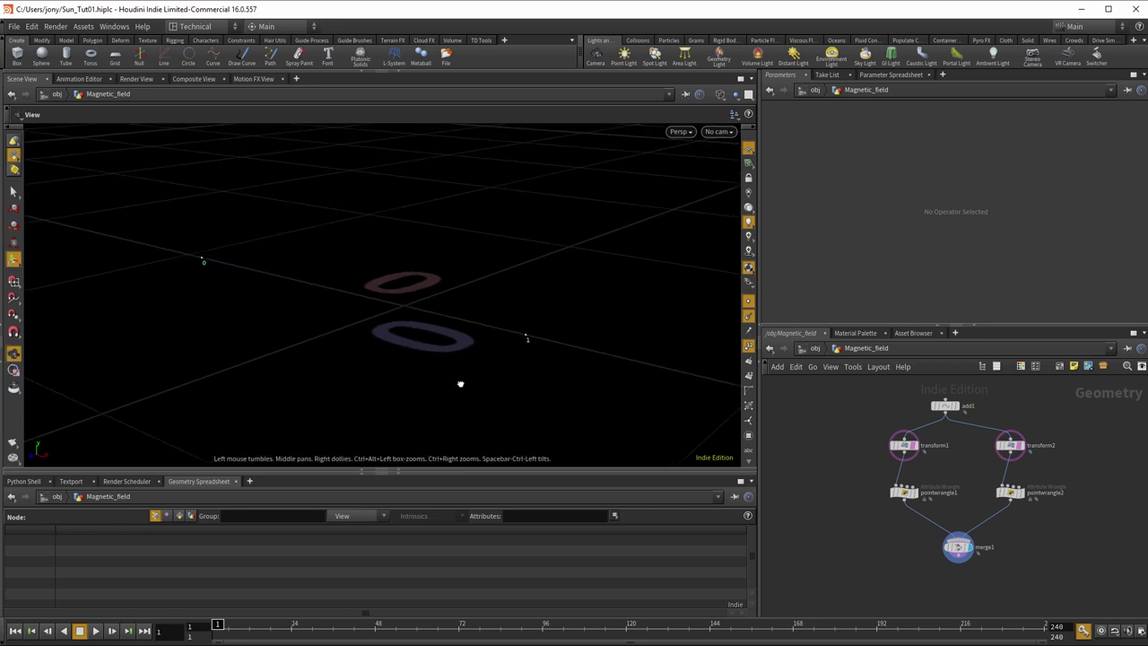
key(Escape)
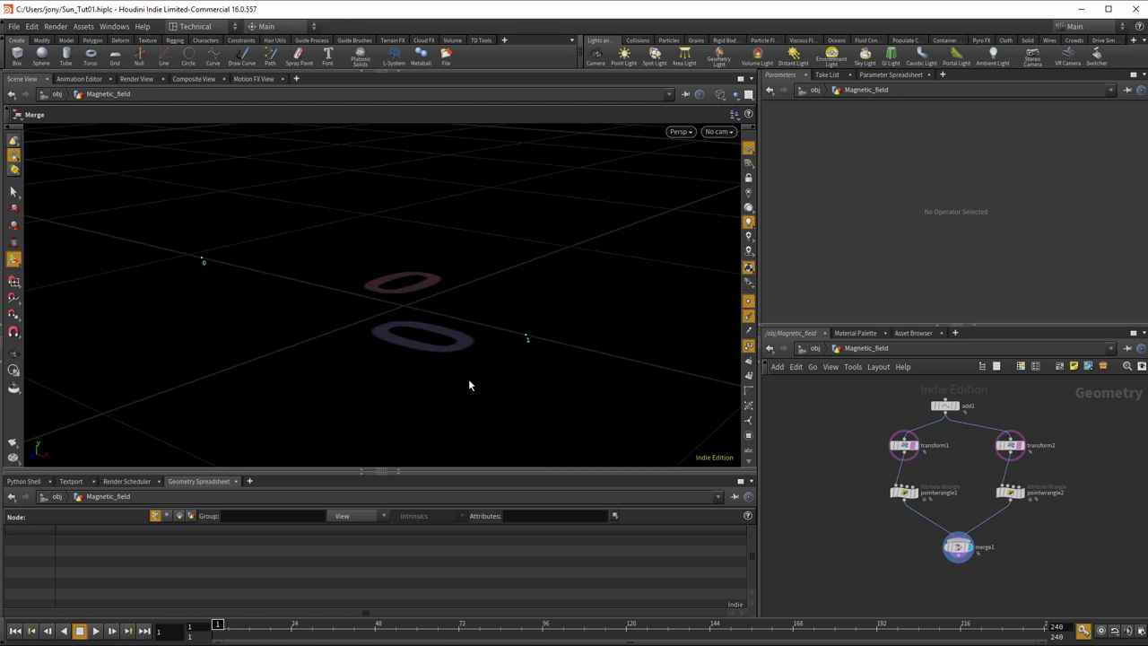
key(Escape)
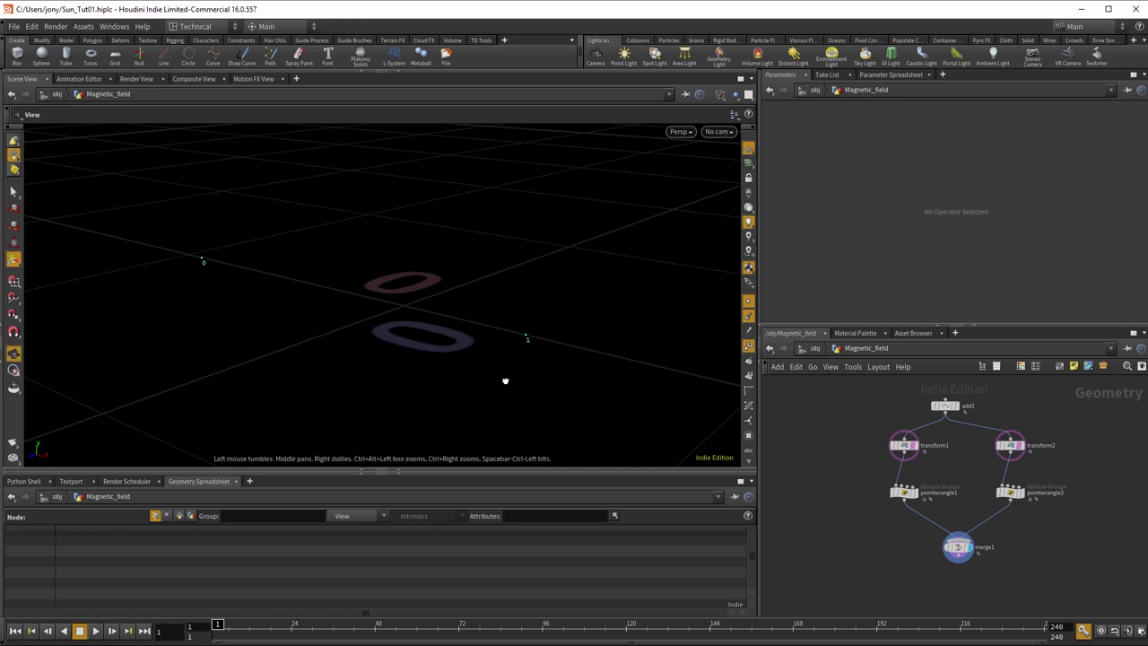
drag(505, 380, 492, 389)
key(Escape)
middle_drag(865, 556, 876, 534)
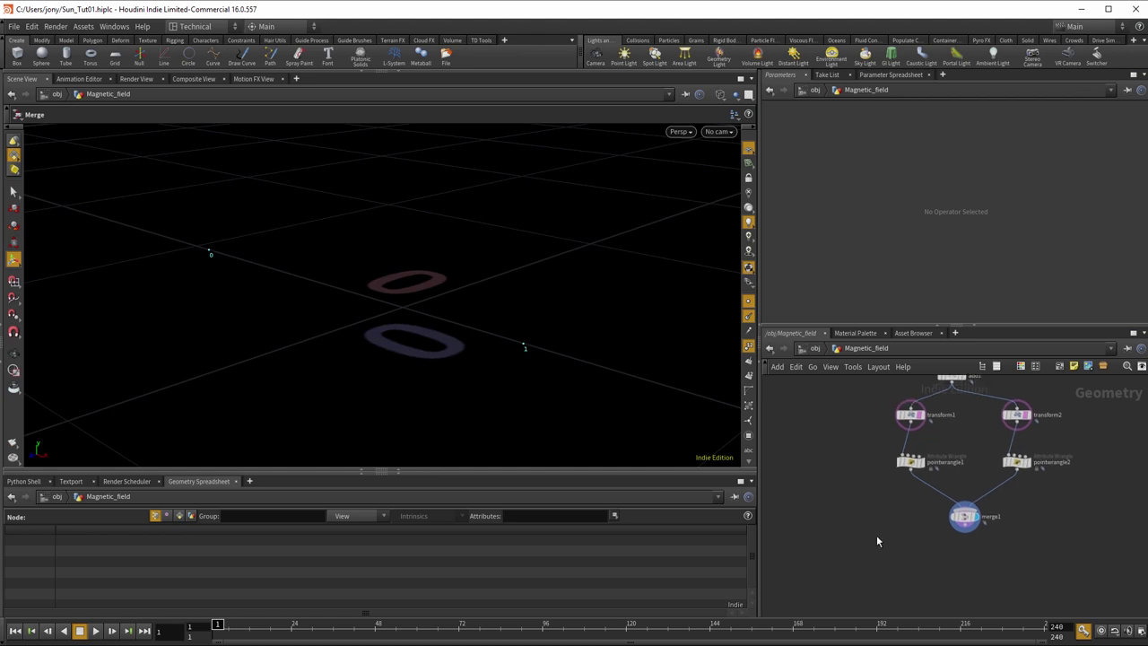
key(Tab)
Add vdb1 with its grid named magneticfield and type Vector Float.
text(vdb)
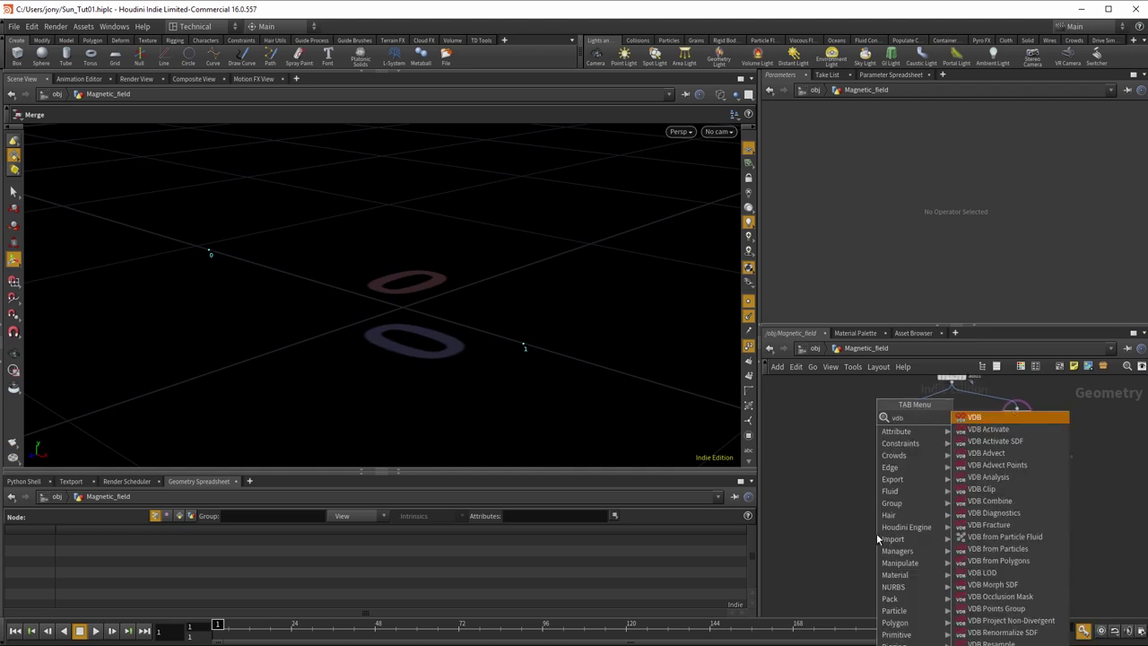
click(995, 419)
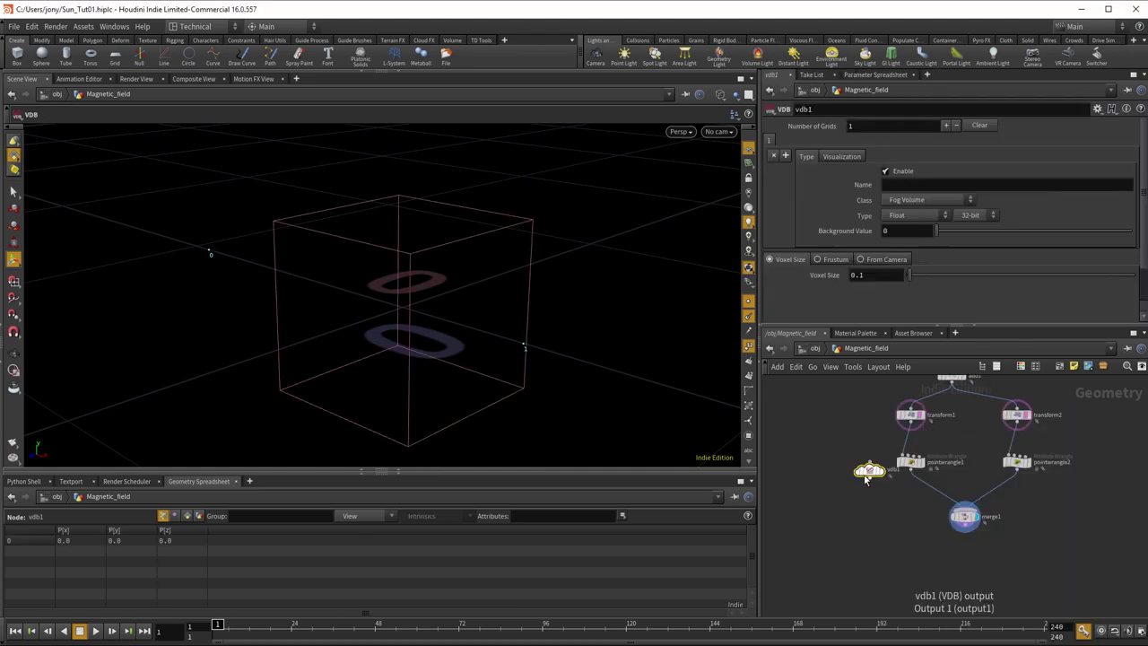
click(856, 516)
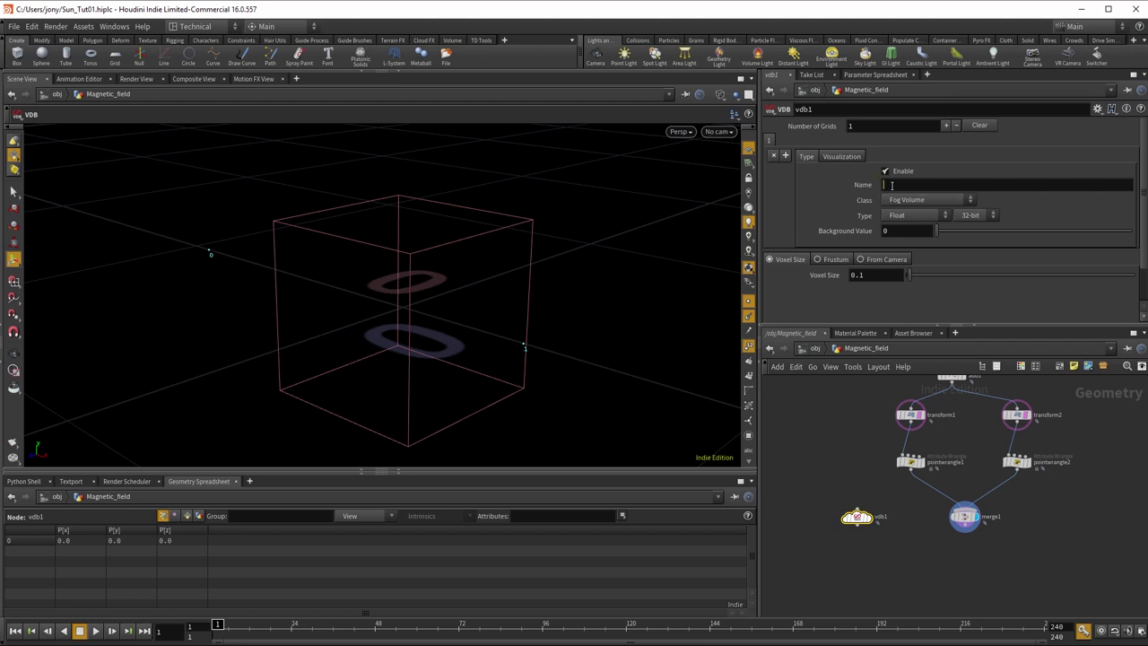
click(890, 184)
text(magneticfield)
click(901, 216)
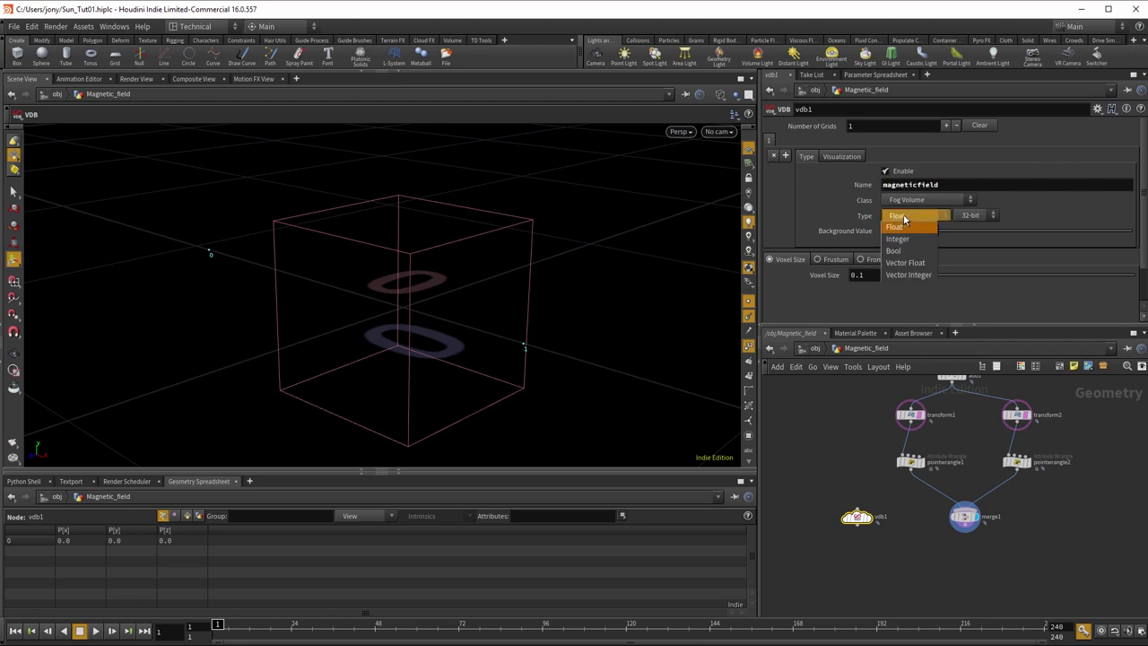
click(905, 263)
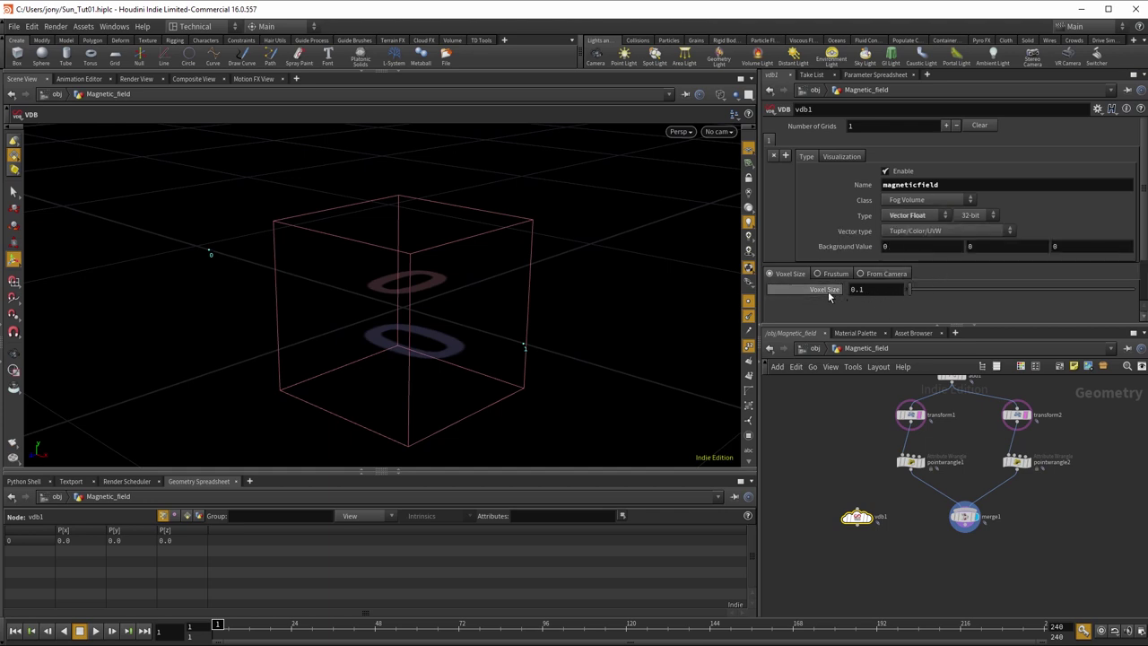
Orbit the viewport and reposition vdb1 and merge1 toward the middle of the network.
key(Escape)
drag(484, 323, 489, 382)
key(Return)
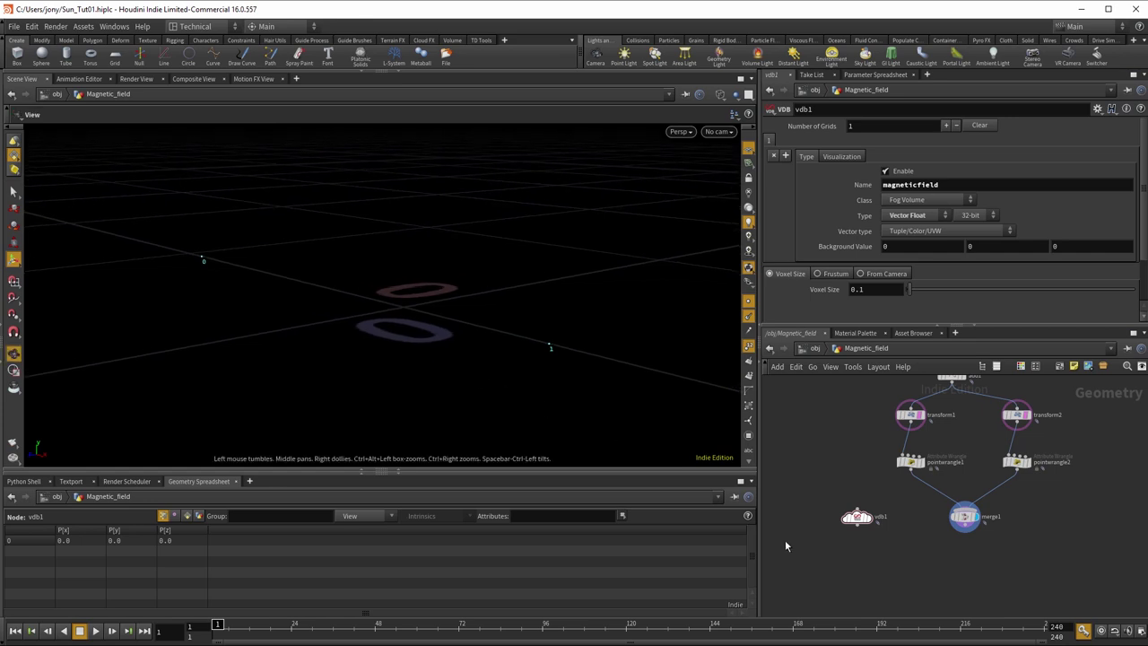
middle_drag(837, 520, 833, 473)
drag(844, 471, 855, 496)
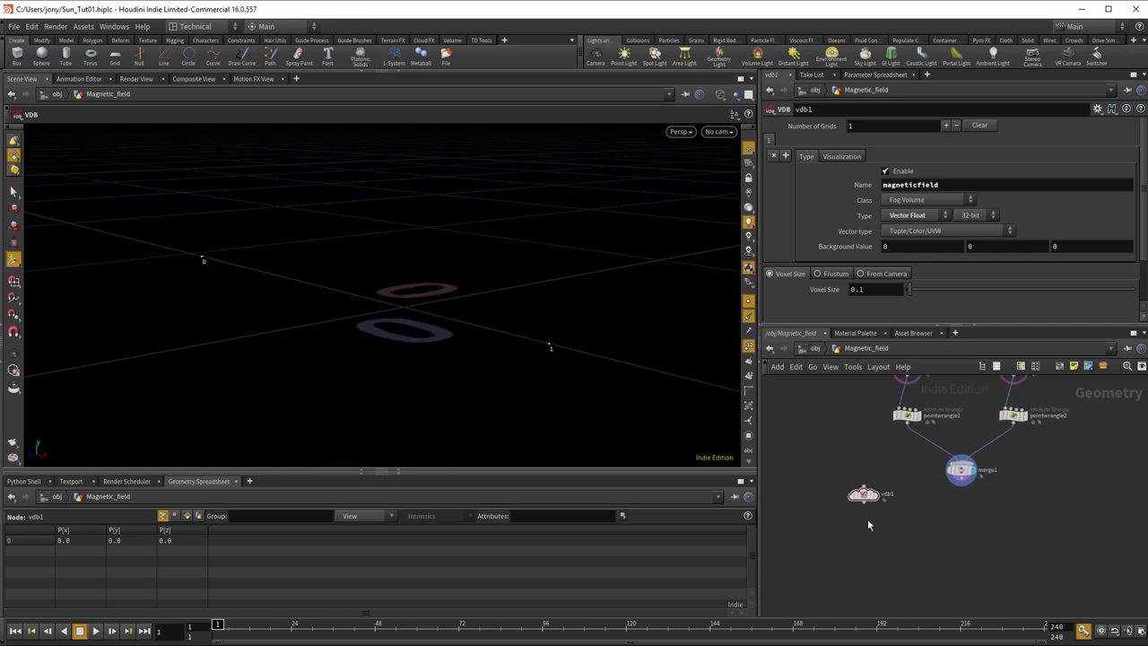
middle_drag(936, 555, 938, 542)
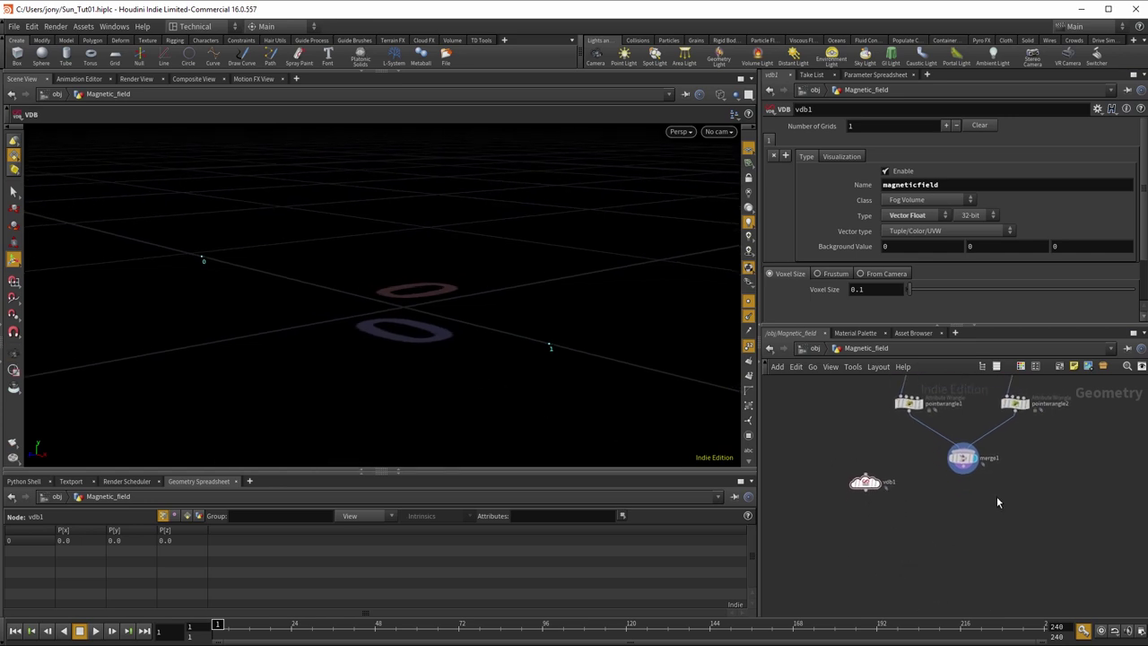
key(Tab)
Add a bound node under merge1 and set its Lower Padding to 0.4 on all axes.
click(1003, 499)
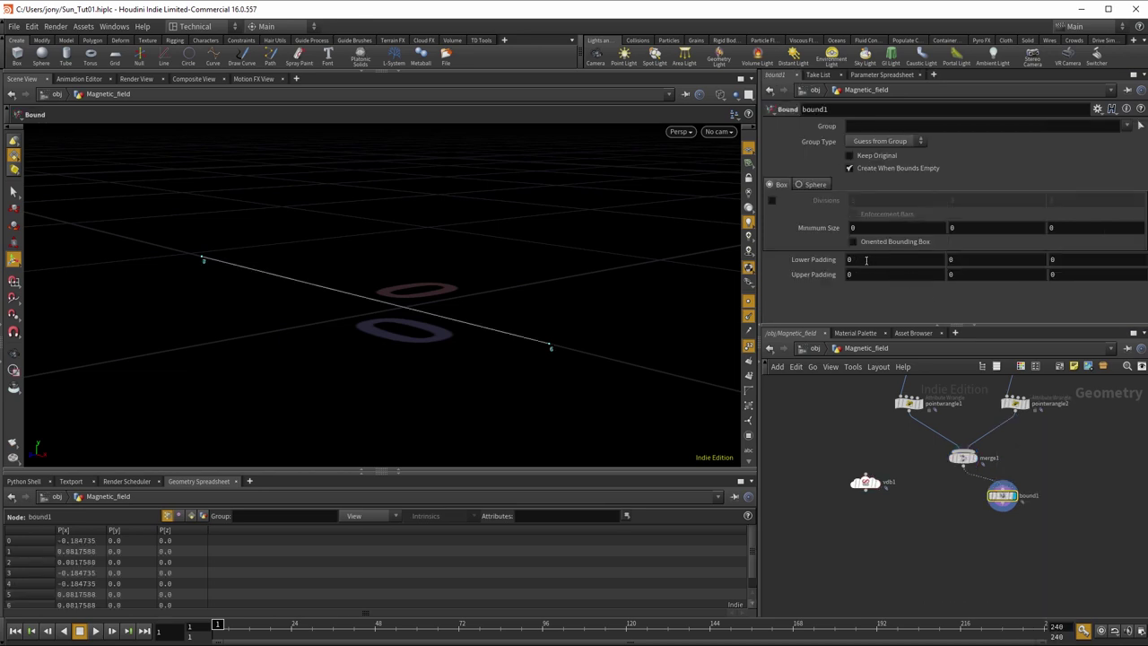
click(865, 260)
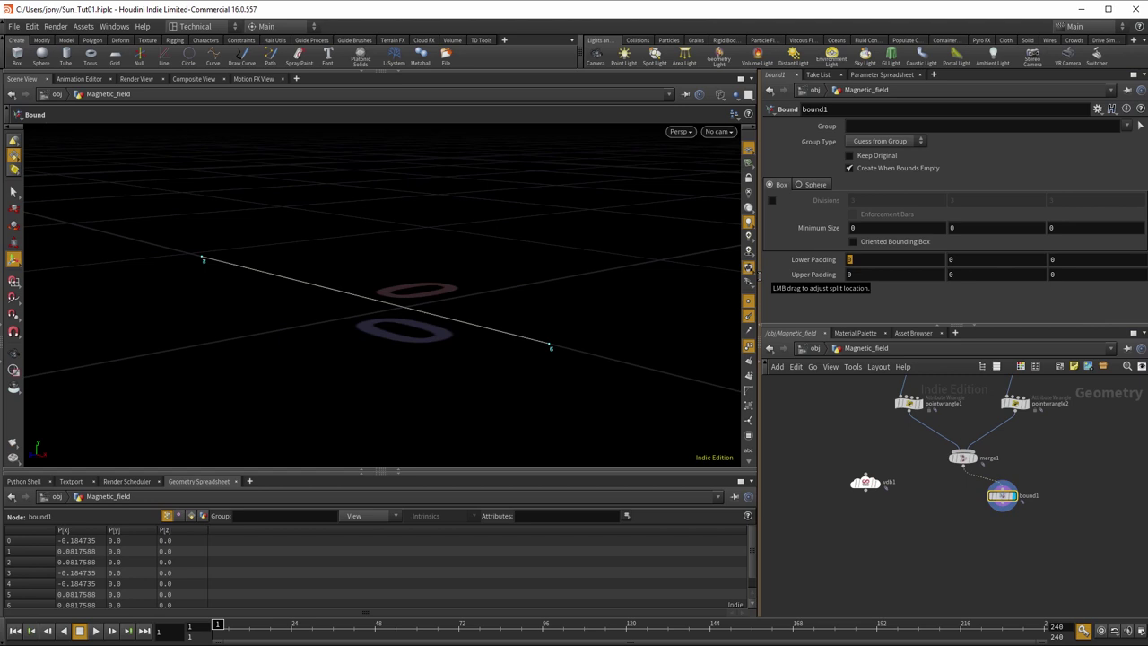
text(0.4)
key(Tab)
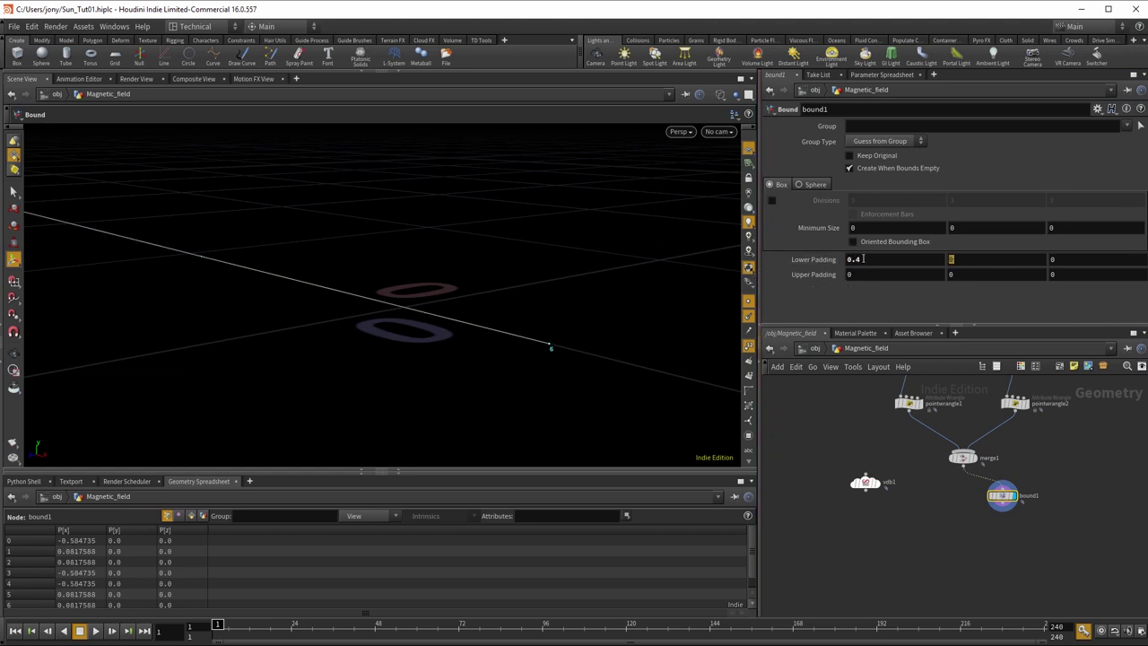
text(0.4)
key(Tab)
text(0.4)
key(Return)
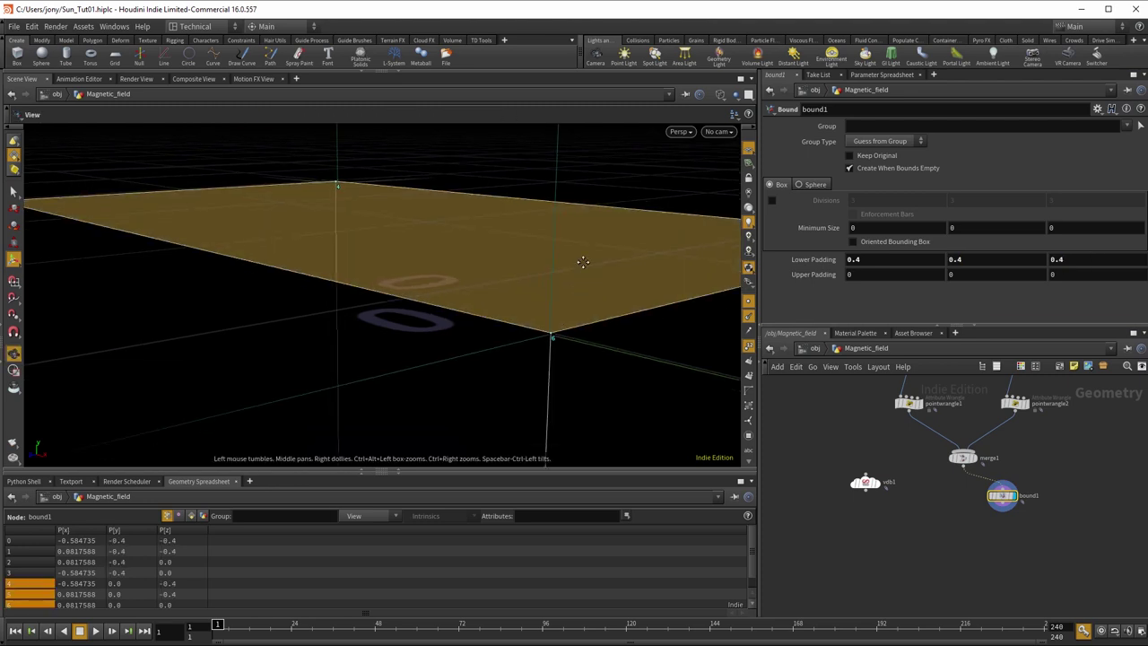
alt+drag(584, 259, 430, 274)
Link Upper Padding to Lower Padding with pasted relative references.
right_click(812, 260)
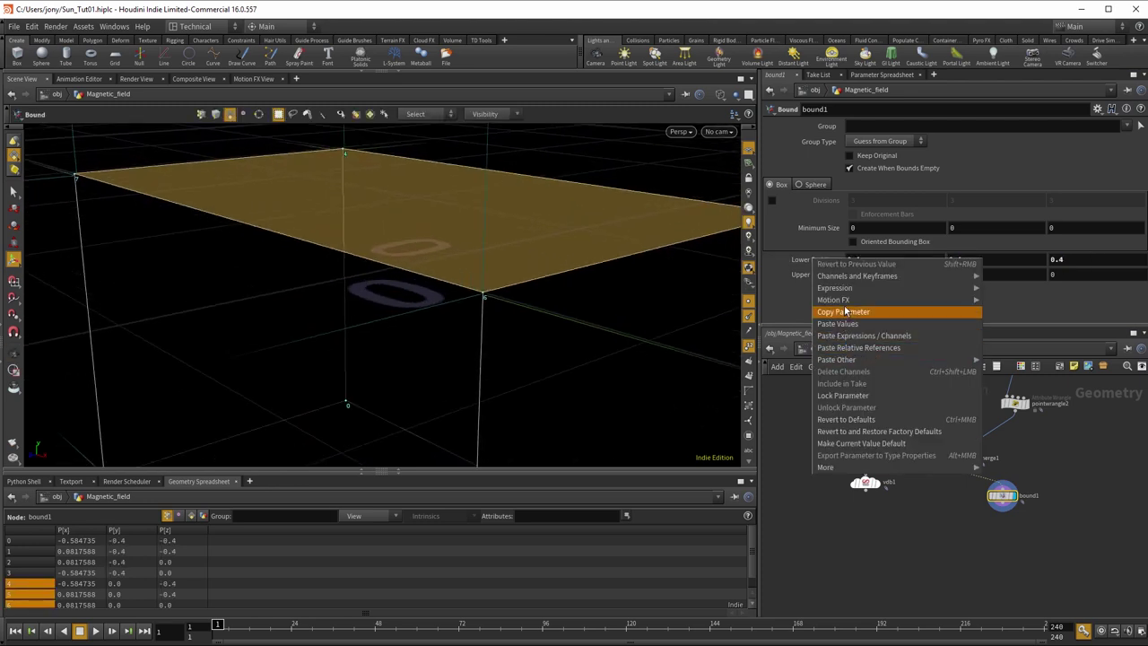
click(843, 311)
right_click(820, 275)
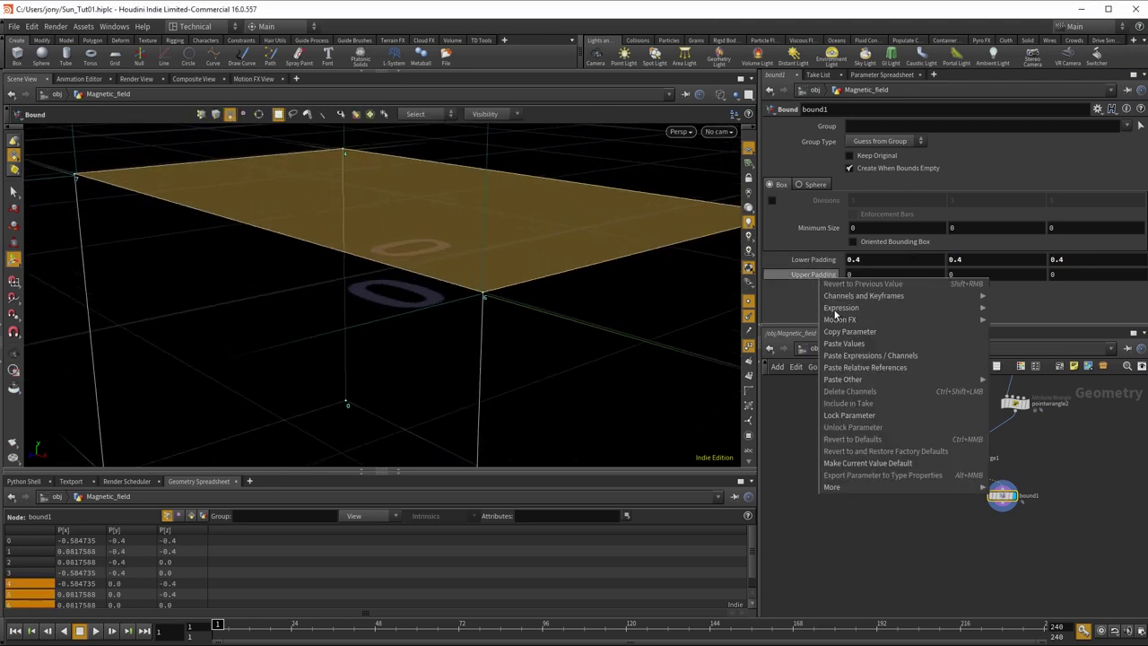
click(843, 368)
key(Escape)
drag(359, 269, 371, 307)
key(Return)
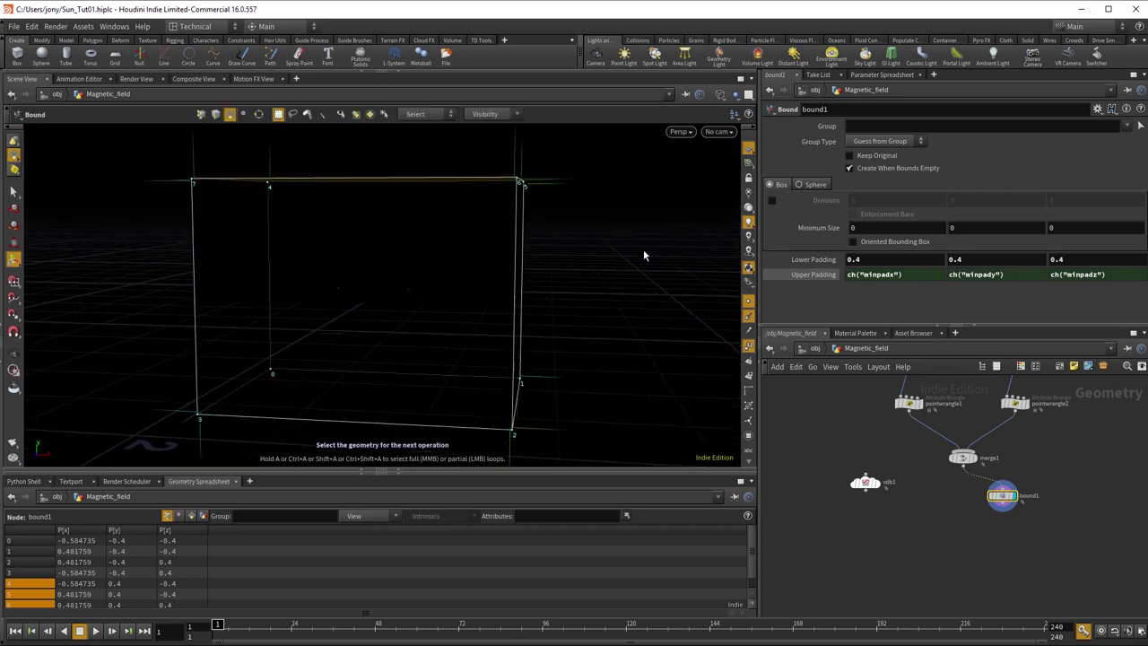
drag(624, 206, 574, 246)
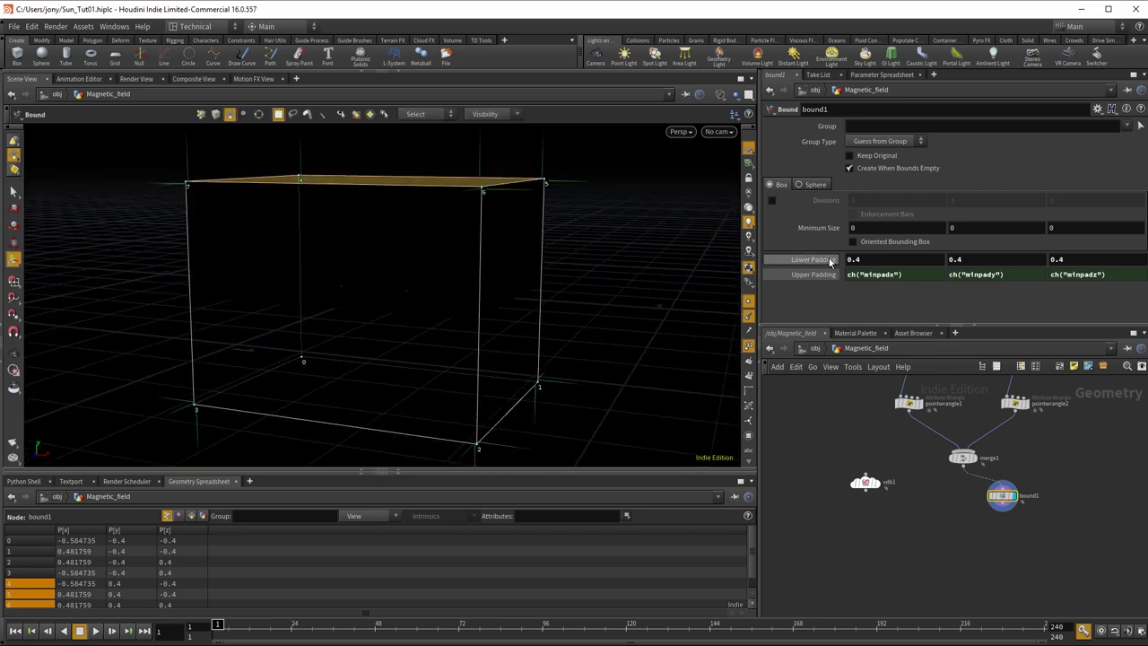
Ladder Lower Padding down to 0.164 and tidy vdb1 beside the bound node.
middle_drag(832, 262, 27, 311)
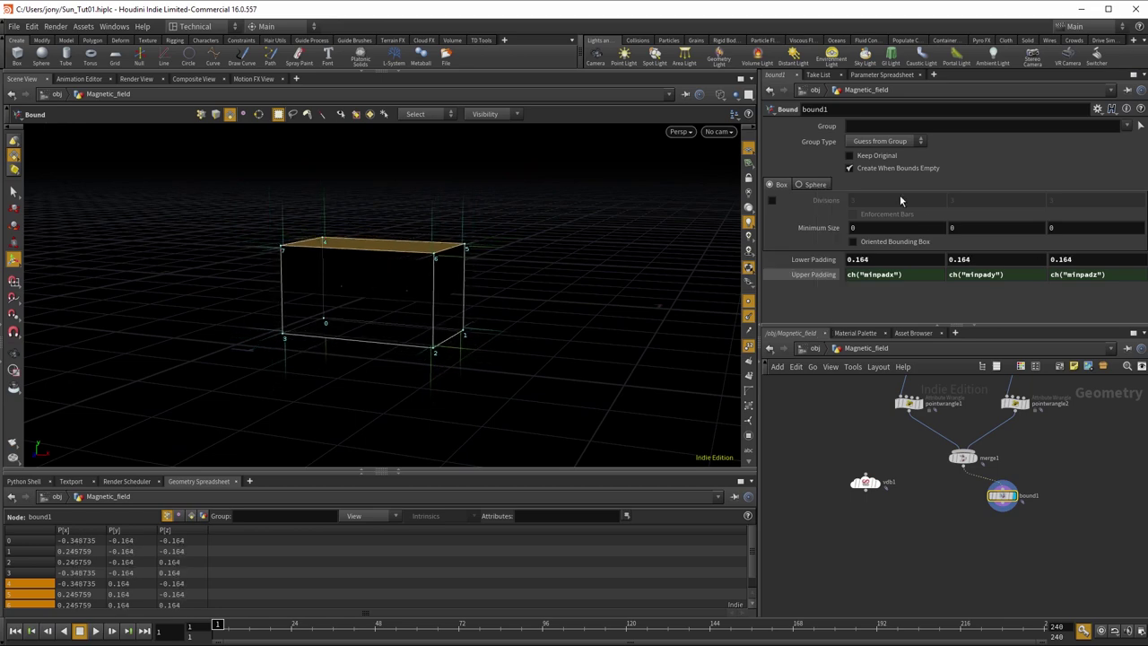
key(Escape)
middle_drag(826, 382, 826, 439)
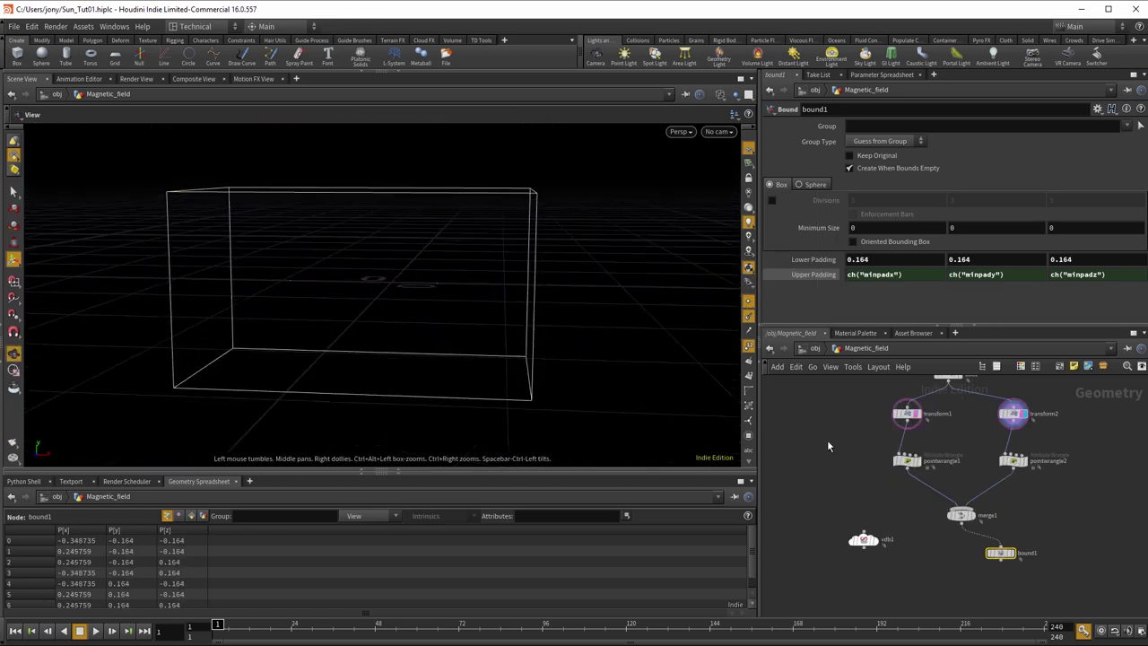
drag(651, 366, 663, 408)
middle_drag(968, 556, 939, 488)
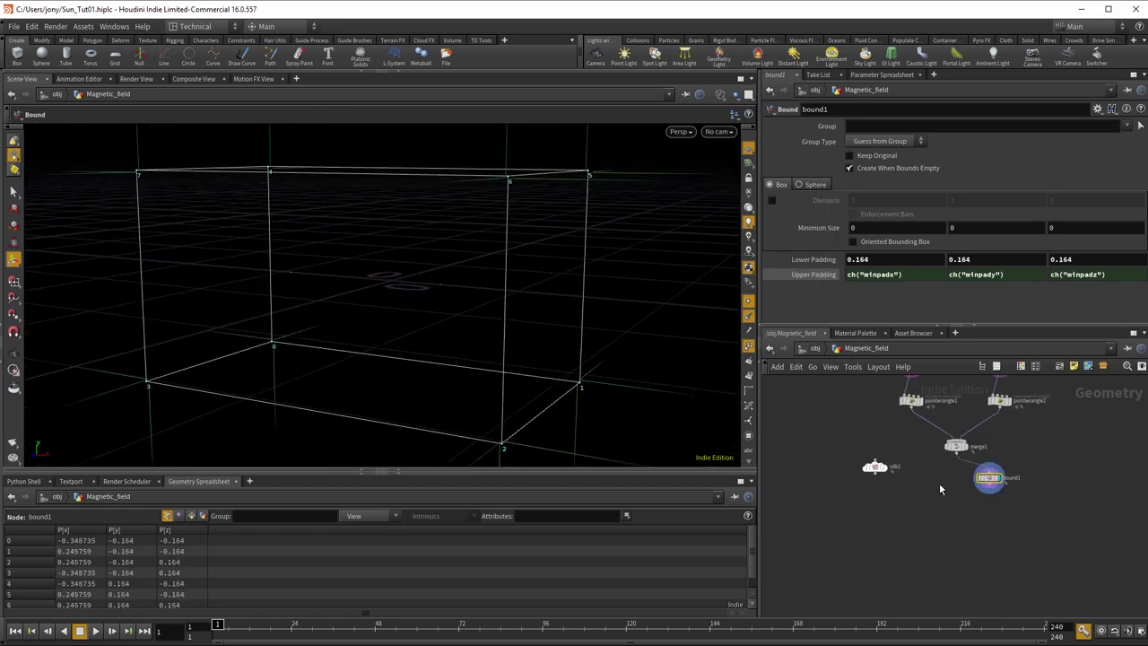
drag(872, 490, 910, 503)
Add a VDB Activate node fed by vdb1 in input 1 and bound1 in input 2.
key(Tab)
text(act)
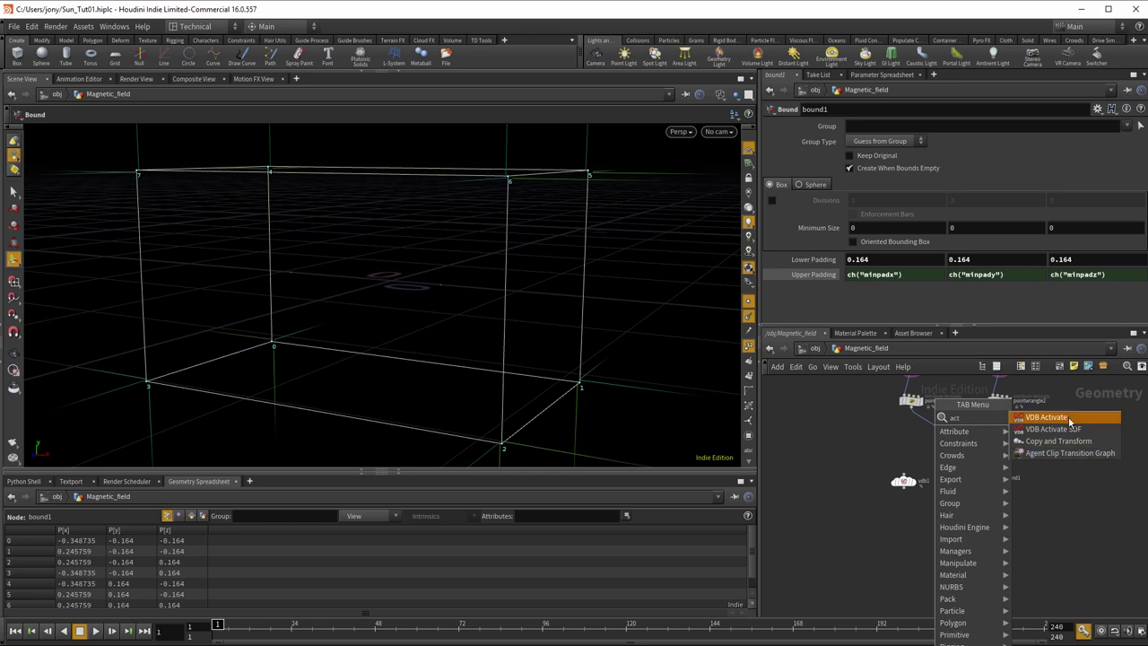
key(Return)
click(949, 549)
scroll(894, 555, up, 2)
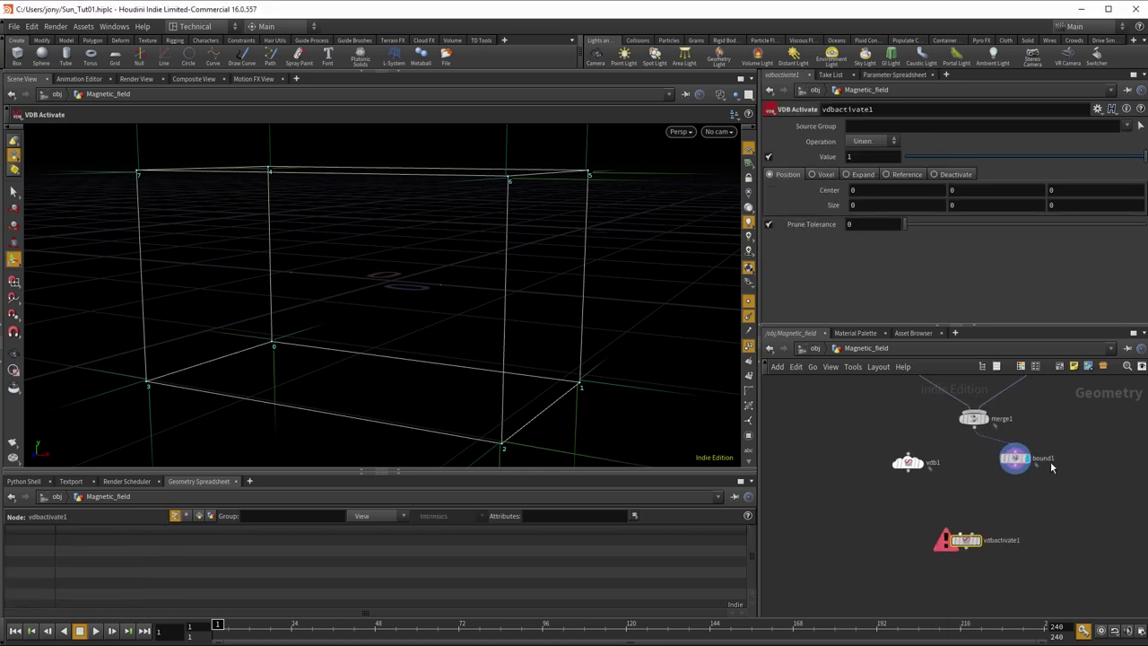
click(966, 530)
click(907, 471)
click(1014, 467)
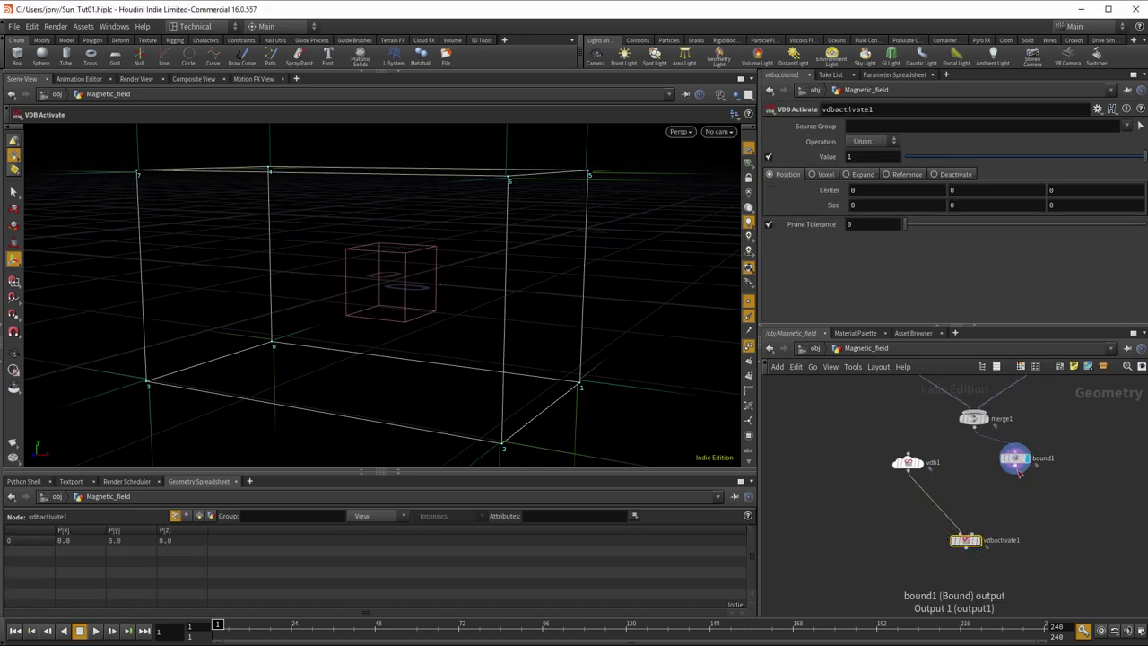
click(972, 531)
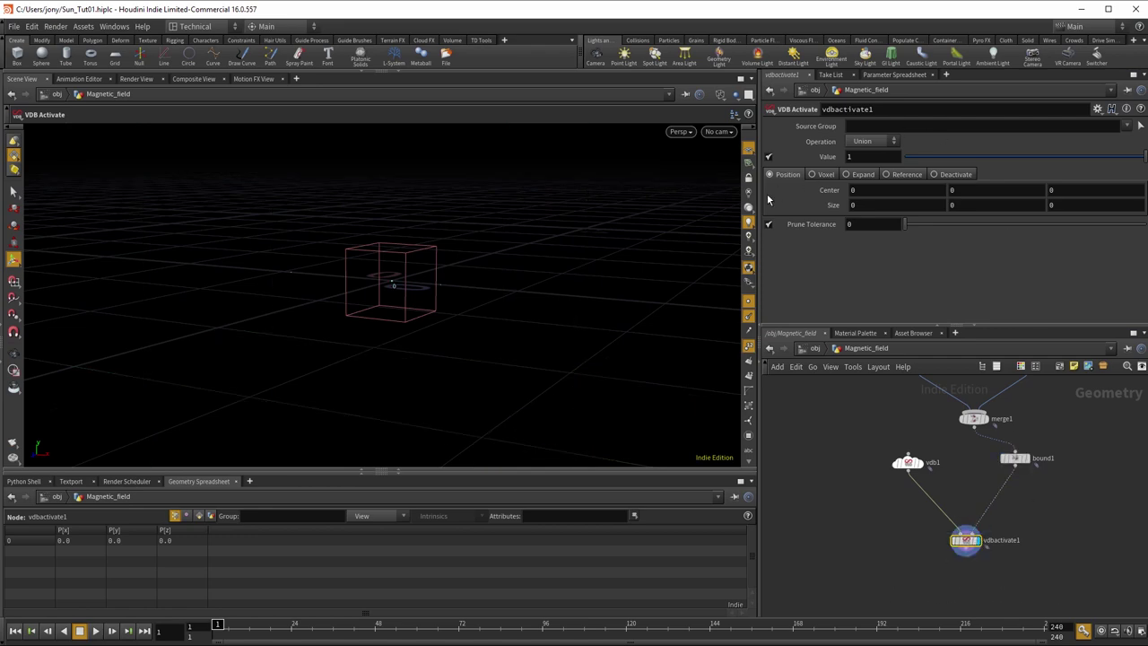
Set the VDB Activate operation to Reference and inspect the activated box.
click(907, 175)
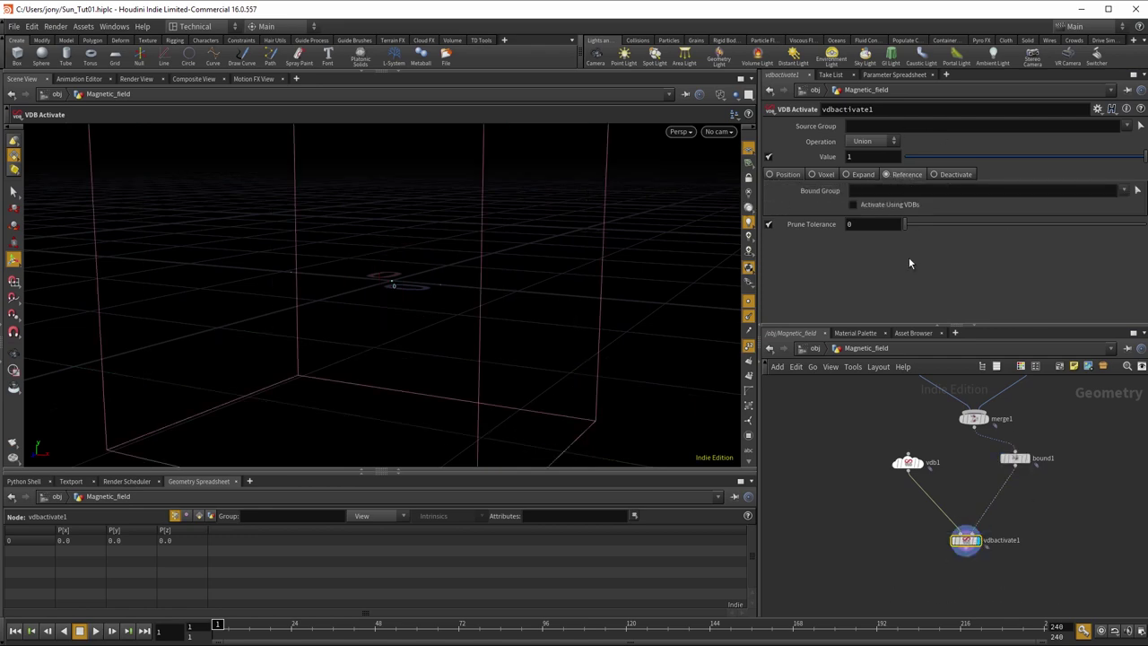
drag(475, 309, 538, 377)
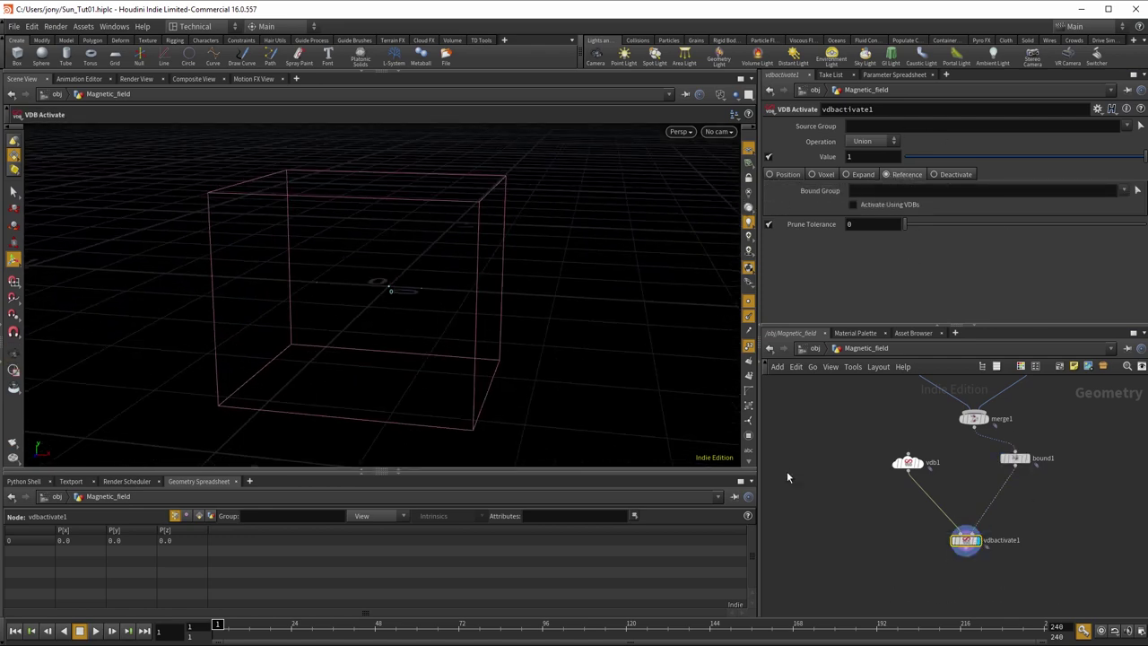
key(Escape)
right_drag(439, 350, 469, 346)
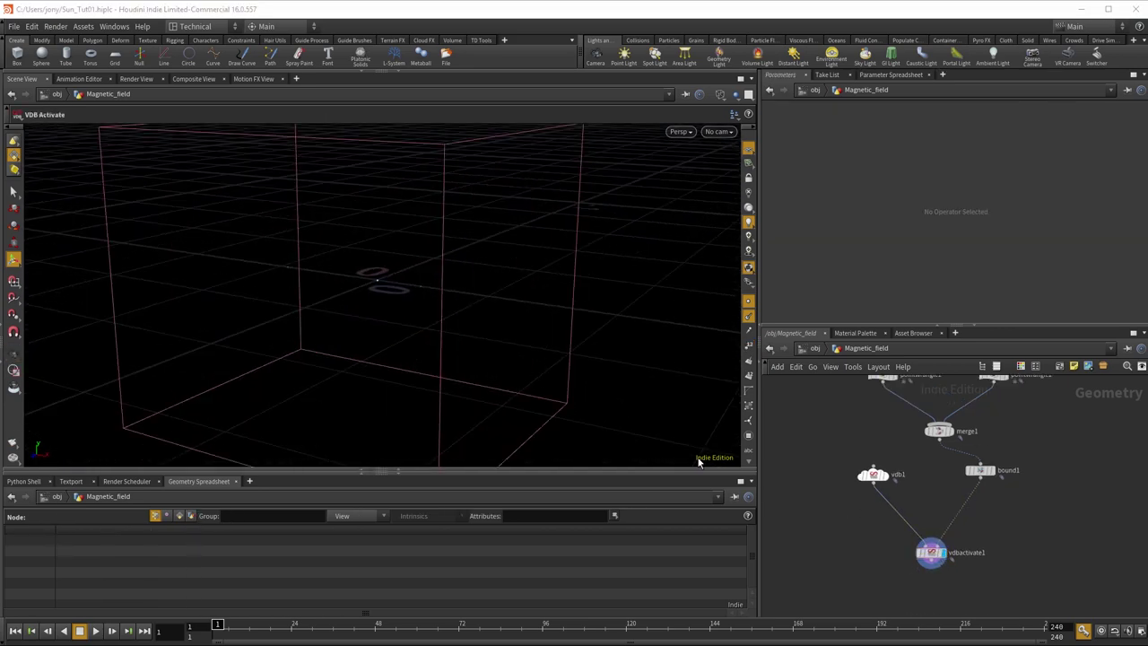
key(s)
mouse_move(610, 400)
alt+mouse_down()
mouse_move(630, 382)
mouse_move(640, 396)
mouse_move(597, 400)
mouse_move(604, 415)
alt+mouse_up()
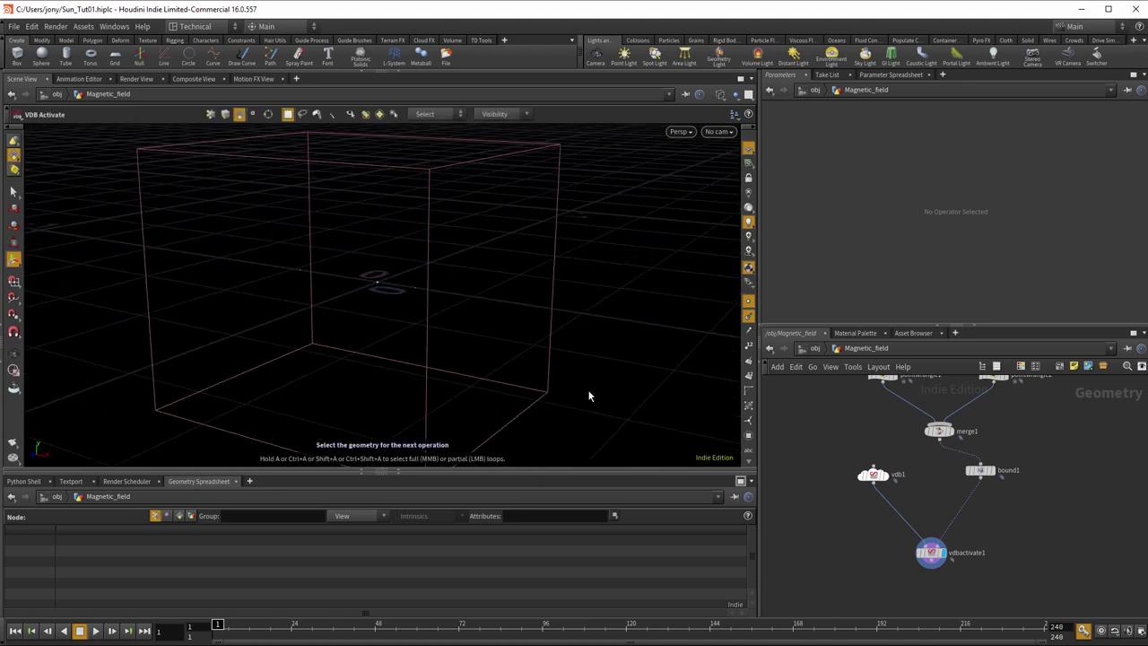
key(Escape)
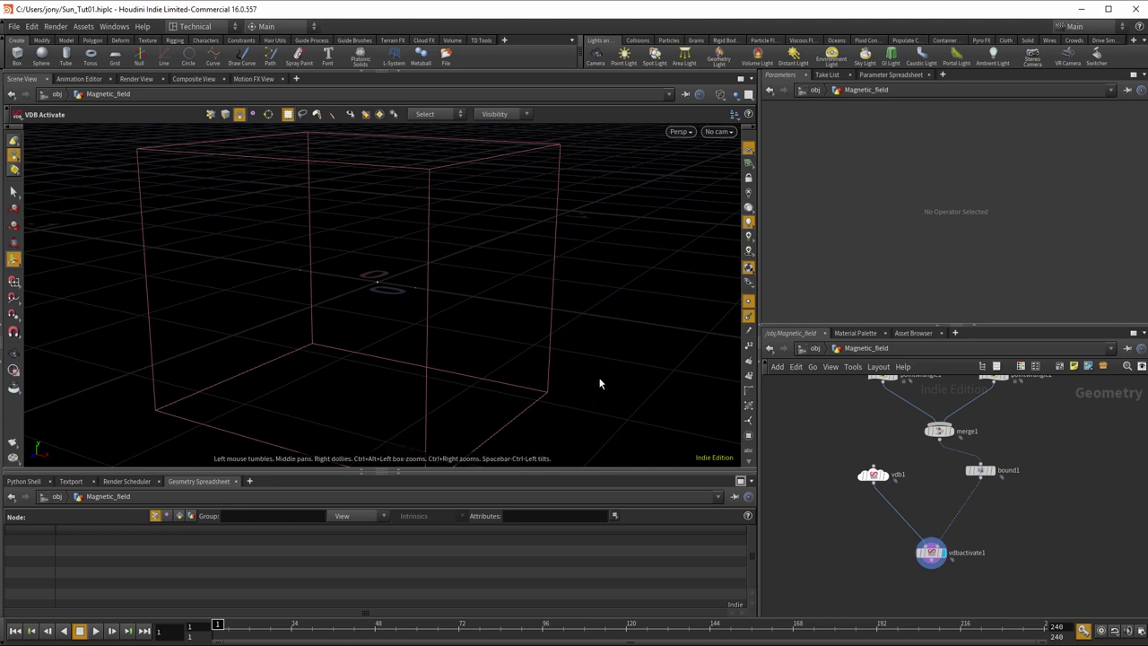
drag(600, 379, 652, 385)
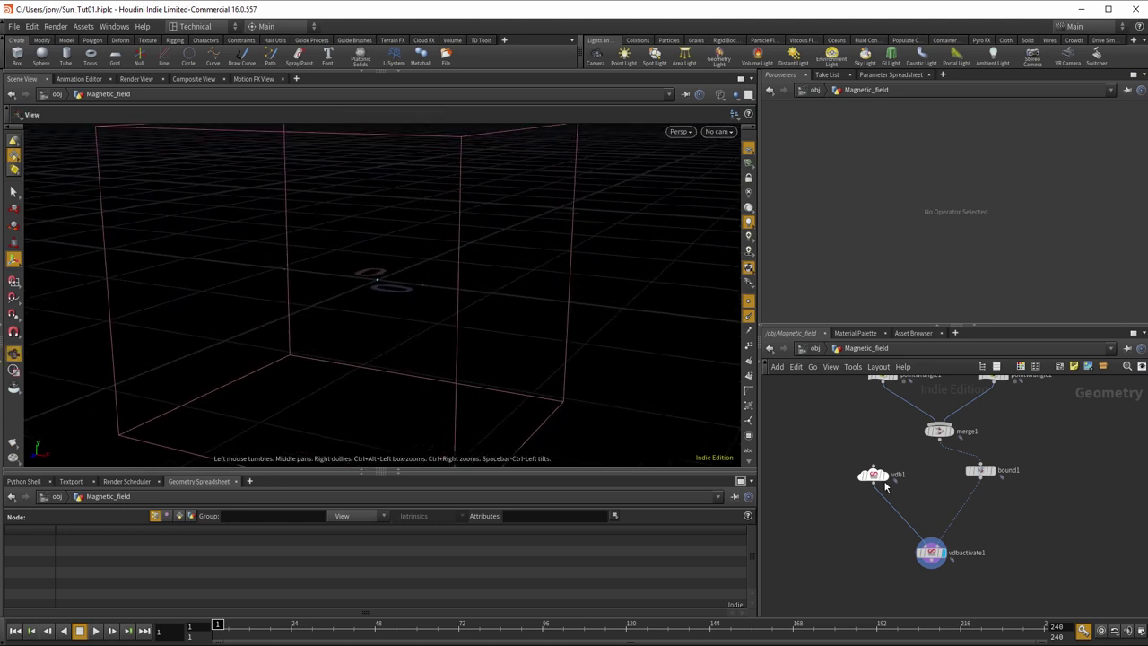
key(s)
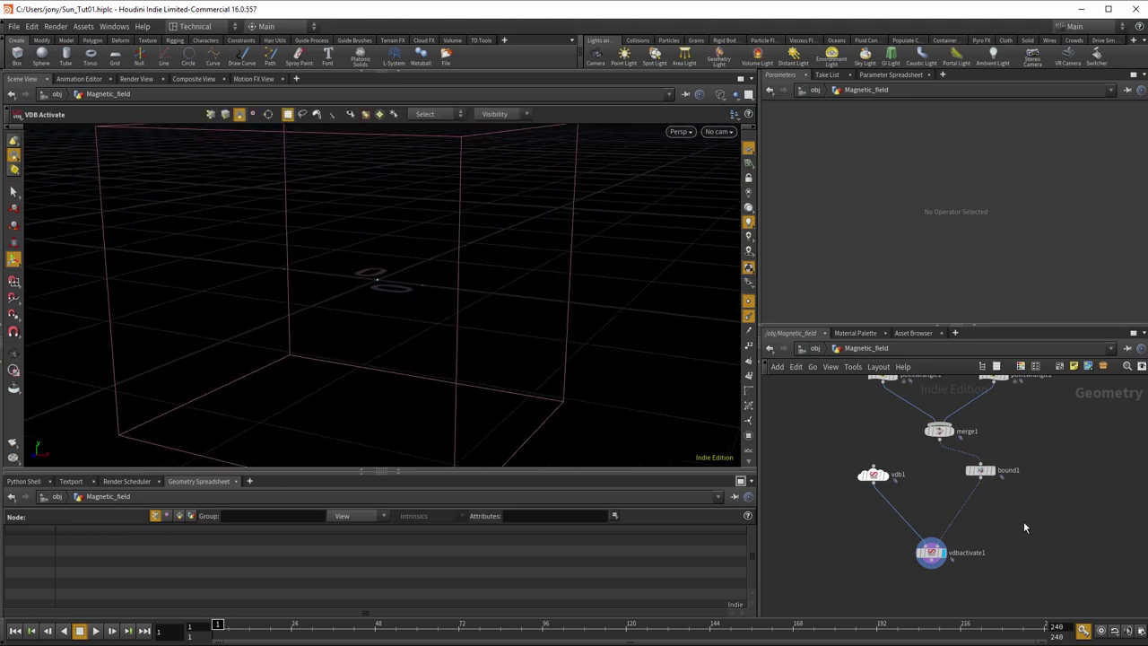
Add a volumetrail1 Volume Trail node and line it up directly under vdbactivate1.
key(Tab)
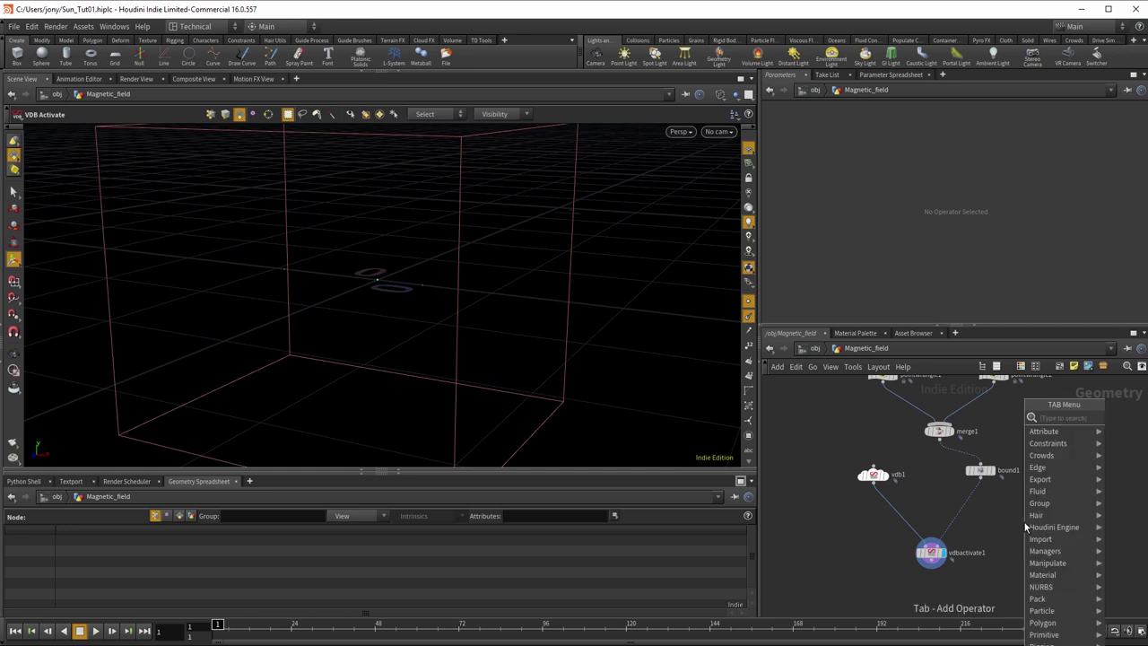
text(volumetr)
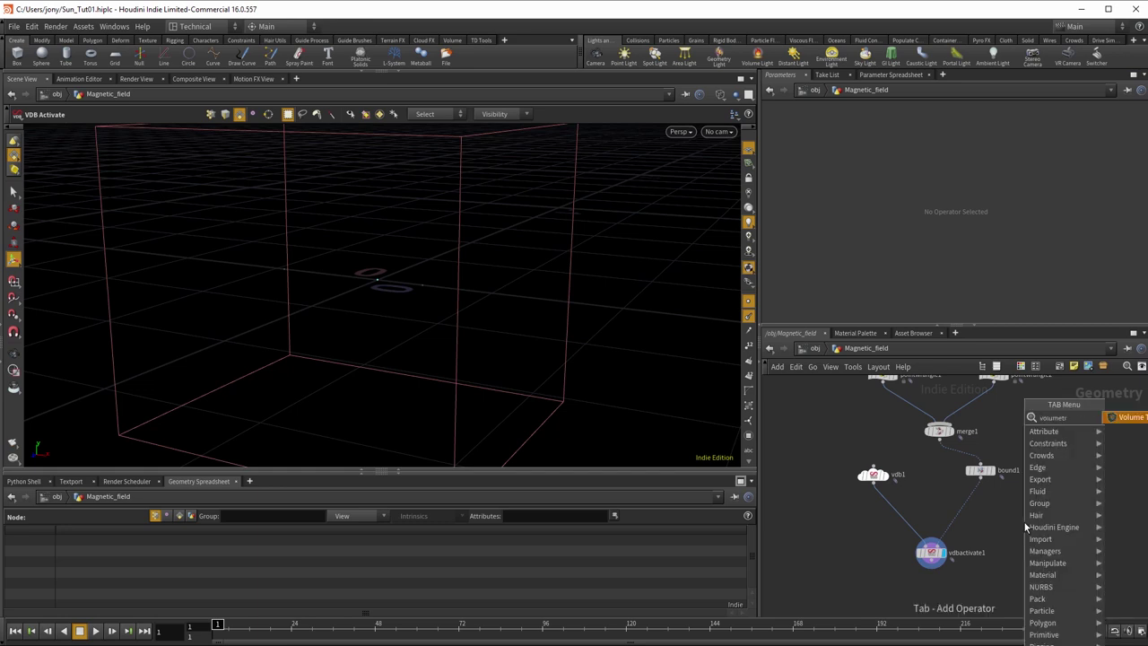
key(Return)
click(1016, 541)
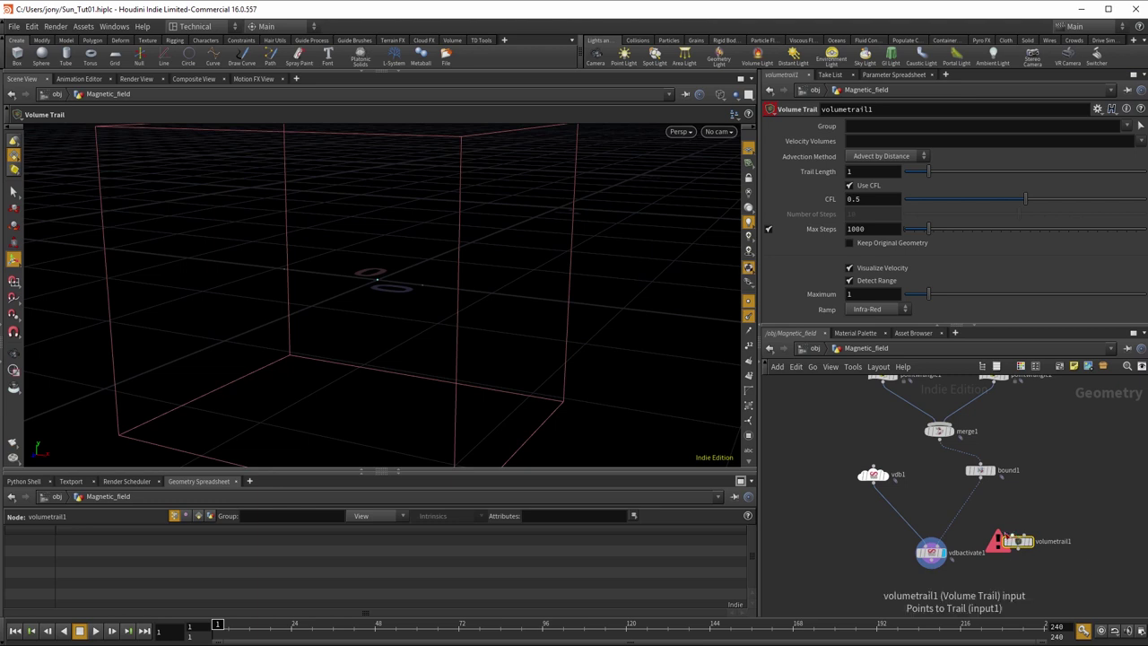
mouse_move(1009, 543)
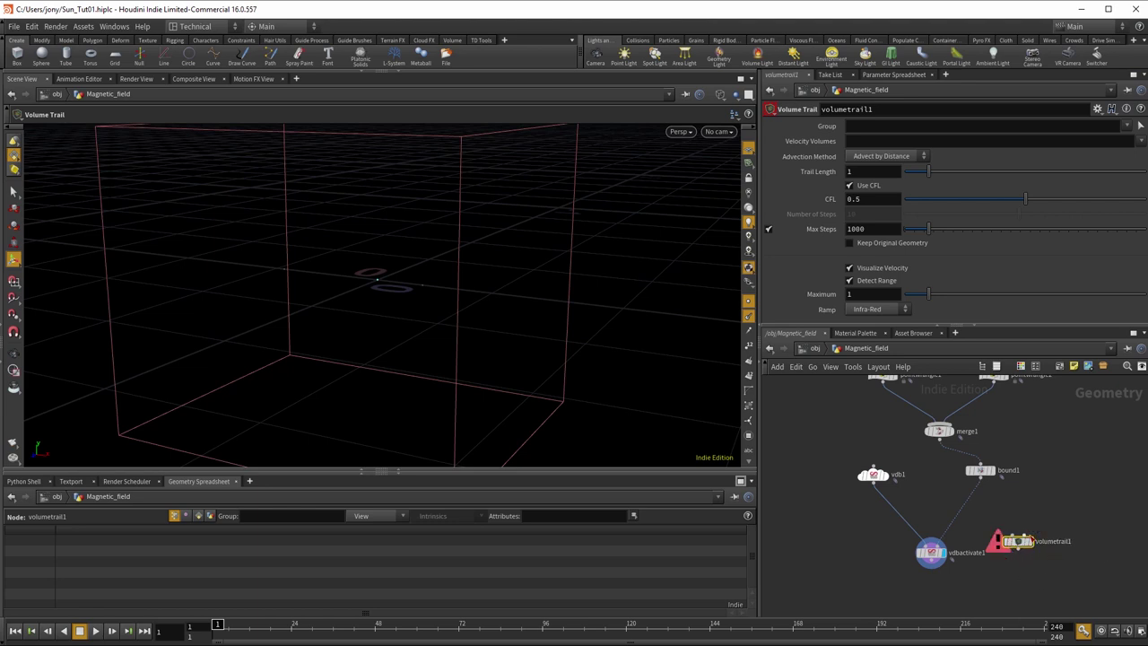
key(l)
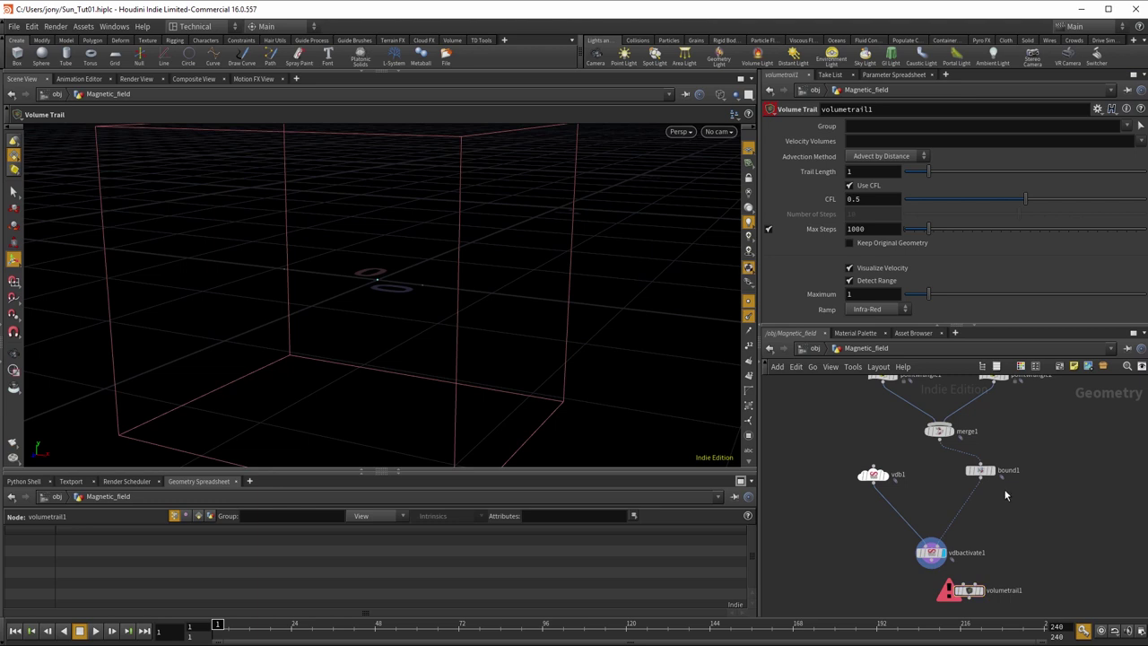
Wire a new IsoOffset node off bound1 and set its display flag.
click(983, 469)
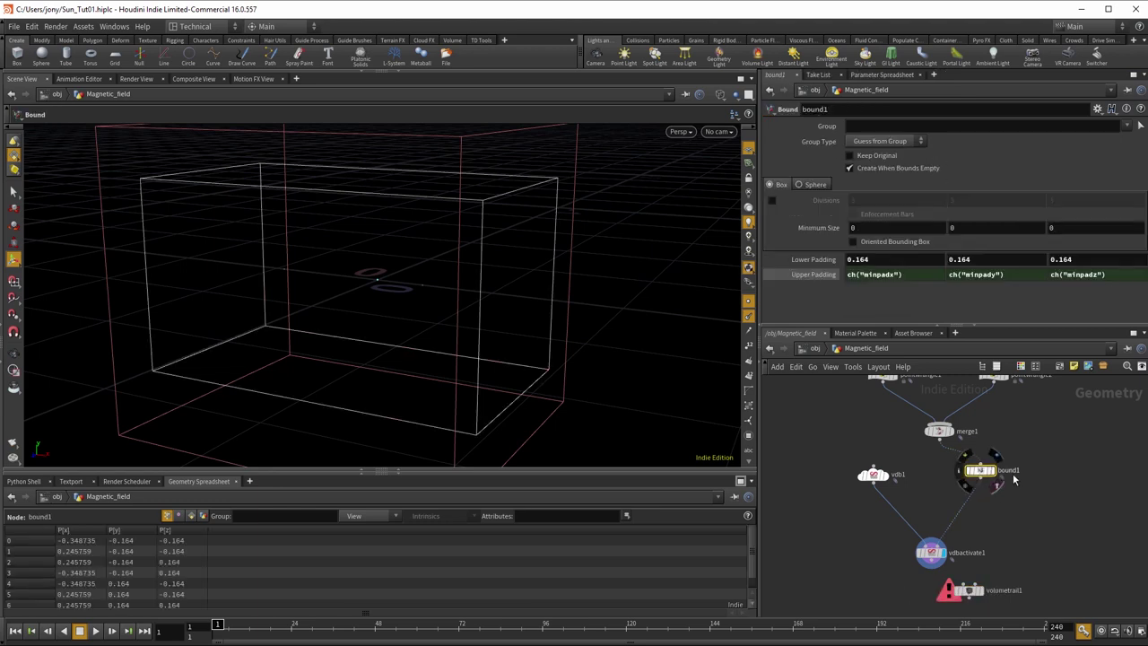
mouse_move(982, 472)
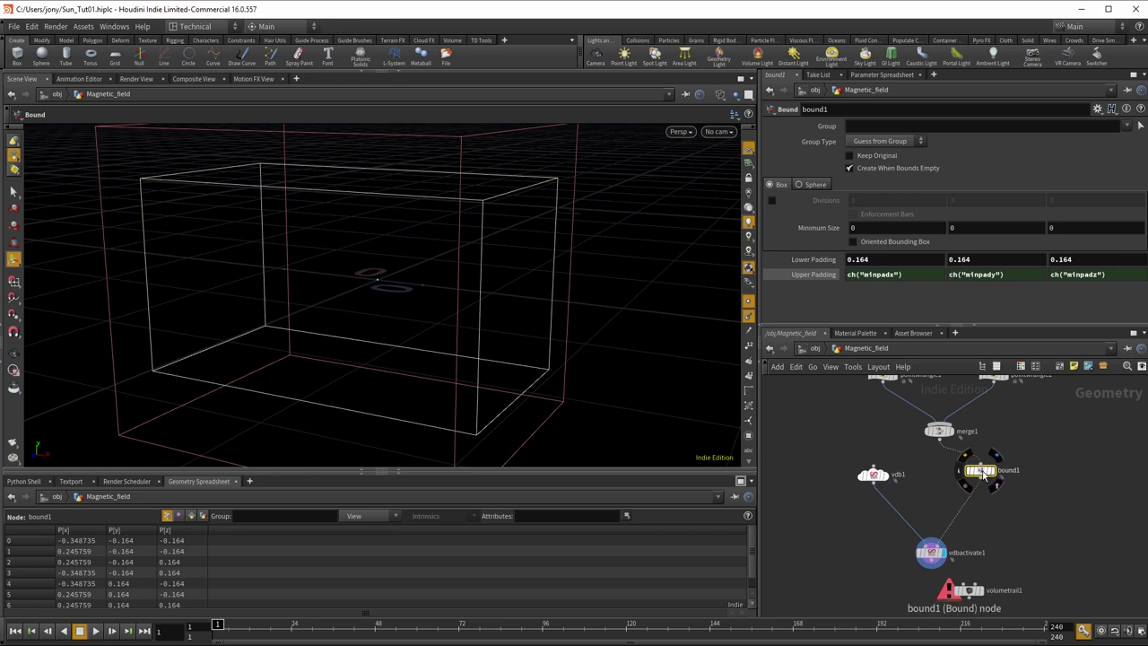
click(983, 481)
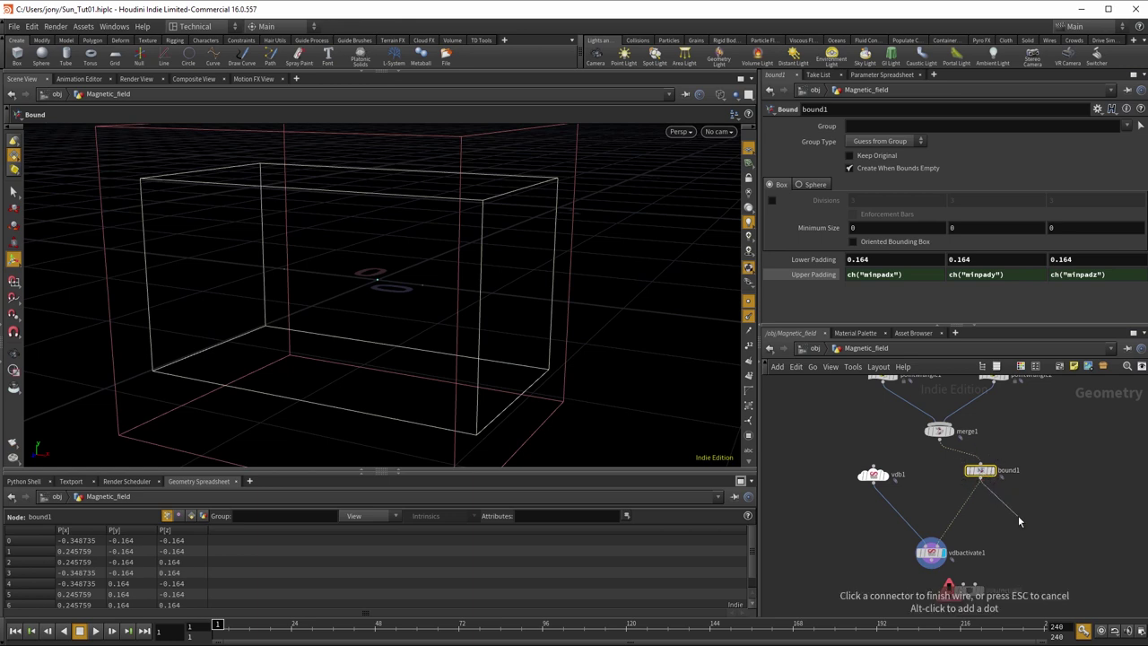
key(Tab)
text(iso)
click(1129, 418)
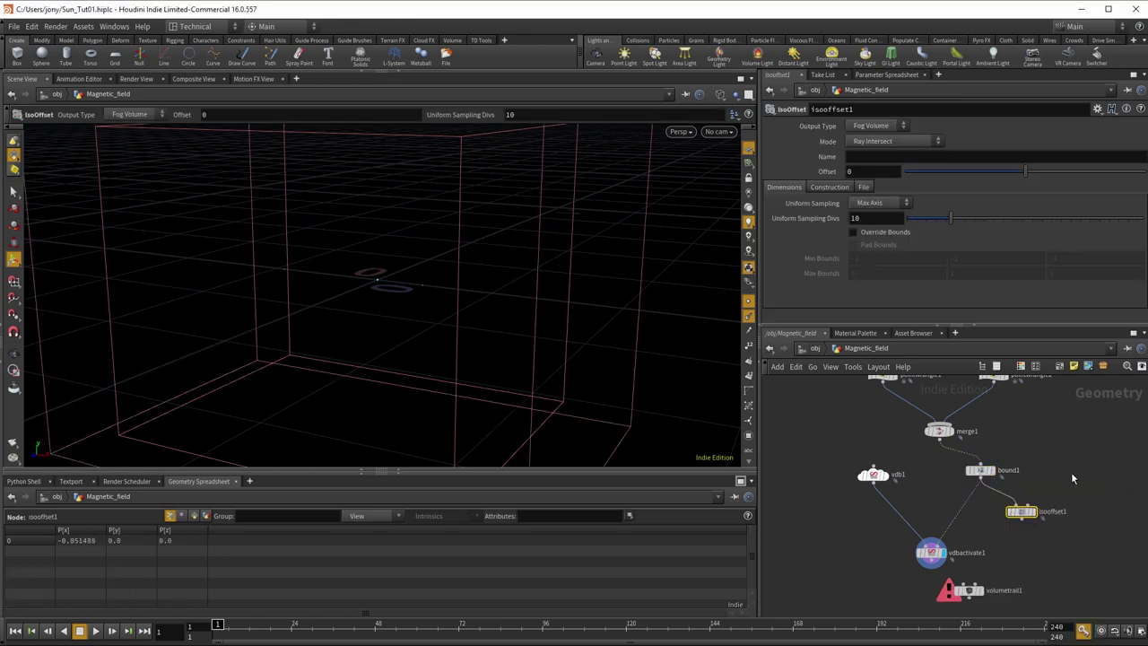
click(1031, 511)
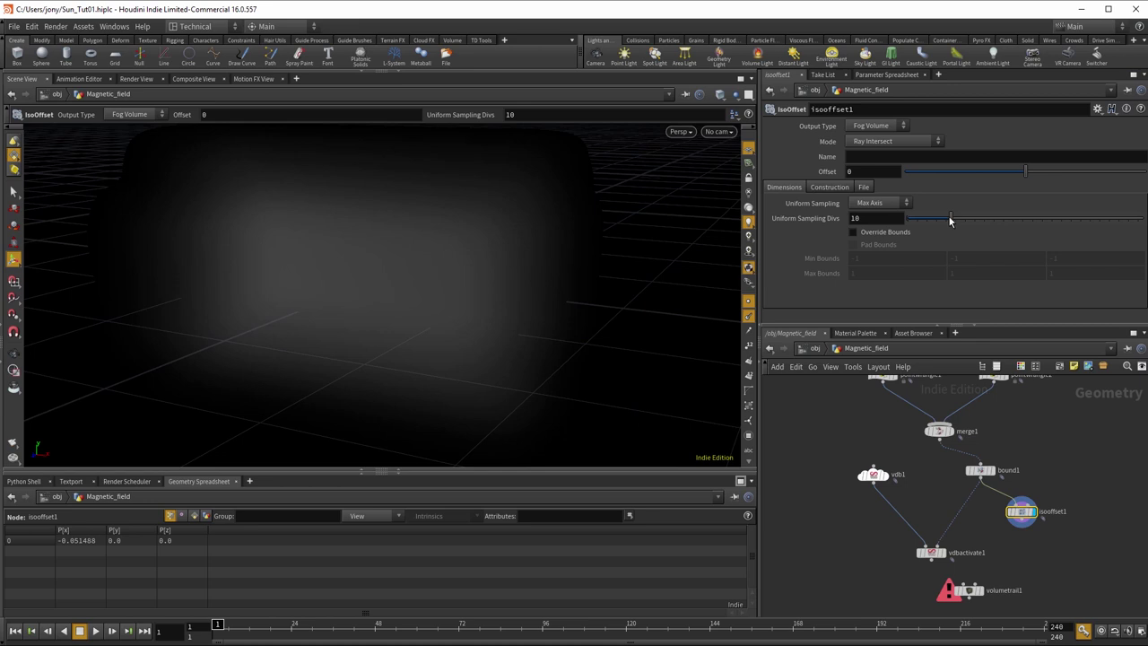
Raise the IsoOffset Uniform Sampling Divs to 50 to sharpen the fog box.
drag(951, 219, 1143, 220)
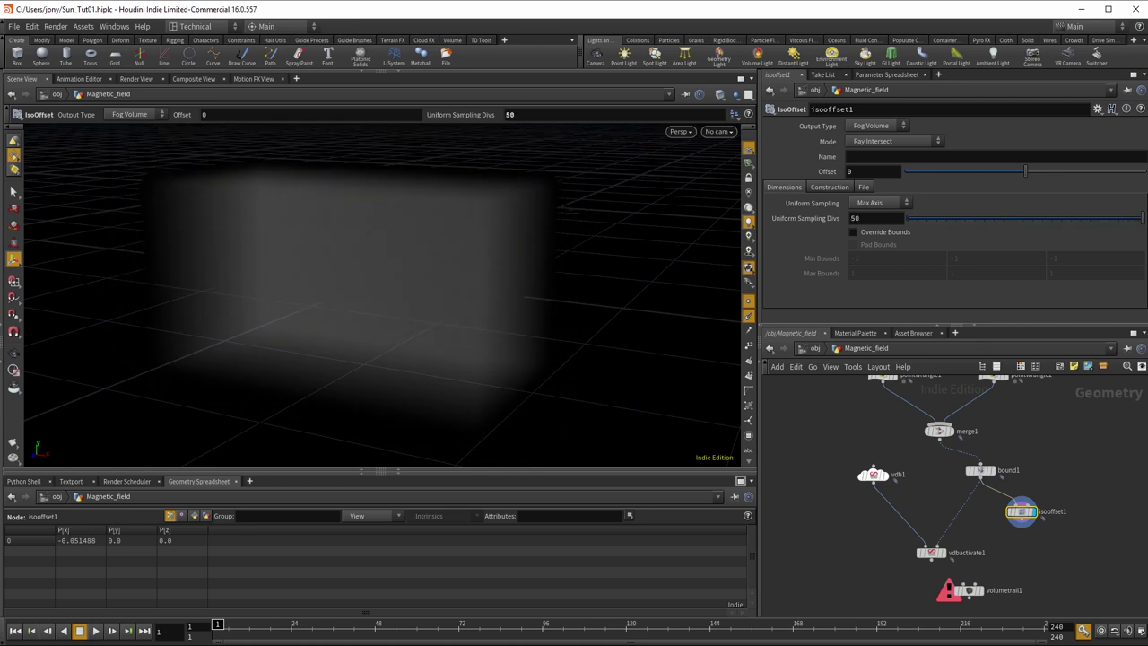
key(Escape)
drag(654, 254, 682, 265)
key(Return)
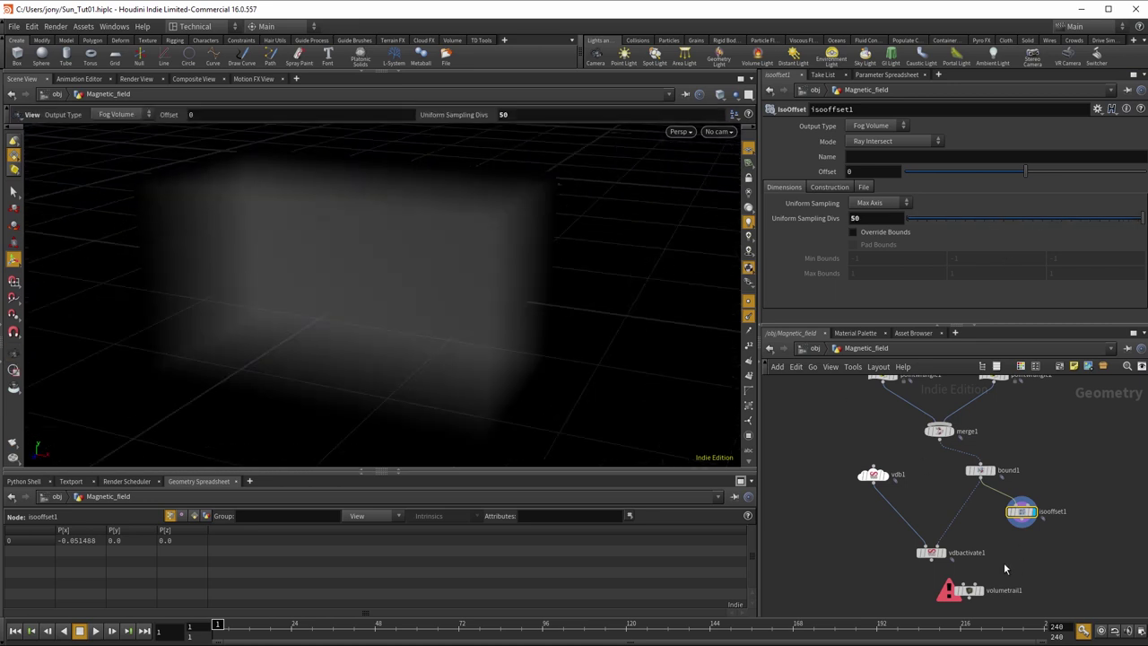
click(1021, 523)
click(1021, 548)
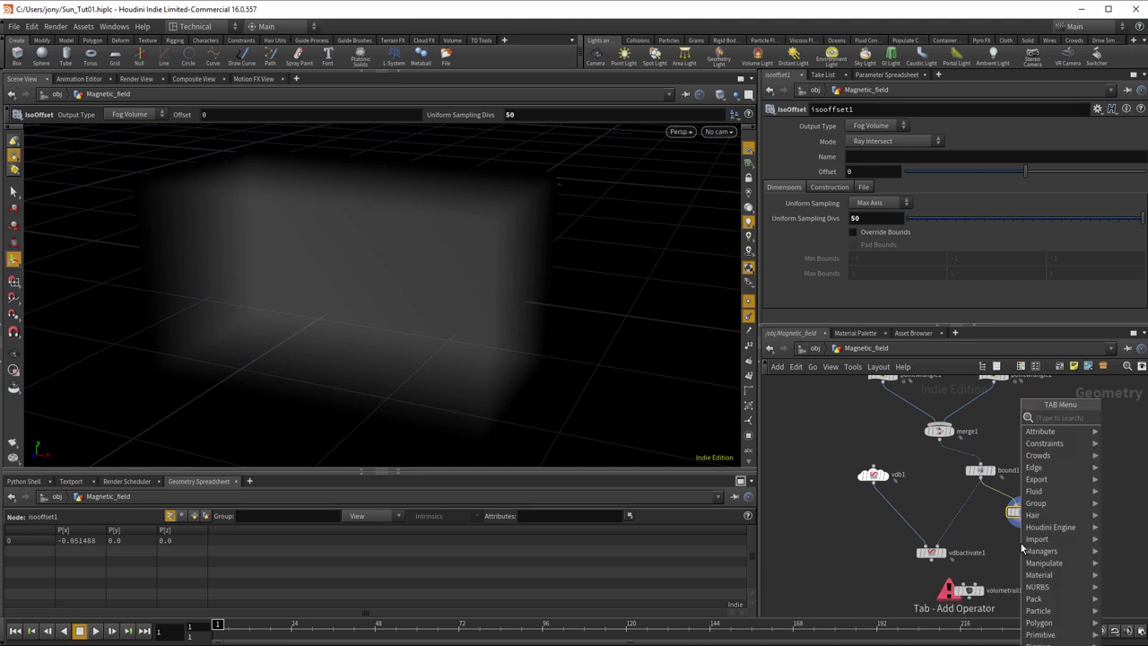
Add a Scatter node under isooffset1 with Force Total Count set to 2000.
text(scatter)
key(Return)
click(1020, 543)
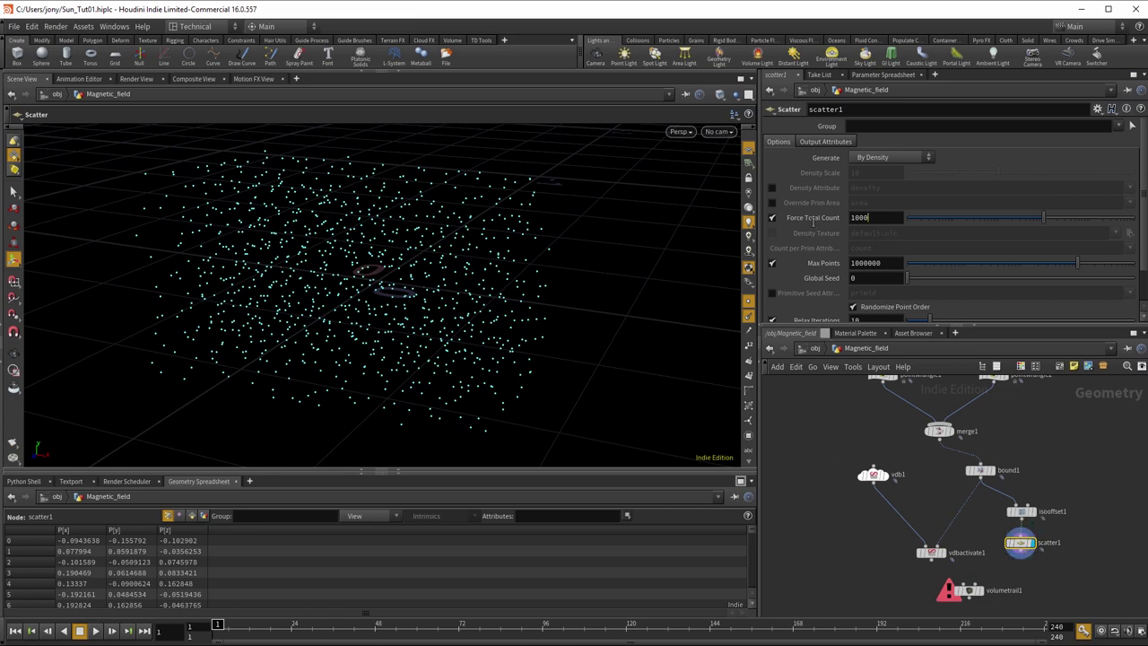
text(2000)
key(Return)
Wire vdbactivate1 and scatter1 into volumetrail1 and display its coloured trails.
middle_drag(878, 551, 866, 467)
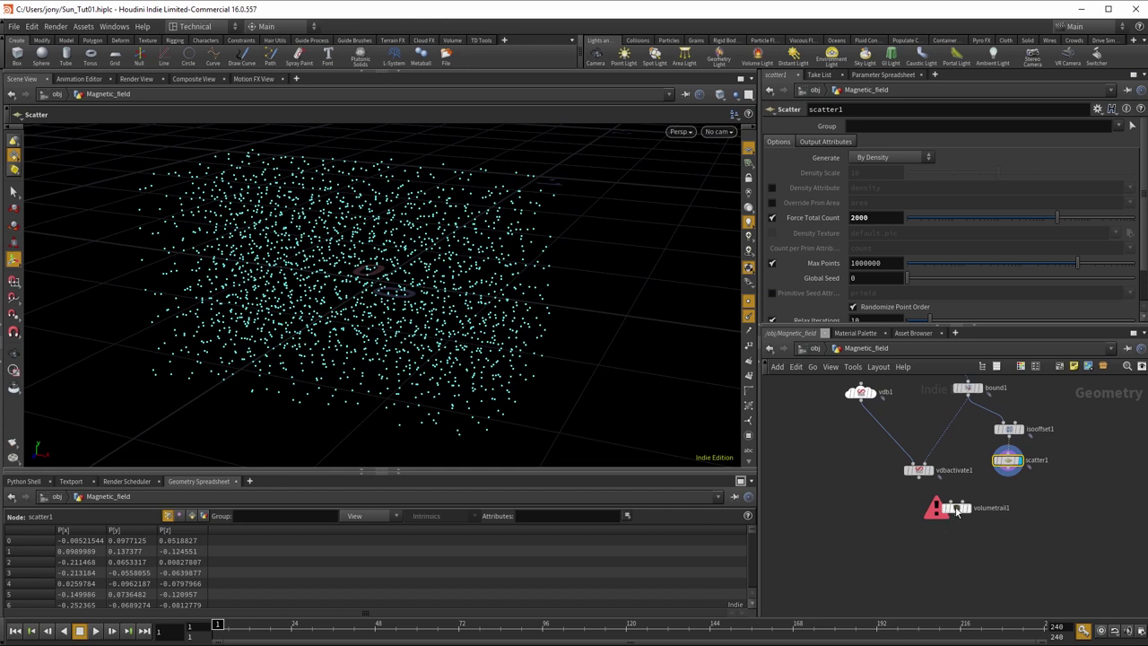
drag(955, 511, 959, 536)
click(918, 478)
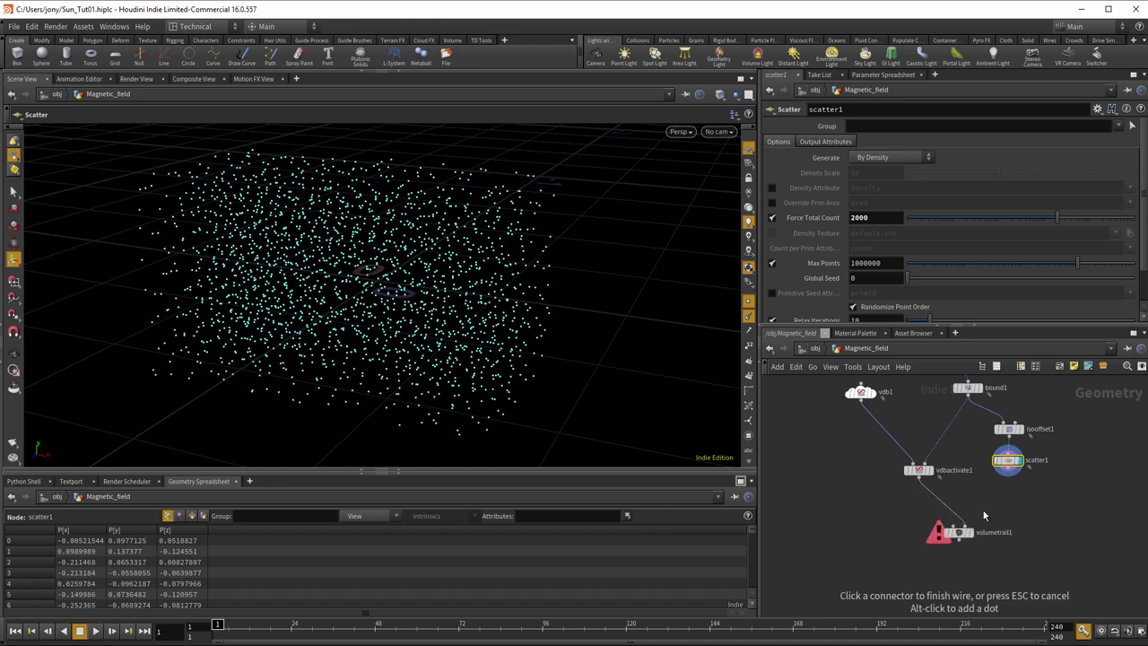
click(957, 529)
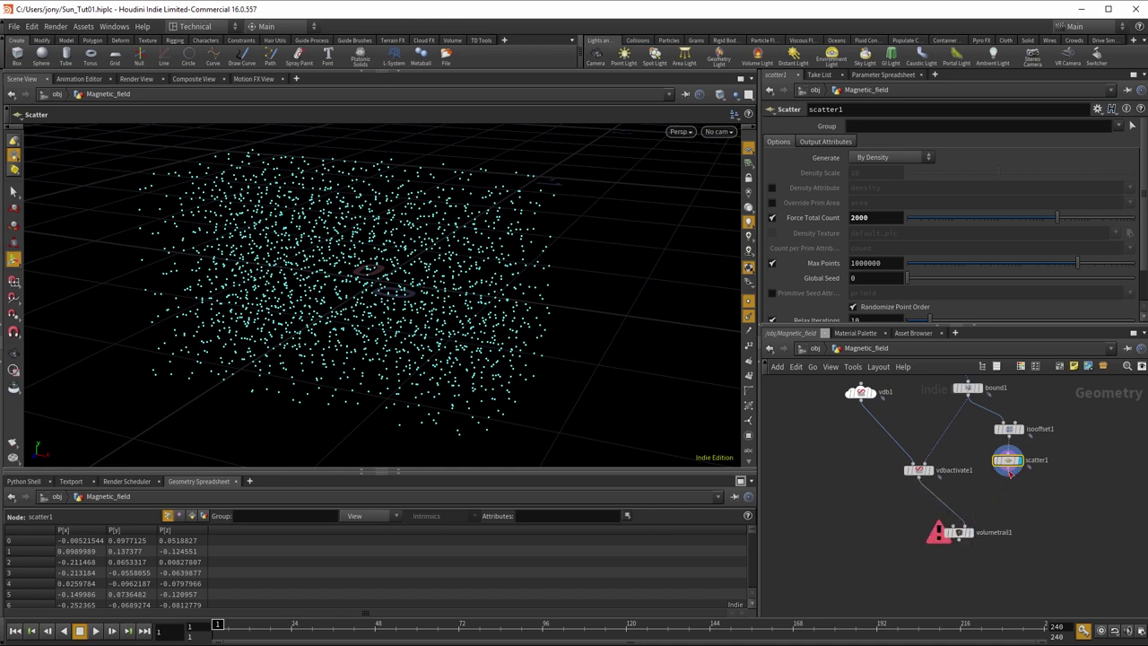
click(1009, 472)
click(963, 527)
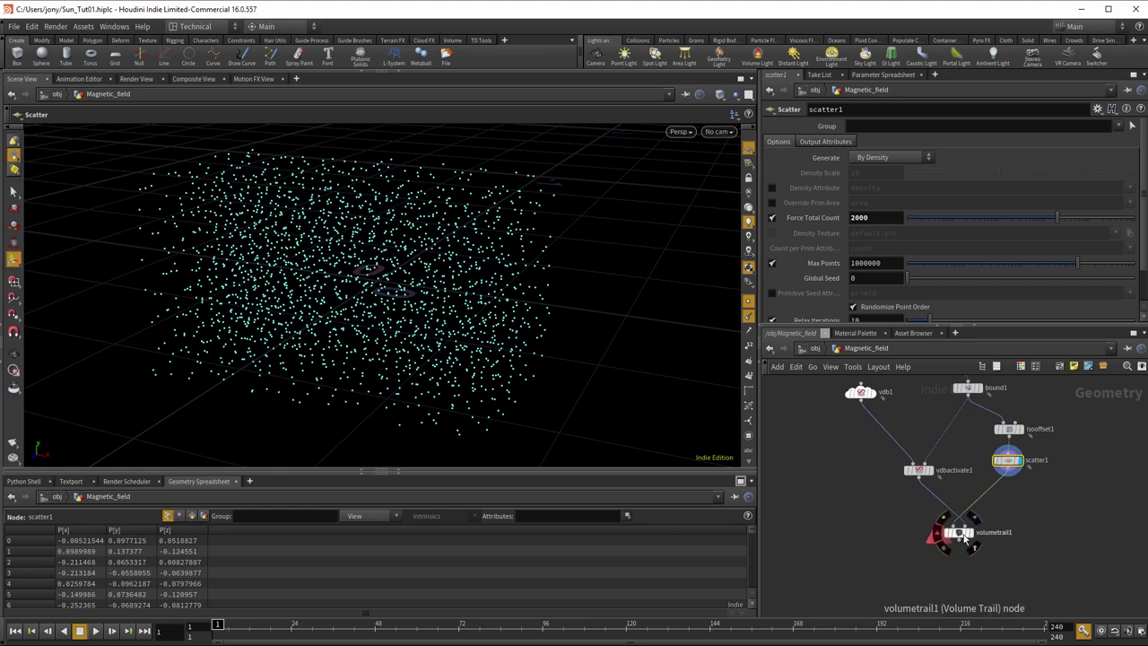
click(977, 531)
click(958, 532)
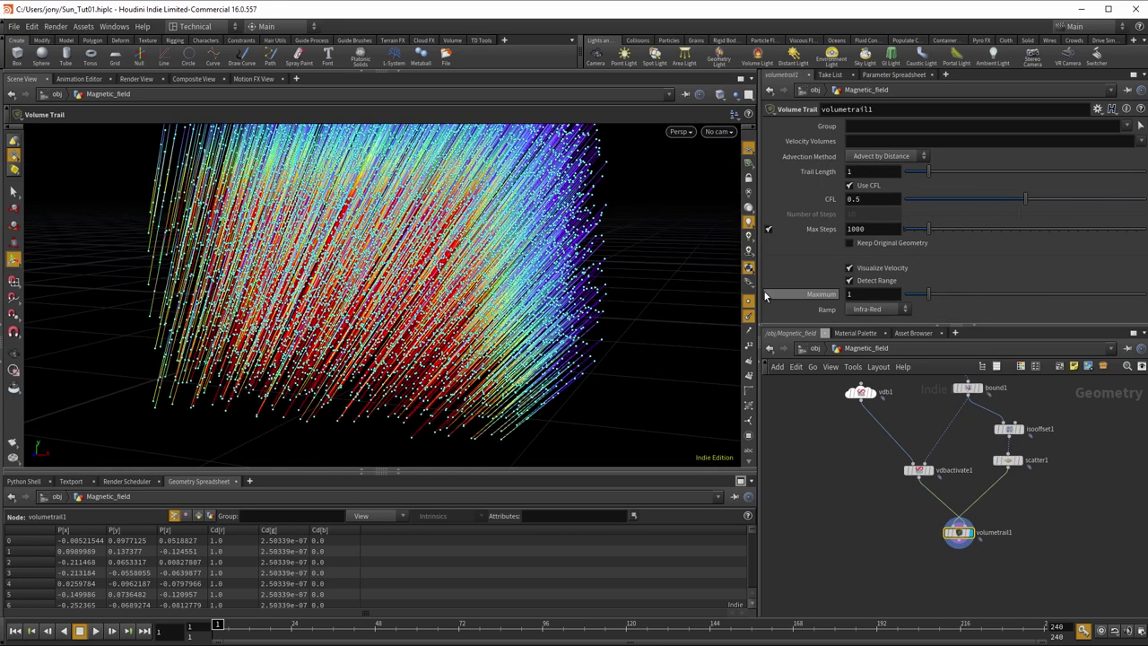
key(Escape)
drag(566, 321, 582, 349)
key(Return)
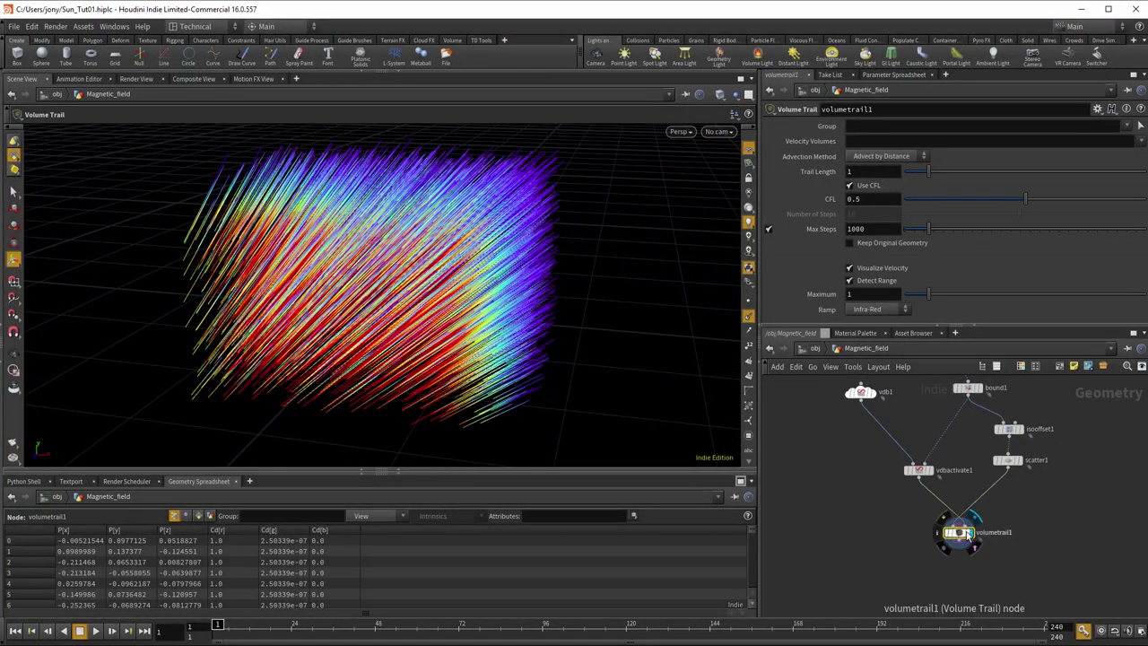
drag(957, 532, 957, 542)
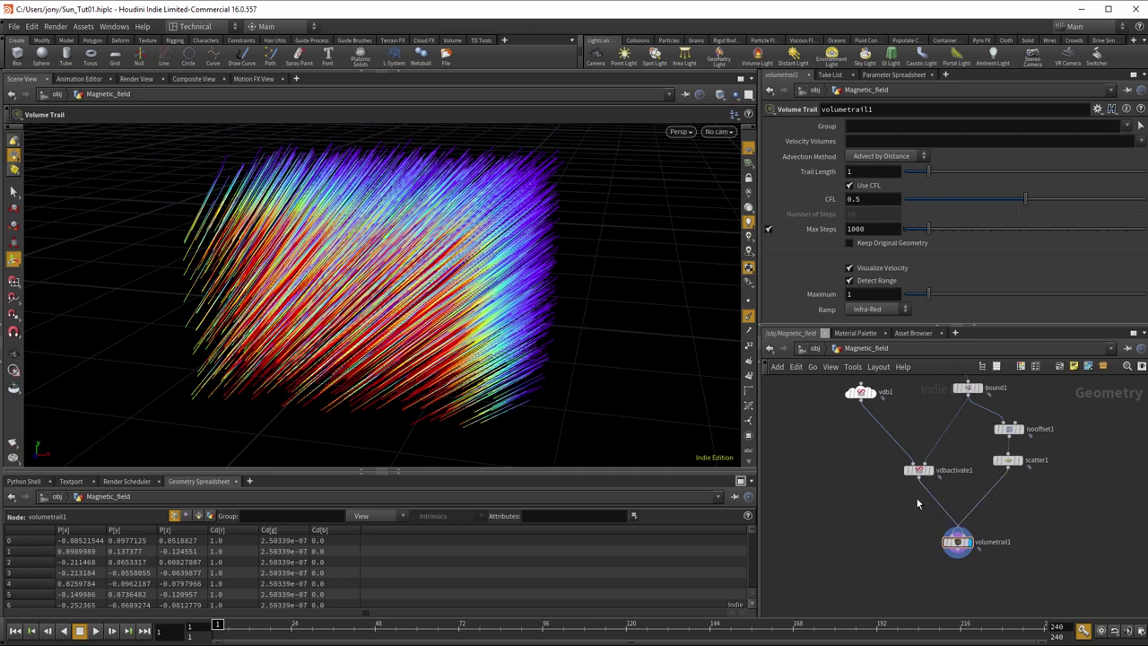
Insert volumewrangle1 between vdbactivate1 and volumetrail1 and display it.
key(Tab)
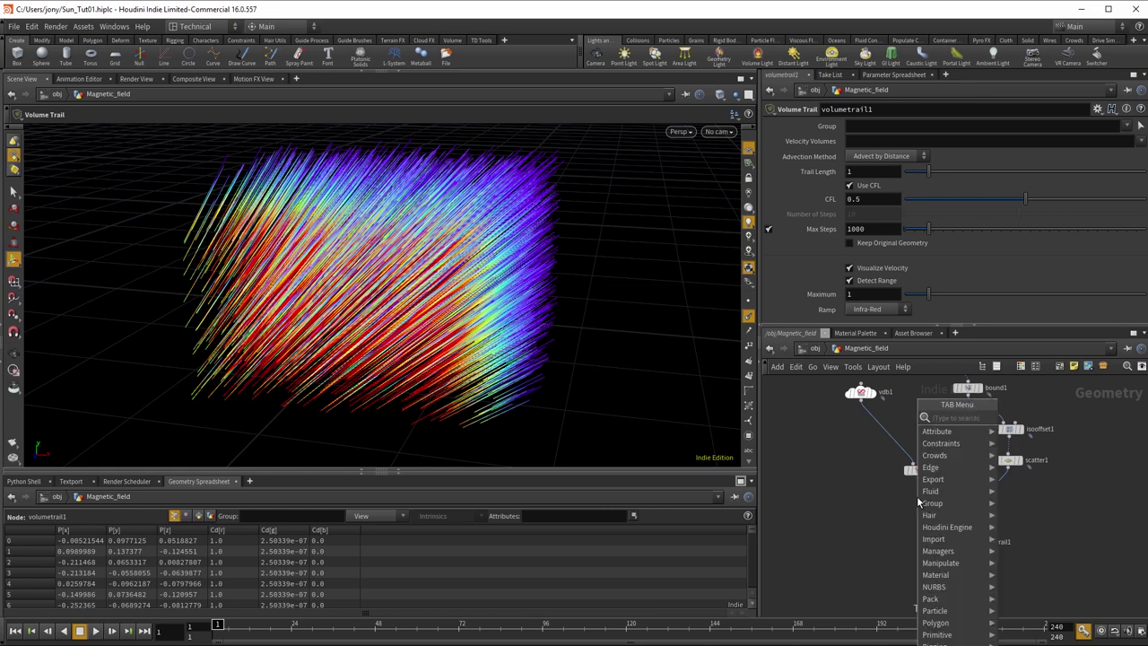
text(volwr)
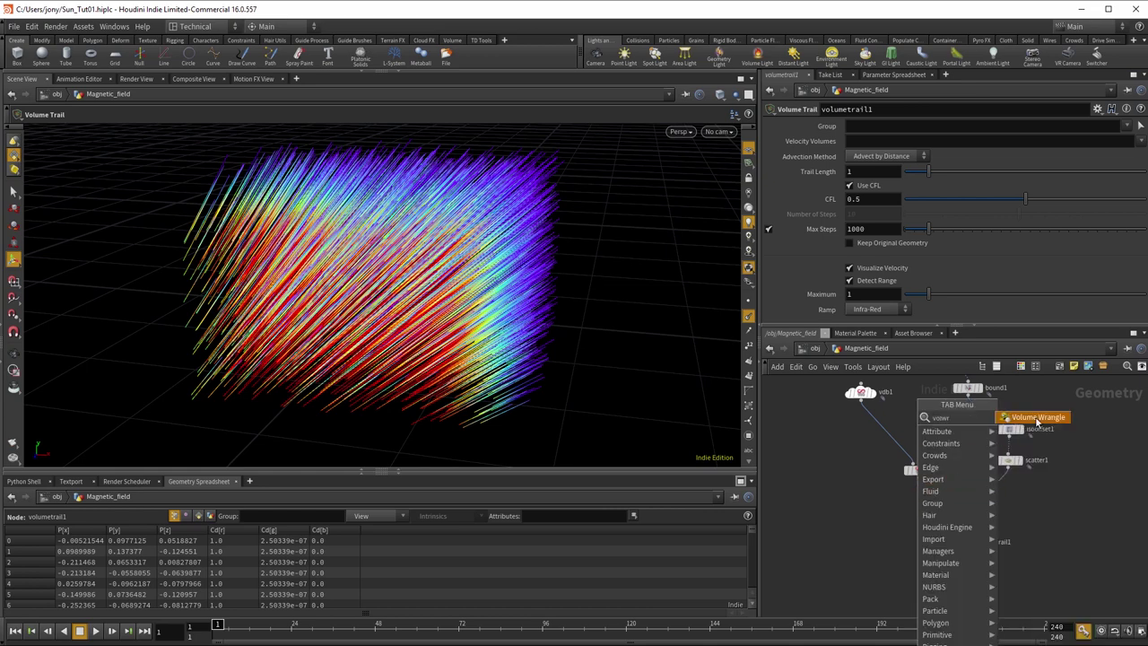
key(Escape)
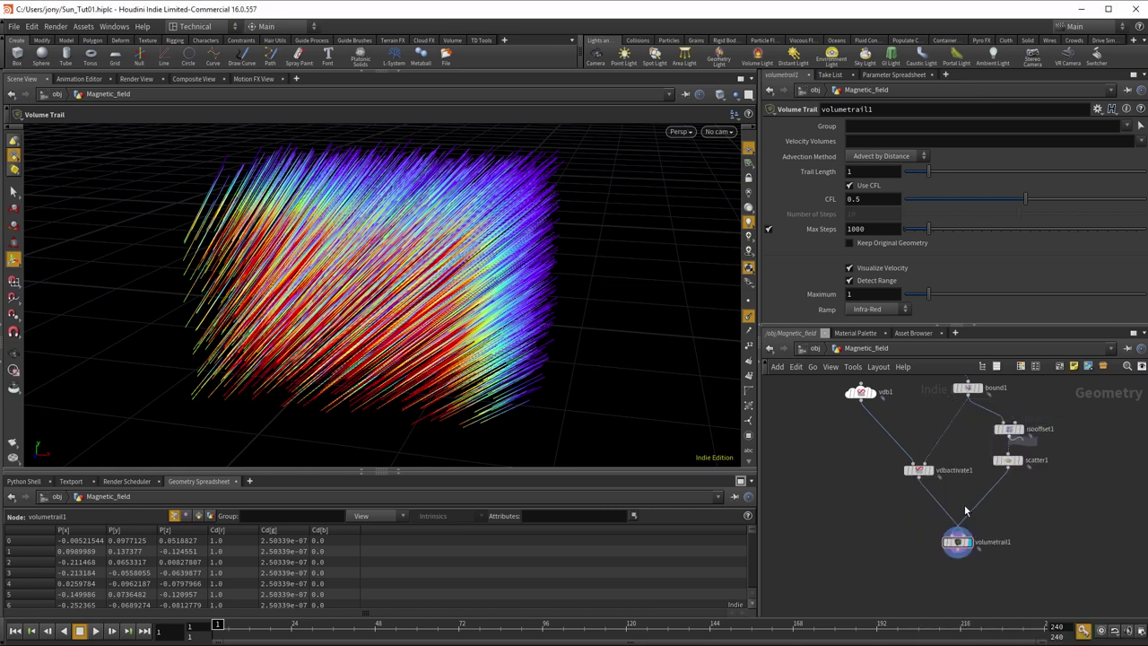
click(933, 500)
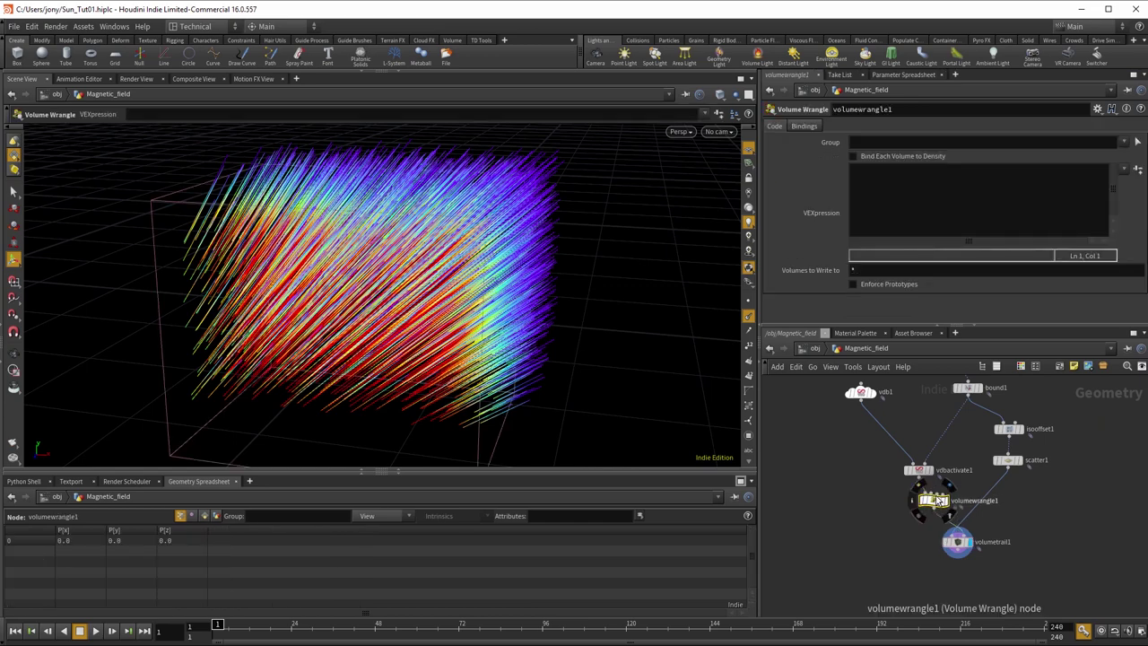
click(945, 500)
Enter v@magneticfield = set(1.0,0.0,0.0); as the VEXpression and view the trails.
click(879, 170)
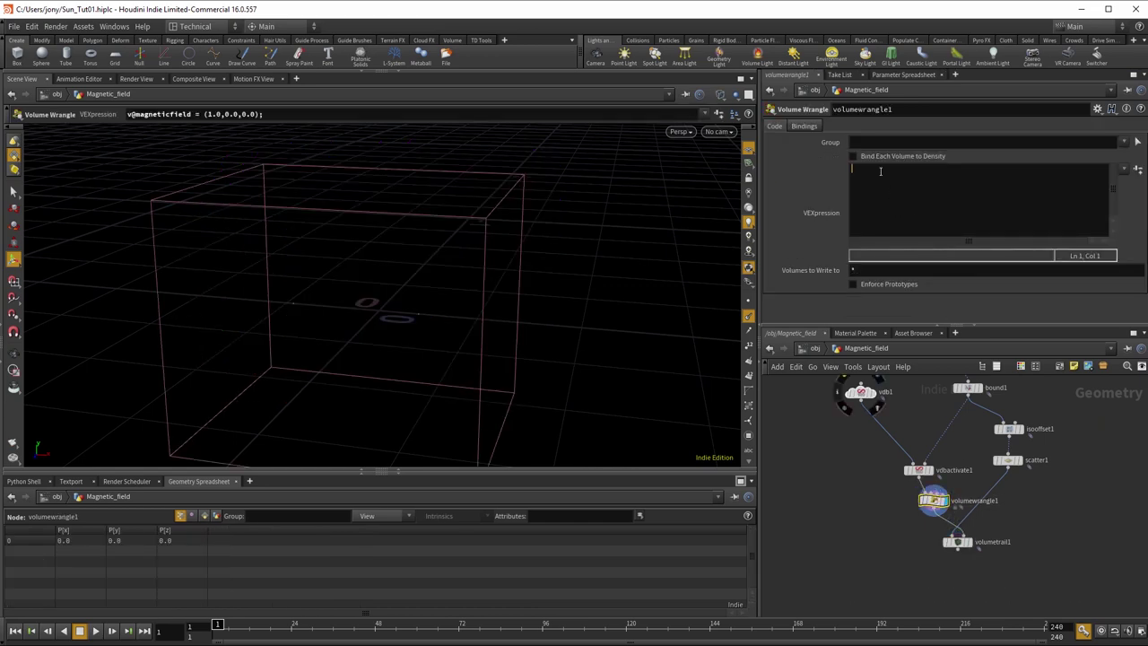
text(v@magneticfield =)
text(set(1.)
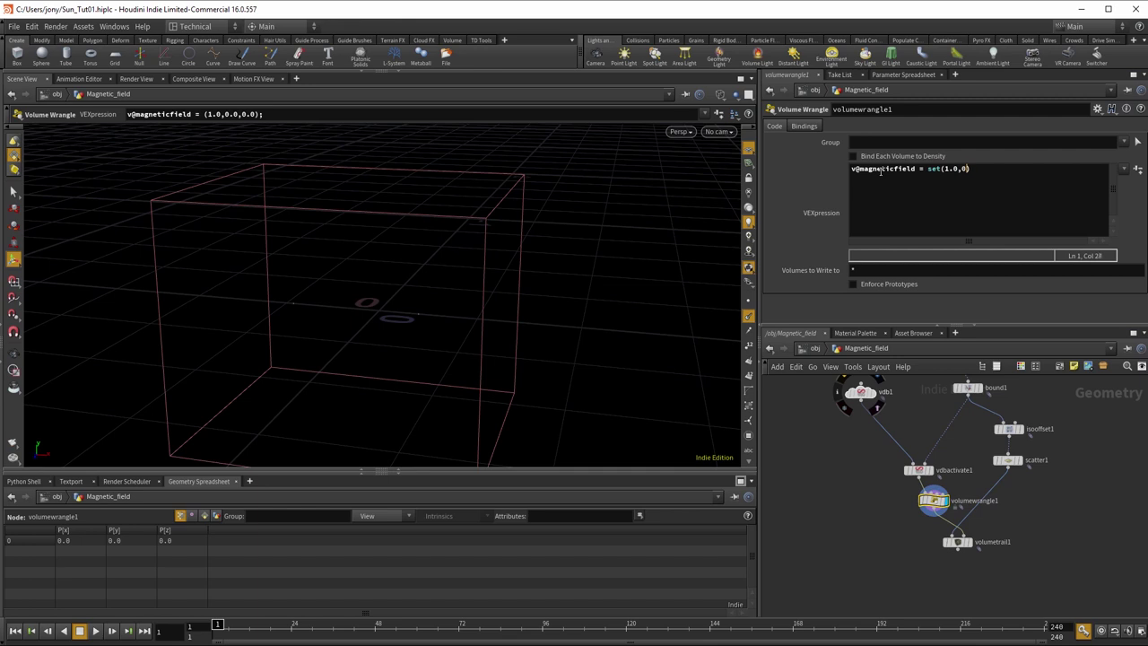
text(0,0,0.0)
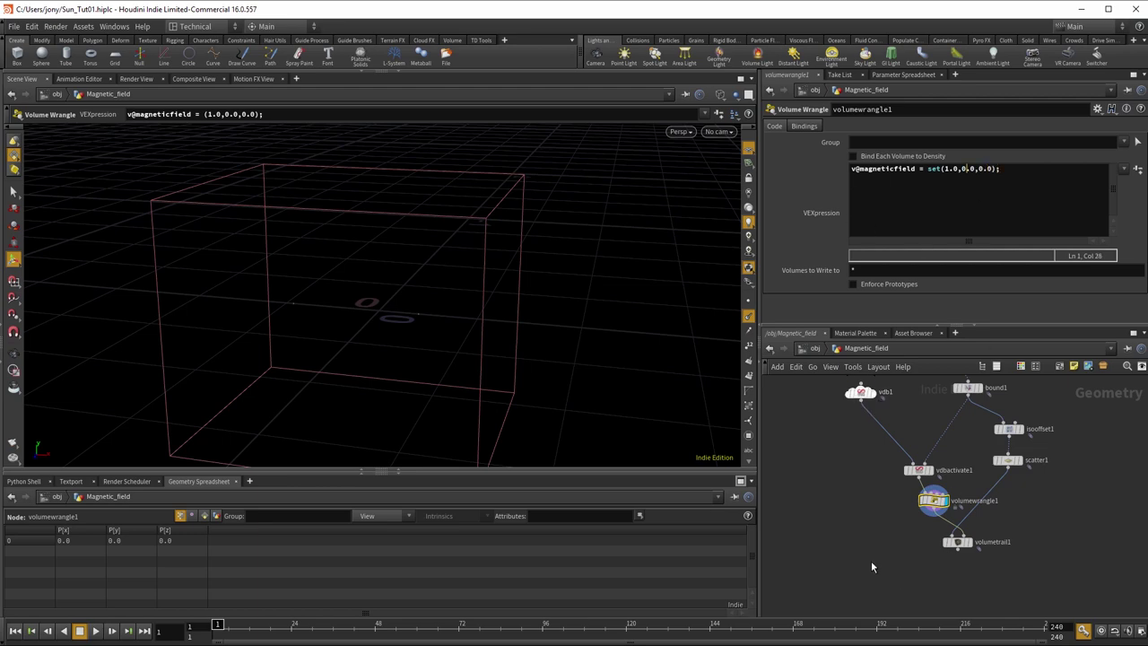
click(967, 543)
Orbit around the straightened trails, then switch to the Photoshop VDB volume sketch.
click(932, 500)
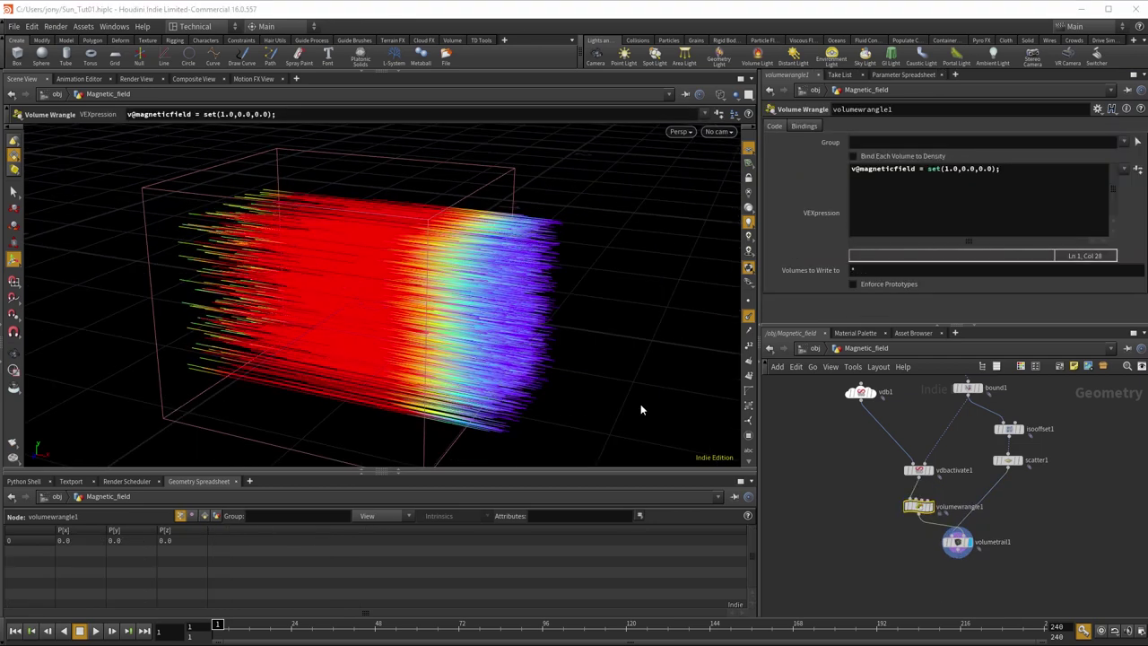
drag(637, 404, 592, 407)
key(Return)
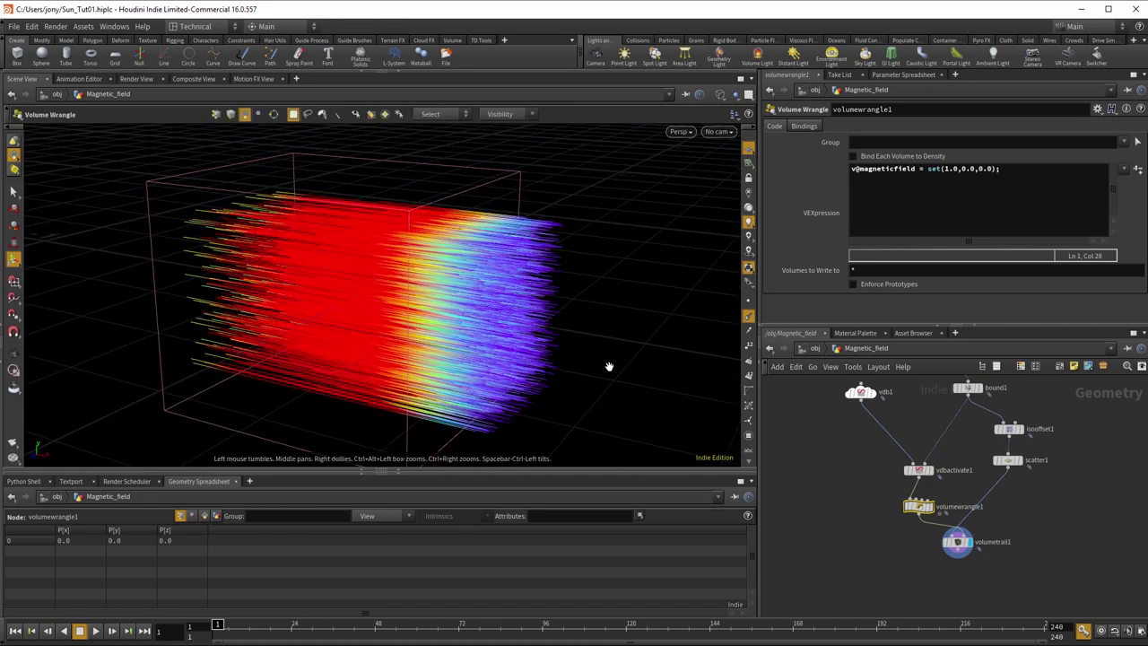
drag(610, 367, 638, 427)
key(Return)
key(Escape)
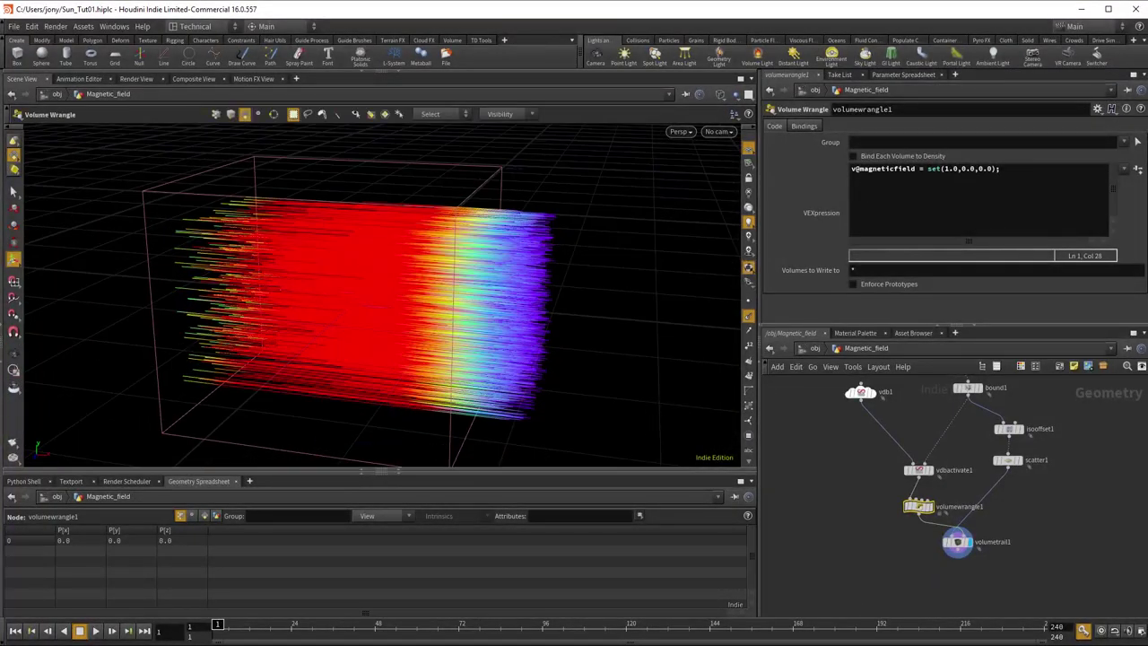
key(alt+Tab)
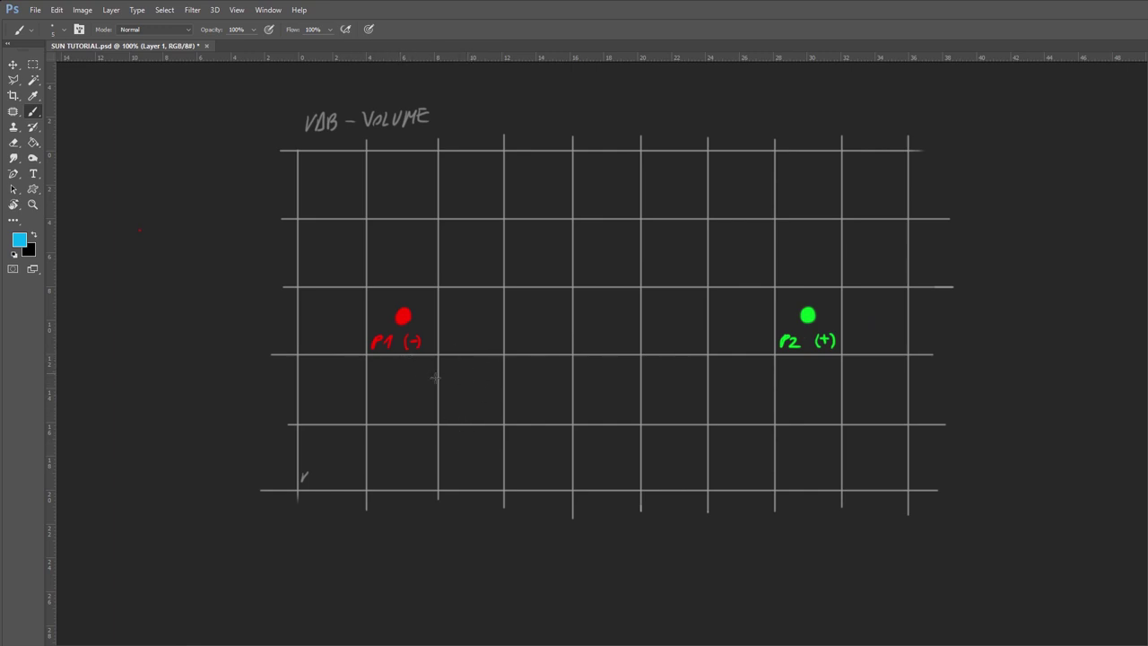
Draw blue field arrows flowing out of P1 and toward P2.
drag(380, 369, 409, 402)
mouse_move(379, 448)
mouse_down()
mouse_move(417, 465)
mouse_move(410, 470)
mouse_move(498, 465)
mouse_move(489, 468)
mouse_up()
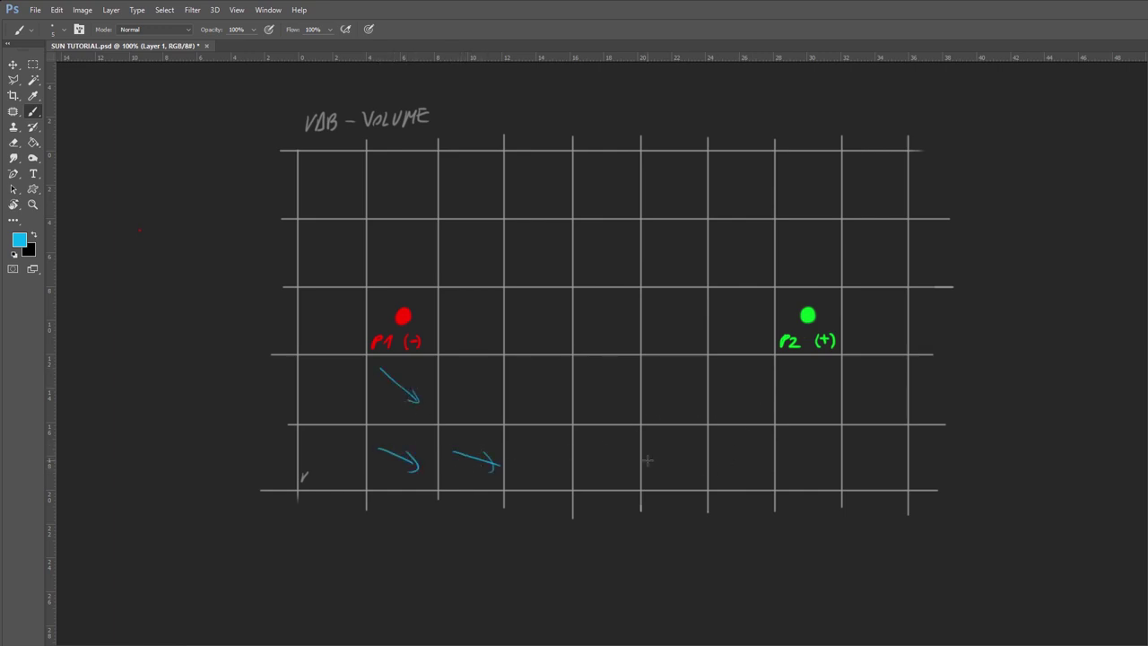
drag(648, 460, 687, 453)
mouse_move(670, 448)
mouse_down()
mouse_move(683, 459)
mouse_move(752, 447)
mouse_move(753, 458)
mouse_up()
mouse_move(725, 409)
mouse_down()
mouse_move(759, 378)
mouse_move(759, 388)
mouse_up()
drag(813, 371, 822, 385)
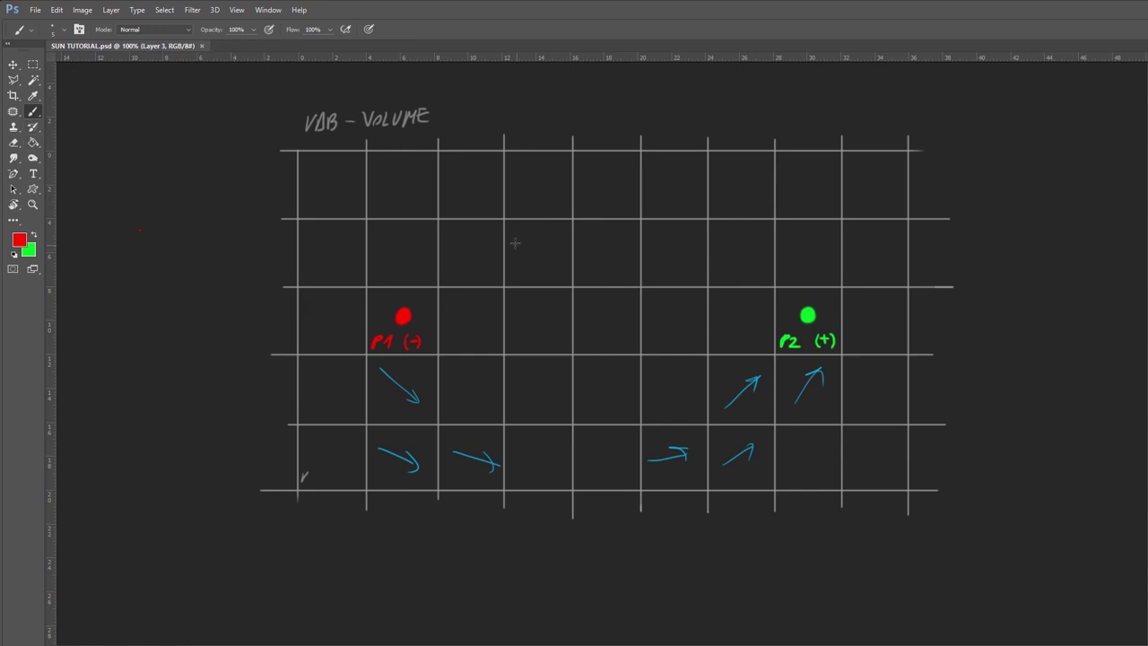
Add a red V@P label, a sample dot and an up-right red arrow.
drag(511, 238, 538, 226)
click(535, 255)
drag(538, 254, 564, 236)
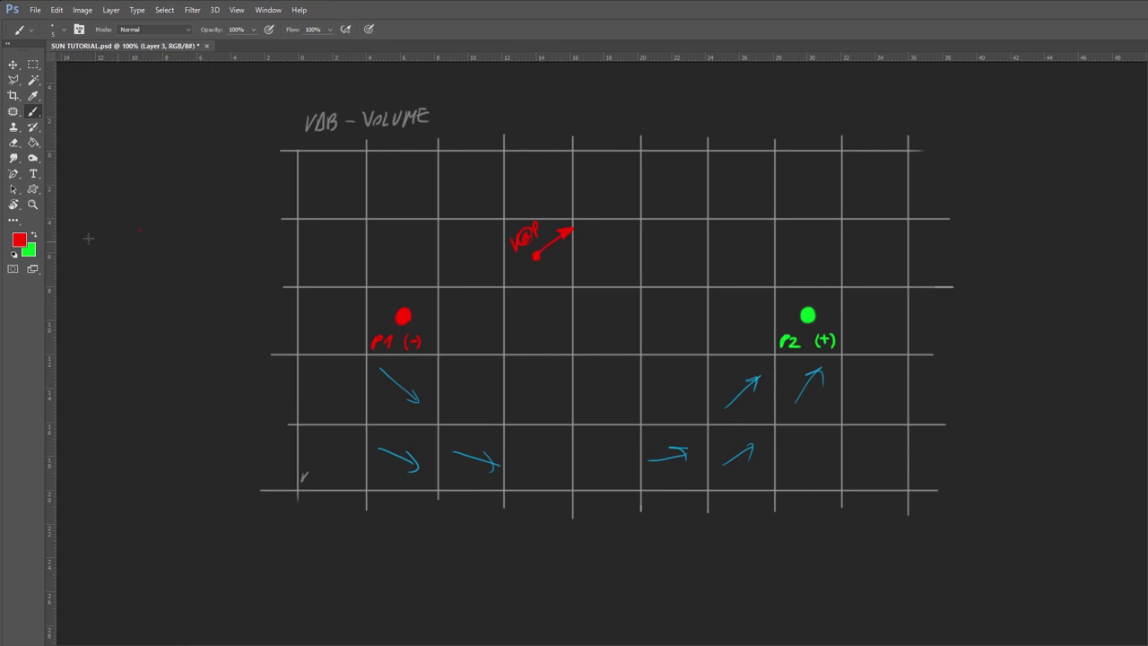
Draw a green arrow toward P2 and a red dashed line from P1, labelled V1 and V2.
click(33, 234)
shift+click(590, 268)
drag(598, 269, 789, 316)
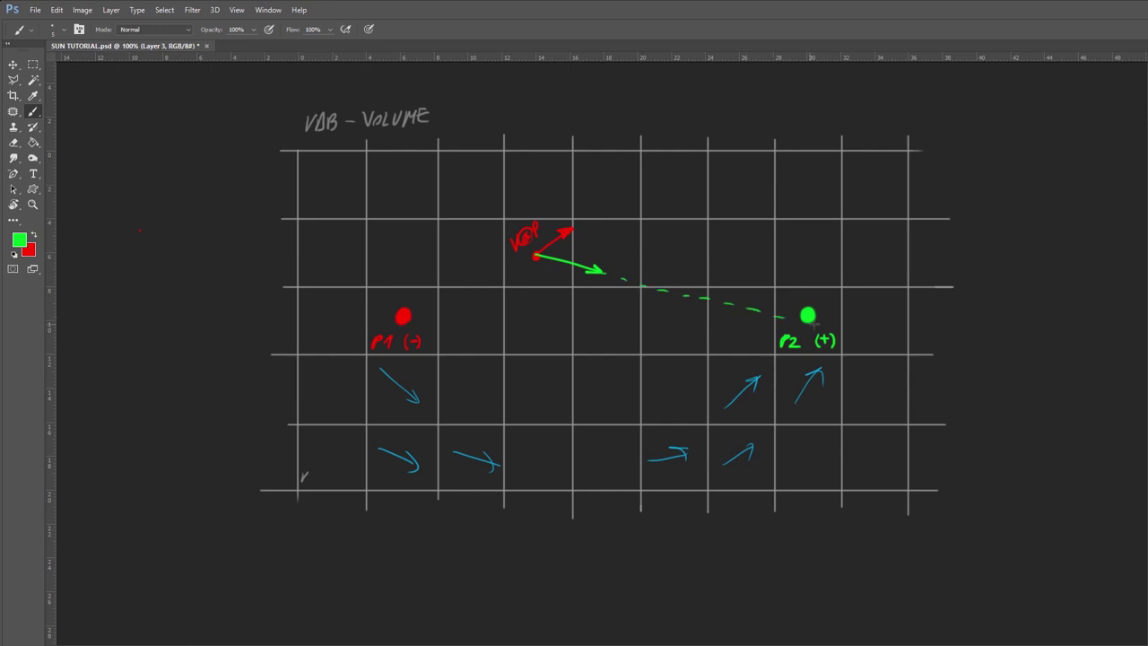
key(x)
drag(429, 305, 522, 261)
key(i)
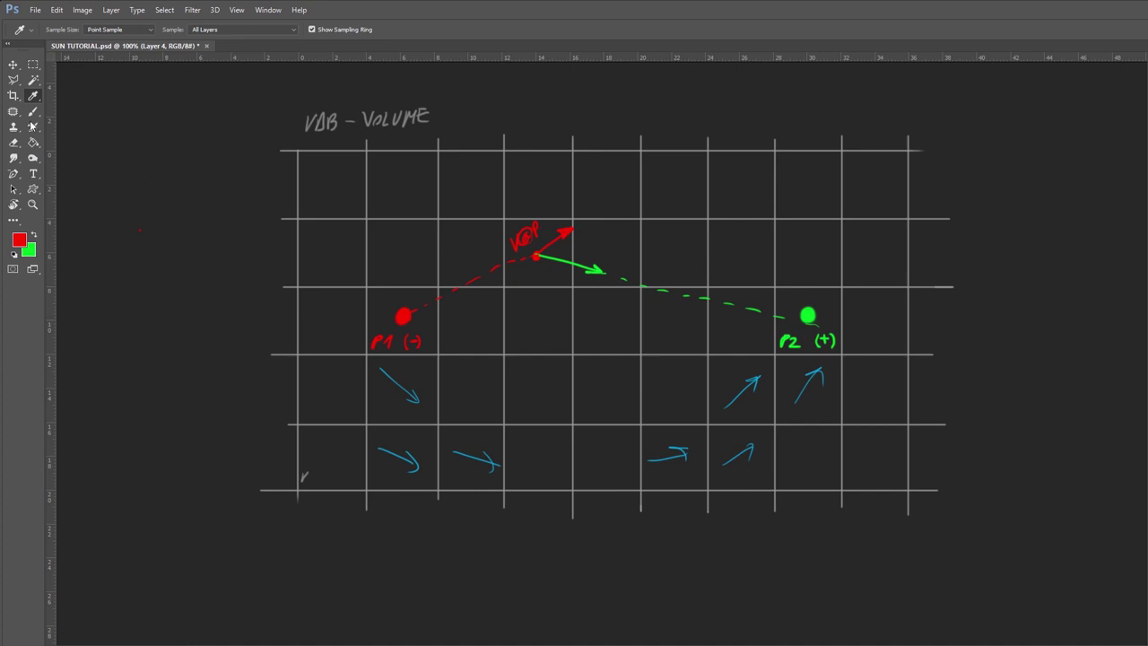
click(33, 111)
drag(581, 227, 601, 238)
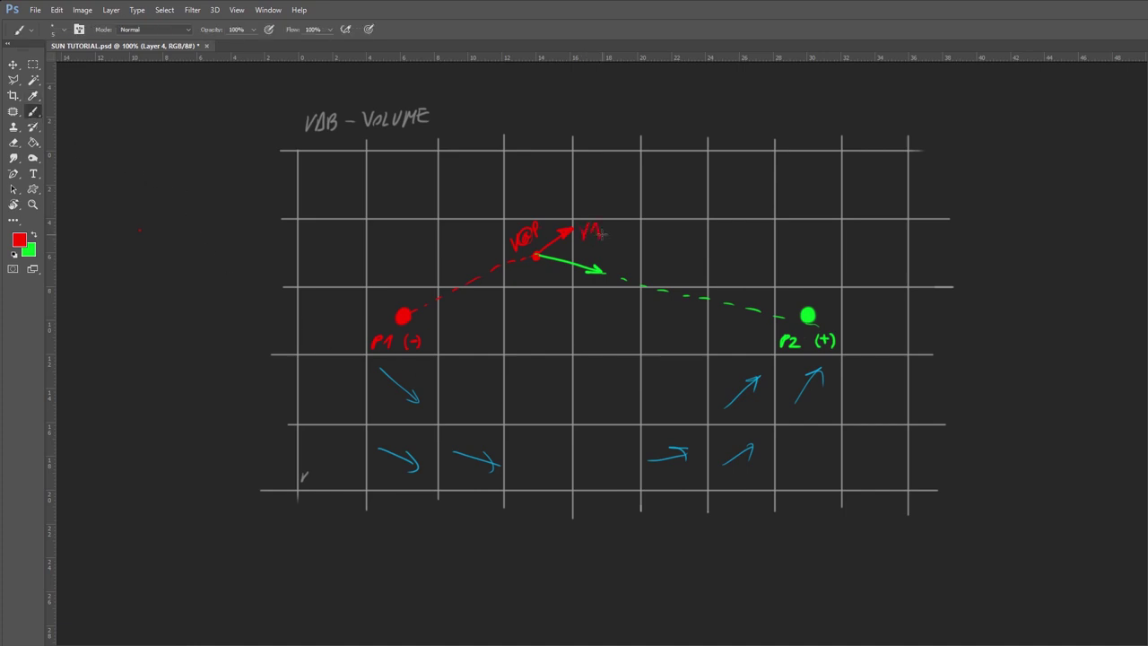
key(x)
drag(537, 267, 558, 280)
Handwrite v@magneticfield = V1 + V2 in white below the grid.
key(i)
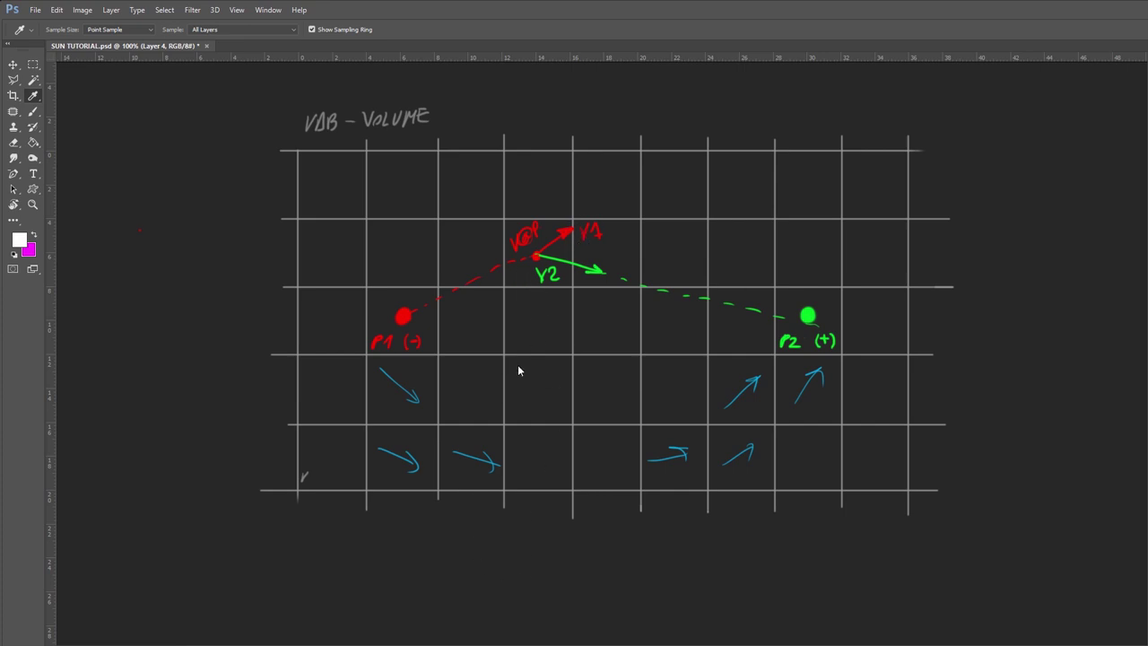
key(b)
mouse_move(362, 564)
mouse_down()
mouse_move(381, 563)
mouse_move(385, 578)
mouse_move(495, 552)
mouse_move(547, 551)
mouse_move(566, 565)
mouse_move(620, 549)
mouse_up()
mouse_move(603, 559)
mouse_down()
mouse_move(649, 541)
mouse_move(653, 553)
mouse_move(685, 546)
mouse_move(676, 545)
mouse_move(696, 560)
mouse_move(702, 538)
mouse_move(746, 552)
mouse_up()
drag(740, 549, 740, 550)
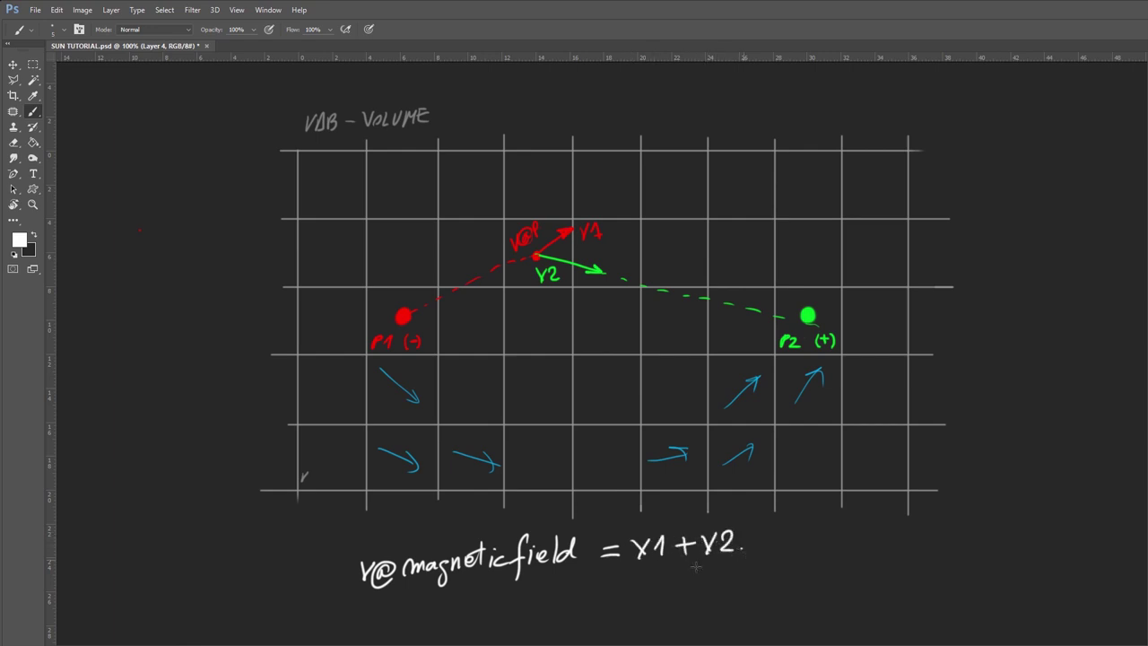
Draw the magenta resulting field arrow summing V1 and V2 from V@P.
mouse_move(589, 231)
mouse_down()
mouse_move(619, 234)
mouse_move(620, 254)
mouse_move(634, 238)
mouse_up()
mouse_move(535, 256)
mouse_down()
mouse_move(633, 238)
mouse_move(595, 247)
mouse_move(631, 238)
mouse_move(618, 238)
mouse_move(761, 224)
mouse_up()
key(d)
key(x)
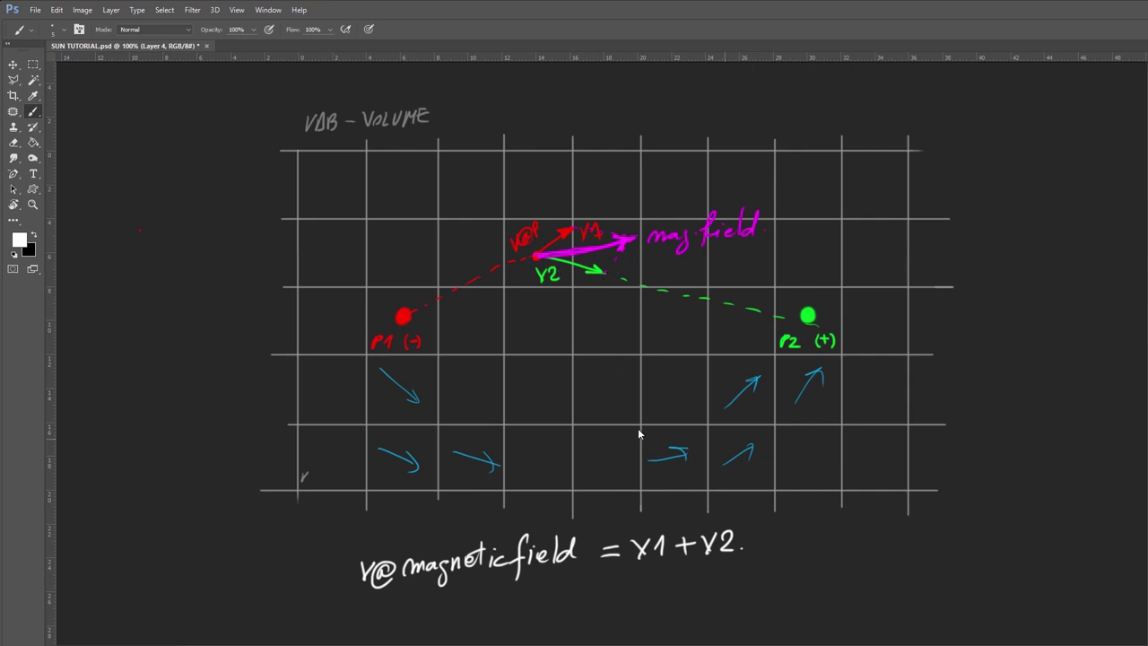
key(v)
key(x)
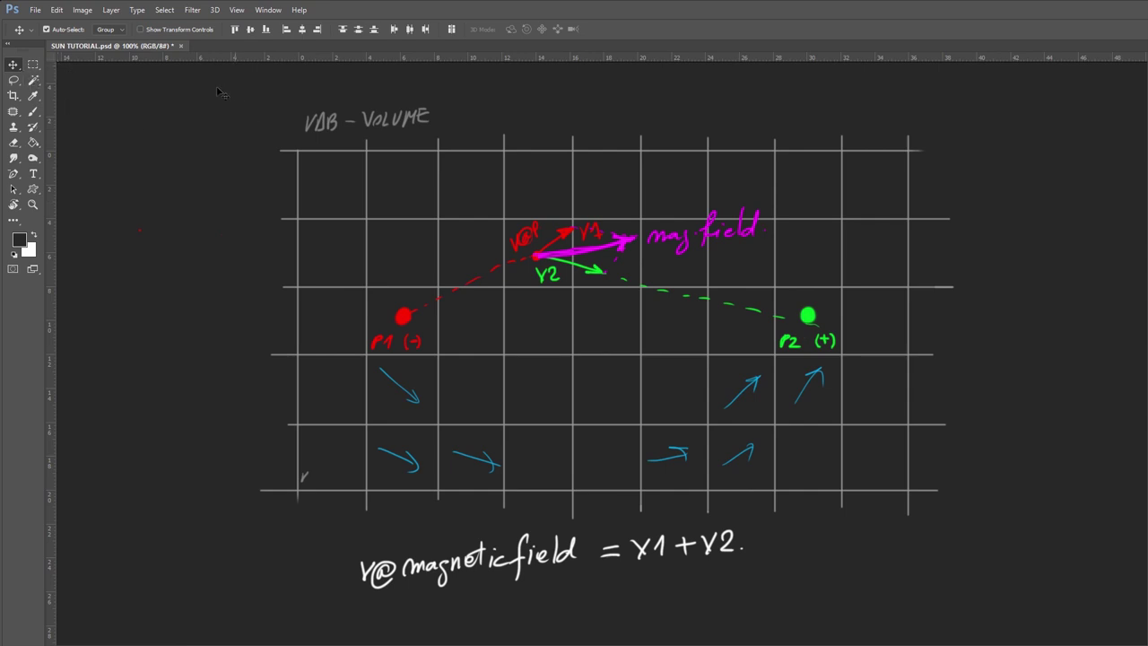
Shift the drawing up, move the formula lower and rotate it level.
key(m)
drag(234, 95, 1023, 612)
key(v)
drag(592, 403, 607, 364)
key(m)
drag(325, 479, 793, 641)
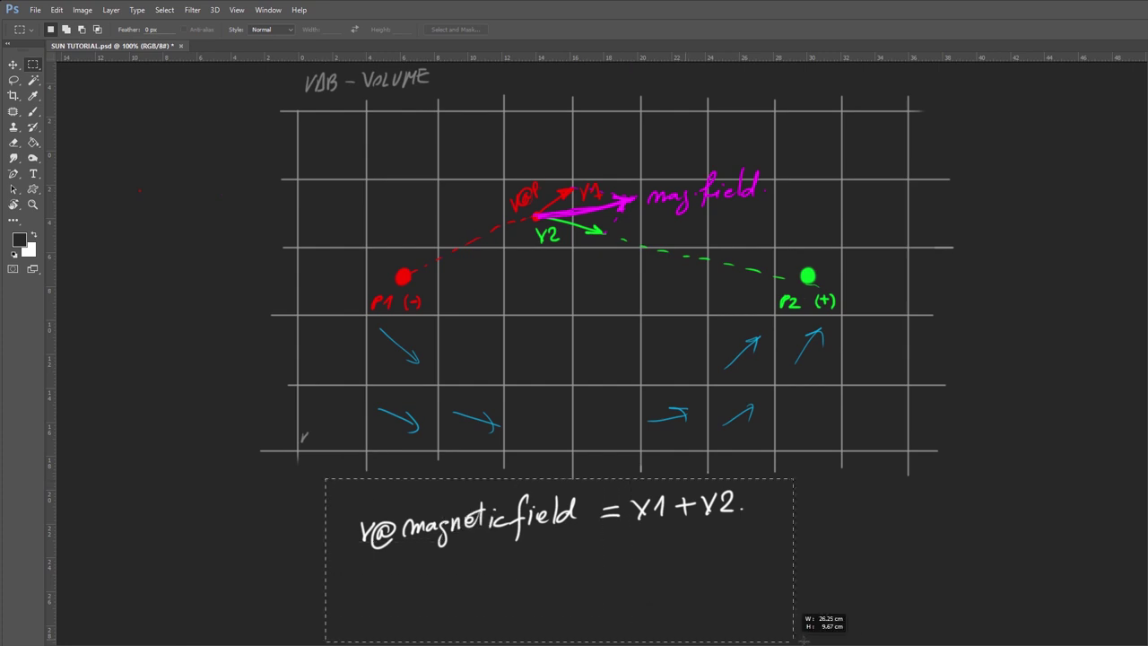
drag(556, 520, 564, 602)
key(ctrl+t)
drag(764, 555, 761, 567)
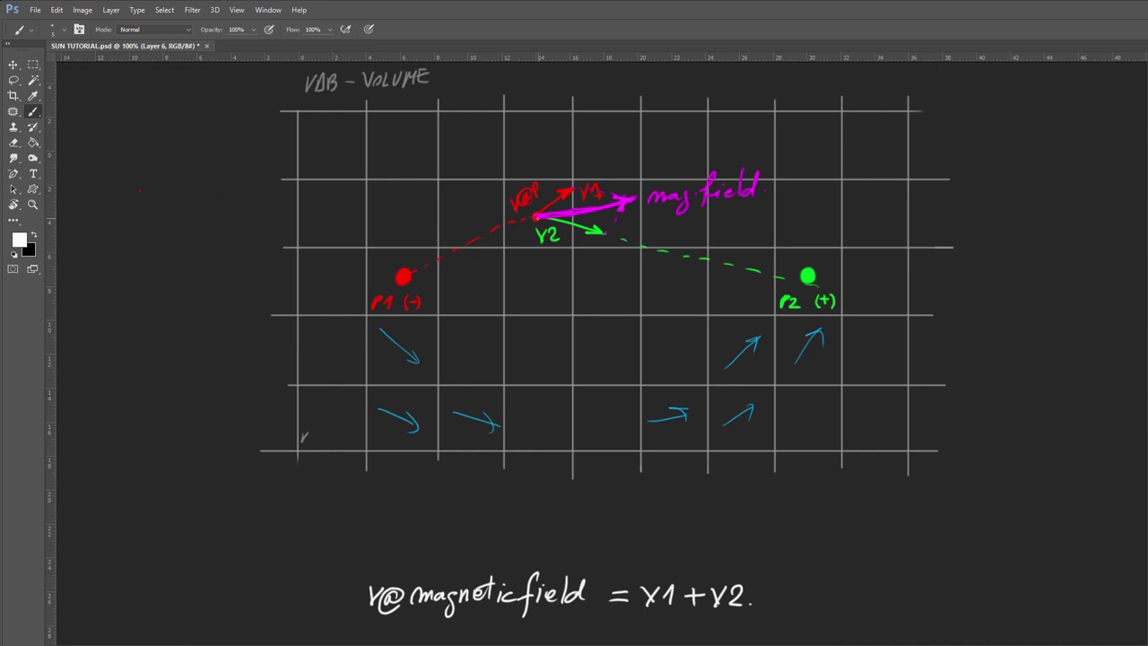
Add white highlights at V@P and white direction lines from P1 and toward the upper right.
drag(537, 217, 534, 216)
drag(412, 271, 434, 259)
drag(651, 163, 707, 145)
drag(781, 122, 690, 149)
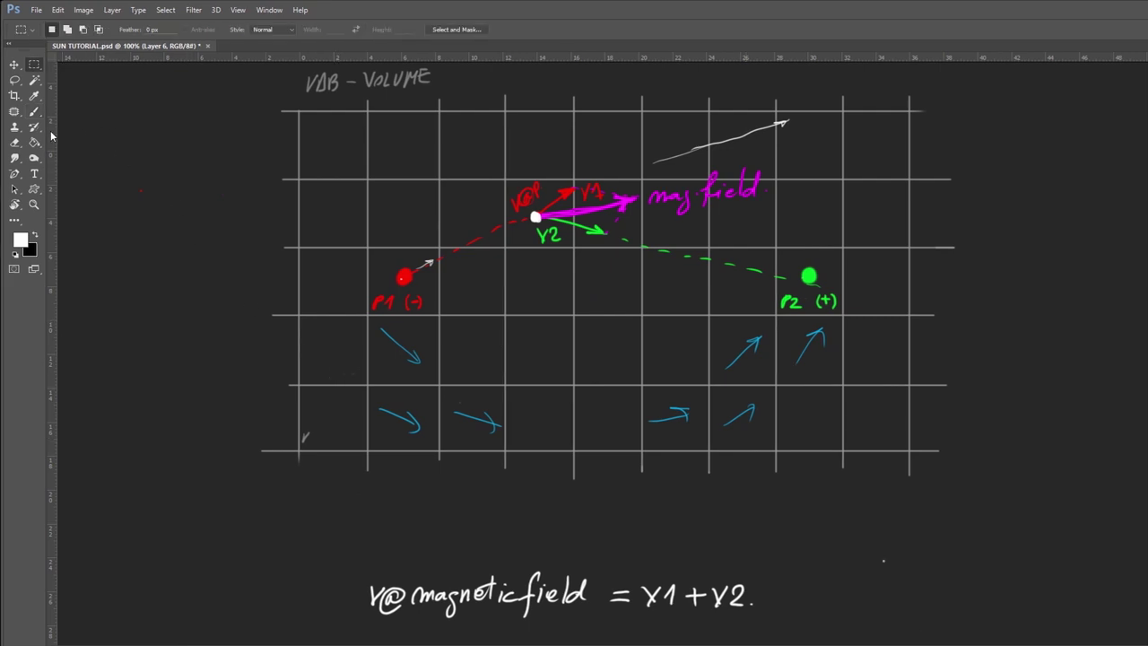
With the Brush, handwrite 'V1 = f@pole * normalize(' below the grid.
key(m)
key(b)
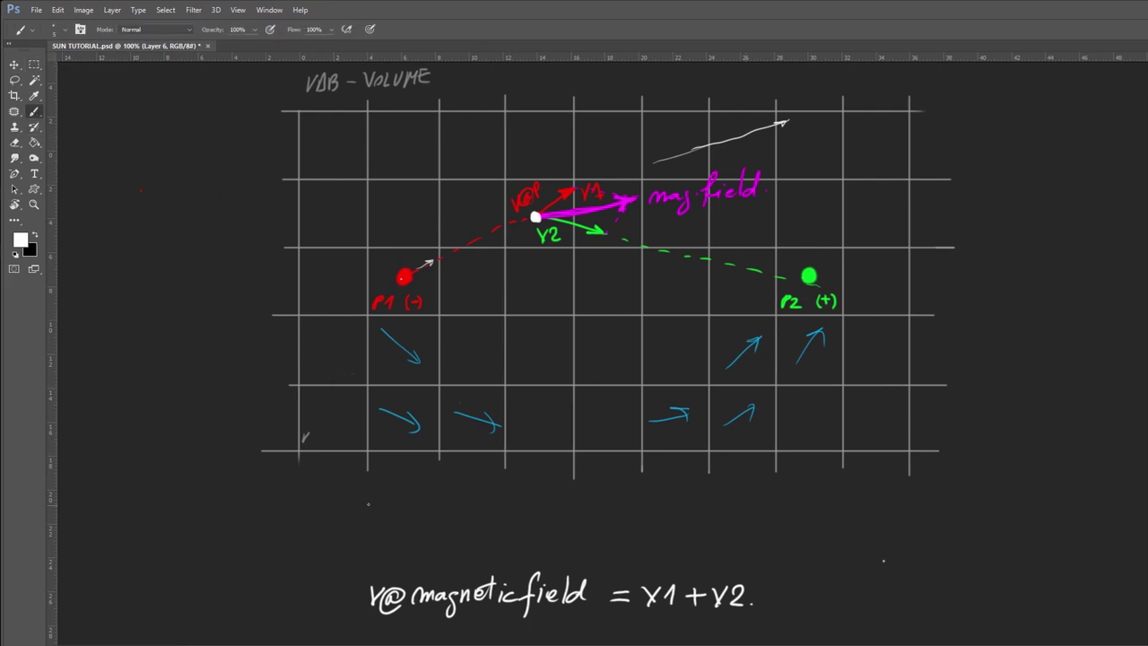
mouse_move(365, 492)
mouse_down()
mouse_move(373, 515)
mouse_move(380, 491)
mouse_move(386, 514)
mouse_up()
mouse_move(459, 486)
mouse_down()
mouse_move(448, 521)
mouse_move(459, 509)
mouse_move(481, 514)
mouse_up()
drag(491, 495, 506, 504)
mouse_move(514, 480)
mouse_down()
mouse_move(515, 507)
mouse_move(541, 492)
mouse_up()
drag(535, 481, 548, 487)
drag(546, 478, 535, 489)
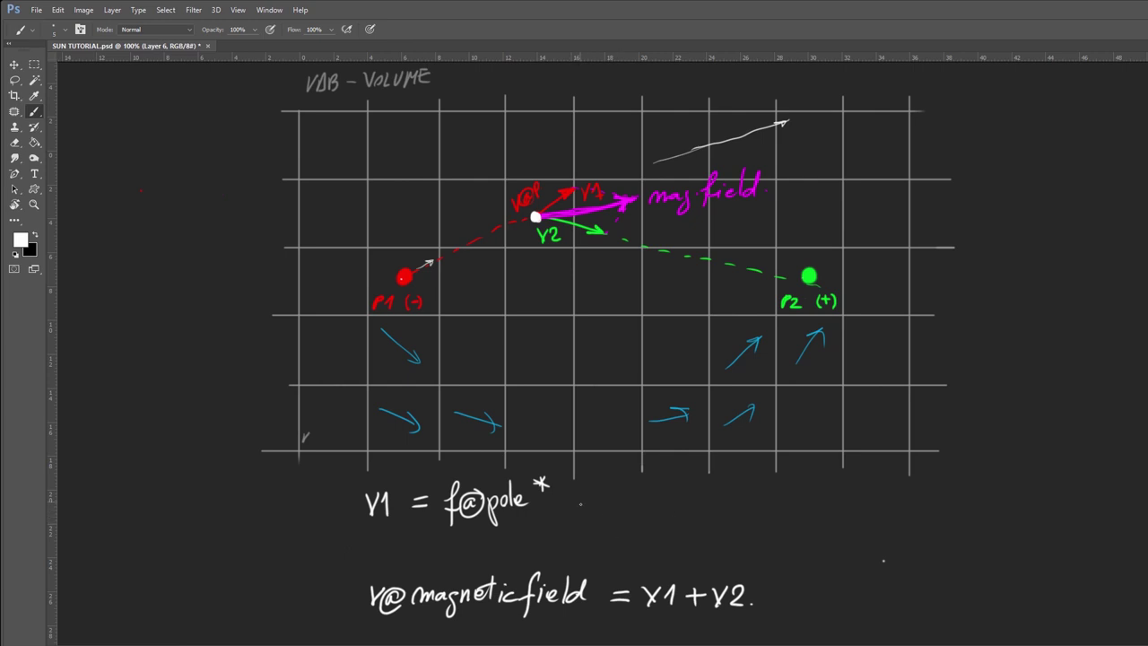
mouse_move(551, 509)
mouse_down()
mouse_move(633, 499)
mouse_move(662, 509)
mouse_move(702, 495)
mouse_move(710, 510)
mouse_move(712, 495)
mouse_move(740, 492)
mouse_move(746, 513)
mouse_move(755, 499)
mouse_move(771, 511)
mouse_up()
Handwrite 'V2 = f@pole * normalize(... - p2)' on the line below V1.
drag(366, 537, 395, 559)
drag(461, 527, 449, 561)
mouse_move(445, 543)
mouse_down()
mouse_move(484, 538)
mouse_move(495, 563)
mouse_move(508, 538)
mouse_up()
drag(516, 523, 516, 543)
drag(518, 538, 544, 535)
drag(536, 525, 547, 524)
mouse_move(550, 536)
mouse_down()
mouse_move(561, 545)
mouse_move(650, 531)
mouse_move(663, 552)
mouse_move(680, 526)
mouse_move(712, 540)
mouse_move(742, 532)
mouse_move(749, 549)
mouse_move(772, 538)
mouse_up()
drag(779, 514, 779, 545)
On a new layer, append the factor '1.0/length(v@P - P2)' to the V2 equation.
key(ctrl+shift+alt+n)
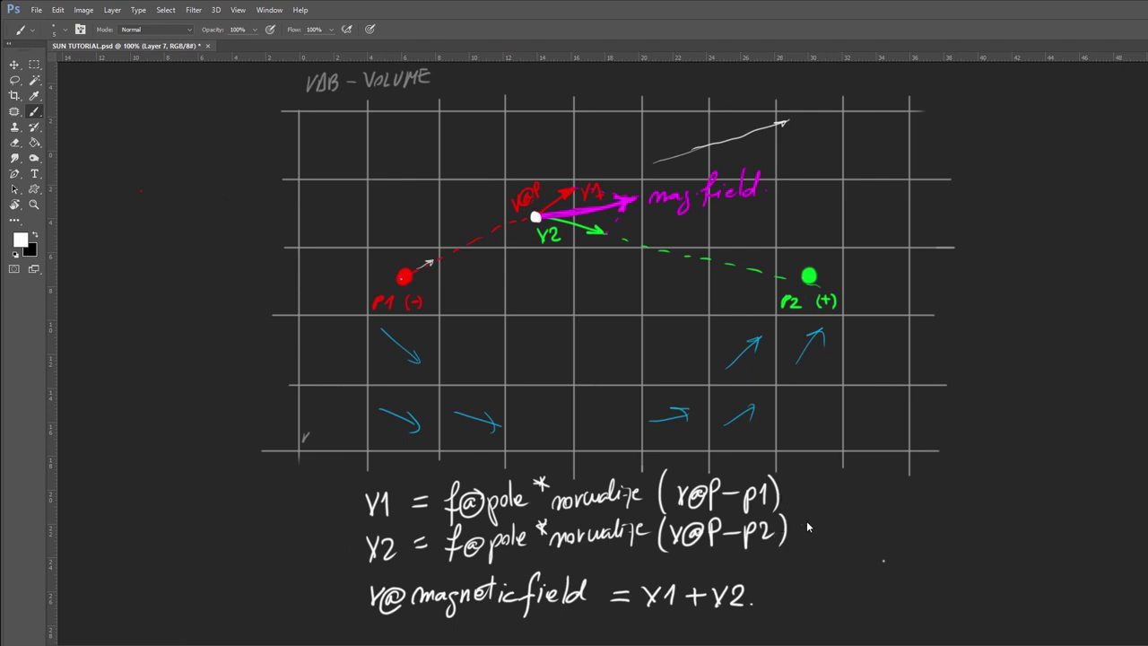
mouse_move(800, 515)
mouse_down()
mouse_move(817, 544)
mouse_move(843, 533)
mouse_up()
drag(852, 519, 860, 541)
mouse_move(880, 512)
mouse_down()
mouse_move(882, 536)
mouse_move(895, 533)
mouse_up()
mouse_move(898, 534)
mouse_down()
mouse_move(927, 537)
mouse_move(932, 516)
mouse_up()
drag(932, 511, 930, 535)
drag(940, 507, 945, 530)
drag(955, 502, 951, 540)
drag(961, 514, 995, 528)
drag(997, 500, 1020, 515)
drag(1028, 502, 1027, 527)
drag(1029, 502, 1051, 522)
click(1051, 504)
drag(1055, 490, 1051, 542)
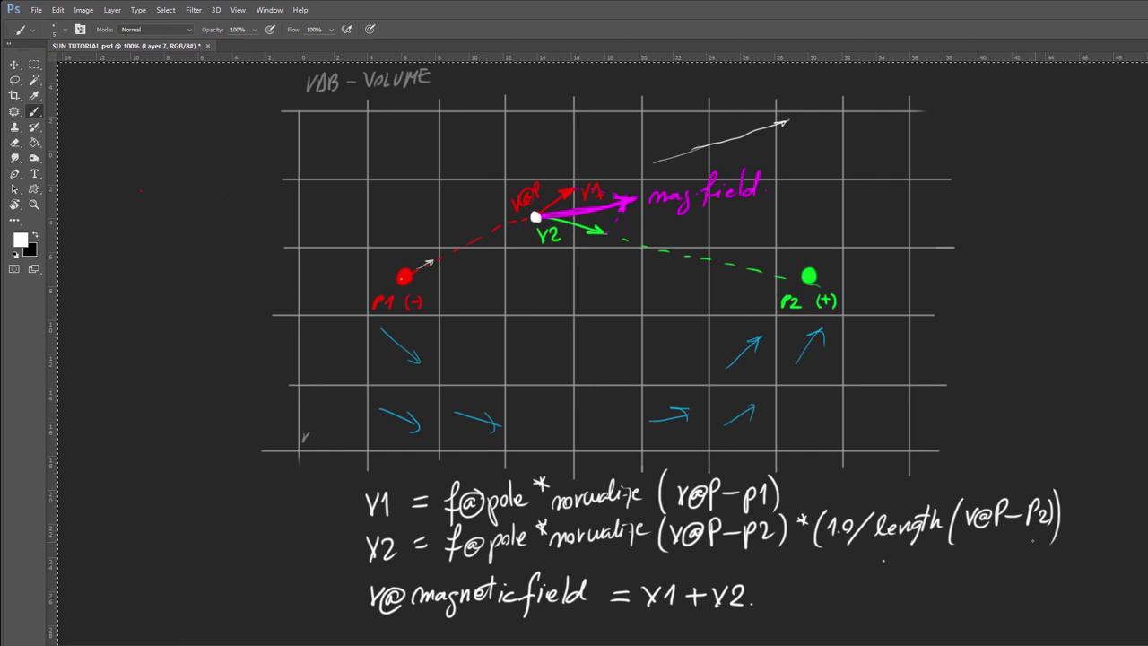
Append '1.0/length(v@P - P1)' to V1 and underline both inverse-length factors.
drag(798, 477, 817, 495)
click(853, 484)
mouse_move(833, 475)
mouse_down()
mouse_move(837, 491)
mouse_move(850, 479)
mouse_move(859, 493)
mouse_up()
mouse_move(891, 470)
mouse_down()
mouse_move(886, 493)
mouse_move(904, 488)
mouse_up()
drag(904, 489, 918, 499)
mouse_move(933, 466)
mouse_down()
mouse_move(932, 487)
mouse_move(947, 487)
mouse_up()
mouse_move(968, 461)
mouse_down()
mouse_move(961, 493)
mouse_move(981, 470)
mouse_up()
drag(992, 476, 994, 475)
mouse_move(1000, 459)
mouse_down()
mouse_move(1001, 486)
mouse_move(1000, 475)
mouse_move(1035, 482)
mouse_up()
click(1015, 479)
mouse_move(1036, 462)
mouse_down()
mouse_move(1049, 482)
mouse_move(1062, 459)
mouse_move(1062, 483)
mouse_up()
drag(1066, 451, 1069, 487)
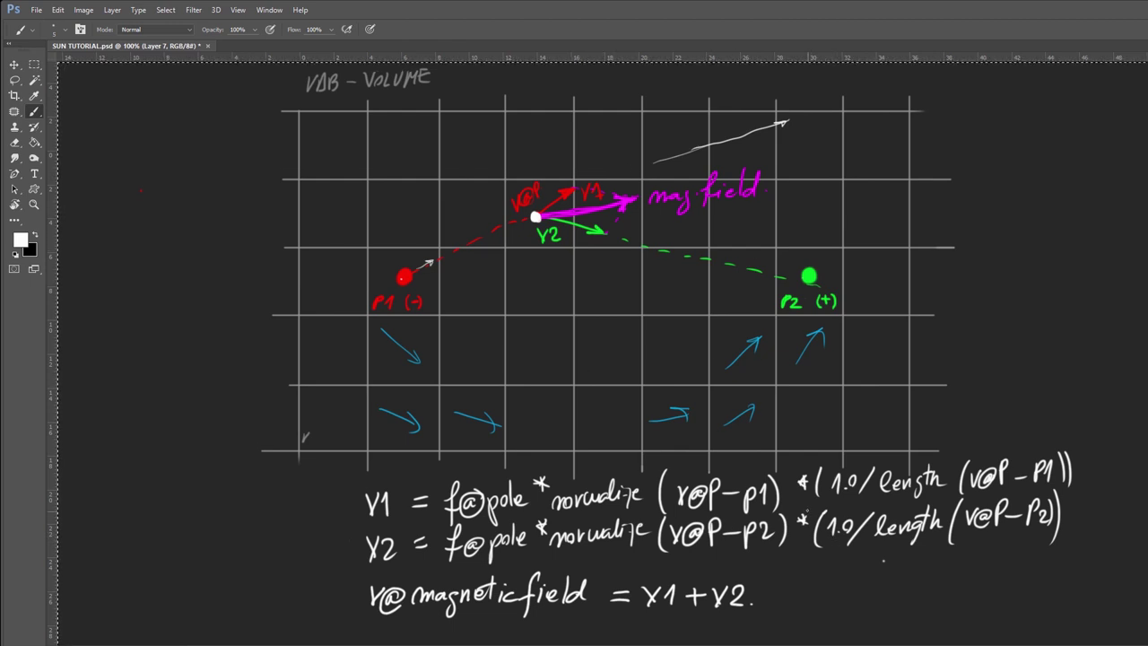
drag(795, 494, 1079, 493)
drag(791, 544, 1088, 547)
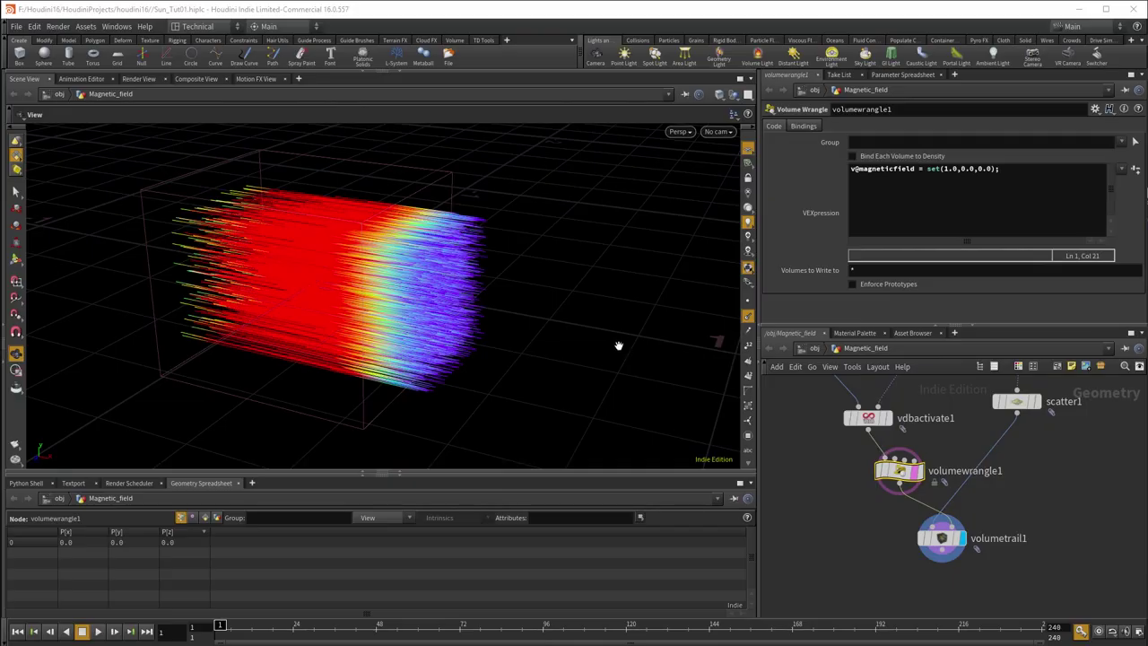
Orbit and pan around the magnetic field trails in Houdini.
drag(604, 329, 574, 305)
middle_drag(789, 472, 803, 491)
drag(592, 355, 723, 400)
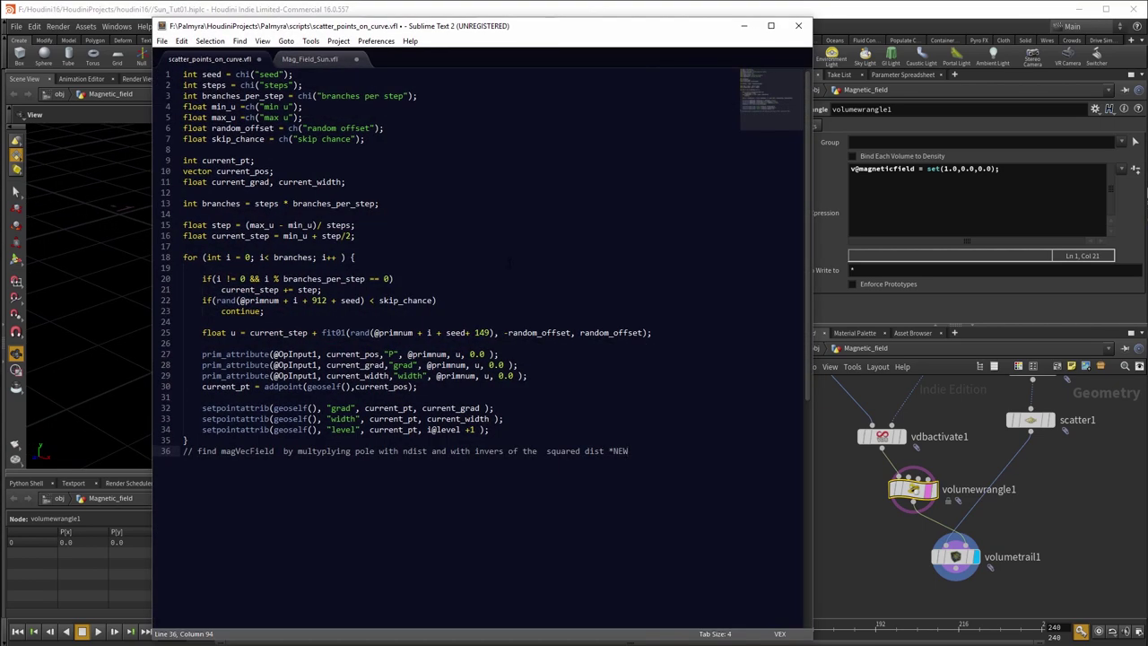
Bring up Mag_Field_Sun.vfl in Sublime Text, reposition its window and place the cursor near the top.
click(310, 59)
drag(577, 38, 537, 31)
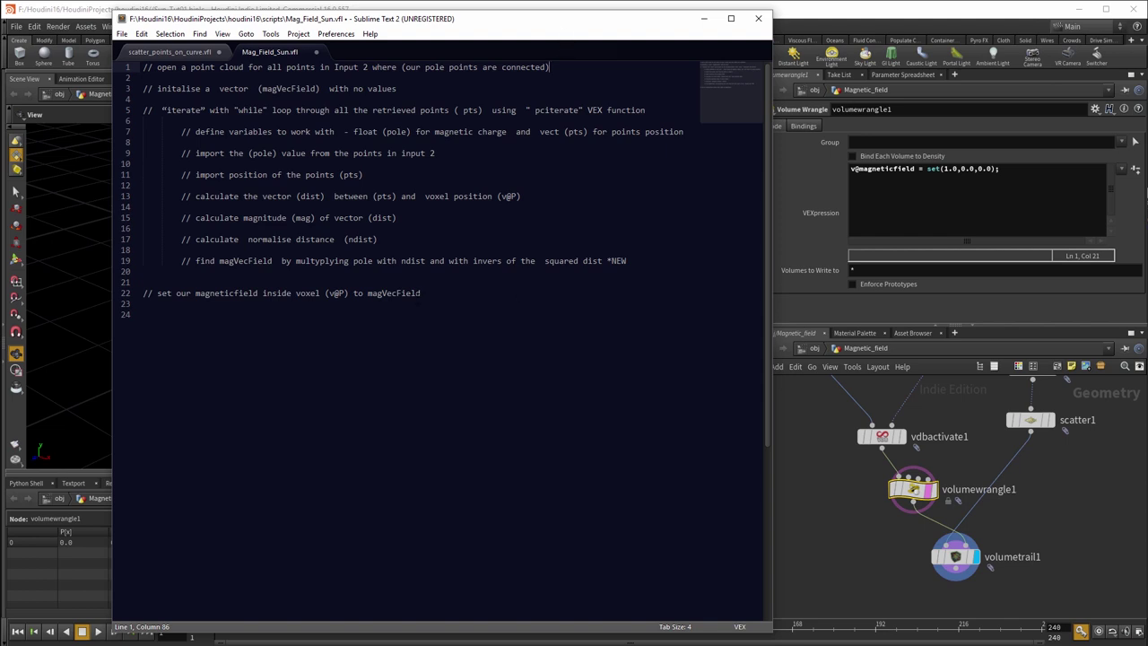
click(421, 292)
drag(546, 28, 557, 27)
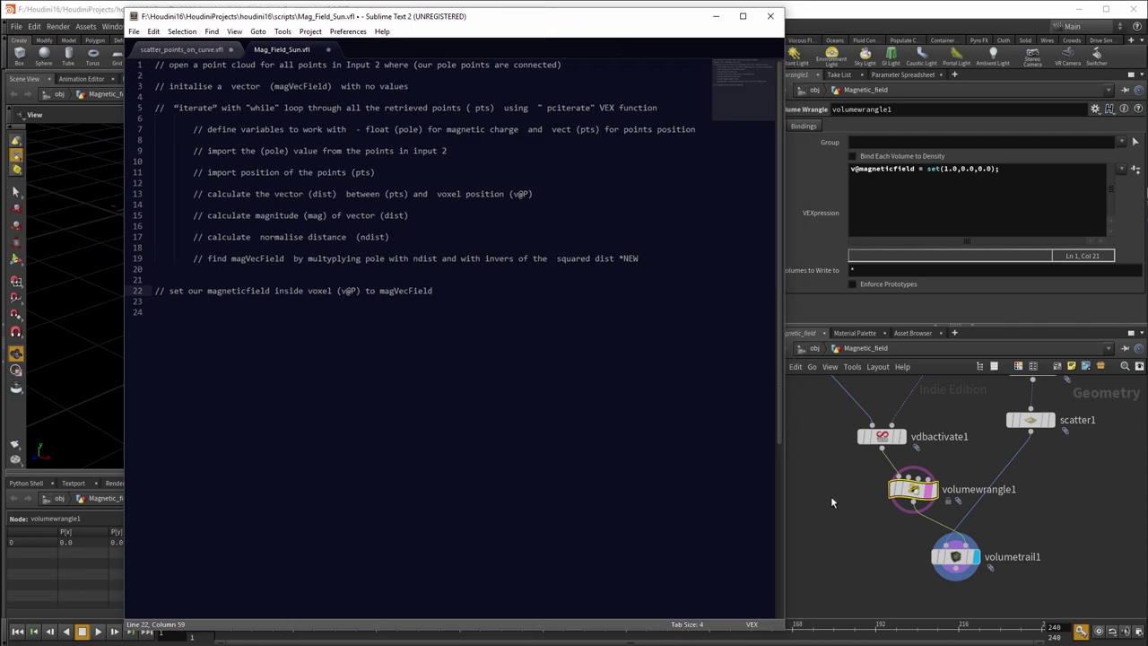
middle_drag(831, 502, 847, 497)
click(183, 151)
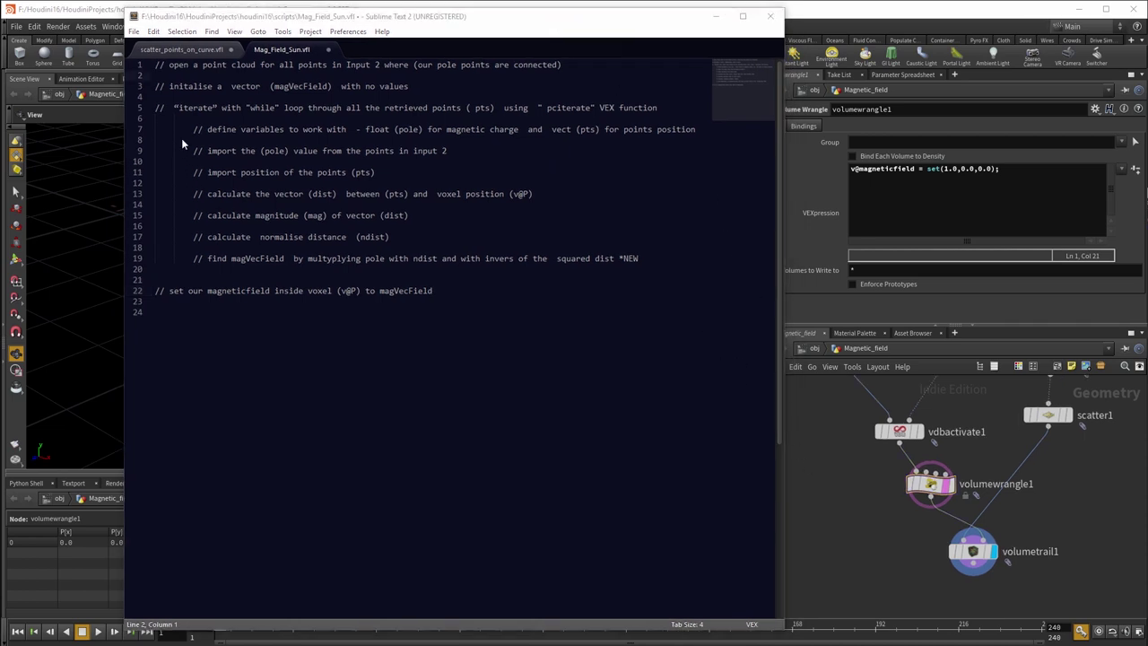
click(166, 76)
key(Return)
key(Up)
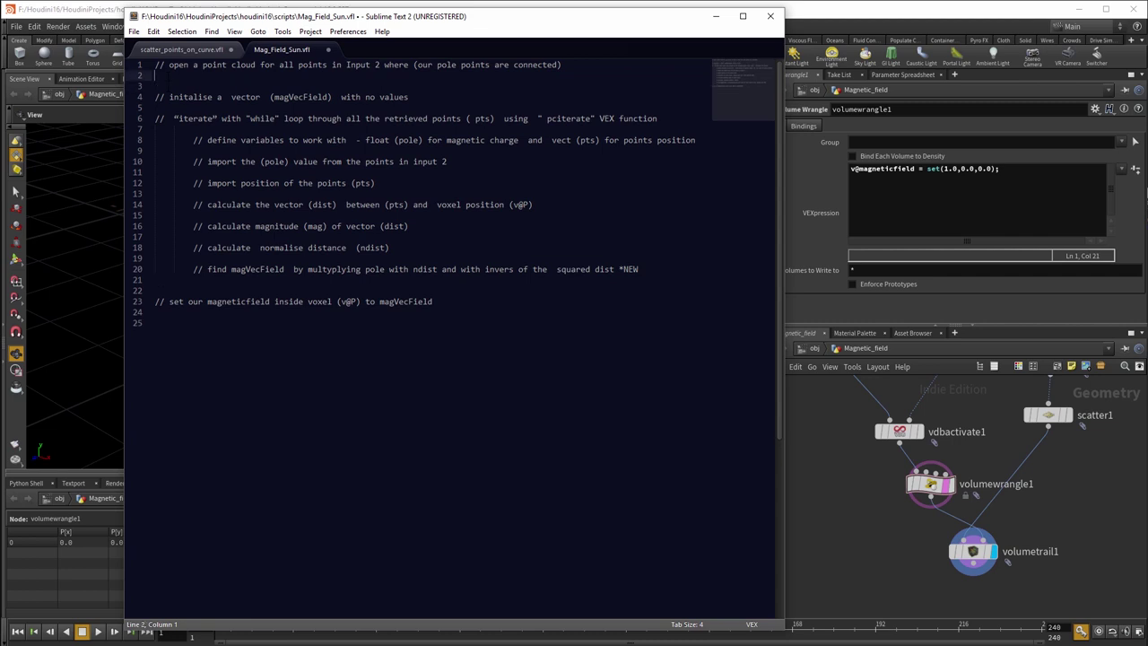
key(Return)
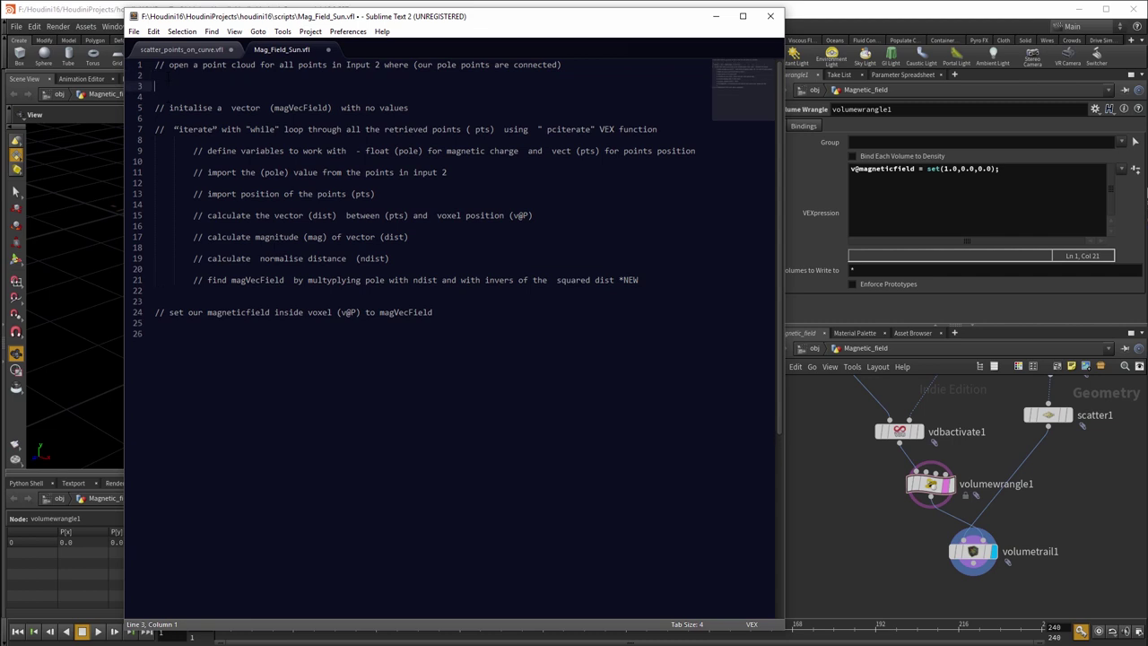
text(int handle = pco)
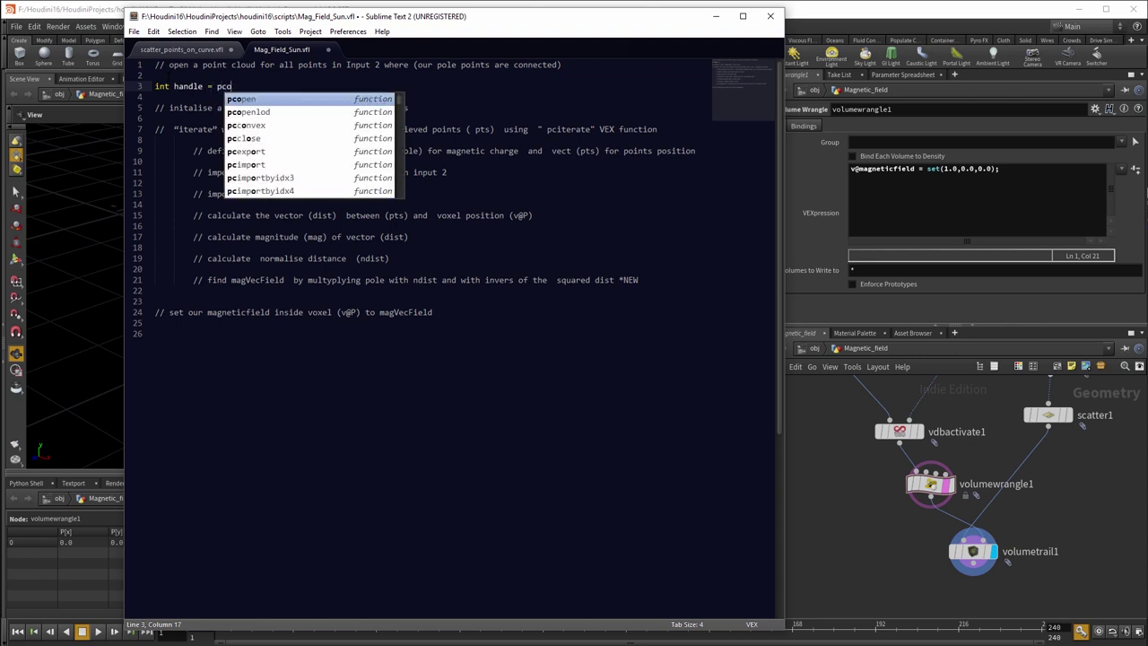
key(Return)
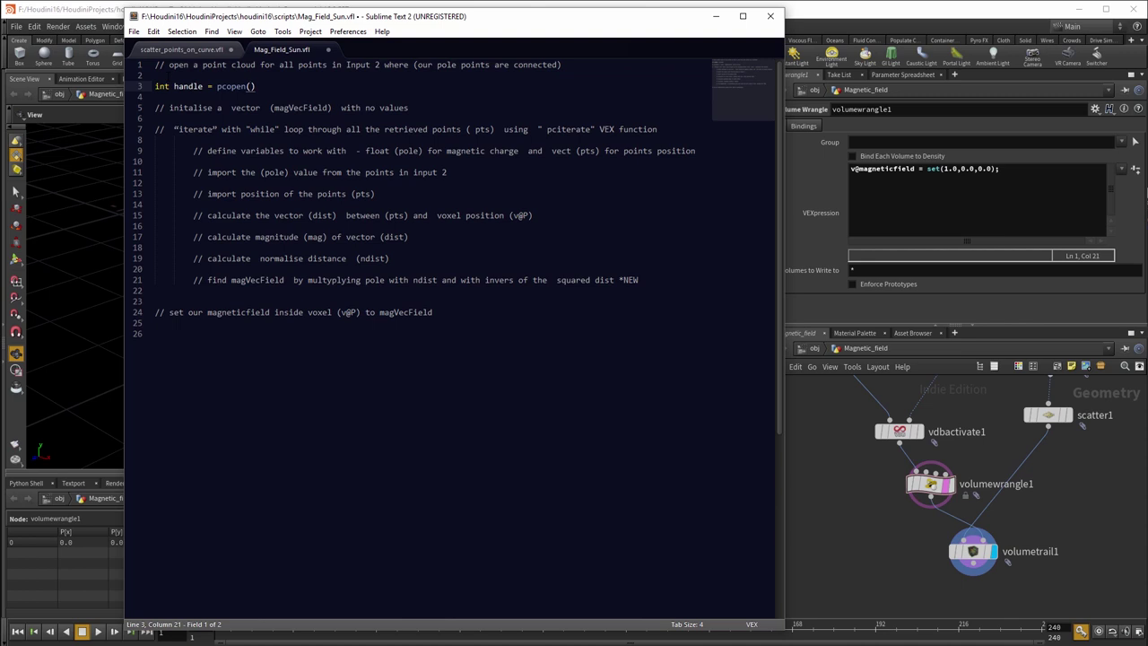
text(@OpInput2, "P)
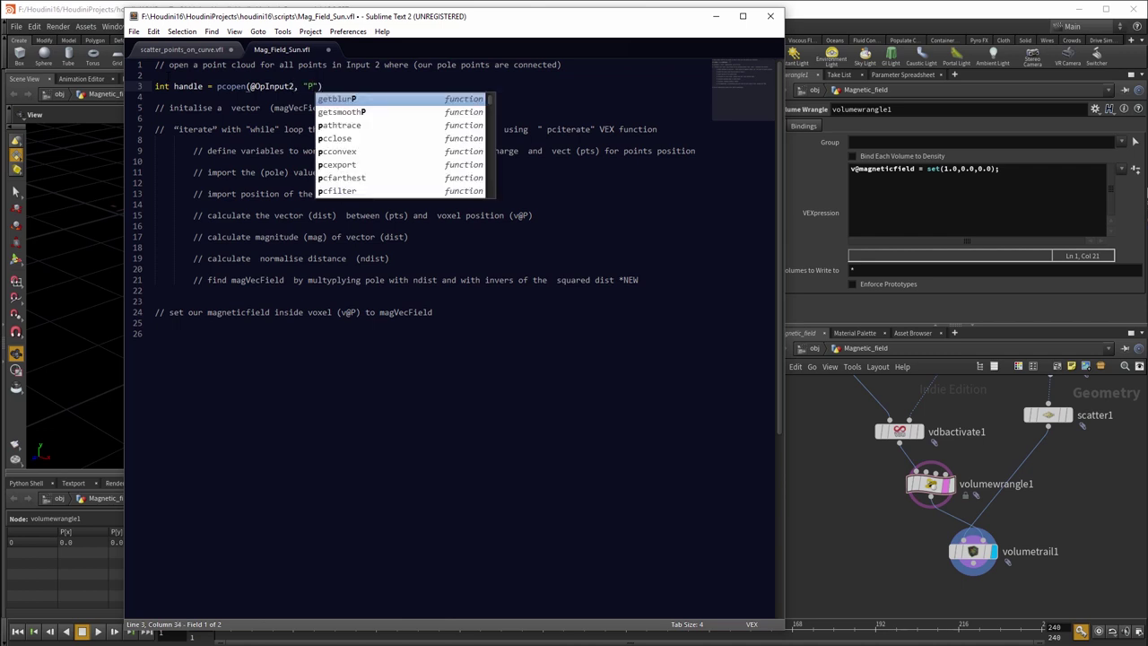
text(")
text(, v@P)
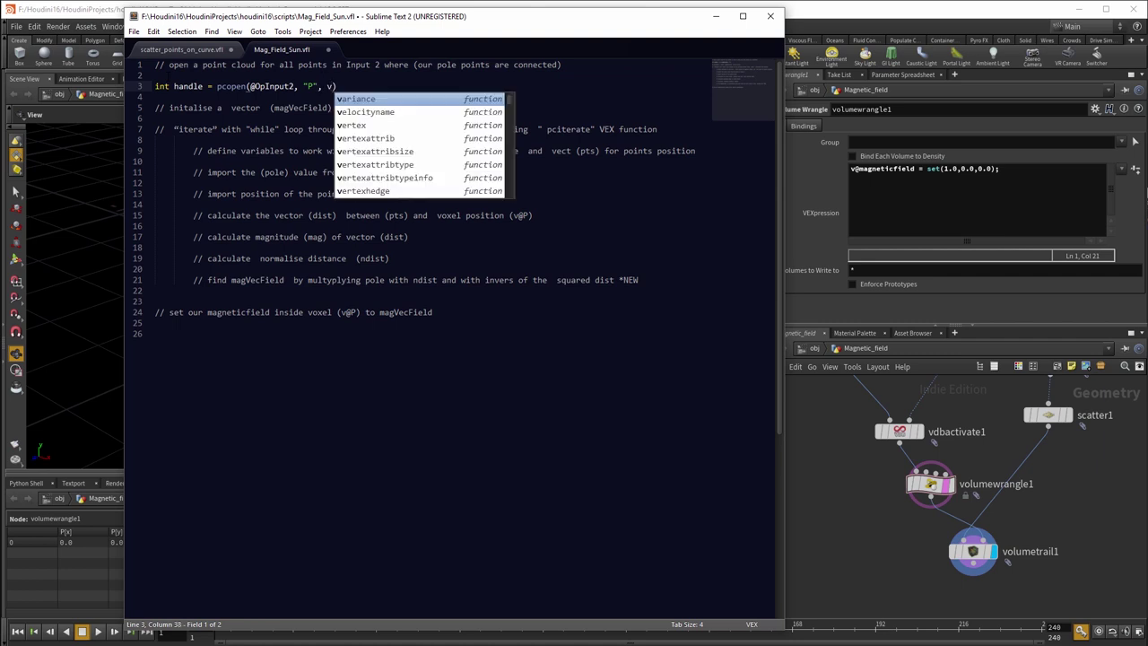
text(,)
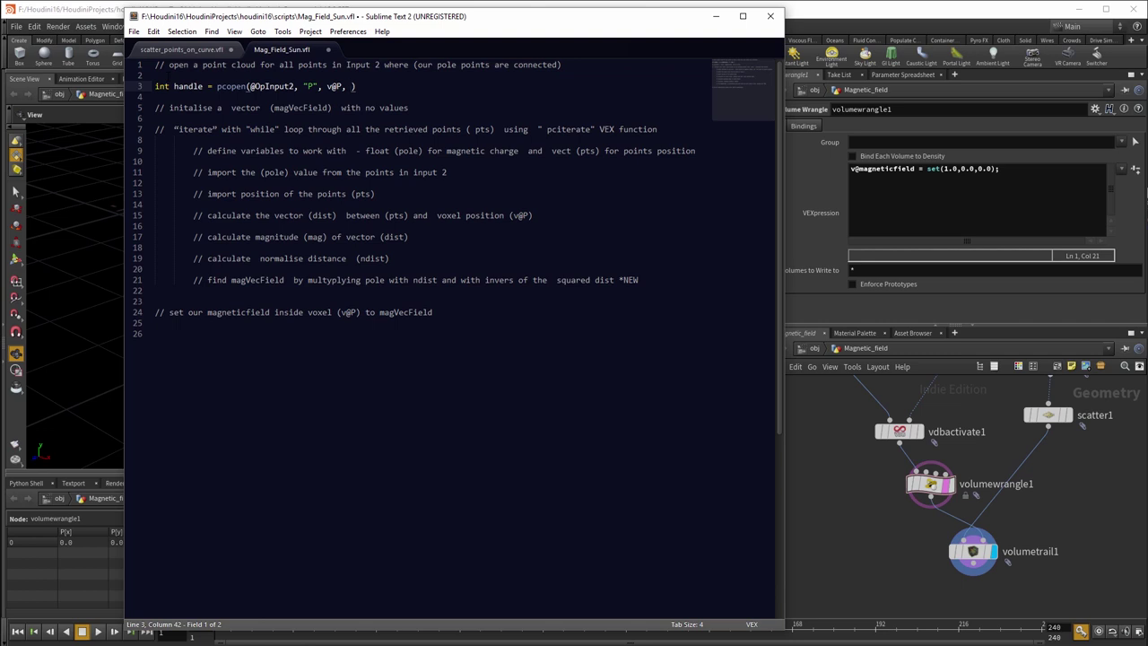
text(100.0,)
text(100);)
key(Down)
key(Down)
key(Down)
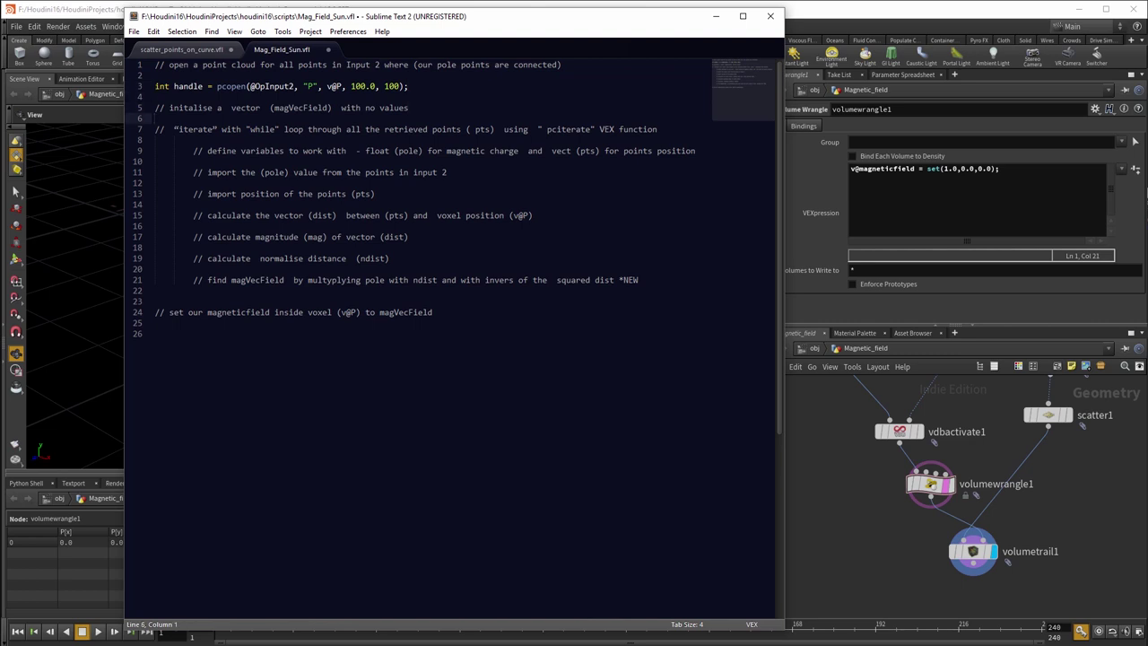
key(Return)
key(Return)
key(Up)
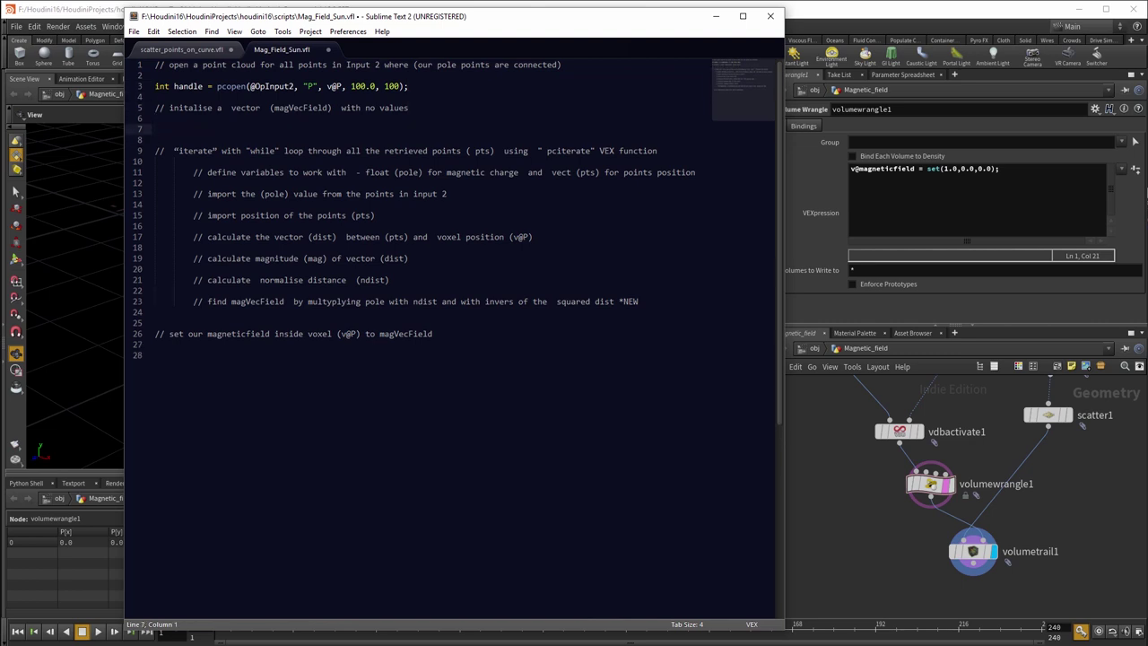
Declare 'vector magVecField = set(0.0,0.0,0.0);' and add a 'while (pciterate(handle))' loop.
text(vector ma)
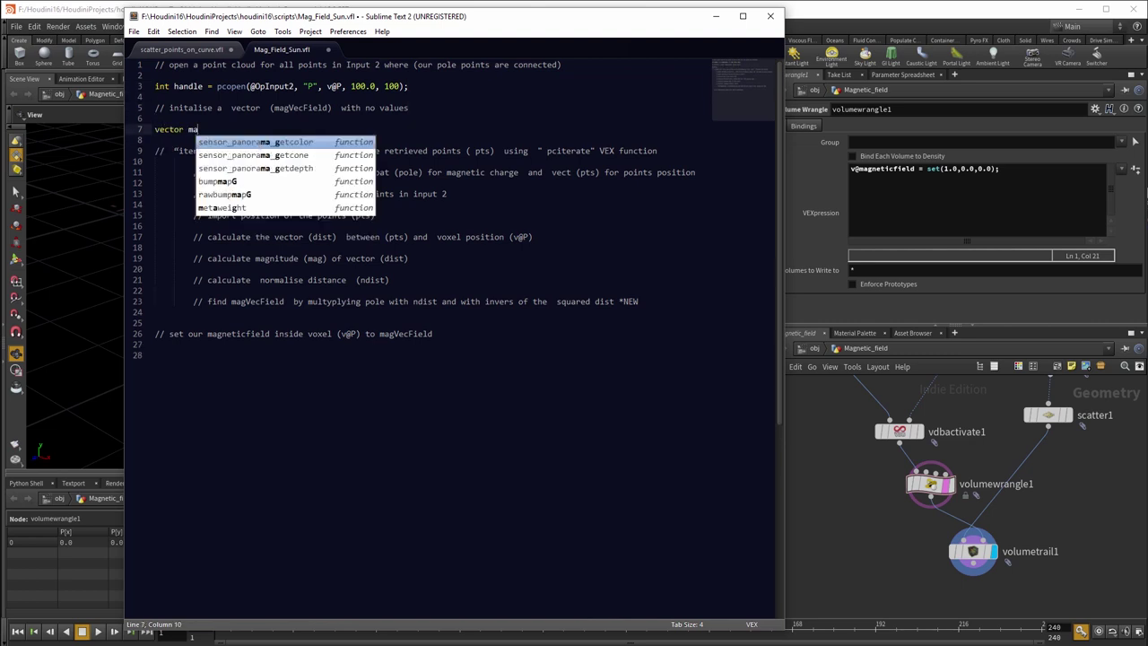
text(gVecField = se)
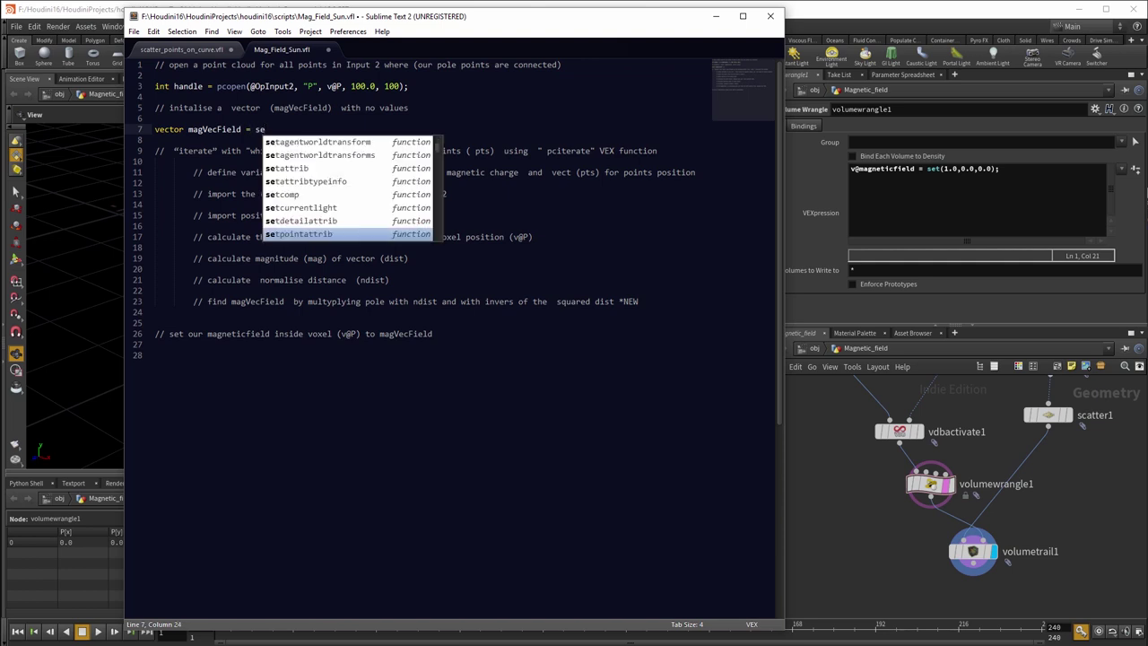
text(t()
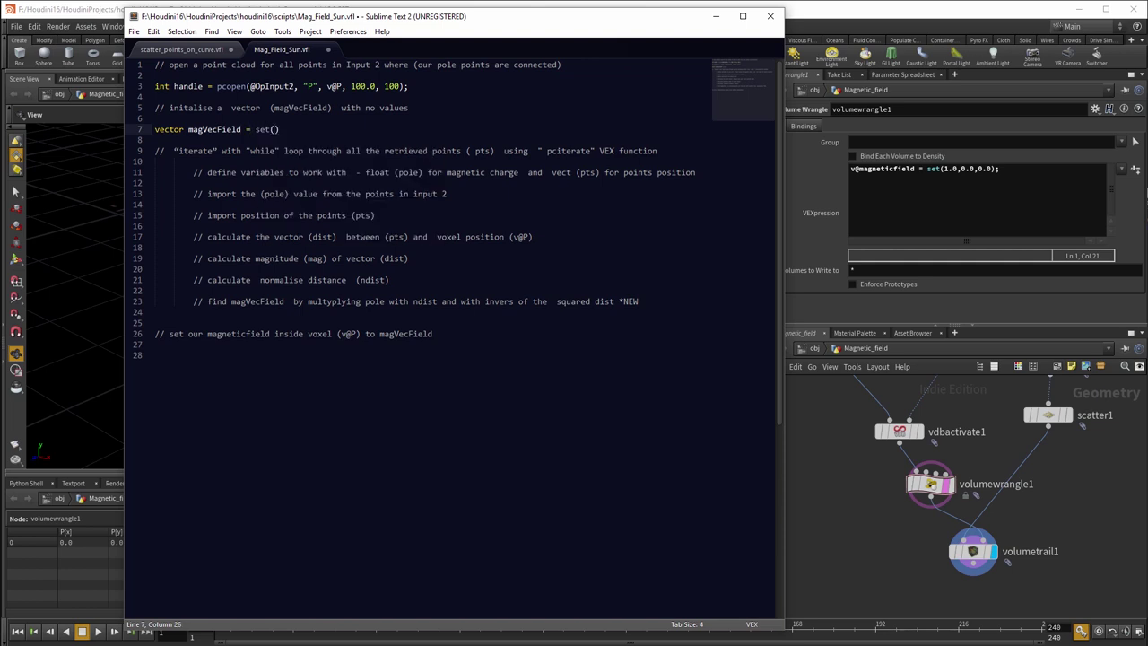
text(0.0,0.0,0.0);)
click(664, 150)
key(Return)
key(Return)
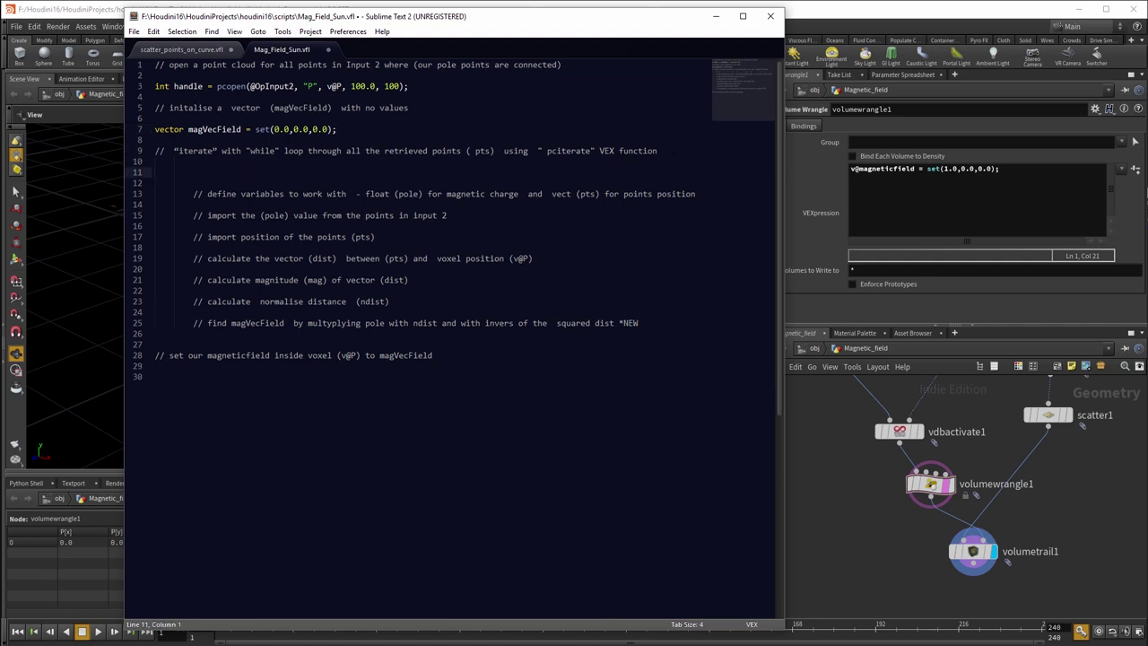
text(wh)
key(Tab)
text(p)
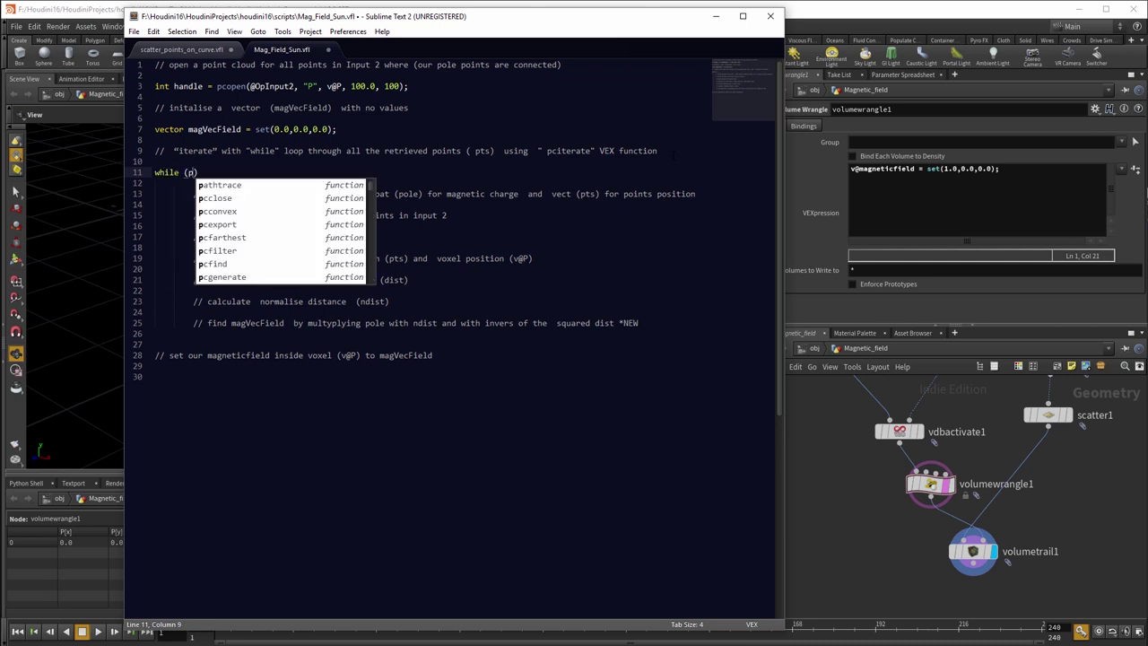
text(cit)
key(Tab)
text(handle)){)
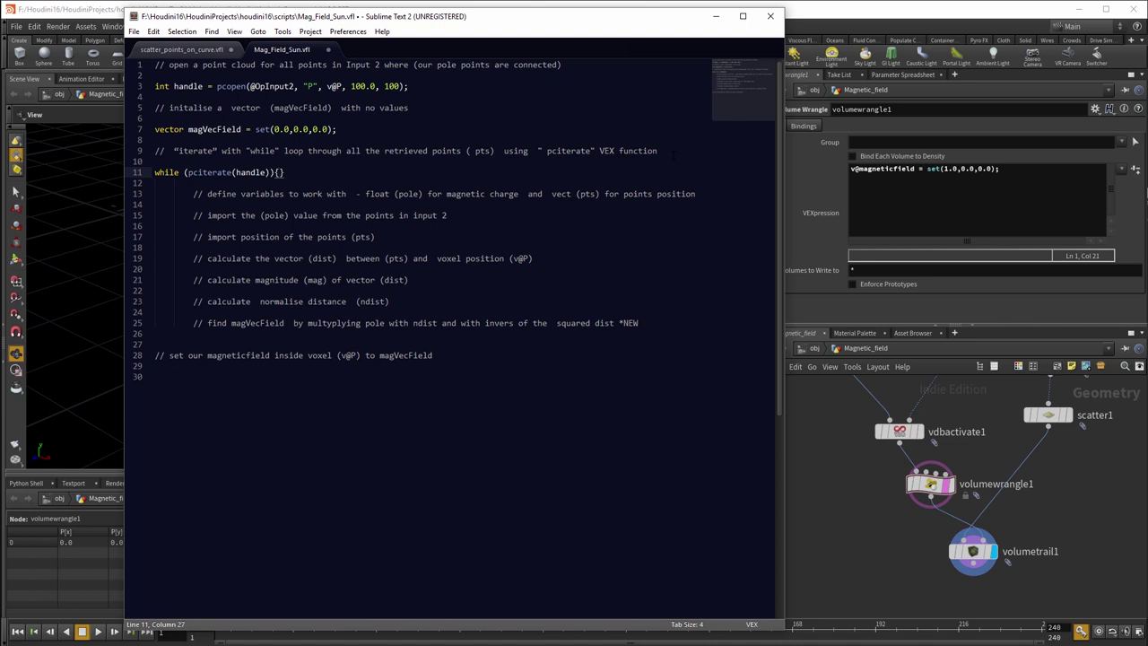
key(Return)
key(Tab)
Move the per-point comments inside the loop braces, tidy spacing, then bring up the Point Cloud page.
key(Right)
key(Return)
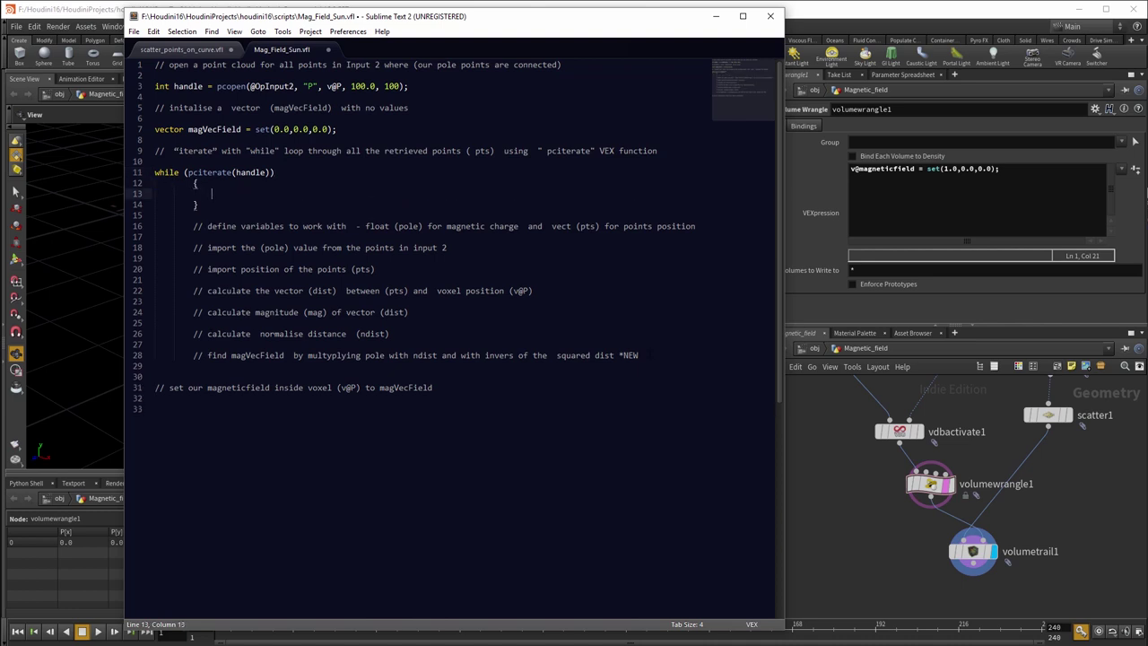
drag(640, 355, 154, 220)
key(ctrl+c)
click(216, 194)
key(ctrl+v)
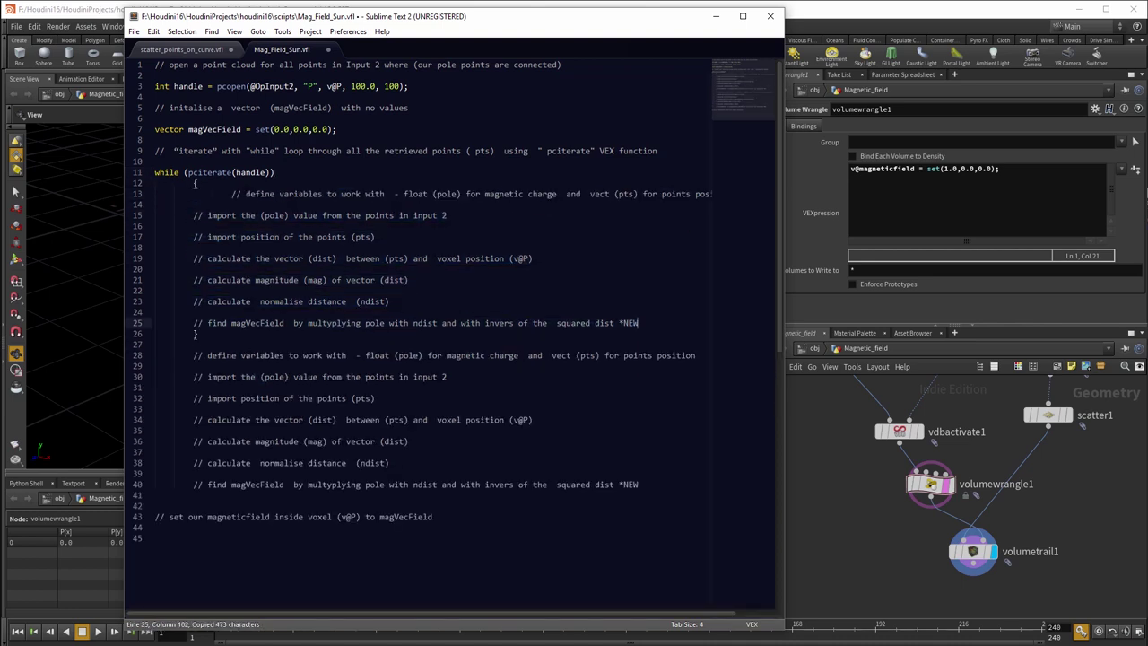
drag(154, 502, 154, 344)
key(BackSpace)
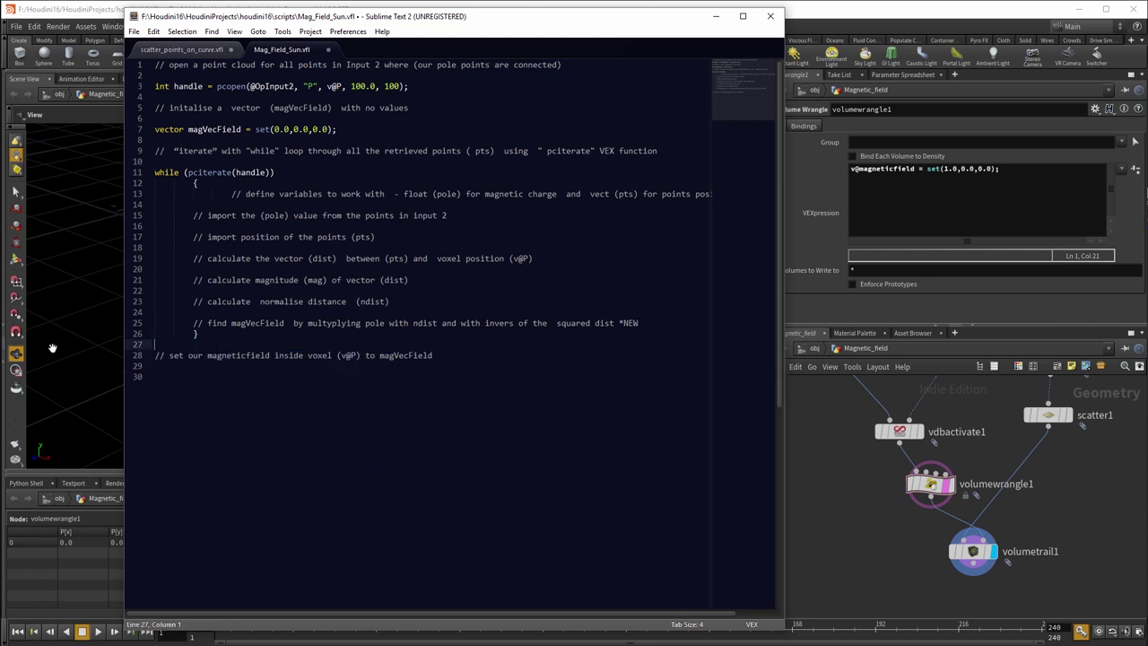
click(639, 322)
key(Return)
key(Return)
click(193, 183)
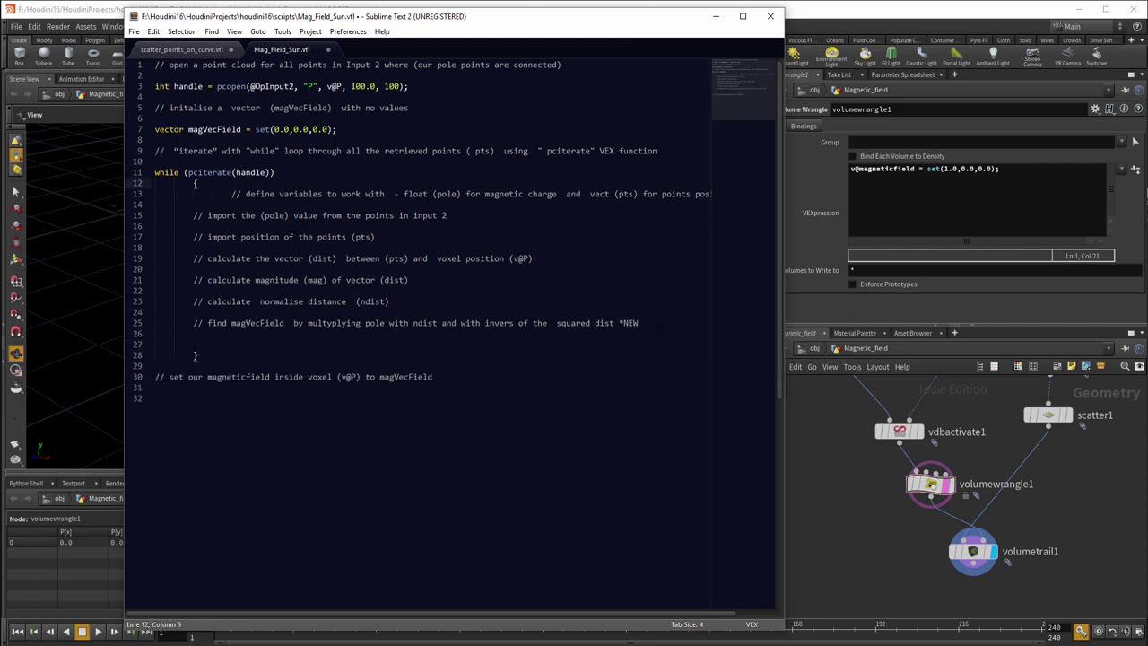
key(Return)
key(Down)
key(Delete)
key(Delete)
key(Return)
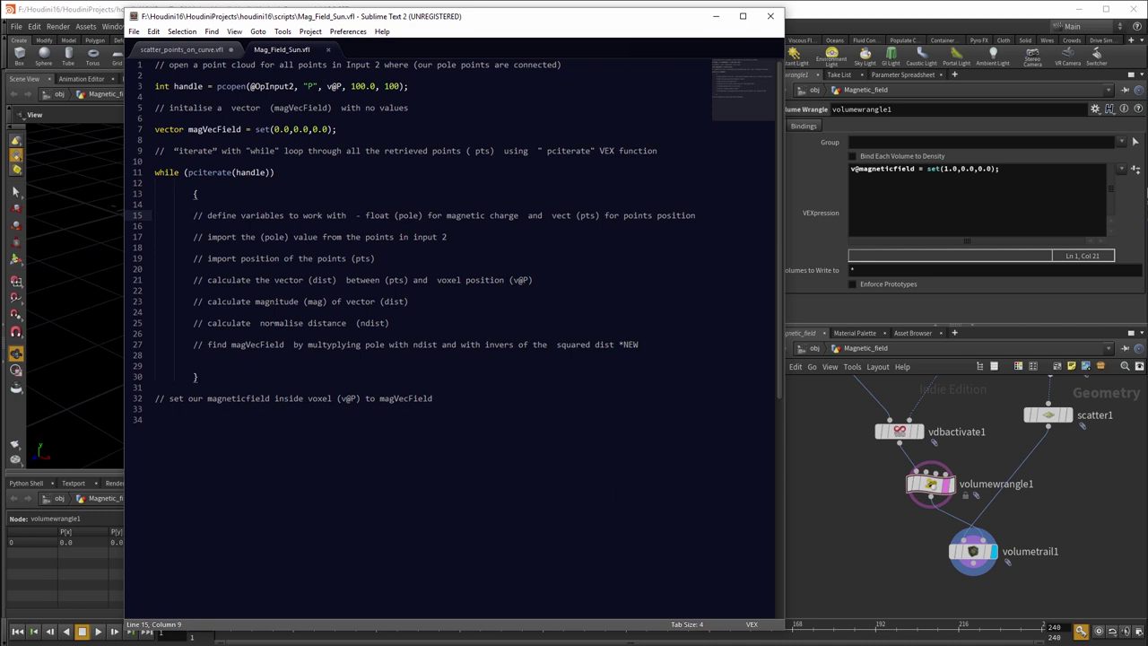
key(alt+Tab)
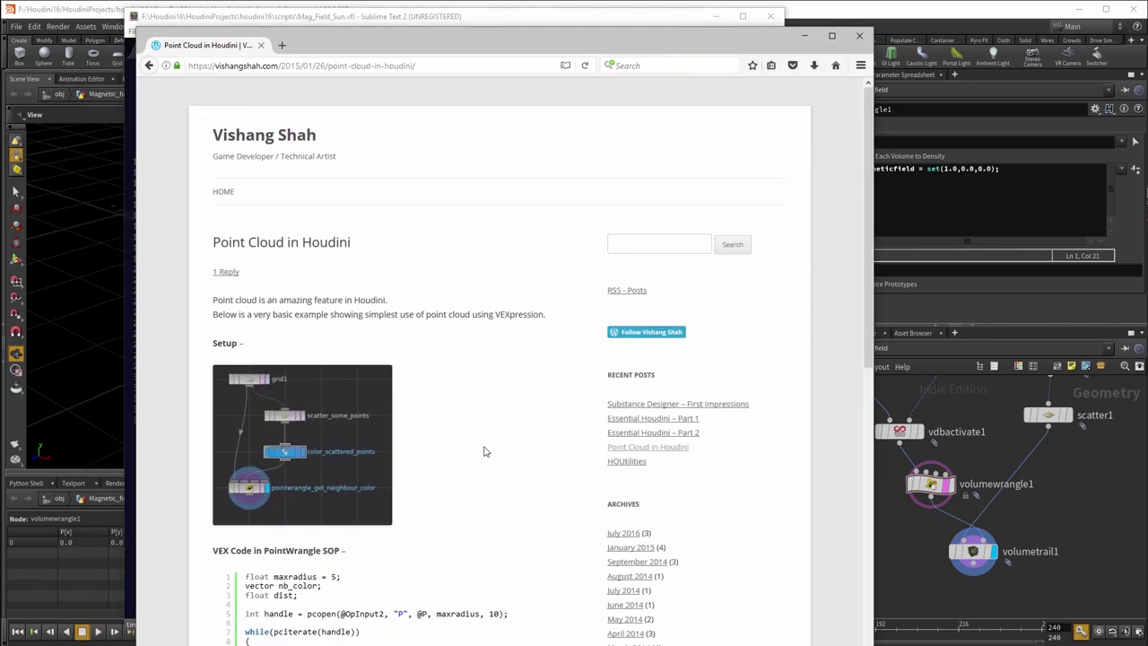
Read through the blog post's pcimport example, then close Firefox and return to Sublime Text.
scroll(487, 451, down, 4)
scroll(490, 444, up, 4)
drag(410, 65, 182, 63)
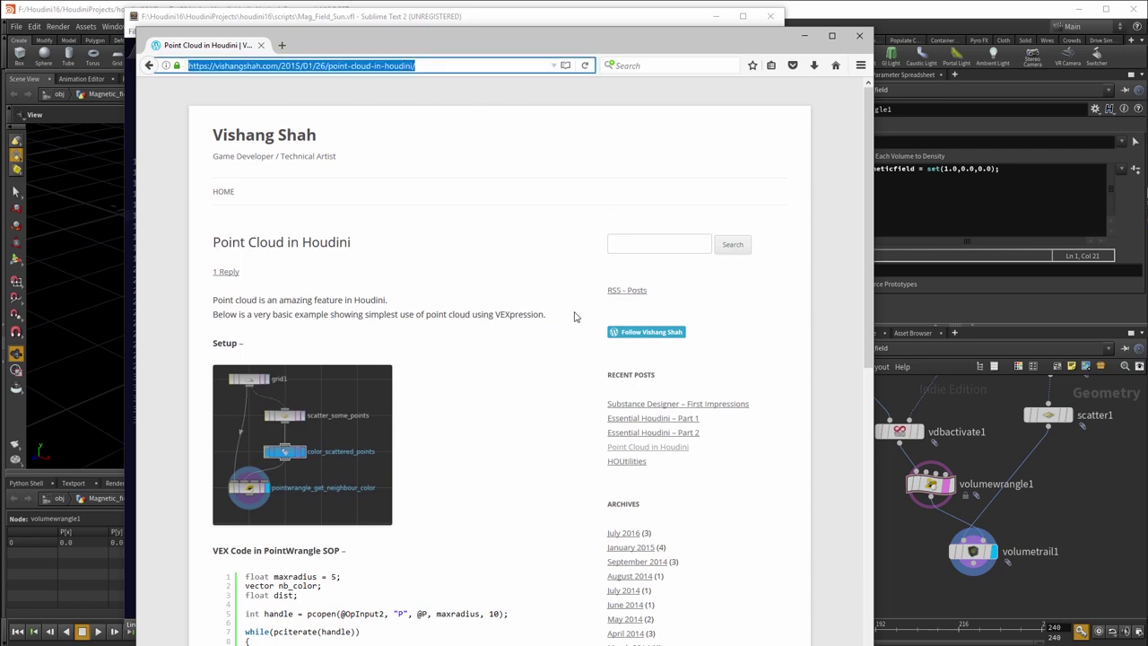
click(504, 366)
scroll(505, 365, down, 1)
scroll(505, 366, down, 15)
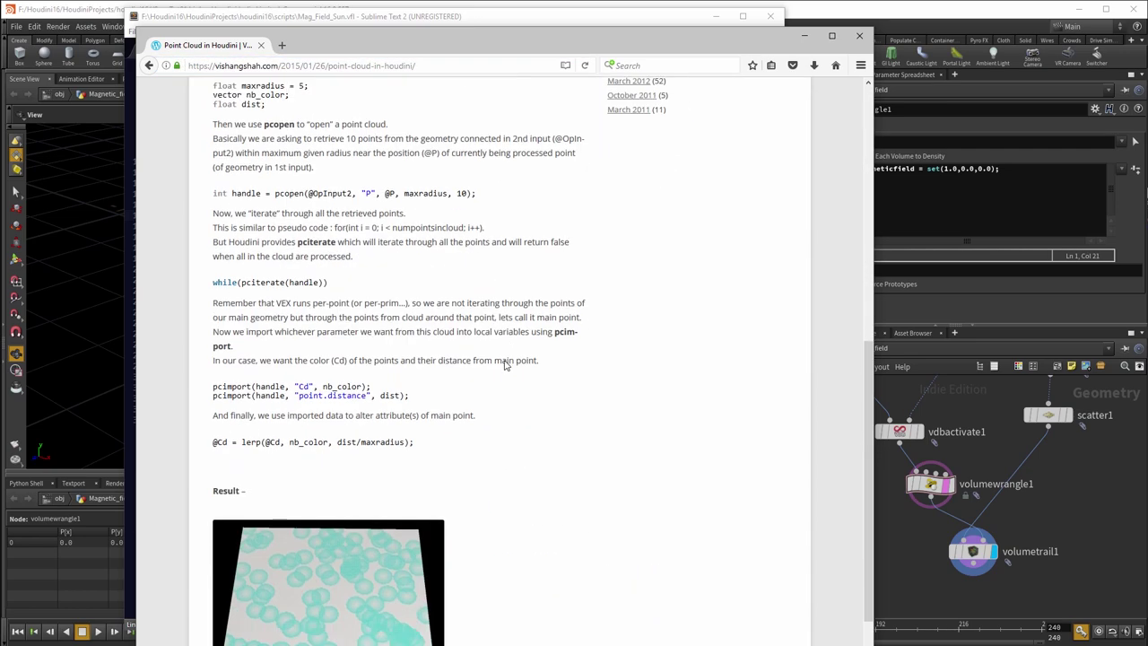
scroll(505, 364, up, 1)
scroll(505, 364, up, 15)
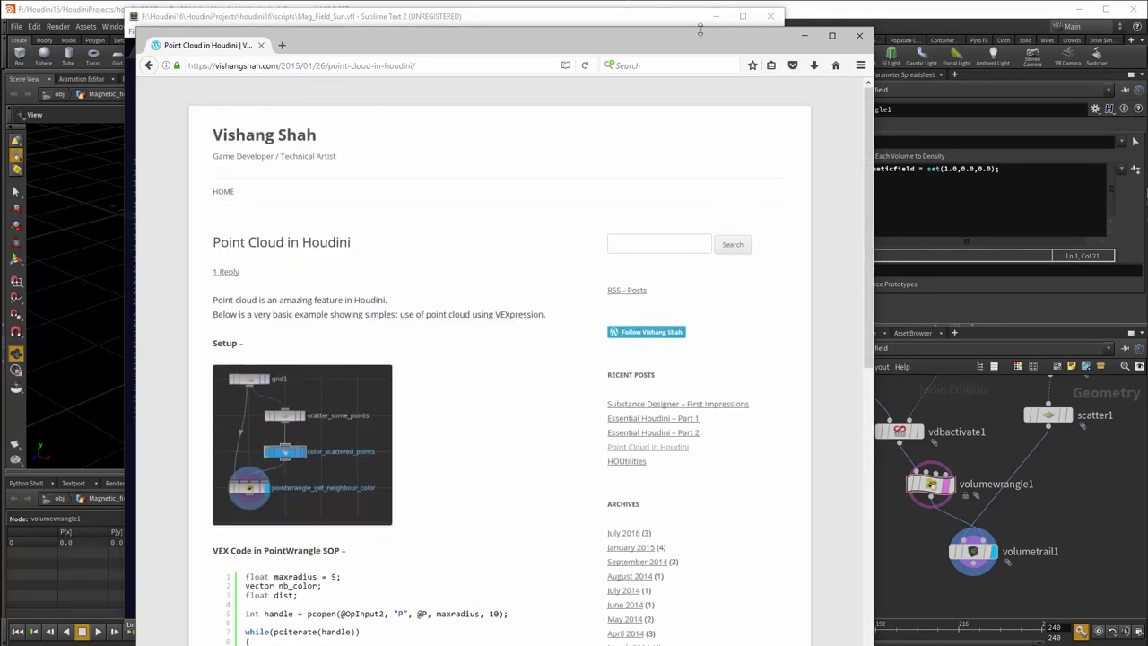
click(859, 36)
click(716, 16)
key(alt+Tab)
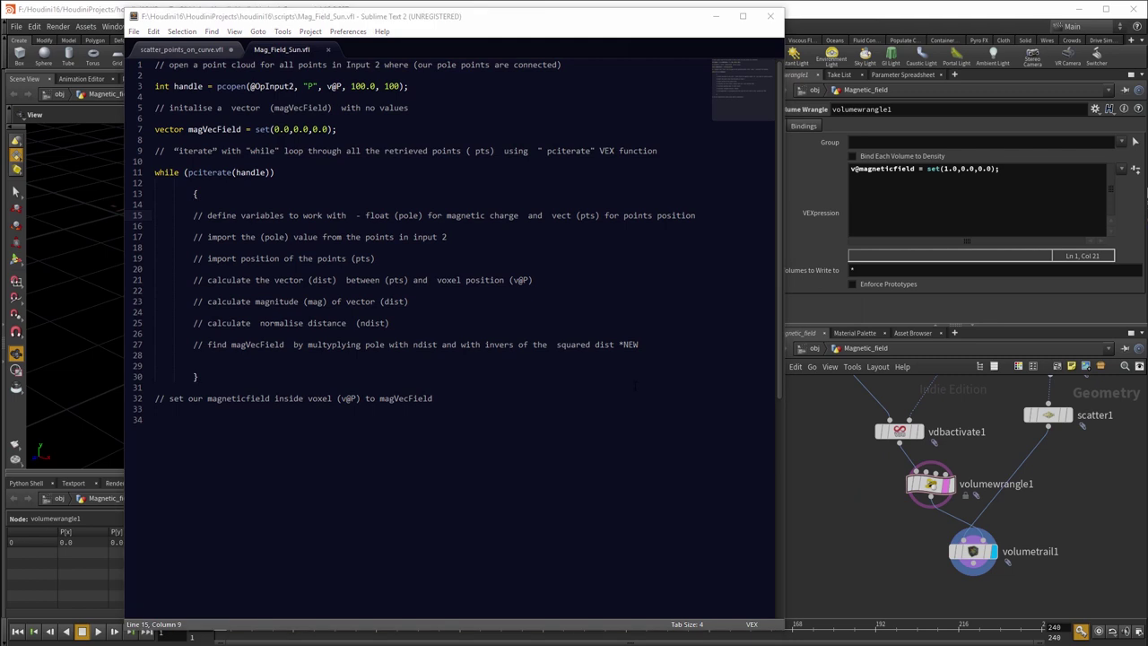
Declare 'float pole;' and 'vector pts;' under the variables comment inside the loop.
click(695, 215)
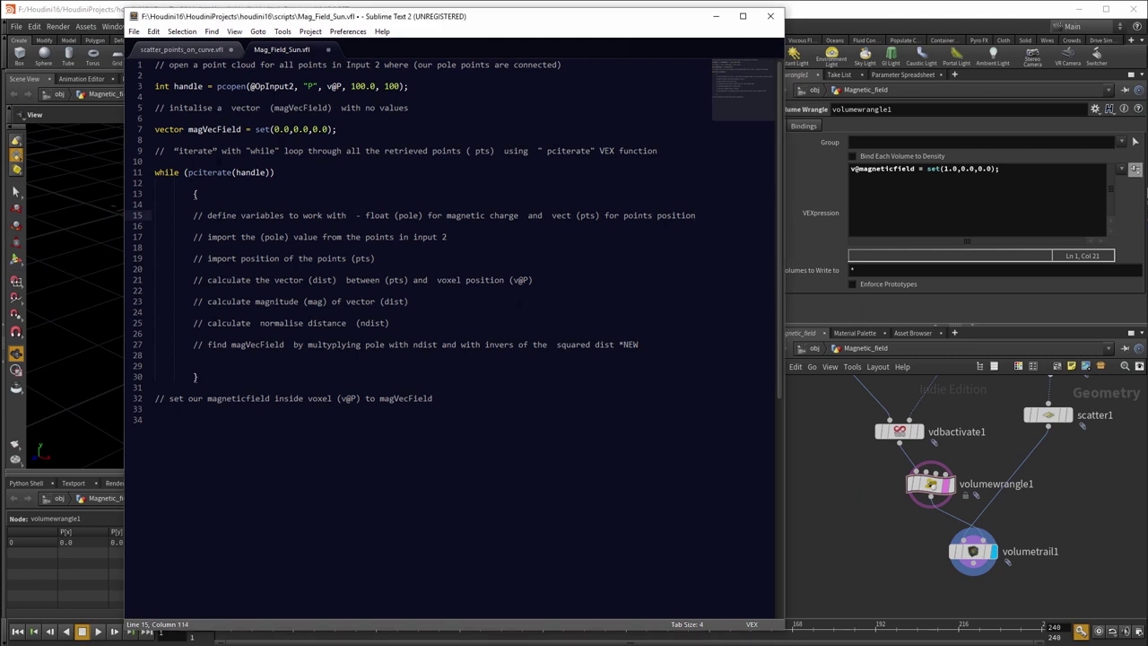
key(Return)
key(Return)
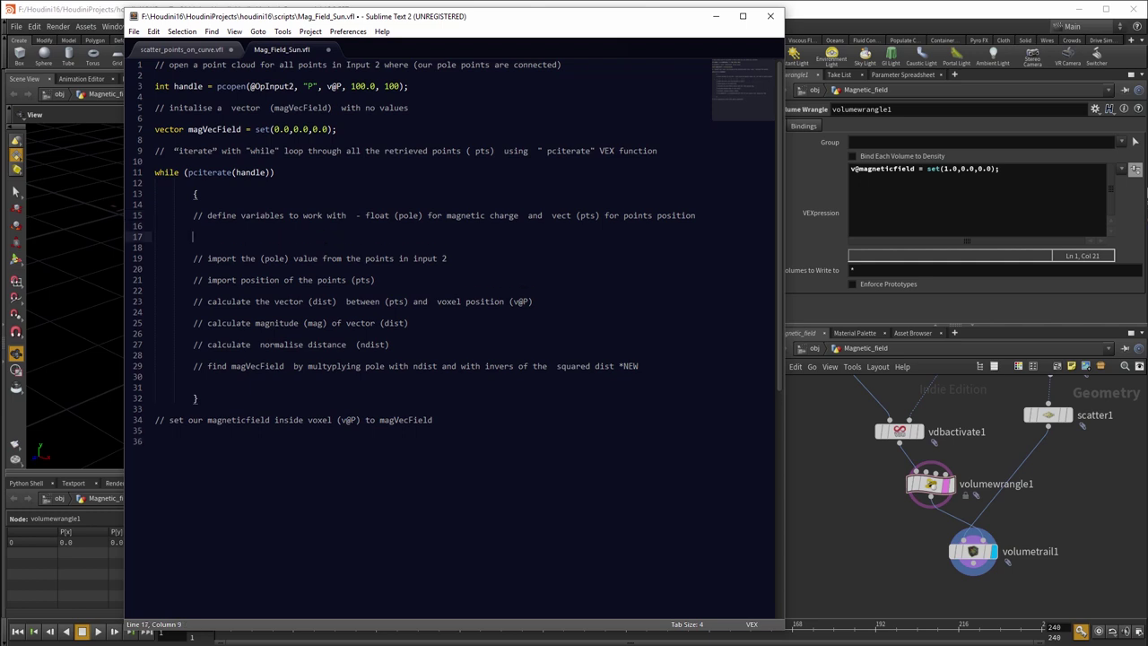
text(float)
text(pole;)
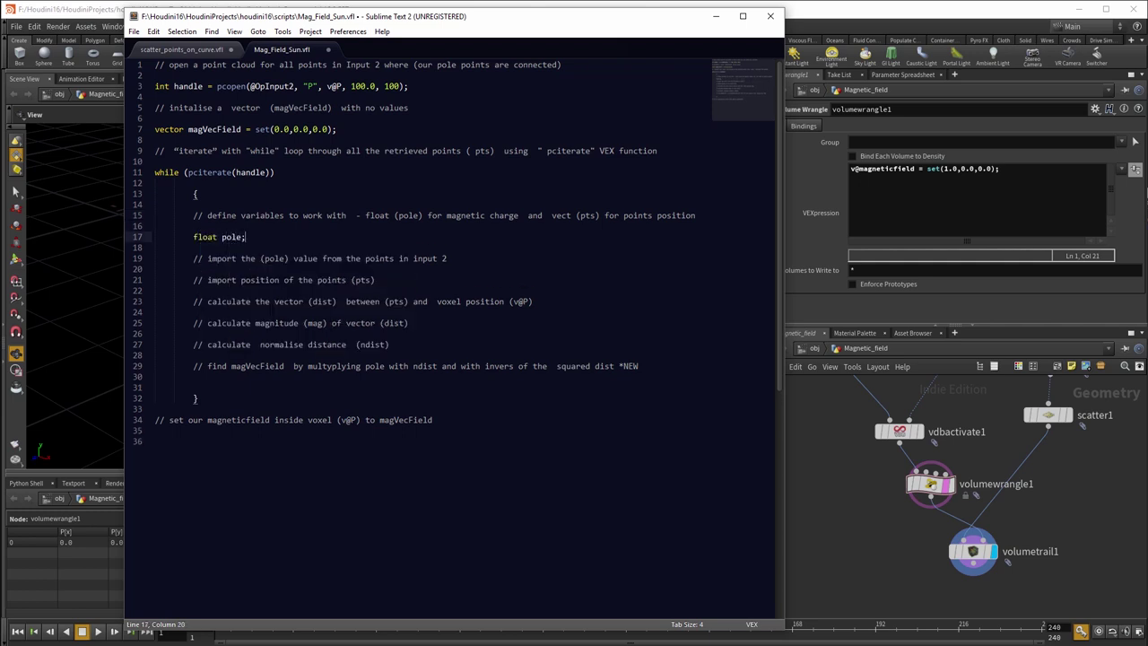
key(Return)
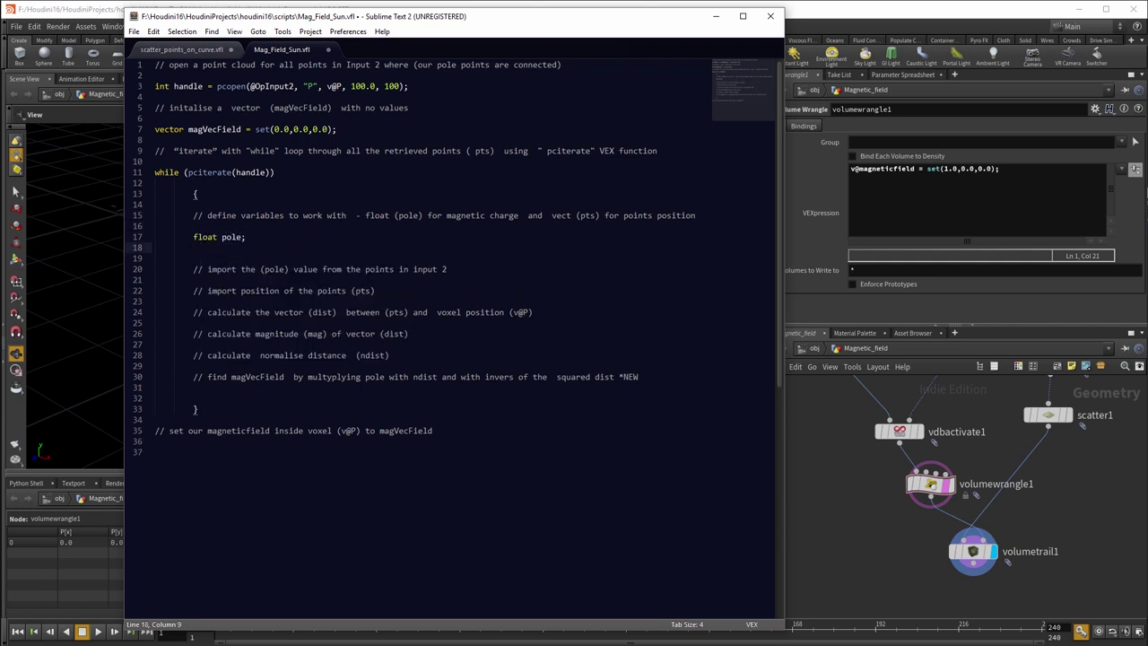
text(vector pts;)
click(446, 269)
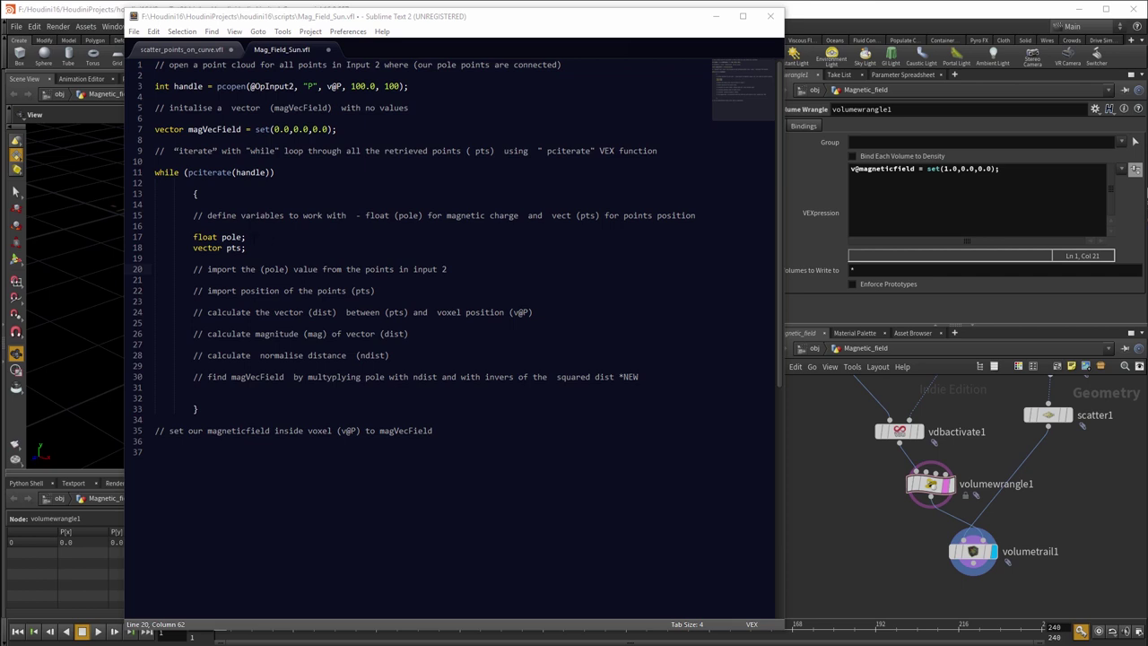
drag(193, 237, 245, 248)
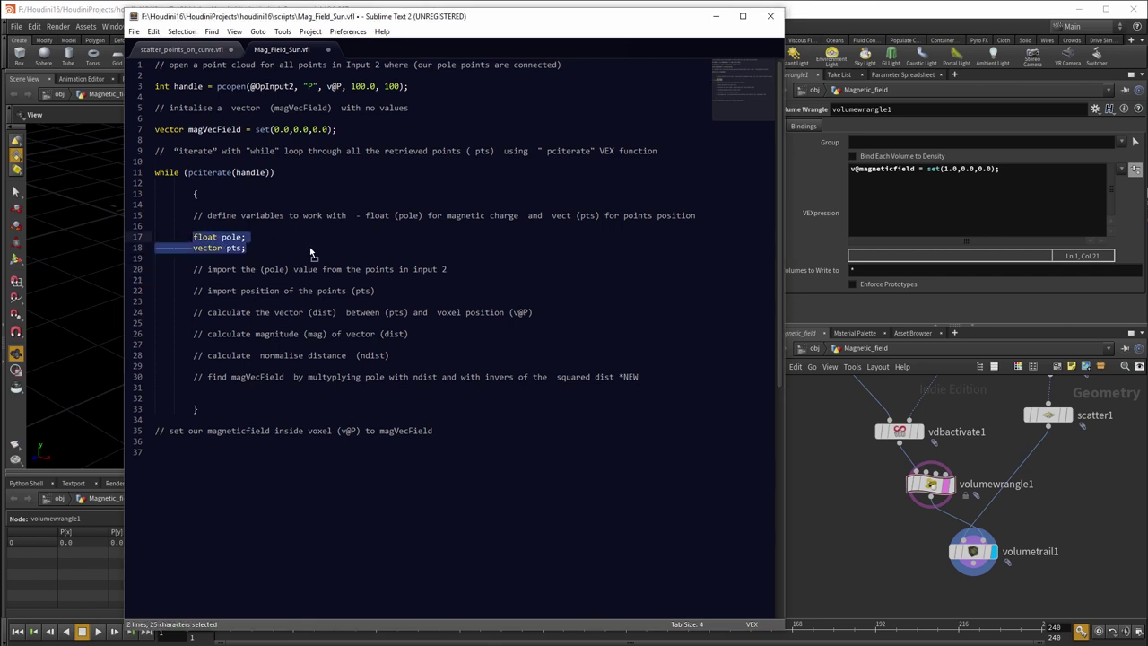
Add 'pcimport(handle, "pole", pole);' under the import pole comment.
click(484, 270)
key(Return)
key(Return)
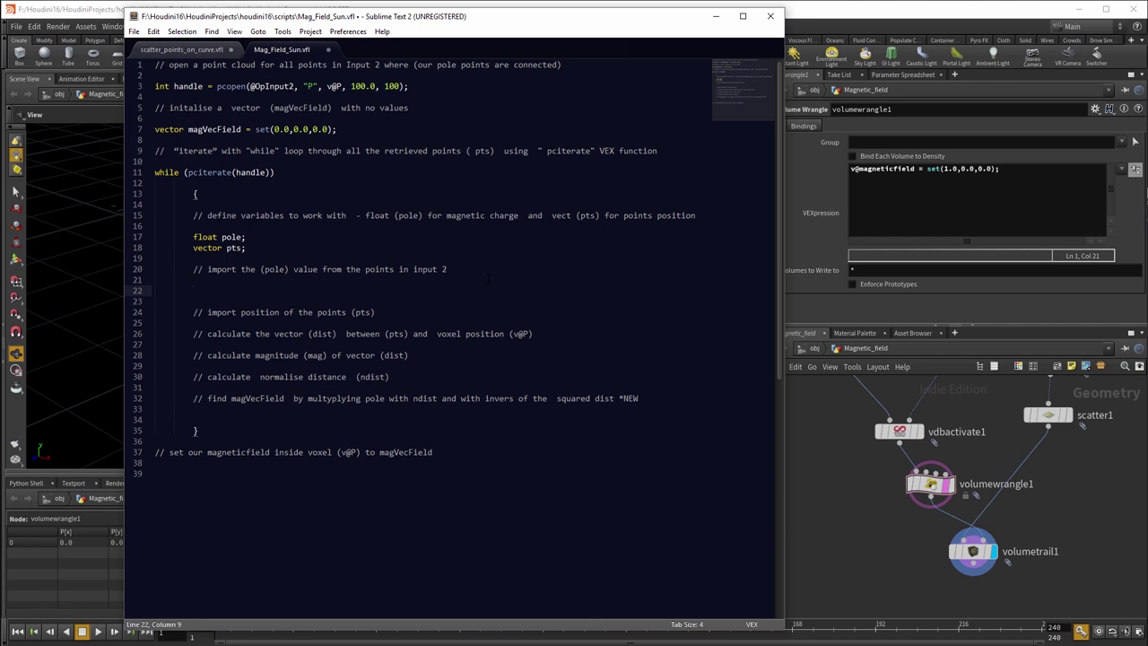
text(pcimport)
key(Return)
text(handle, "")
key(Left)
text(pole)
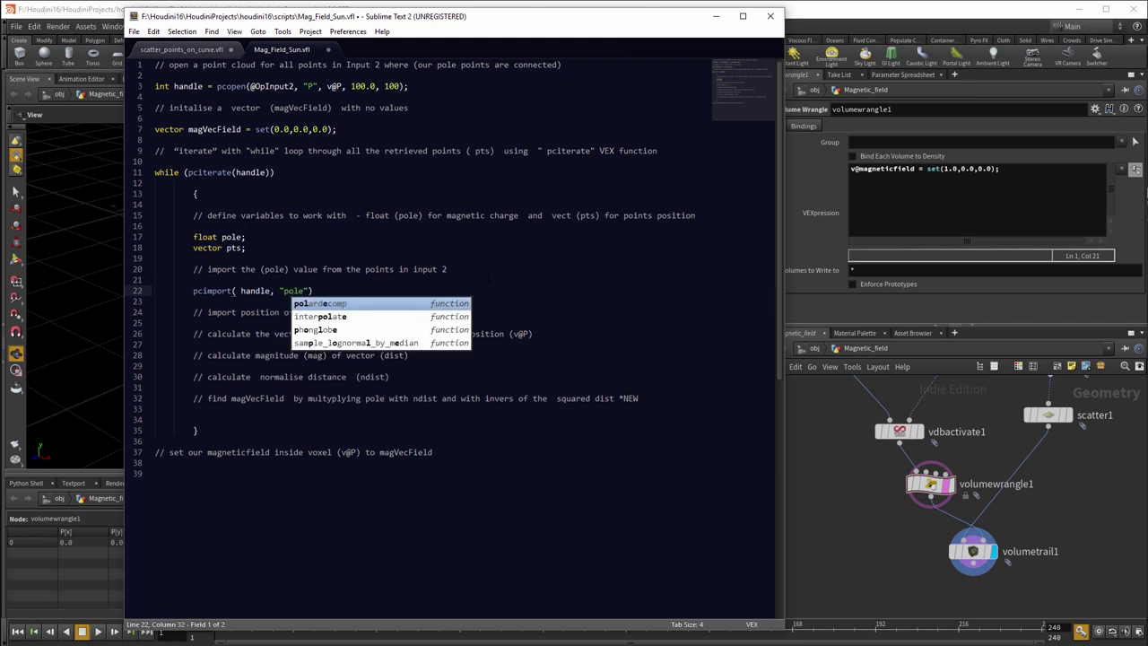
key(Right)
text(, )
text(pole)
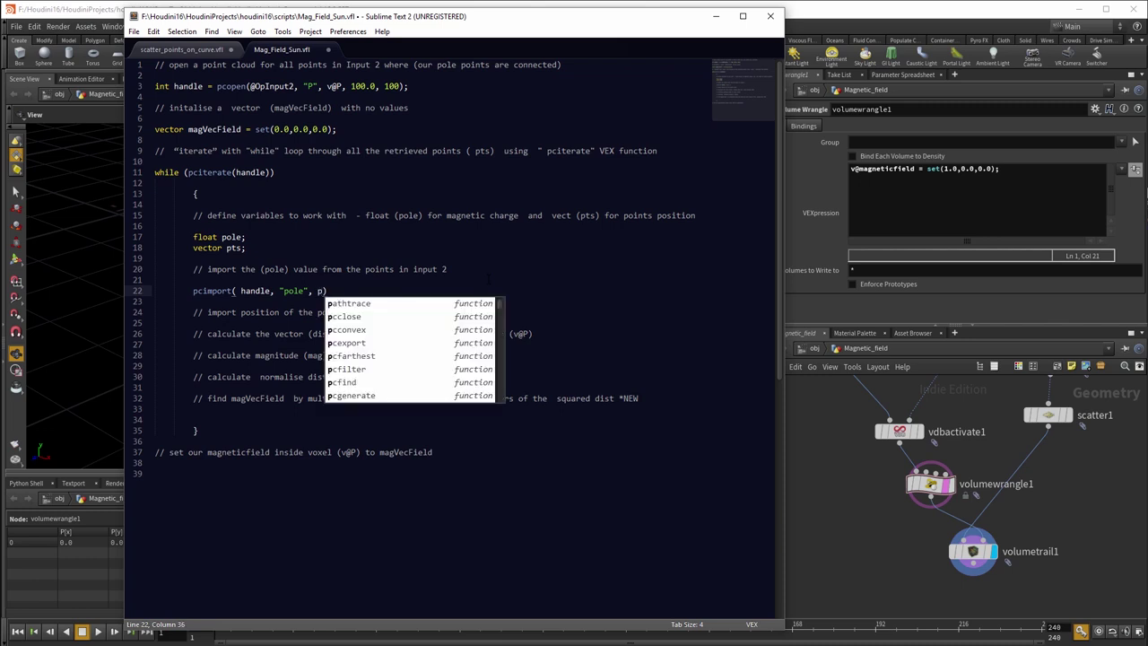
key(Escape)
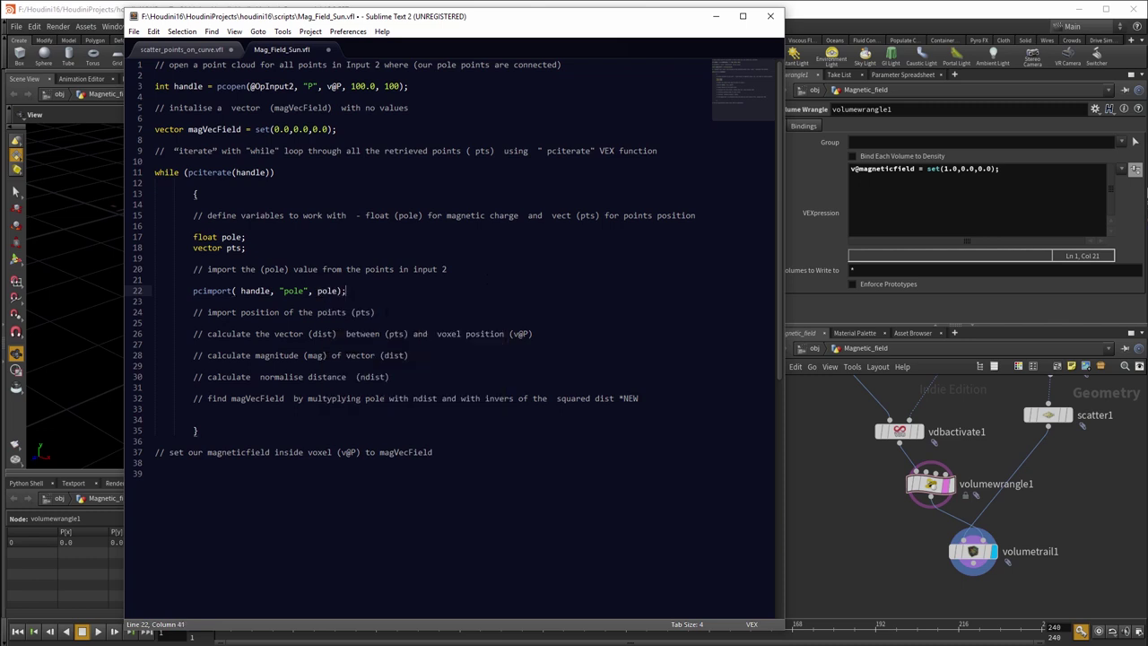
click(380, 312)
Write 'pcimport(handle,"P", pts);' under the position comment, fixing a stray P, and open a line below the dist comment.
key(Return)
key(Return)
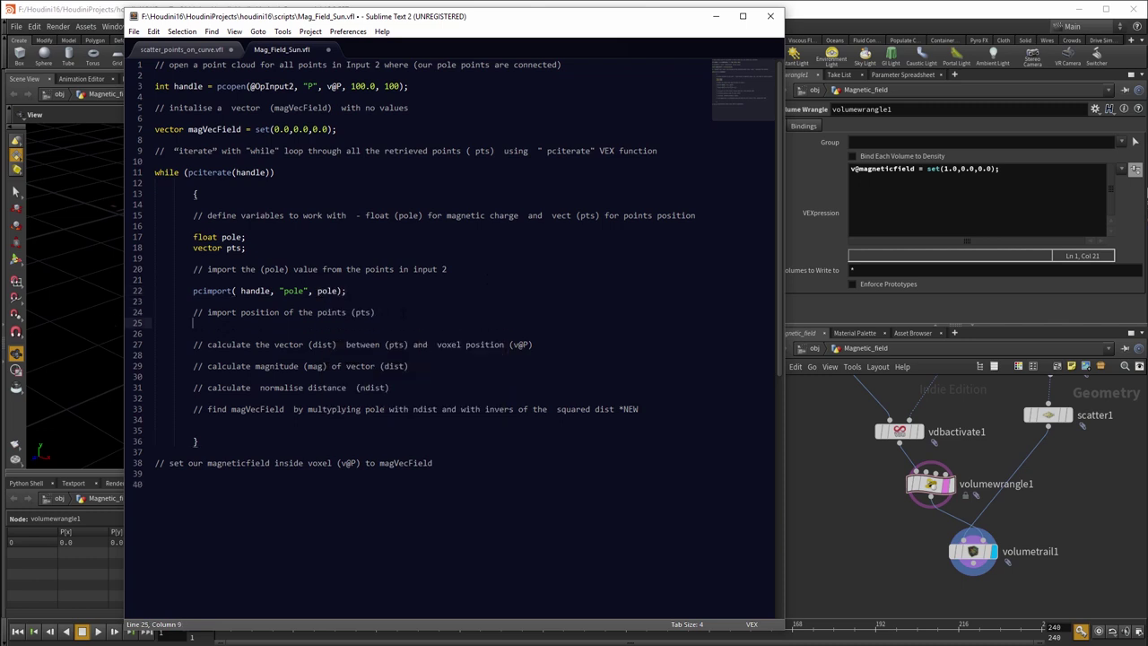
text(pcim)
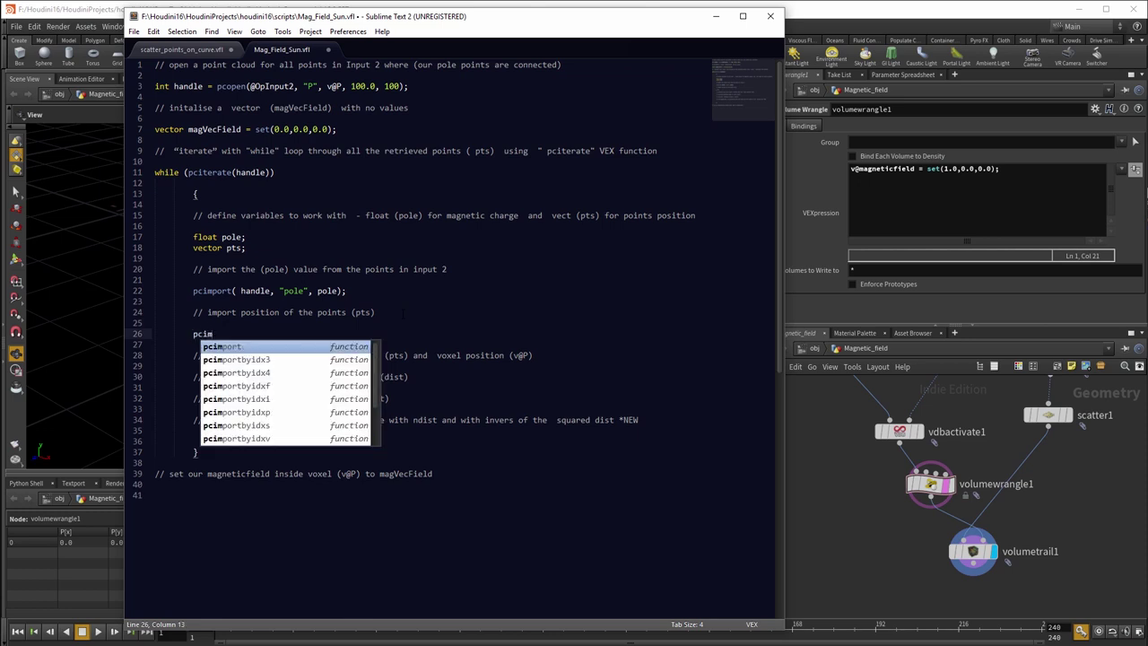
key(Return)
text(handle,")
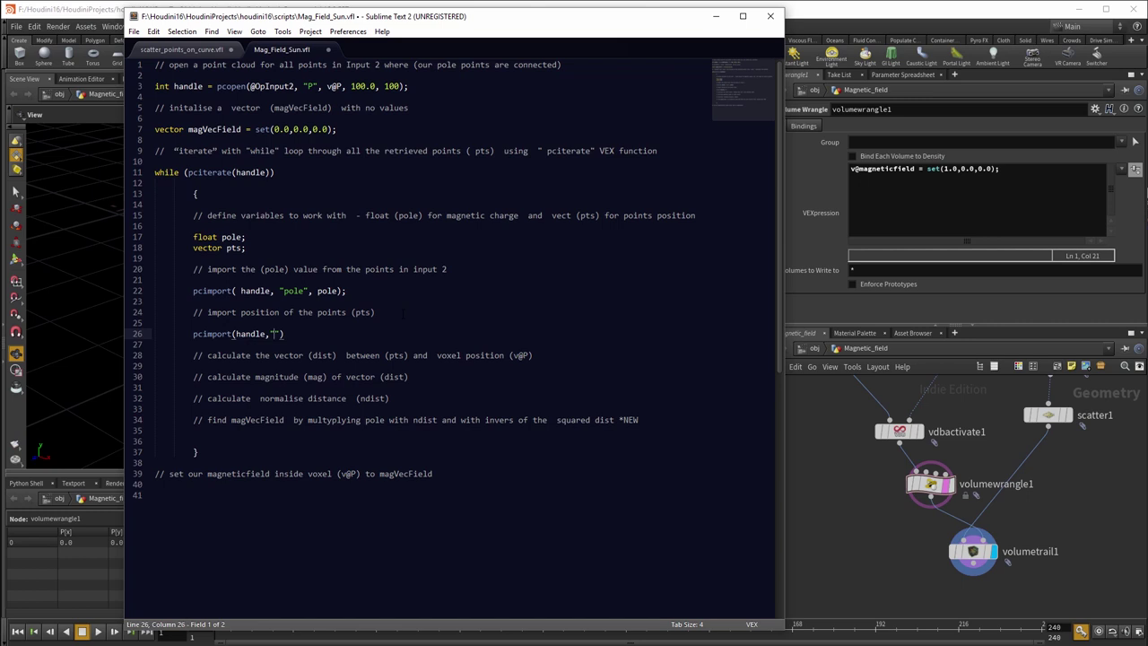
text("P)
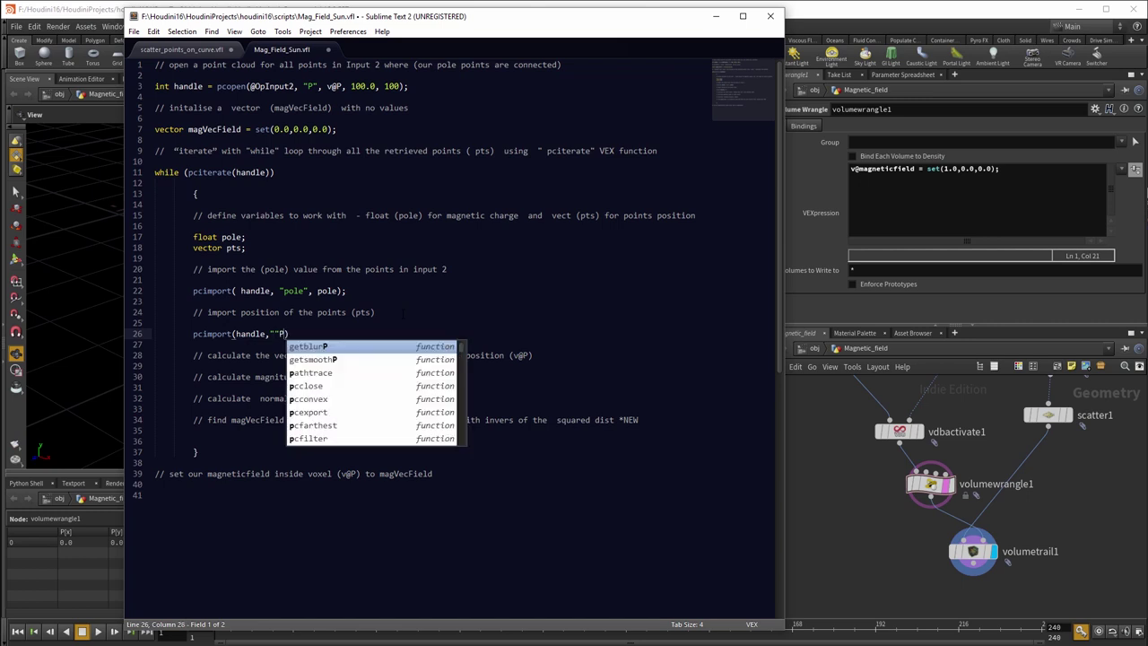
key(BackSpace)
text(P",)
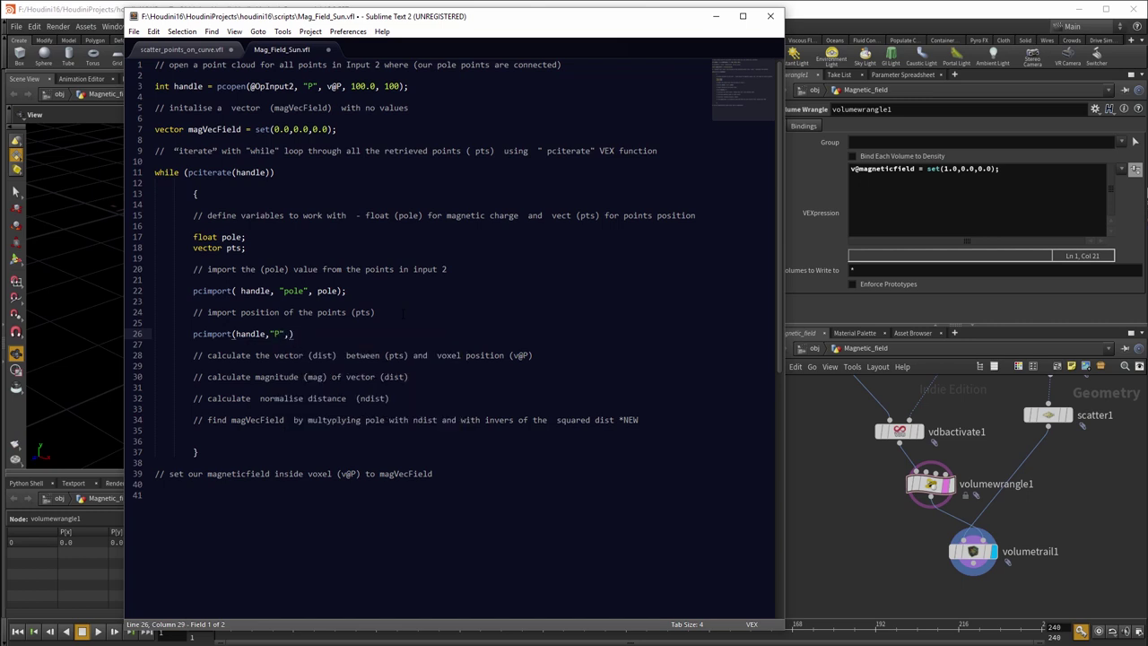
text( pts)
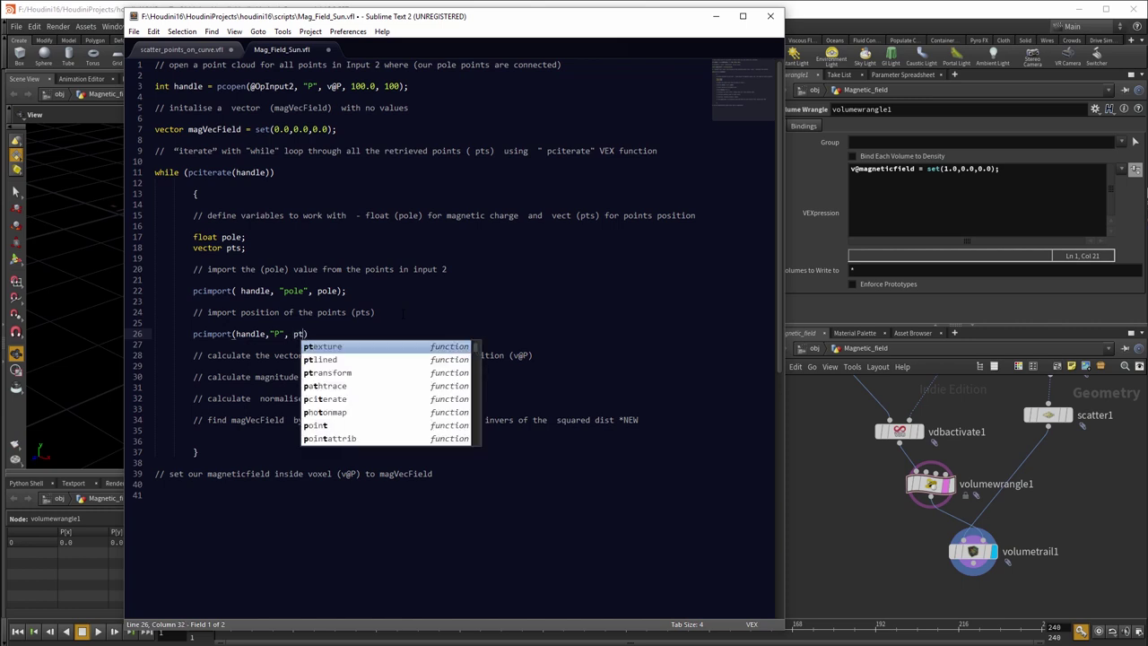
text();)
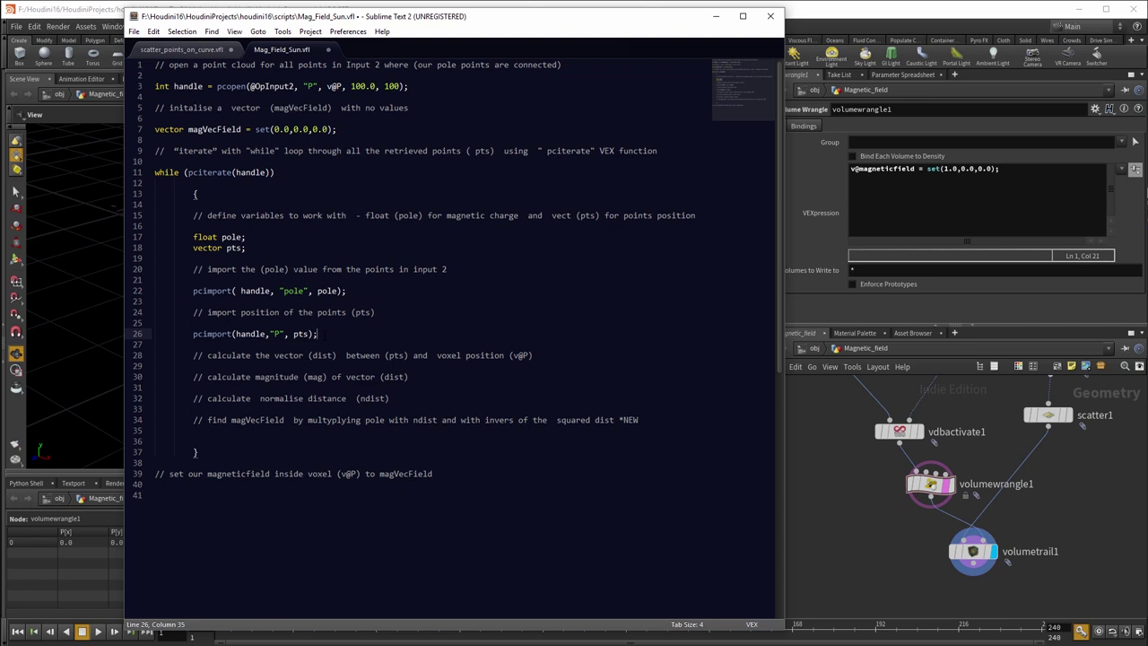
click(533, 355)
key(Return)
key(Return)
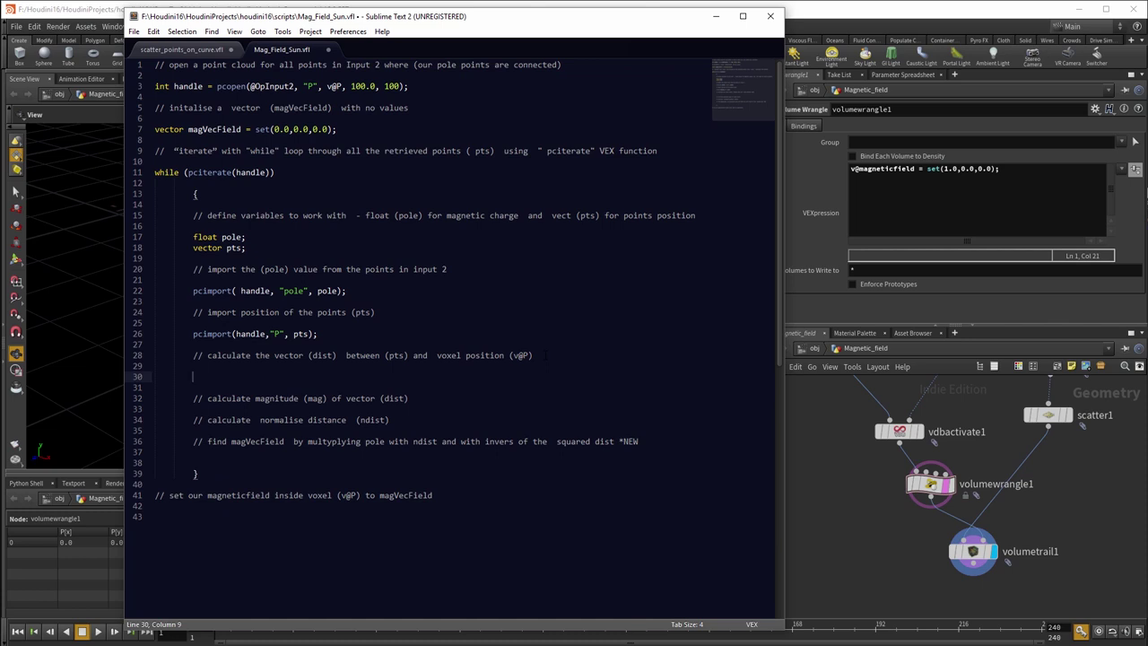
Write 'vector dist = v@P - pts;' and 'float mag = length(dist);' under their comments.
text(vector dist = v@P - p)
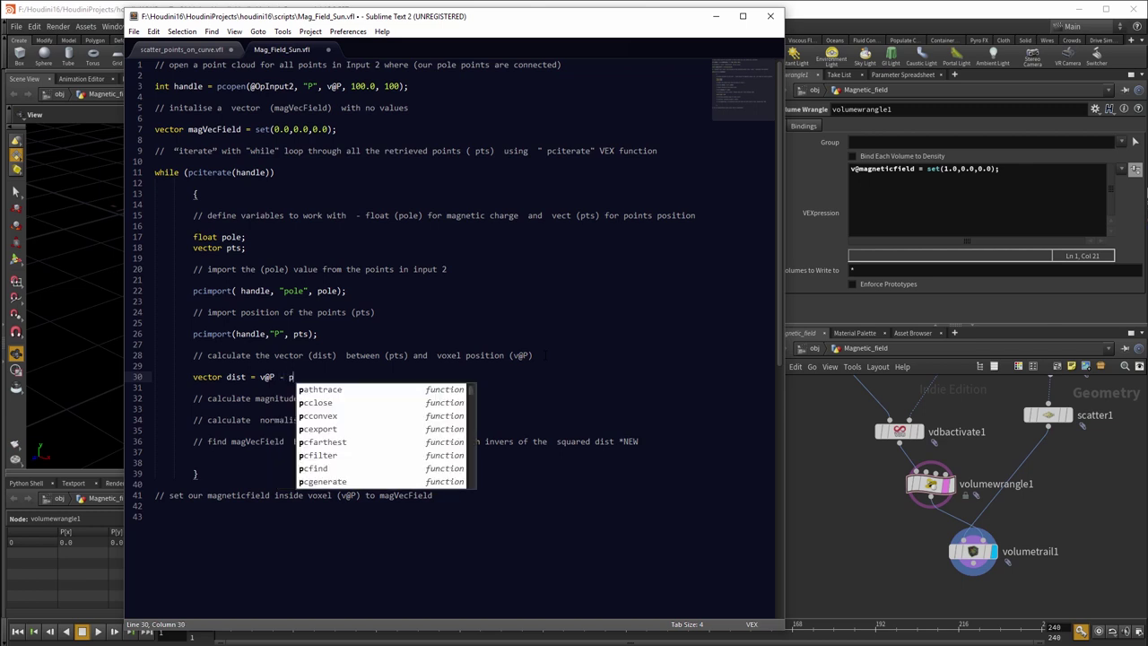
text(ts)
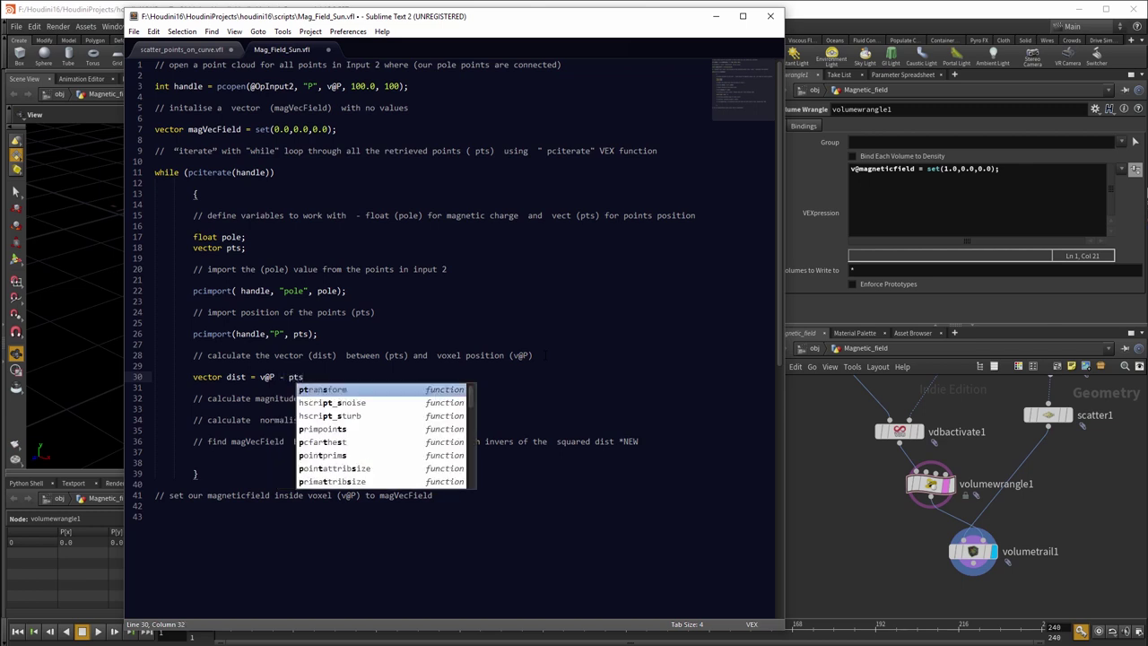
text(;)
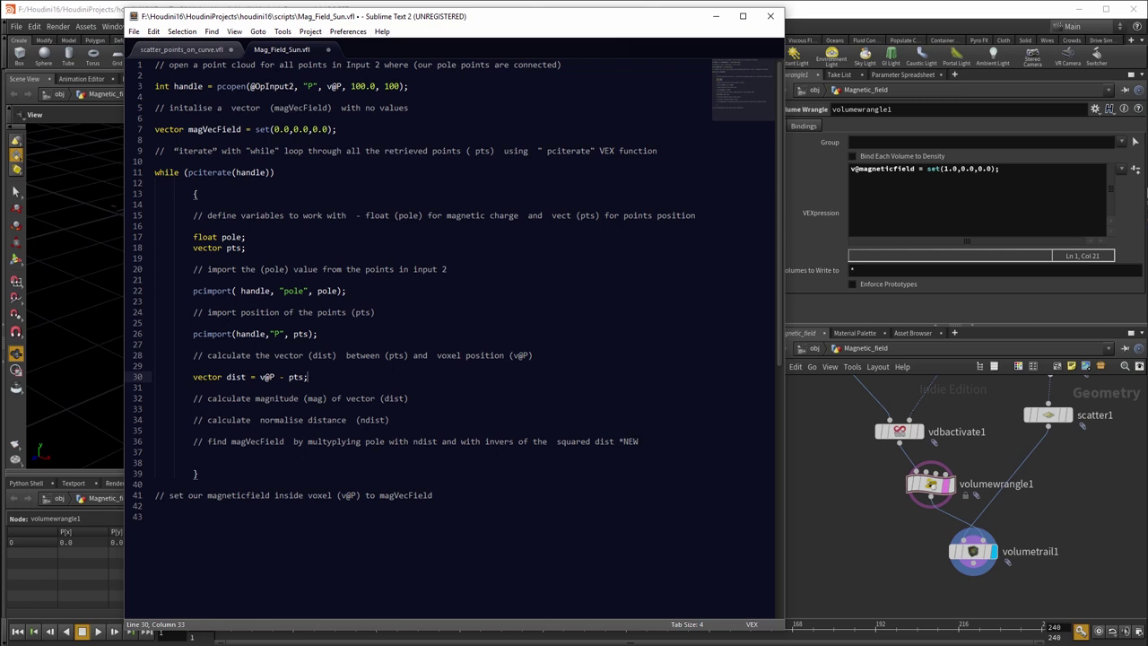
click(409, 398)
key(Return)
key(Return)
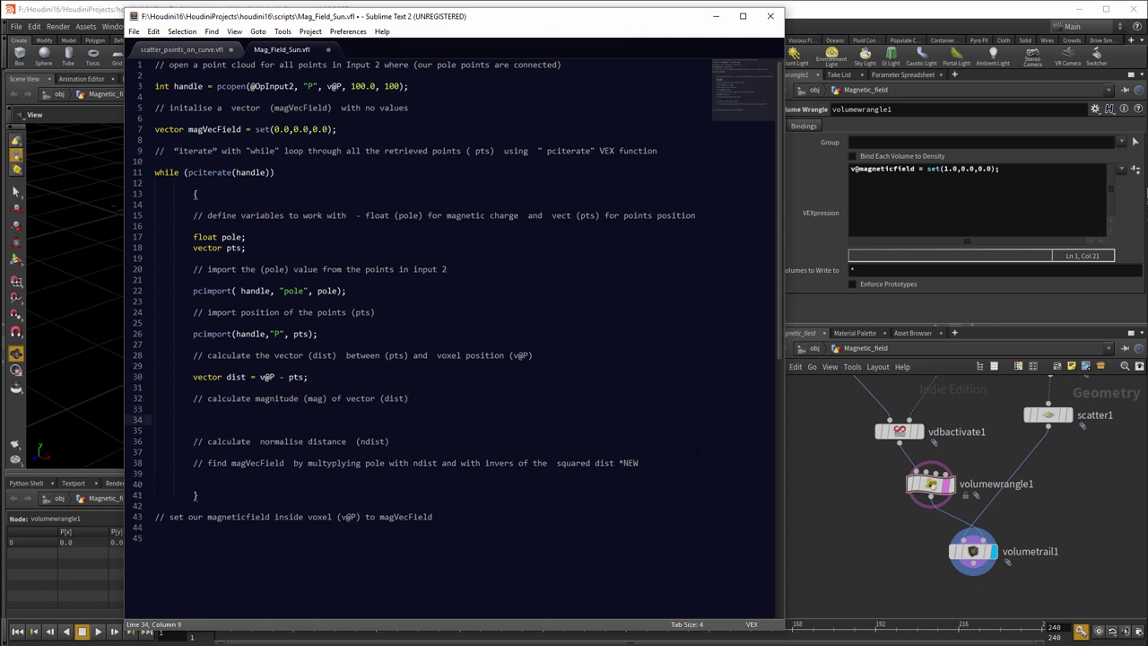
text(float mag)
text(length(dist))
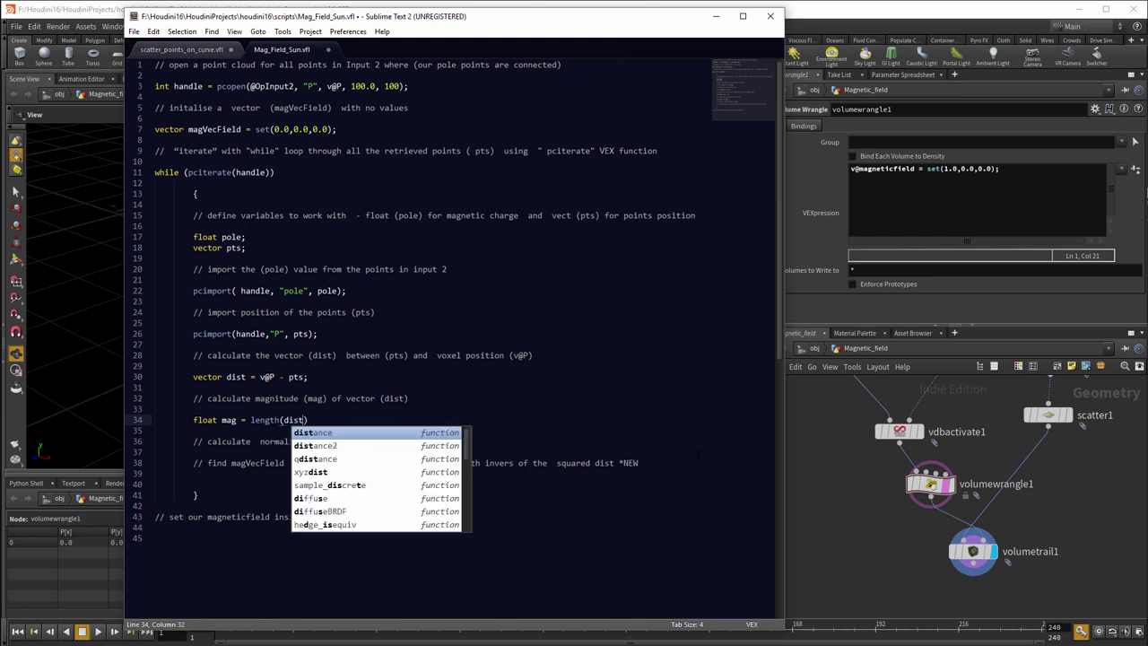
text(;)
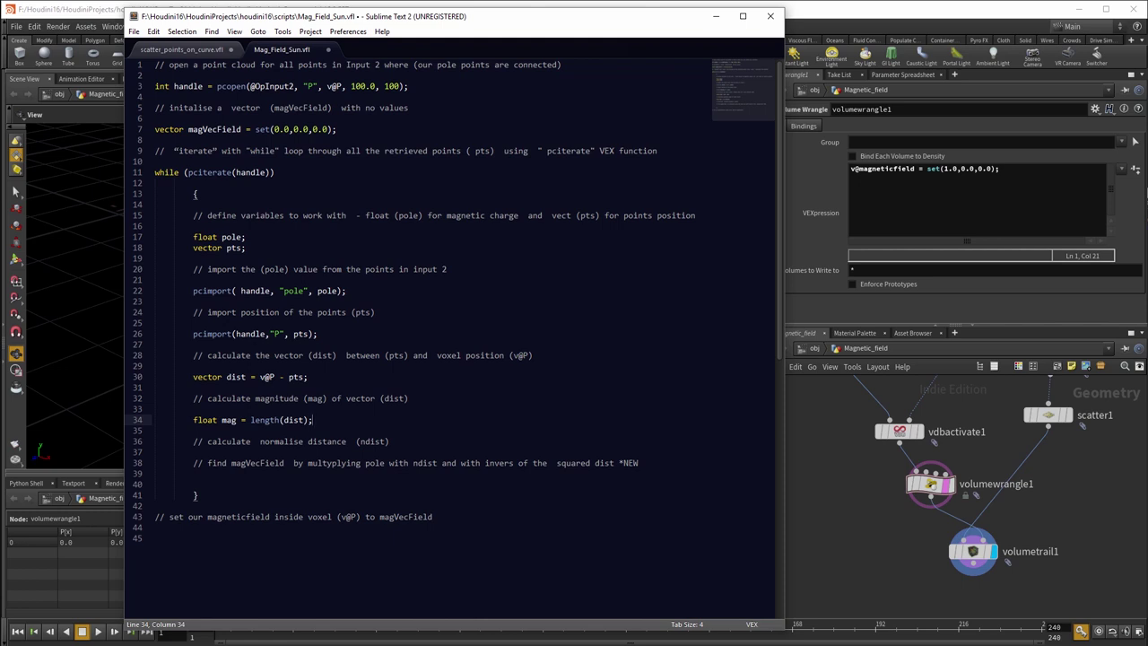
click(400, 442)
key(Return)
key(Return)
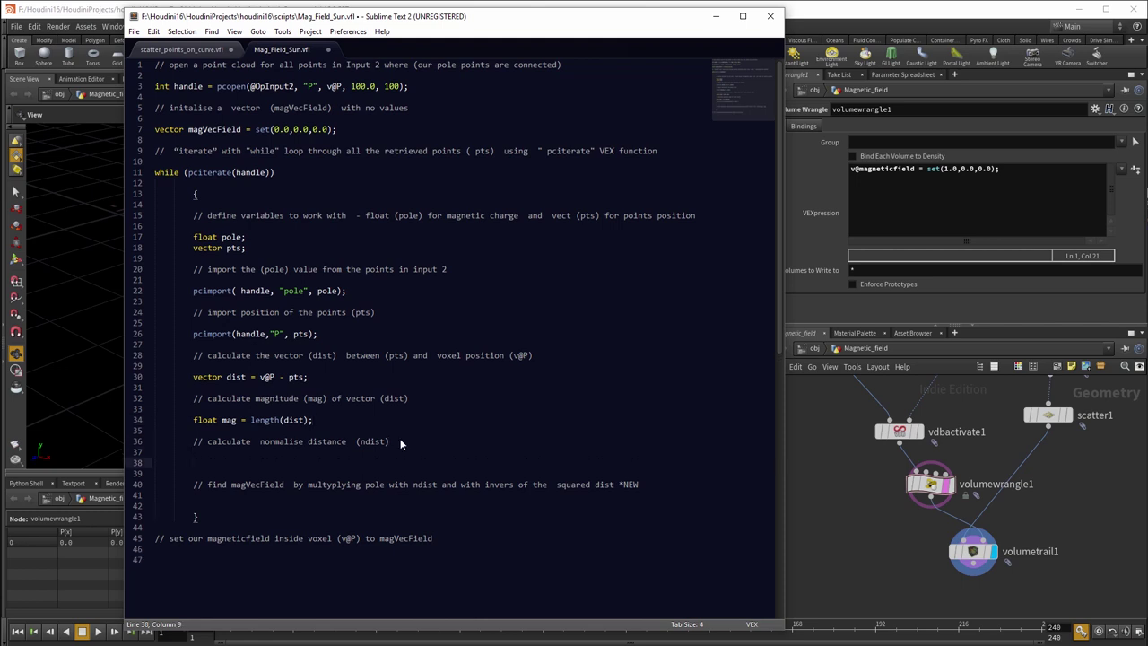
Add 'vector ndist = normalize(dist);' and switch to the Photoshop V1/V2 formula sketch.
text(vector)
text(ndist = normalize()dist)
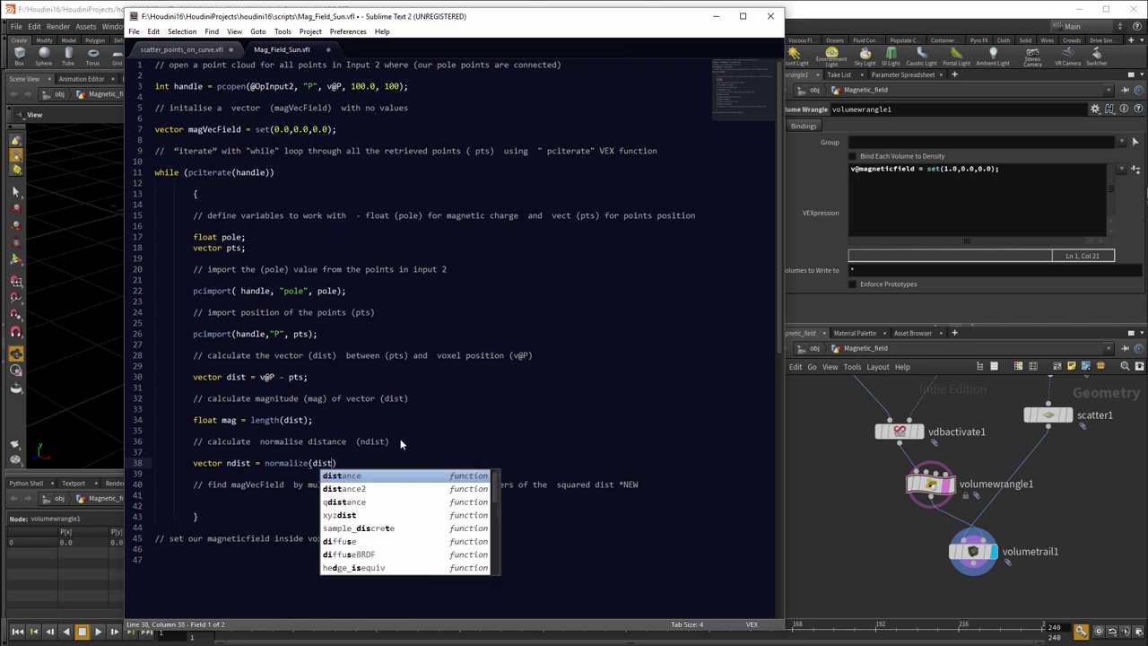
text();)
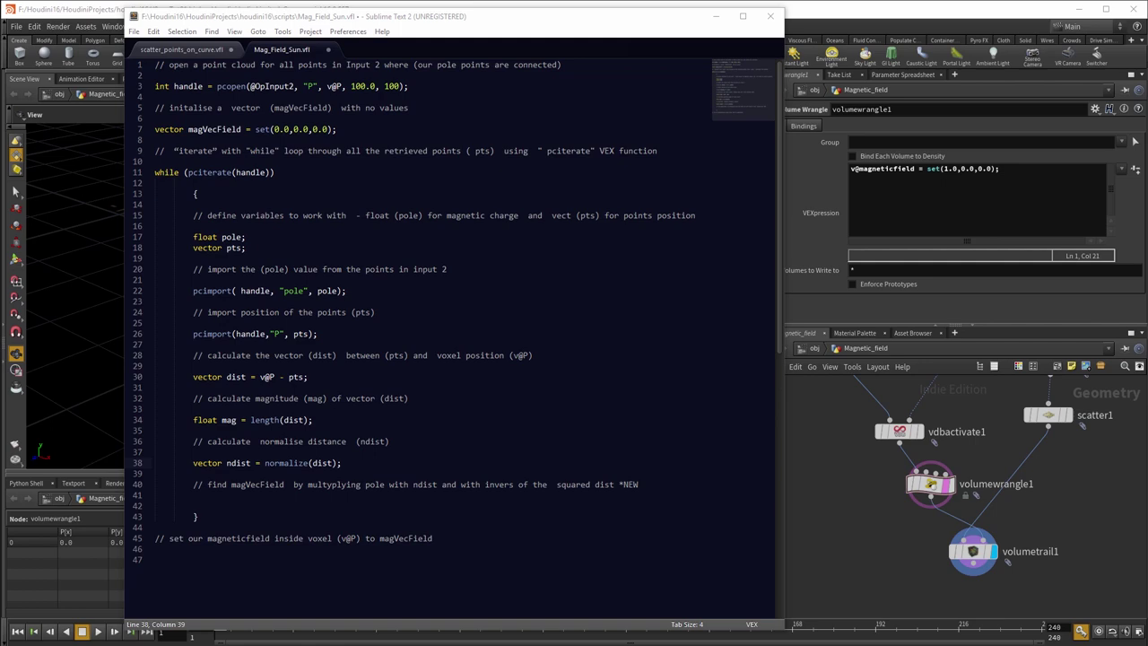
key(alt+Tab)
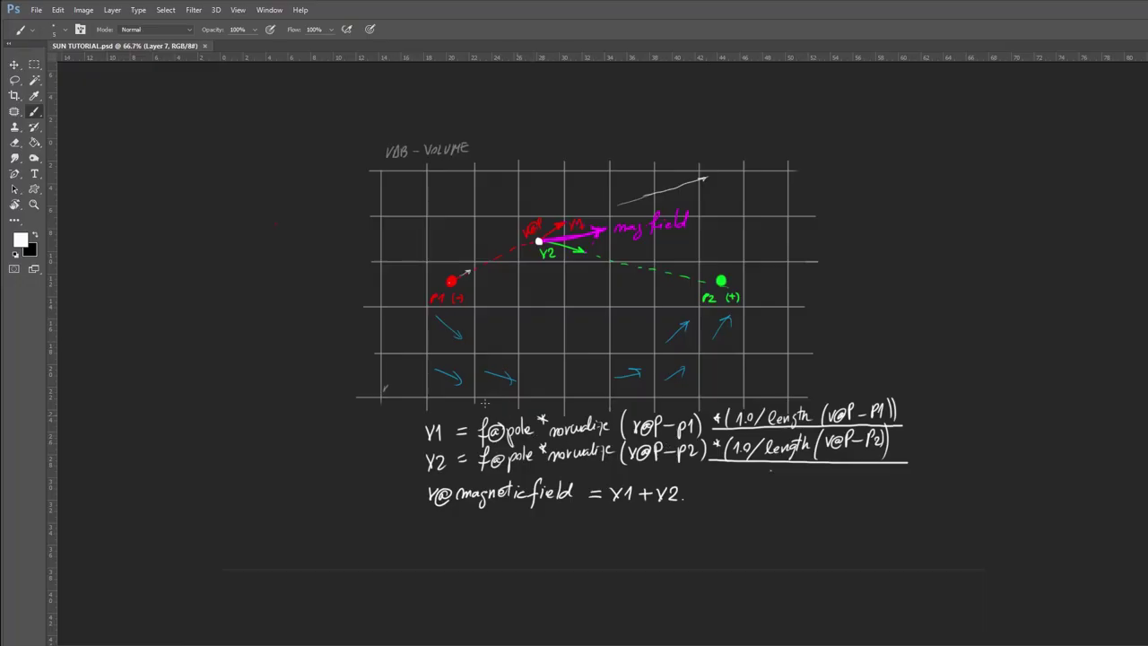
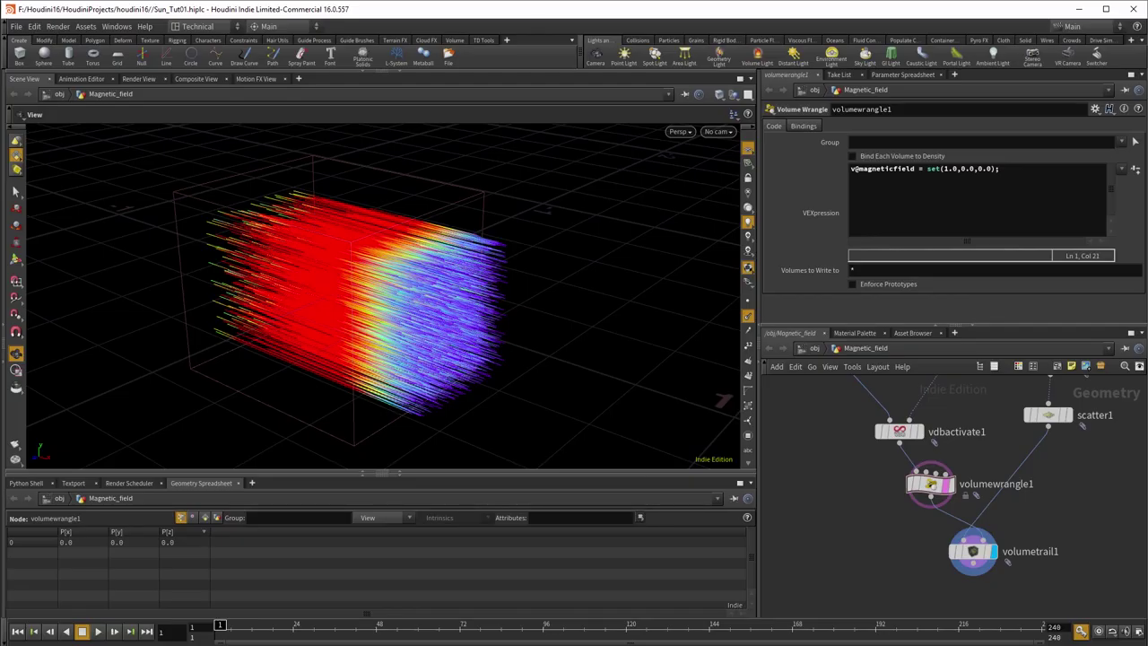
Switch from the Photoshop formula sketch to the Mag_Field_Sun.vfl script in Sublime Text.
key(alt+Tab)
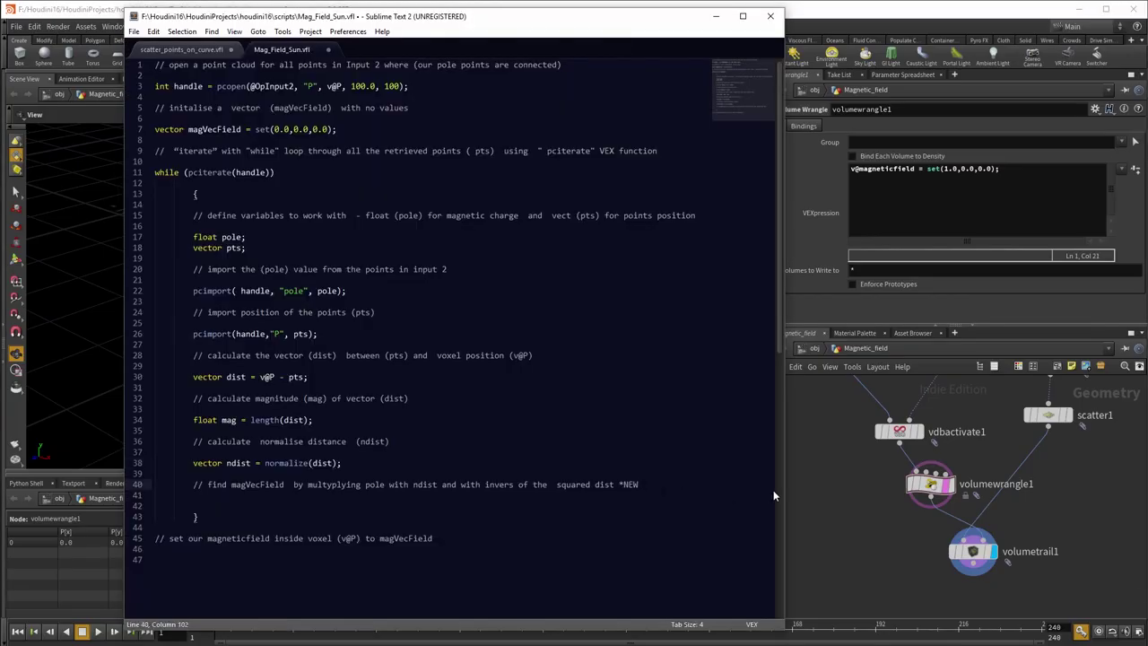
Add line 42 computing magVecField = pole*ndist*(1.0/mag*mag);.
key(Return)
key(Return)
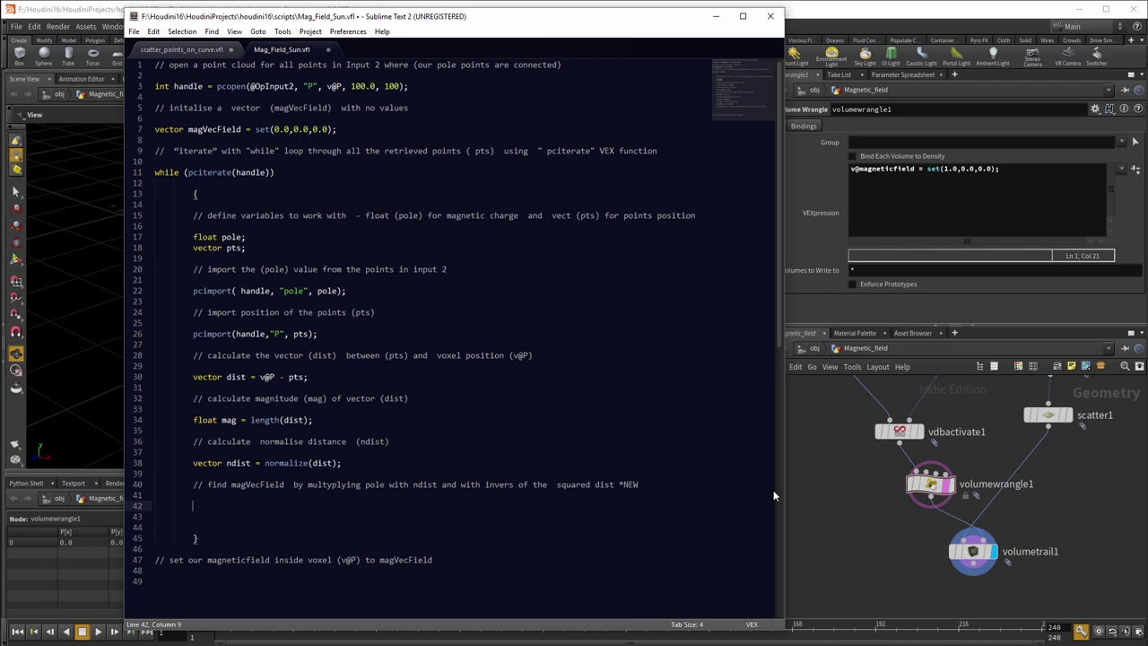
text(magVe)
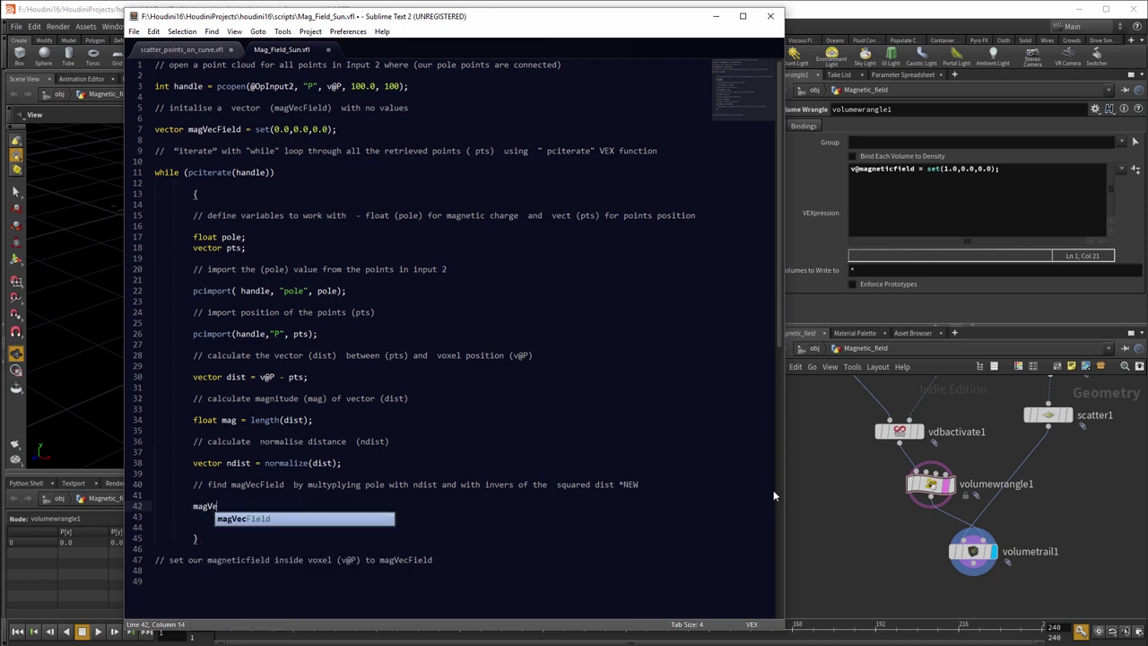
text(cField)
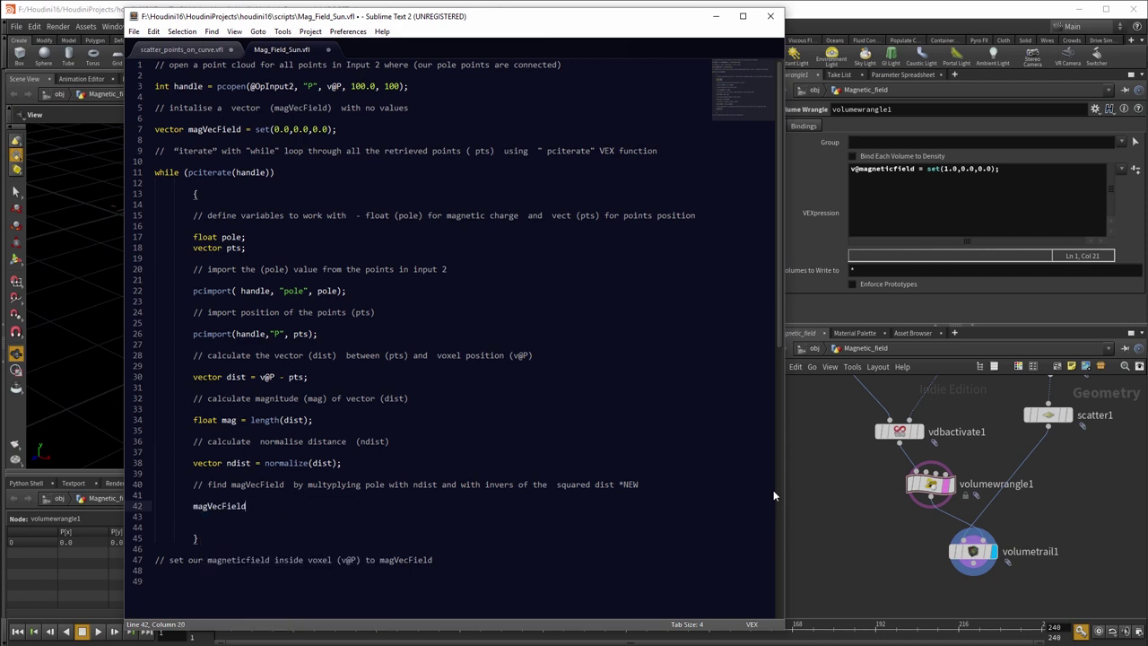
text( = pole)
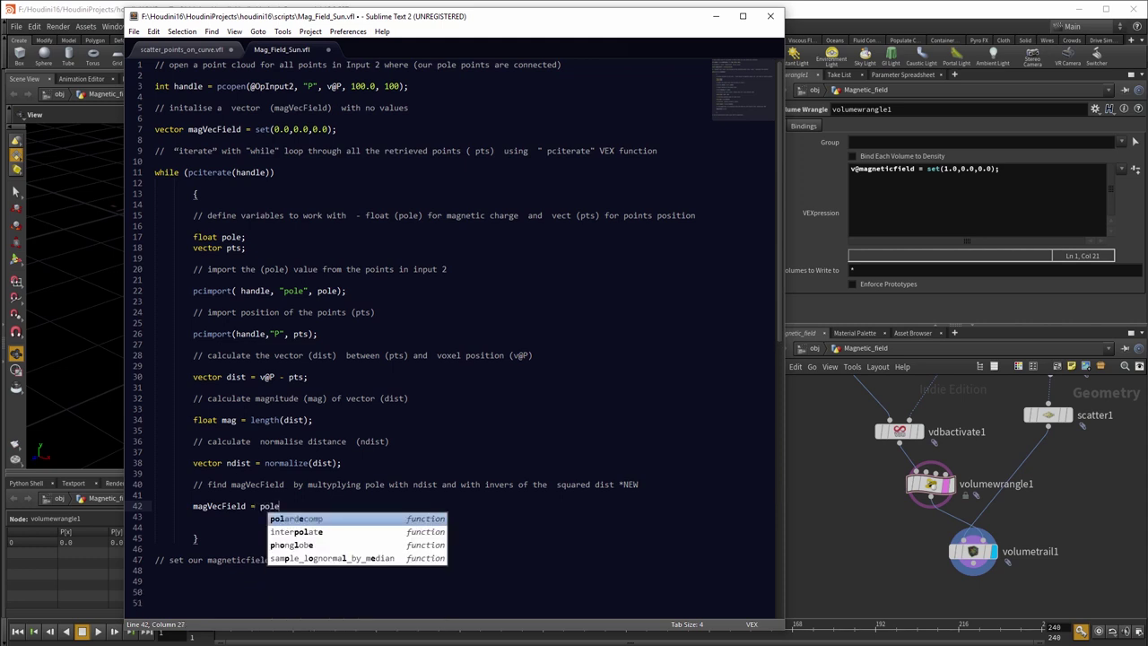
key(Escape)
text(*)
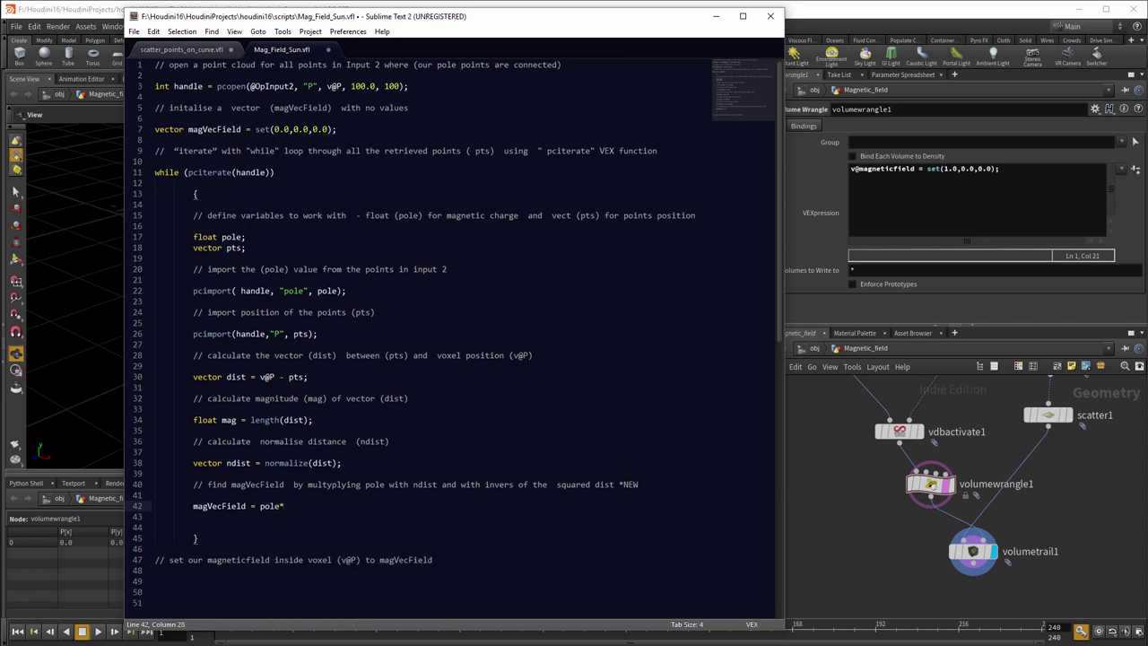
text(ndist*()
text(.0/mag*mag)
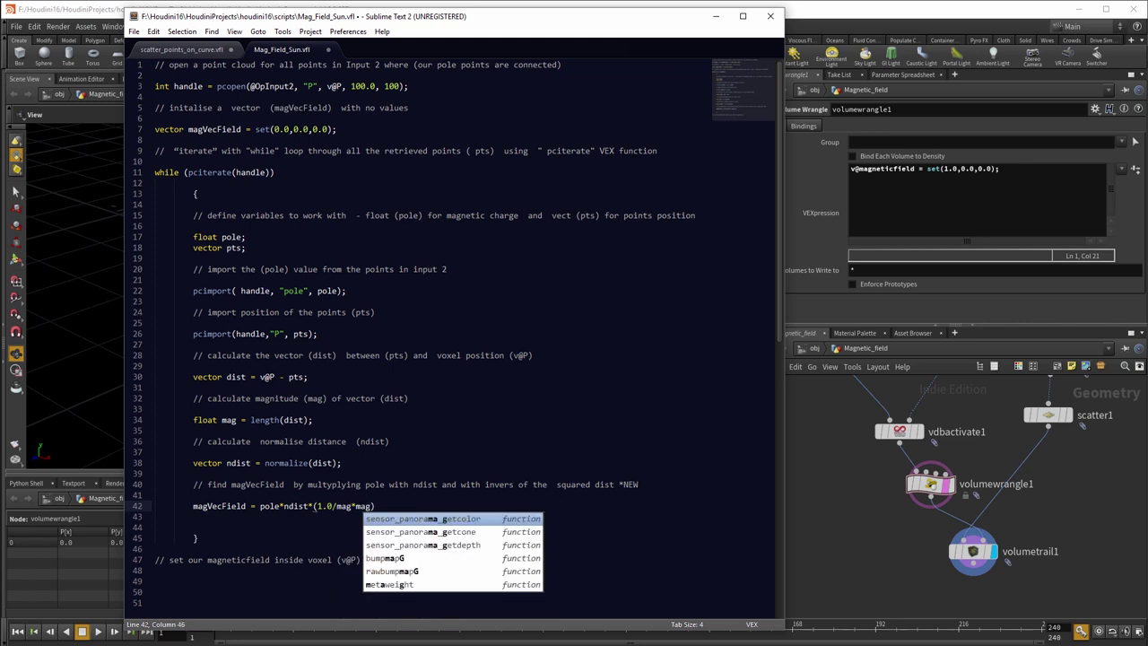
text();)
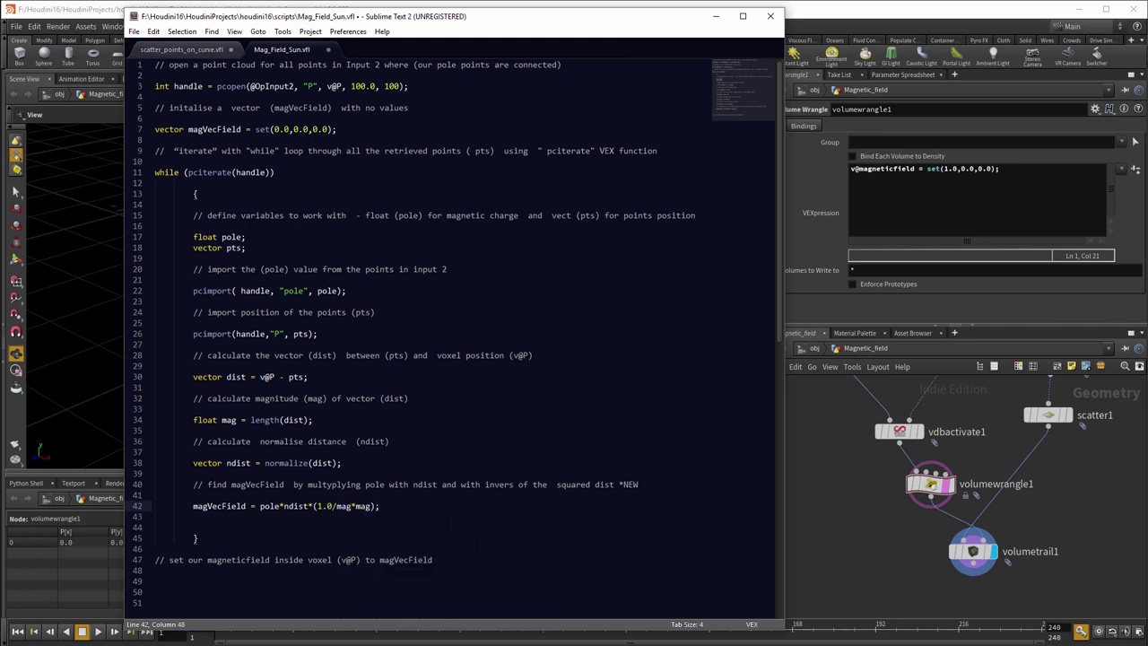
Append v@magneticfield = magVecField; below the final comment.
click(446, 525)
click(433, 559)
key(Return)
key(Return)
text(v)
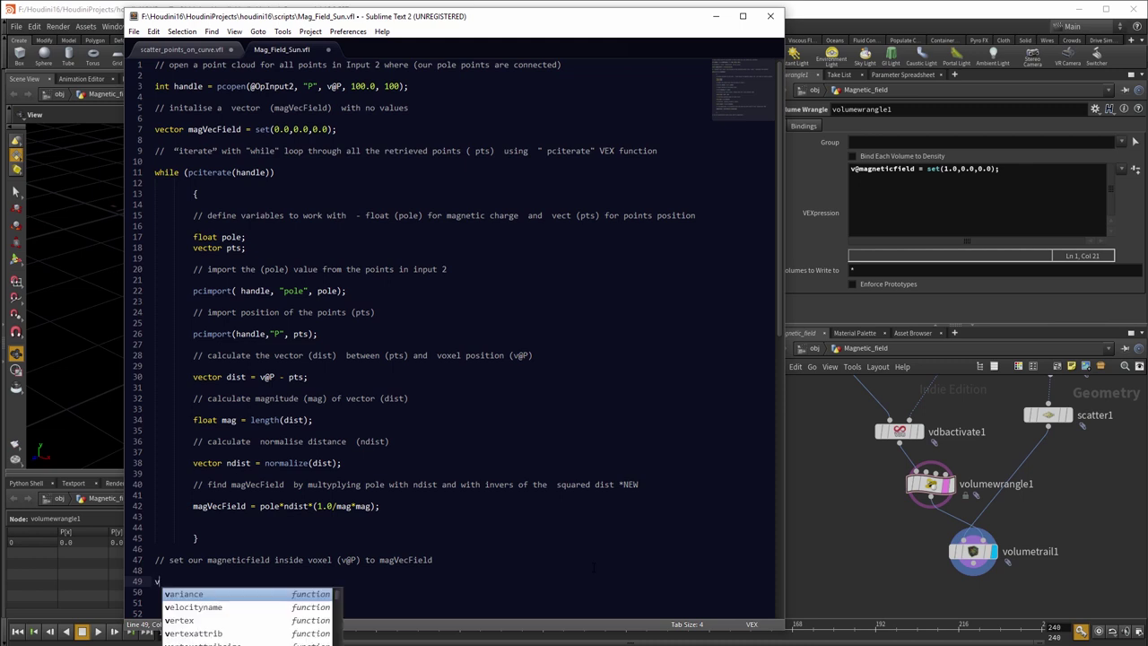
text(@ma)
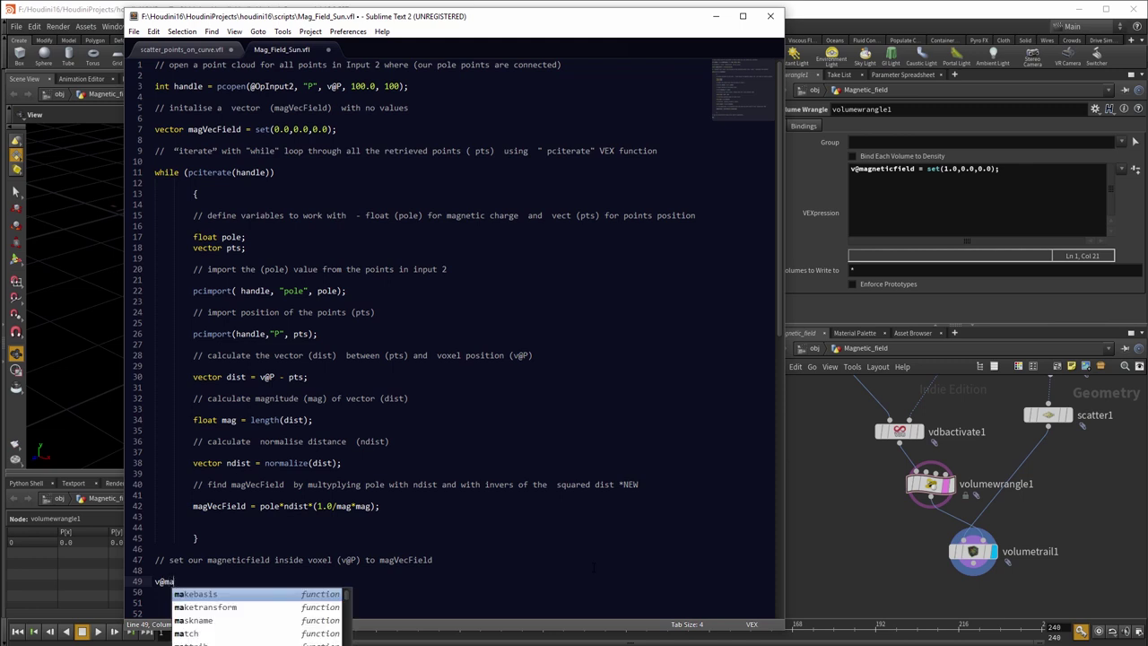
text(gneticfield )
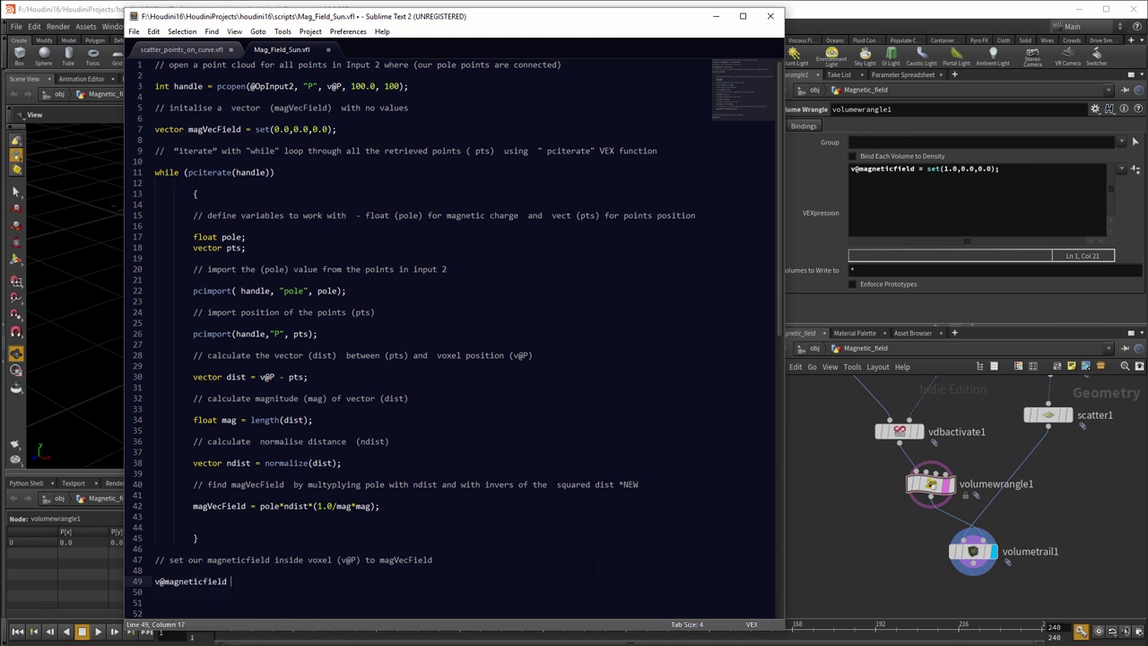
text(= magVecField;)
key(Up)
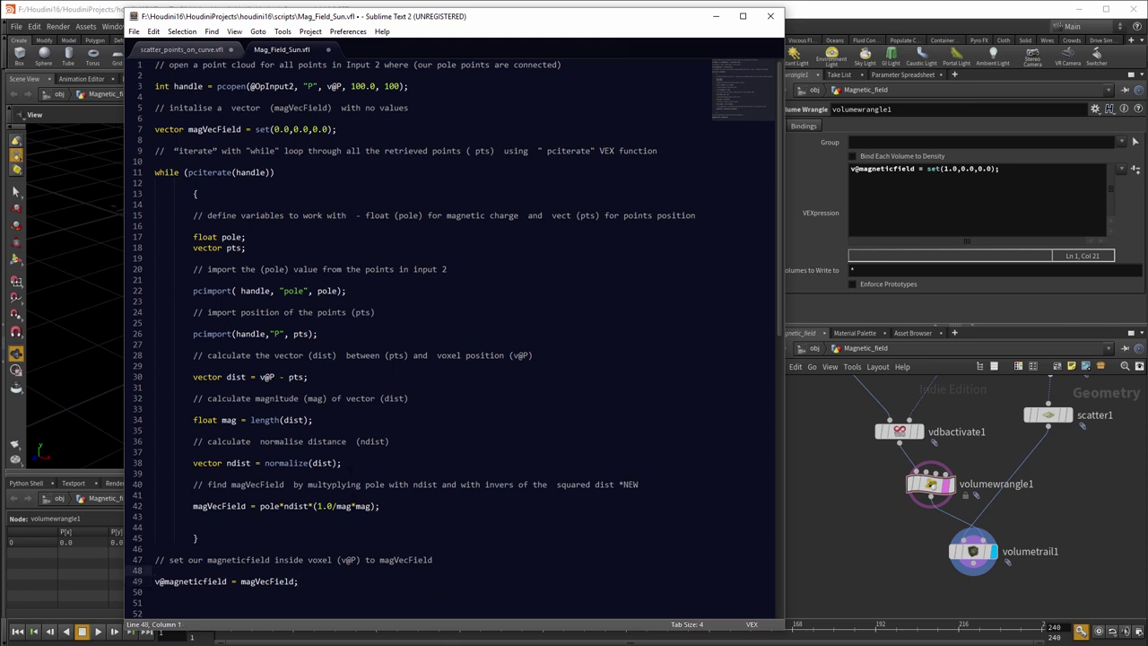
Change line 42 to accumulate with += and copy the whole script.
click(251, 505)
text(+)
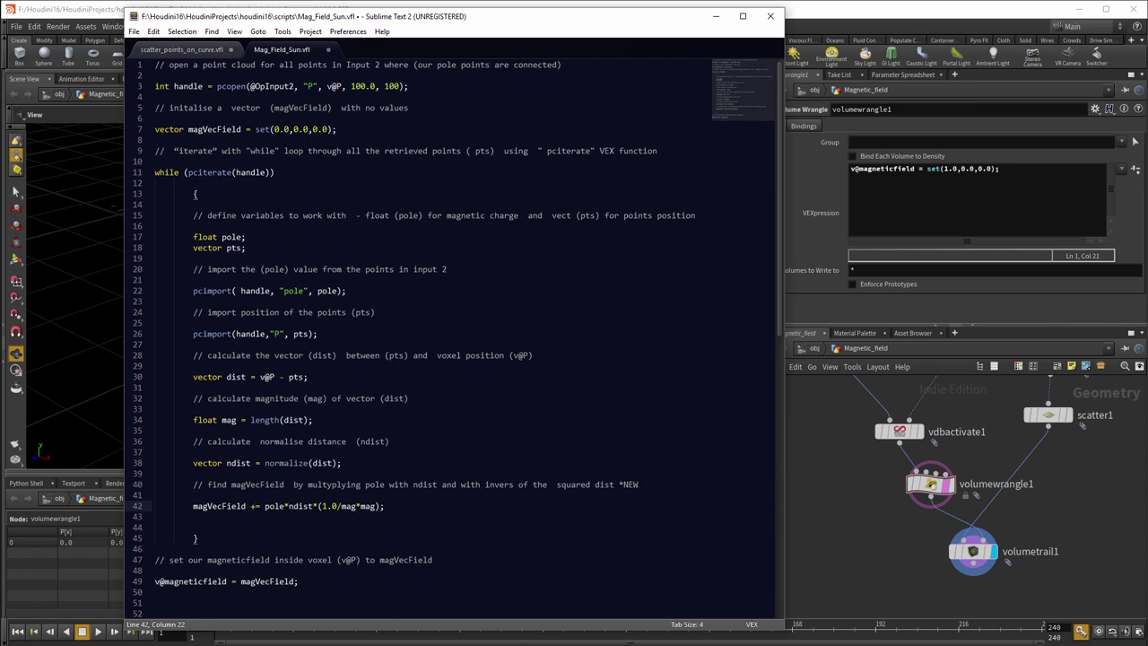
key(End)
key(alt+Tab)
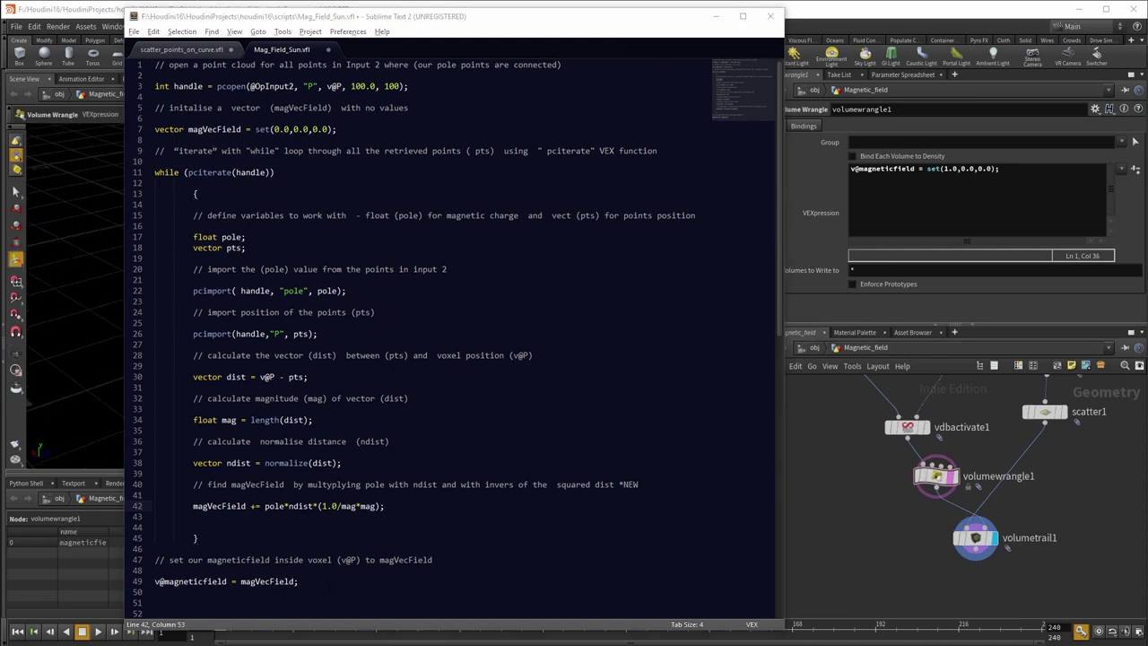
key(alt+Tab)
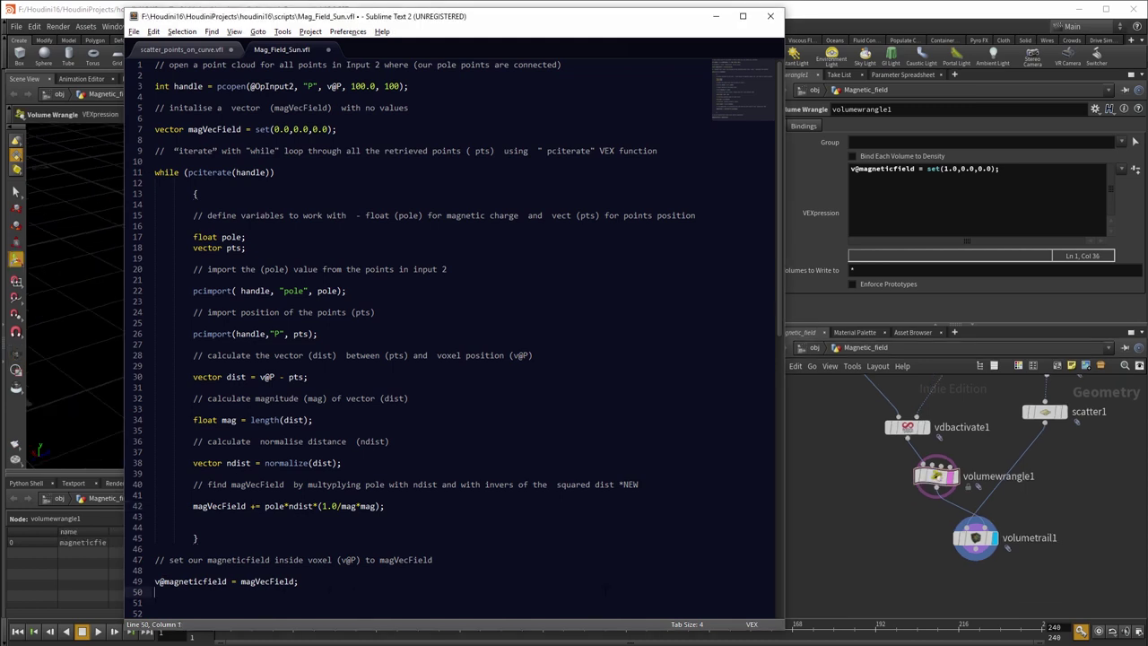
click(362, 506)
click(265, 508)
key(ctrl+a)
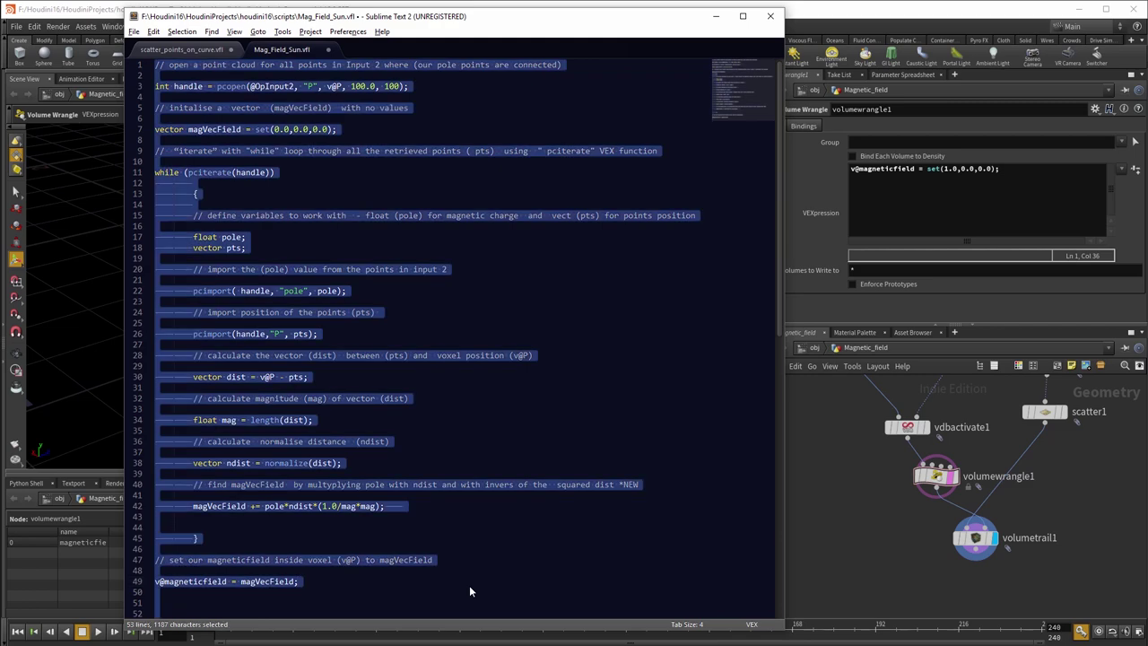
key(ctrl+c)
Replace volumewrangle1's VEXpression with the pasted magnetic field script.
click(894, 215)
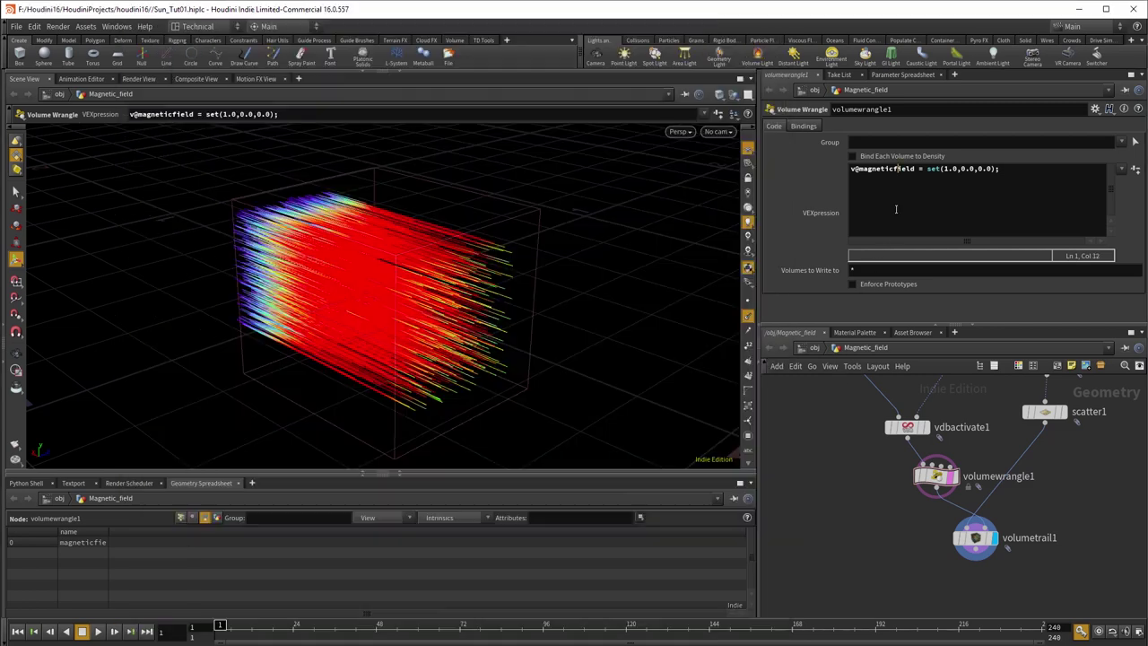
key(ctrl+a)
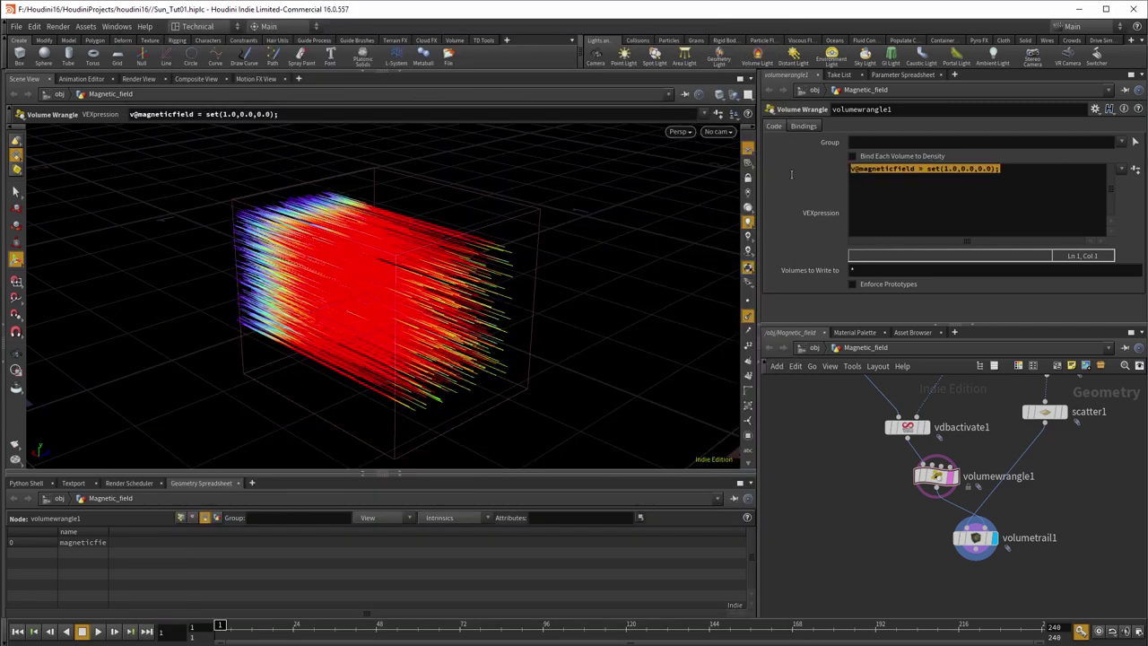
key(BackSpace)
key(ctrl+v)
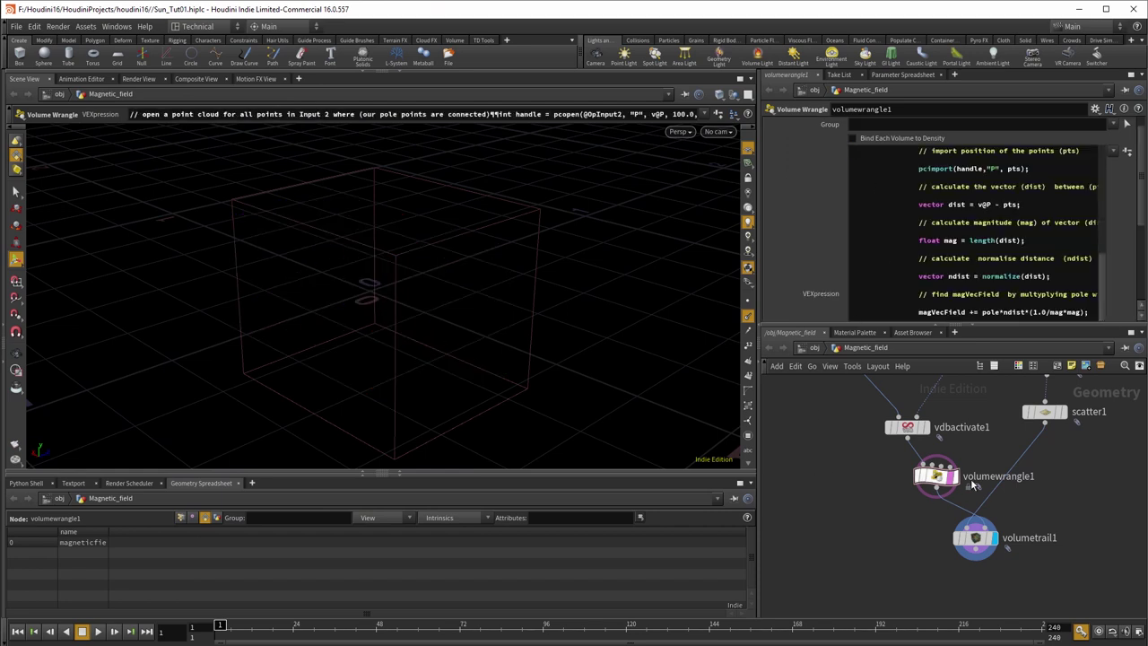
Wire bound1's output into volumewrangle1's input.
middle_drag(992, 429, 968, 530)
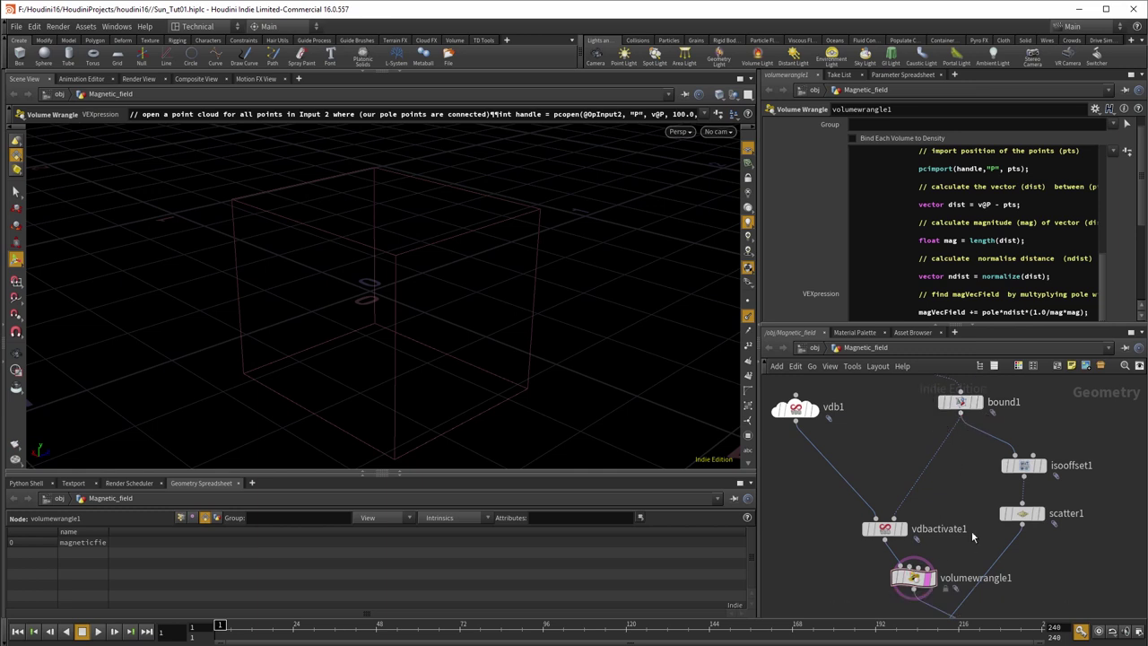
scroll(988, 240, up, 2)
scroll(989, 240, up, 2)
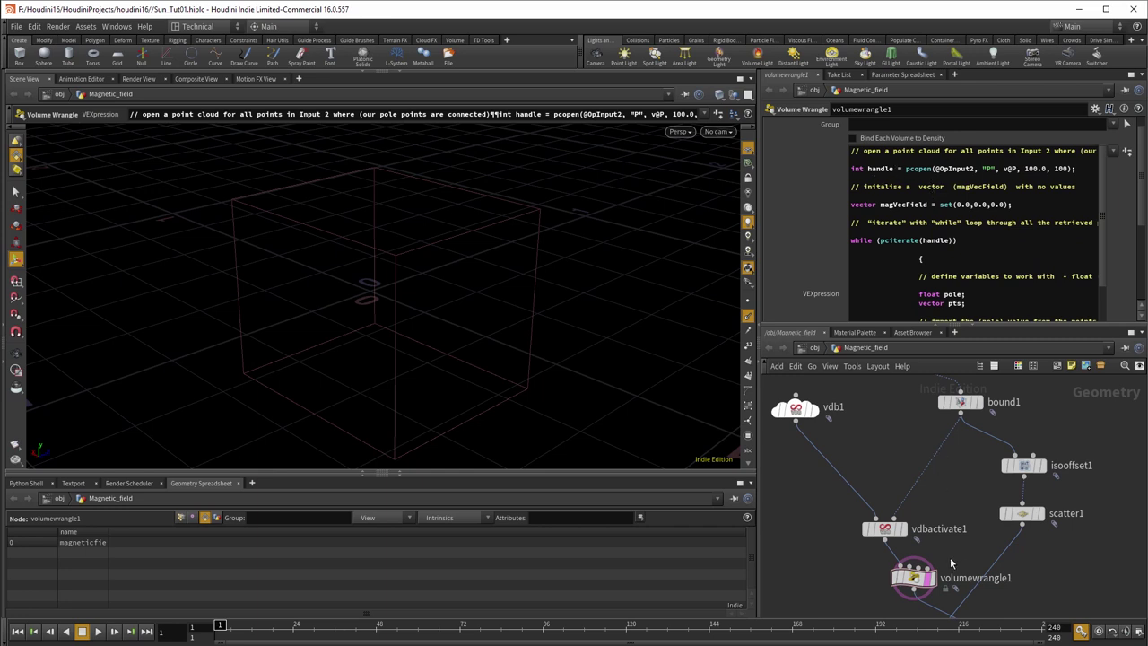
middle_drag(982, 550, 985, 534)
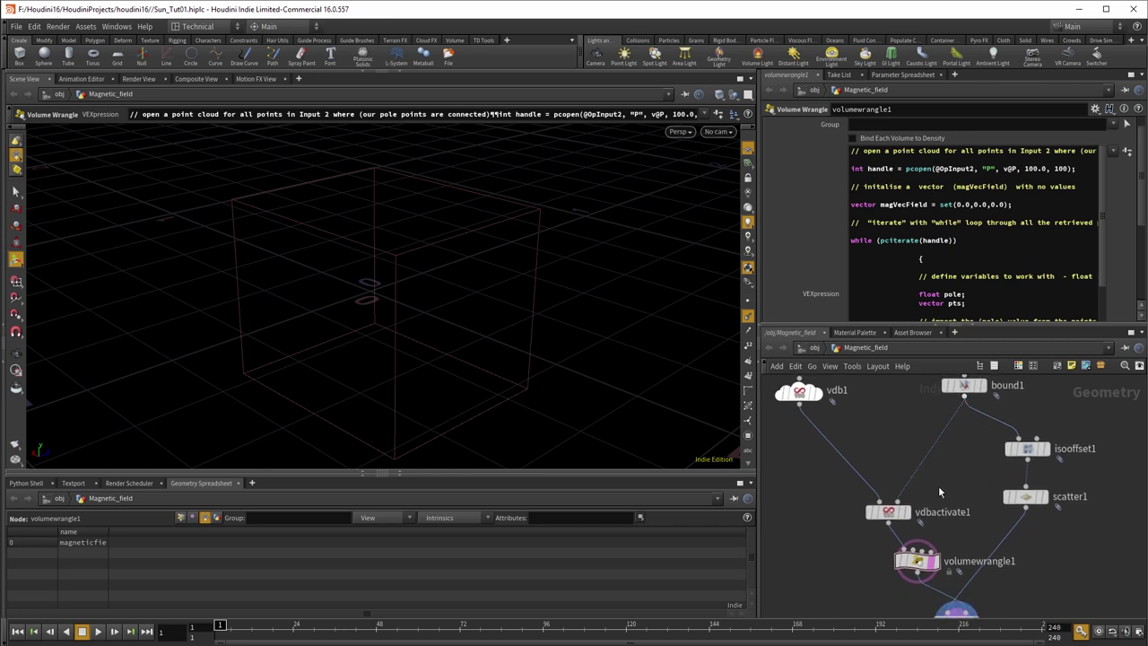
click(963, 400)
click(921, 546)
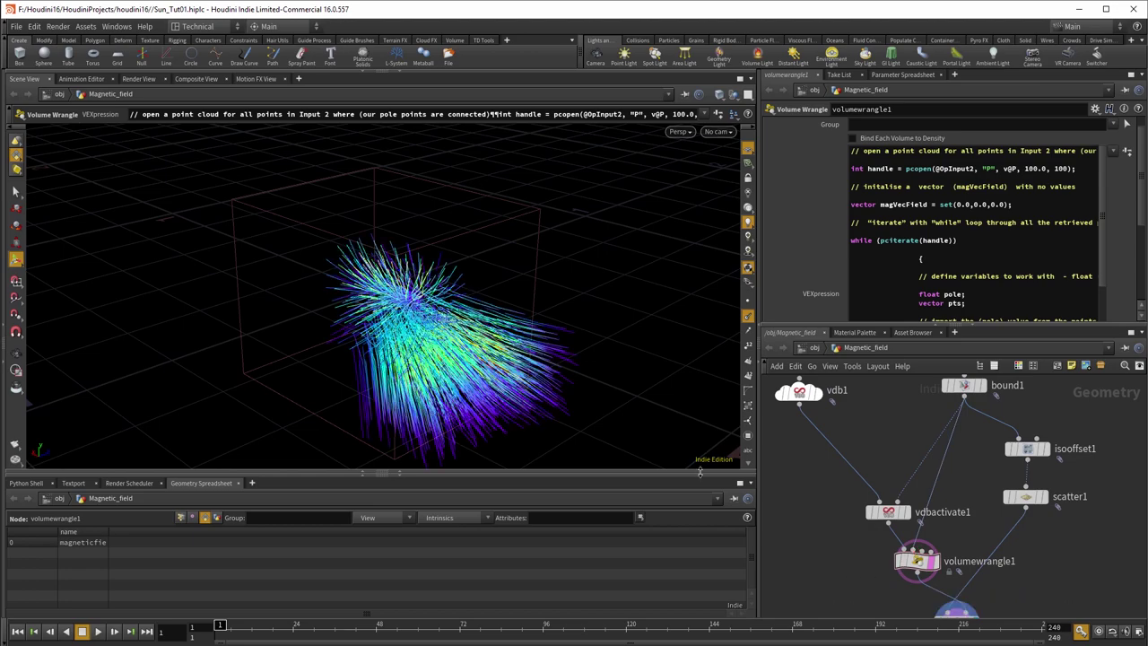
Tumble the viewport to view the field lines, then return to Mag_Field_Sun.vfl.
key(space)
drag(620, 410, 848, 533)
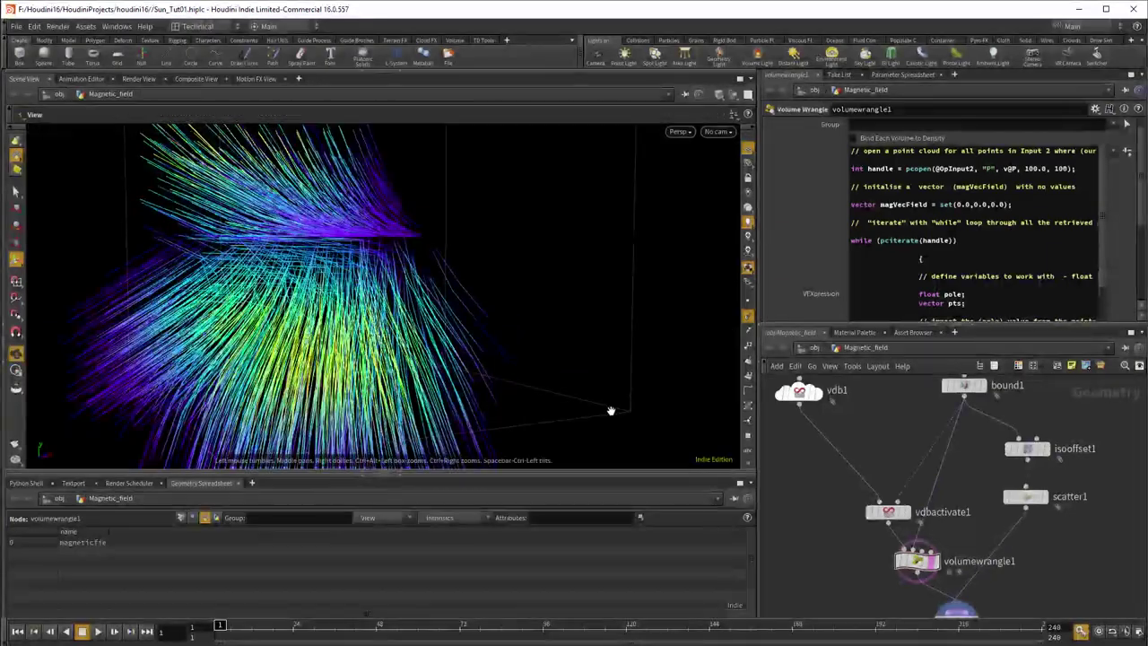
key(alt+Tab)
click(610, 411)
Wrap mag*mag in parentheses on line 42 so it divides by (mag*mag).
click(604, 379)
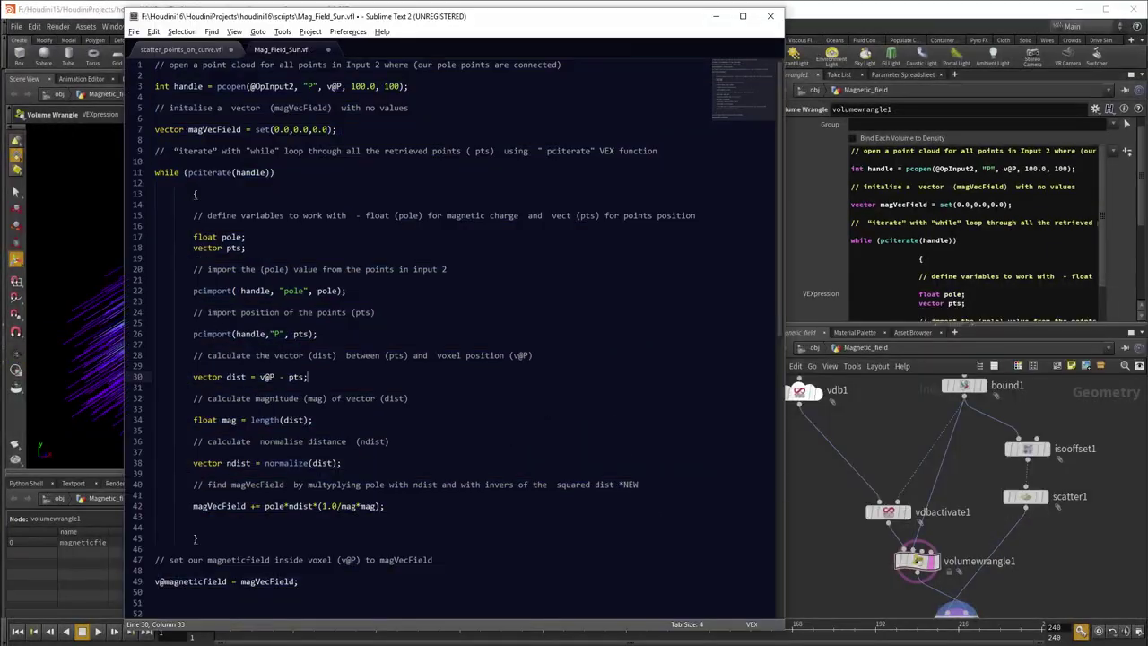
scroll(605, 382, down, 2)
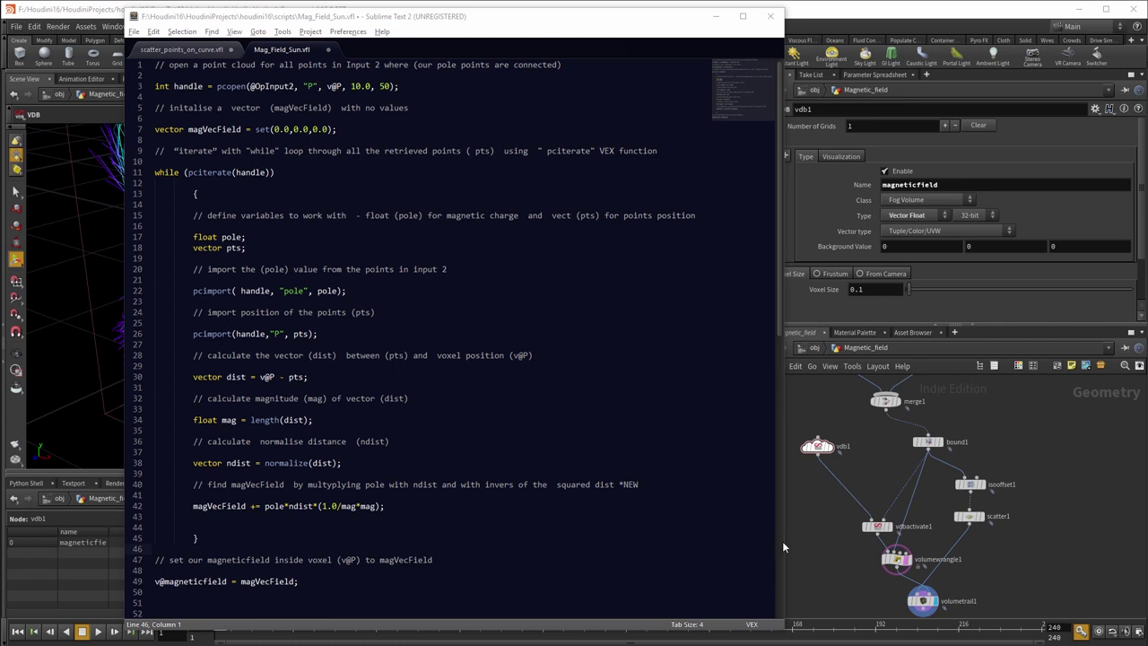
click(709, 481)
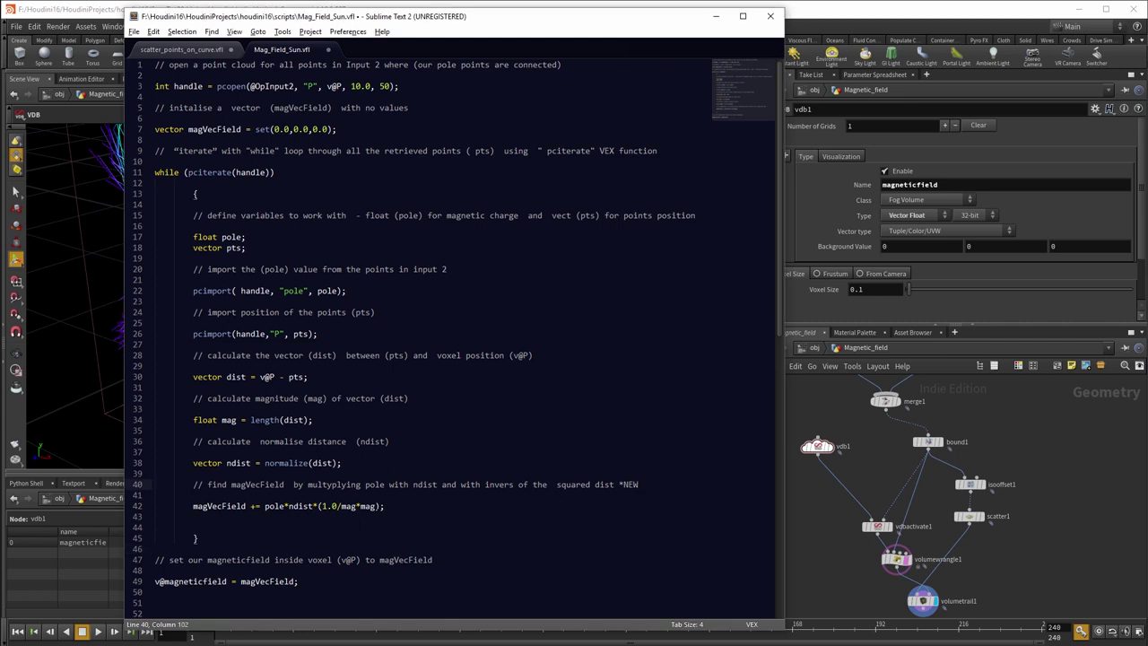
click(340, 506)
text(()
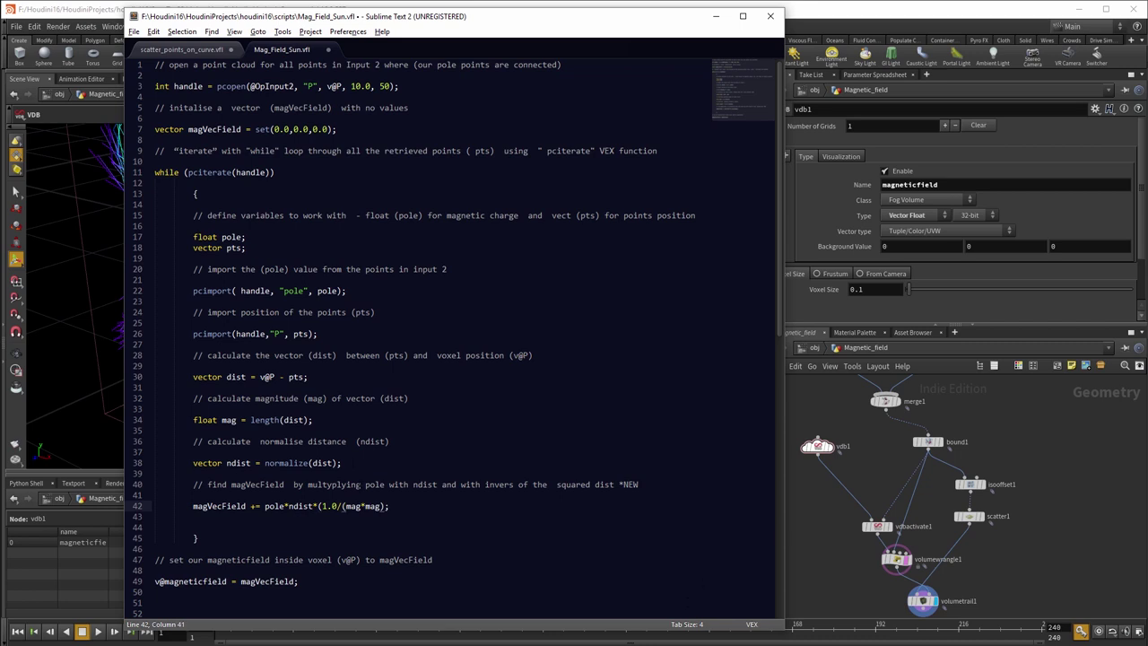
click(381, 506)
text())
Copy the whole script and return to volumewrangle1's code in Houdini.
click(154, 527)
click(180, 603)
key(ctrl+a)
key(ctrl+c)
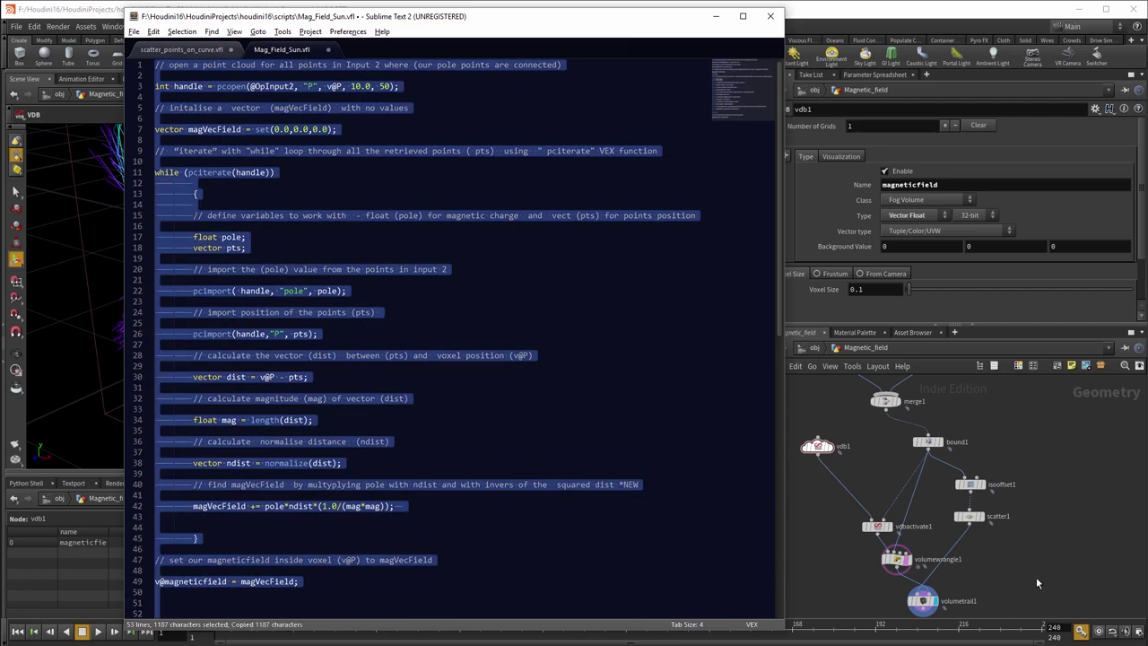
click(1035, 576)
click(896, 560)
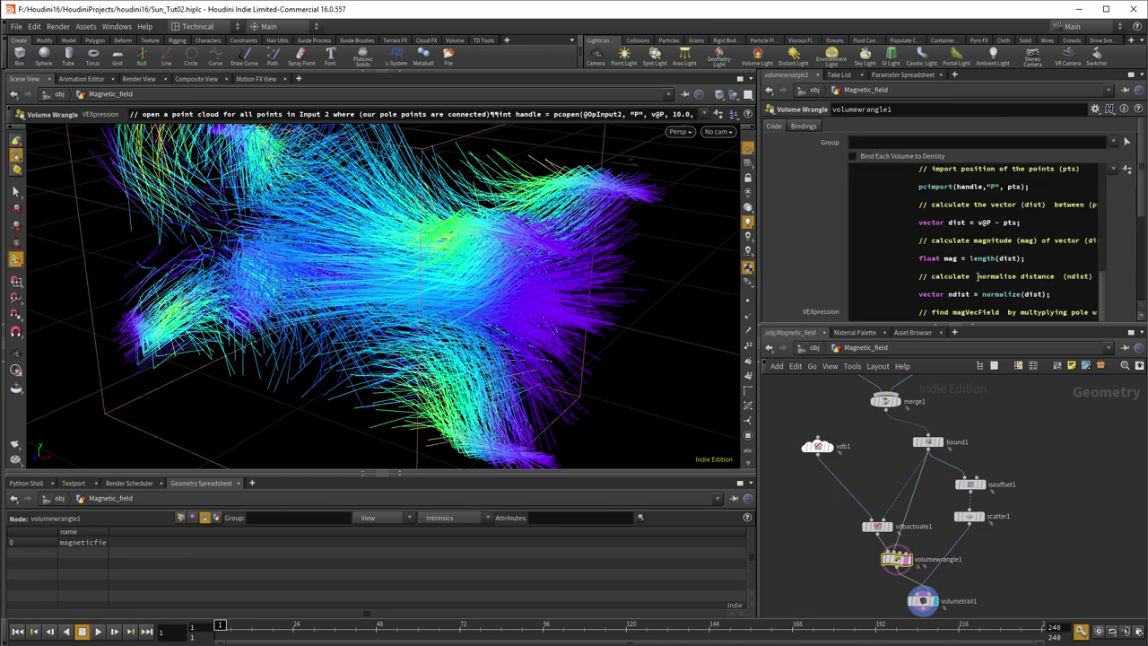
Replace volumewrangle1's VEX code with the newly copied script.
key(ctrl+a)
key(Delete)
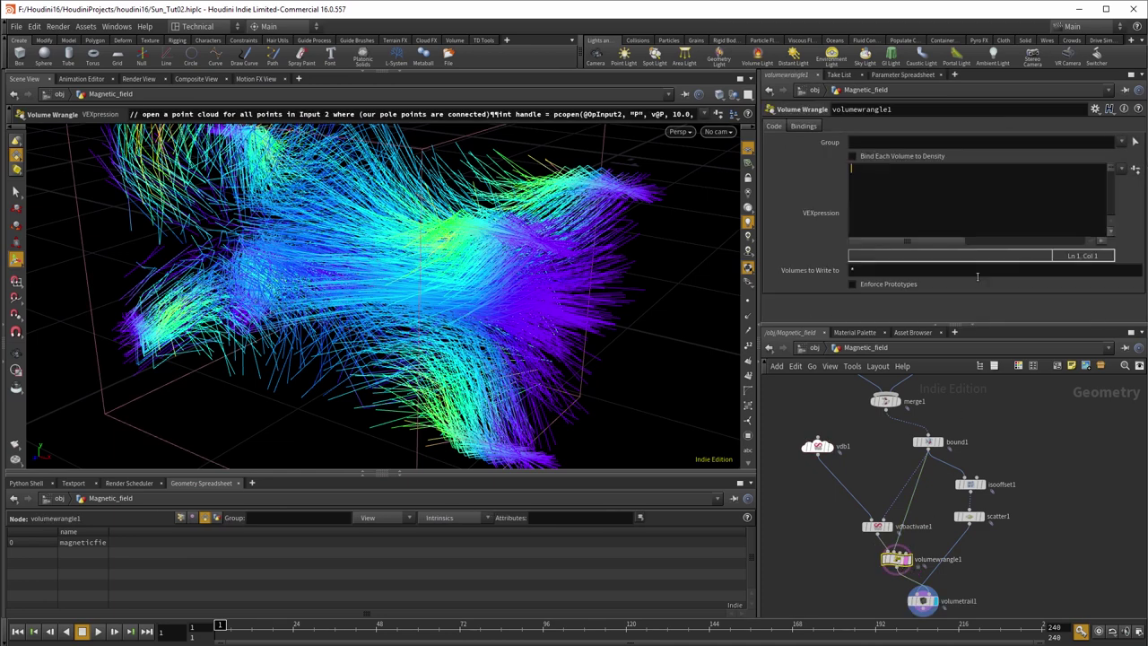
key(ctrl+v)
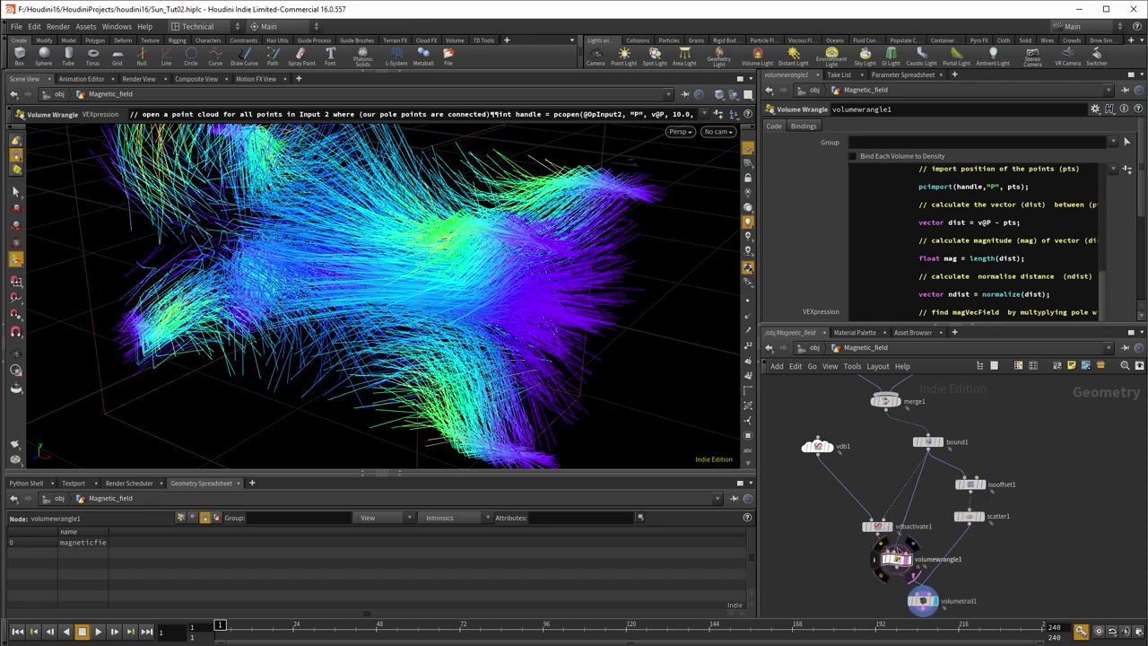
Cut the bound1 wire and connect merge1 into volumewrangle1 instead.
key(y)
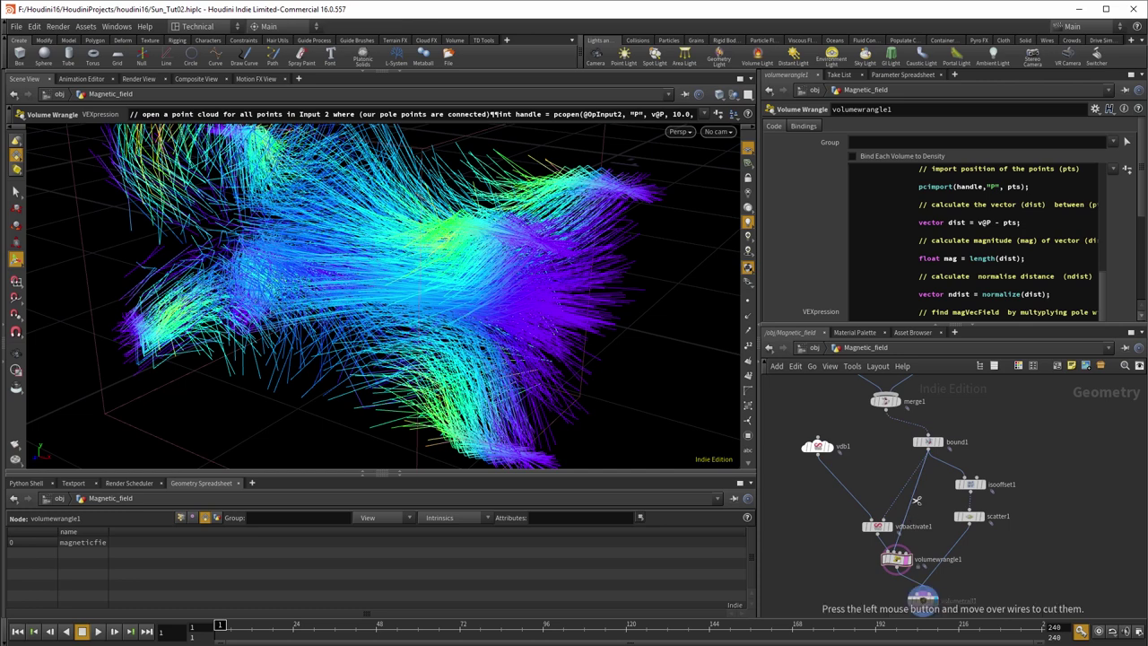
drag(911, 517, 900, 506)
click(887, 412)
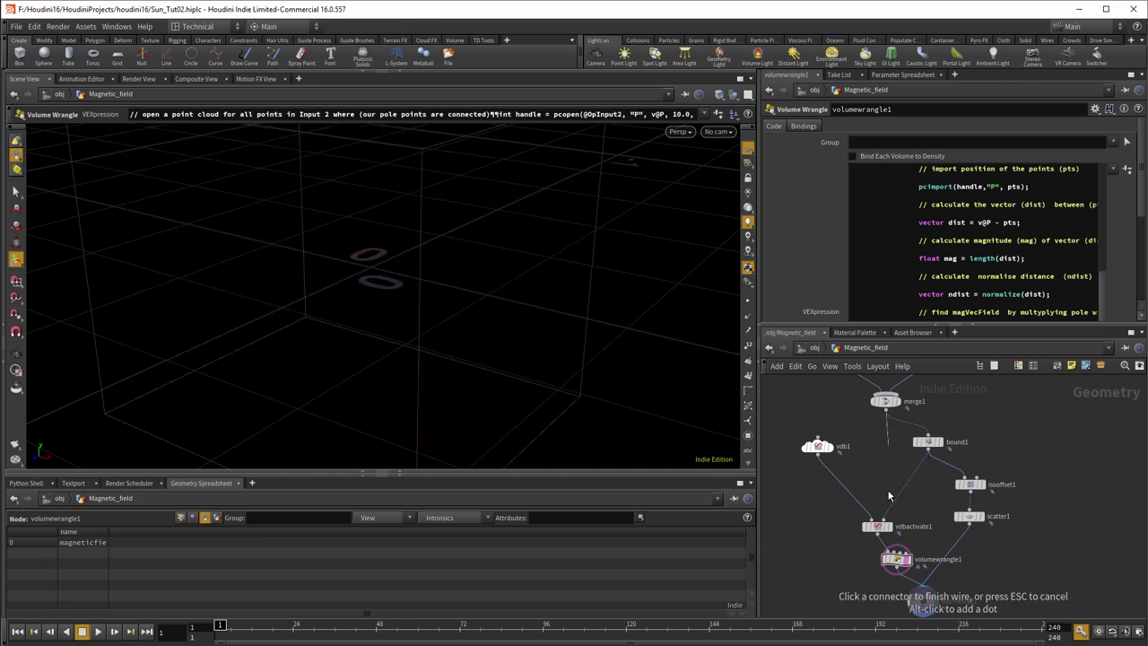
click(893, 554)
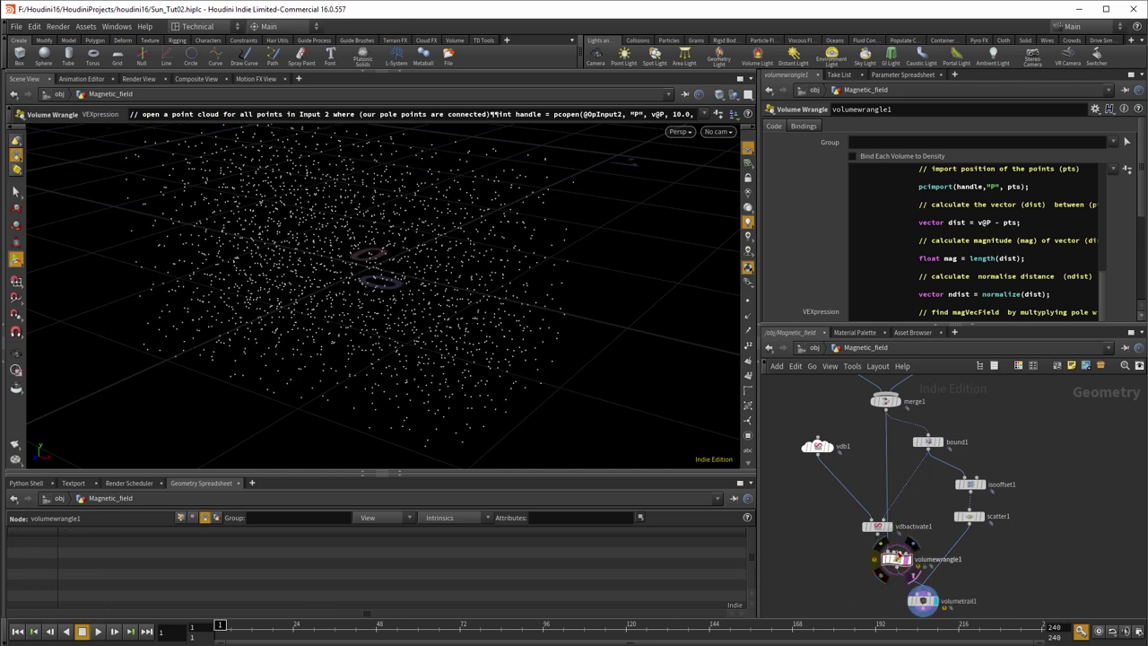
click(893, 554)
click(890, 413)
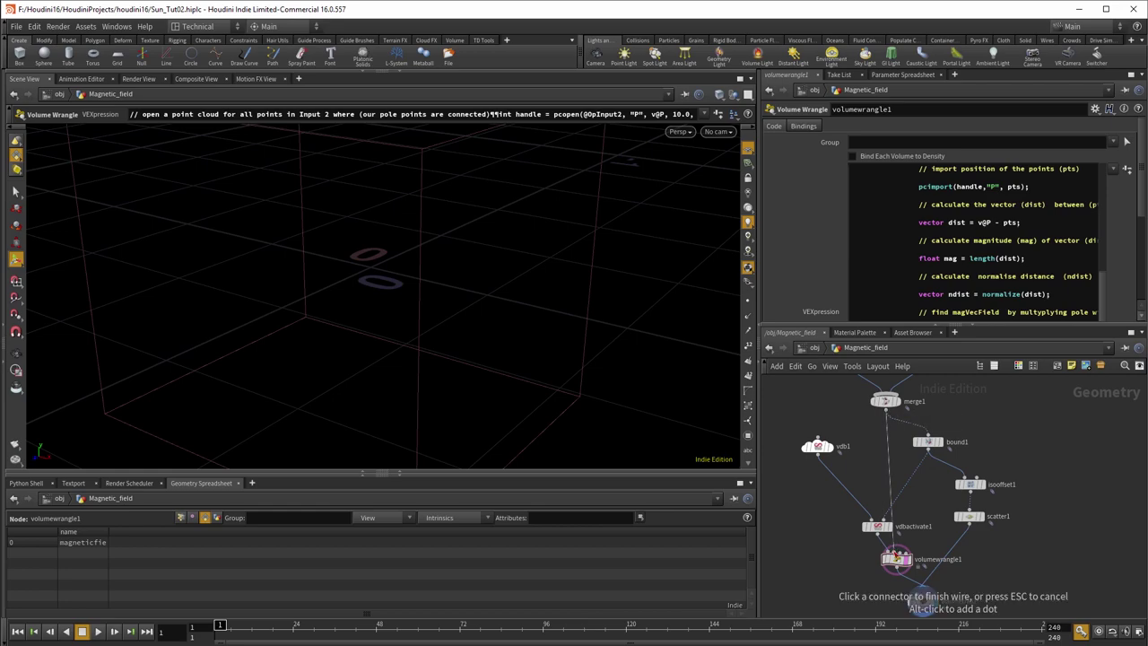
click(893, 552)
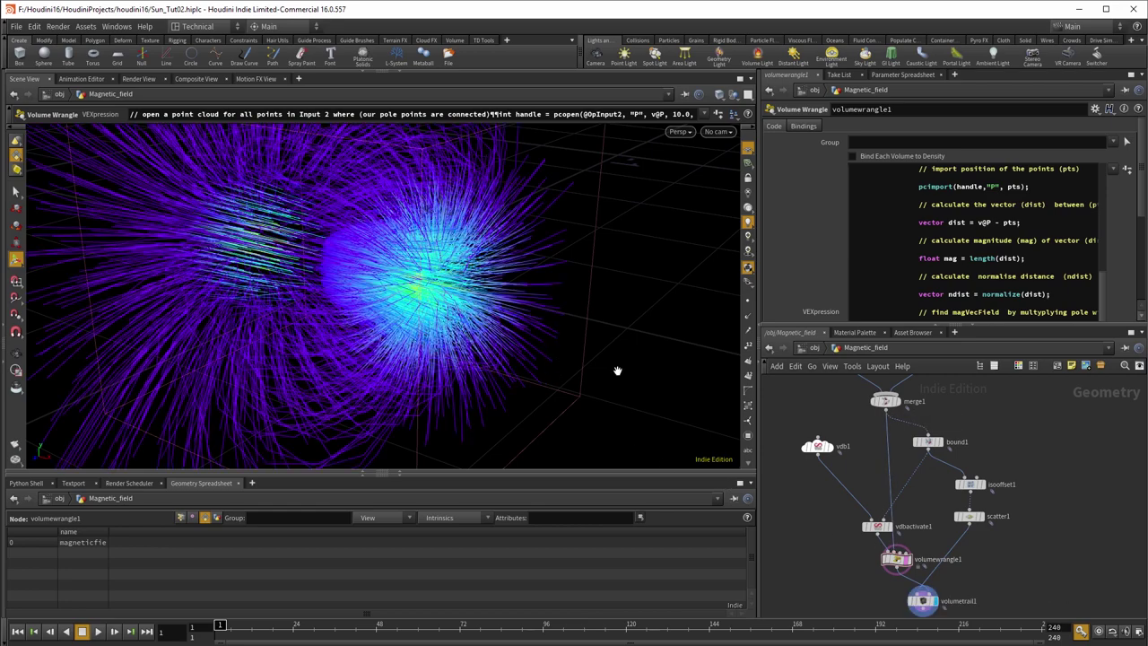
Orbit the viewport to inspect field lines looping between the two poles.
key(Escape)
mouse_move(615, 372)
mouse_down()
mouse_move(688, 345)
mouse_move(559, 357)
mouse_move(637, 372)
mouse_move(616, 384)
mouse_up()
key(Return)
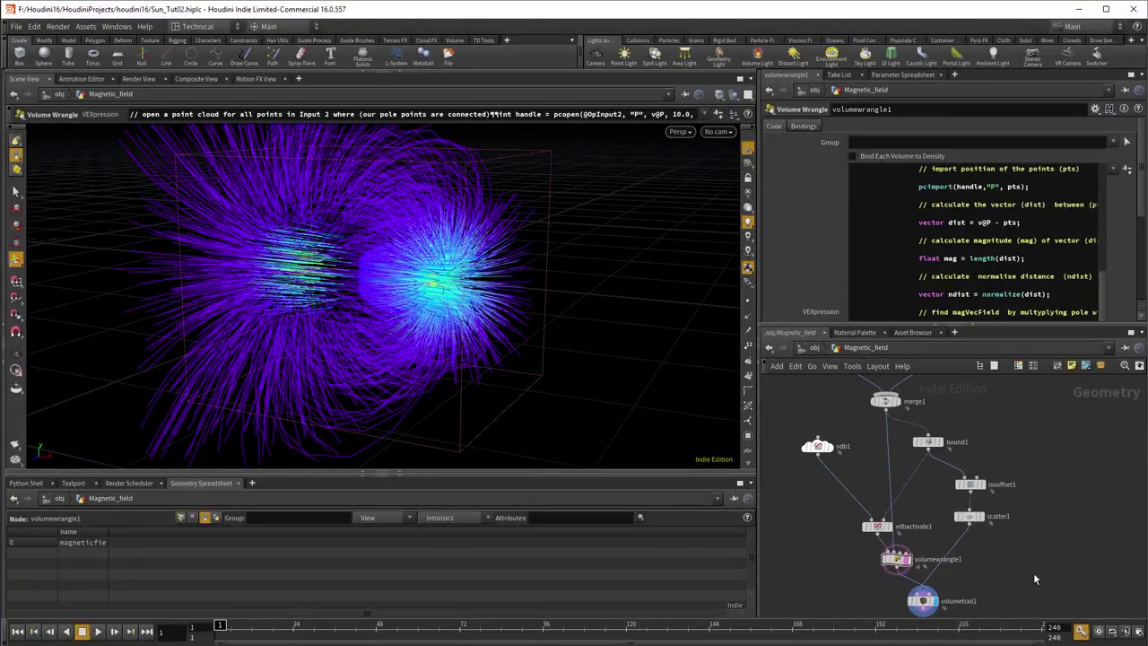
drag(443, 351, 484, 377)
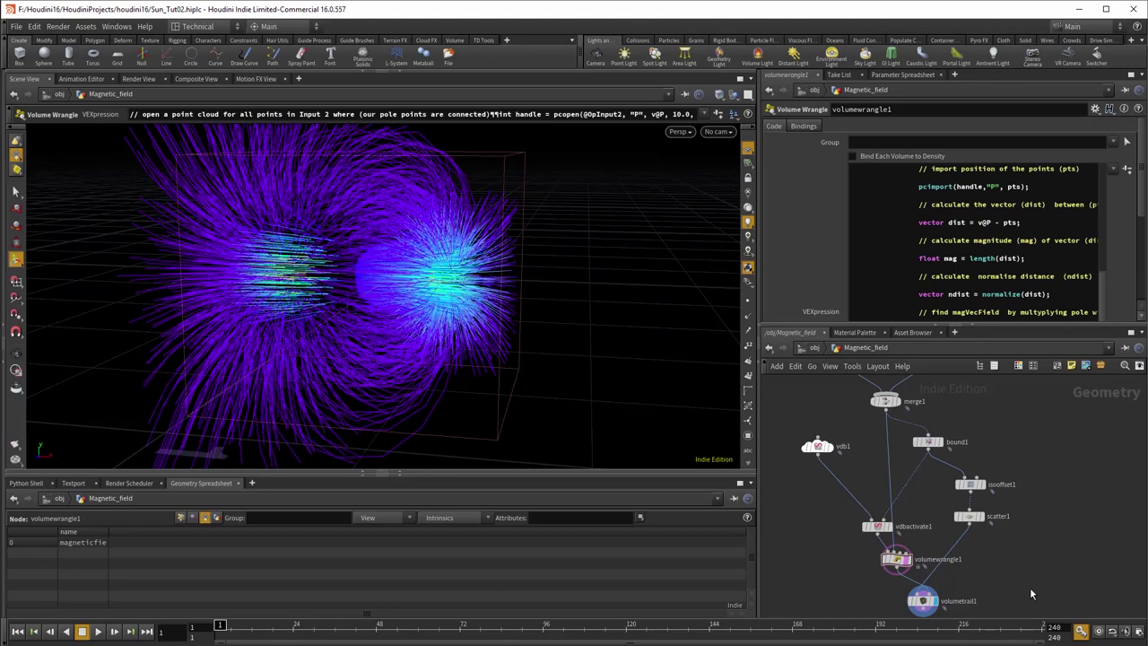
Set vdb1's vector type to Displacement/Velocity/Acceleration.
click(818, 448)
click(912, 236)
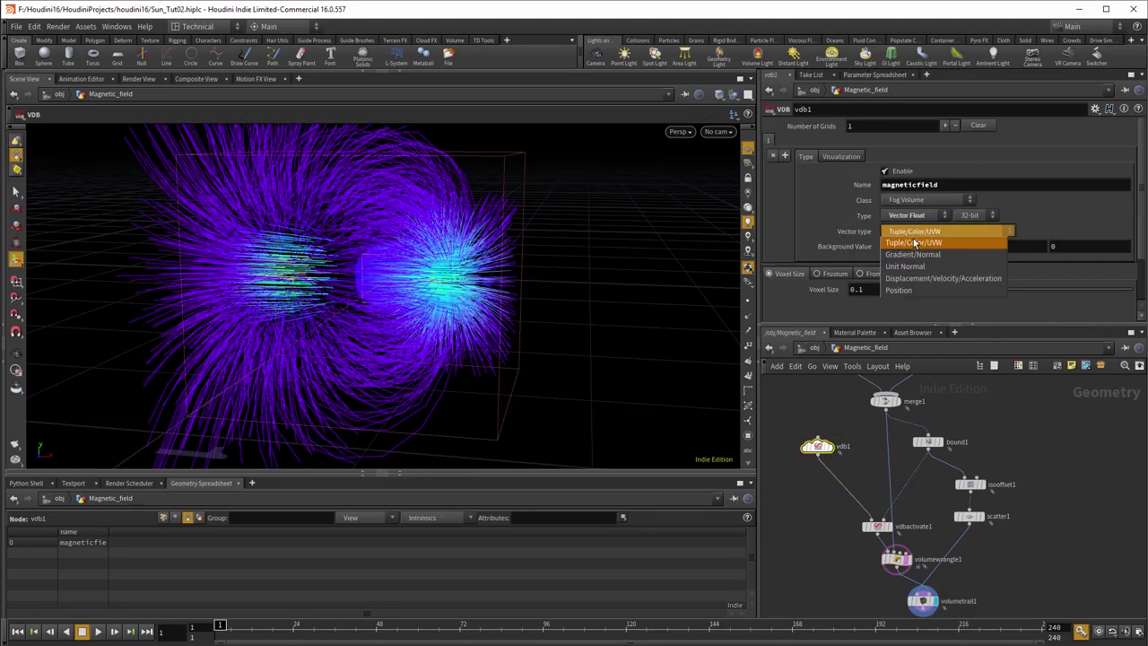
click(939, 279)
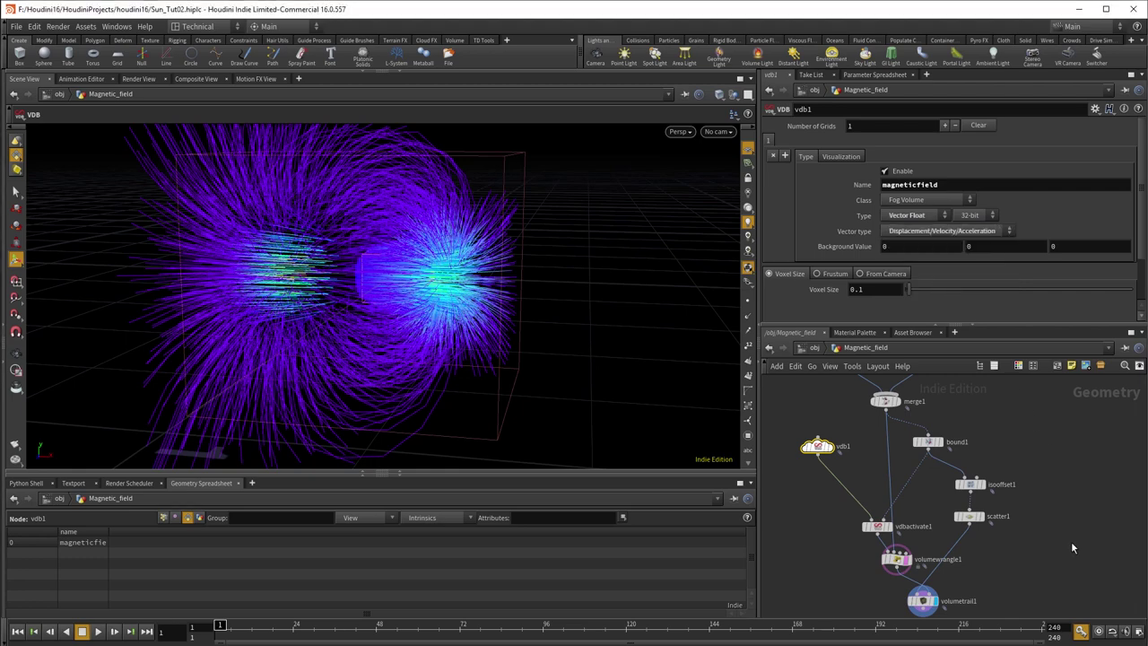
scroll(1069, 537, up, 3)
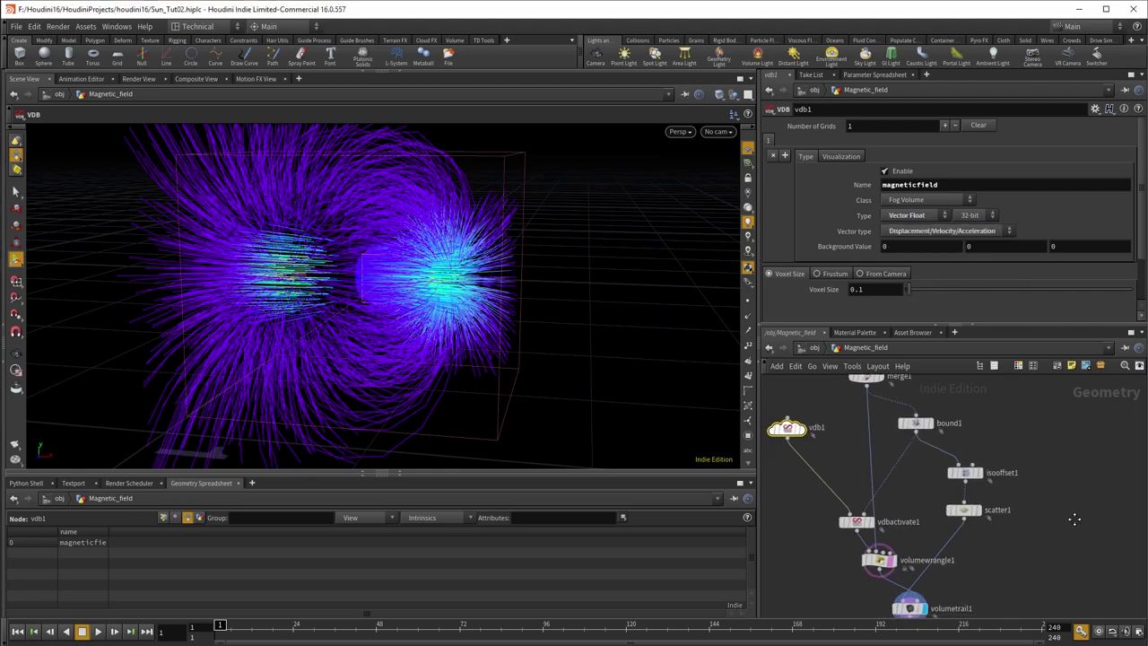
Set vdbactivate1's Value to 0.
click(858, 520)
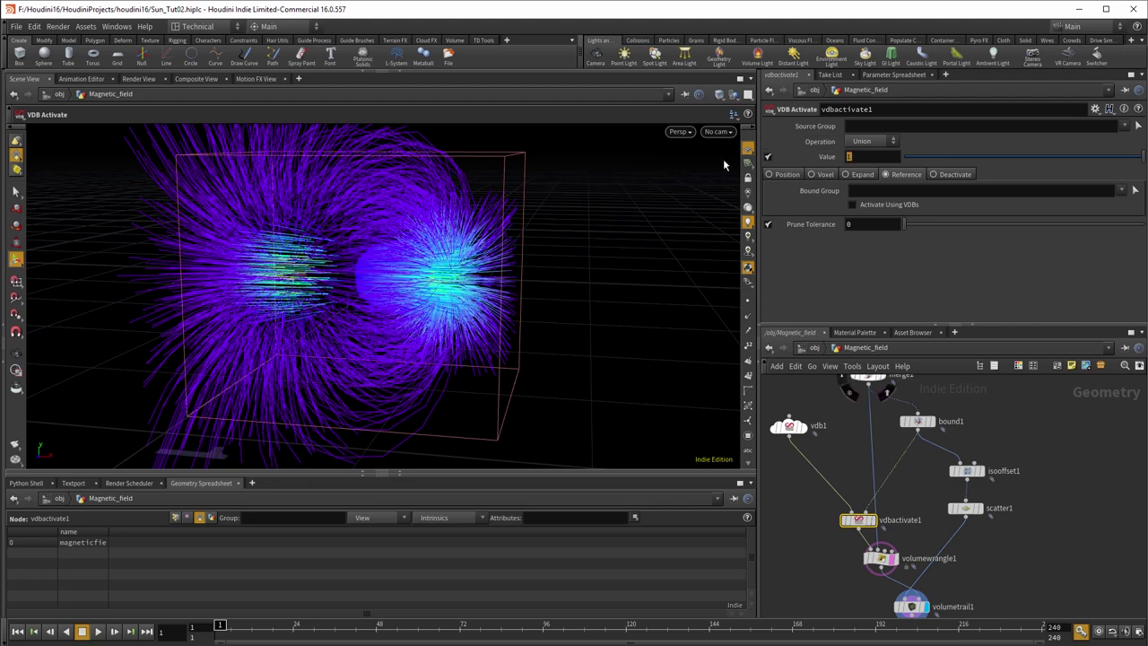
text(0)
key(Return)
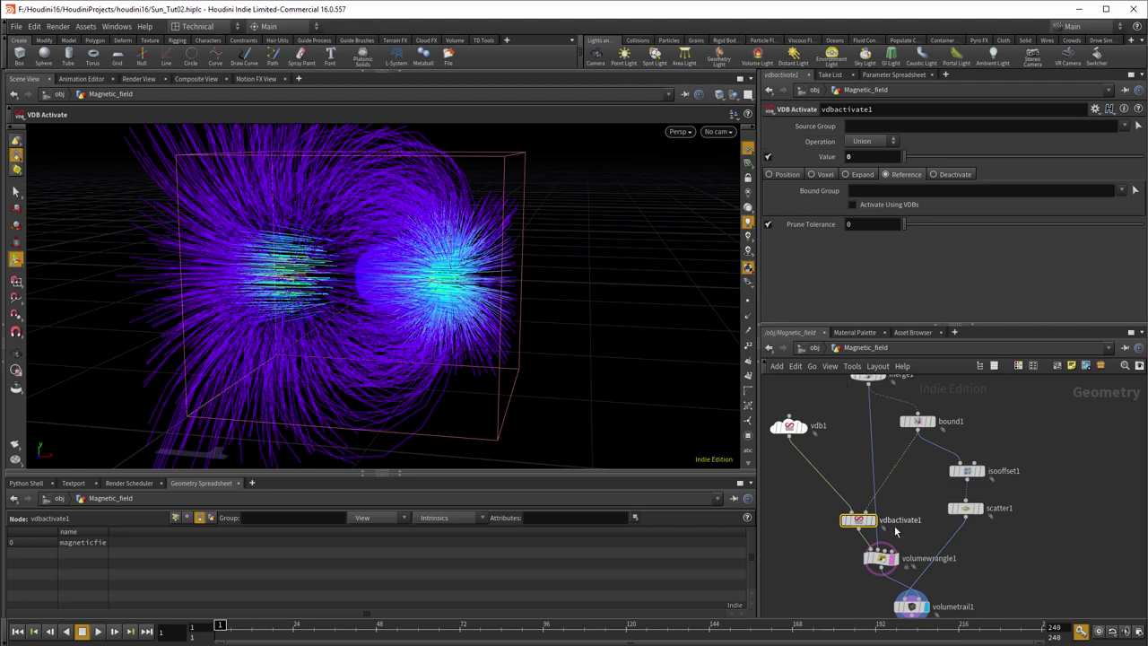
Set volumetrail1's colour Ramp to Black Body.
middle_drag(992, 537, 1017, 564)
scroll(1017, 564, up, 2)
scroll(1024, 556, down, 2)
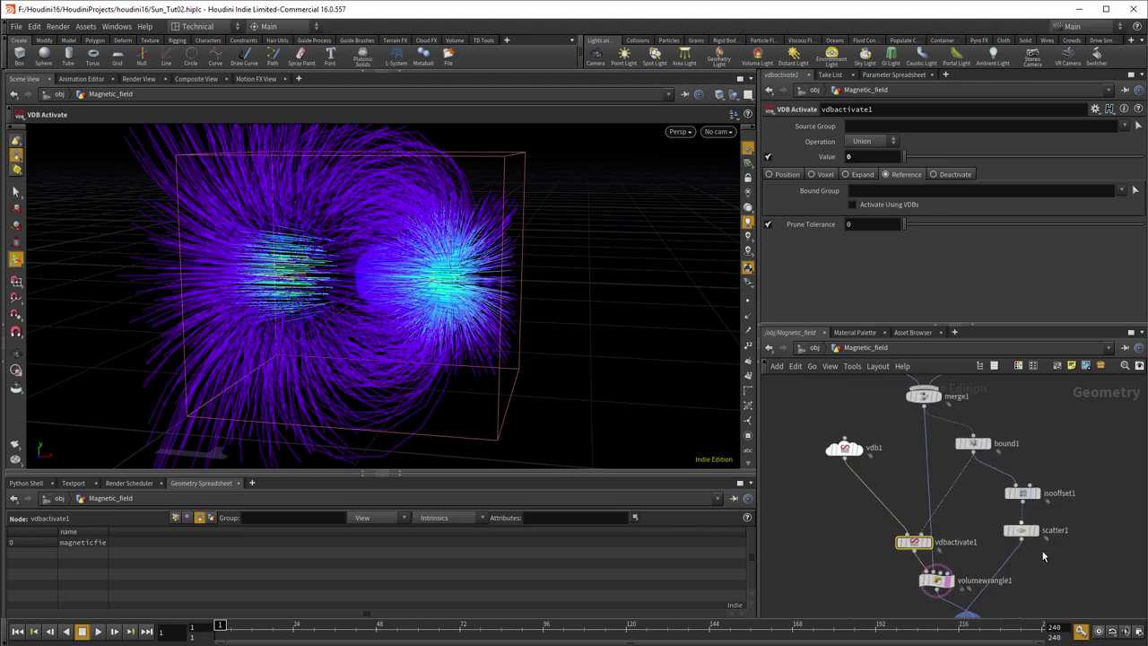
middle_drag(1017, 522, 958, 393)
click(903, 507)
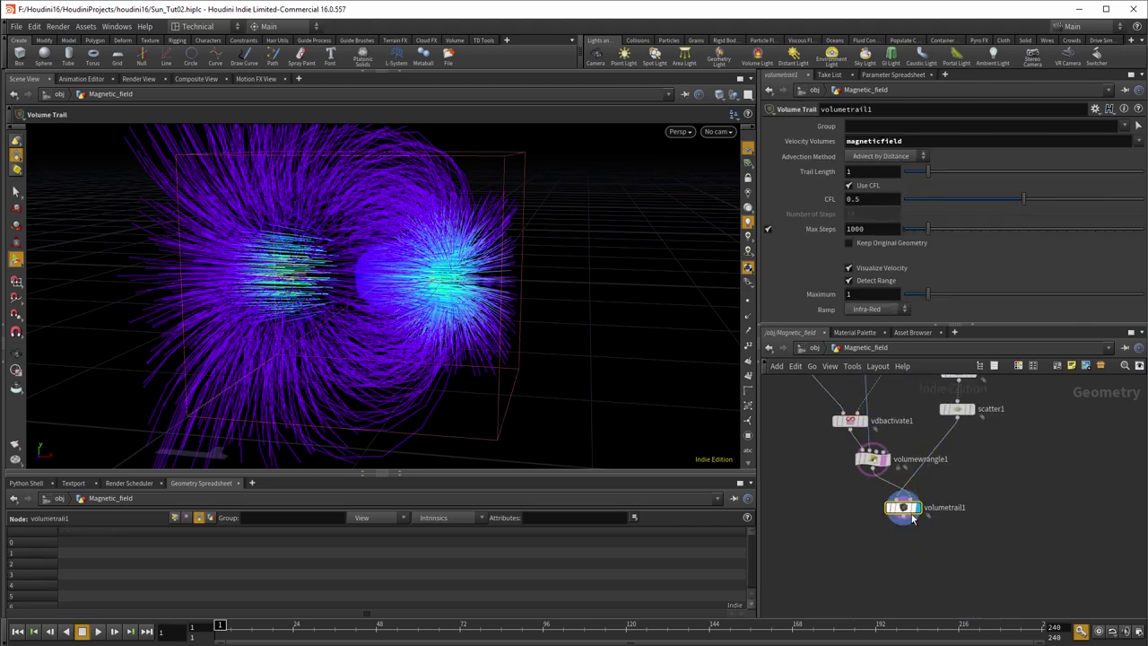
click(870, 310)
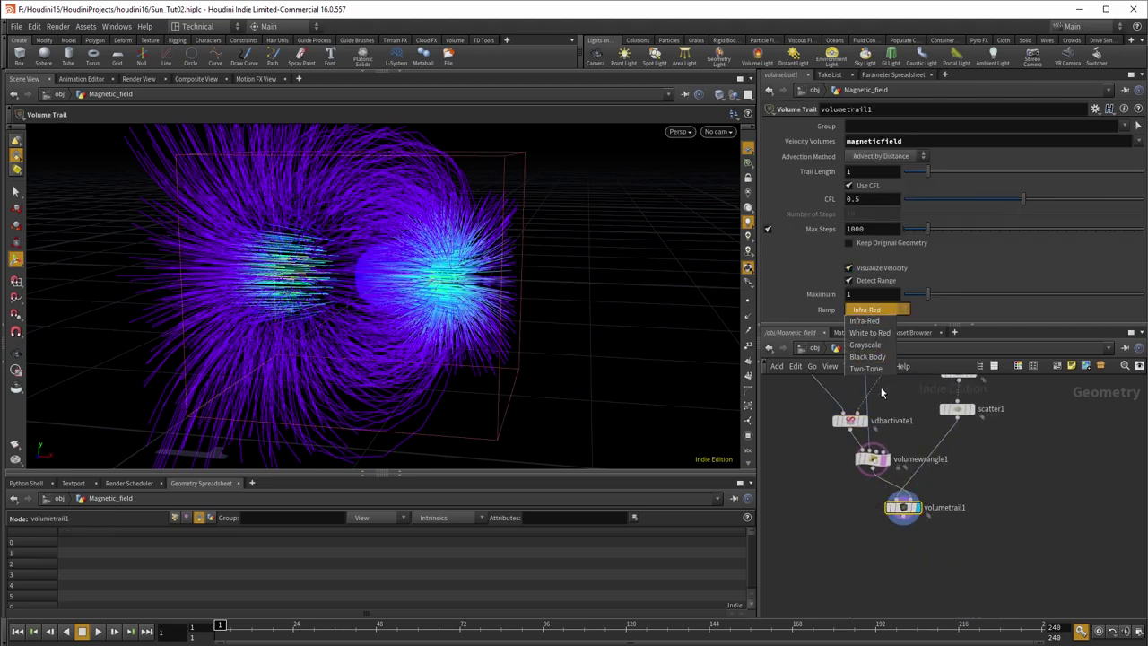
click(868, 357)
Orbit around the red trails, then pan the network to the pole-building nodes.
key(Escape)
drag(566, 361, 584, 356)
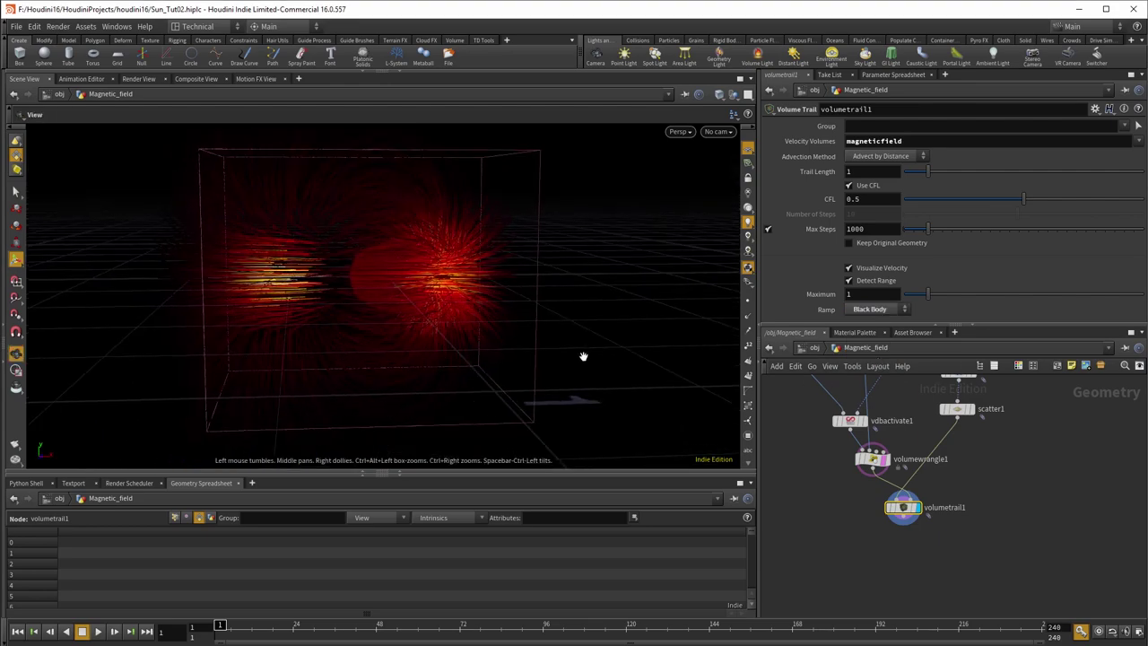
right_drag(583, 355, 786, 366)
drag(538, 364, 443, 320)
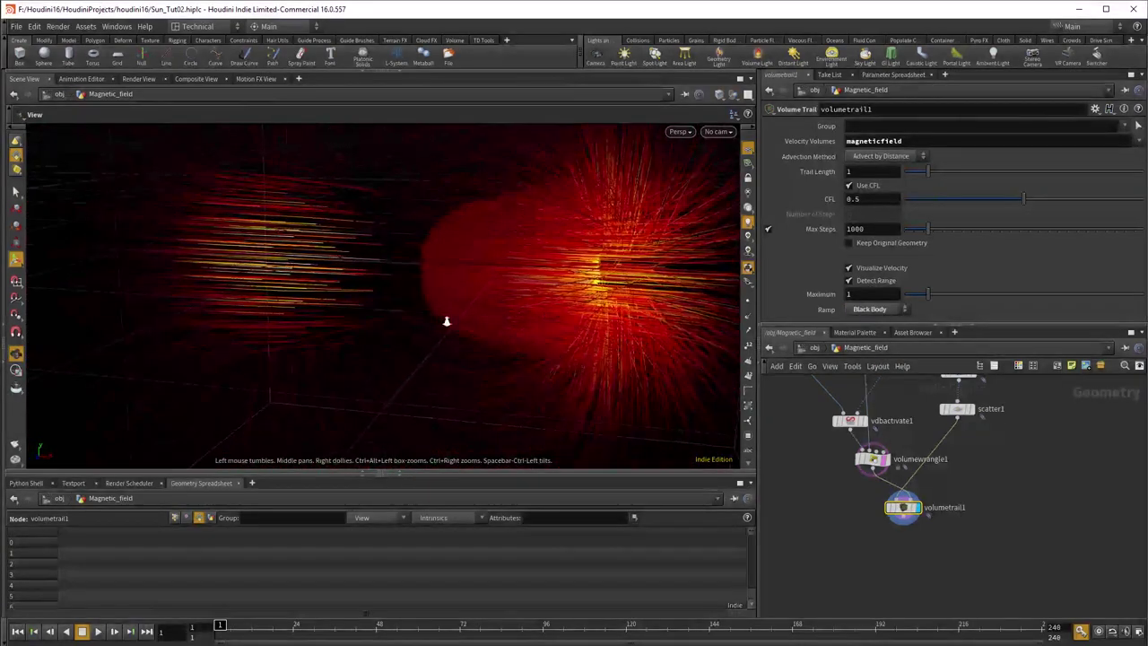
scroll(439, 327, down, 3)
scroll(438, 333, down, 6)
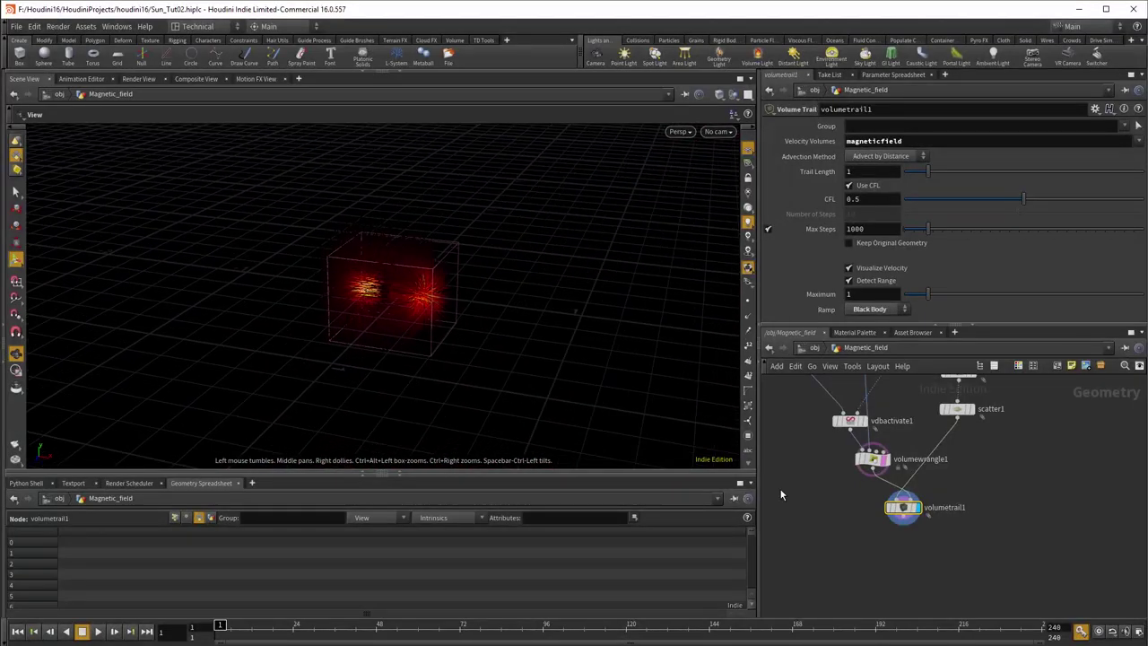
middle_drag(1043, 597, 1067, 644)
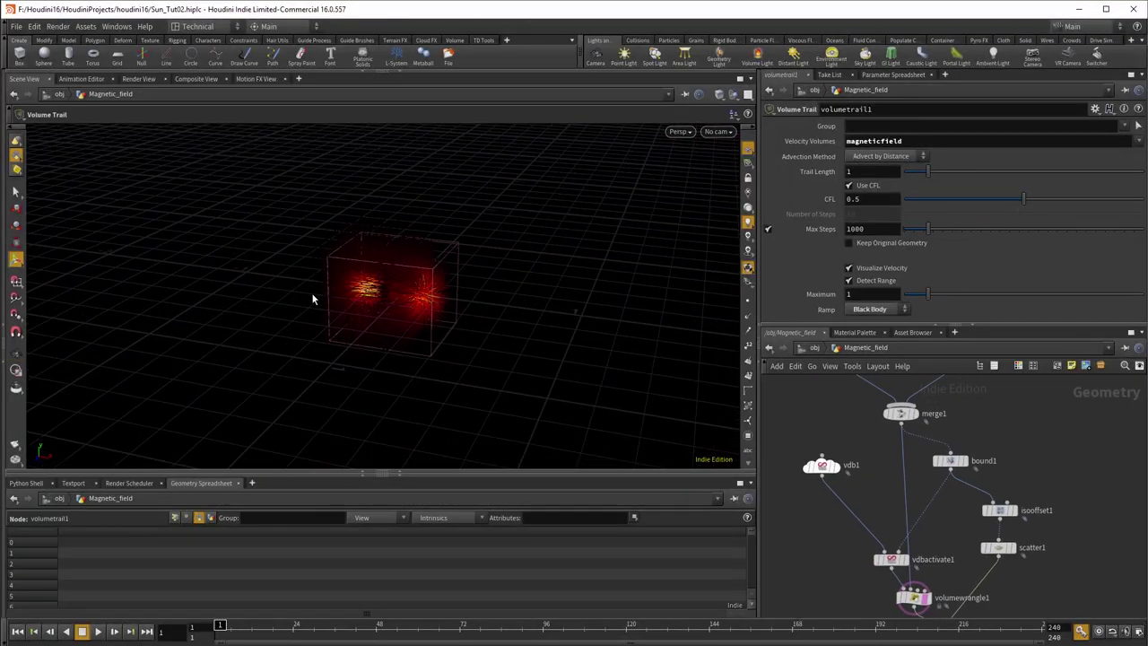
middle_drag(995, 430, 1014, 605)
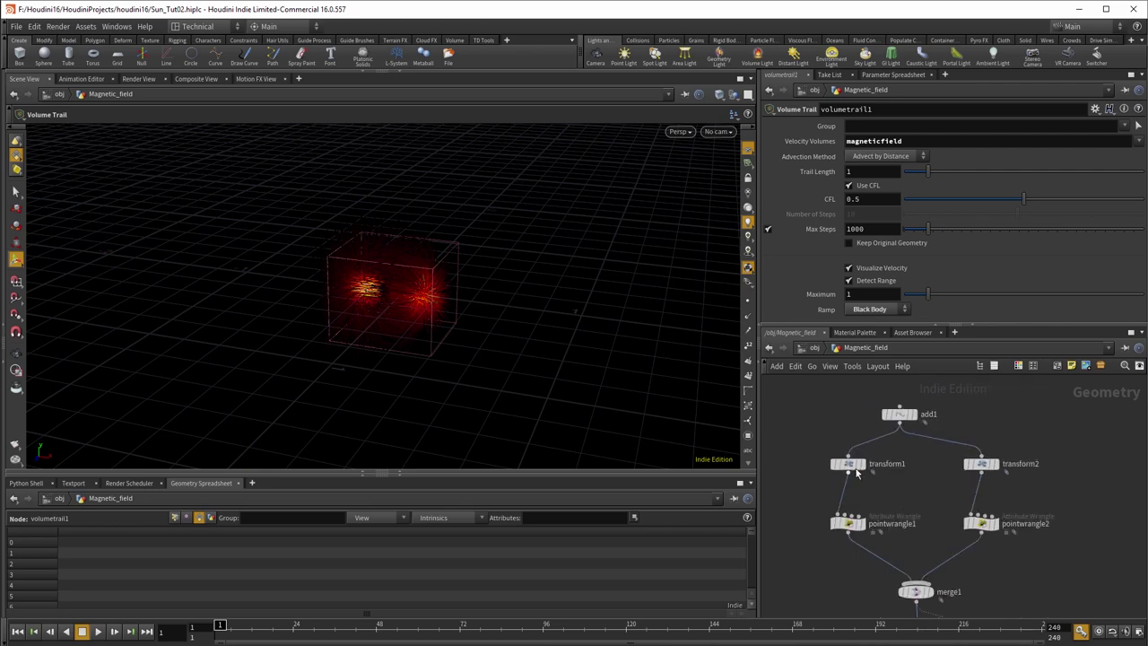
Move the first pole's transform left and the second pole's transform right.
click(849, 527)
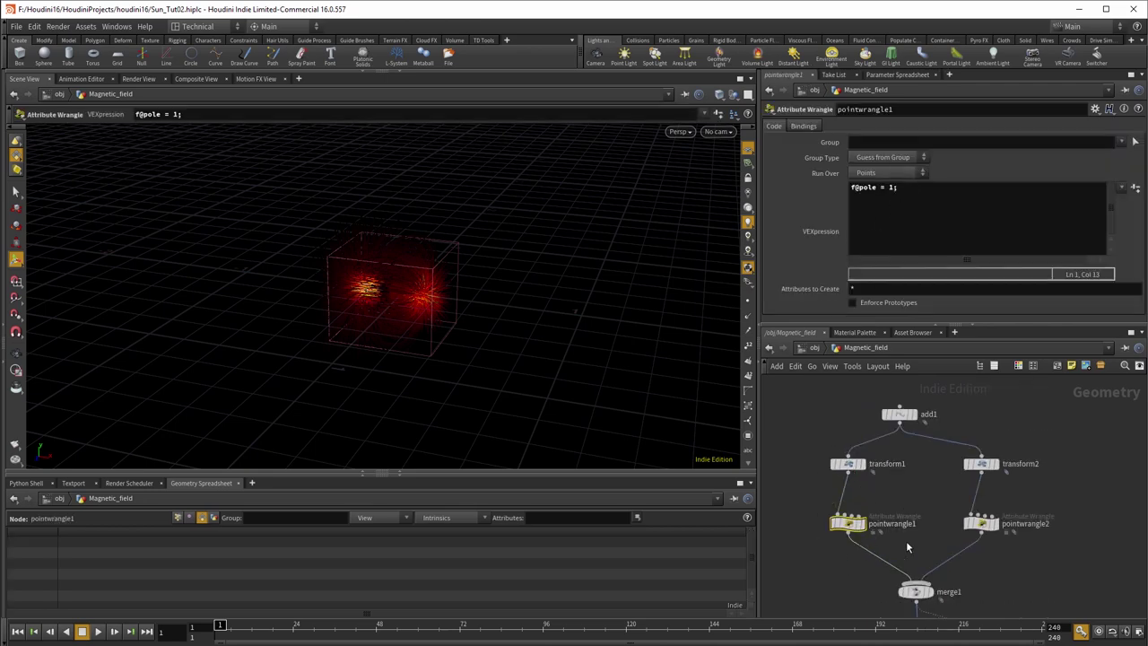
click(847, 464)
drag(401, 299, 263, 282)
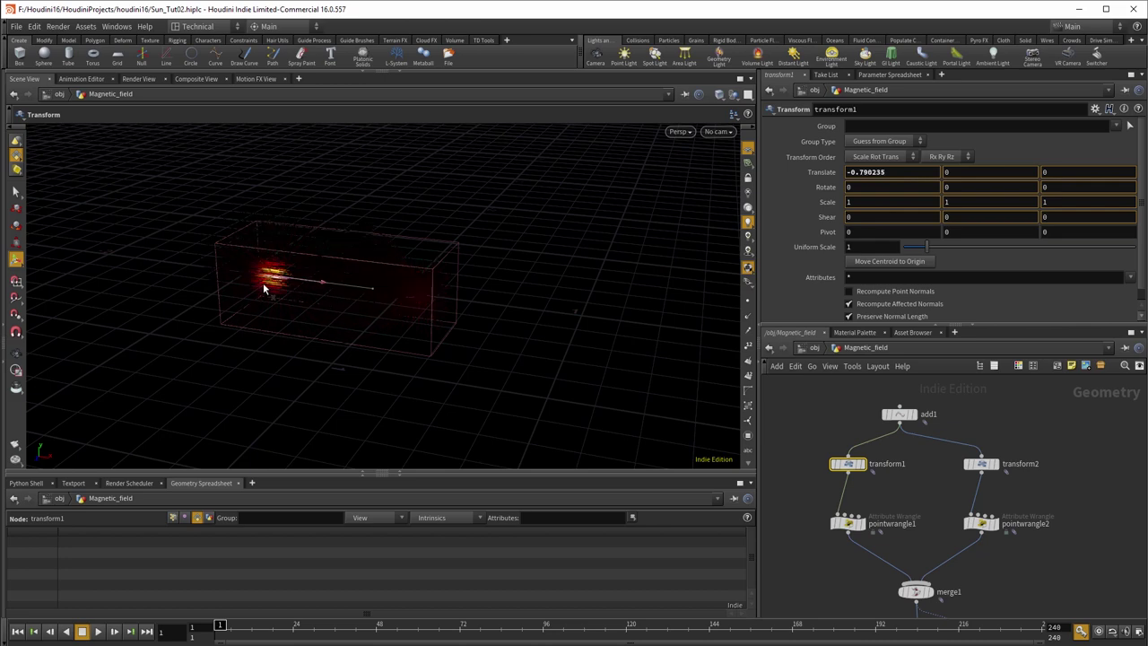
click(980, 463)
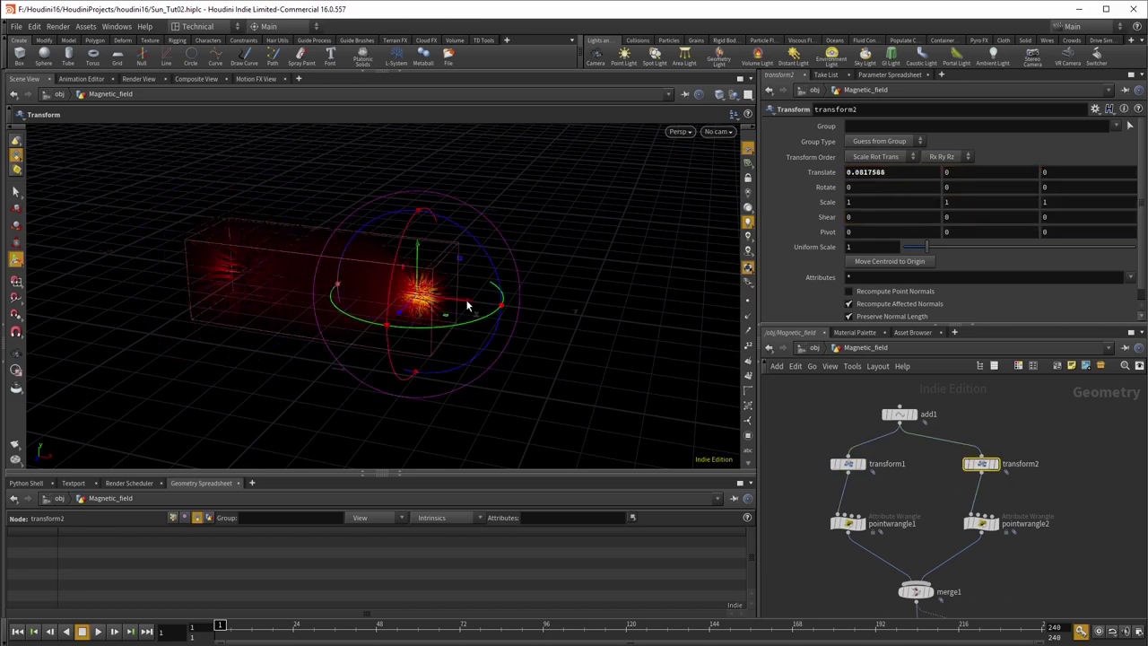
drag(417, 294, 569, 316)
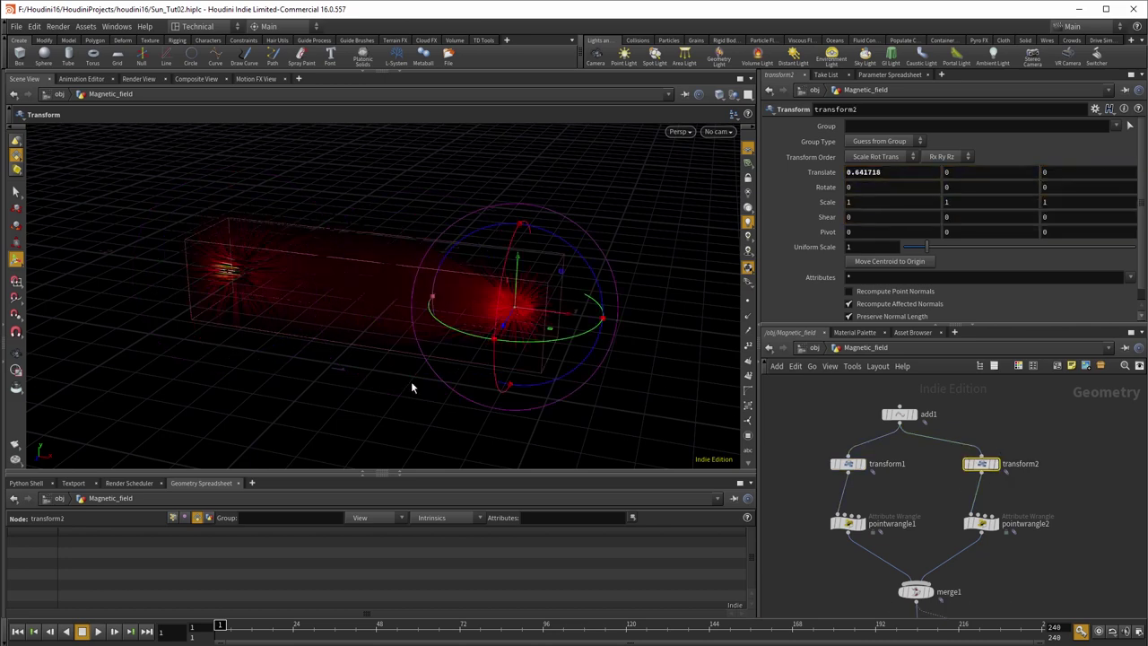
Set the viewport background colour scheme to Grey in Display Options.
key(space+3)
key(space+1)
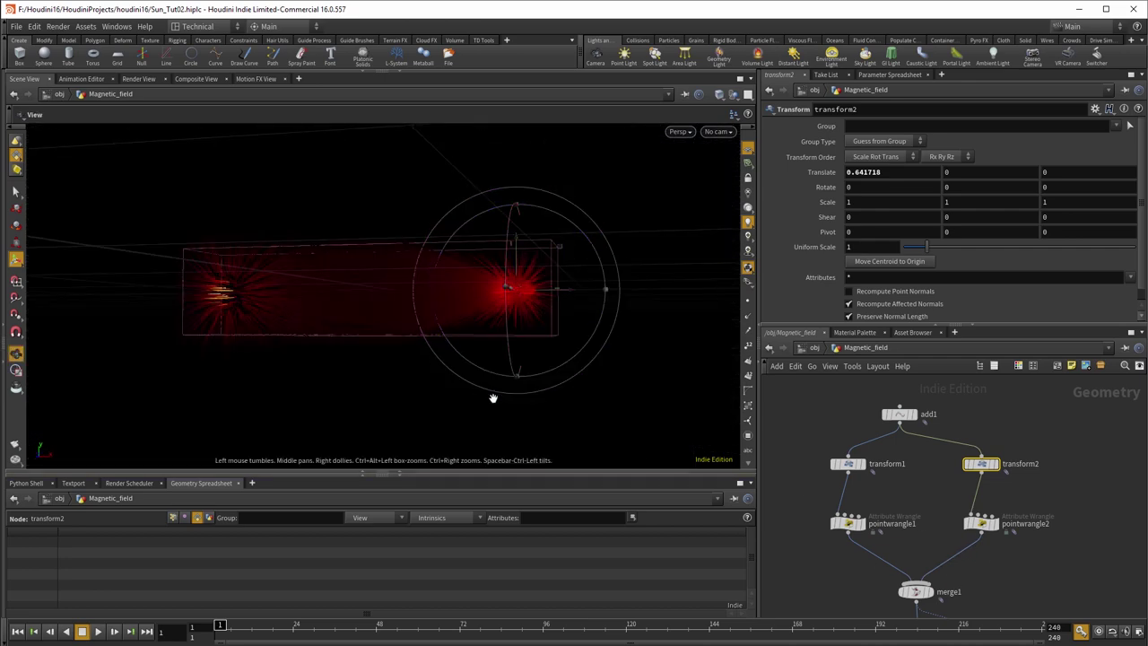
drag(494, 397, 422, 389)
key(d)
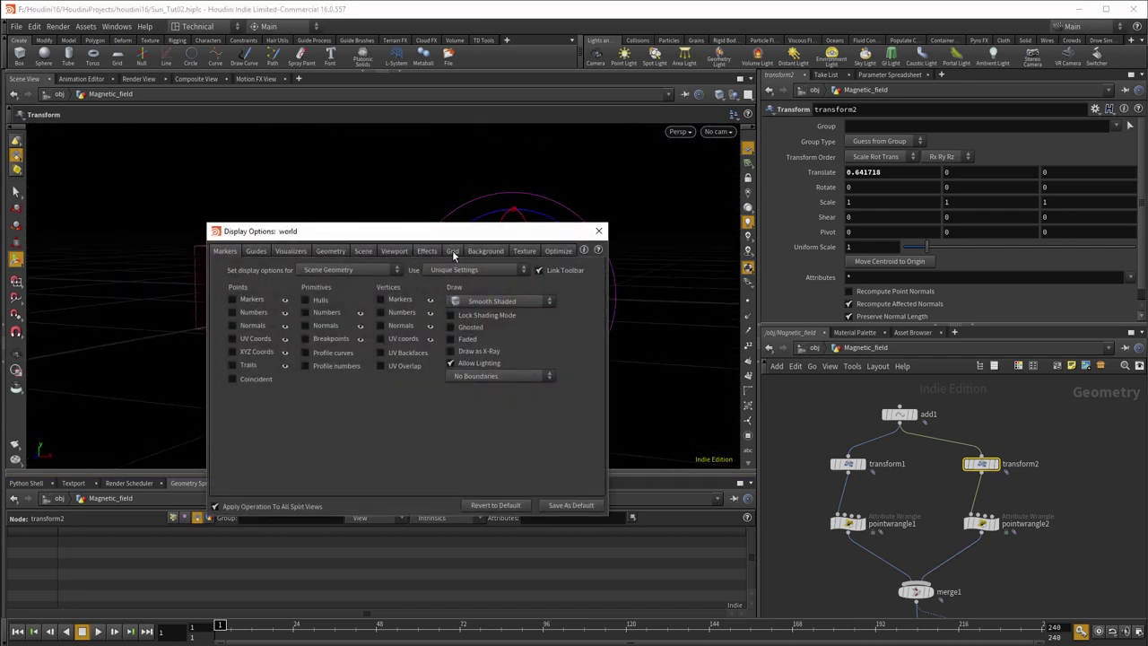
click(454, 253)
click(475, 254)
click(298, 273)
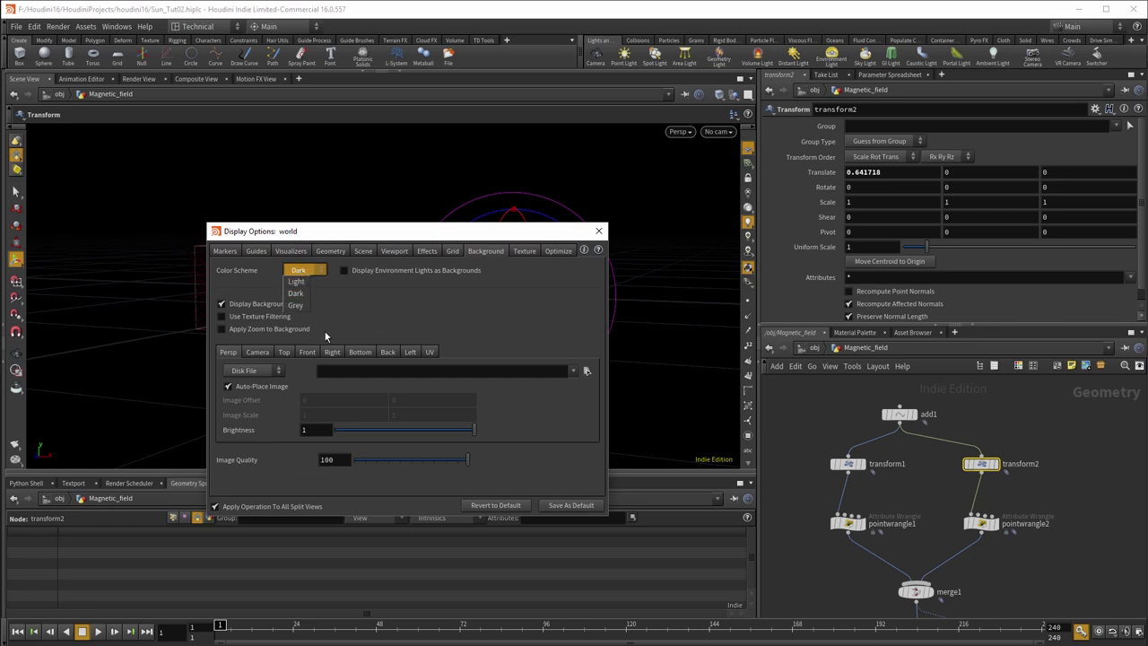
click(301, 306)
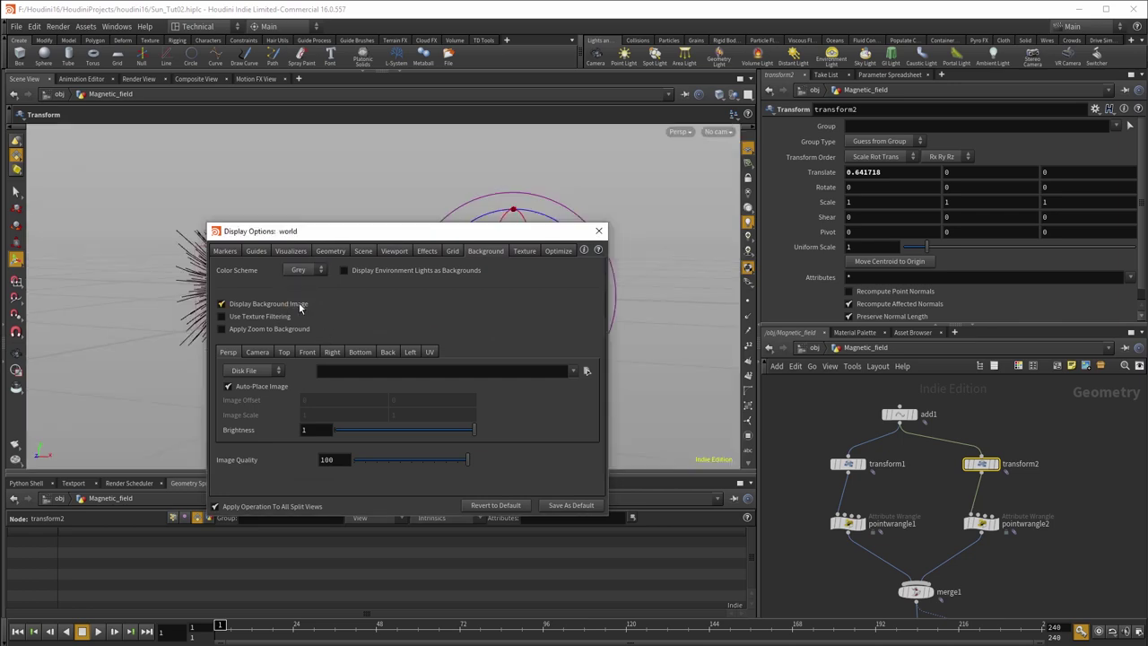
click(598, 231)
Orbit and dolly closer to the field lines, then pan the network to bound1.
key(Escape)
drag(413, 364, 438, 359)
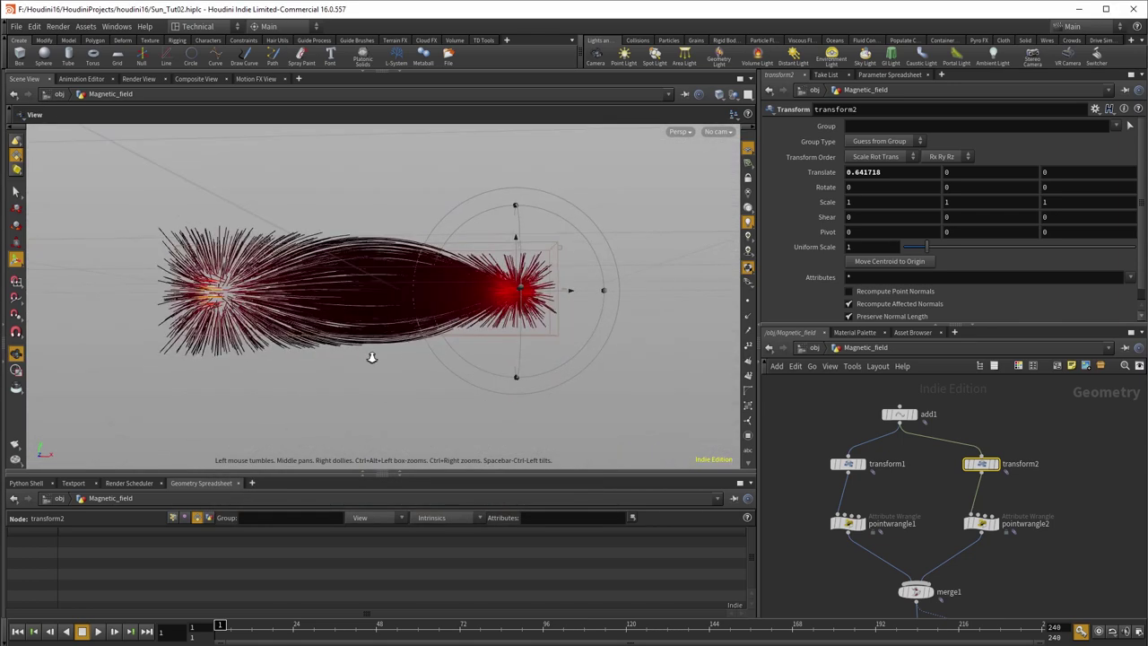
right_drag(374, 356, 412, 391)
drag(412, 392, 508, 394)
key(Return)
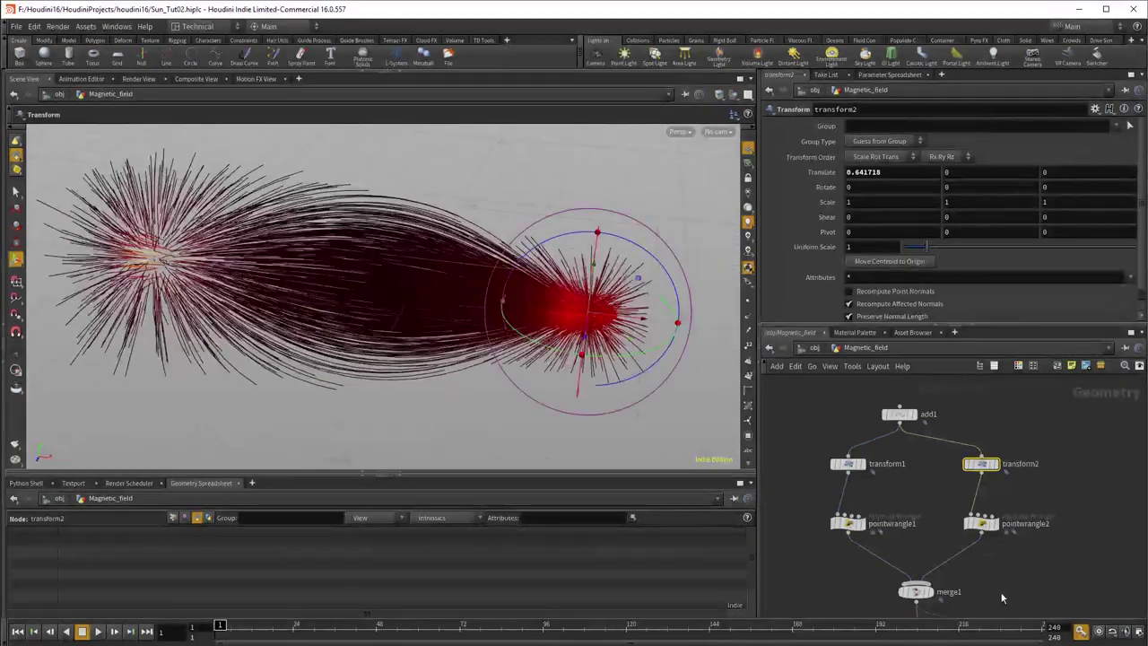
drag(999, 591, 934, 547)
Raise bound1's Lower Padding to 0.964.
click(933, 541)
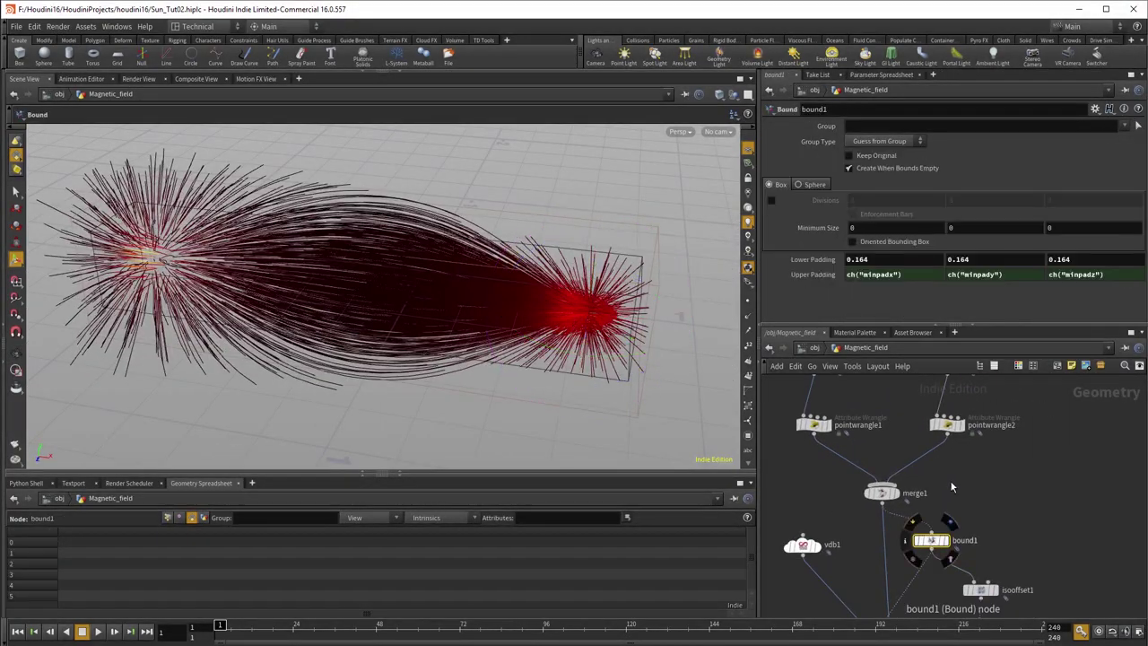
middle_click(808, 258)
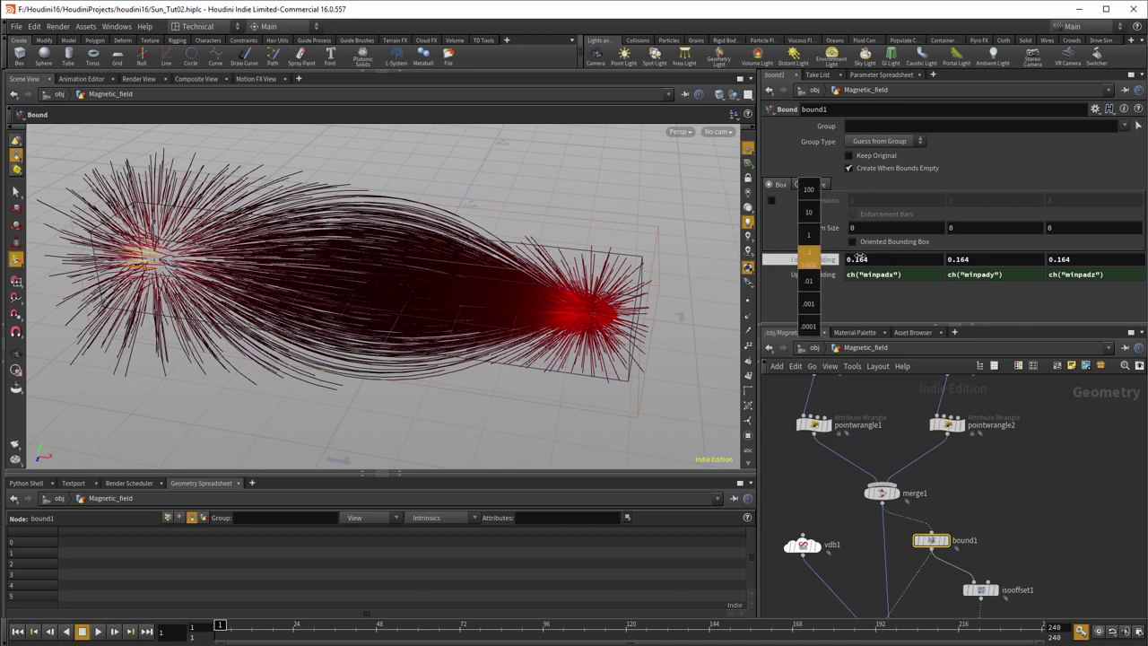
middle_drag(859, 257, 834, 257)
key(Escape)
drag(654, 326, 379, 297)
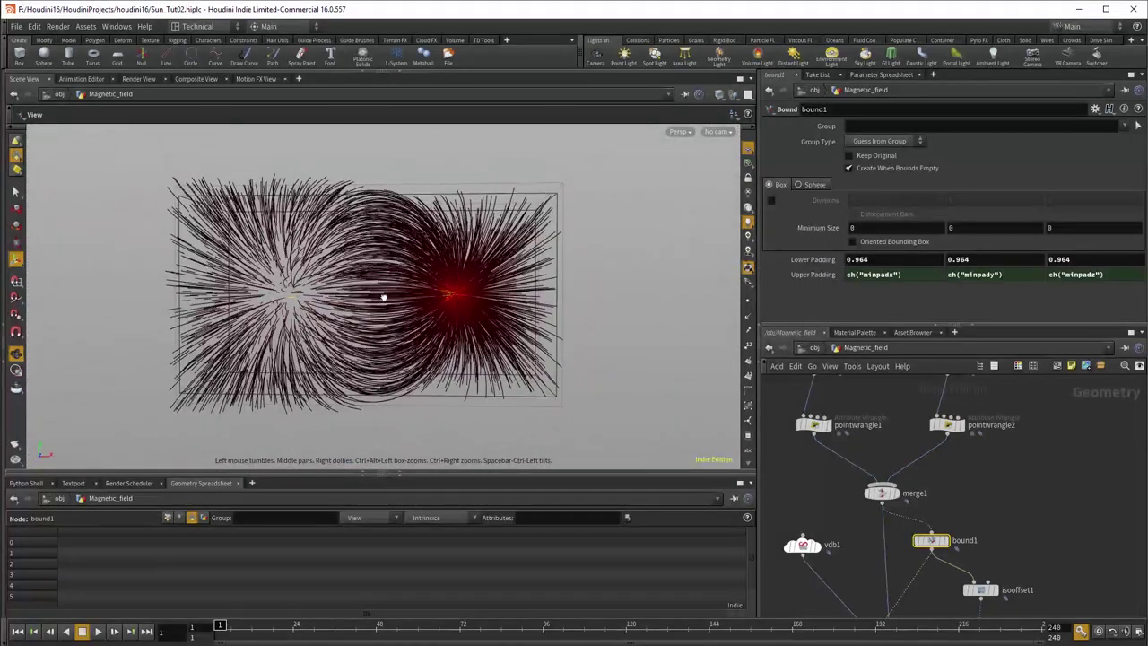
Move the first pole upward with transform1.
middle_drag(943, 445, 952, 527)
click(840, 453)
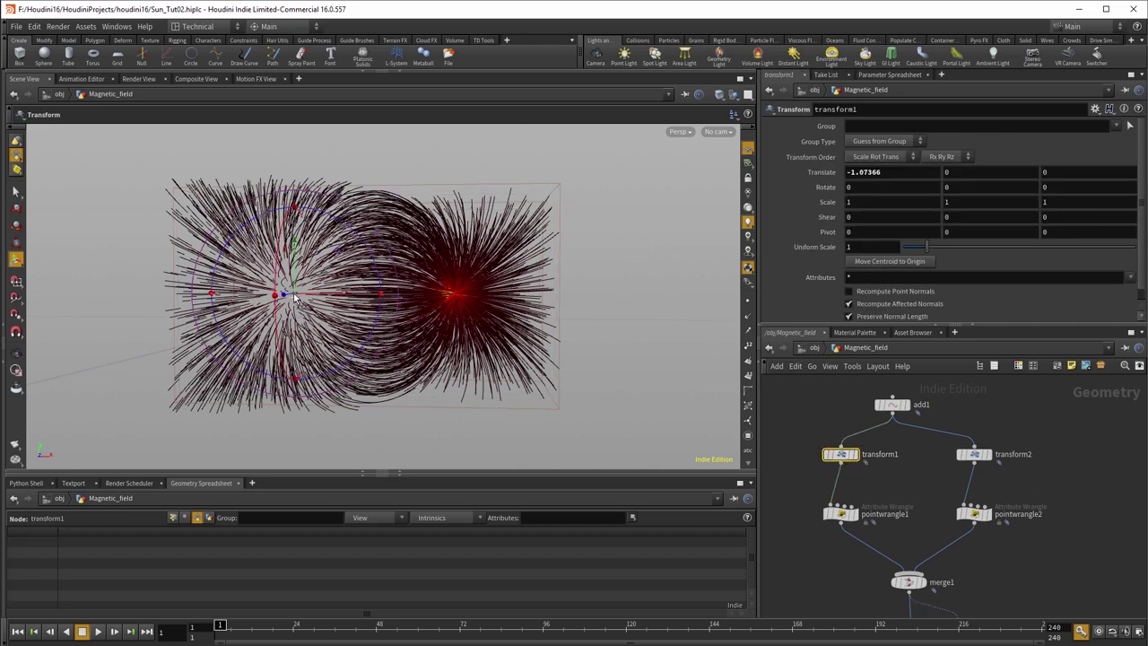
drag(293, 244, 524, 278)
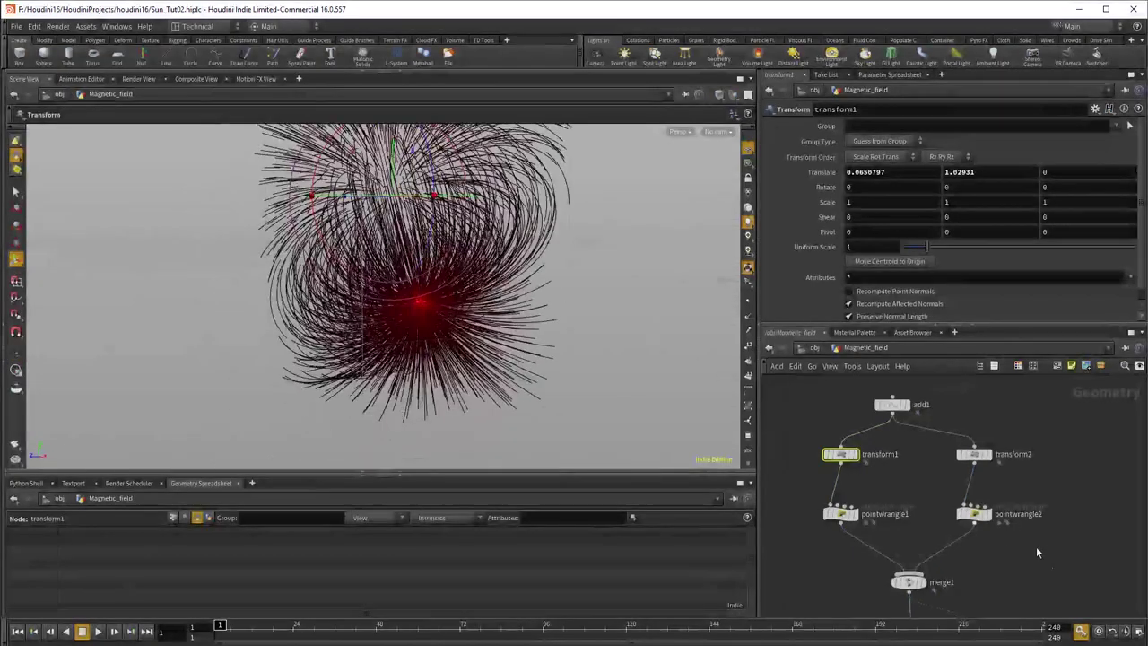
middle_drag(1036, 546, 1027, 366)
Set scatter1's Force Total Count to 1000.
click(983, 516)
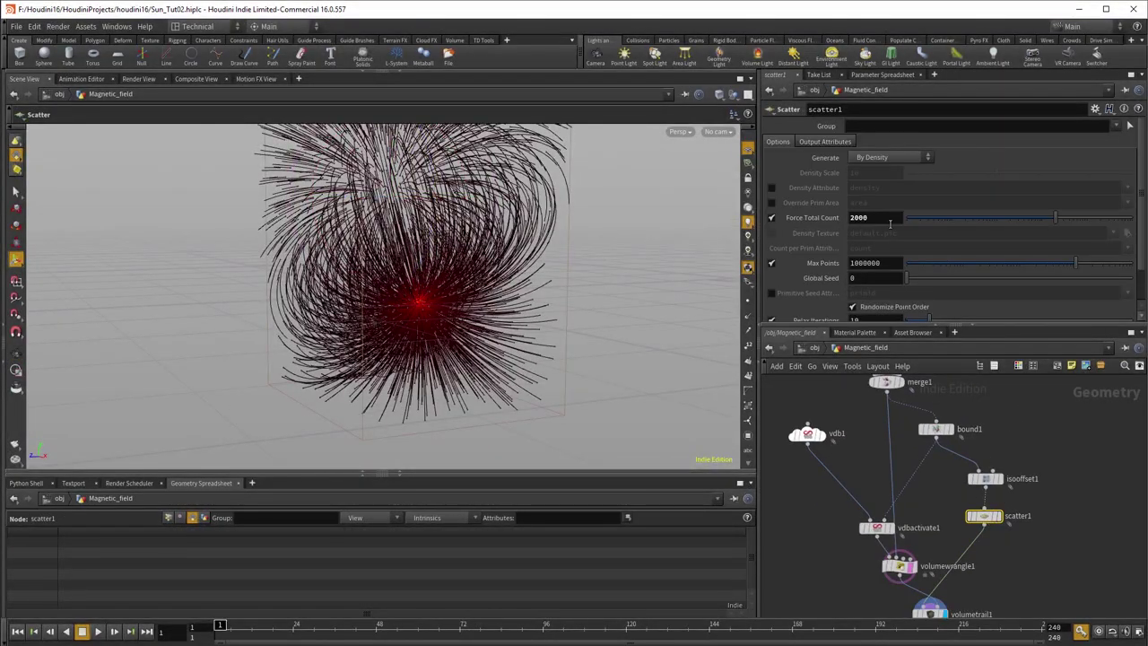
text(10)
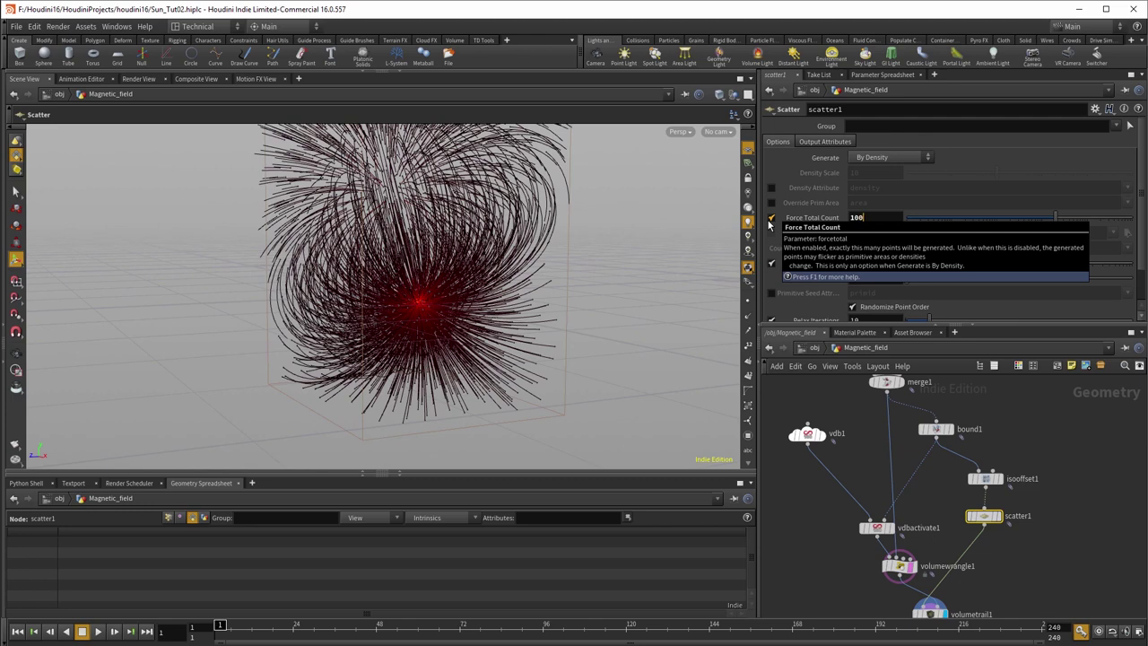
key(Return)
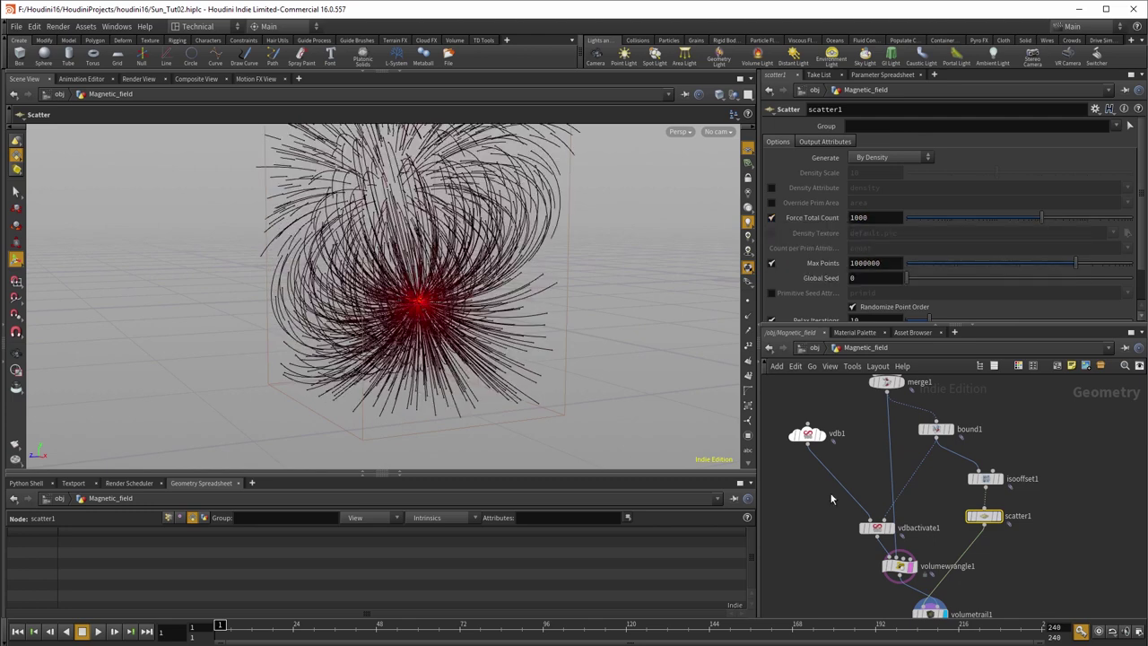
Enable Detect Range on volumetrail1 with a velocity Maximum of 0.03.
middle_drag(941, 620, 911, 493)
click(911, 493)
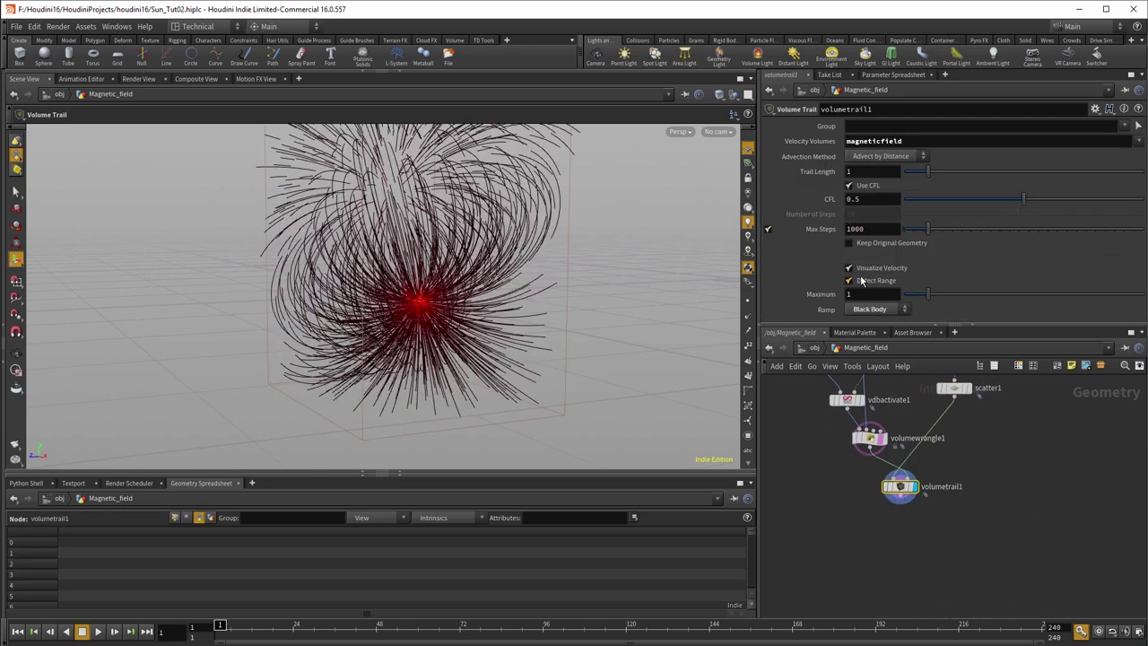
click(852, 281)
drag(924, 299, 904, 297)
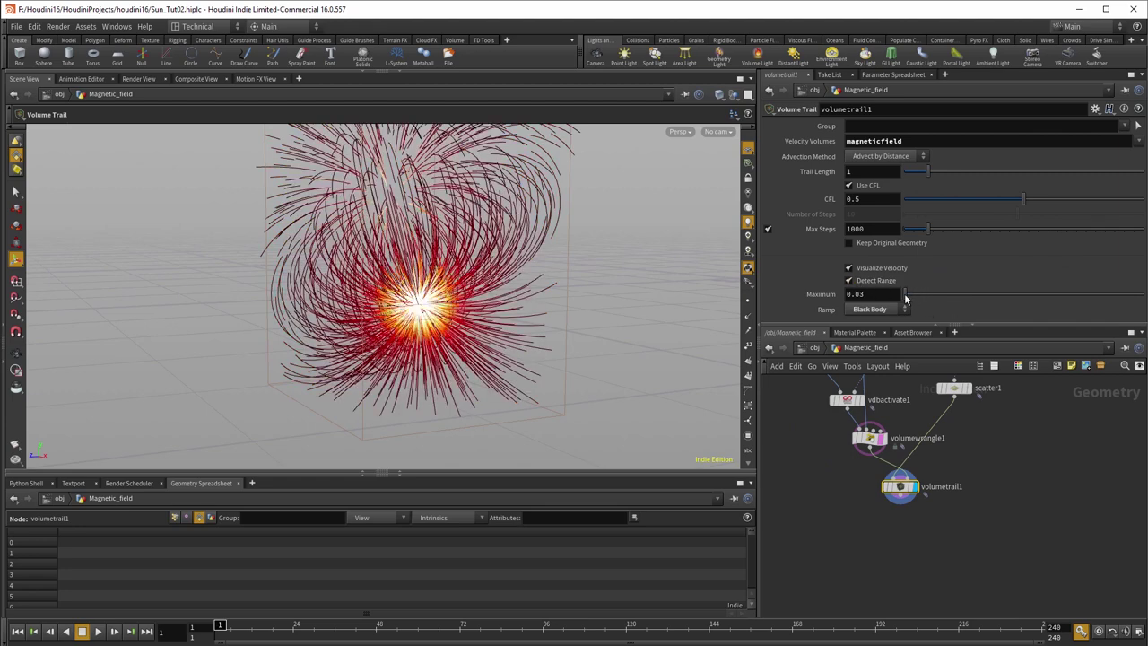
key(Escape)
drag(532, 410, 530, 462)
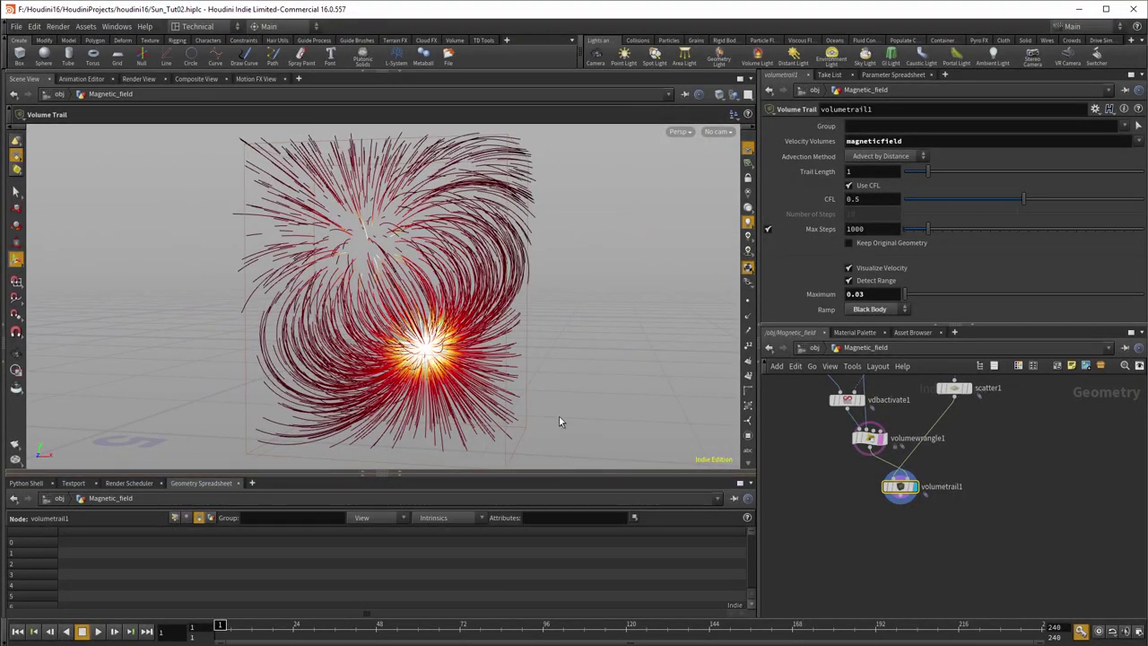
key(Escape)
drag(559, 416, 440, 373)
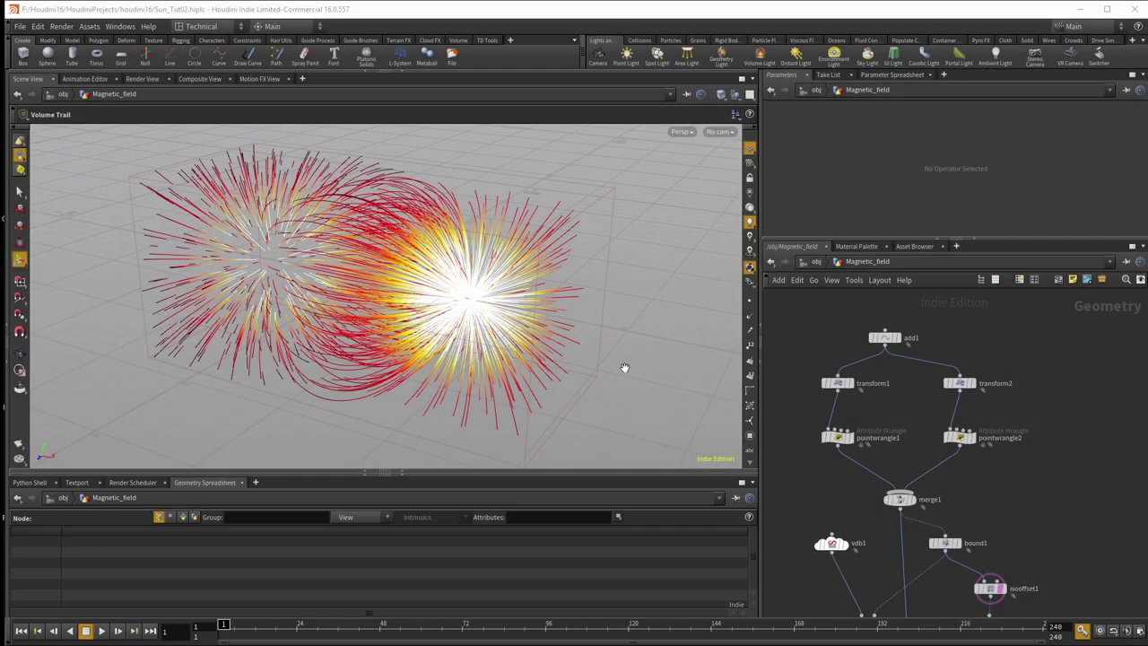
Orbit the viewport to view the glowing trails side-on.
key(Escape)
drag(637, 356, 623, 377)
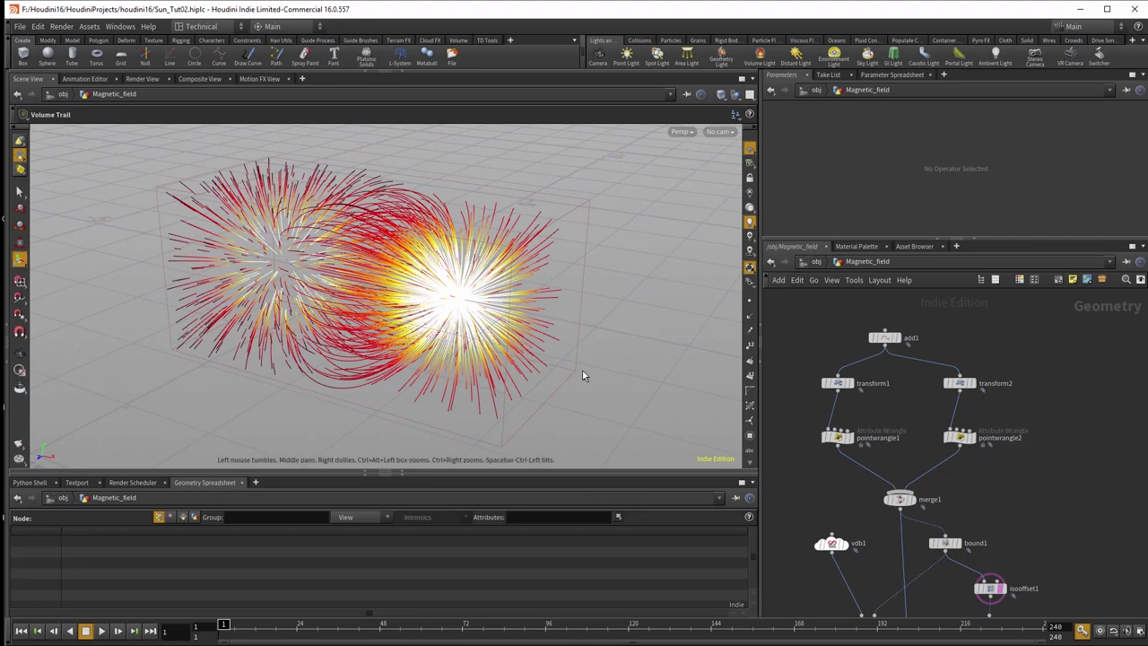
drag(583, 377, 632, 354)
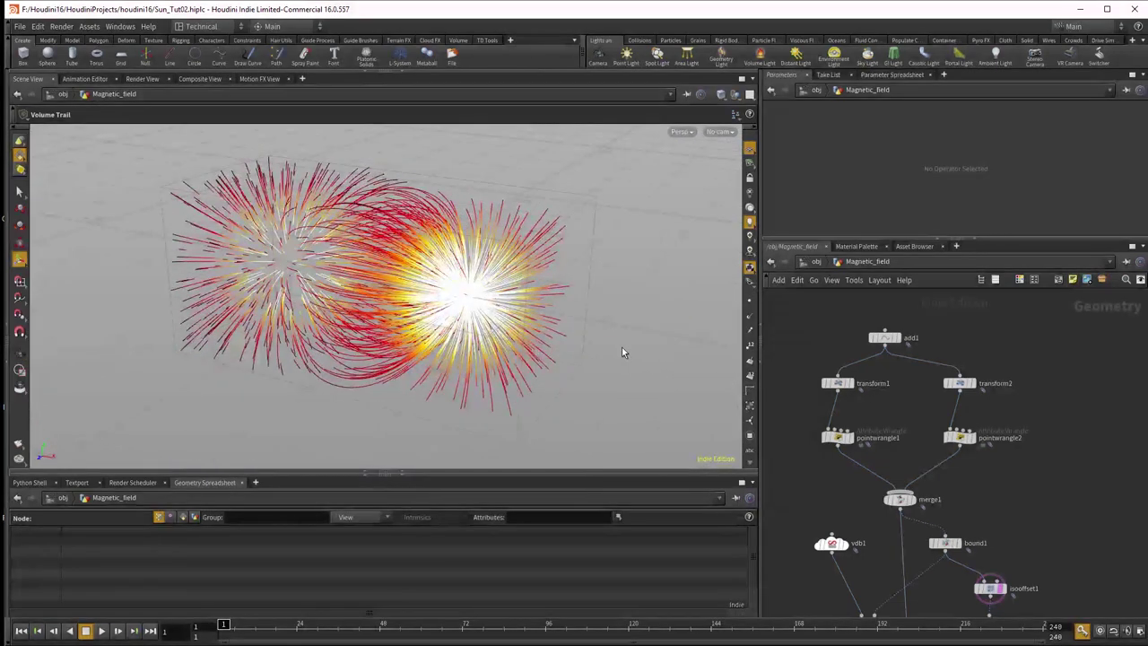
drag(619, 351, 589, 377)
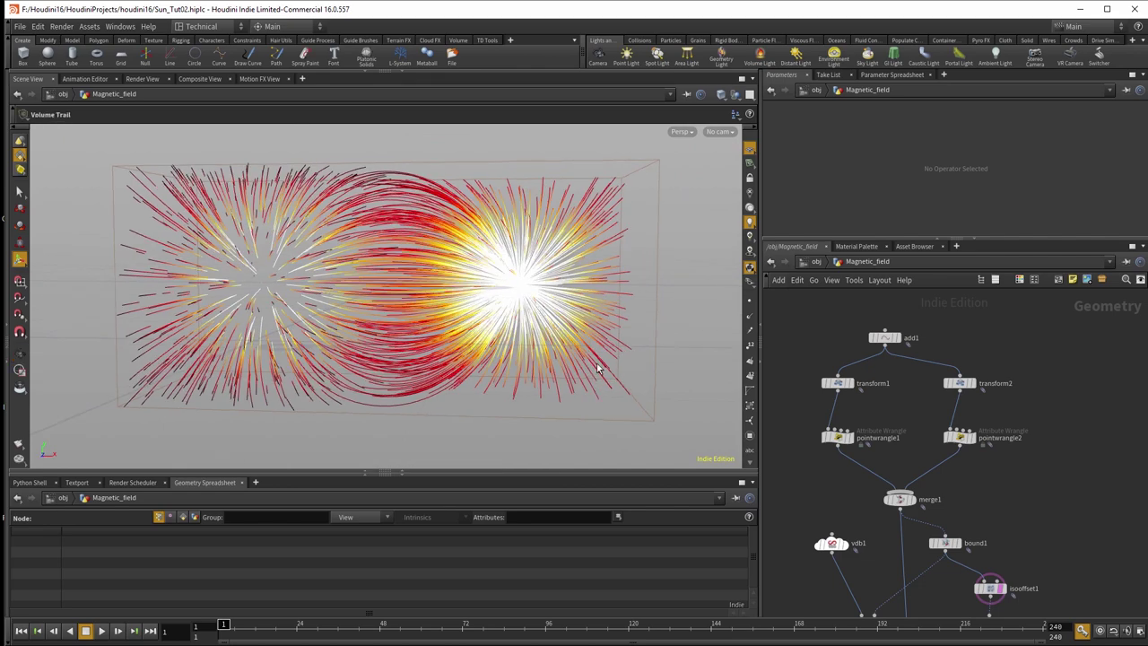
drag(601, 352, 537, 395)
Set volumetrail1's Trail Length to about 1.94, then select transform2 and pointwrangle2.
middle_drag(978, 529, 978, 376)
click(927, 558)
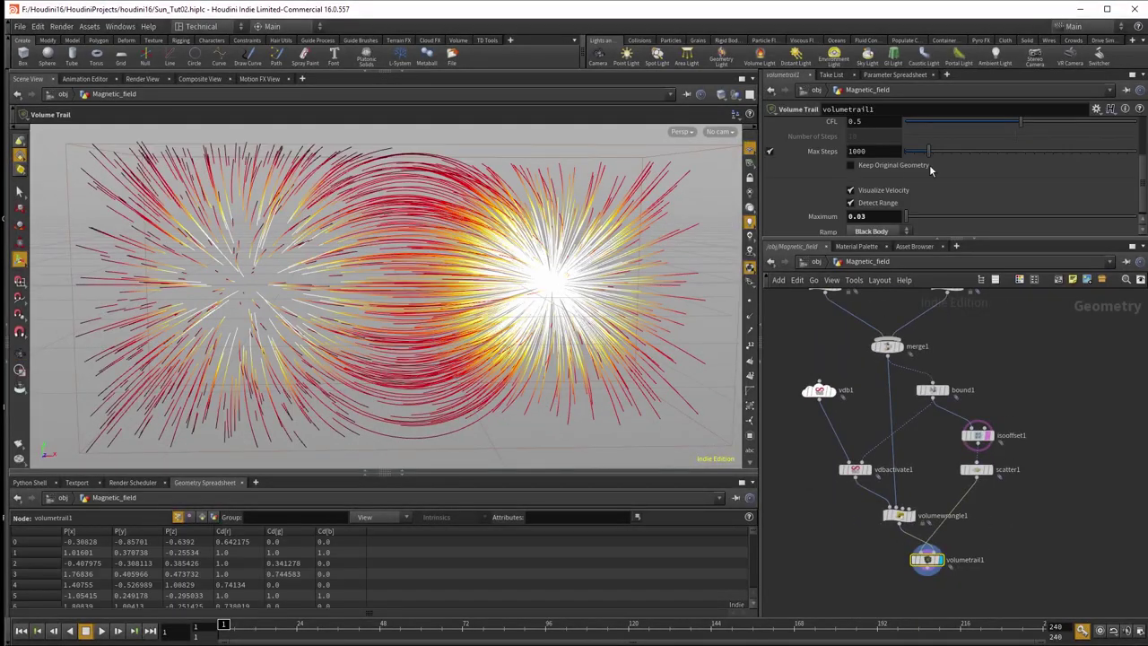
scroll(971, 197, up, 3)
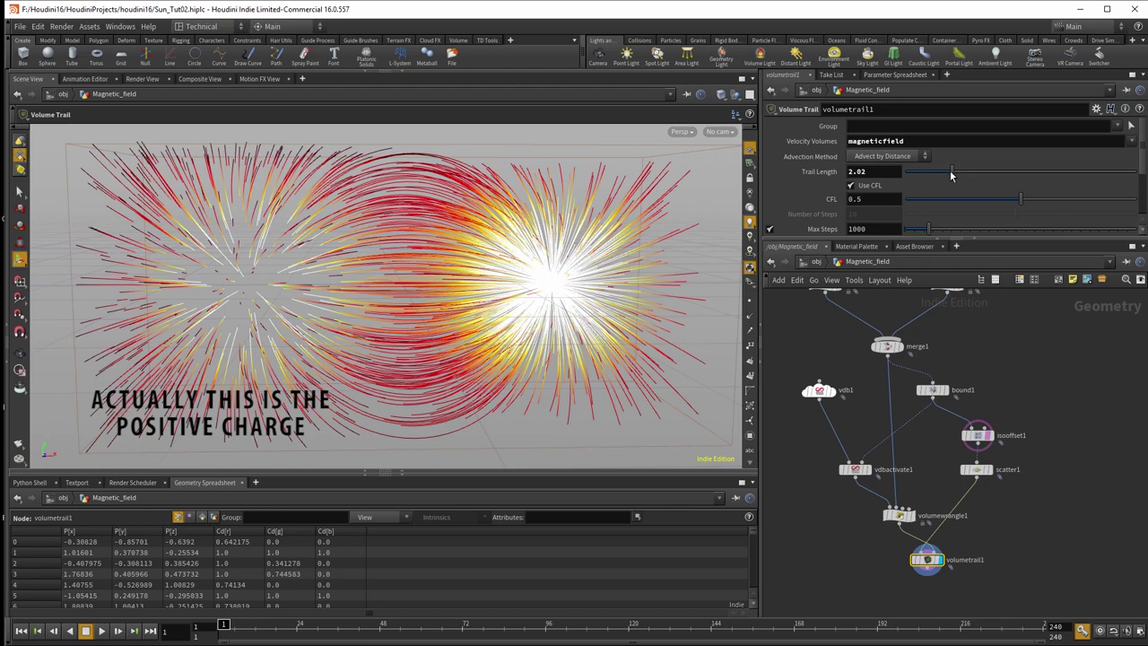
mouse_move(952, 175)
mouse_down()
mouse_move(902, 185)
mouse_move(971, 183)
mouse_up()
drag(376, 295, 421, 314)
middle_drag(1001, 365, 1006, 518)
drag(1012, 369, 931, 465)
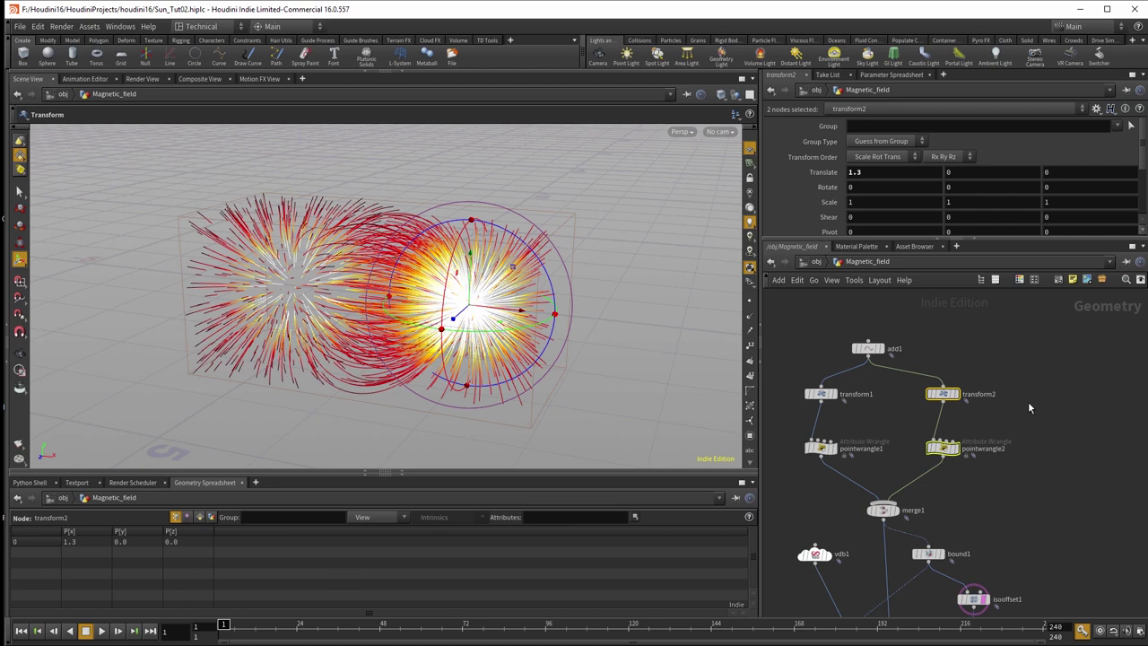
Duplicate transform2 and pointwrangle2 as transform3 and pointwrangle3 beside the originals.
alt+drag(953, 394, 1065, 365)
middle_drag(1046, 495, 1048, 455)
alt+drag(519, 366, 574, 381)
click(1069, 331)
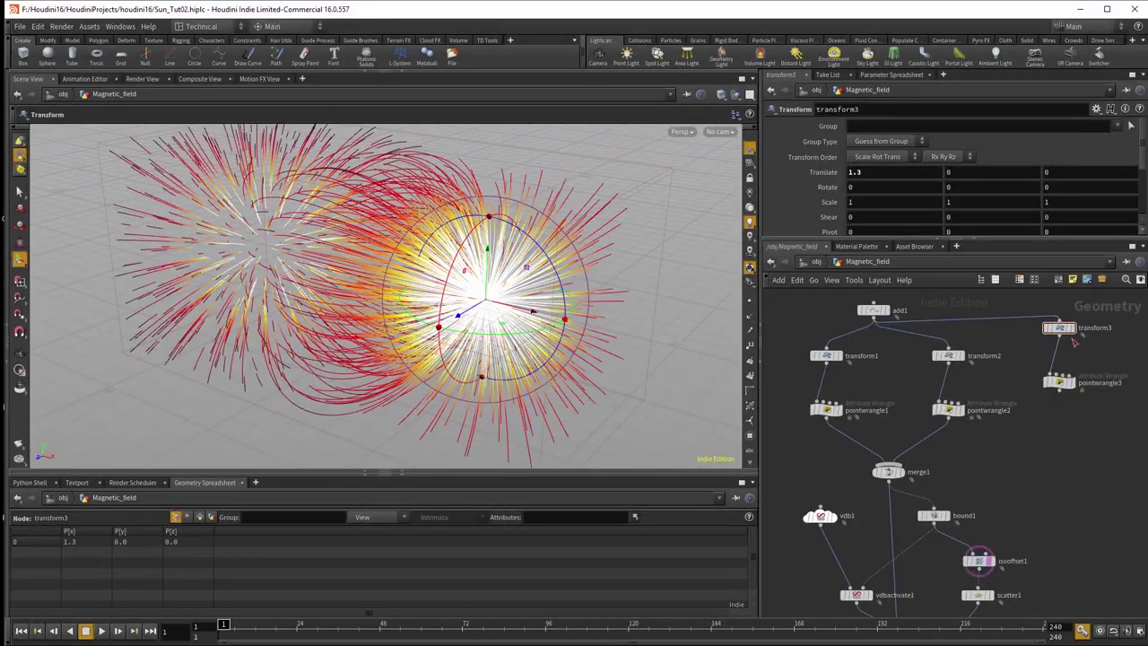
middle_drag(1029, 432, 1015, 472)
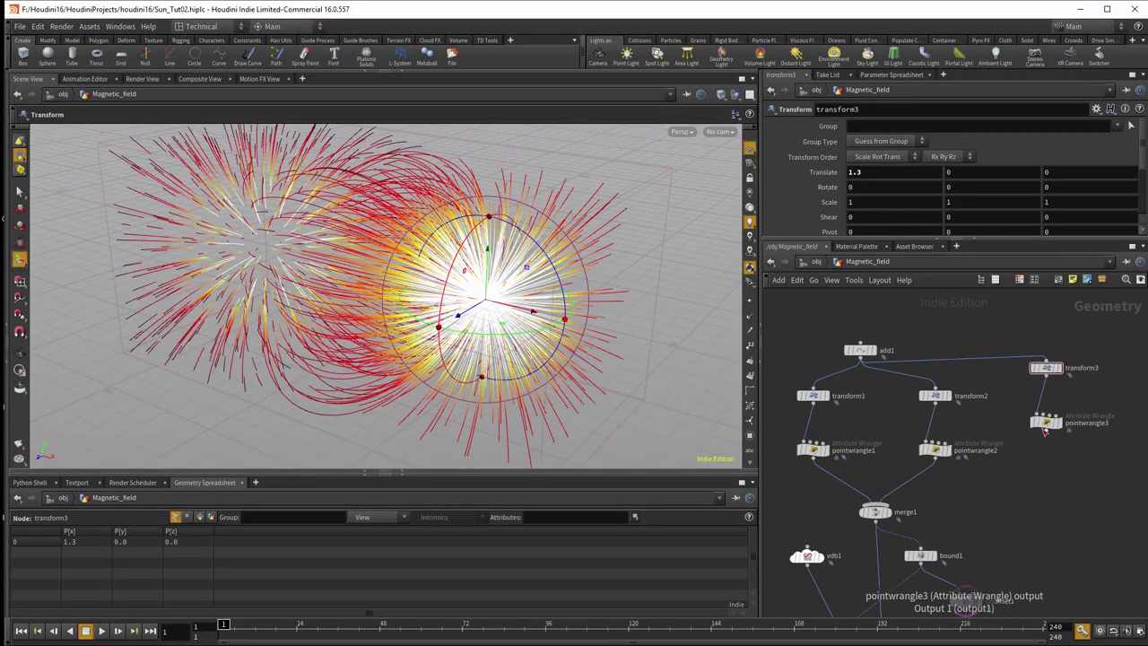
Select transform3 and position the third pole at X 0.293297, Z -1.96432.
click(1046, 422)
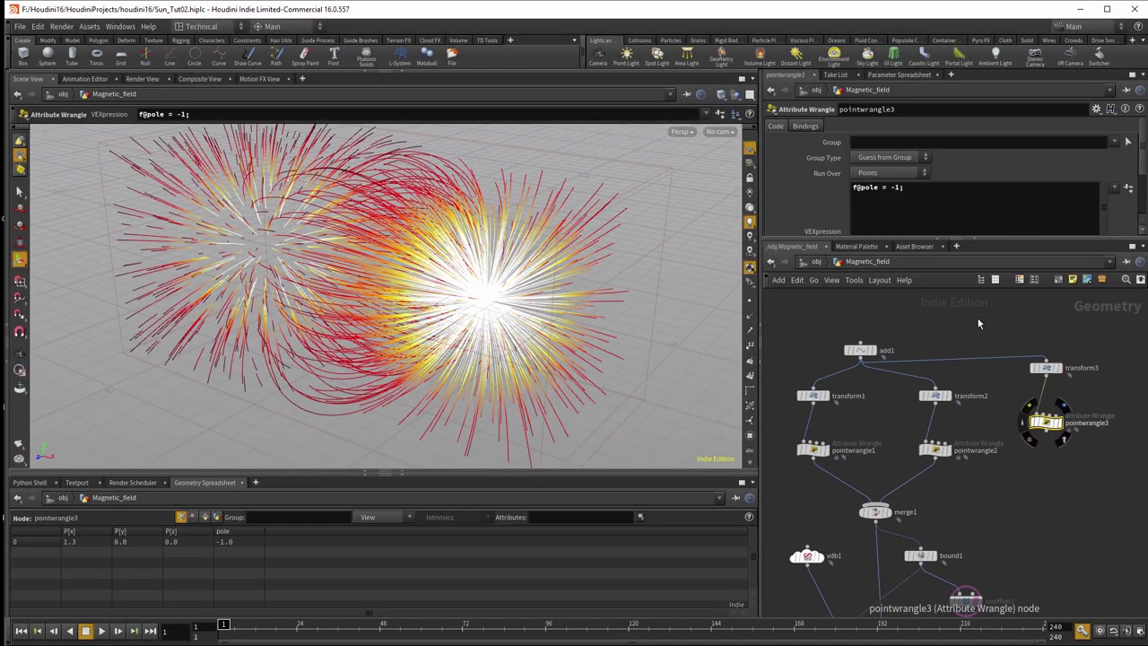
click(1045, 368)
key(Escape)
drag(618, 340, 566, 284)
key(Return)
Wire pointwrangle3's output into merge1 so the third pole joins the field.
click(1045, 430)
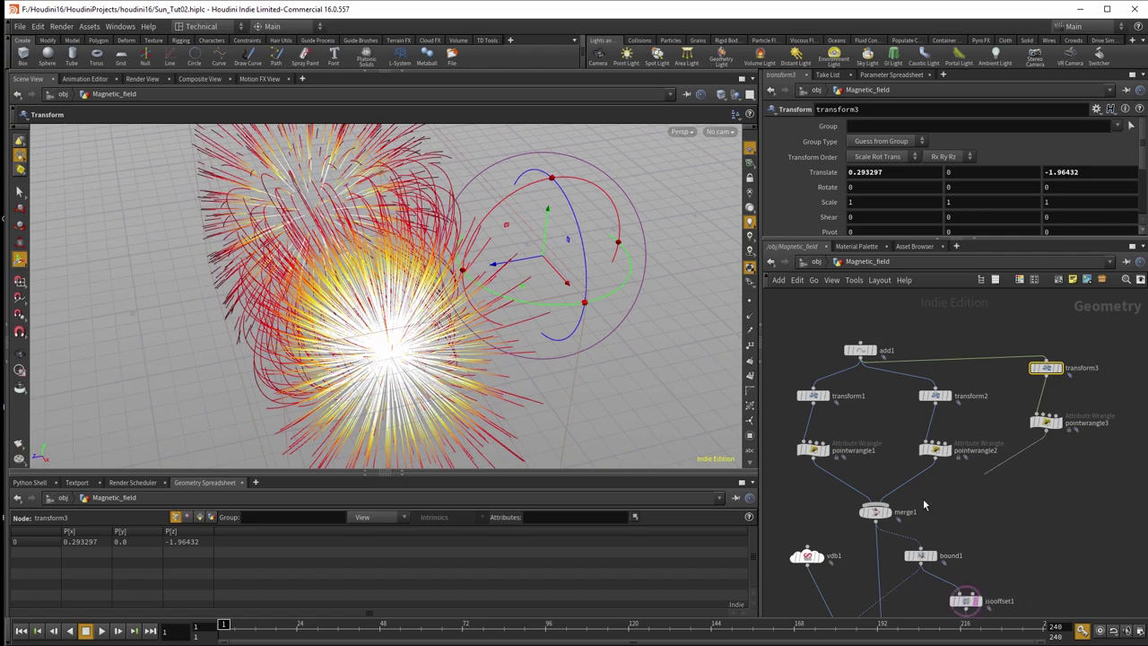
click(874, 505)
key(Escape)
drag(386, 296, 524, 296)
Orbit and zoom around the field lines to inspect the three-pole result.
key(t)
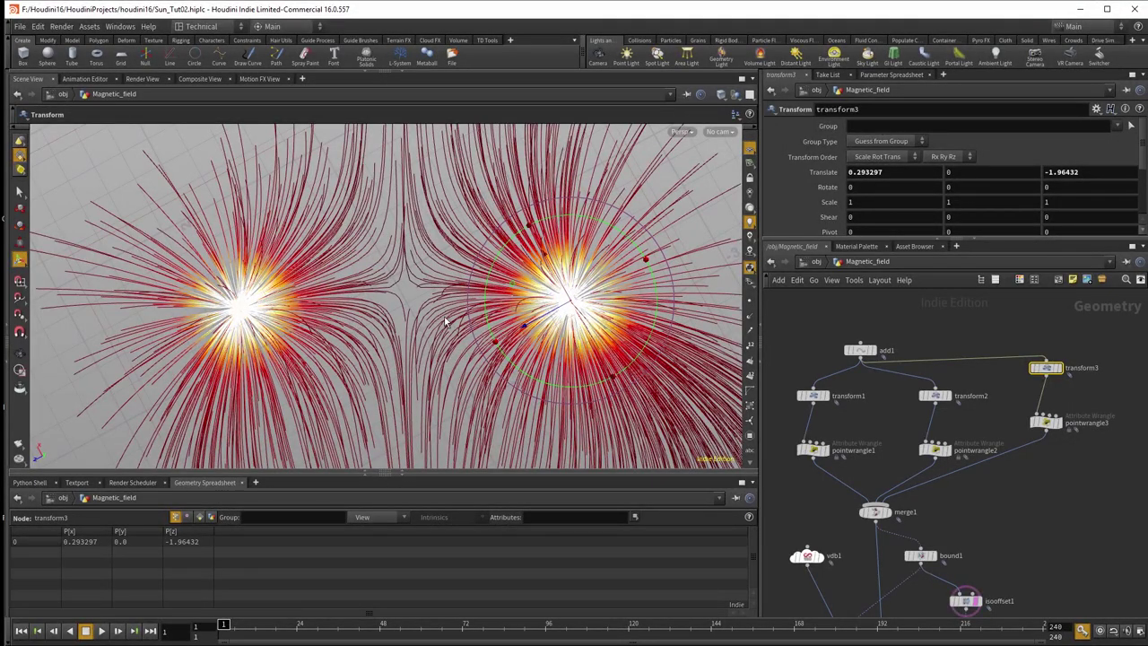
key(Escape)
drag(431, 302, 545, 311)
scroll(496, 352, down, 3)
key(t)
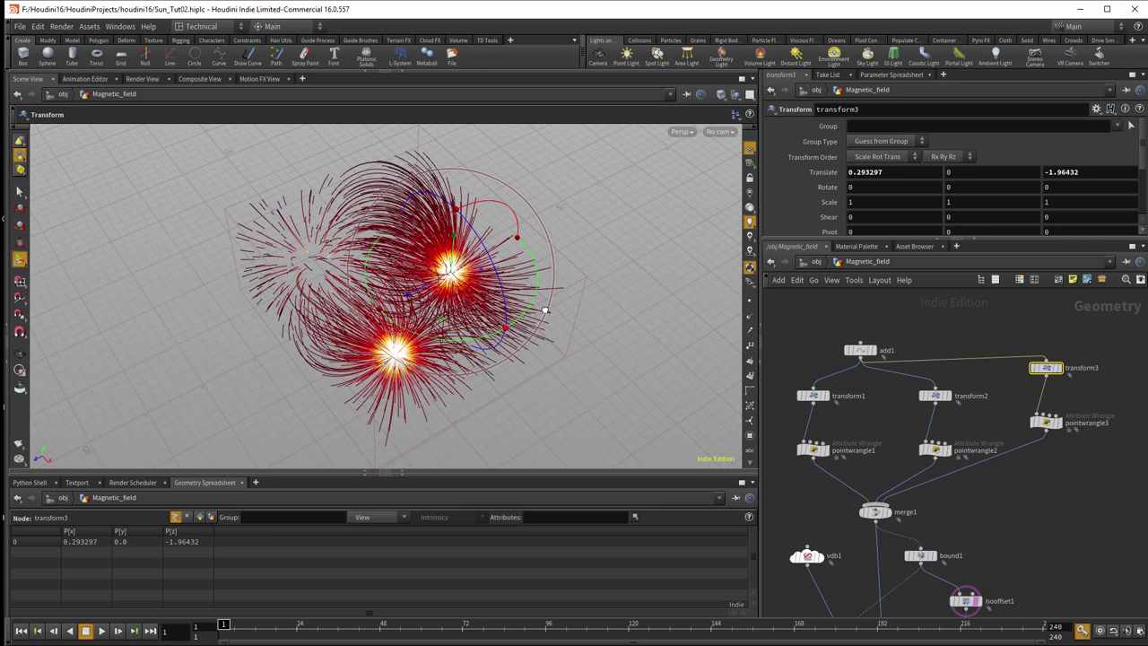
drag(555, 314, 533, 218)
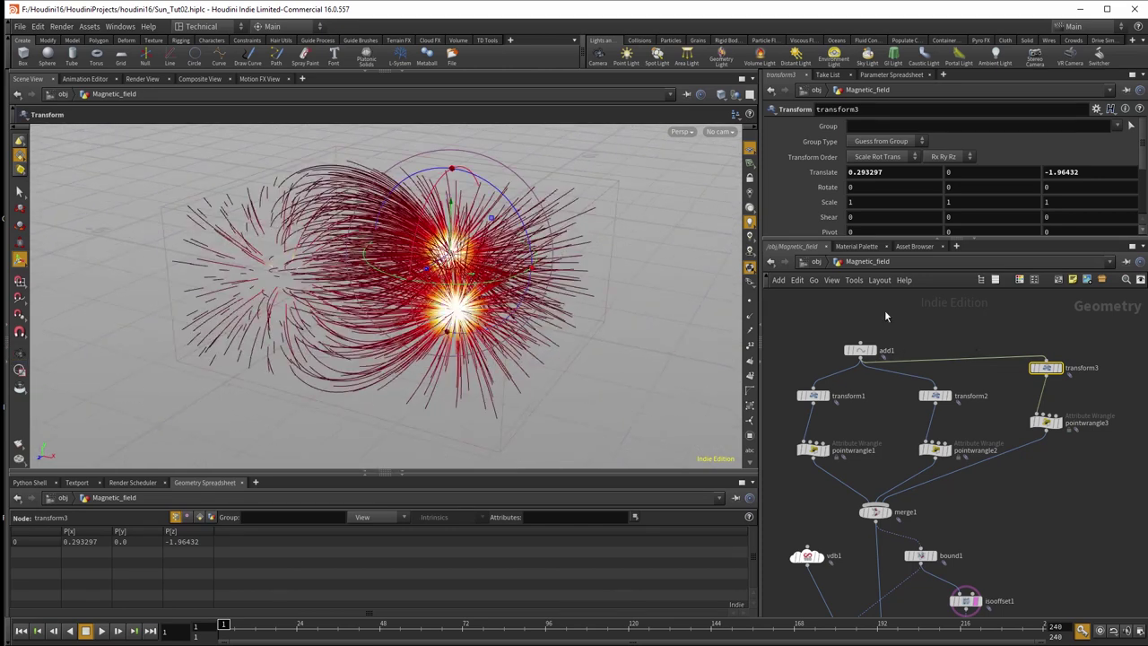
drag(399, 279, 567, 377)
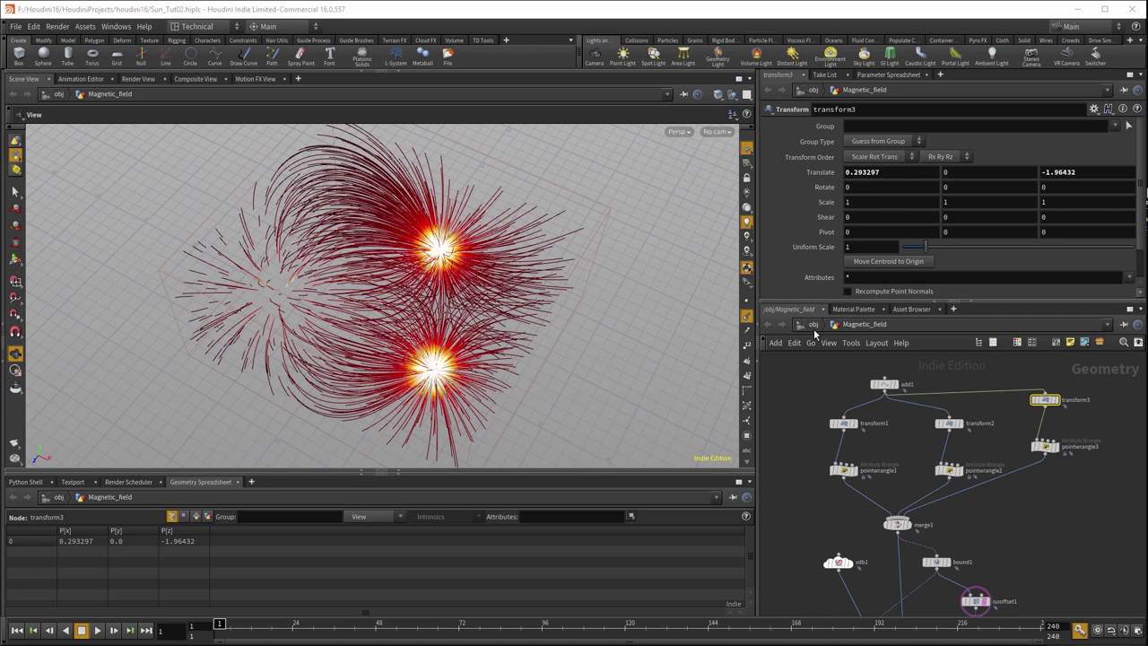
Return to the /obj level and clear the node selection.
click(812, 324)
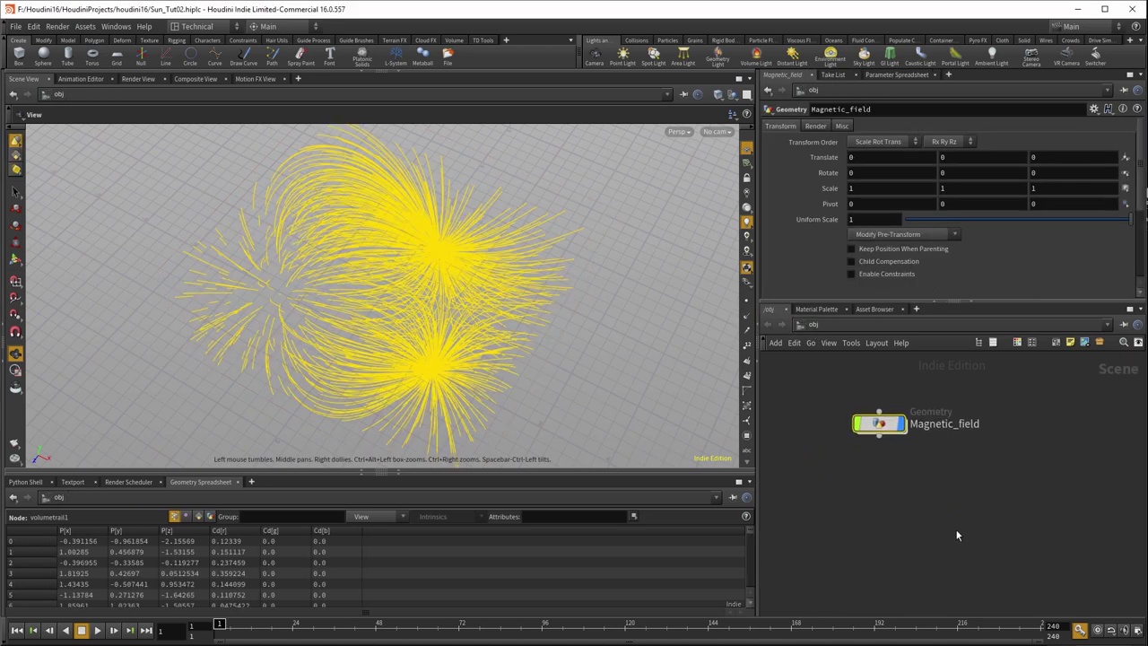
click(1001, 489)
key(Tab)
Create a geo1 geometry object and add a Sphere node inside it.
text(geo)
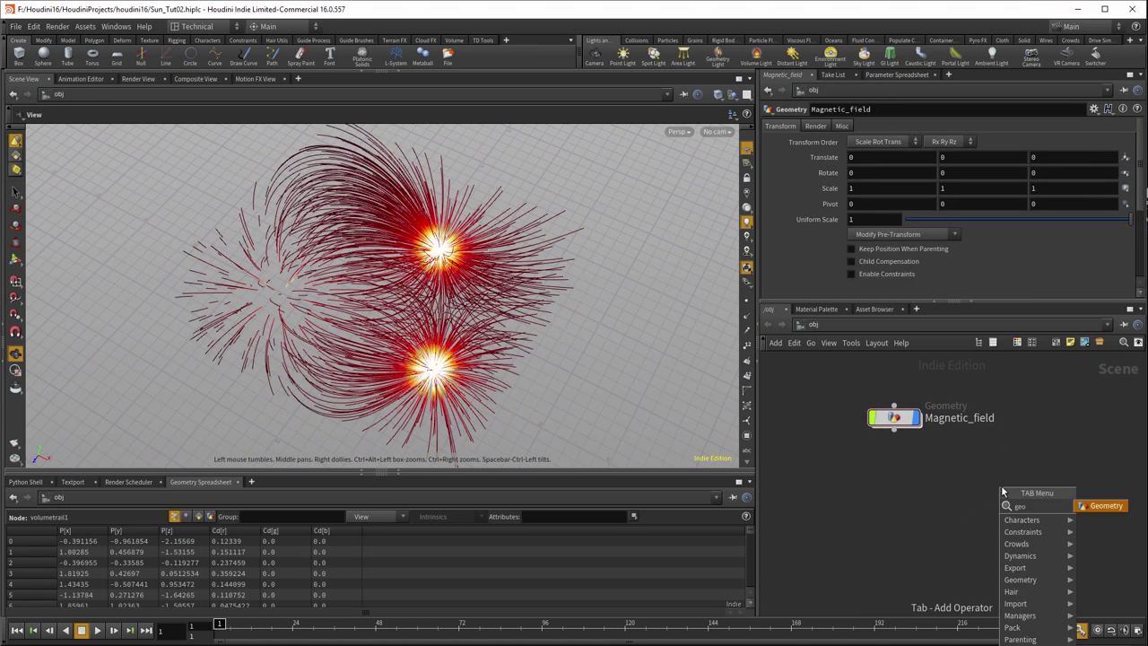
key(Return)
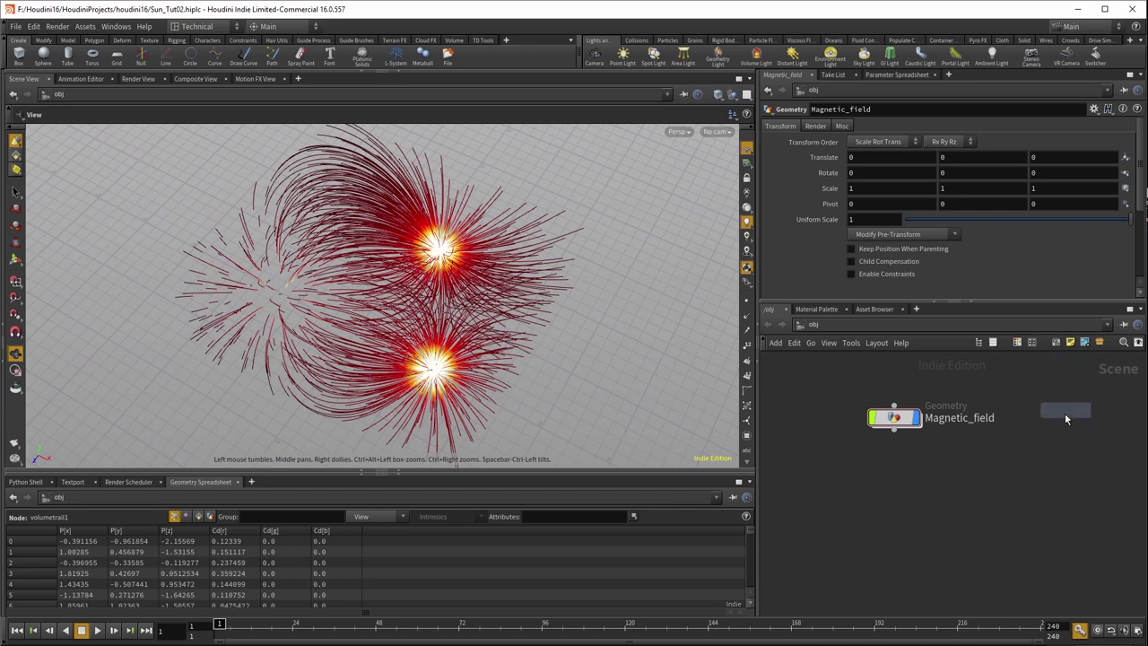
click(1051, 417)
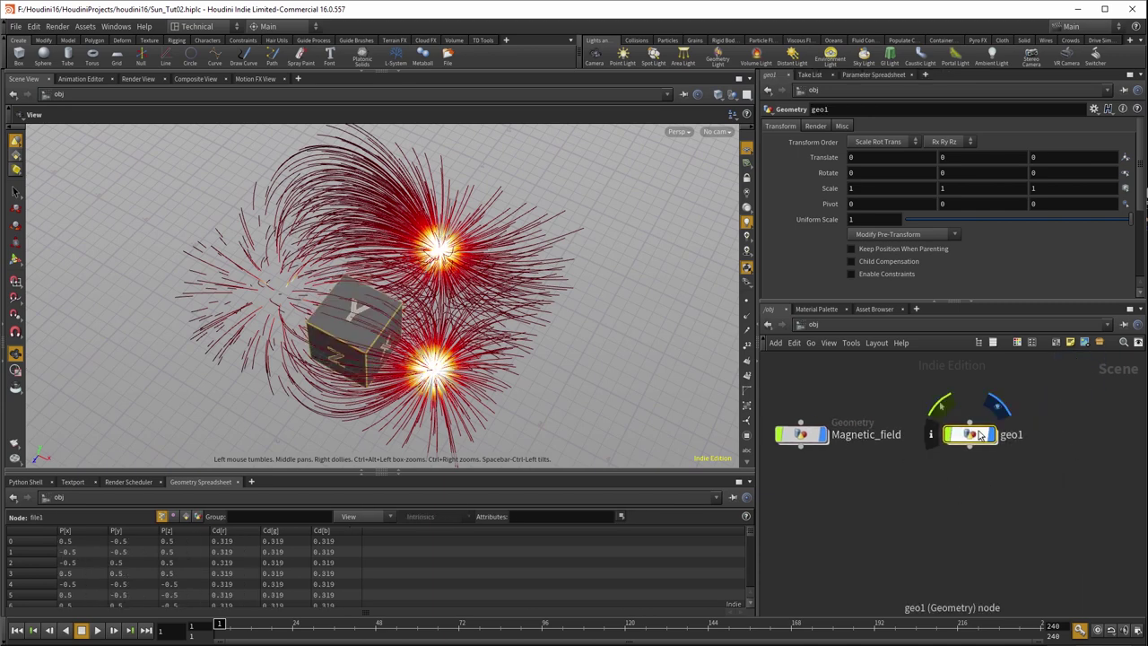
double_click(955, 477)
key(Tab)
text(sphere)
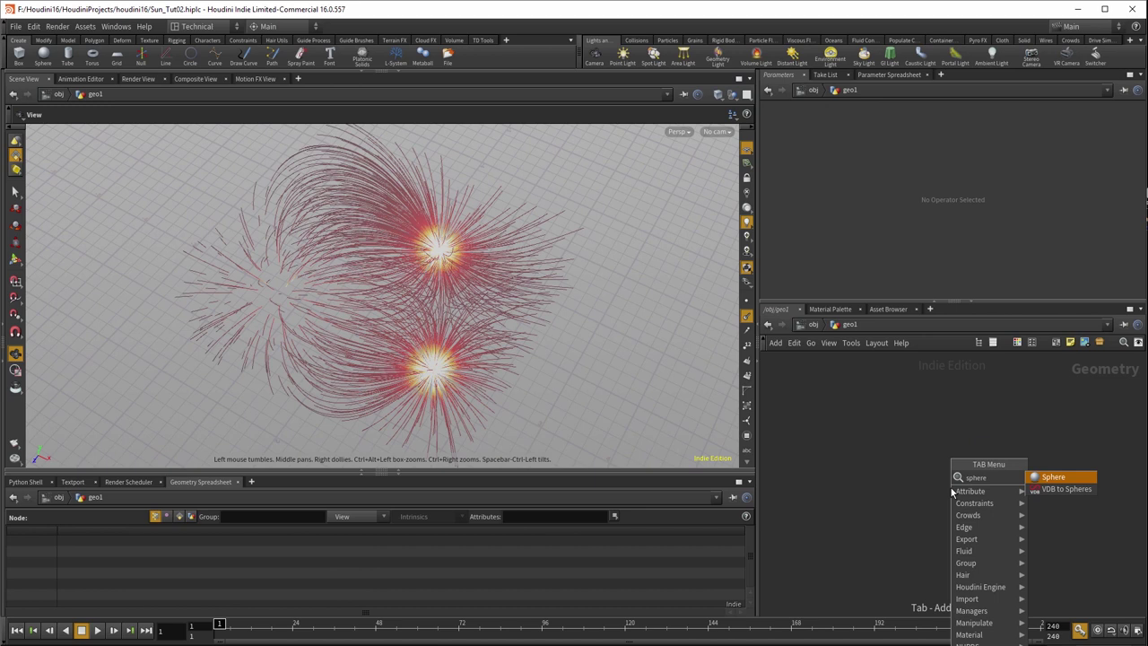
key(Return)
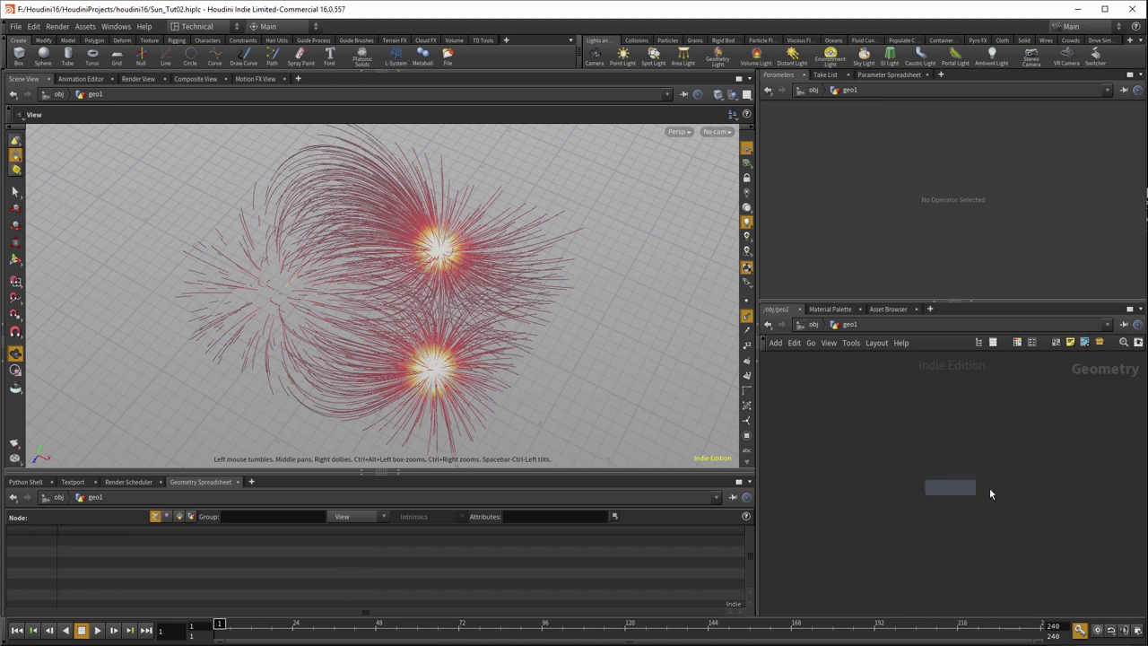
click(962, 442)
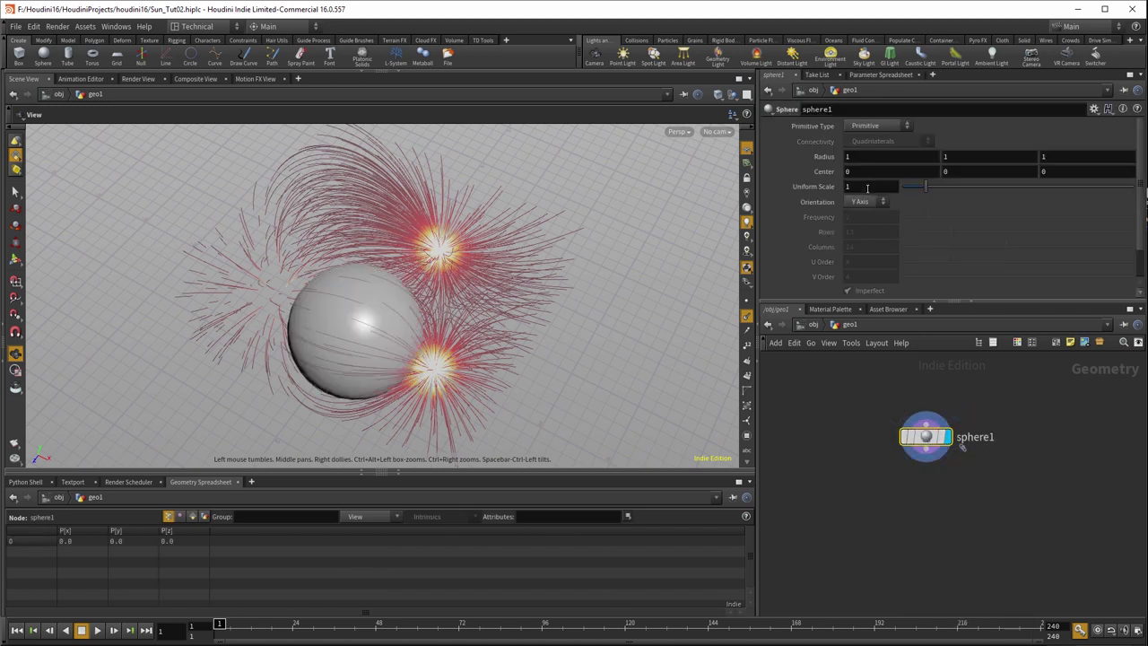
Set the sphere to uniform scale 5, Polygon Mesh, 52 rows and 96 columns.
middle_drag(810, 187, 823, 155)
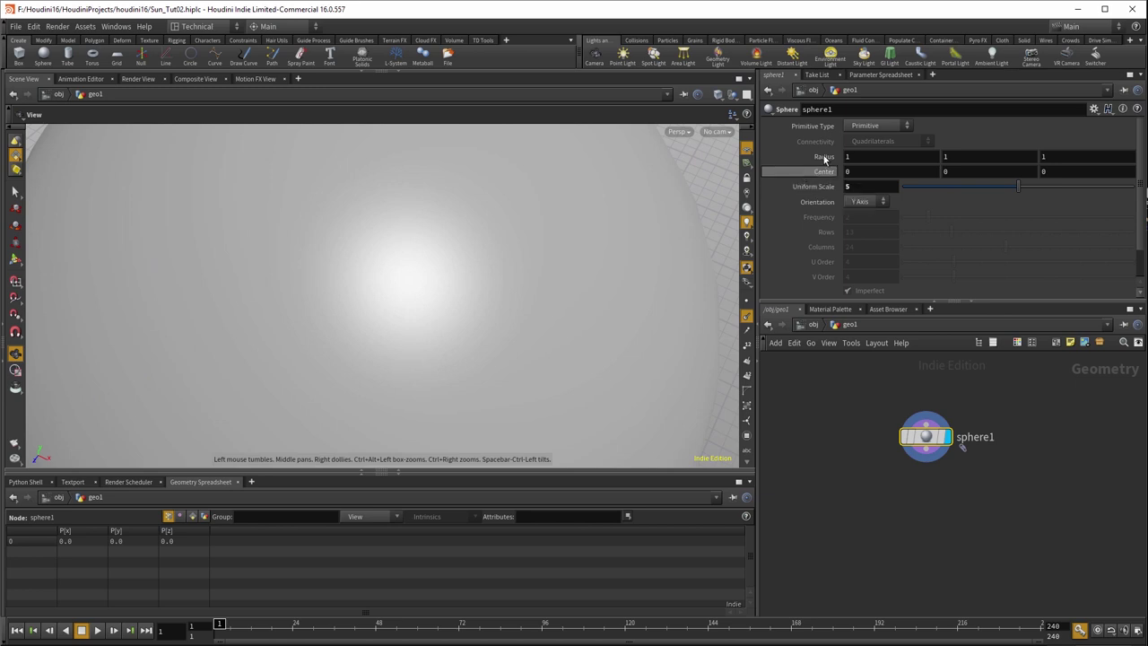
scroll(354, 268, down, 5)
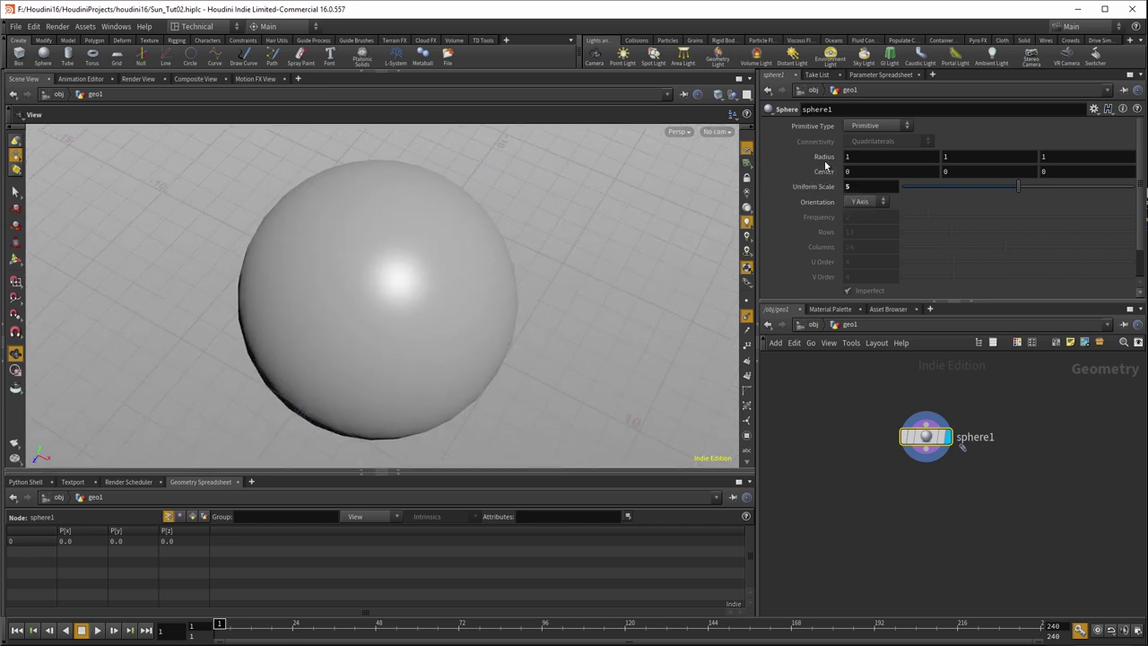
click(867, 130)
click(875, 160)
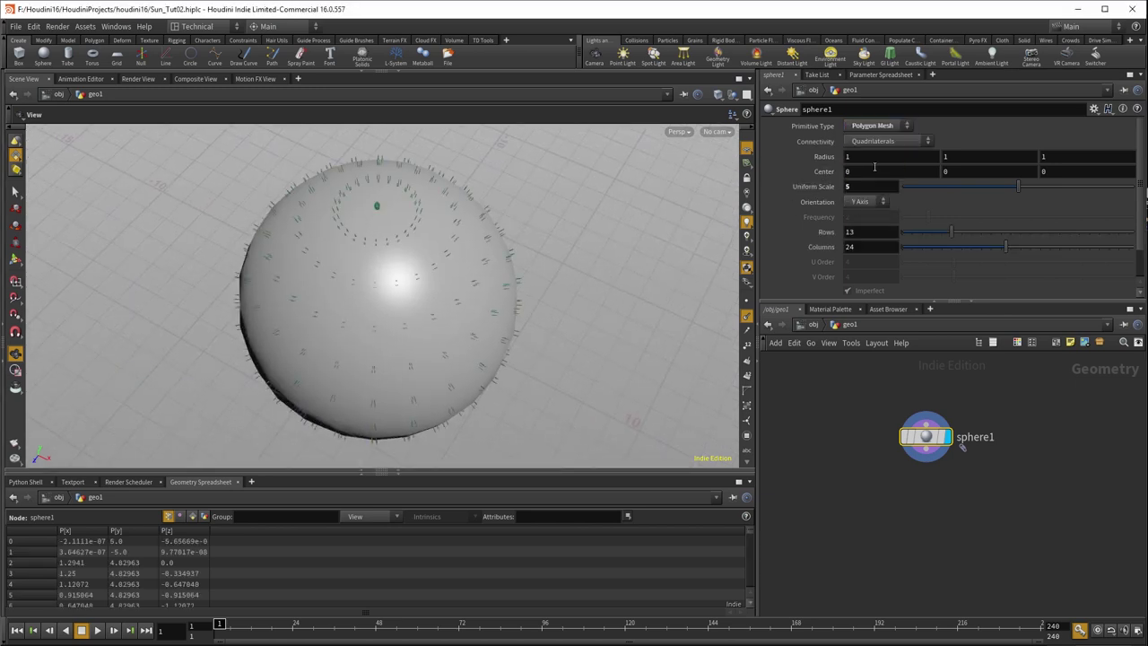
double_click(869, 232)
text(52)
key(Tab)
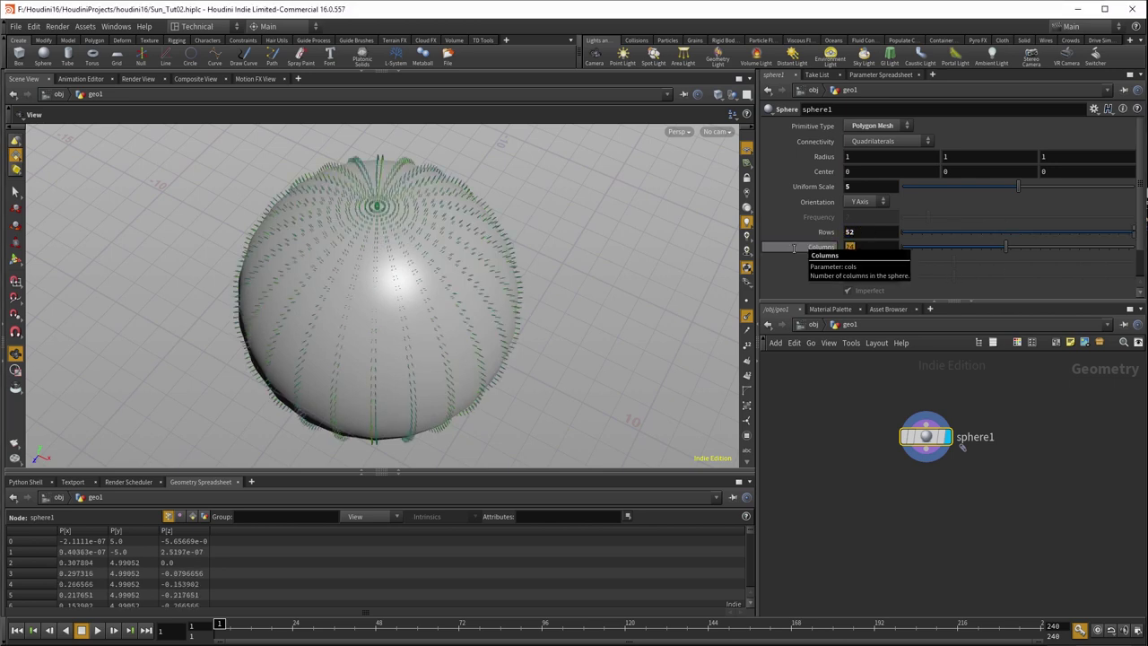
text(96)
key(Return)
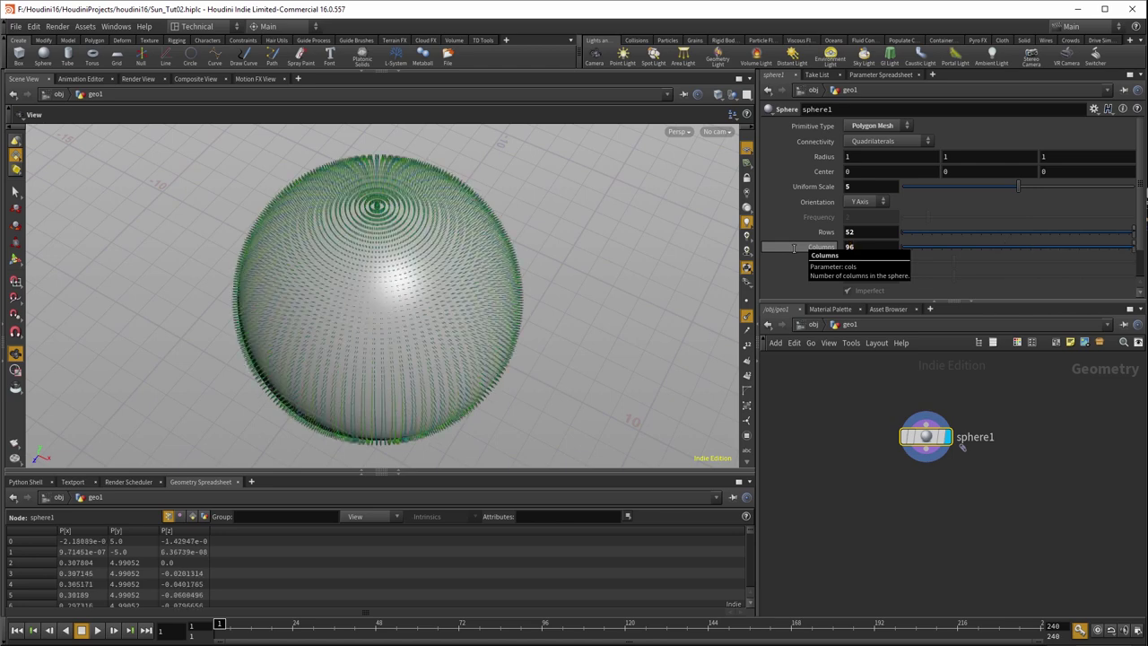
click(747, 317)
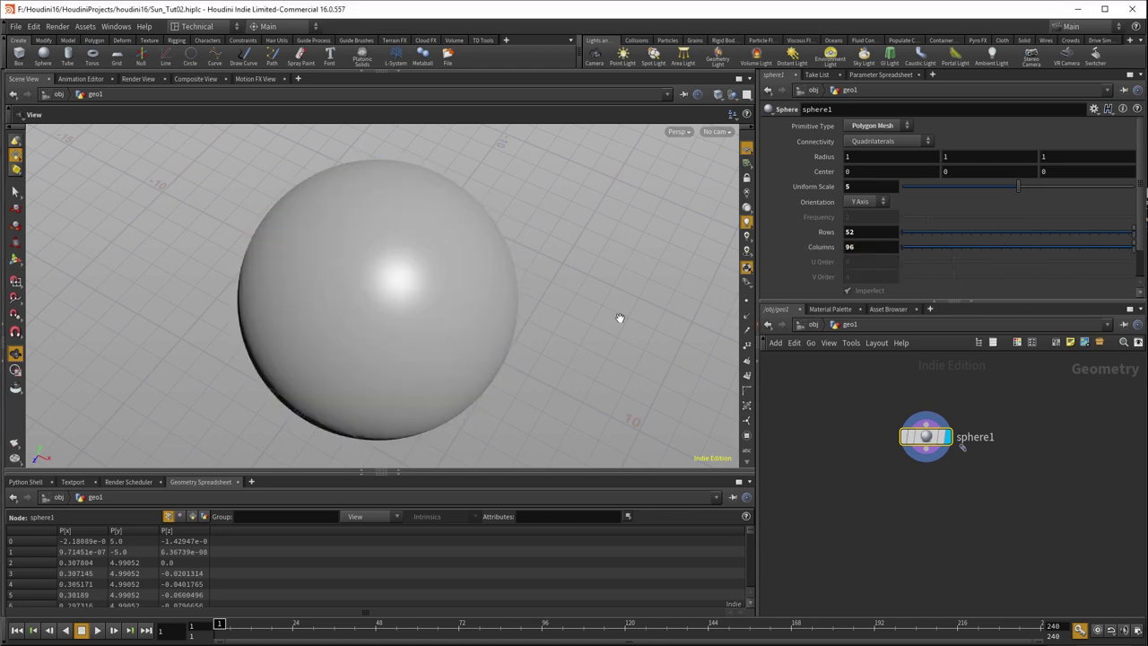
Switch the viewport background color scheme to Dark.
key(d)
click(685, 192)
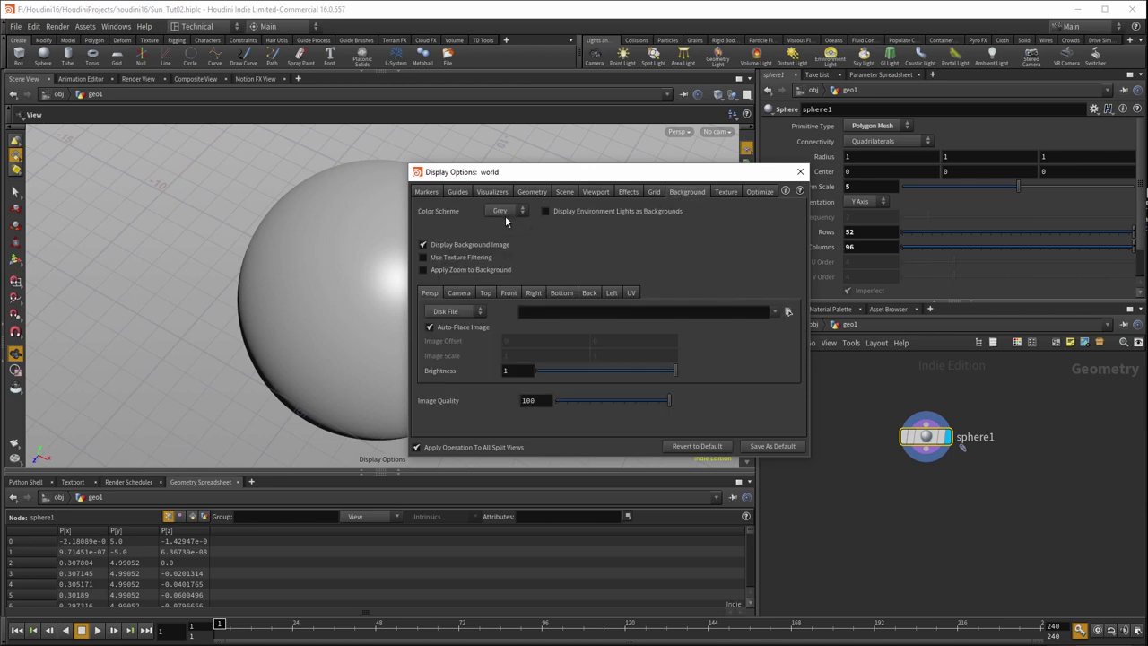
click(502, 212)
click(505, 236)
click(799, 172)
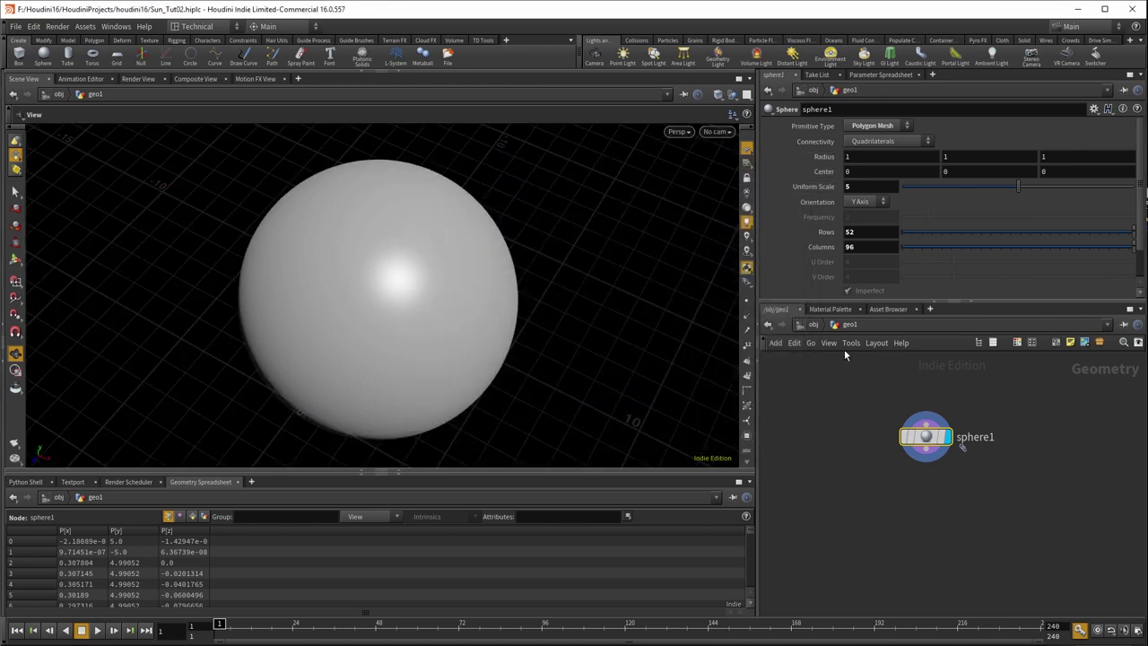
Rename geo1 to Sun_Body and go back inside to view the sphere.
click(813, 325)
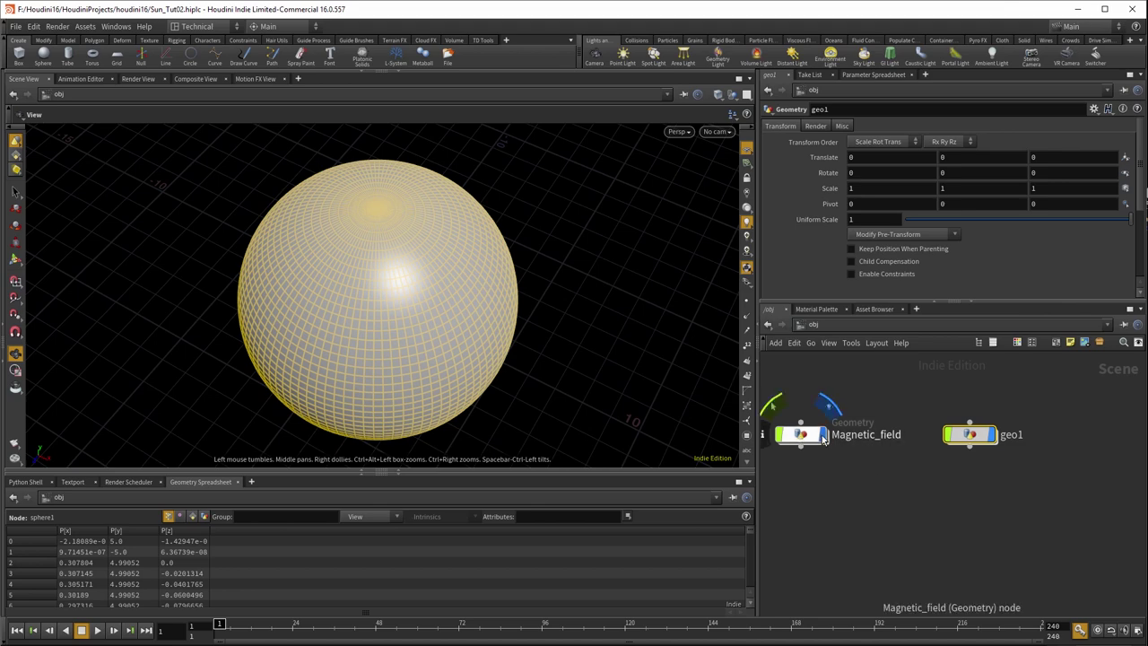
double_click(969, 435)
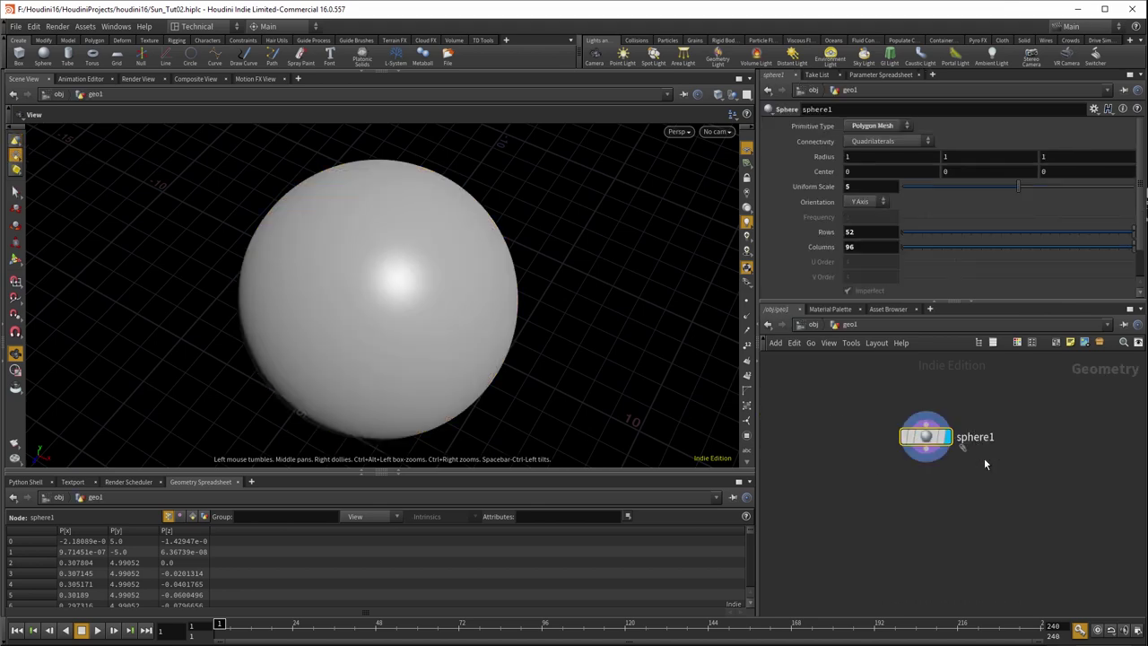
drag(605, 421, 655, 405)
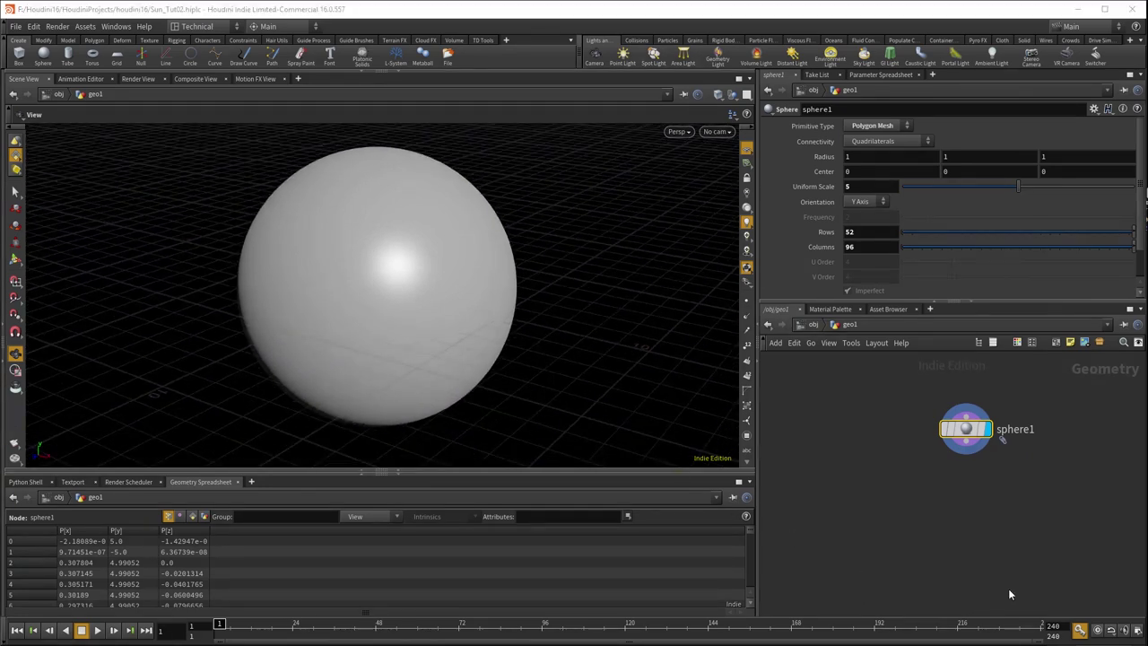
click(813, 326)
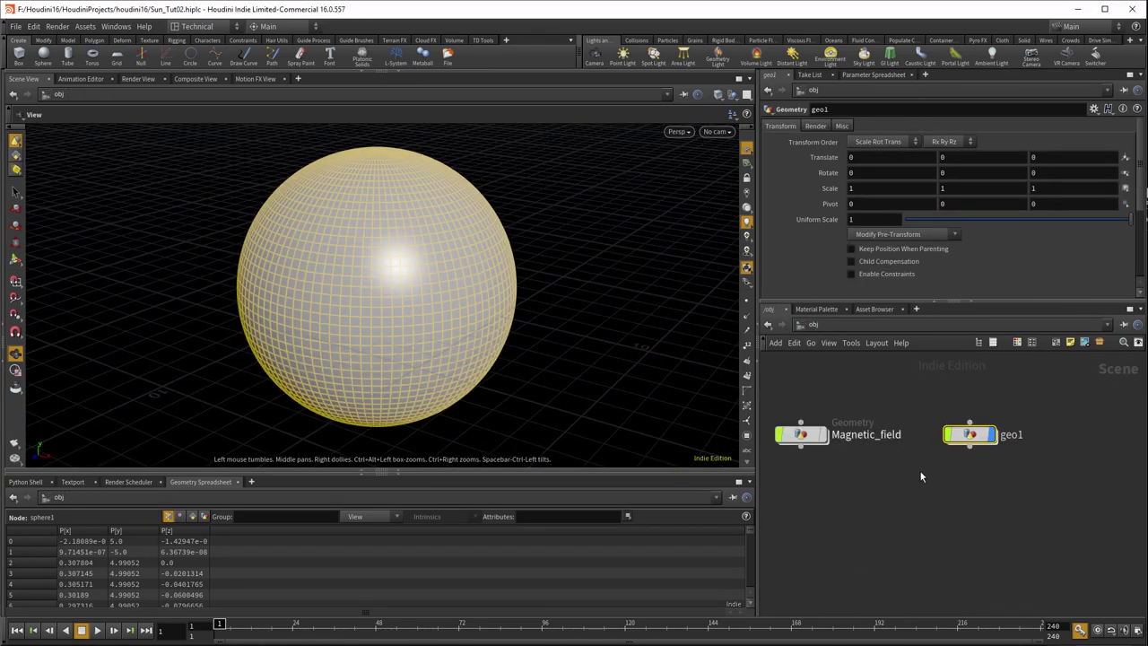
double_click(1003, 441)
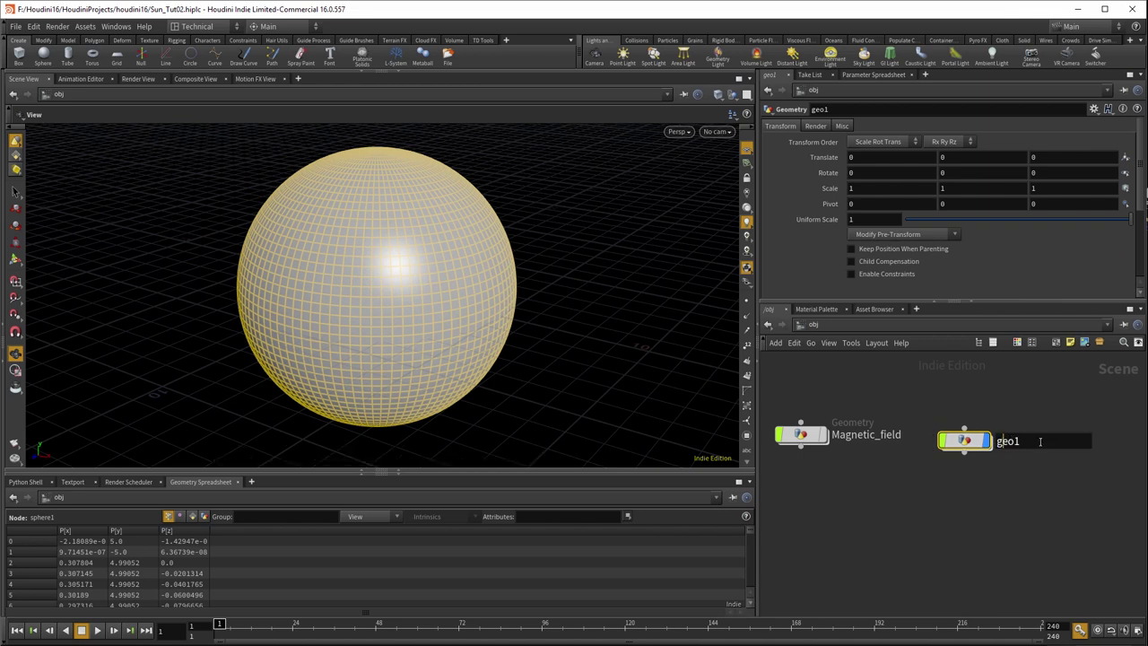
drag(1040, 441, 966, 441)
text(Sun_Body)
key(Return)
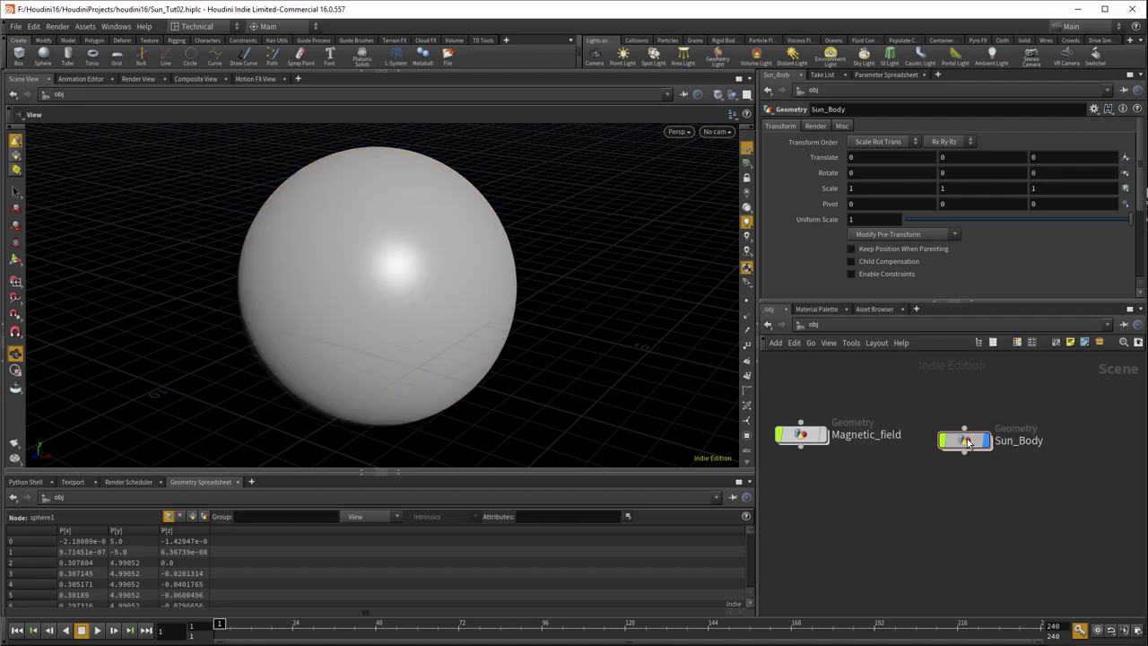
double_click(964, 439)
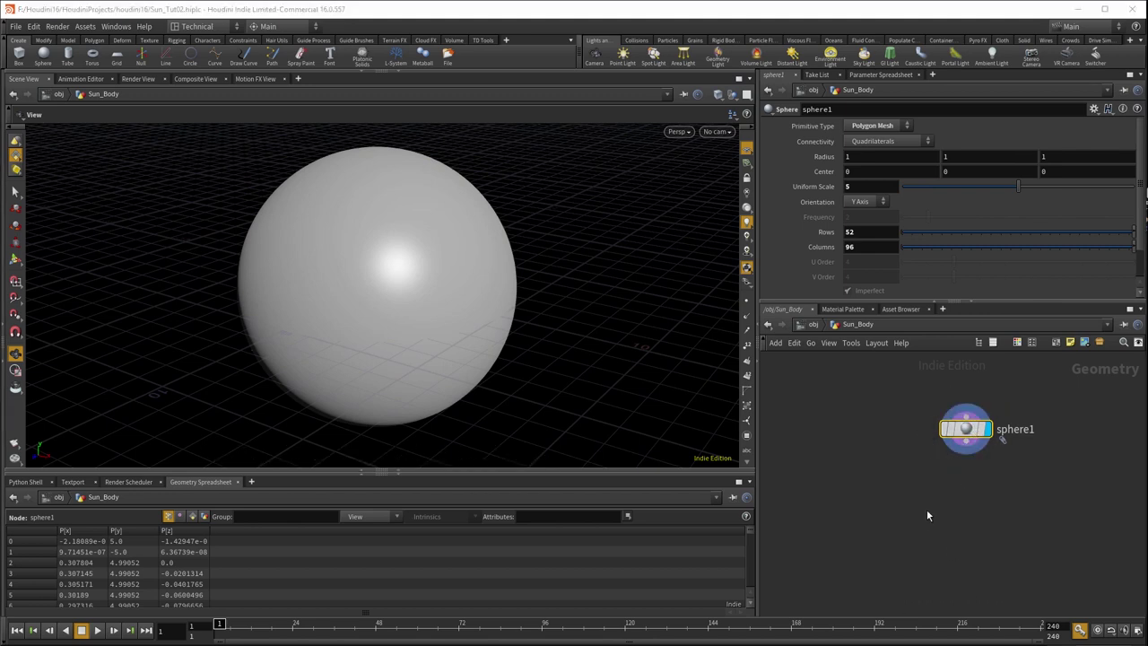
drag(595, 349, 513, 245)
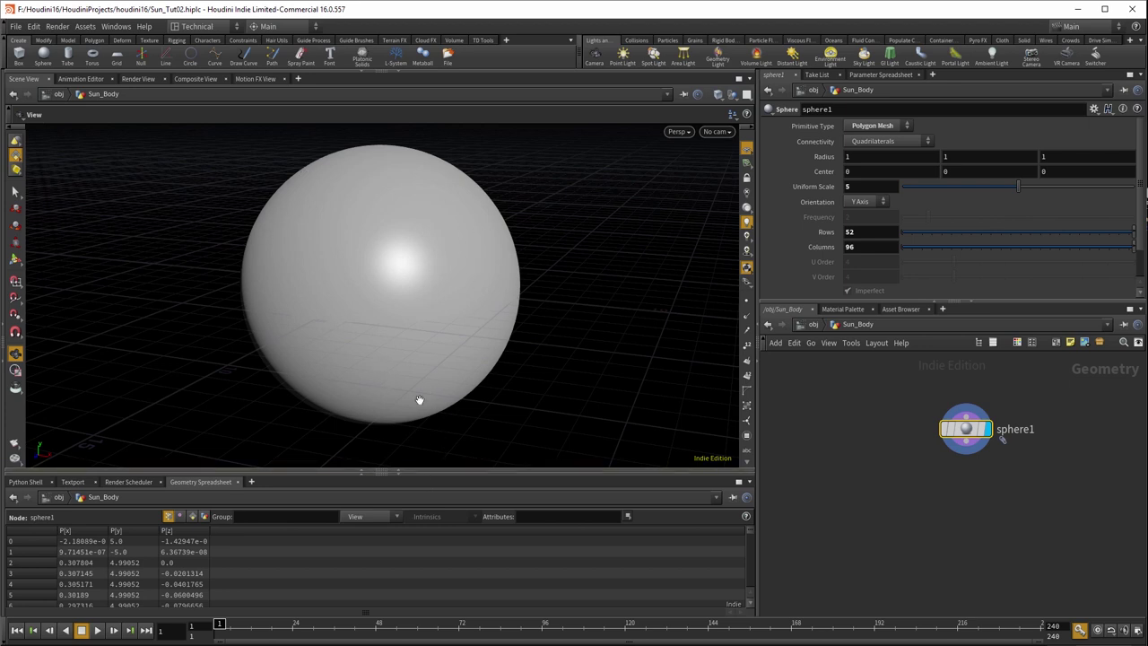
Add a Point Wrangle node wired below sphere1.
middle_drag(947, 499, 945, 477)
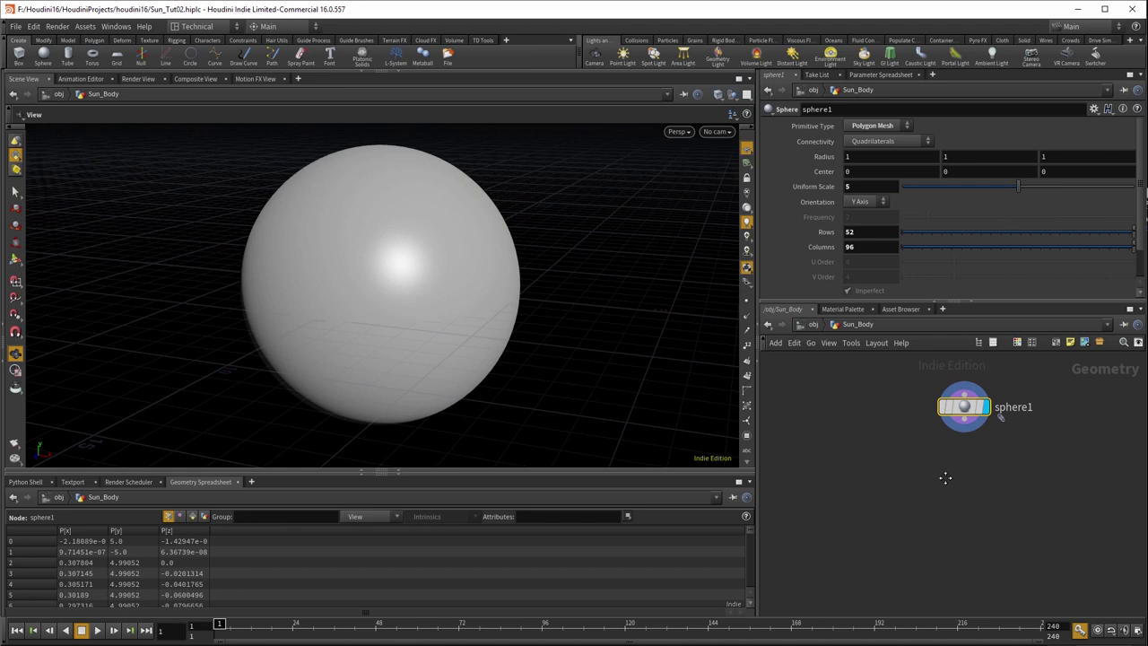
click(967, 423)
click(923, 446)
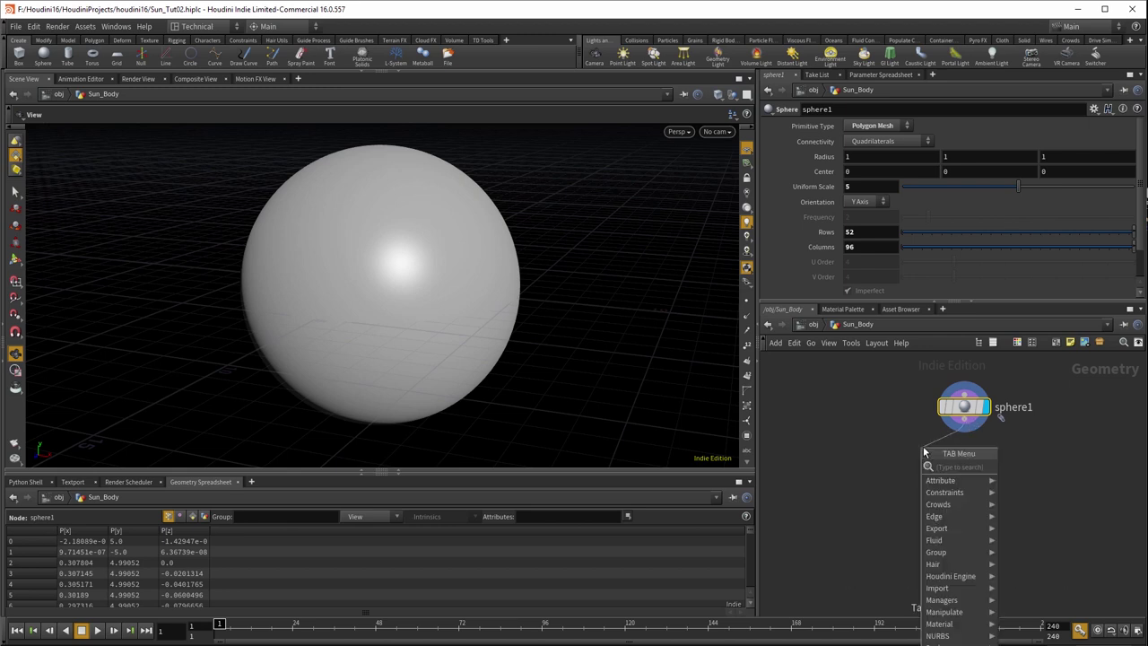
text(wran)
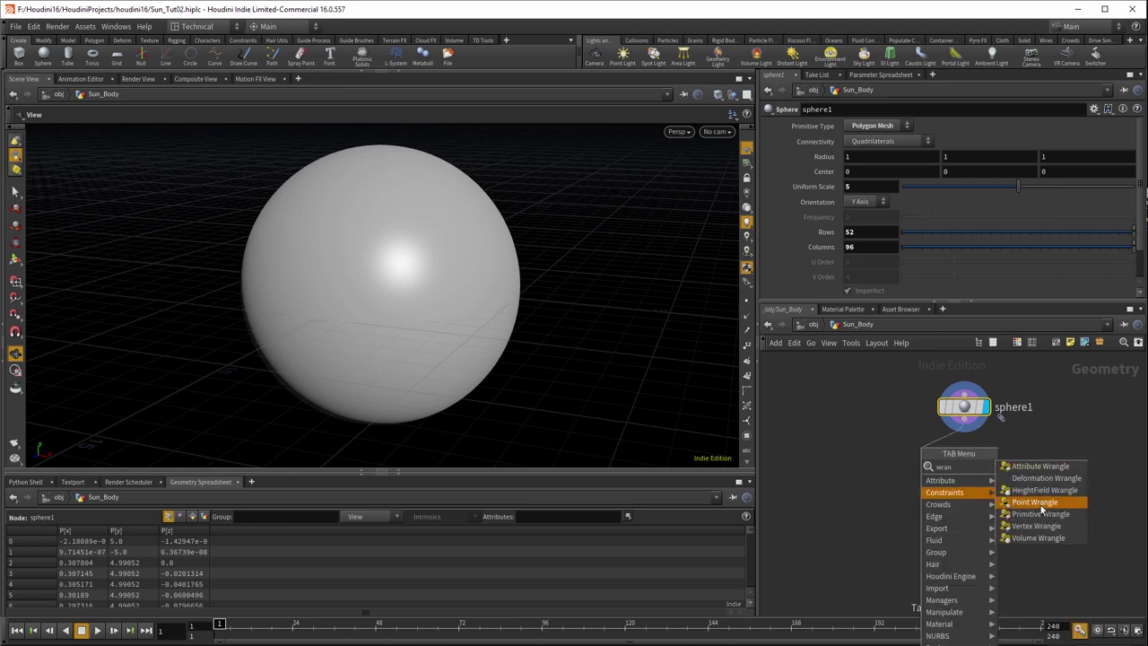
key(Return)
click(961, 461)
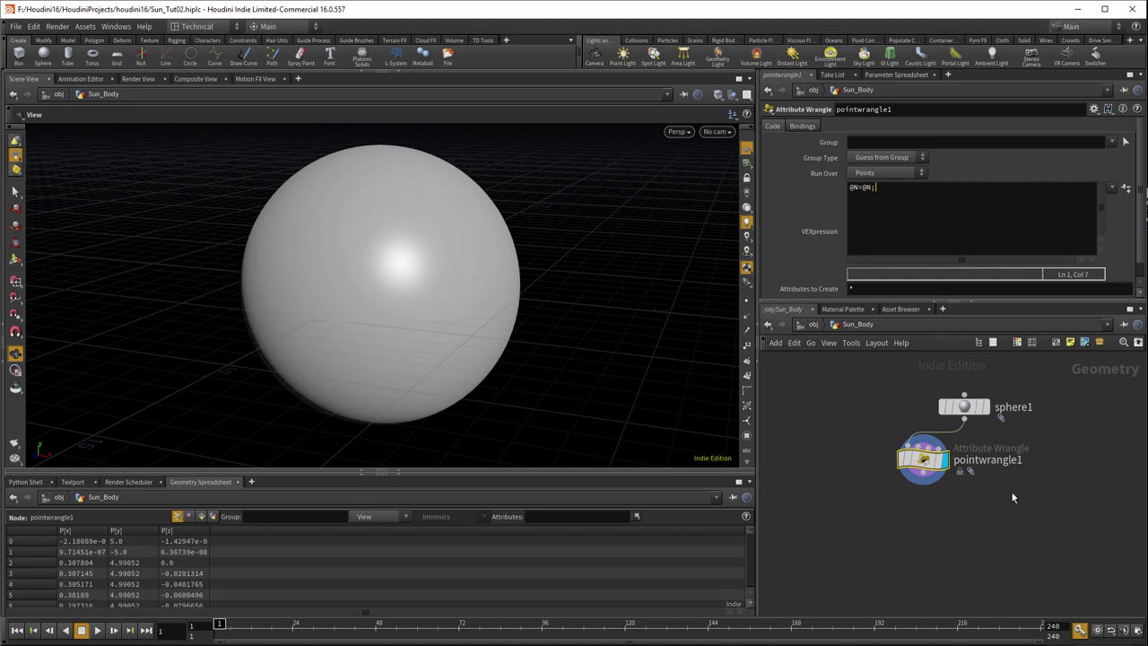
Add a Scatter node below pointwrangle1 with 800 total points.
click(923, 446)
click(924, 480)
text(scatter)
key(Return)
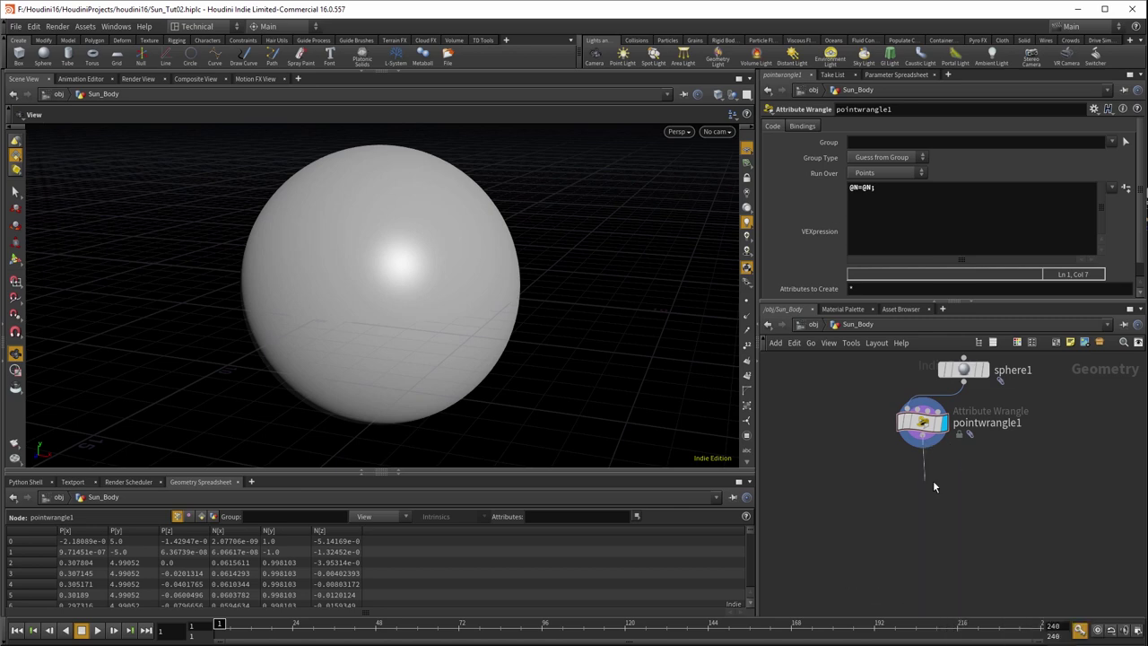
click(924, 483)
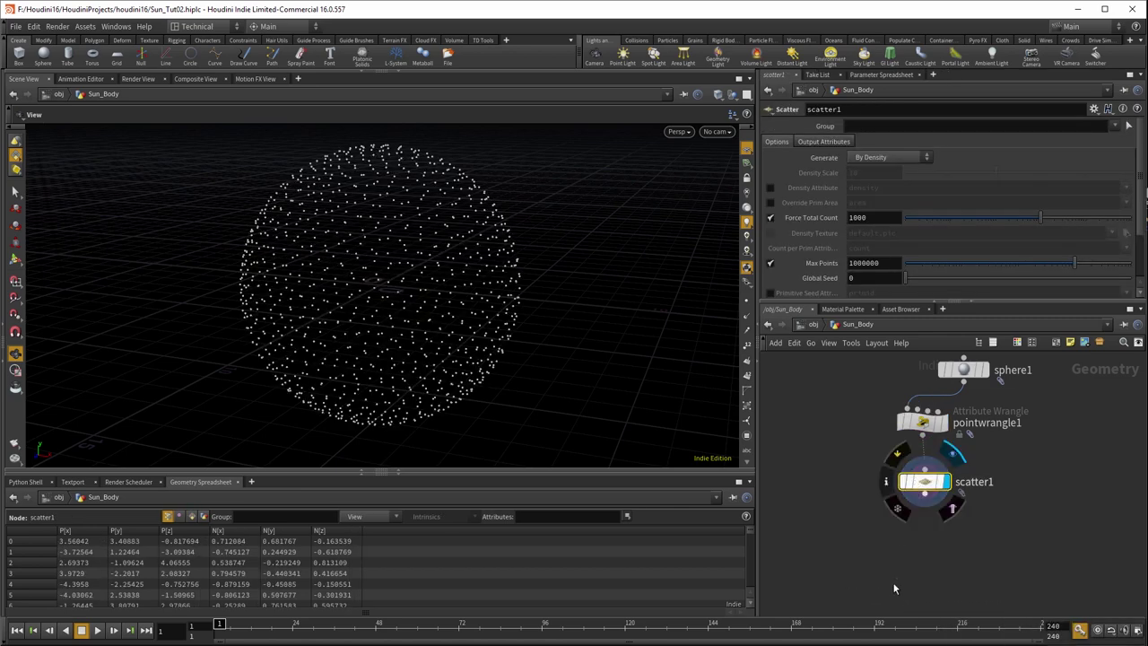
mouse_move(1038, 219)
mouse_down()
mouse_move(1007, 220)
mouse_move(1018, 218)
mouse_up()
text(800)
key(Return)
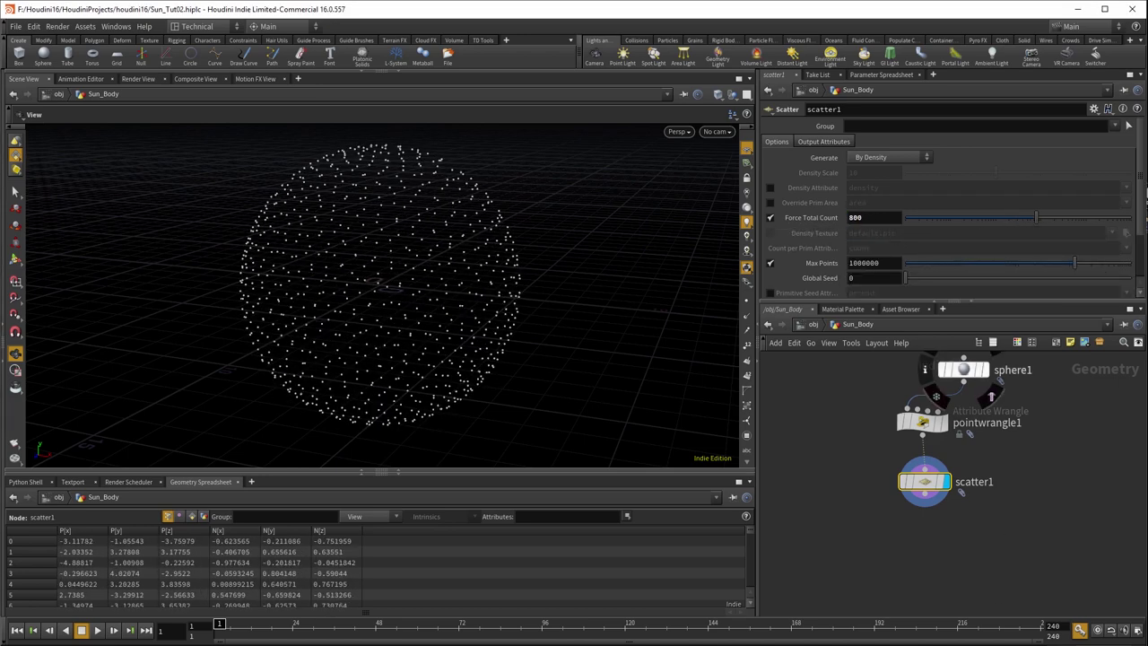
Set scatter1's Global Seed 2.65, Relax Iterations 13 and Scale Radii By 0.424.
scroll(1031, 224, down, 3)
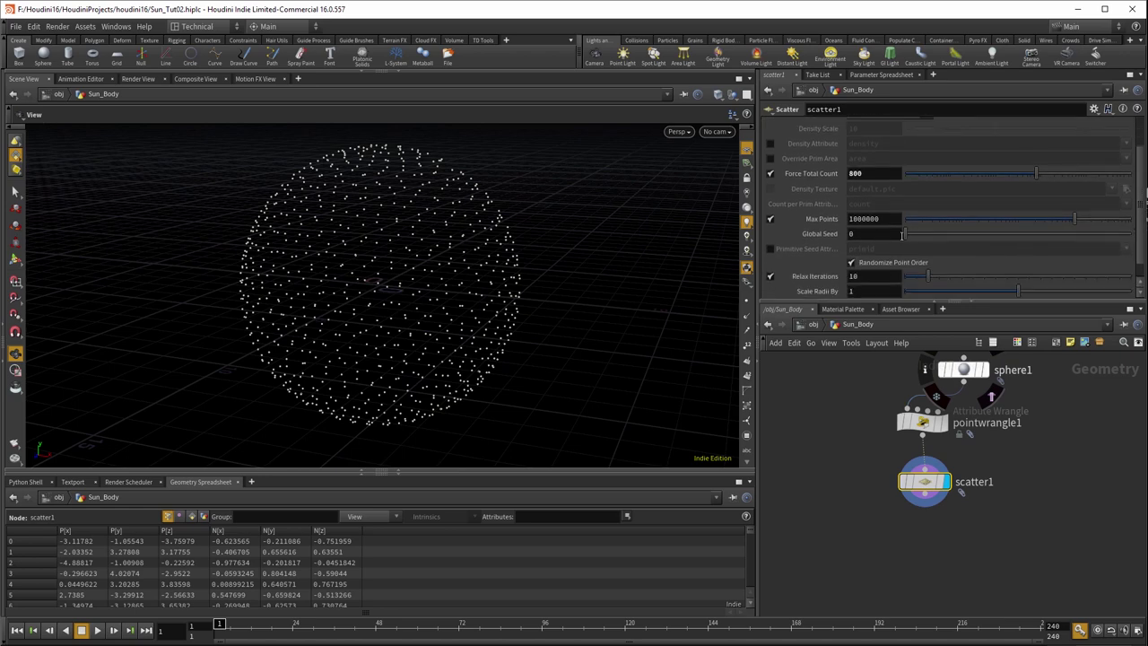
drag(903, 234, 952, 234)
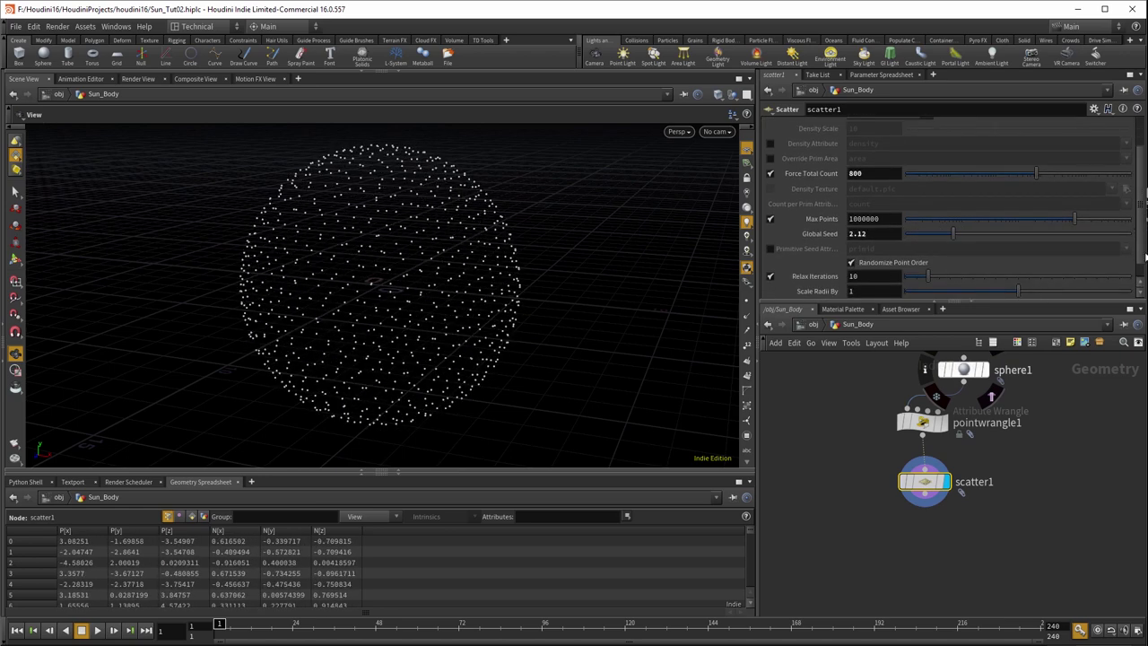
scroll(1144, 258, down, 1)
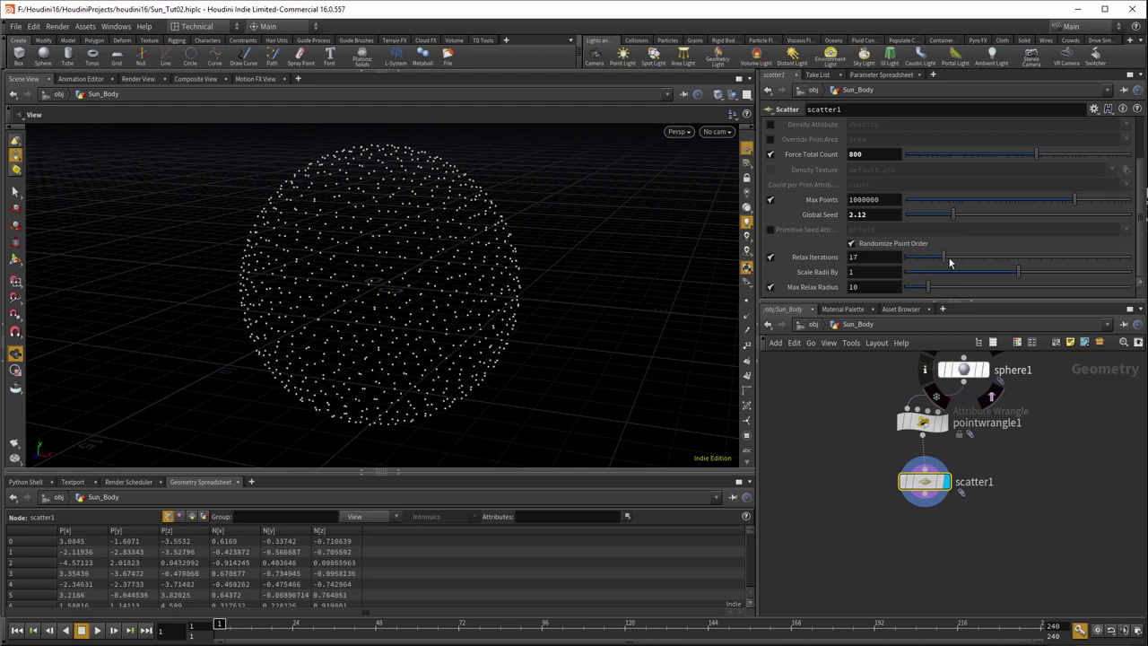
drag(937, 261, 948, 260)
drag(1017, 272, 954, 287)
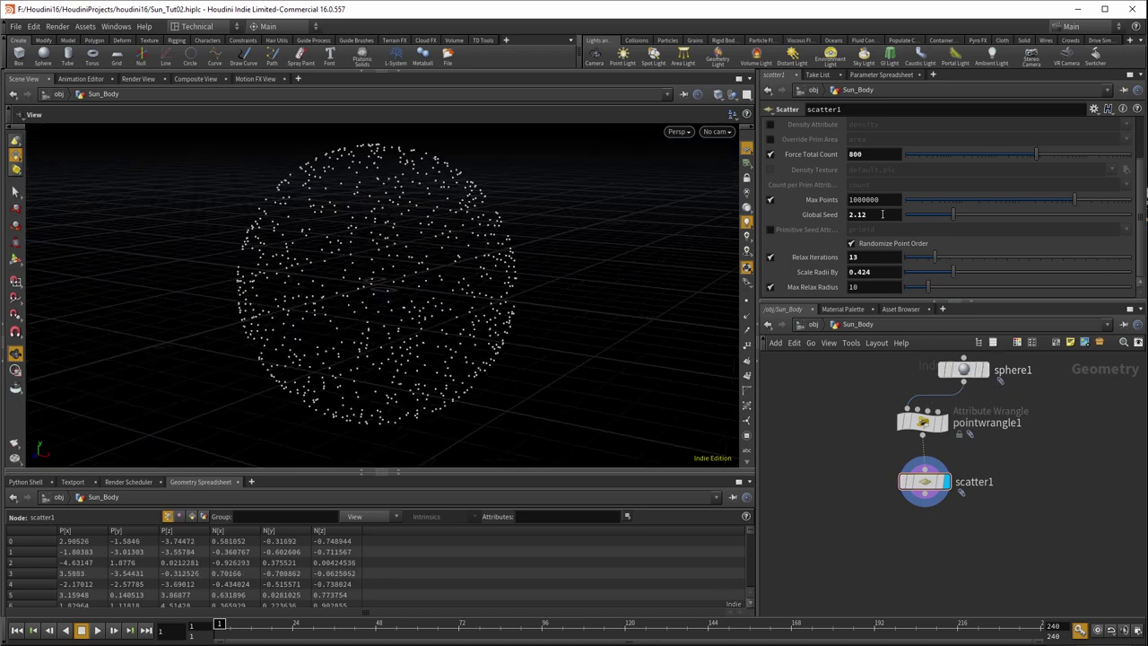
drag(951, 219, 965, 219)
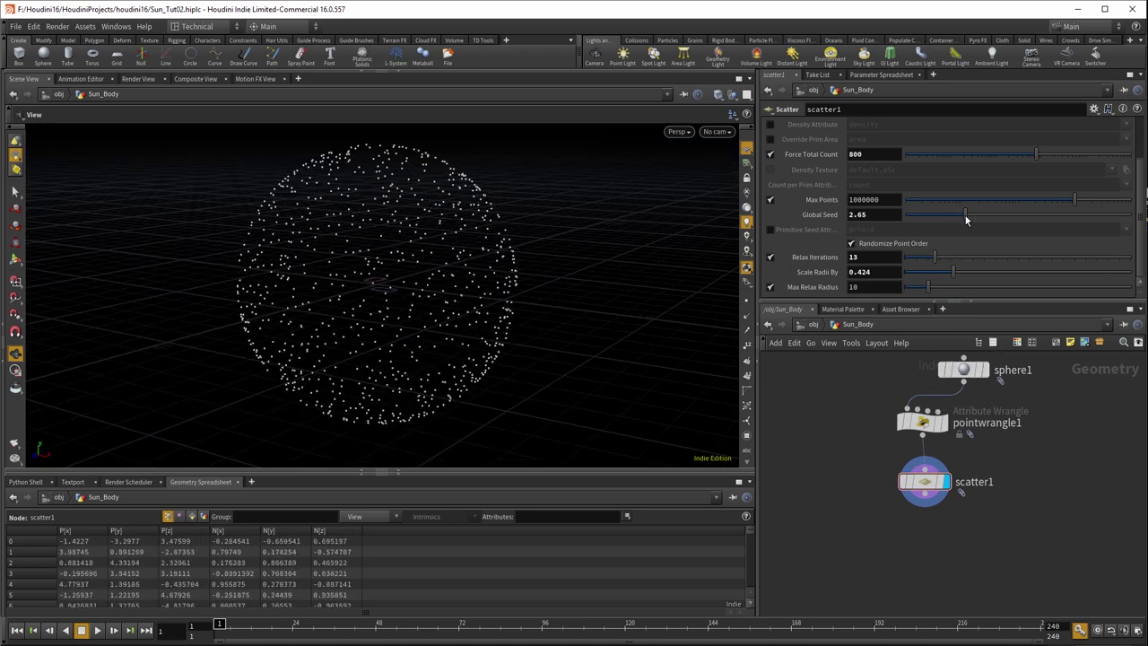
mouse_move(963, 546)
middle_down()
mouse_move(960, 520)
mouse_move(943, 545)
middle_up()
Add a POP Network wired under scatter1 and go inside it.
click(907, 499)
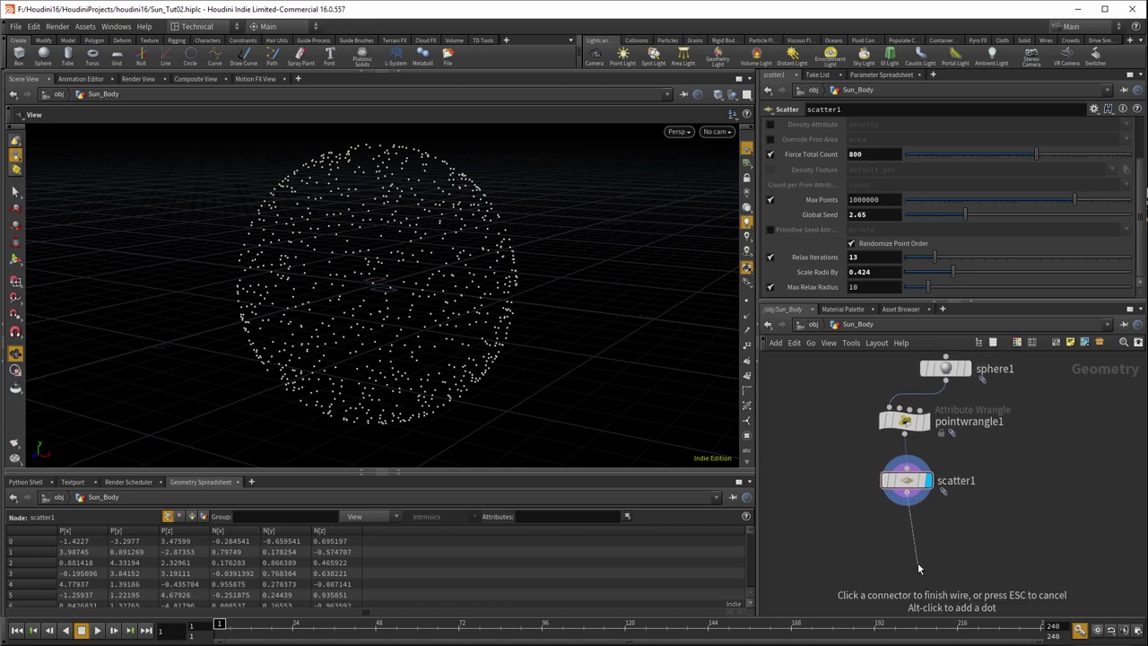
middle_drag(928, 559, 929, 515)
key(Tab)
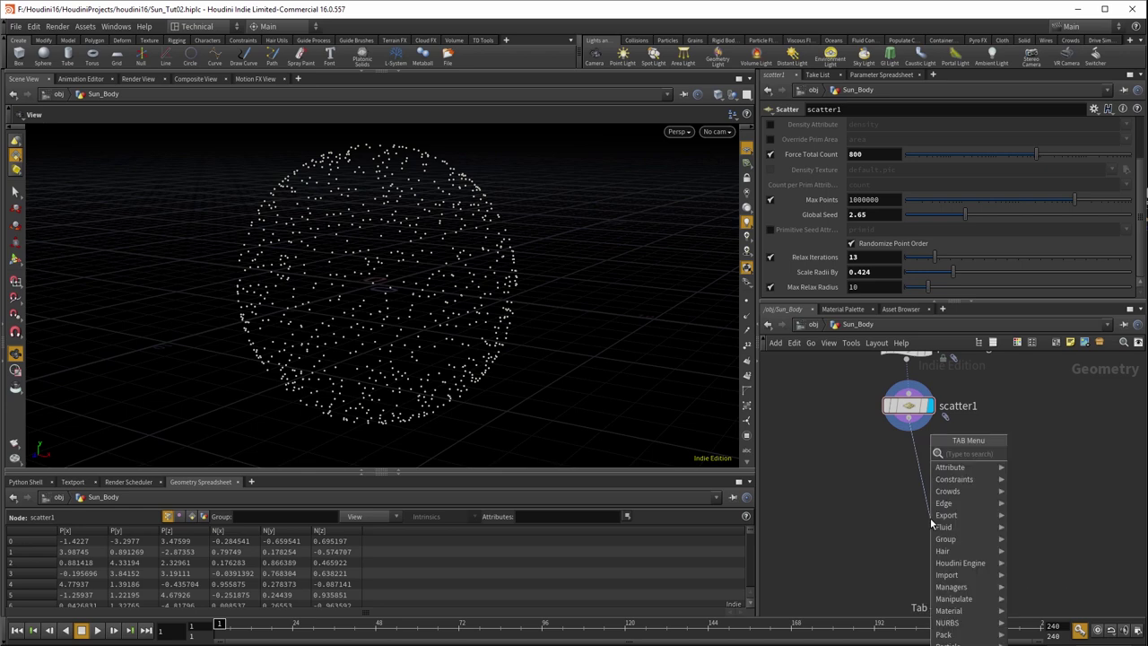
text(pop)
click(1042, 452)
click(923, 513)
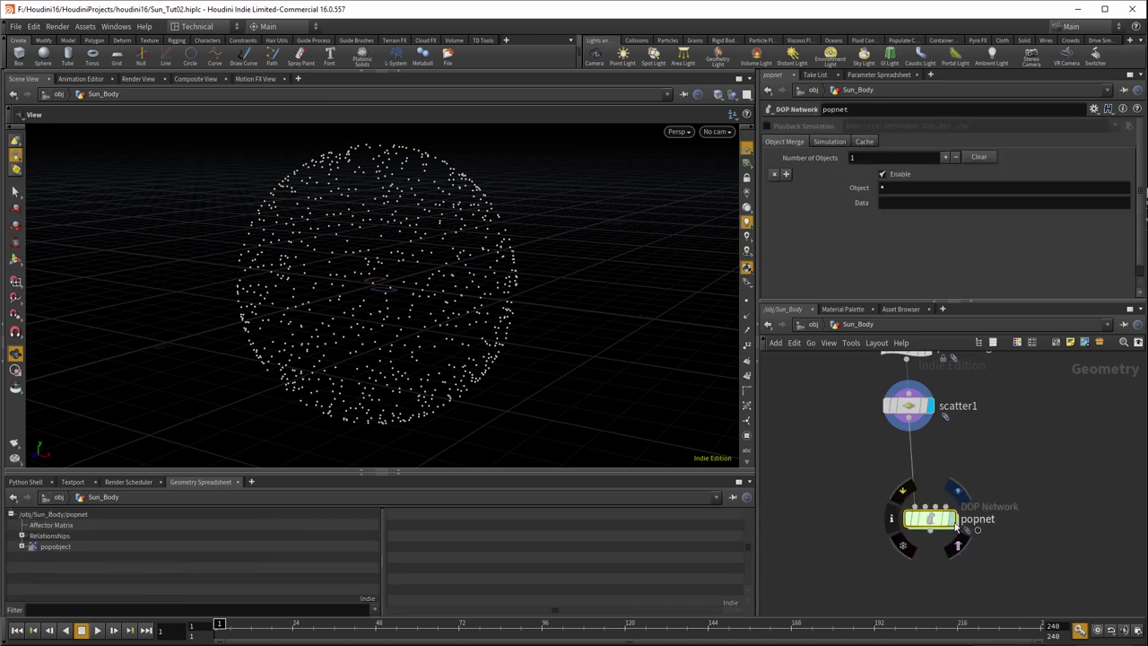
key(i)
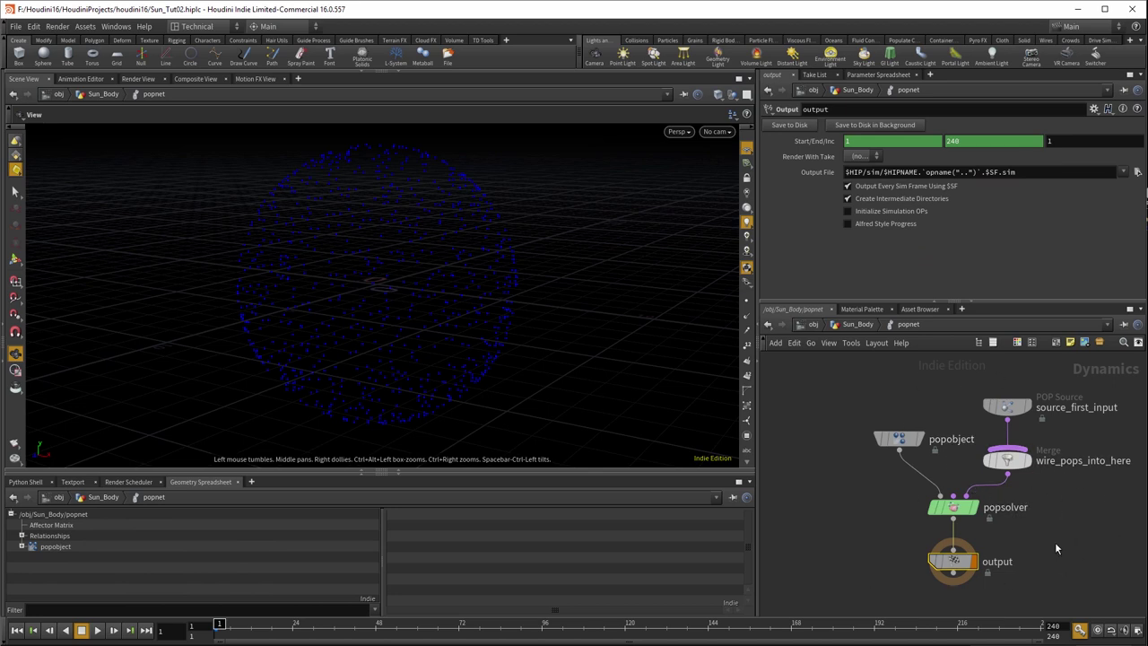
Make source_first_input emit from All Points with impulse activation $SF<2.
middle_drag(1053, 544, 1021, 539)
click(989, 404)
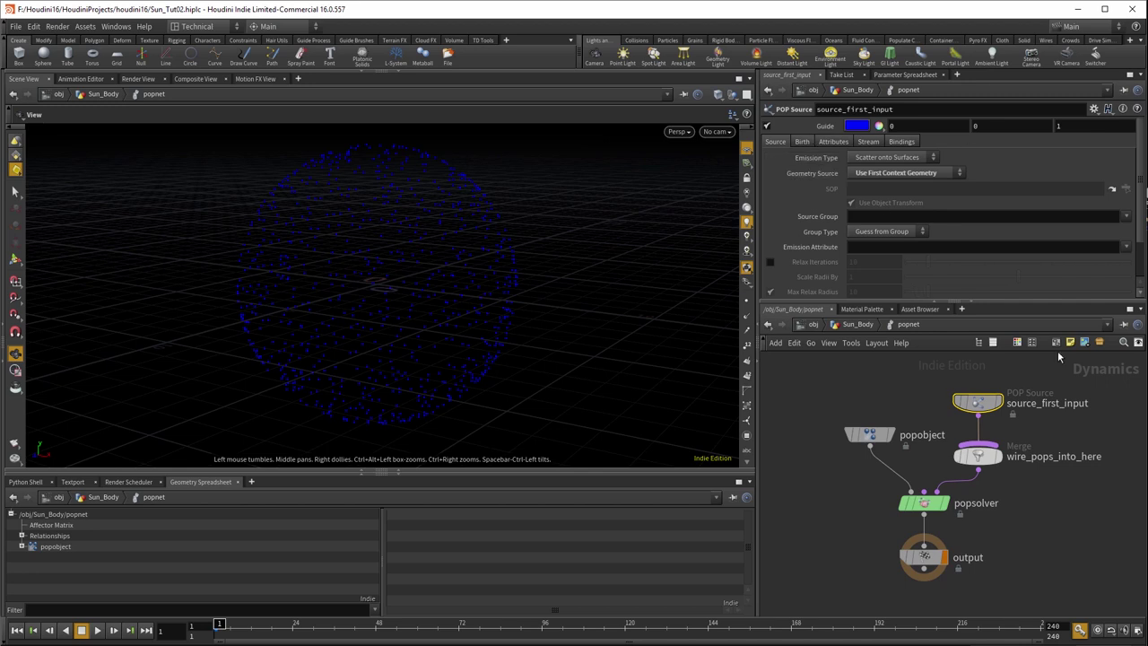
click(877, 158)
click(874, 167)
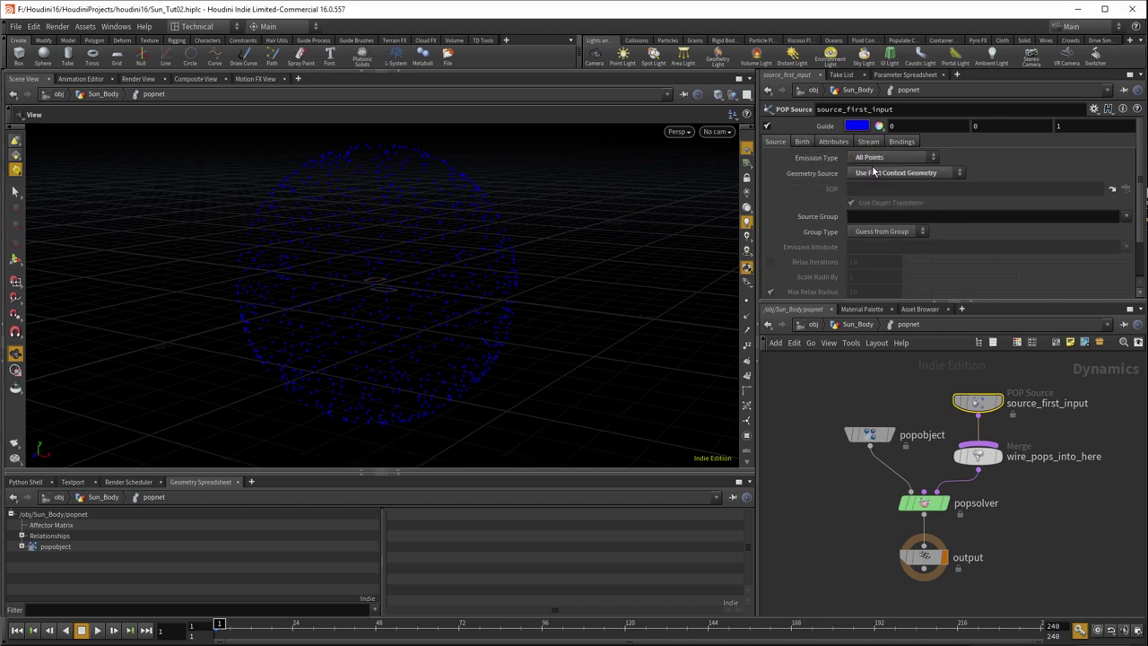
click(802, 142)
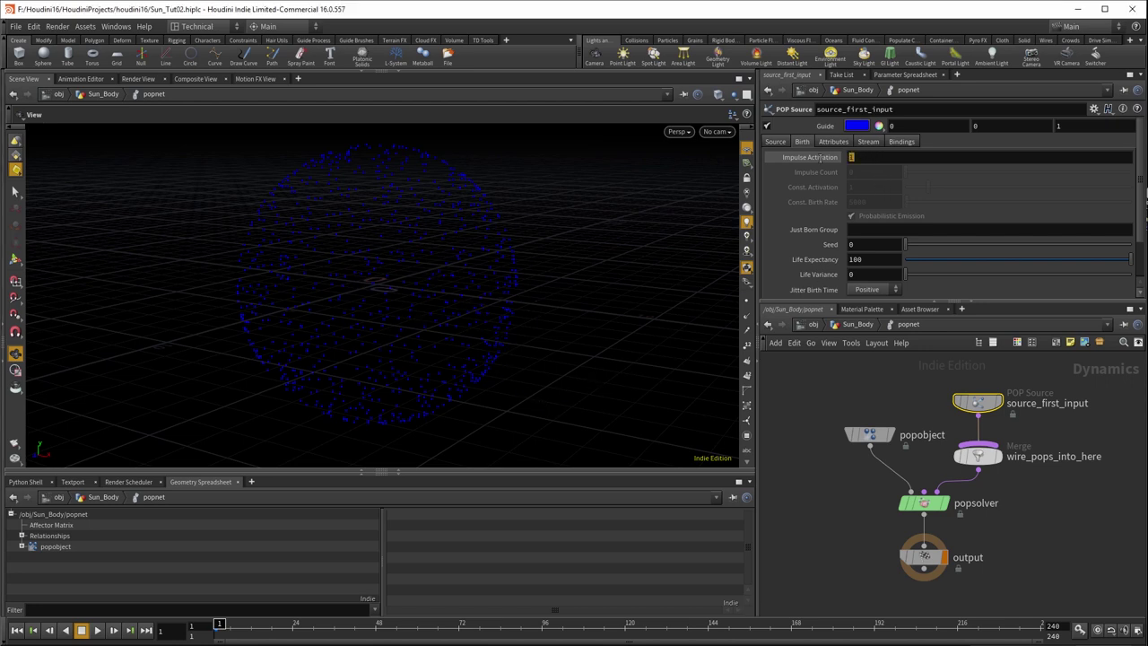
mouse_move(819, 158)
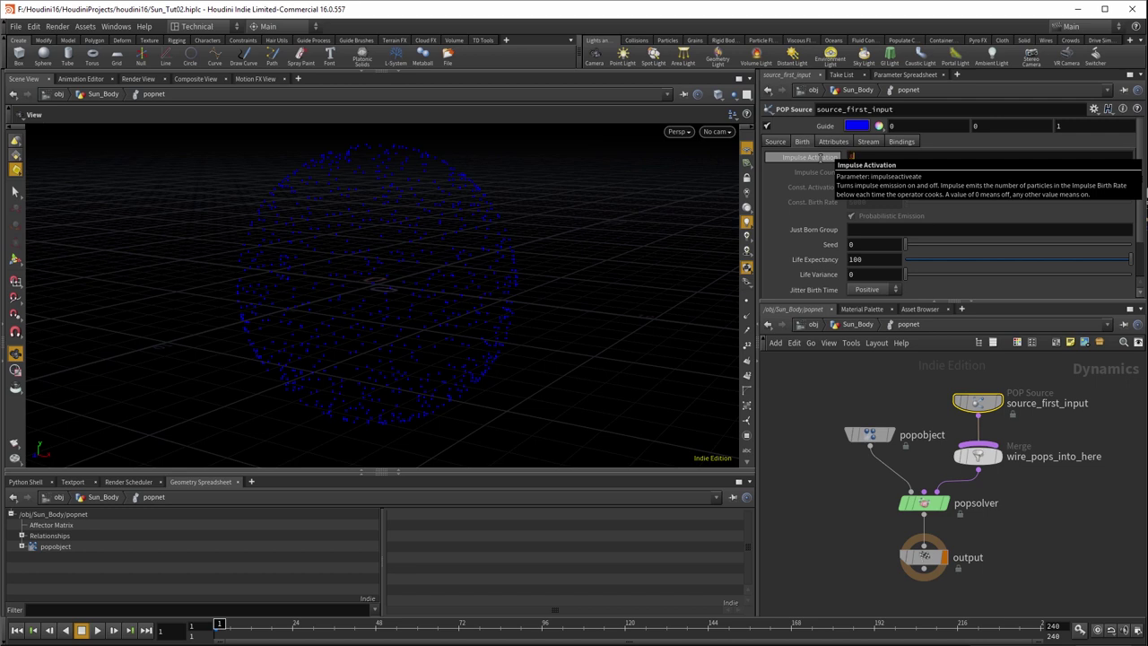
text($SF<=)
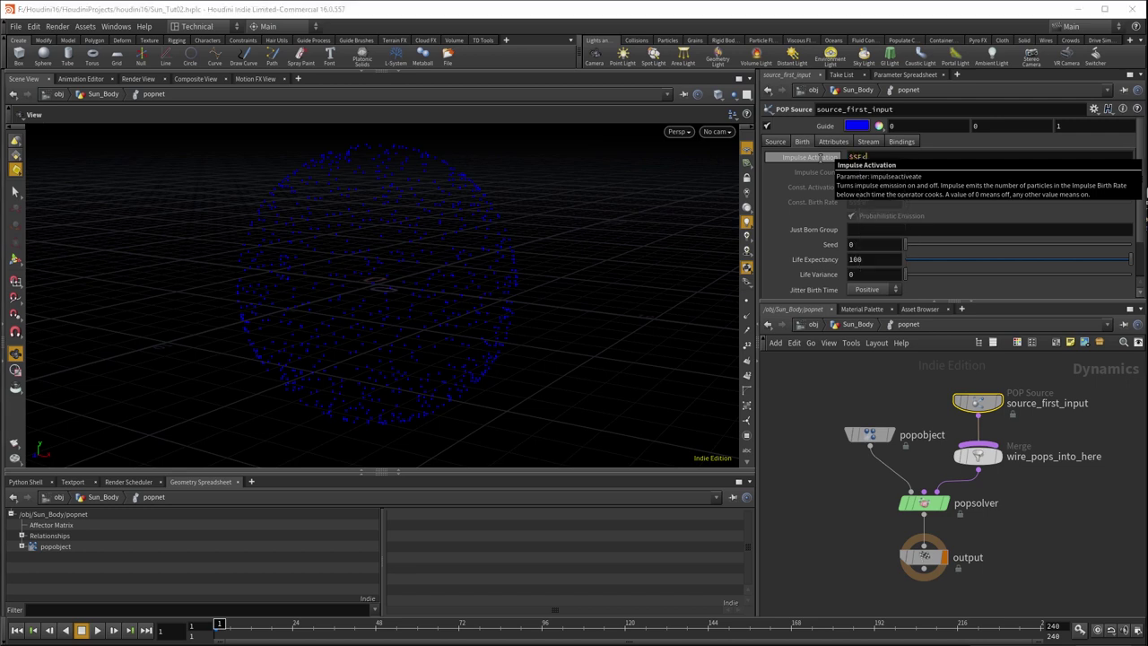
key(BackSpace)
text(2)
key(Return)
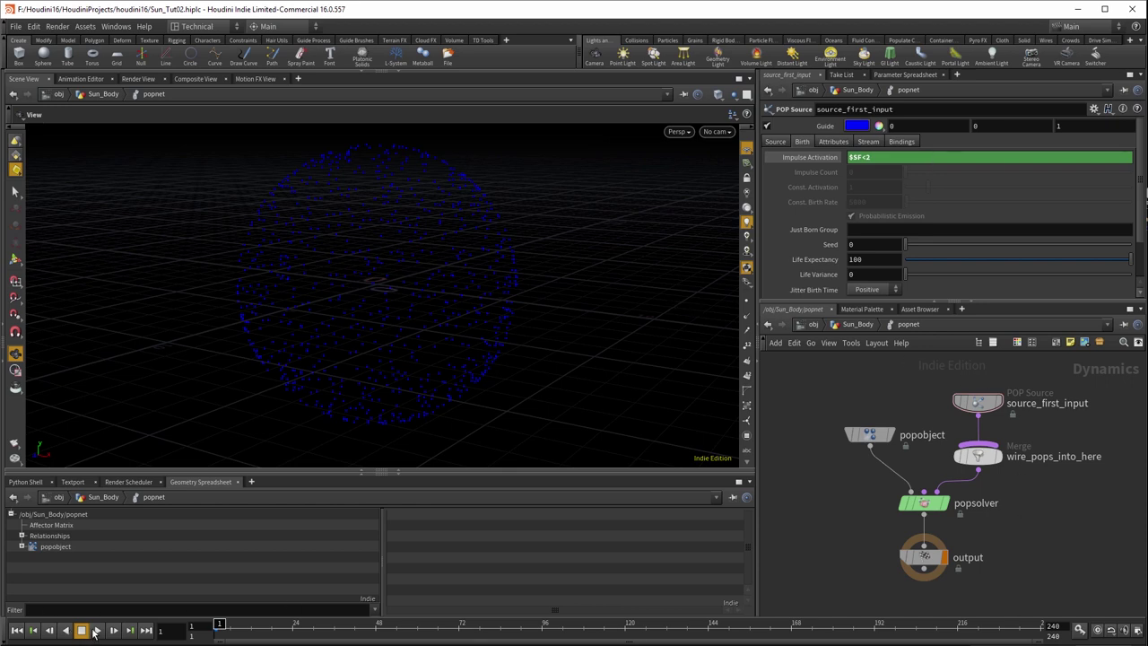
Play the simulation to check emission, then rewind to frame 1.
click(97, 630)
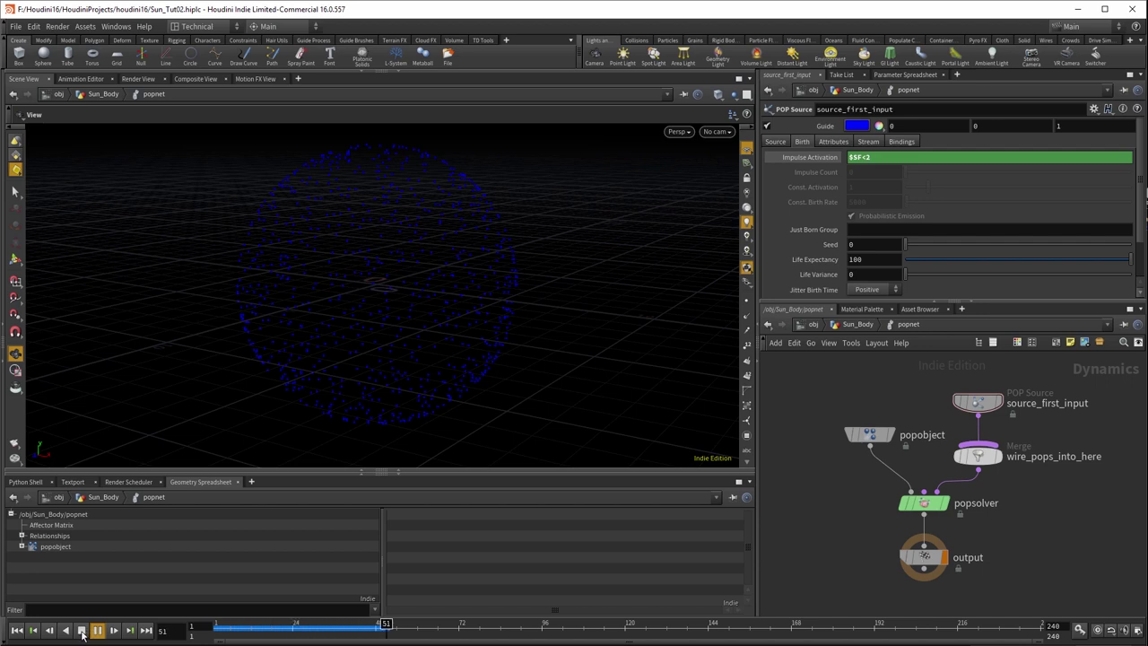
click(82, 630)
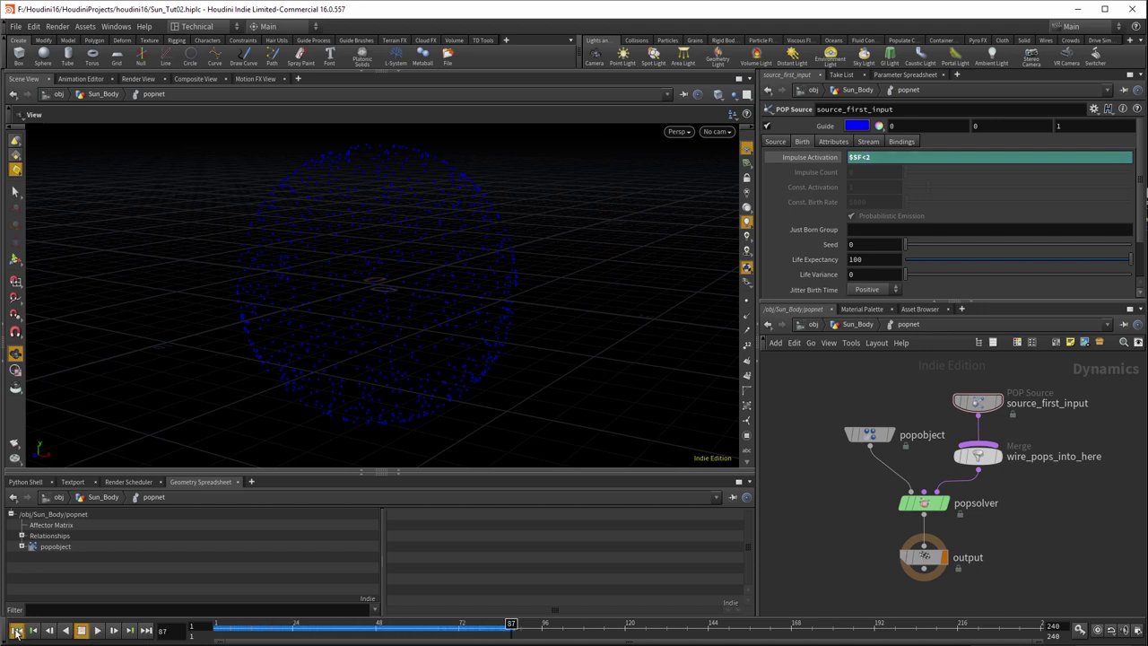
click(18, 630)
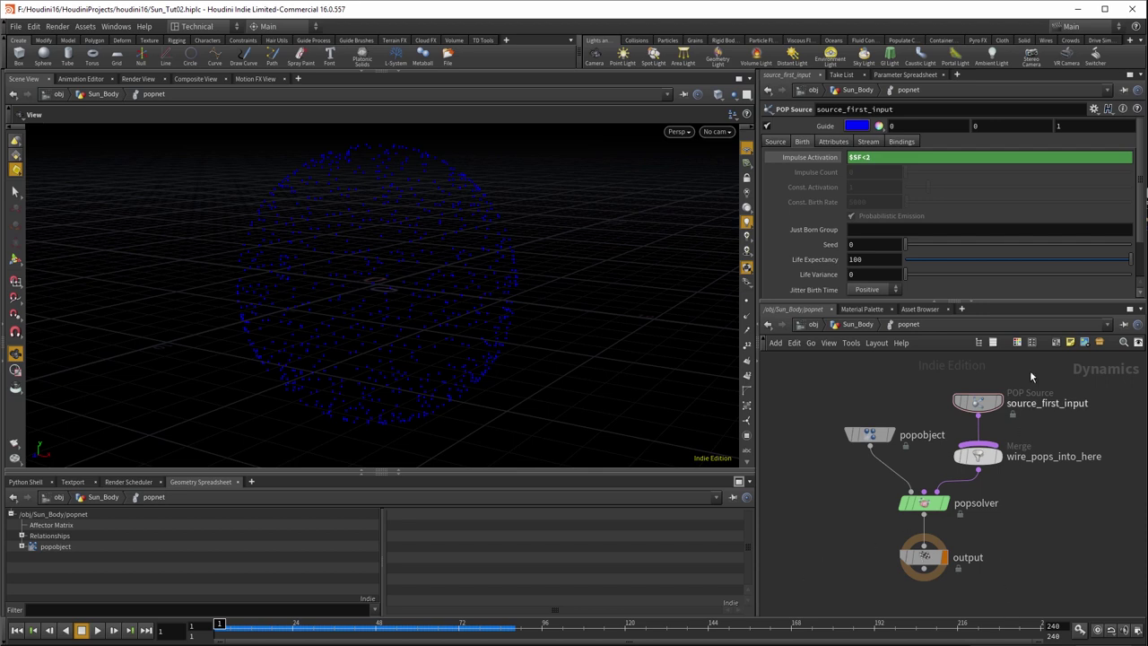
Move source_first_input up and drop a POP VOP onto the wire below it.
scroll(986, 489, up, 2)
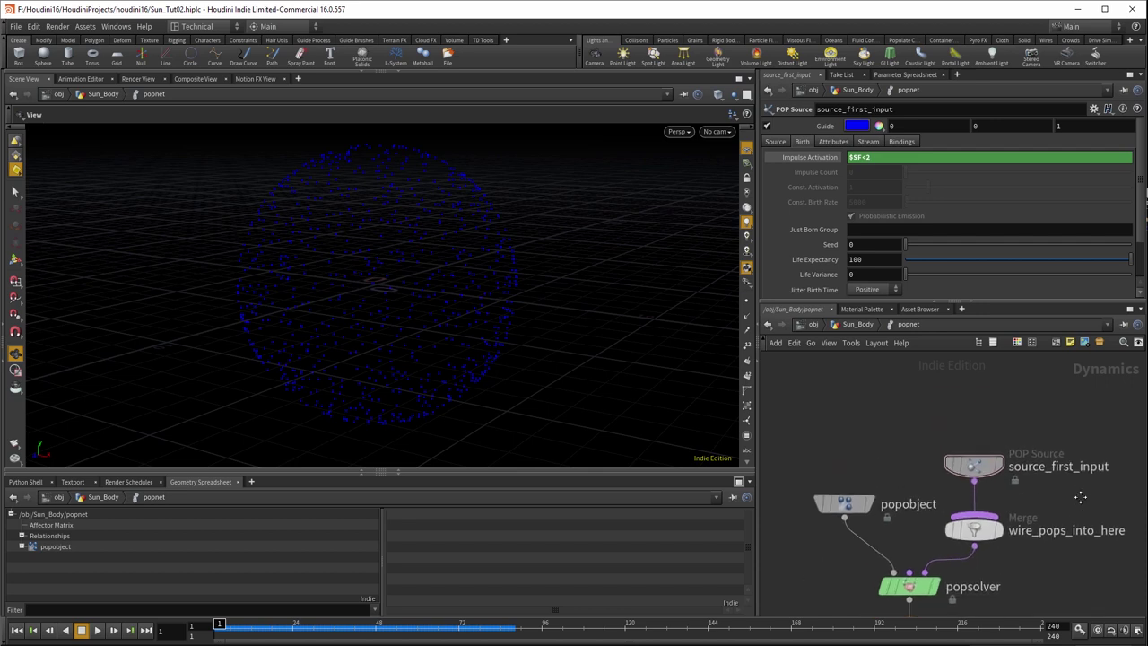
drag(987, 488, 986, 390)
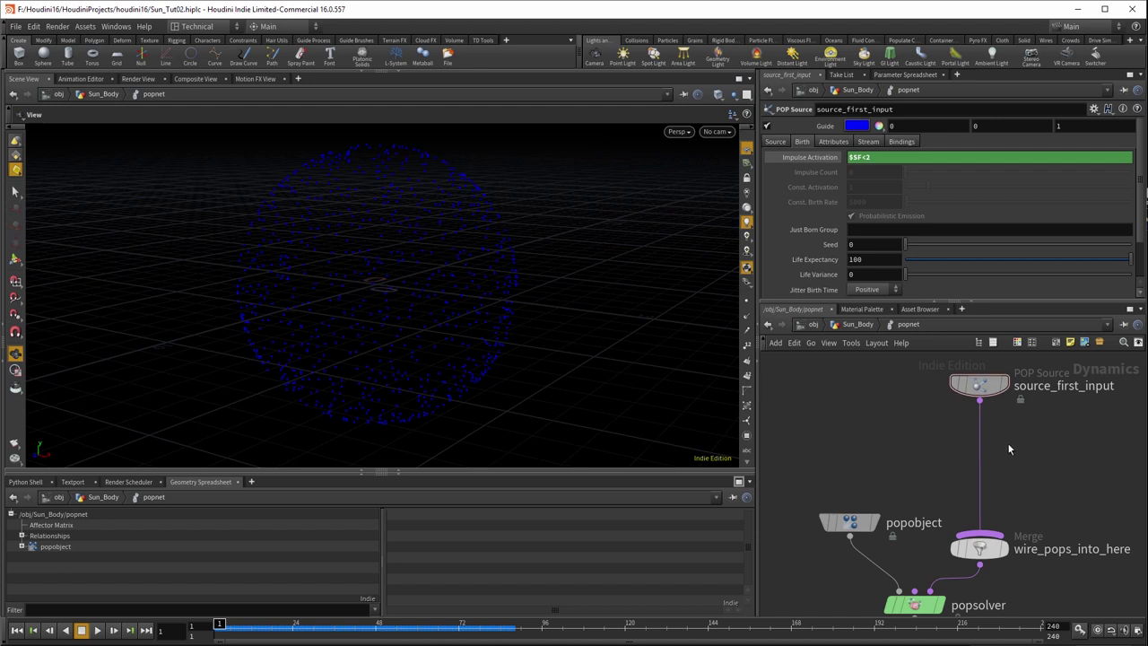
key(Tab)
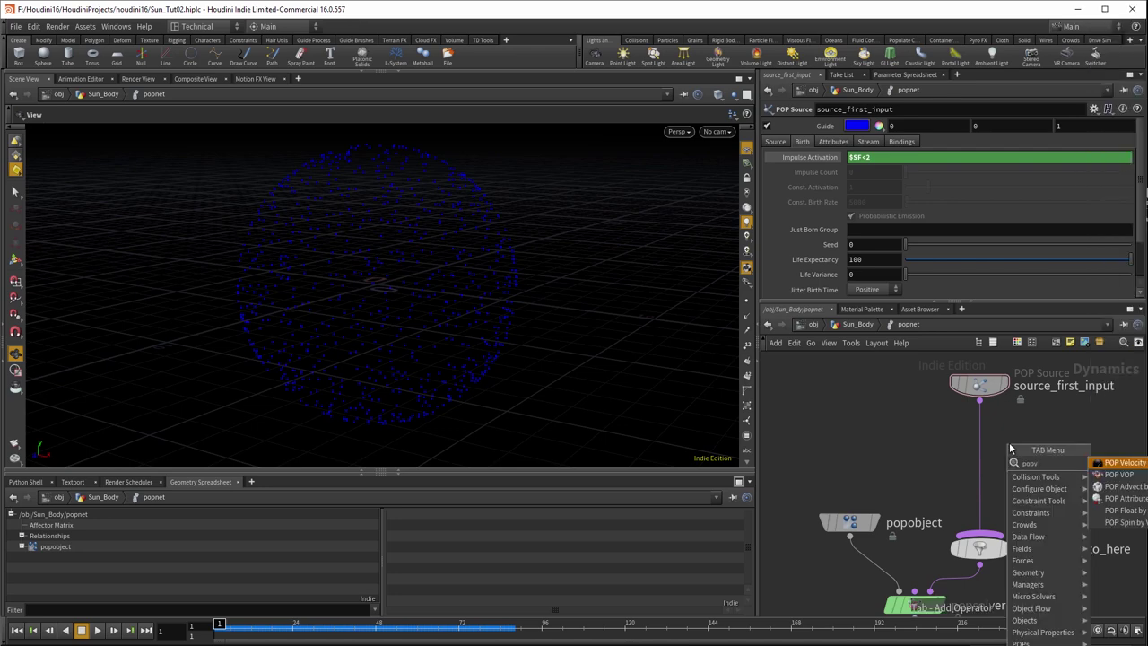
key(Return)
click(979, 439)
Inside popvop1, add a curlnoise1 node and feed it the global P position.
double_click(979, 439)
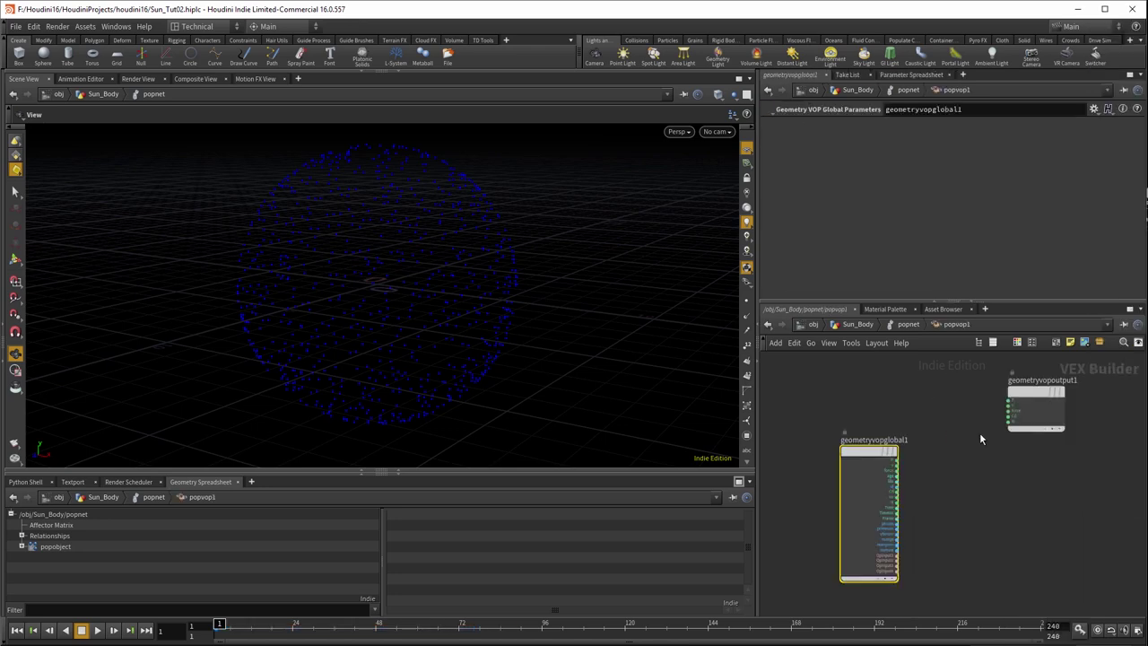
drag(869, 451, 822, 416)
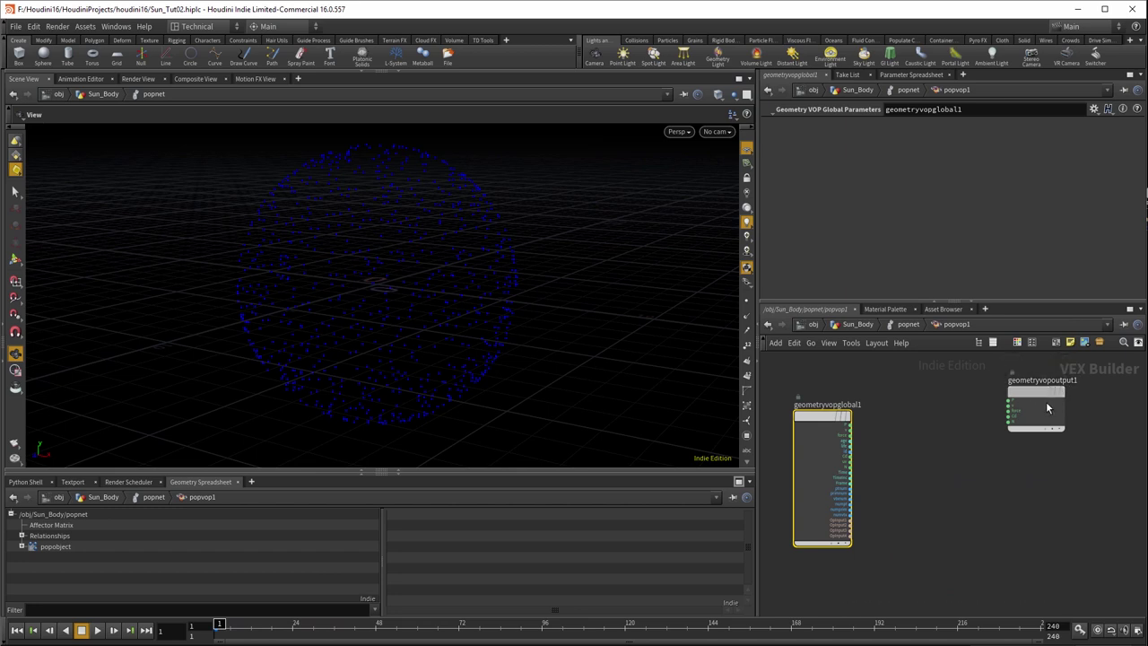
drag(1035, 392, 1062, 410)
key(Tab)
text(curl)
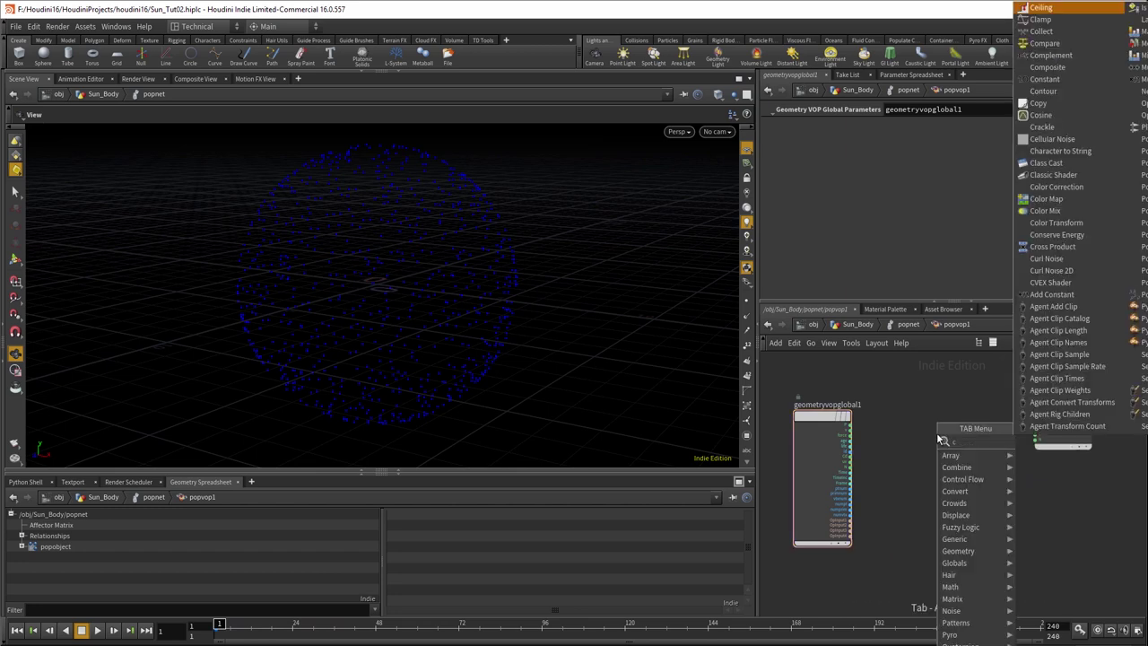
key(Return)
click(951, 457)
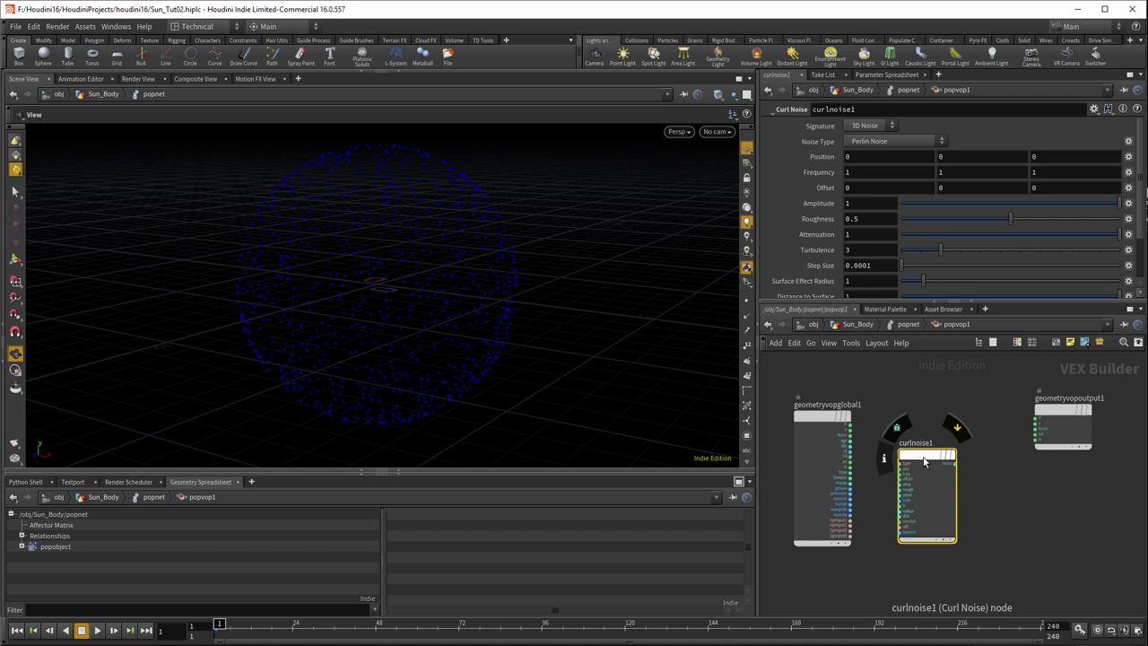
click(849, 426)
click(901, 464)
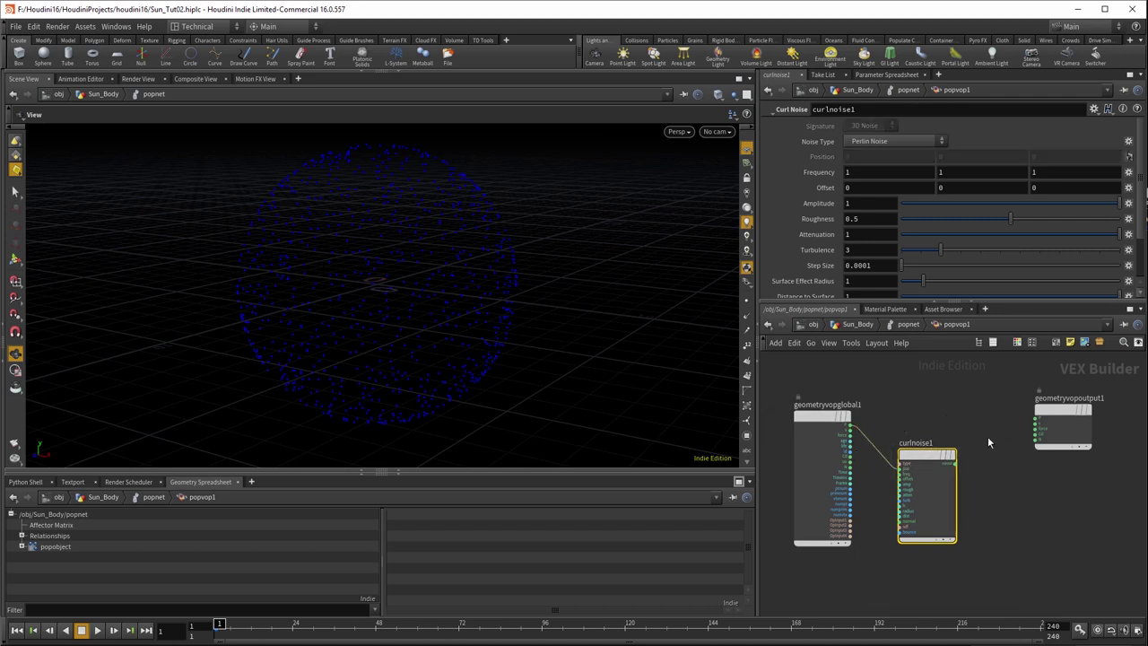
Sum curlnoise1's noise with global v in add1 and wire the result into the output node.
click(954, 464)
click(984, 417)
text(add)
key(Return)
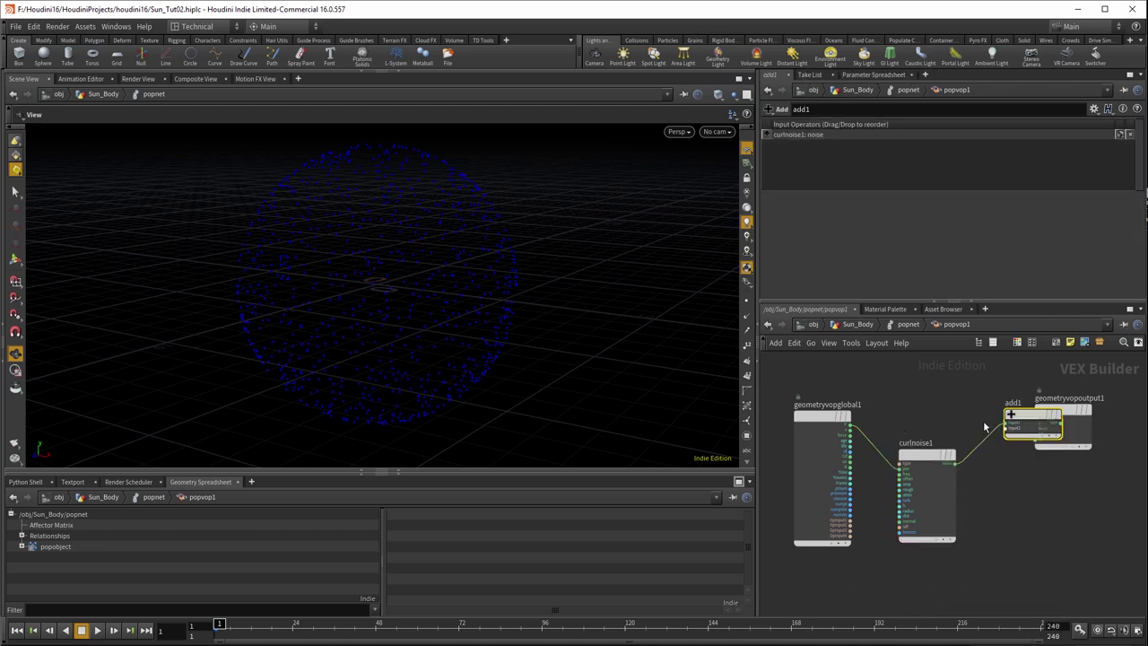
click(1043, 419)
drag(1043, 419, 1036, 412)
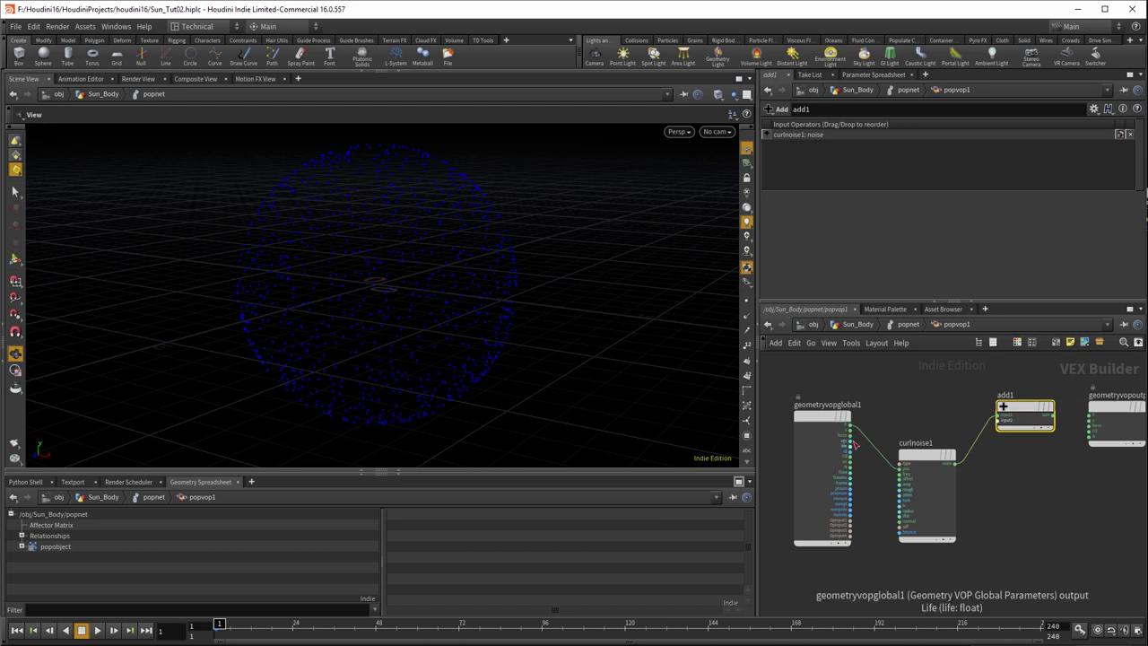
click(849, 427)
click(997, 420)
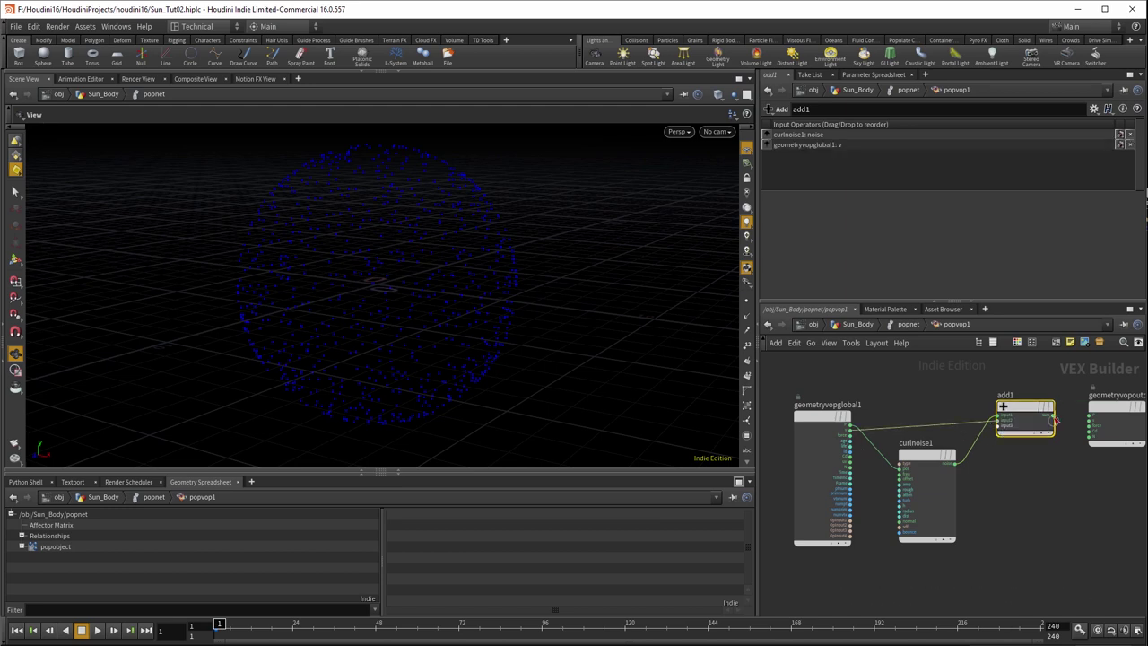
click(1053, 414)
click(1089, 415)
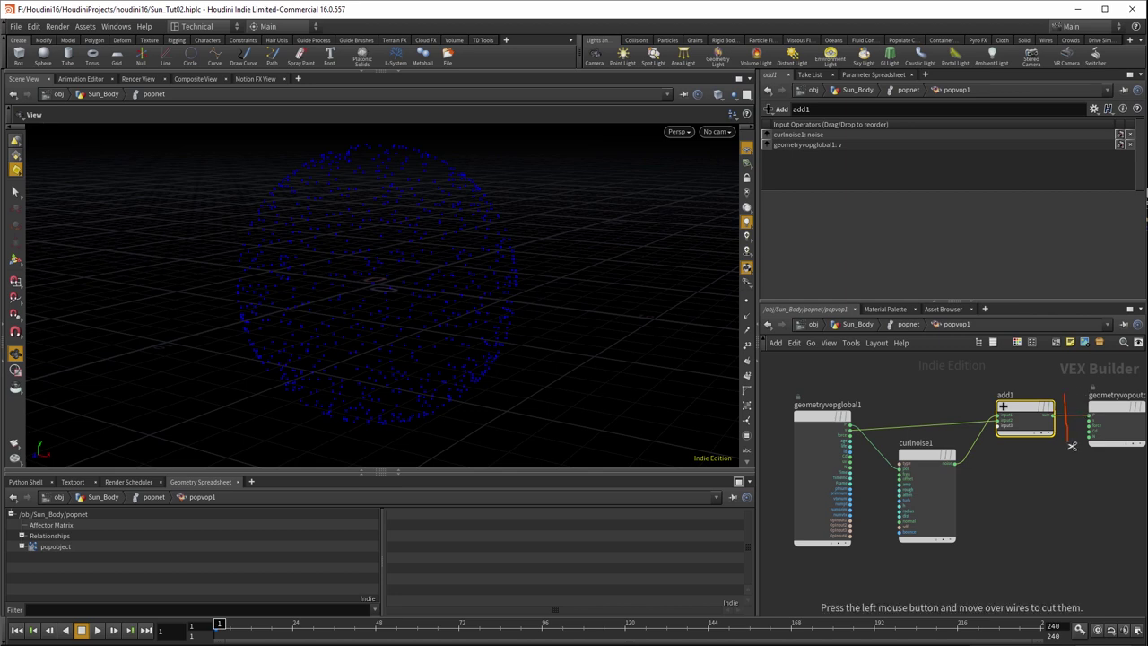
click(1089, 416)
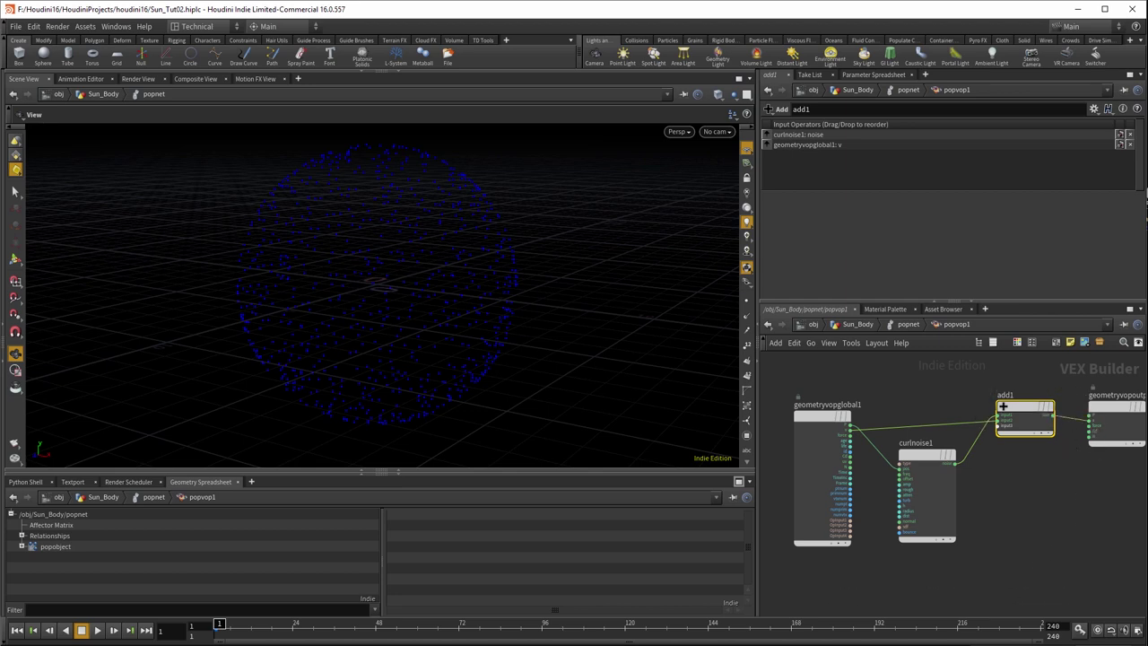
drag(917, 469, 924, 466)
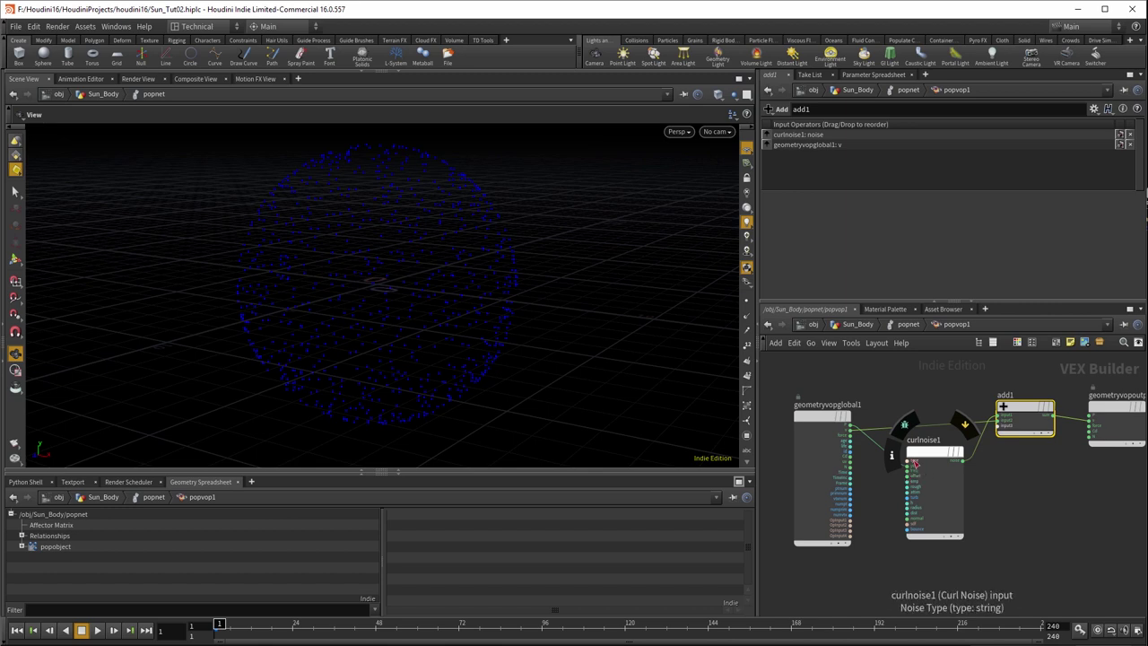
Promote curlnoise1's type, freq, offset, amp, rough, atten, turb, h, radius and dist inputs as parameters.
scroll(923, 482, up, 5)
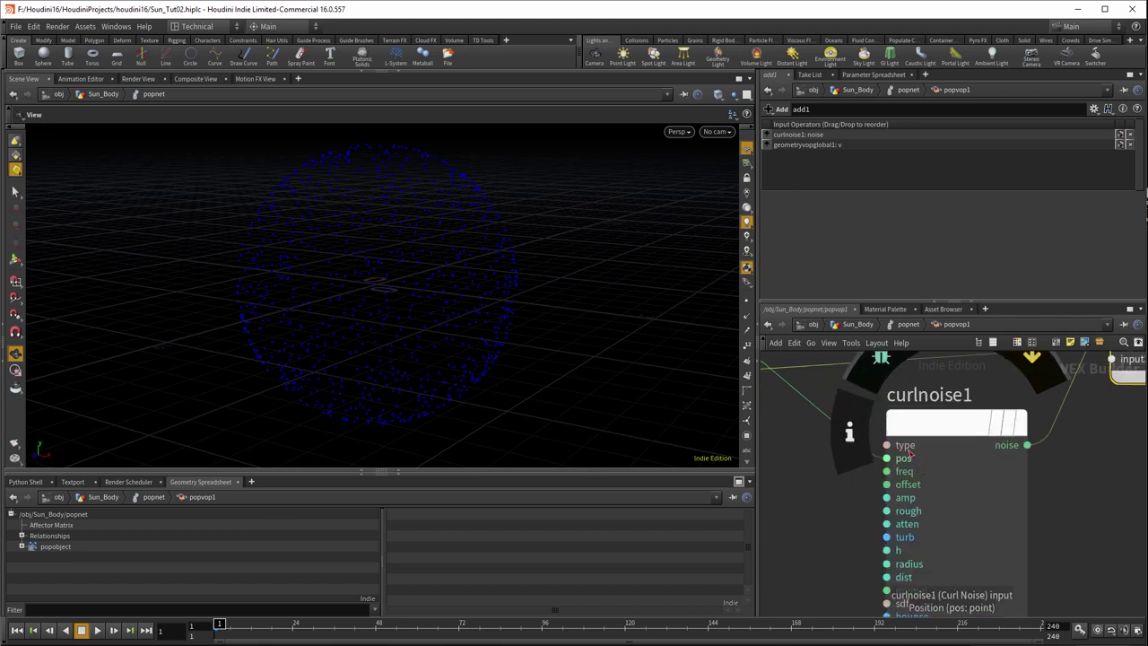
right_click(906, 448)
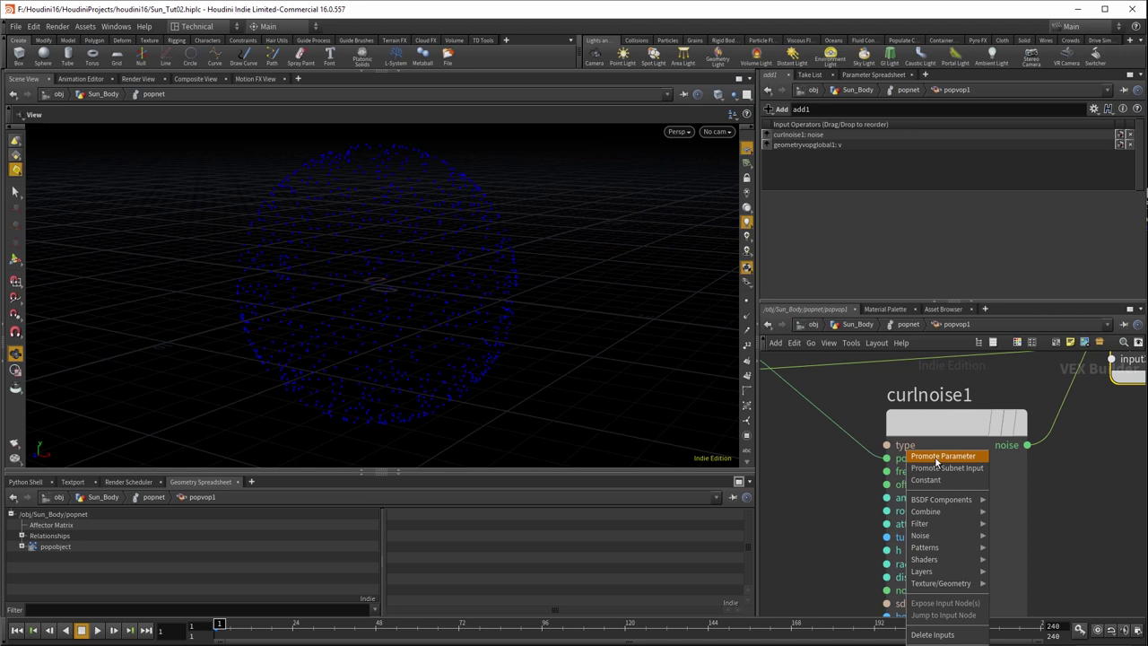
click(937, 459)
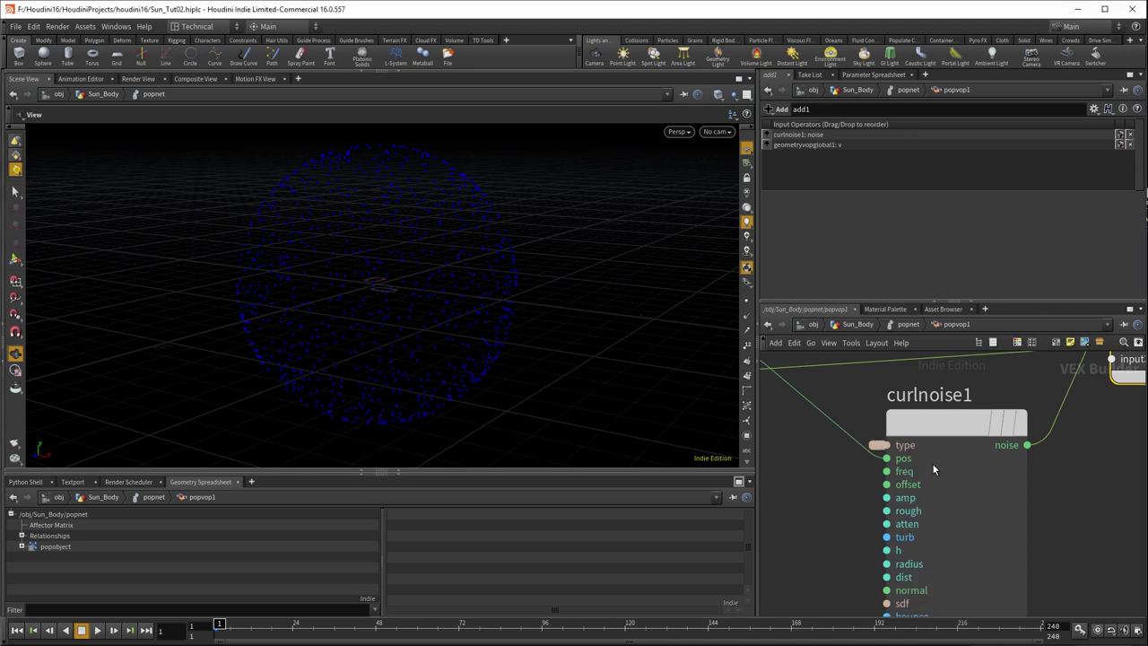
right_click(901, 471)
click(937, 477)
right_click(906, 484)
click(935, 490)
right_click(904, 497)
click(937, 504)
right_click(908, 510)
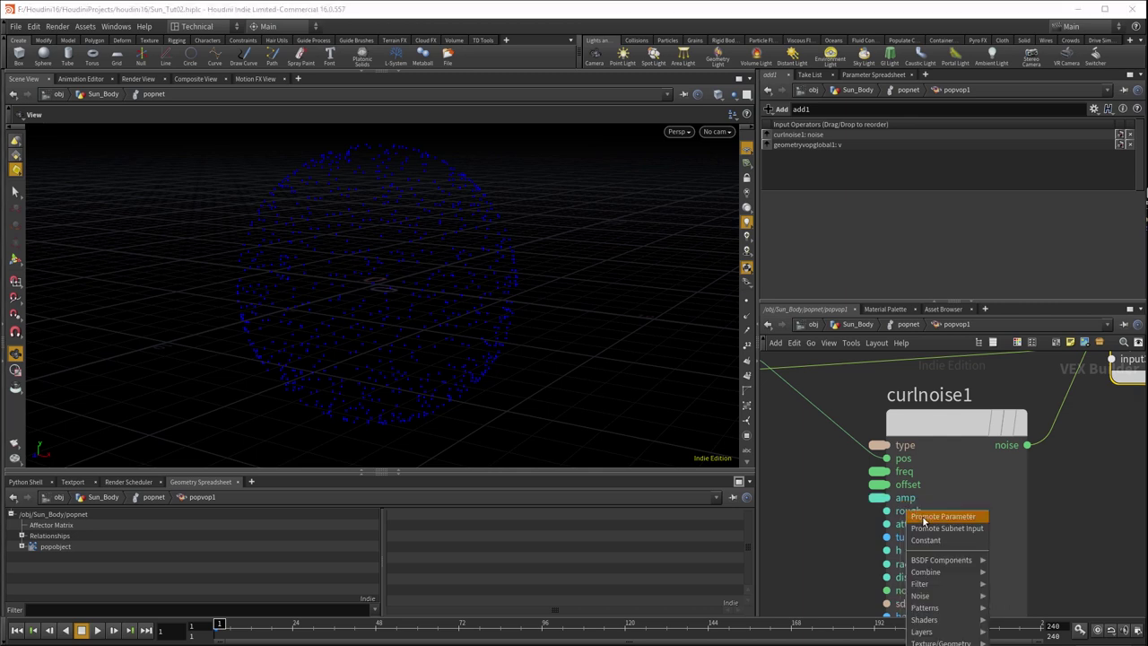
click(937, 517)
right_click(906, 524)
click(937, 529)
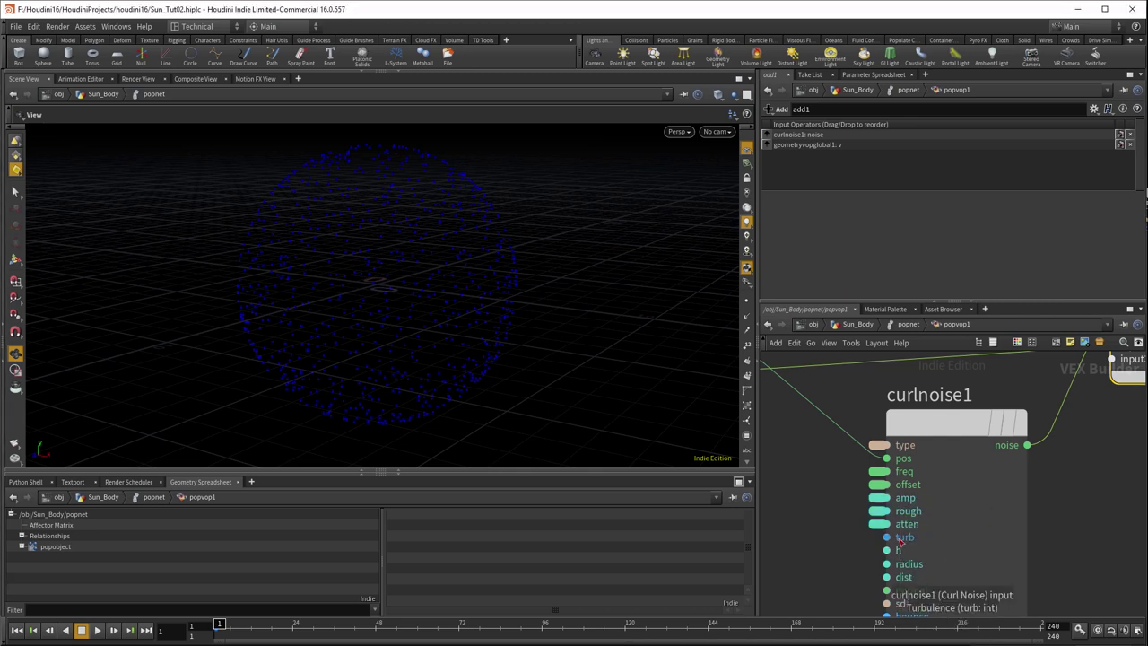
right_click(904, 537)
click(933, 543)
right_click(899, 549)
click(923, 557)
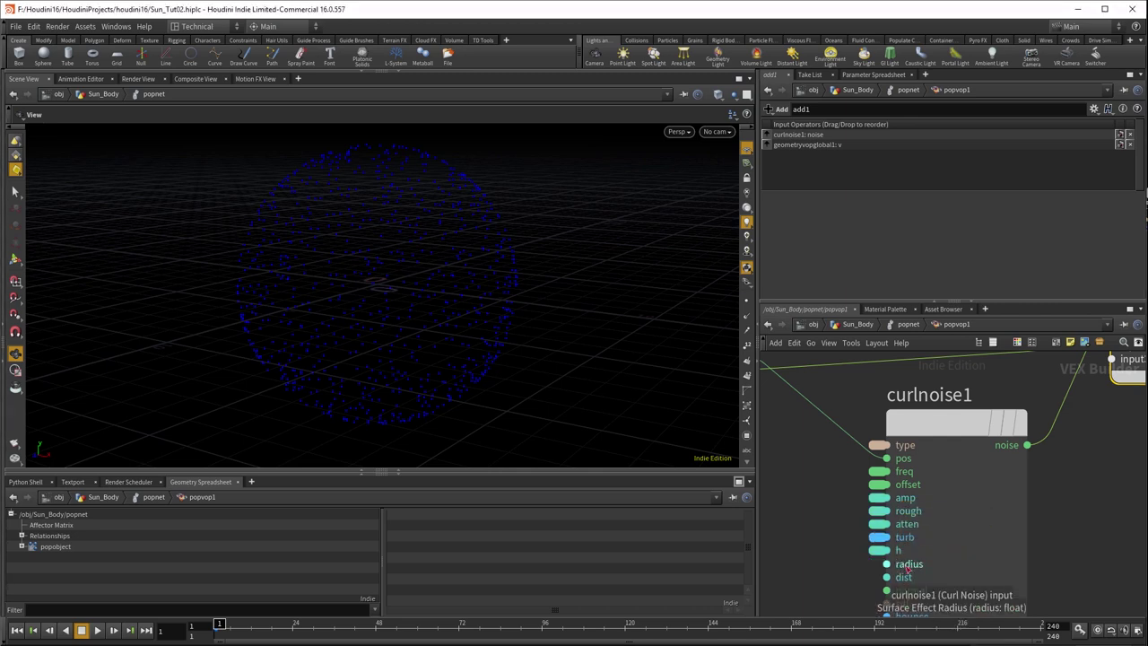
right_click(903, 563)
click(932, 570)
right_click(906, 577)
click(941, 584)
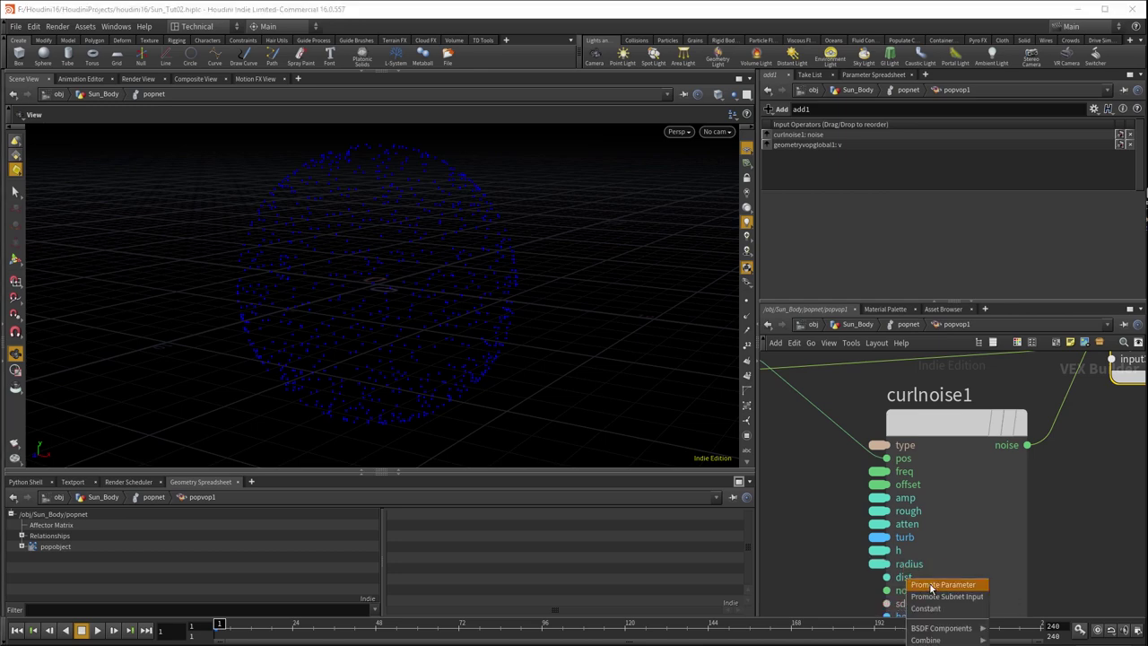
scroll(969, 583, down, 2)
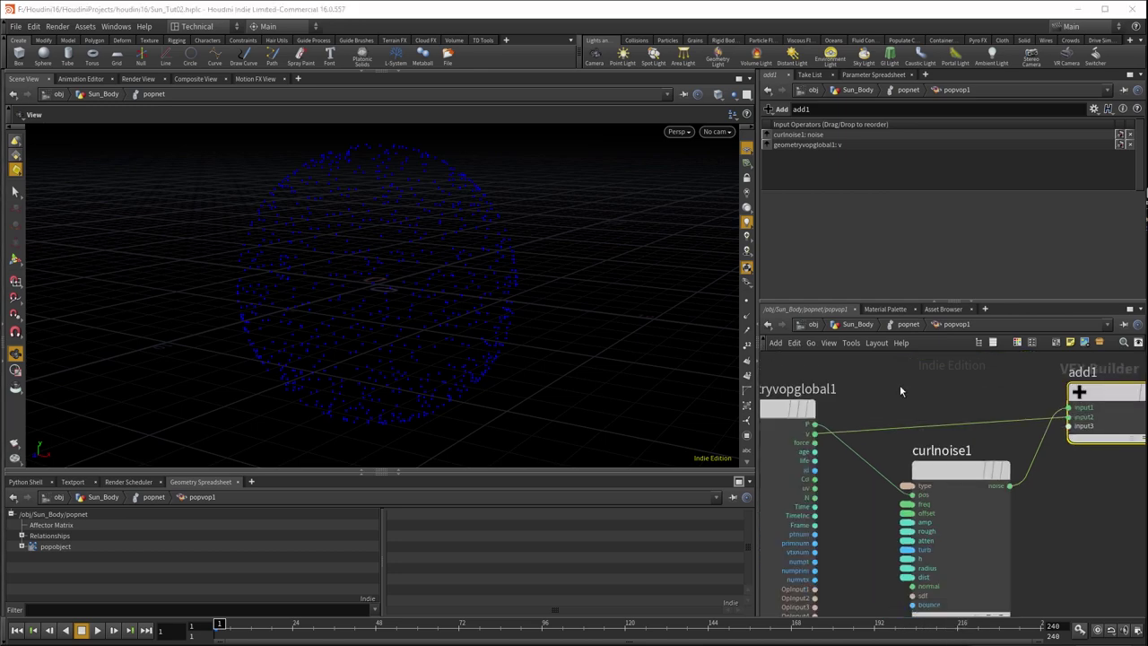
Return to the popnet, play the sim, and insert popvop1 between source_first_input and the merge.
click(907, 324)
scroll(1052, 514, down, 5)
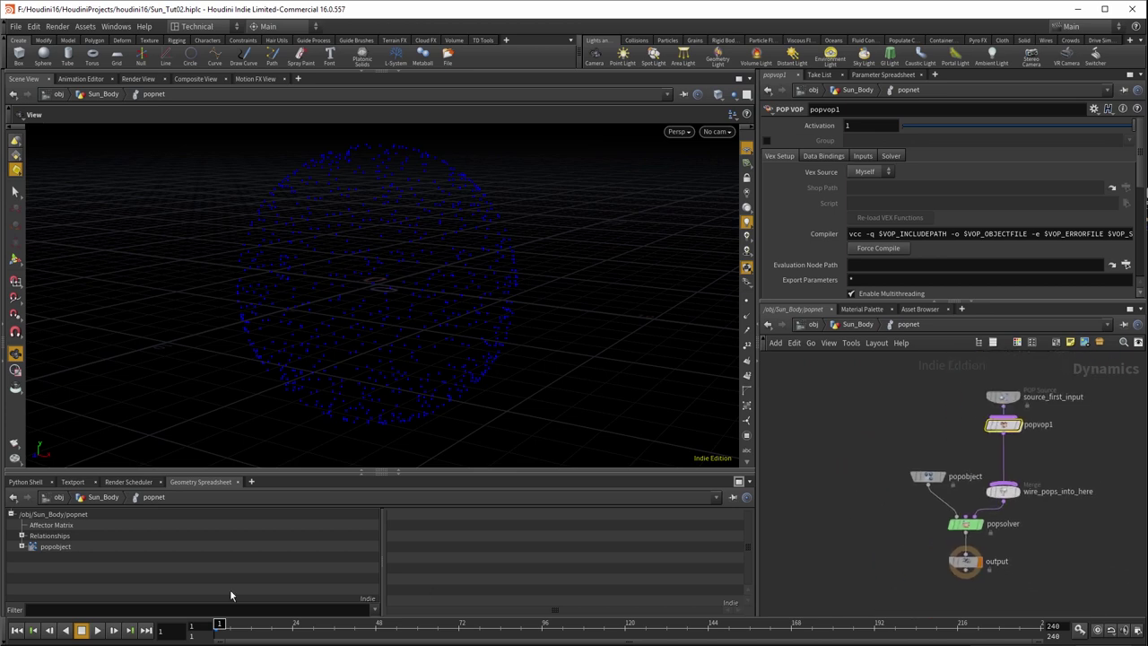
click(97, 630)
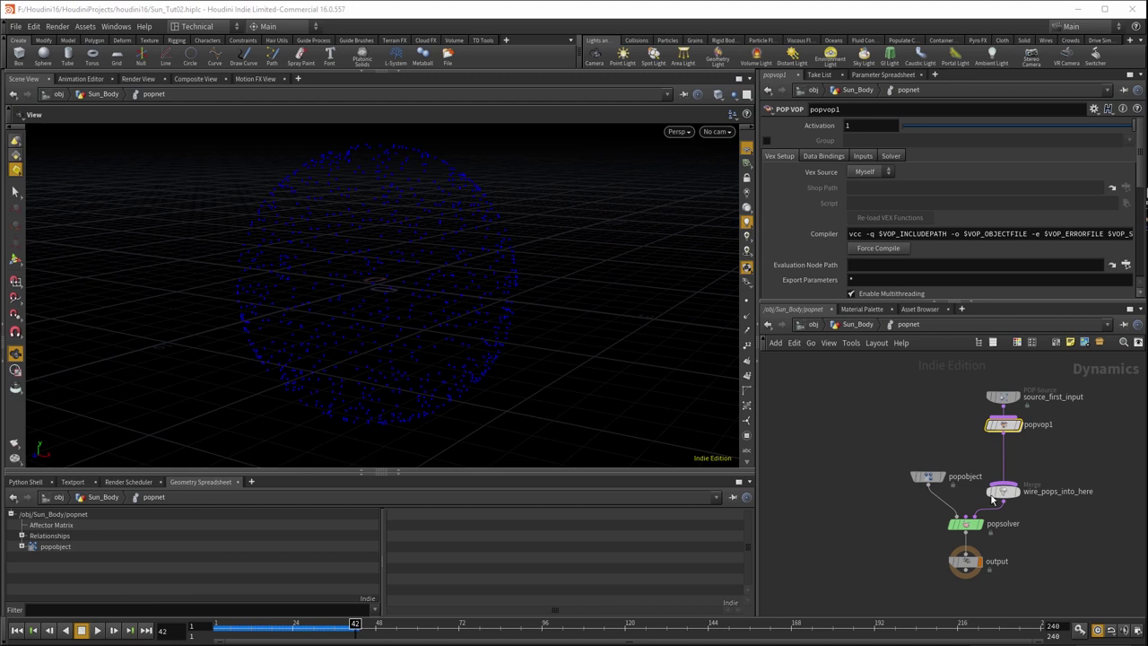
scroll(1005, 241, down, 10)
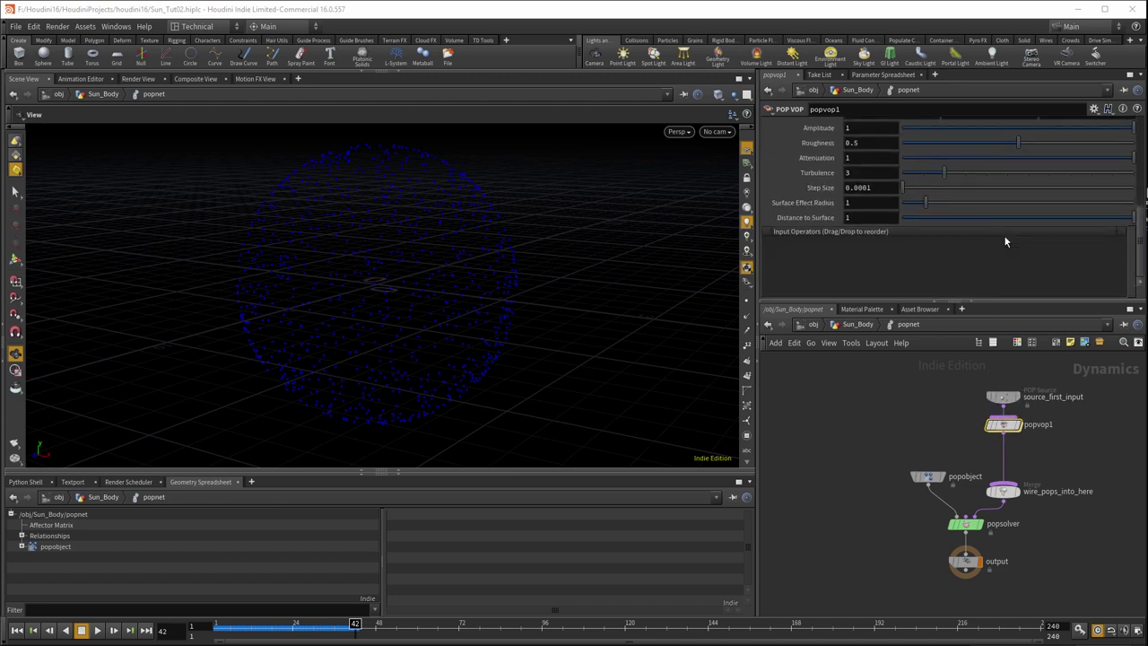
drag(1010, 303, 1010, 350)
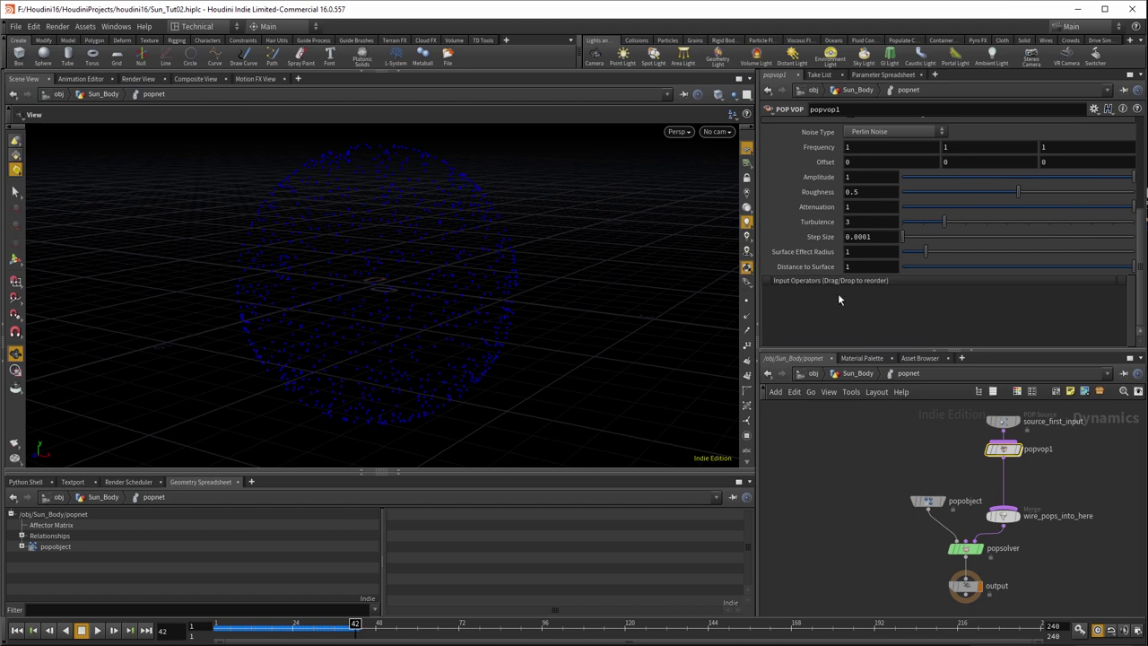
drag(988, 451, 1007, 466)
Play and scrub through the simulation to check popvop1's effect, then rewind to frame 1.
click(22, 630)
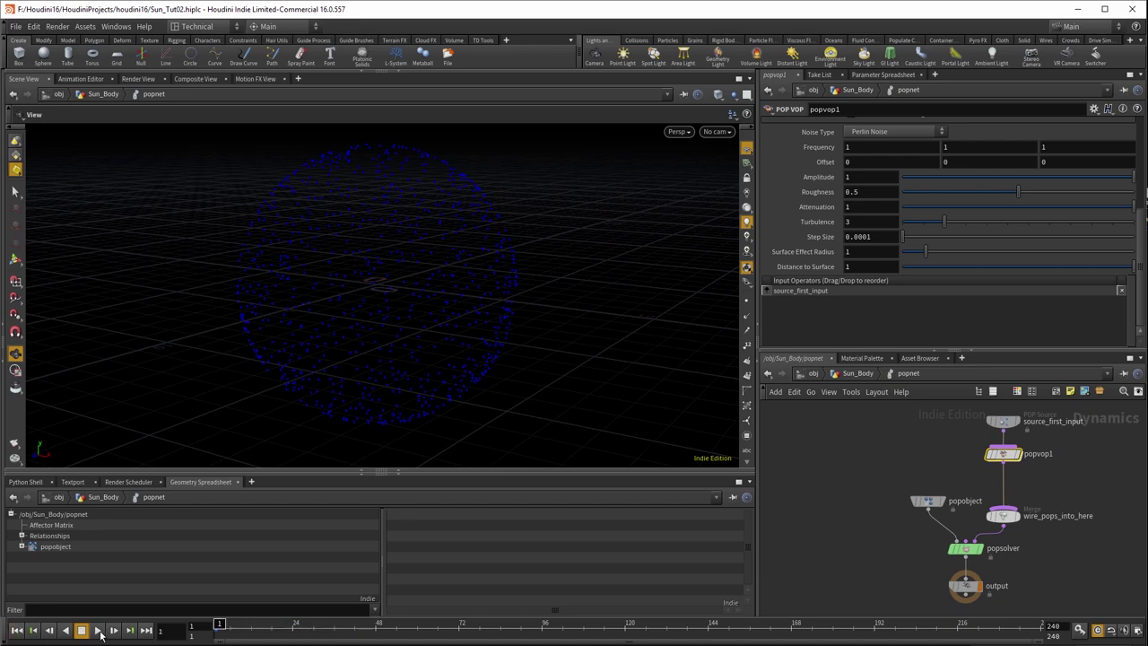
click(97, 630)
click(80, 630)
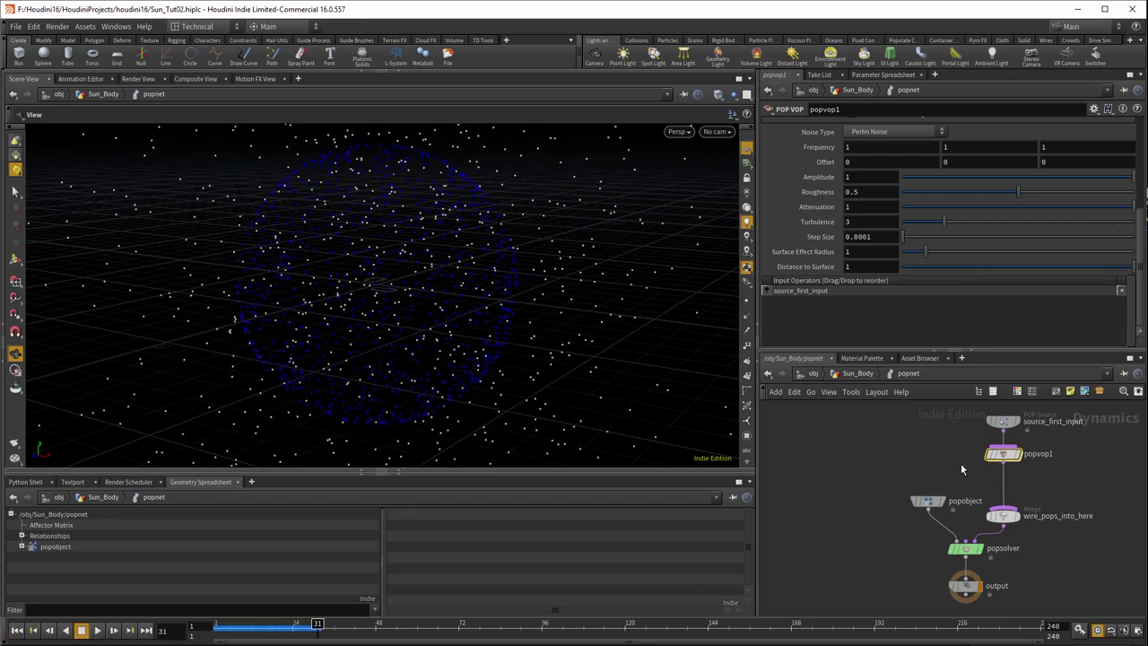
mouse_move(1003, 460)
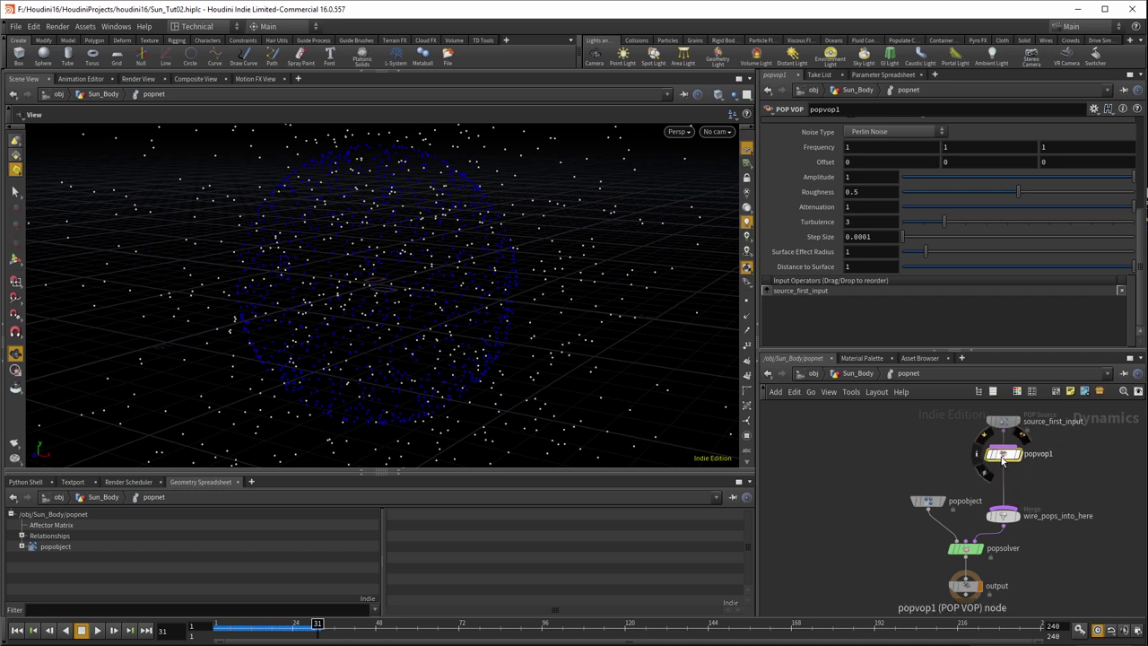
drag(1002, 455, 1003, 460)
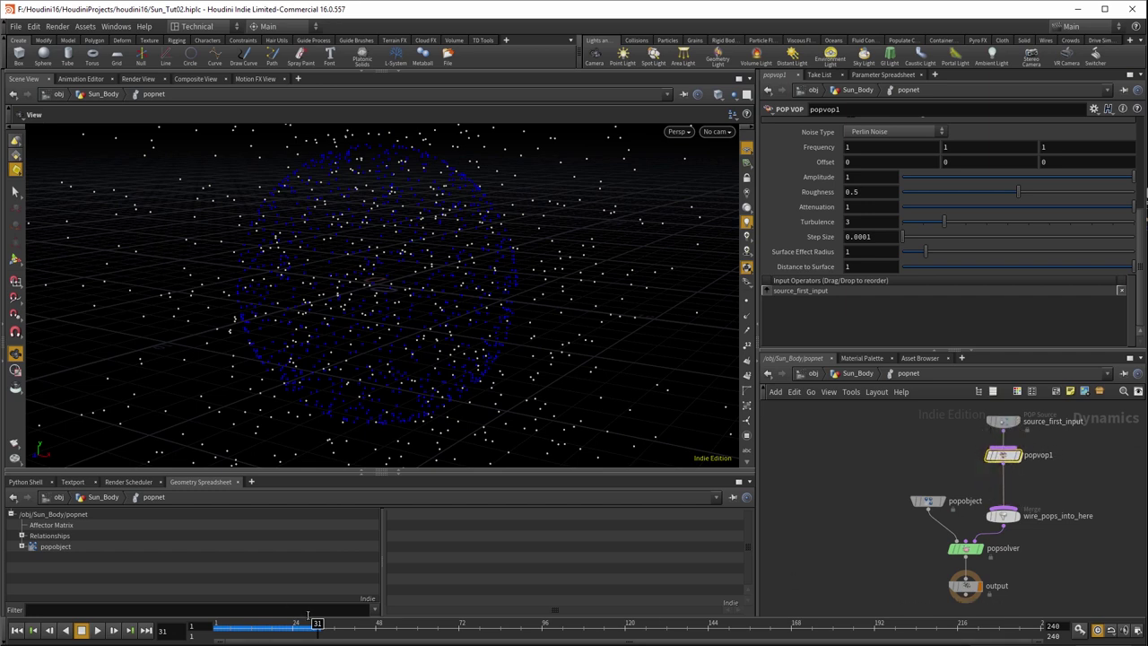
drag(312, 624, 219, 642)
click(98, 631)
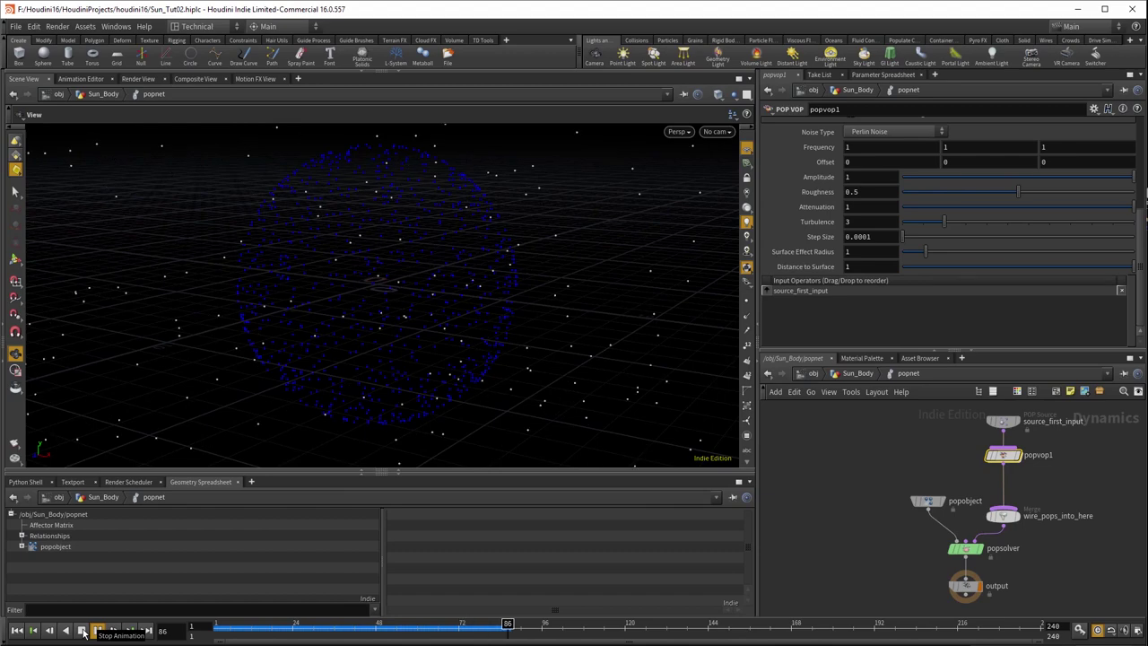
click(83, 632)
click(17, 631)
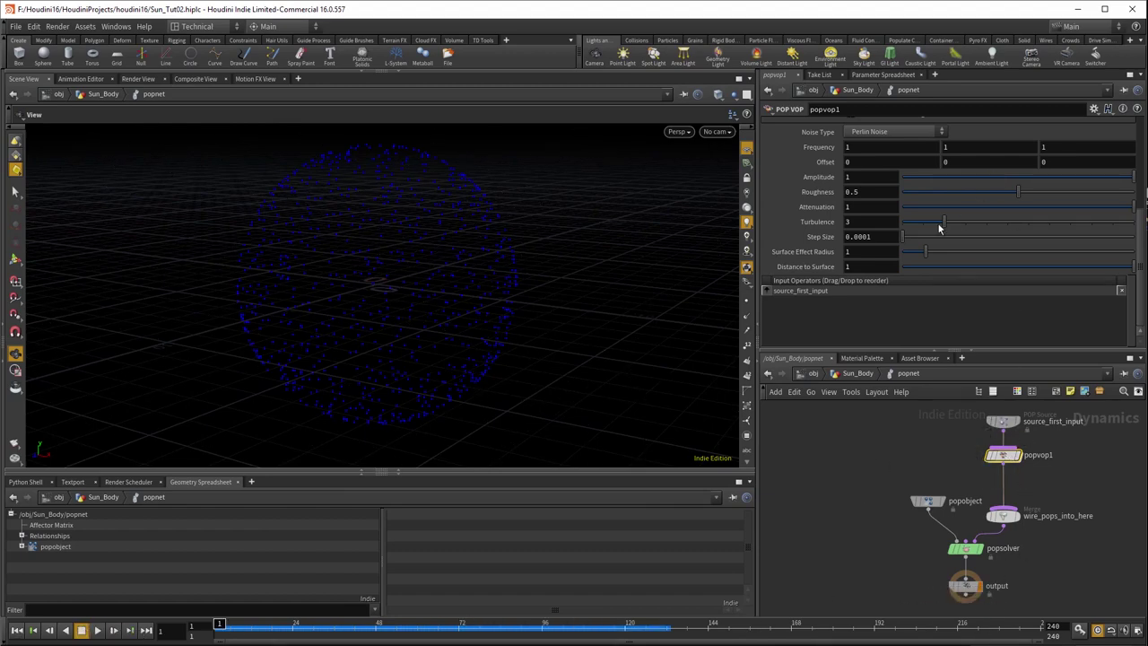
Set Amplitude to 0.01 and Attenuation to 0.05, then replay and rewind the simulation.
click(877, 178)
text(0.01)
key(Return)
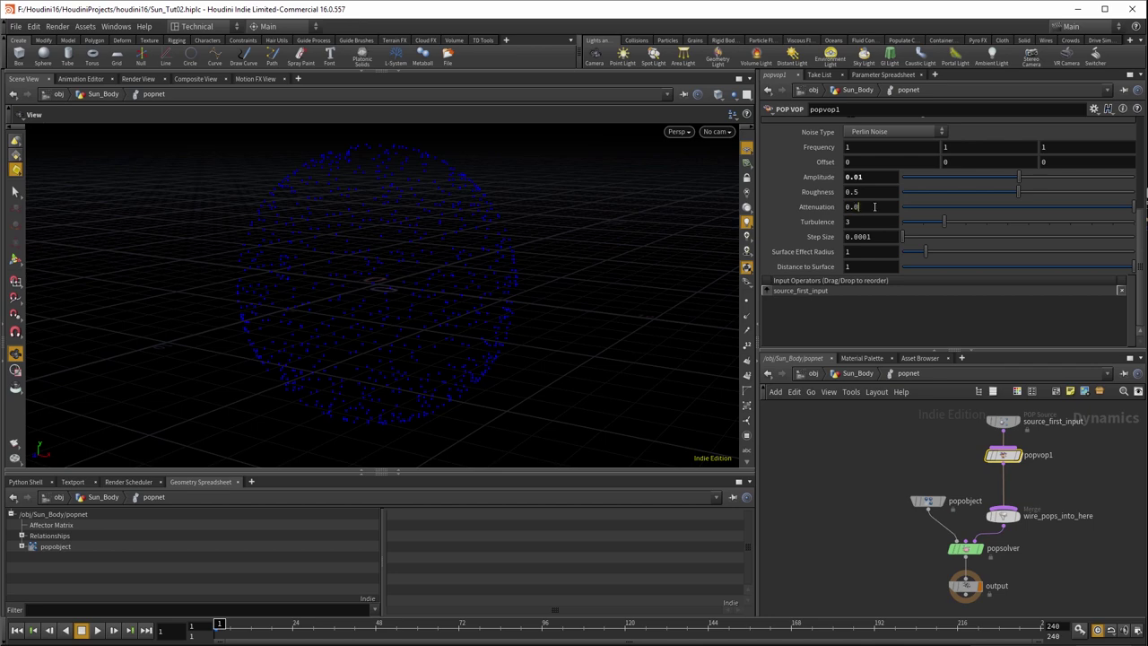
click(874, 206)
text(0.05)
key(Return)
click(97, 631)
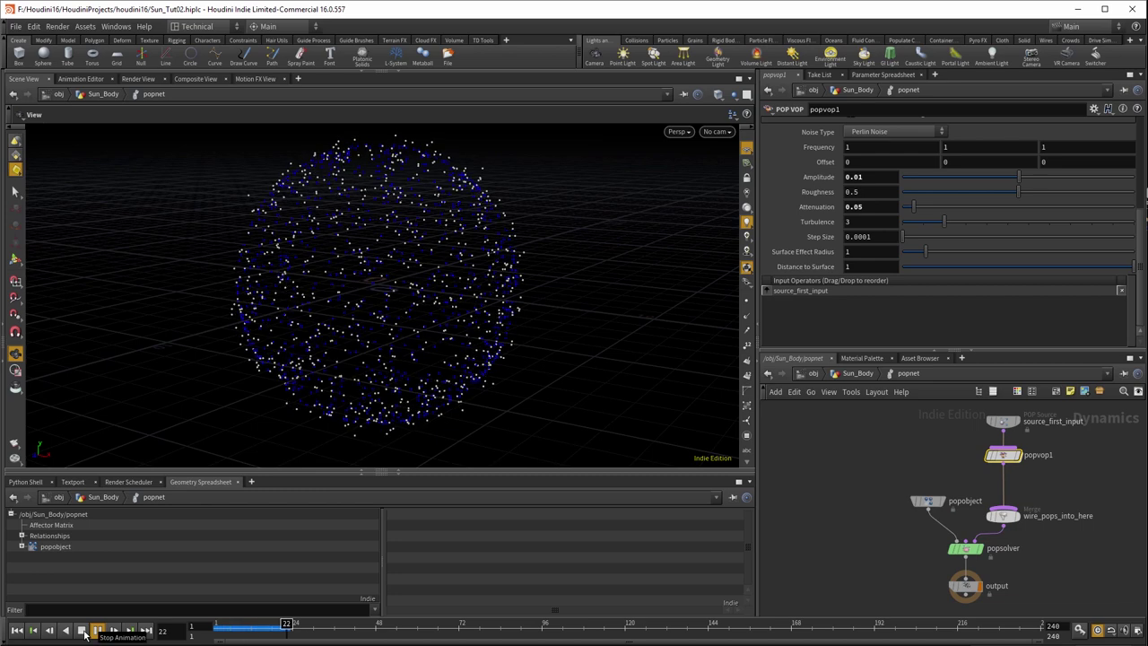
click(82, 631)
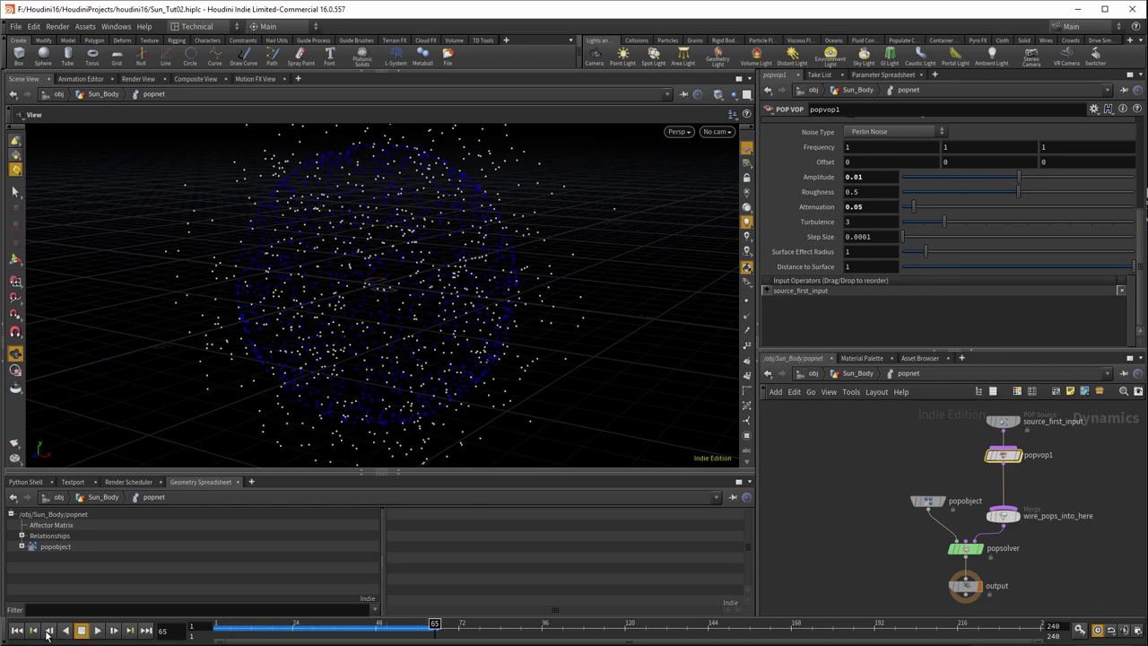
click(18, 630)
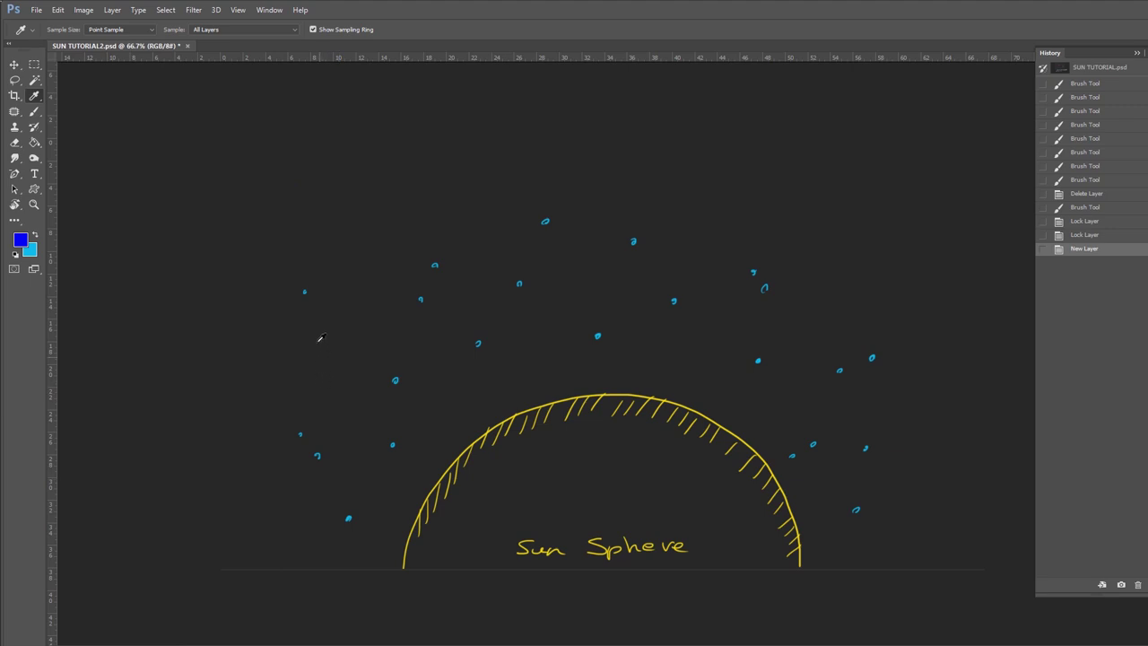
Draw blue velocity arrows with arrowheads from the particle dots around the sphere.
click(34, 111)
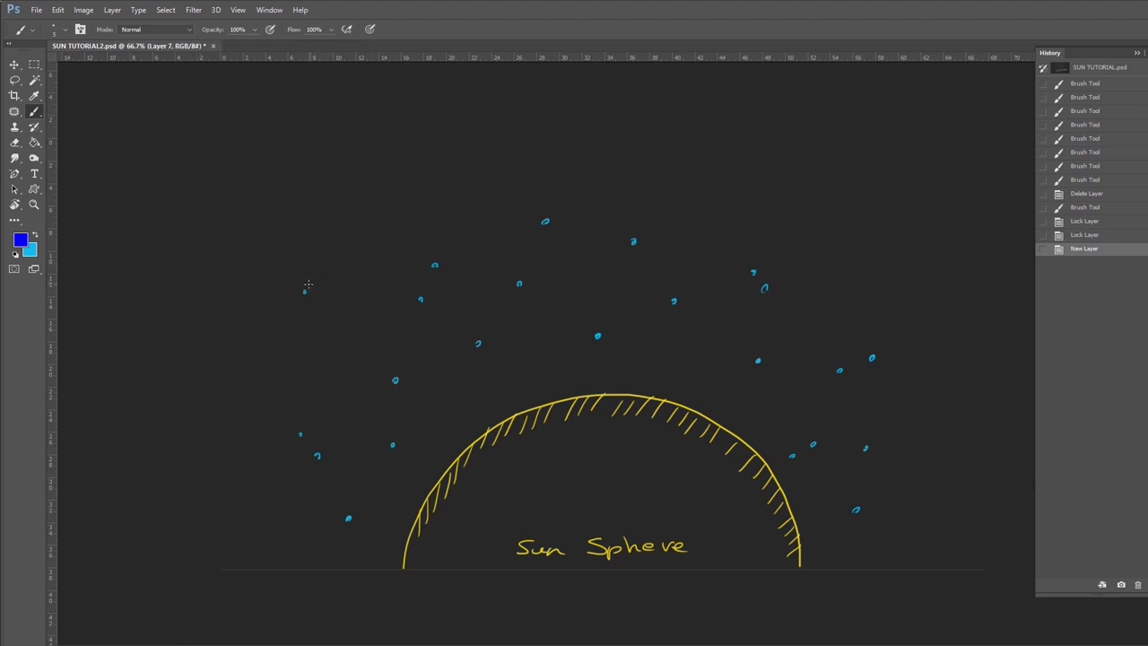
drag(333, 260, 335, 266)
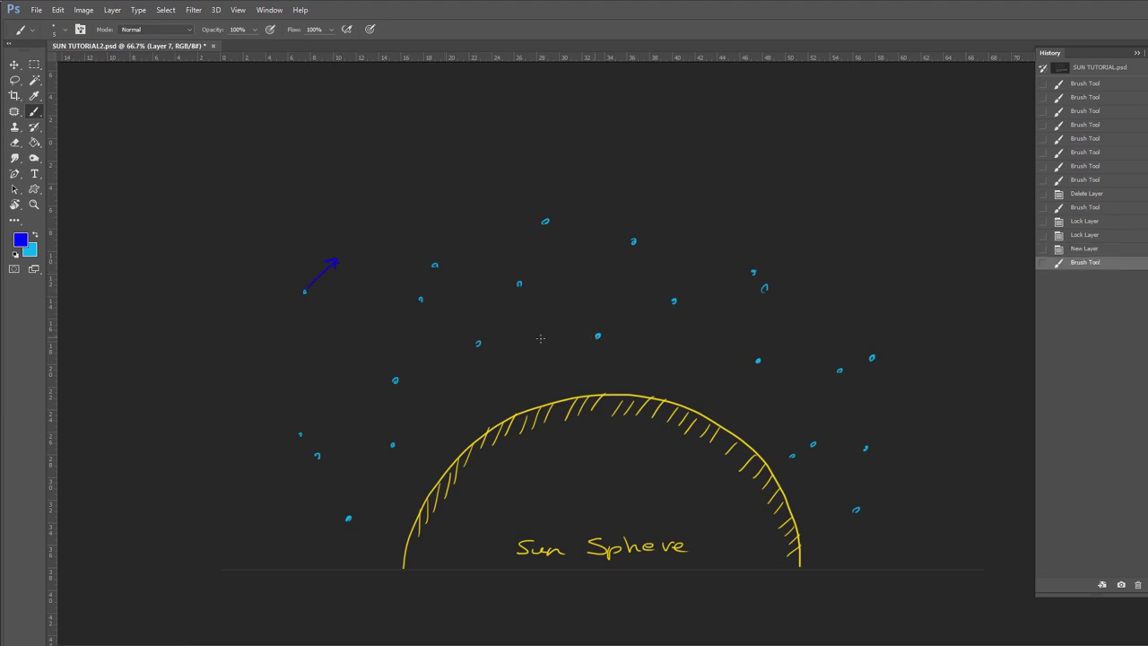
drag(597, 337, 542, 332)
mouse_move(674, 300)
mouse_down()
mouse_move(702, 242)
mouse_move(705, 258)
mouse_up()
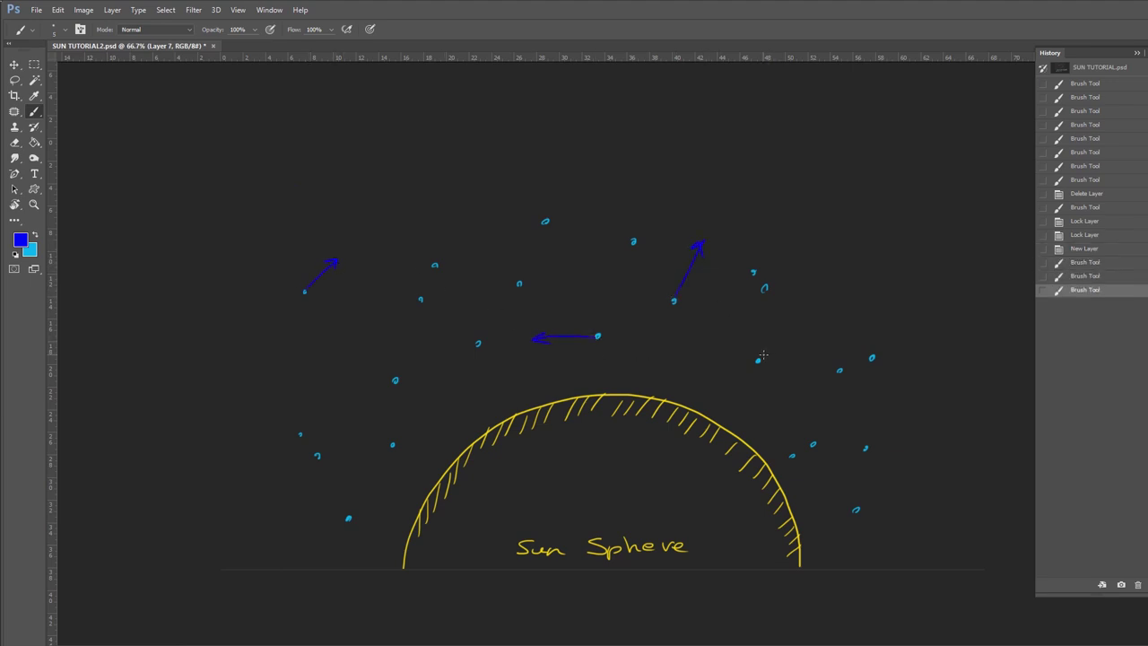
mouse_move(812, 443)
mouse_down()
mouse_move(765, 415)
mouse_move(773, 426)
mouse_up()
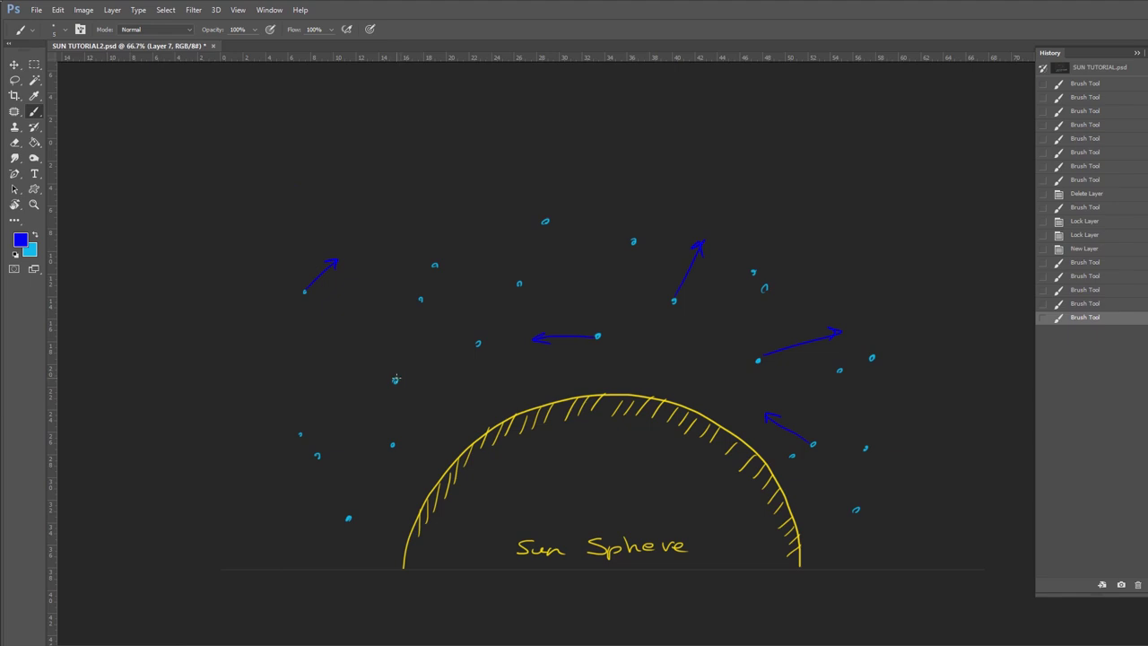
drag(414, 341, 425, 344)
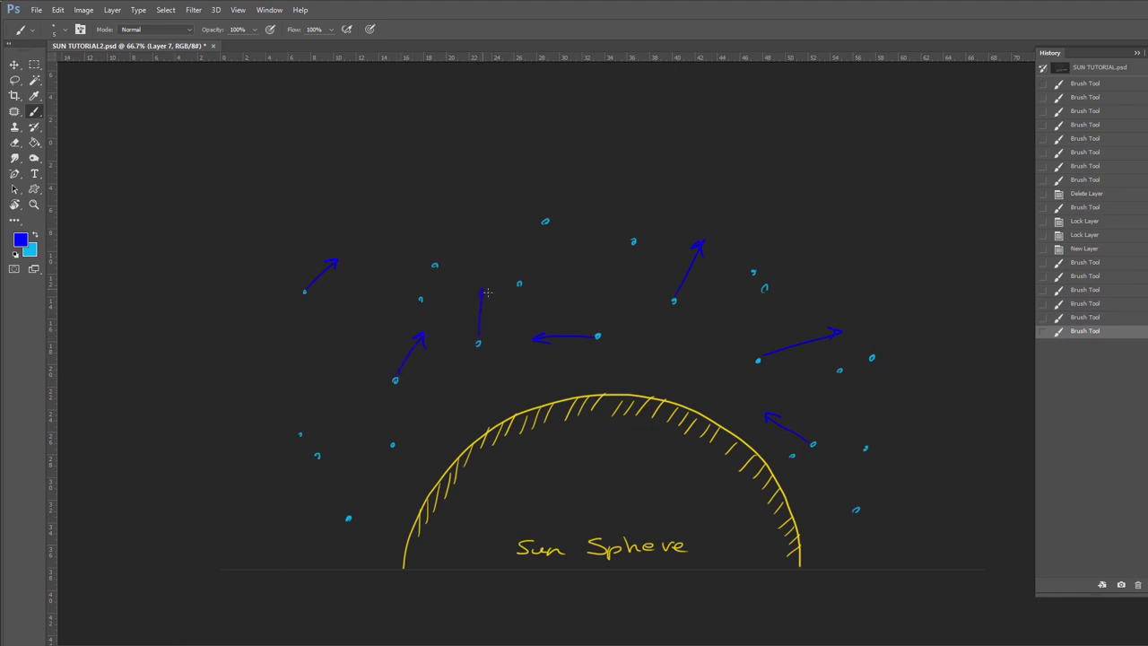
drag(485, 293, 488, 296)
drag(392, 444, 342, 446)
drag(545, 222, 474, 227)
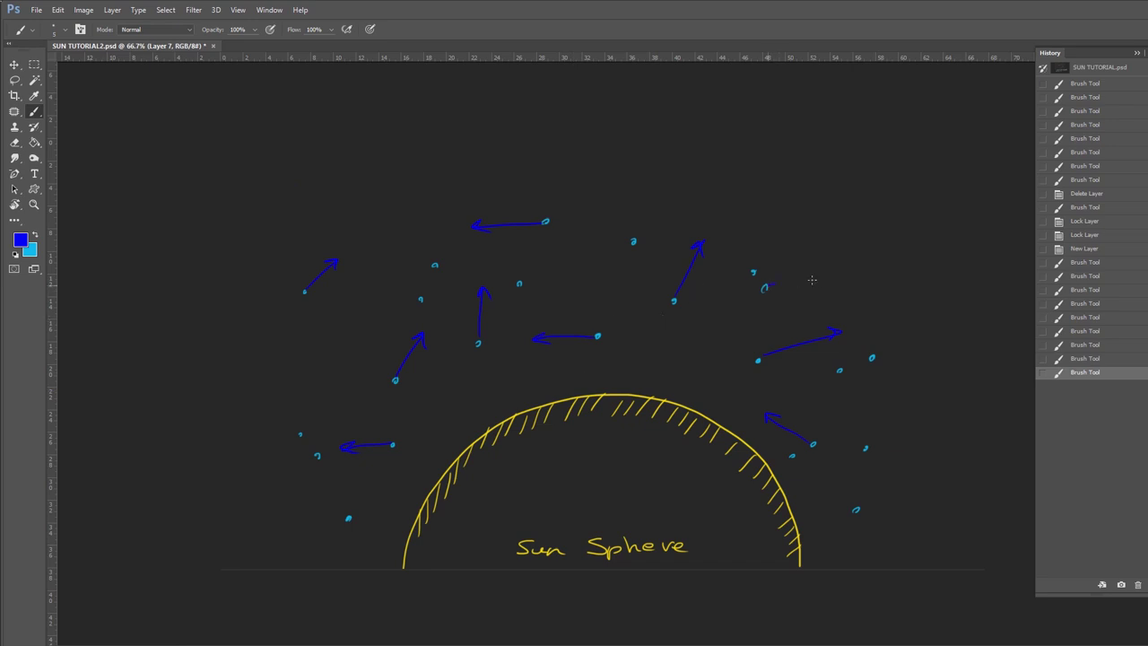
Paint a cyan dashed line from a particle down to the sun and a blue arrowhead there.
key(x)
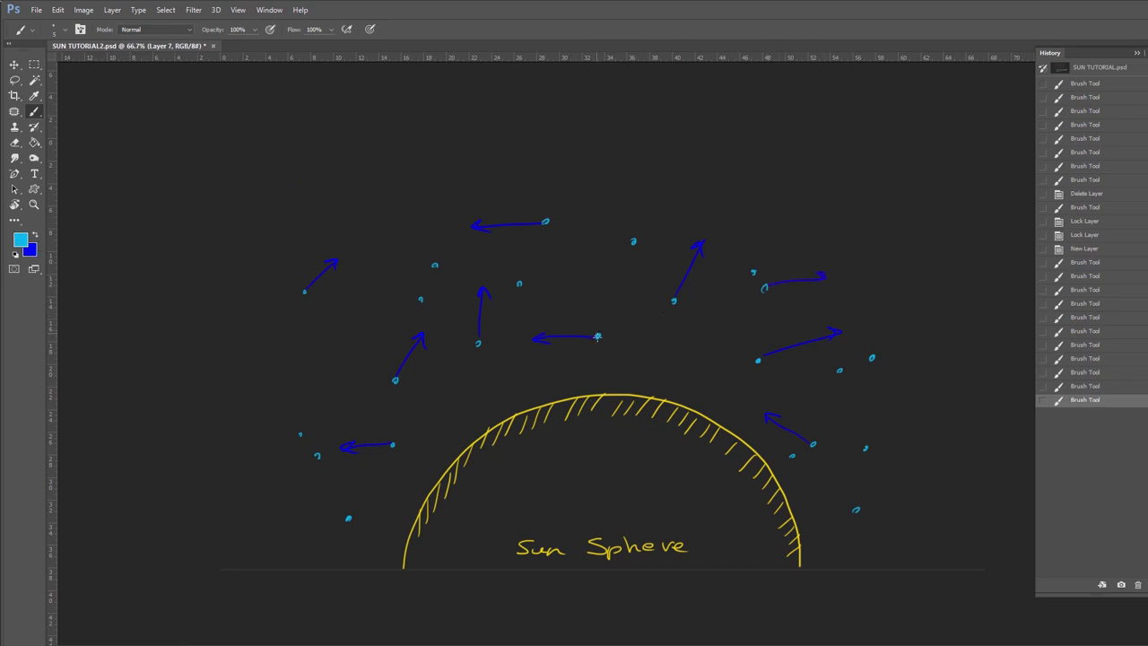
click(597, 346)
click(597, 357)
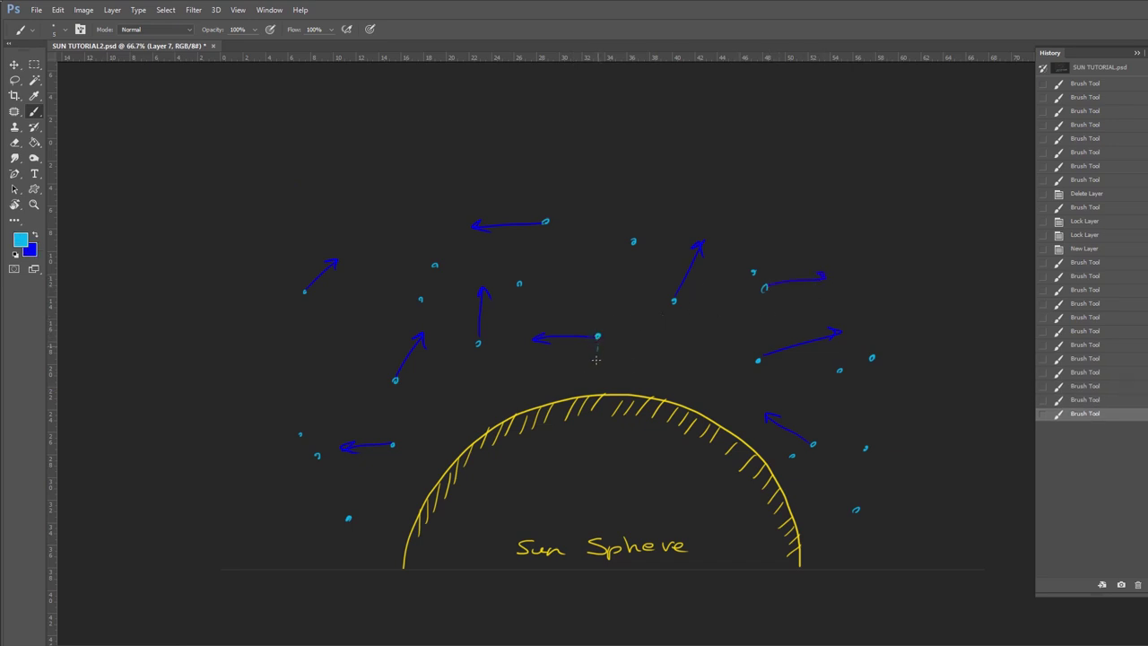
click(597, 368)
click(597, 378)
click(597, 391)
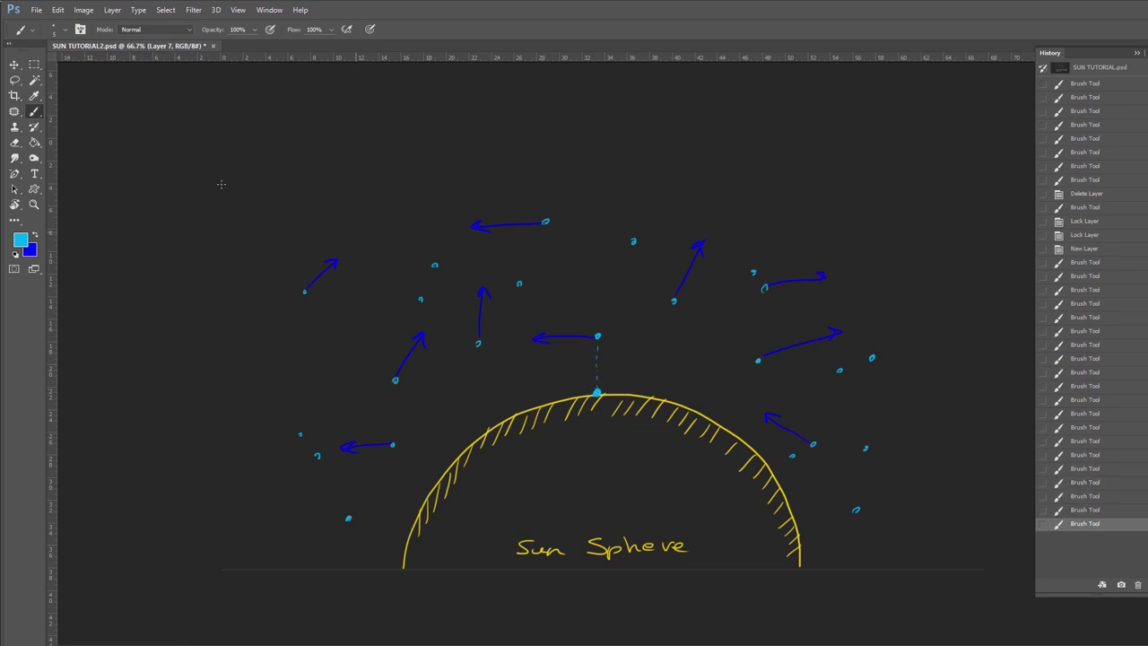
key(x)
drag(545, 386, 536, 391)
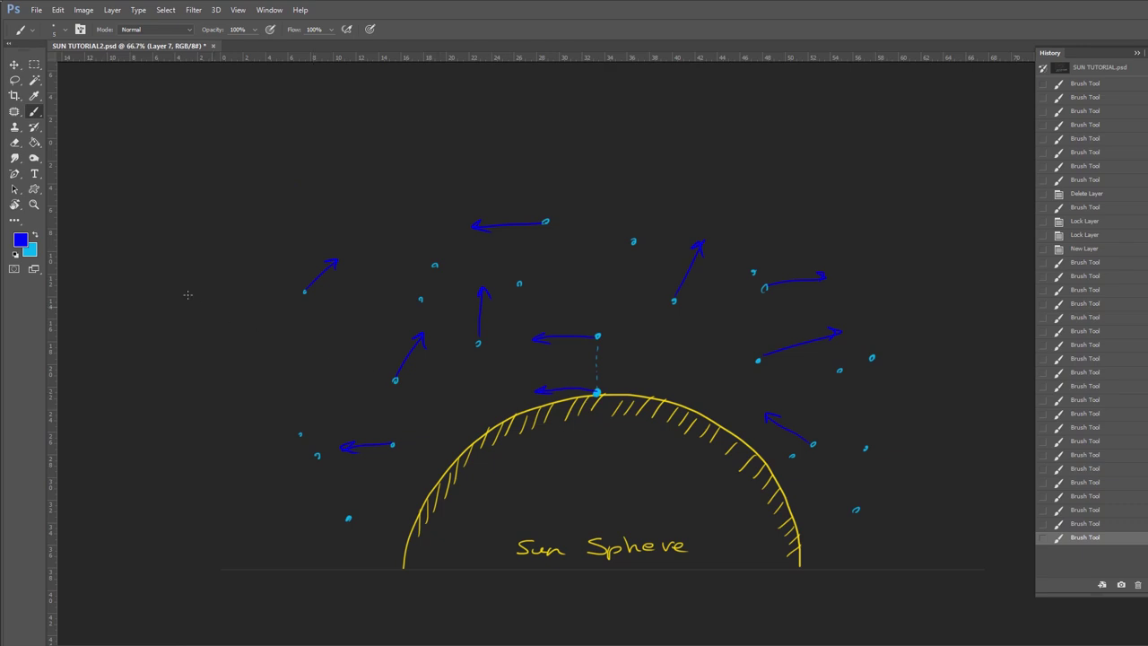
Draw a cyan dotted line from the left particle to the sun's edge, save, and collapse History.
key(x)
click(394, 380)
drag(395, 380, 466, 443)
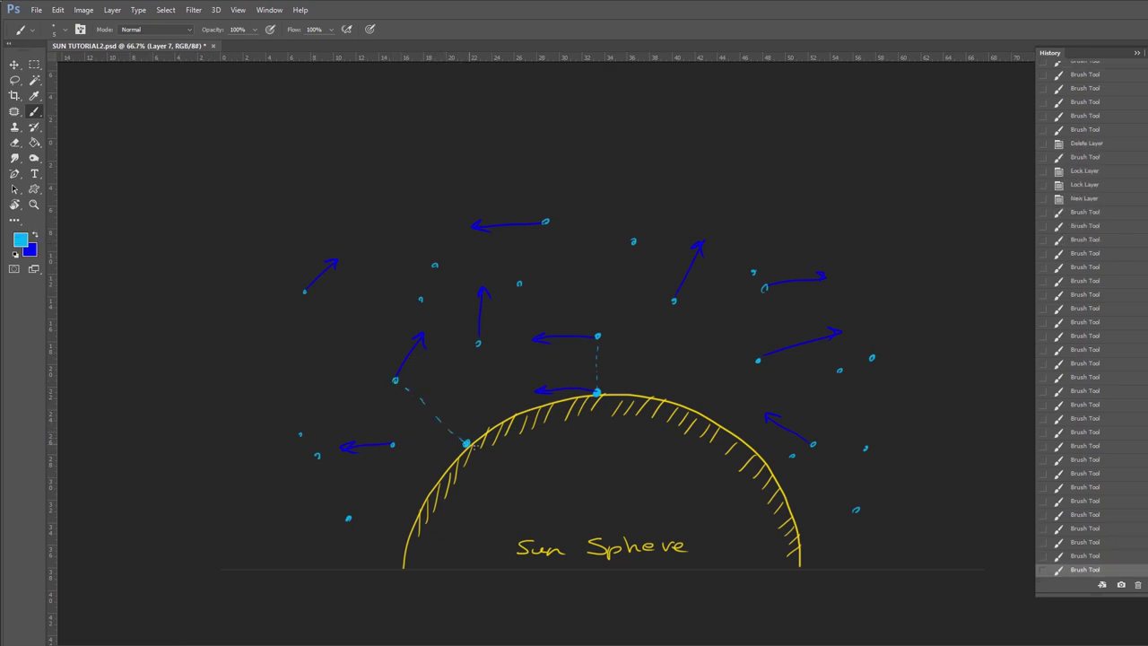
click(36, 235)
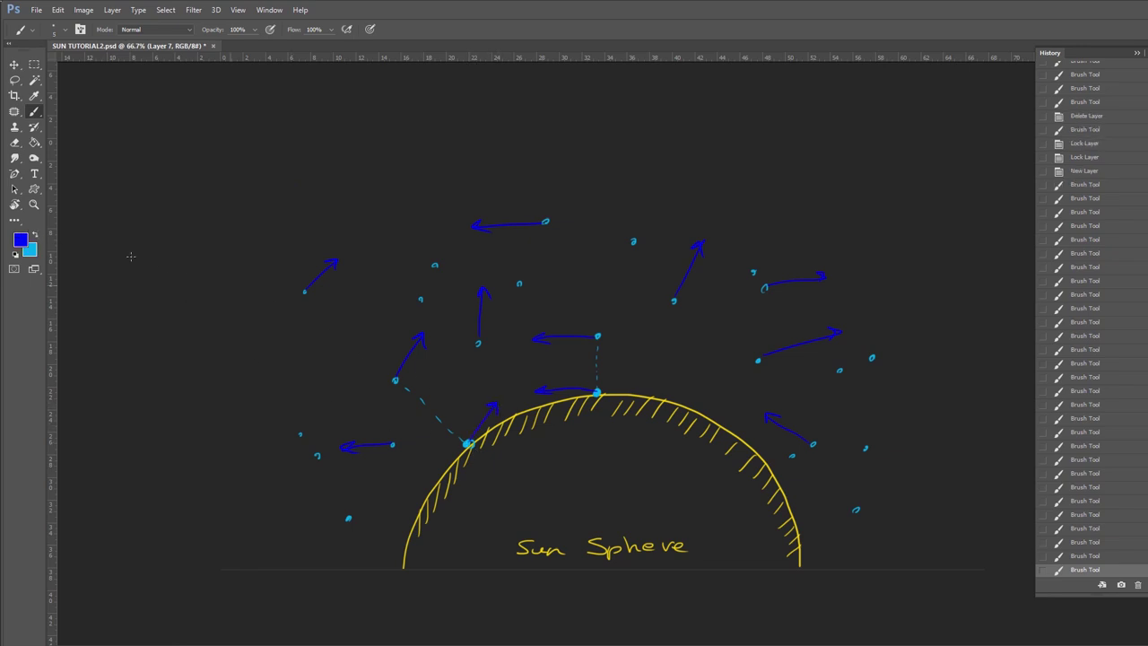
key(ctrl+s)
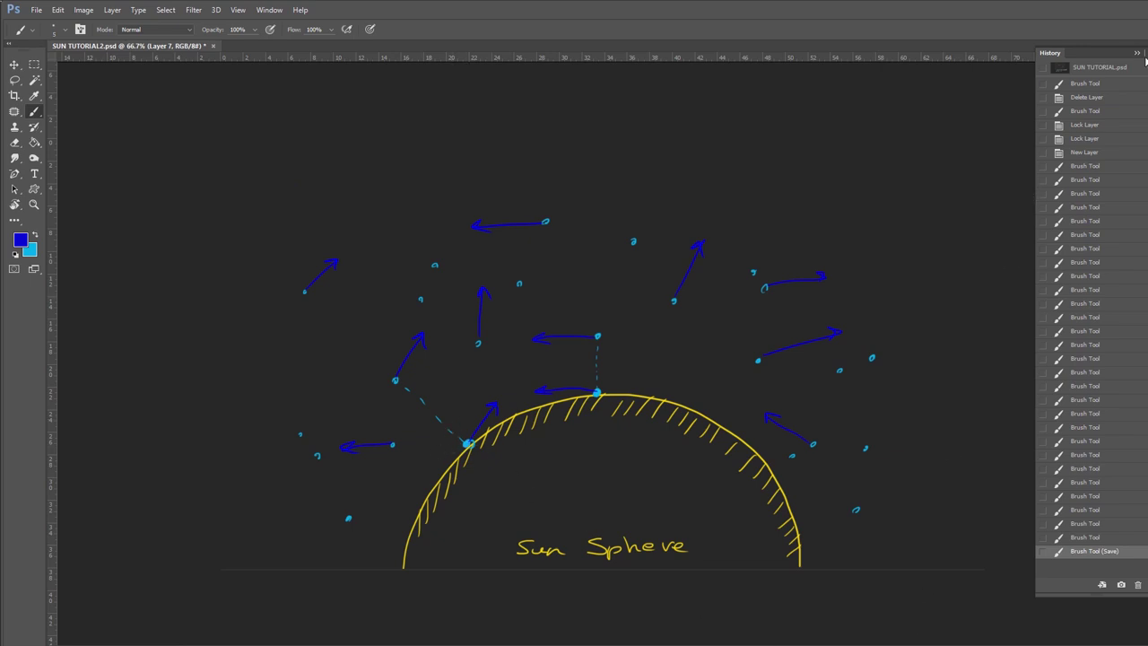
click(1140, 54)
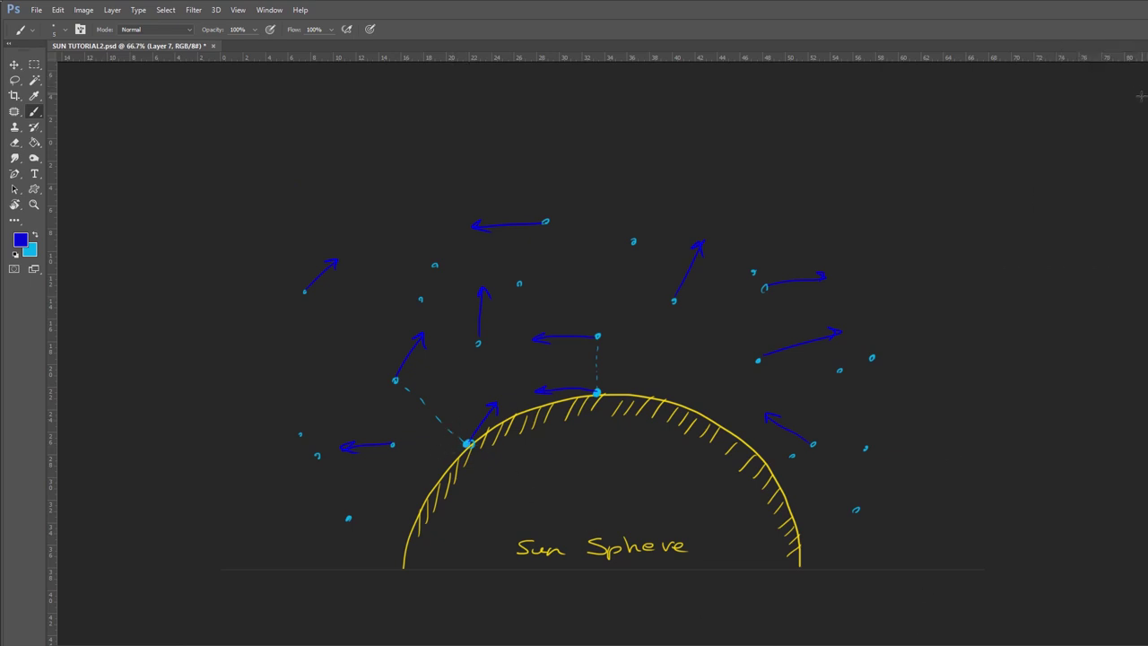
Handwrite 'vel' beside two velocity arrows and shift the grid layer slightly right and down.
click(492, 212)
drag(495, 213, 509, 203)
drag(657, 273, 682, 263)
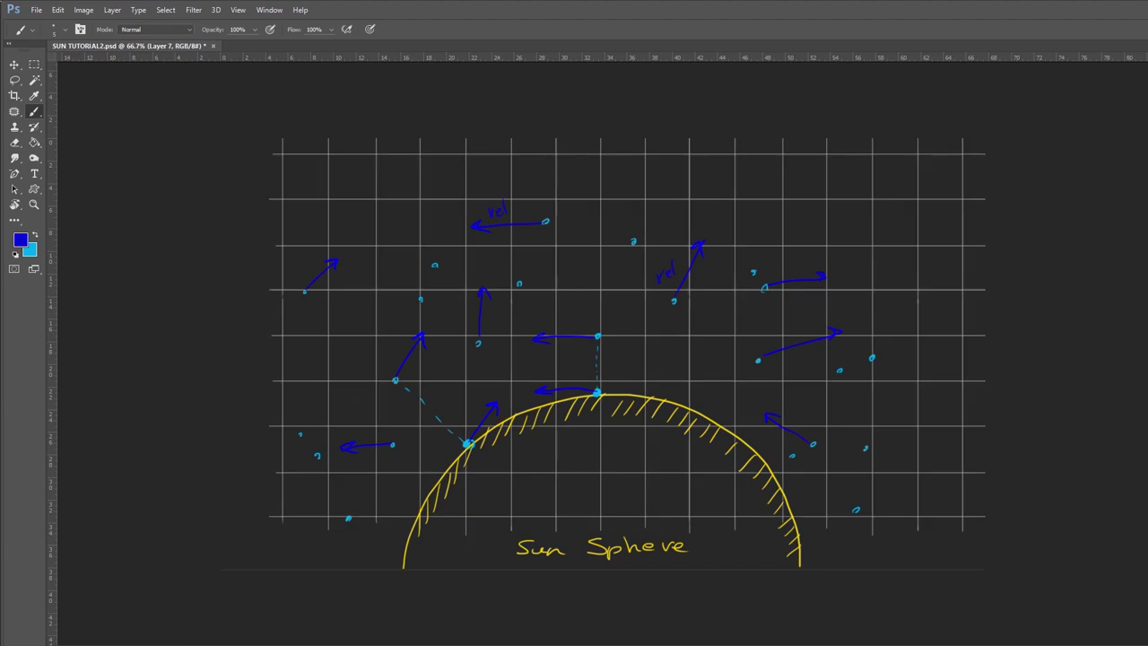
key(v)
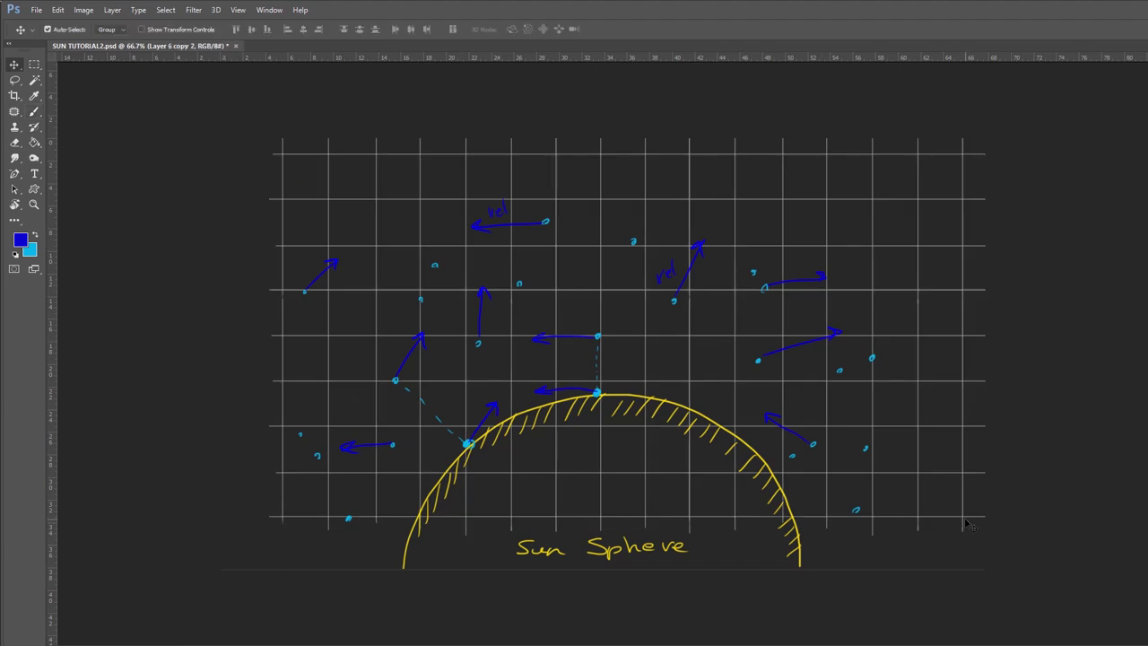
drag(966, 523, 973, 531)
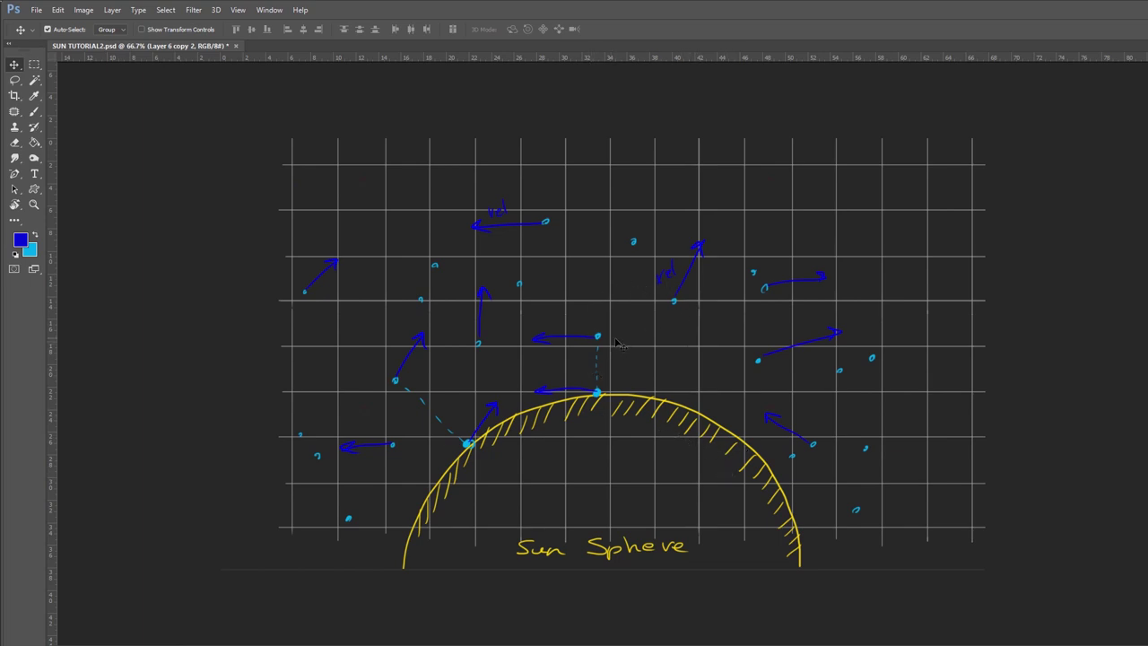
Draw a blue square around the particle just above the sun's top.
key(b)
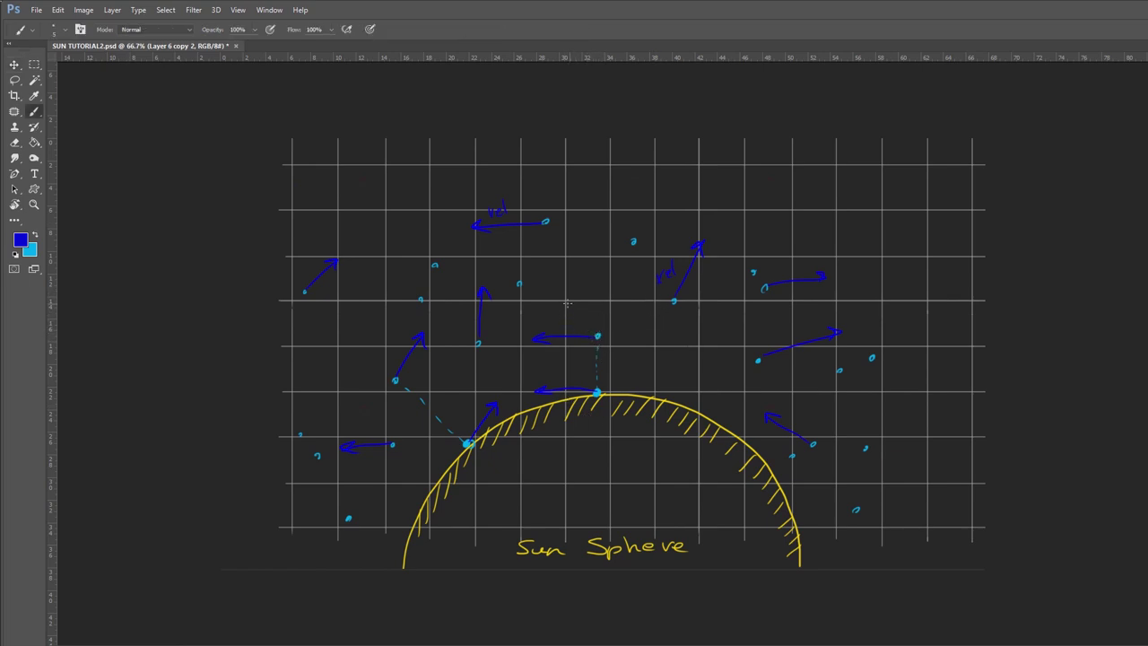
drag(567, 303, 607, 304)
shift+click(567, 346)
shift+click(568, 303)
key(x)
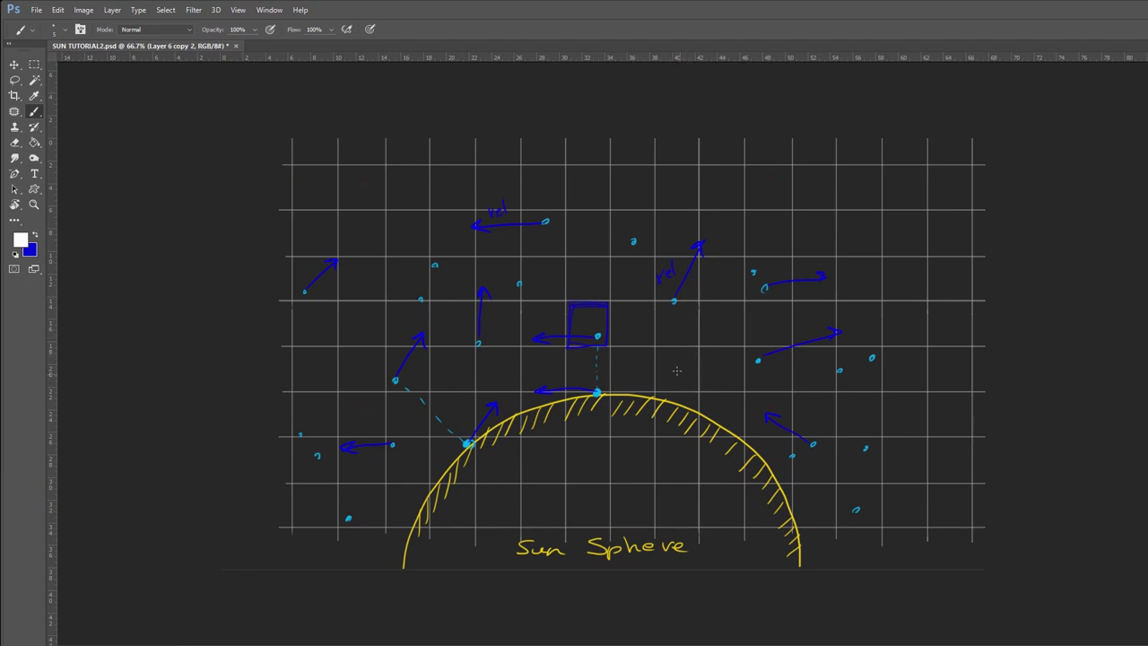
Add white particles with upward and up-left velocity arrows across the centre and left of the grid.
mouse_move(676, 368)
mouse_down()
mouse_move(687, 319)
mouse_move(695, 328)
mouse_up()
click(588, 275)
mouse_move(589, 275)
mouse_down()
mouse_move(583, 226)
mouse_move(592, 235)
mouse_up()
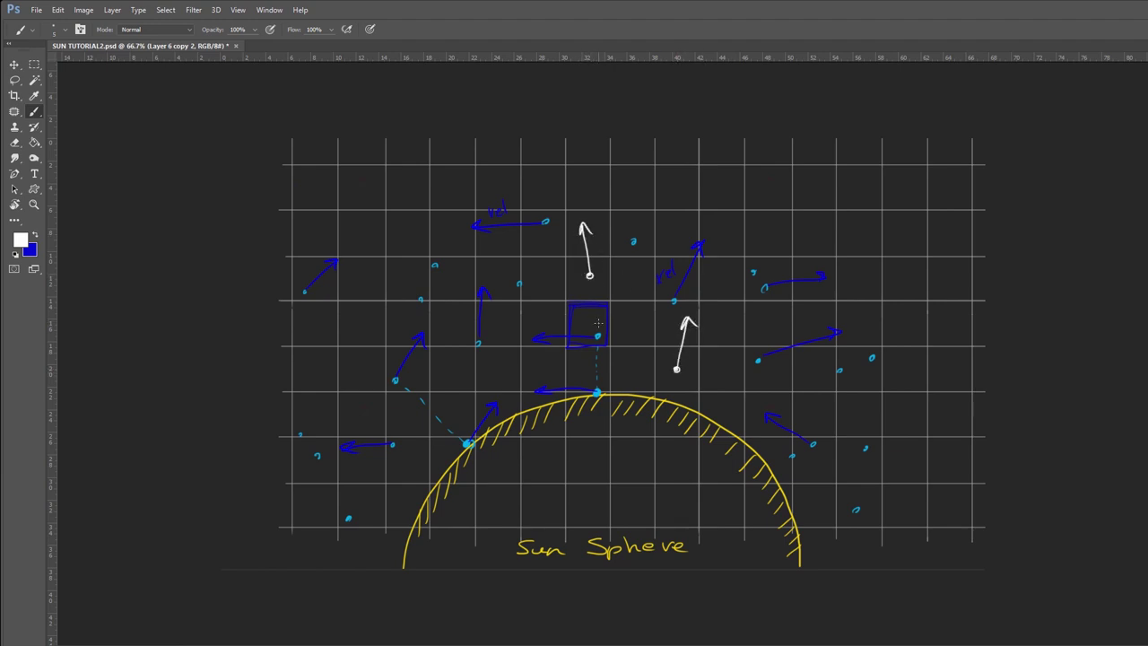
click(405, 320)
mouse_move(405, 319)
mouse_down()
mouse_move(376, 263)
mouse_move(391, 270)
mouse_move(377, 179)
mouse_move(392, 190)
mouse_up()
click(406, 236)
mouse_move(362, 238)
mouse_down()
mouse_move(330, 179)
mouse_move(353, 193)
mouse_up()
drag(364, 366, 317, 330)
drag(317, 330, 336, 339)
drag(368, 419, 318, 399)
drag(317, 399, 336, 402)
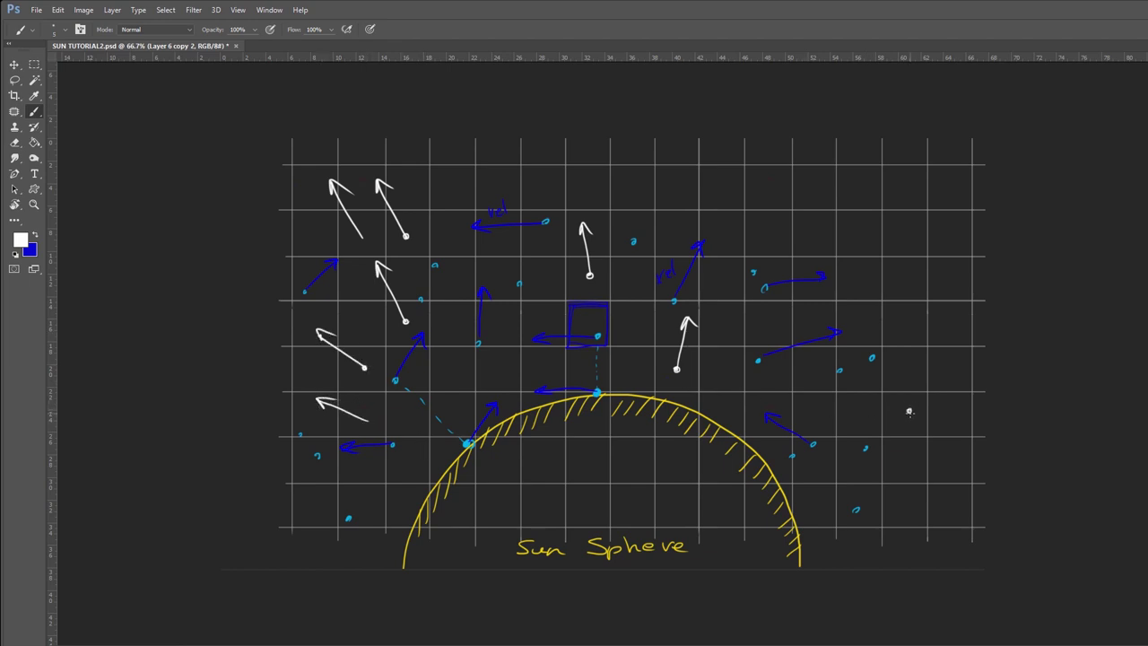
Add white up-right arrows on the right side and one arrow pointing down toward the sun.
drag(909, 411, 958, 346)
drag(952, 354, 958, 346)
drag(959, 346, 966, 360)
drag(856, 240, 900, 171)
drag(899, 171, 902, 189)
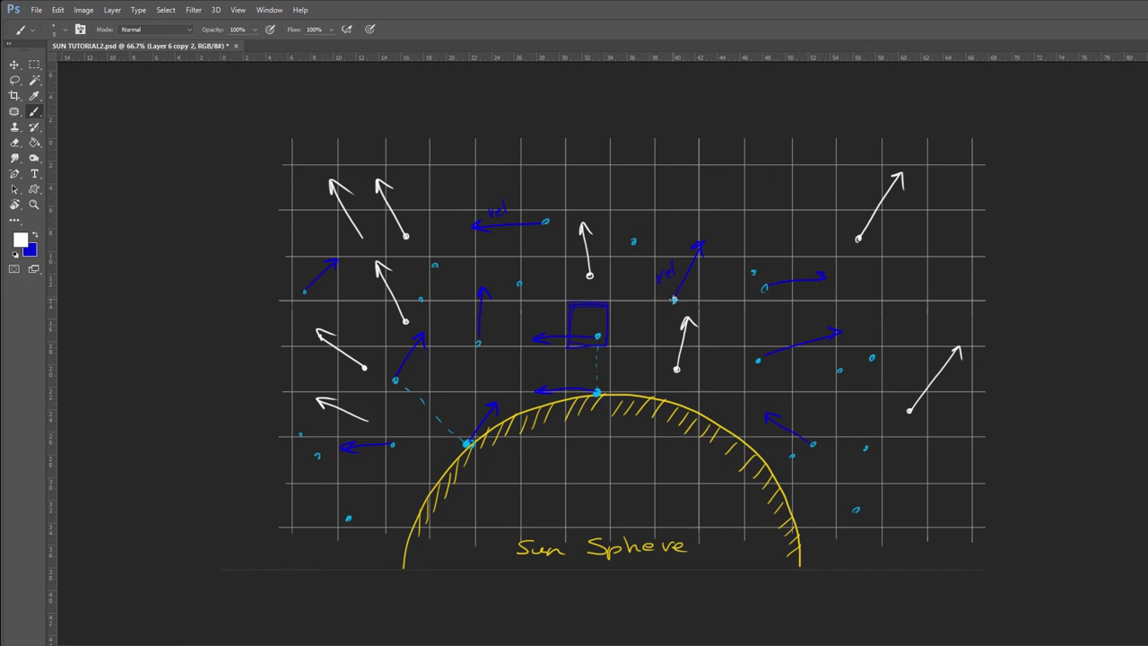
drag(674, 299, 662, 359)
drag(670, 349, 661, 360)
Add a final white particle, then in Sun_Body feed sphere1 into a new VDB from Polygons node.
click(650, 396)
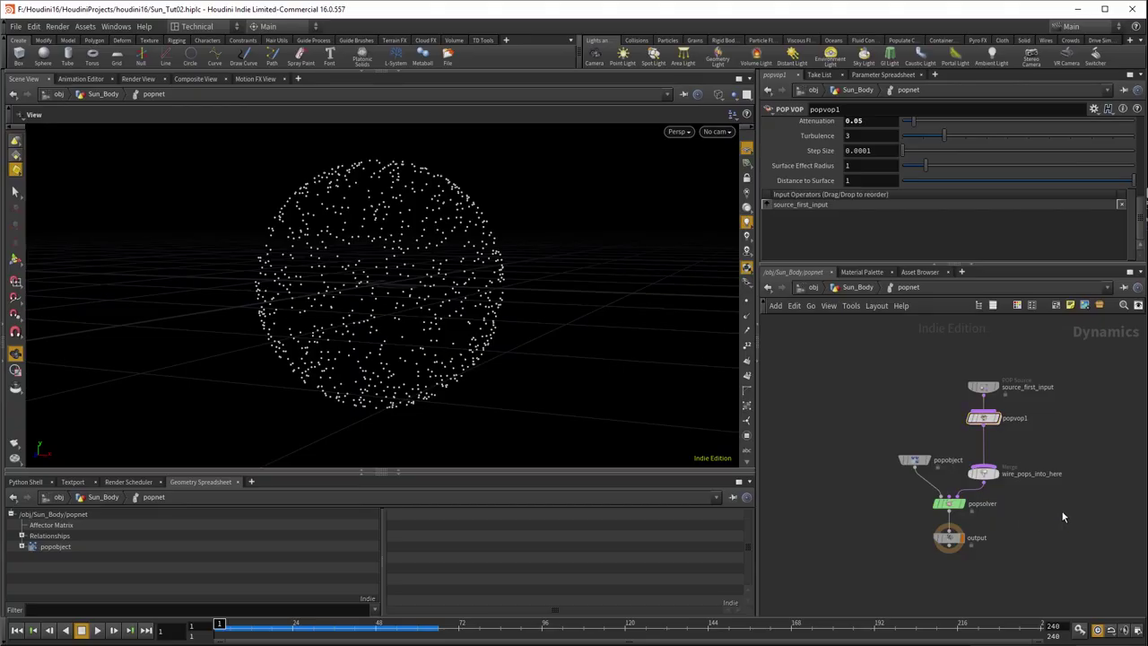
scroll(1031, 507, up, 2)
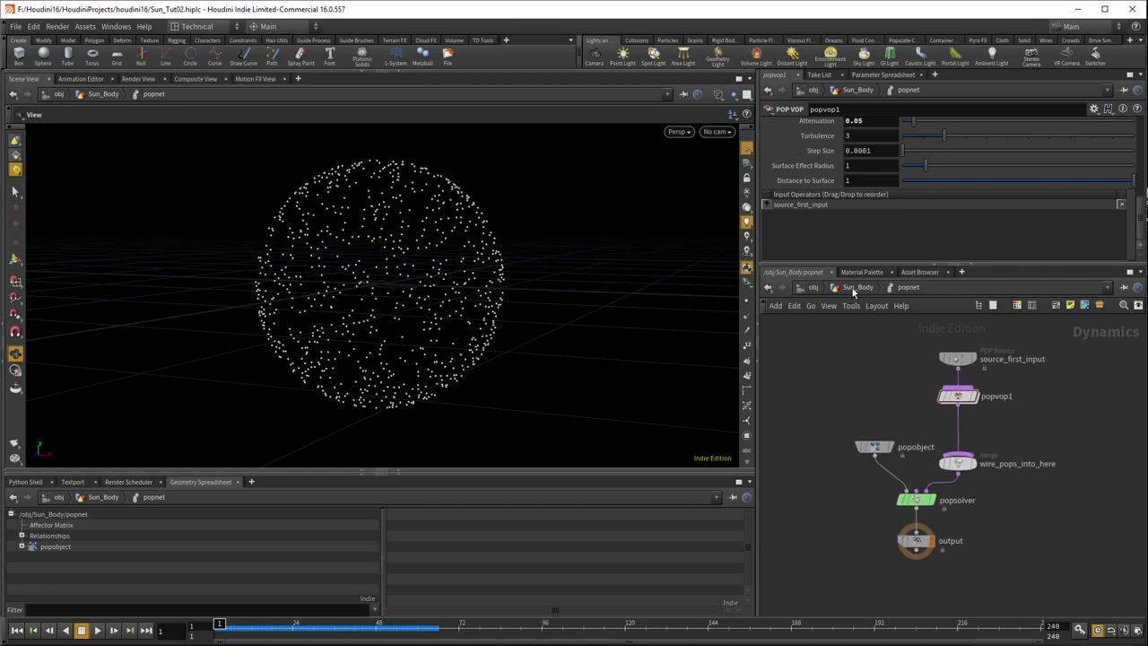
click(856, 288)
drag(991, 399, 857, 546)
click(995, 503)
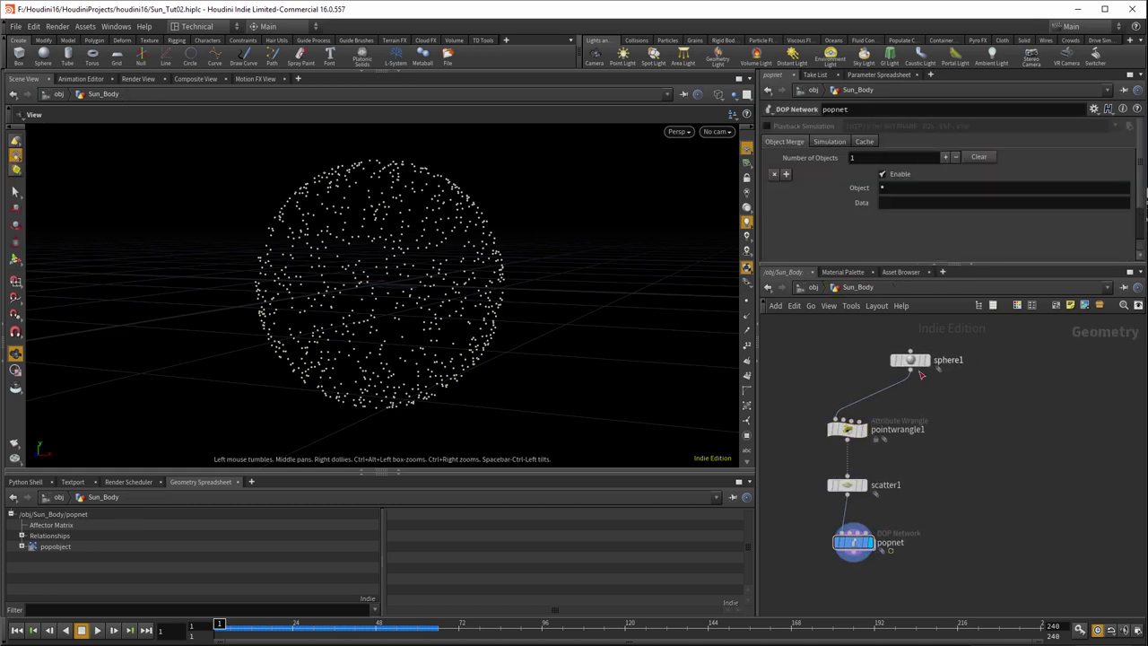
click(910, 368)
key(Tab)
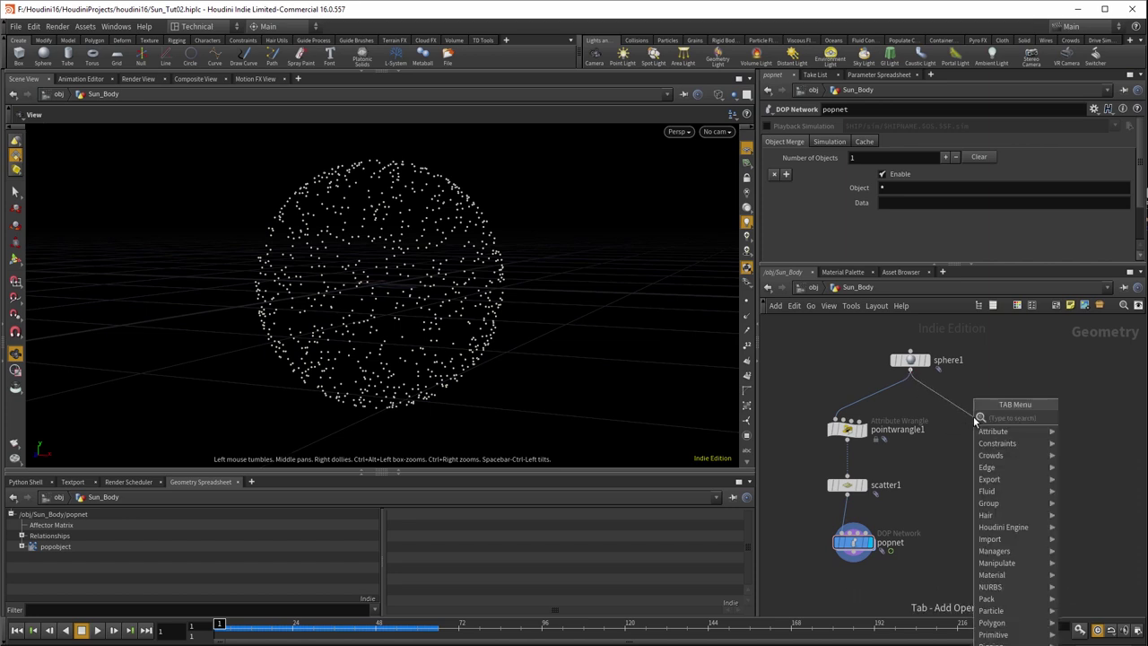
text(vdb)
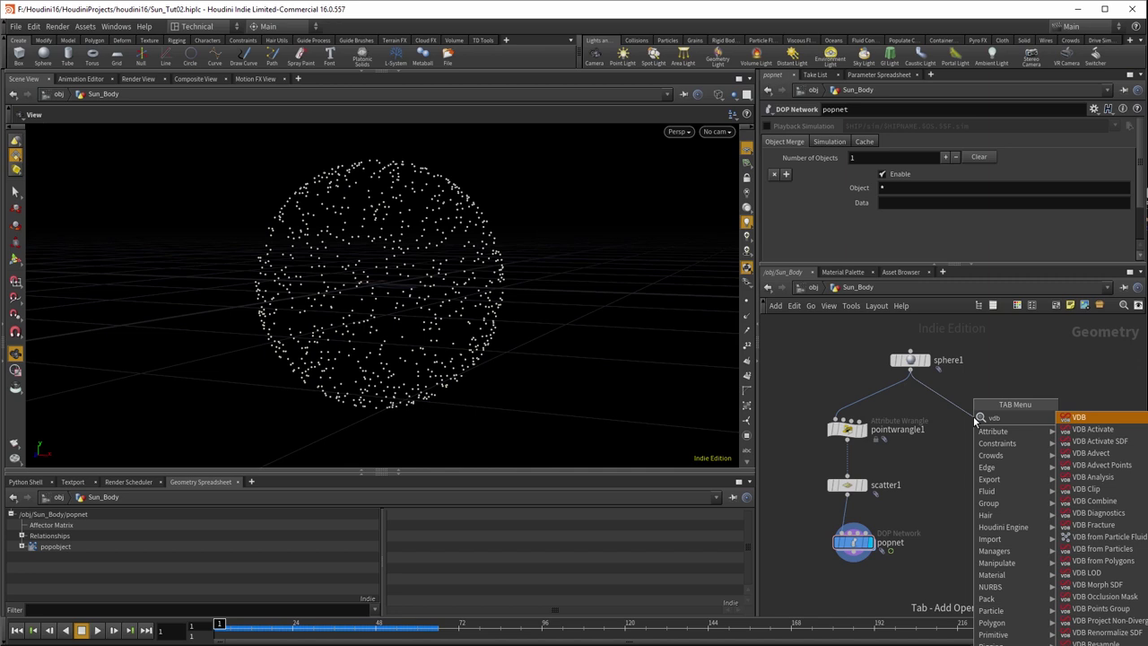
text( from)
key(Down)
key(Down)
key(Down)
key(Return)
click(975, 421)
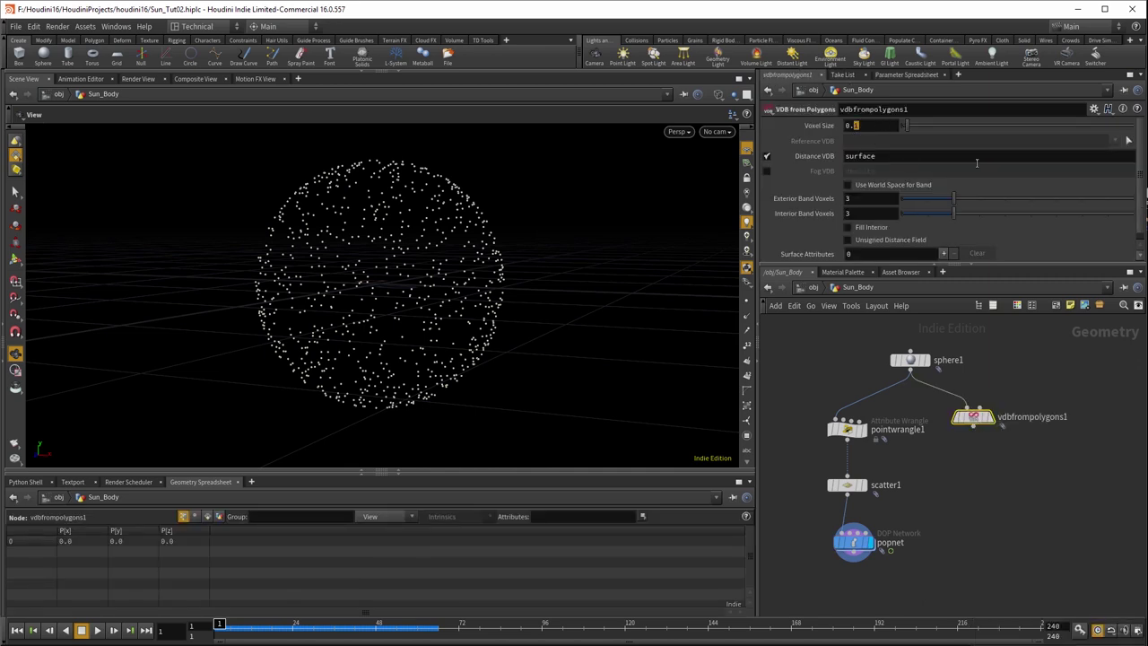
Set the VDB voxel size to 0.05, inspect it over templated sphere1, and wire it into popnet.
text(05)
click(987, 416)
mouse_move(628, 383)
mouse_down()
mouse_move(684, 382)
mouse_move(597, 389)
mouse_move(611, 373)
mouse_move(568, 367)
mouse_move(598, 359)
mouse_up()
key(w)
key(w)
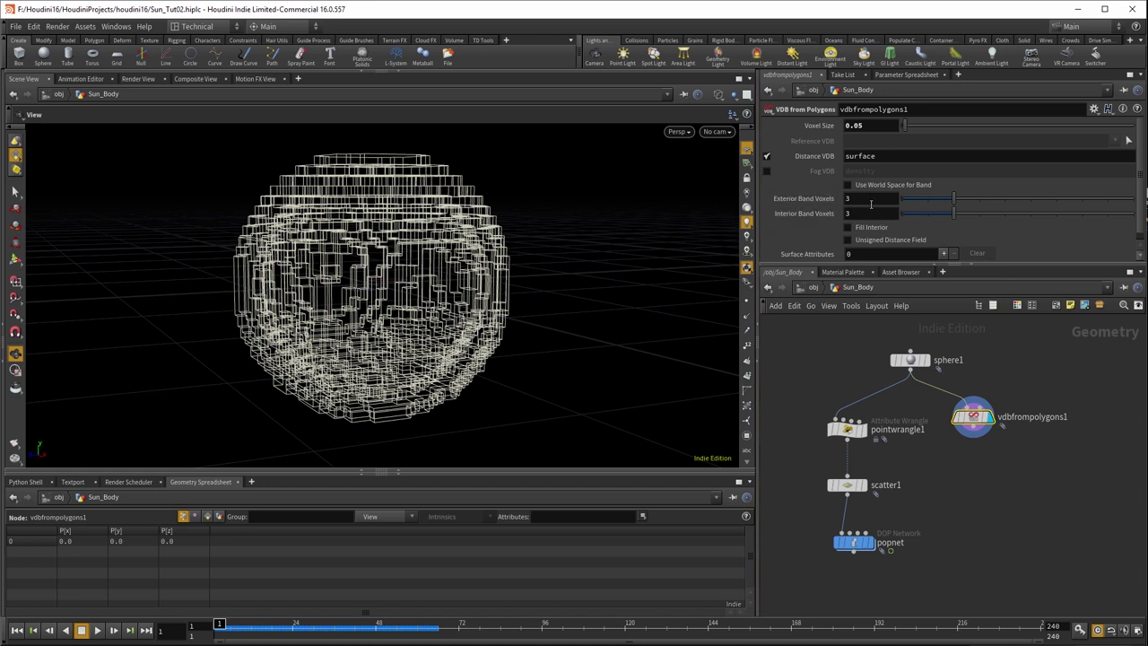
mouse_move(826, 199)
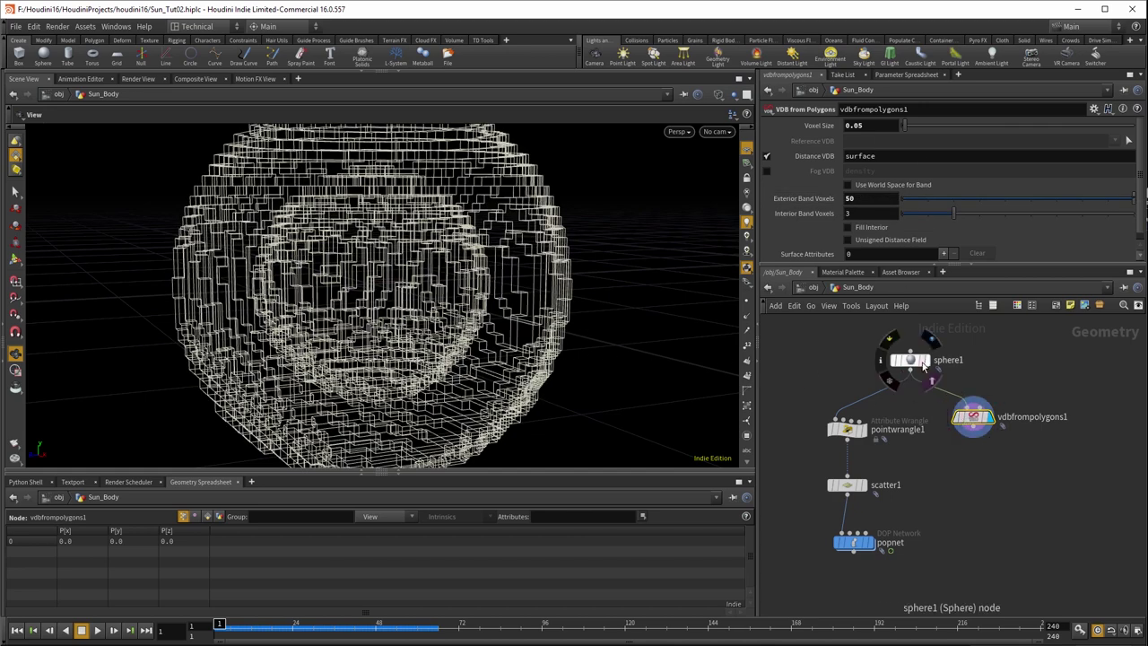
click(931, 383)
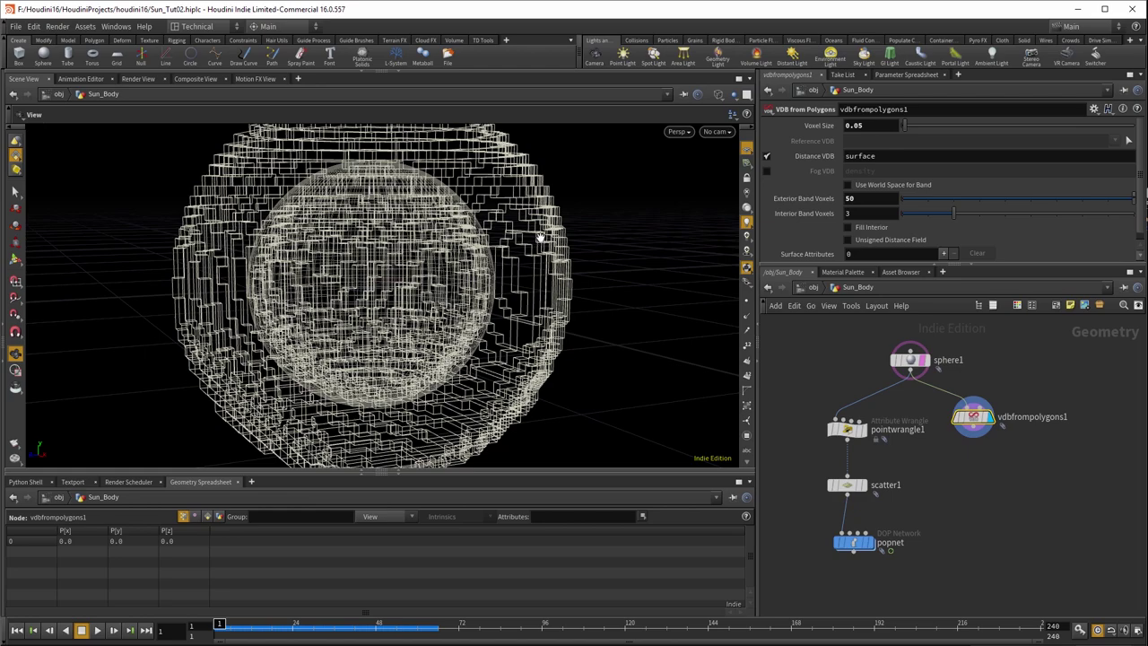
drag(510, 268, 527, 274)
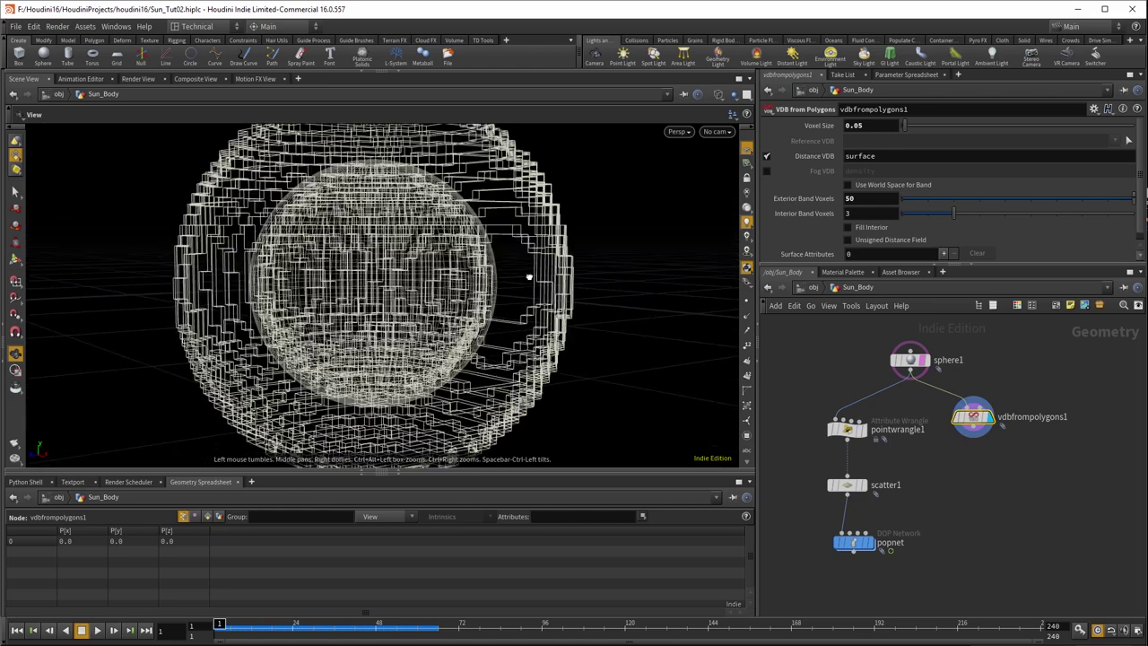
drag(503, 238, 601, 335)
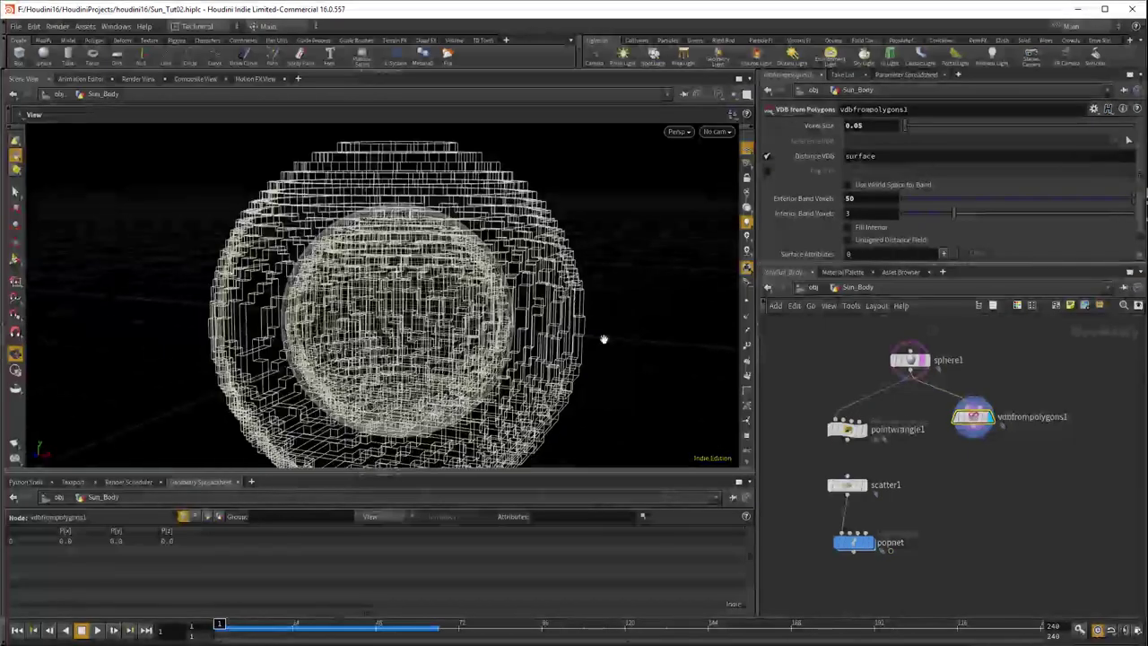
click(974, 433)
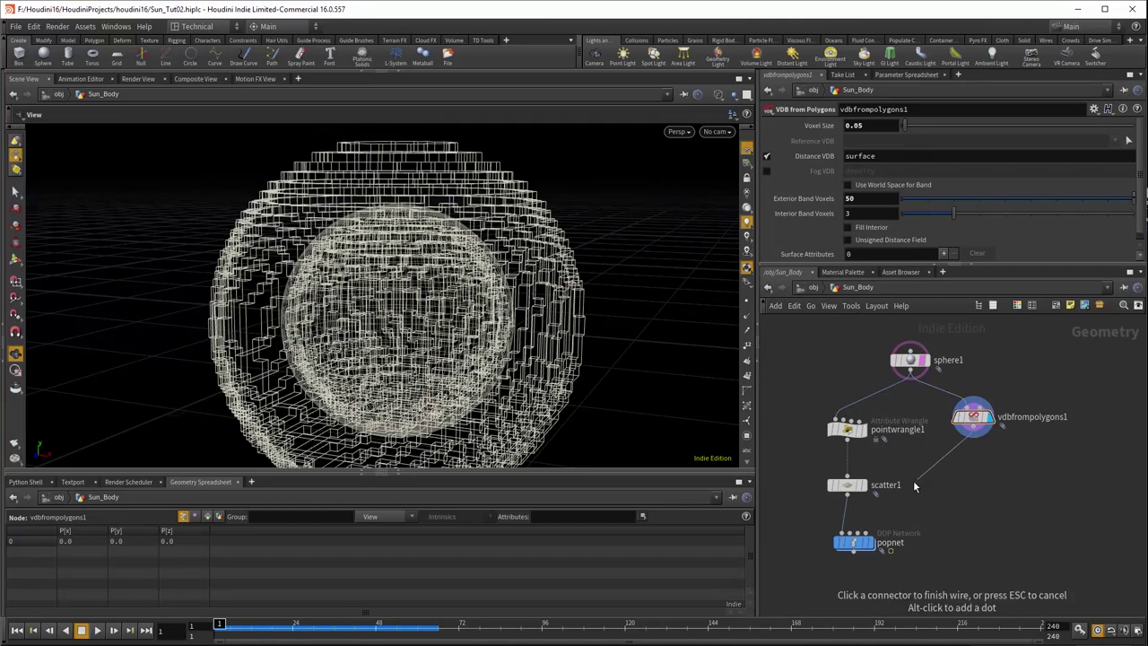
click(850, 536)
Enter the popnet and move source_first_input and popvop1 upward.
click(870, 547)
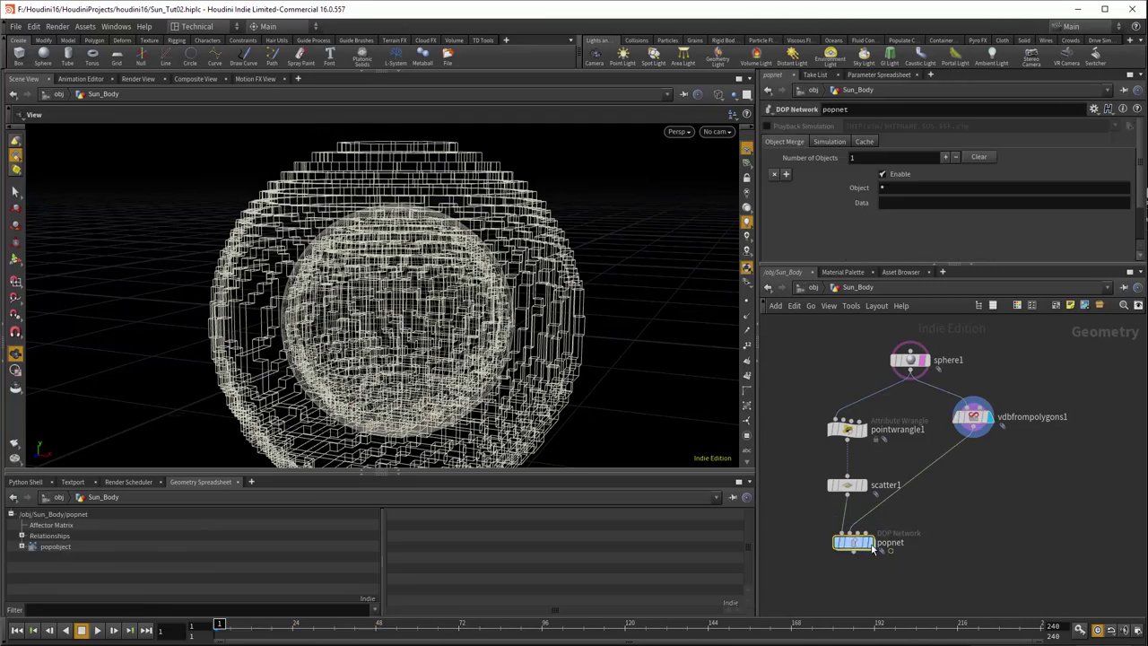
double_click(870, 545)
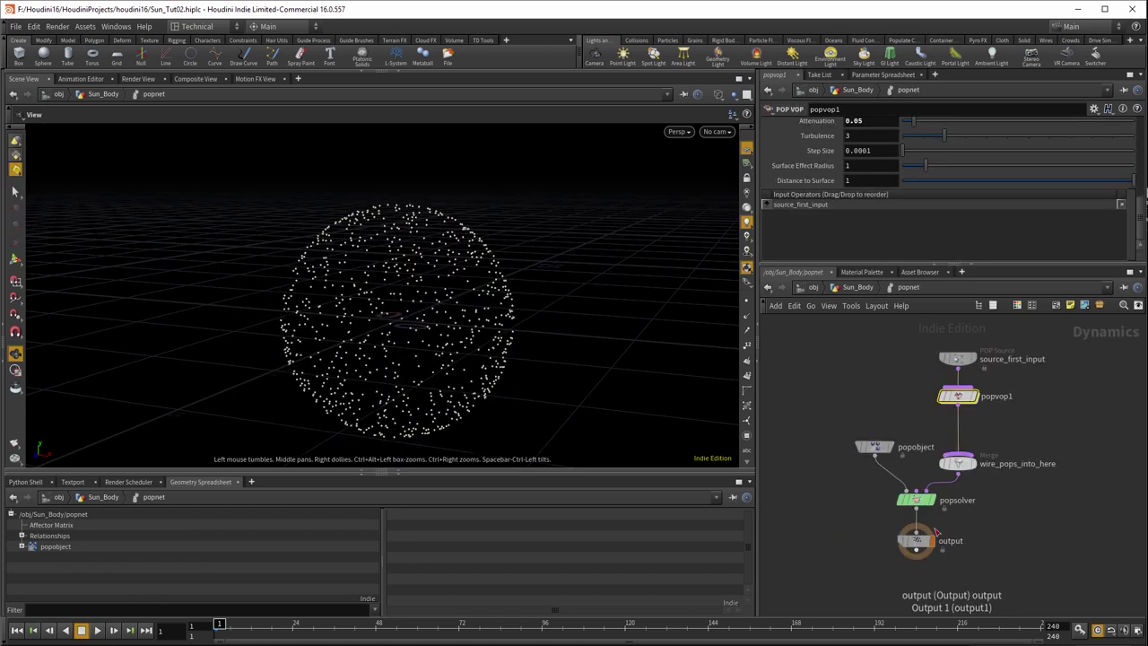
scroll(935, 532, up, 3)
drag(879, 417, 950, 418)
scroll(983, 466, up, 2)
Rename popvop1 to Curl_noise.
double_click(978, 406)
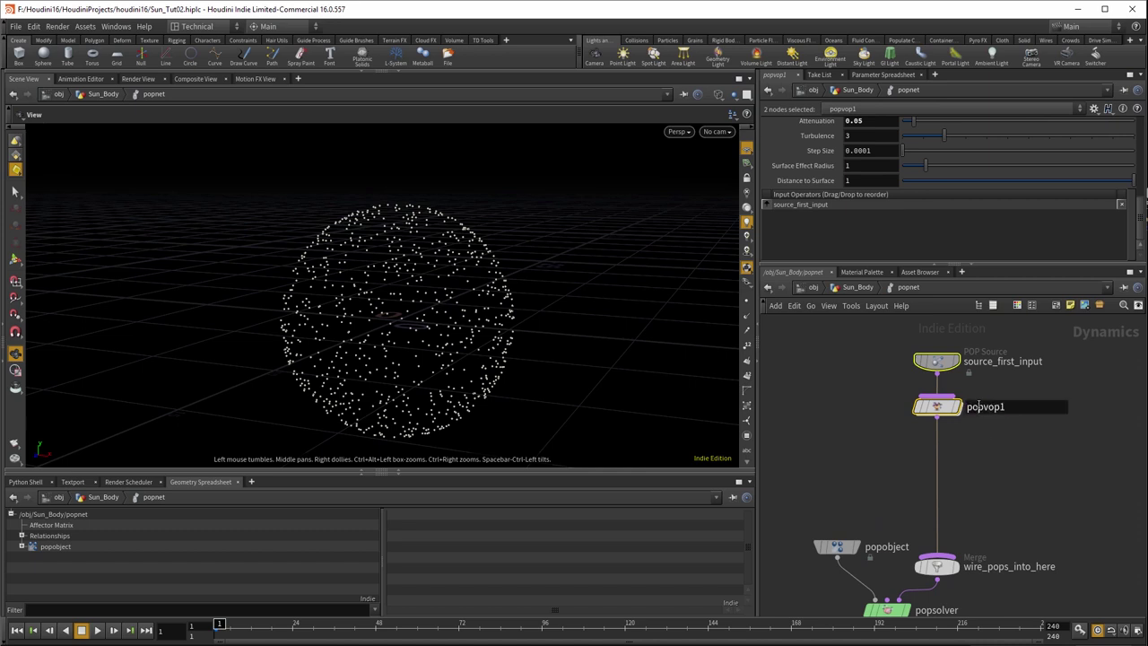
double_click(978, 406)
key(BackSpace)
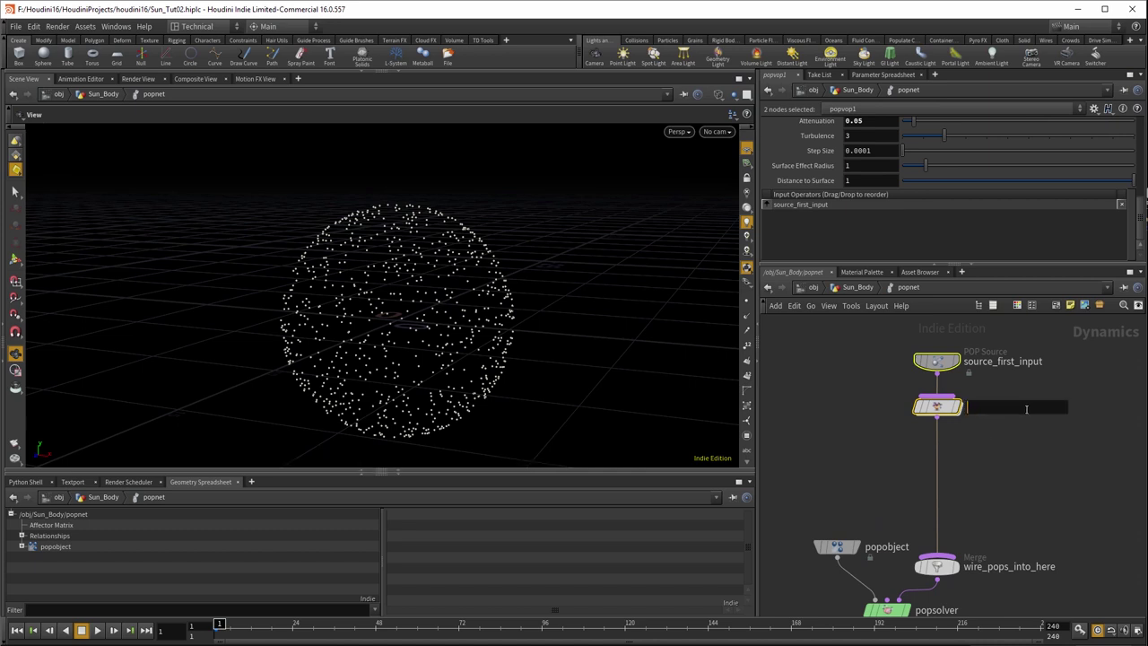
text(Curln_noise)
key(Return)
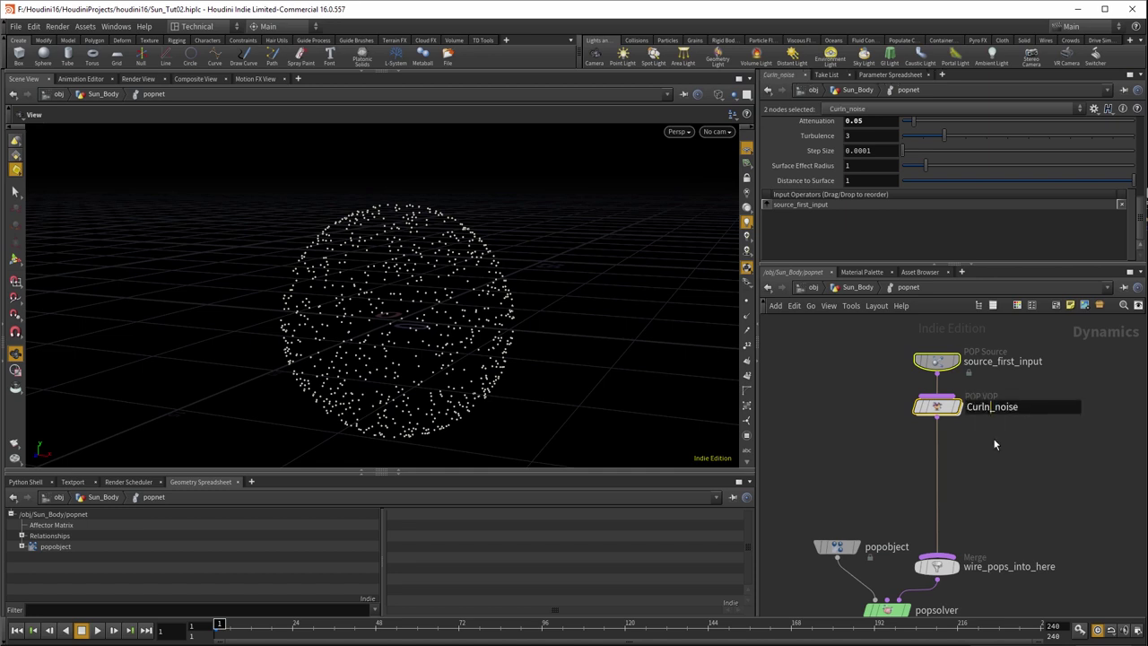
key(BackSpace)
key(Return)
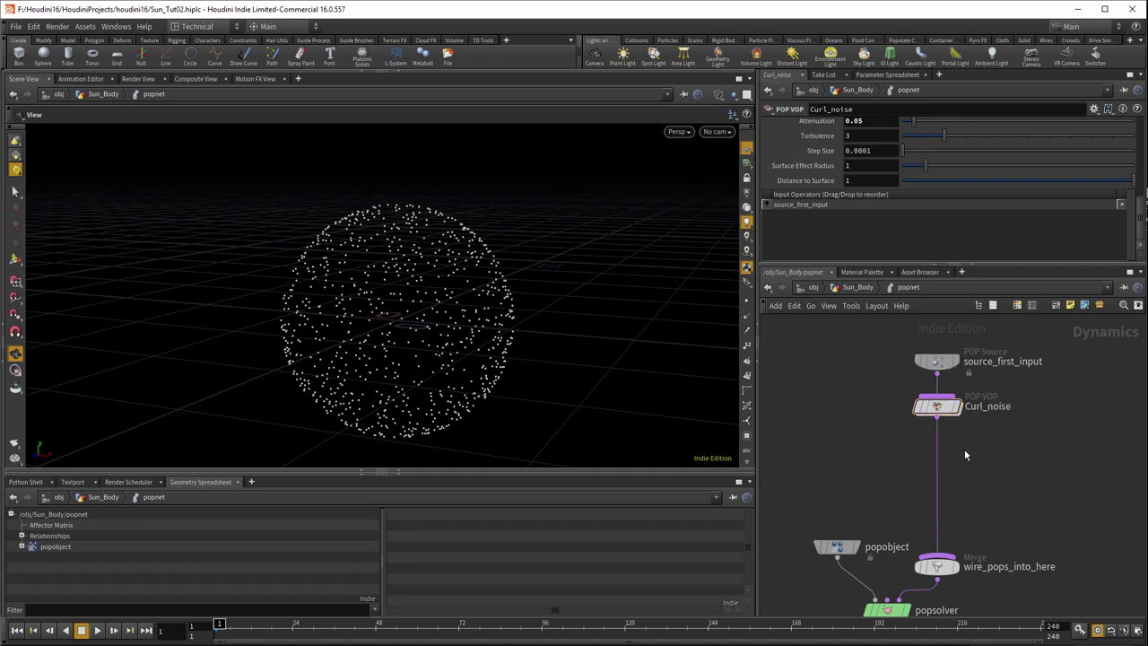
Drop a new POP VOP onto the wire below Curl_noise.
key(Tab)
key(Return)
click(939, 457)
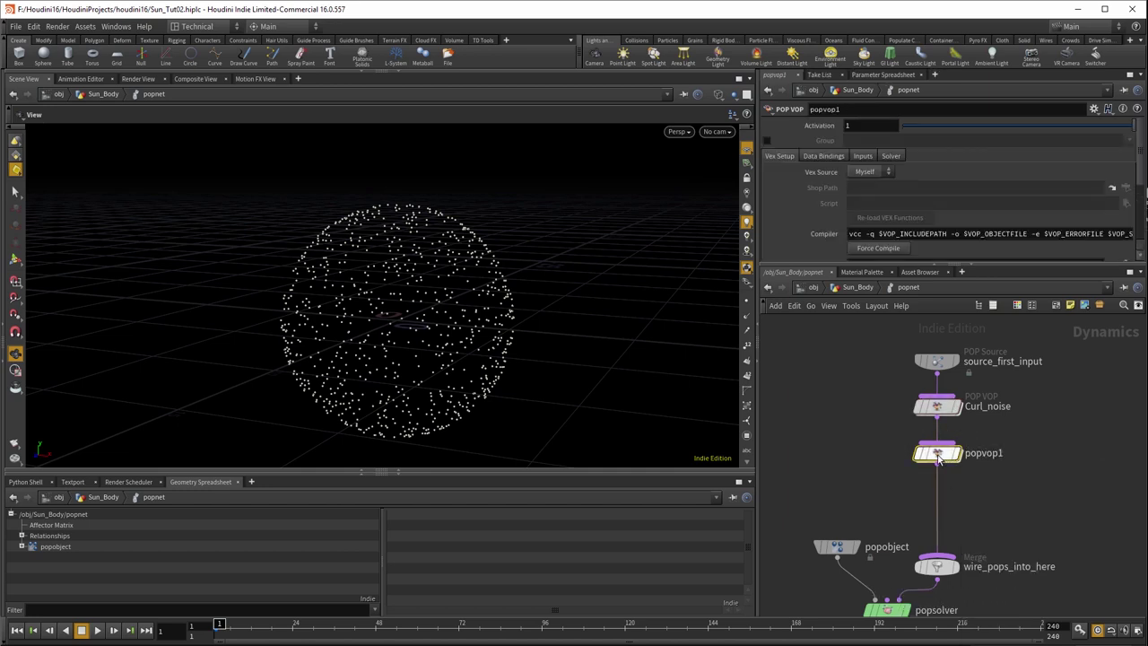
Inside popvop1, tidy the layout and add a Volume Gradient node.
double_click(954, 455)
key(l)
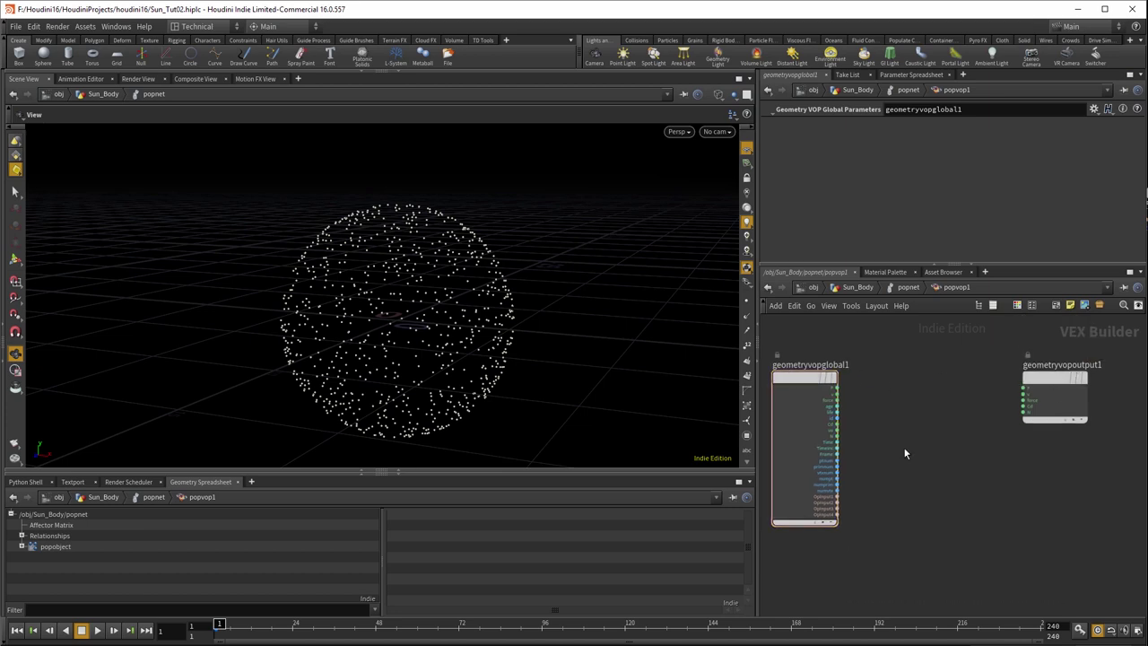
key(Tab)
text(volum)
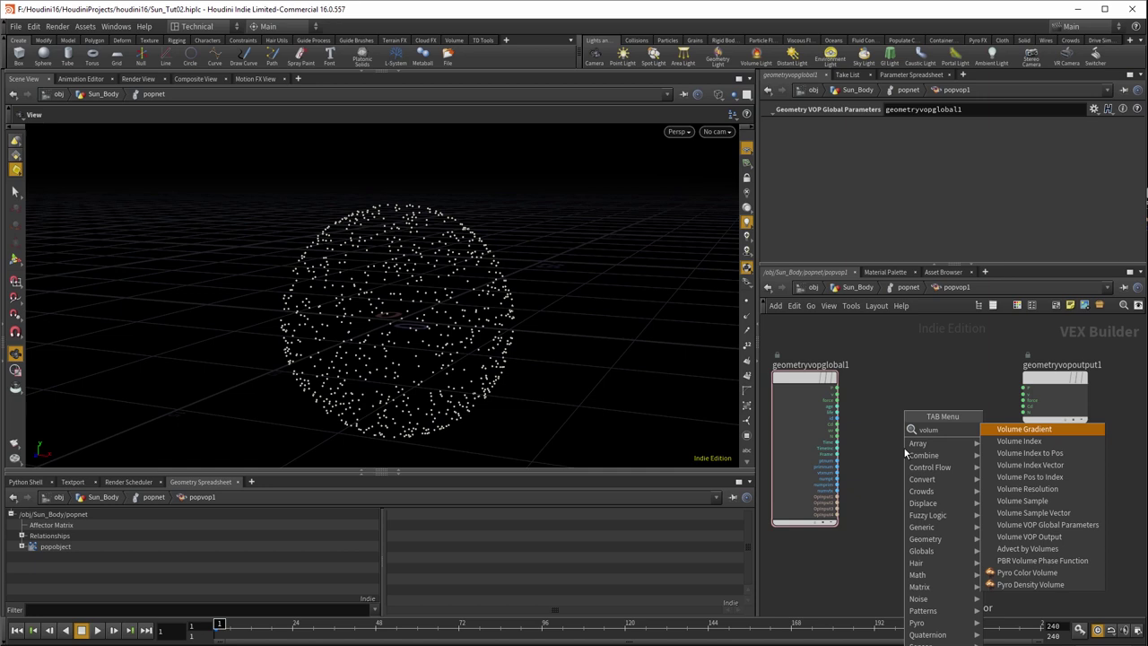
key(Return)
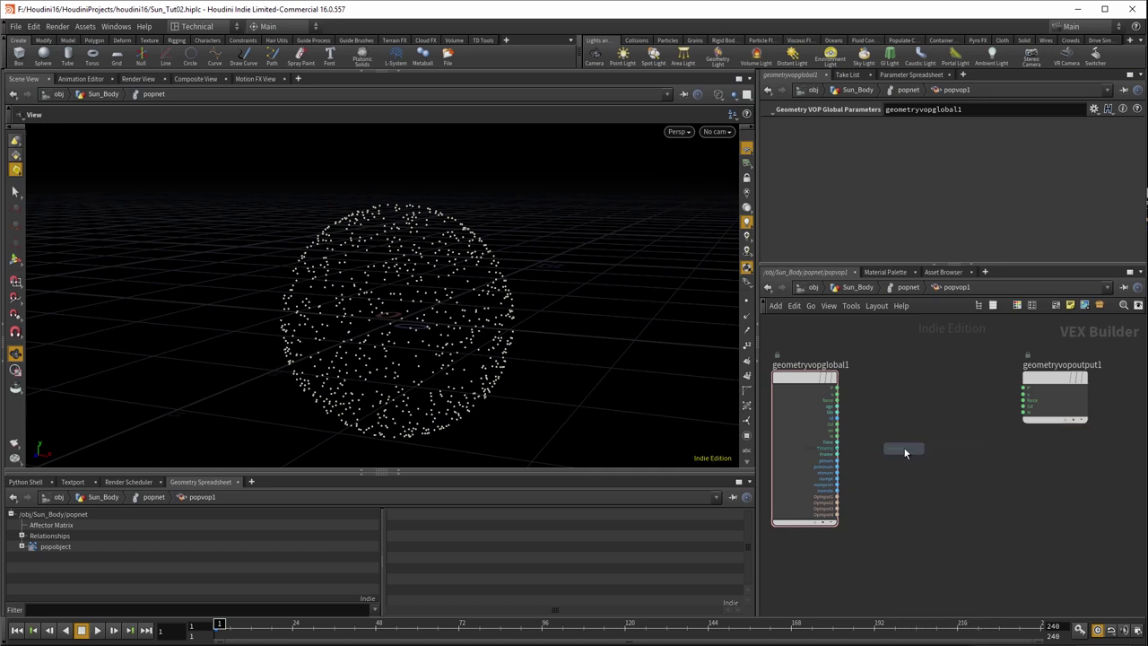
click(898, 471)
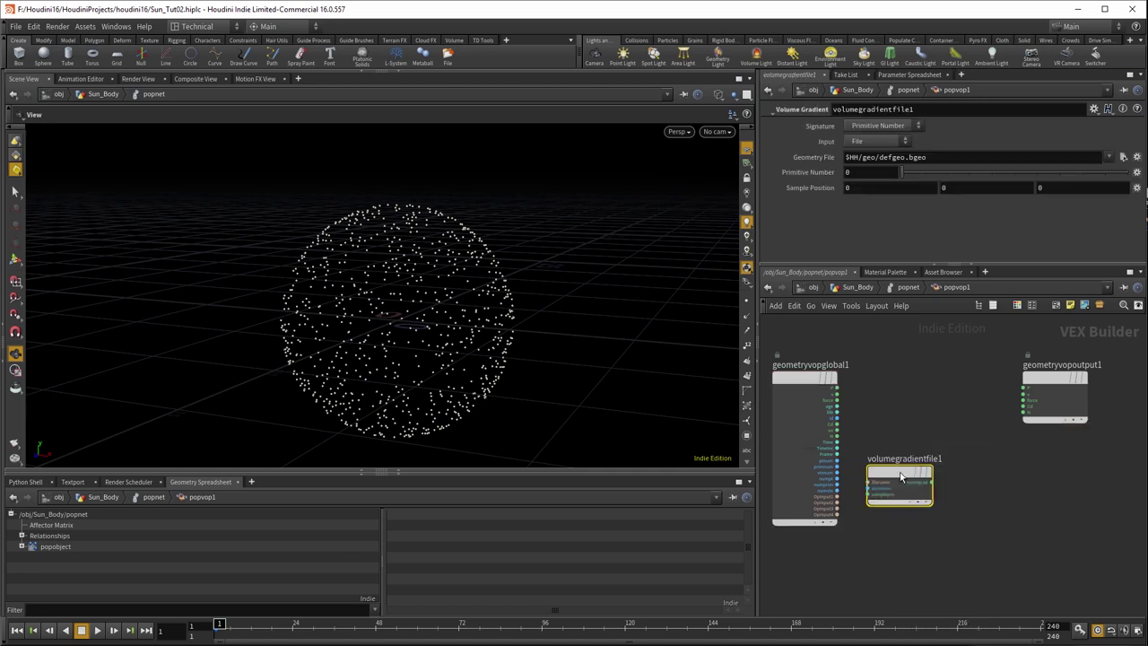
click(878, 391)
Place a Volume Sample node above the gradient node.
key(Tab)
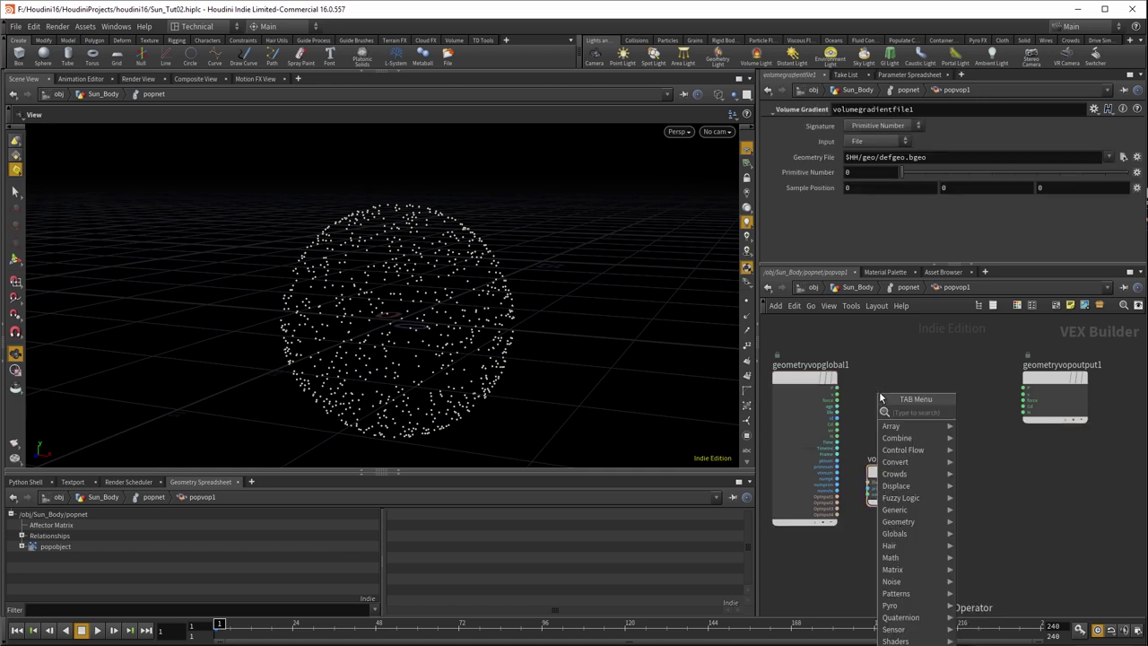
text(volume sa)
key(Return)
click(898, 408)
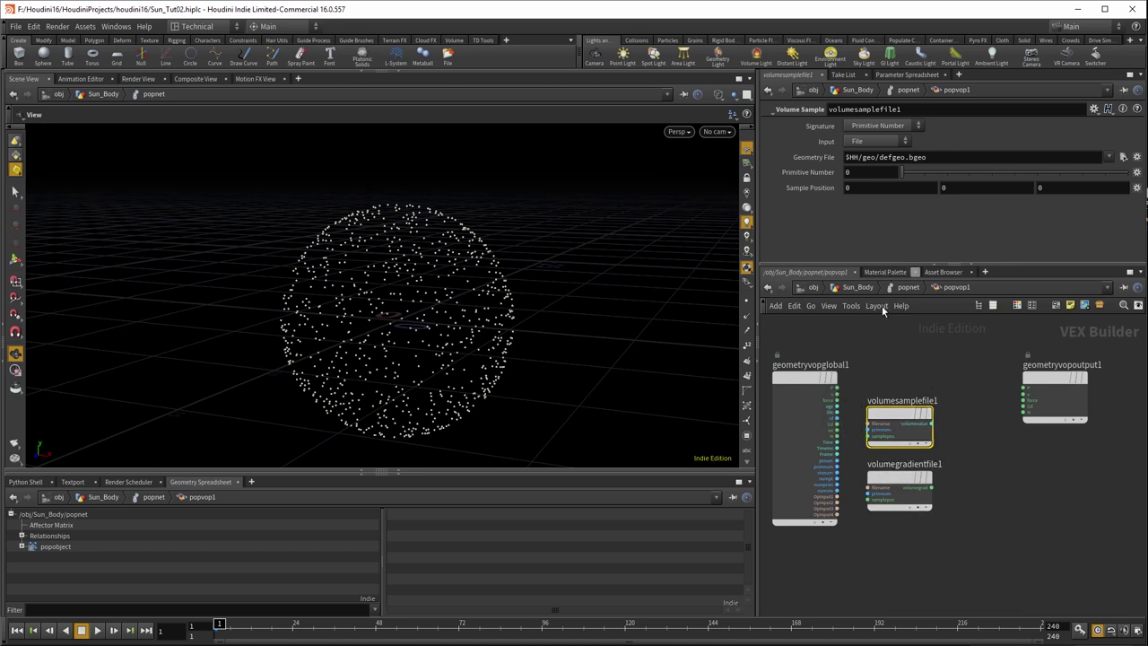
Back in popnet, set popvop1's Input 2 to Second Context Geometry.
click(907, 287)
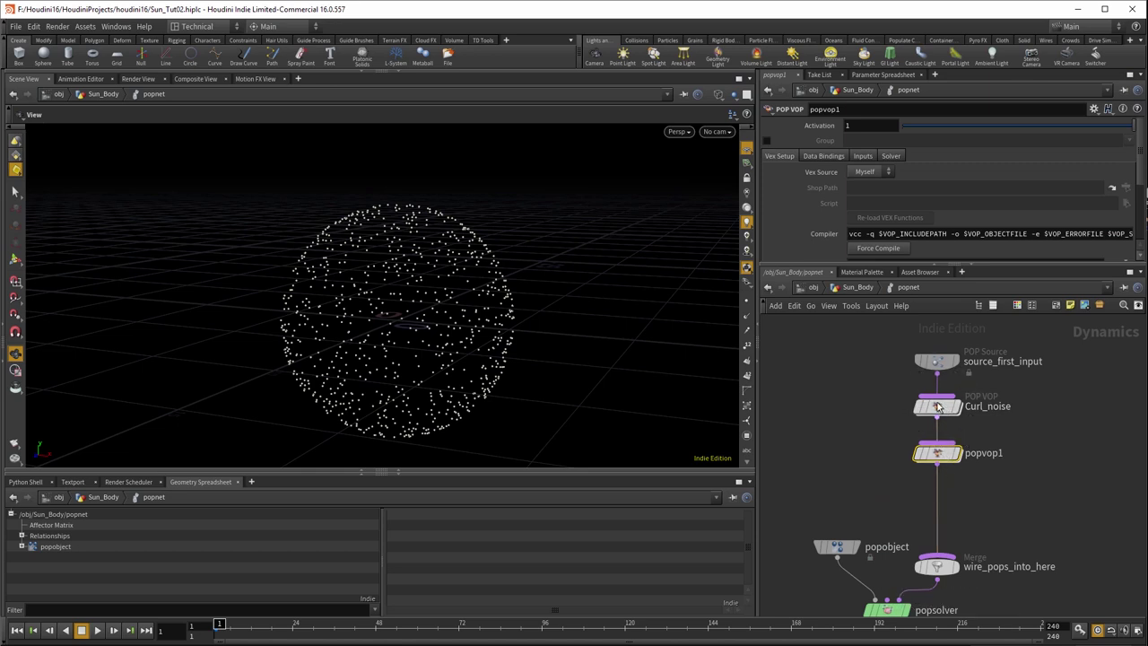
mouse_move(957, 437)
click(863, 157)
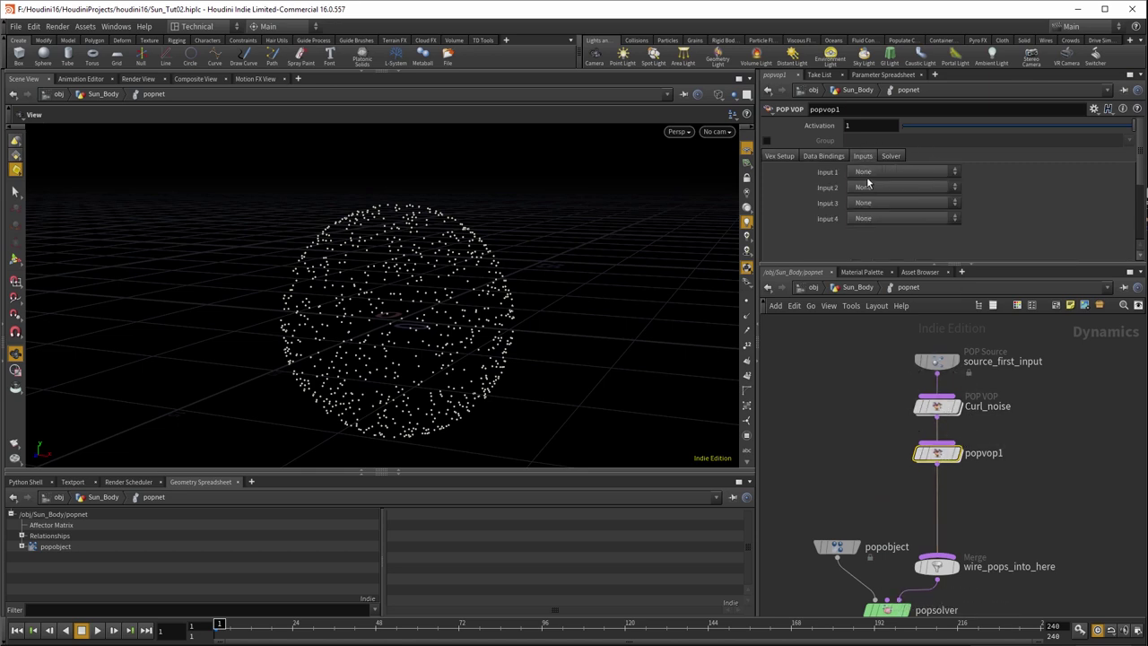
click(869, 187)
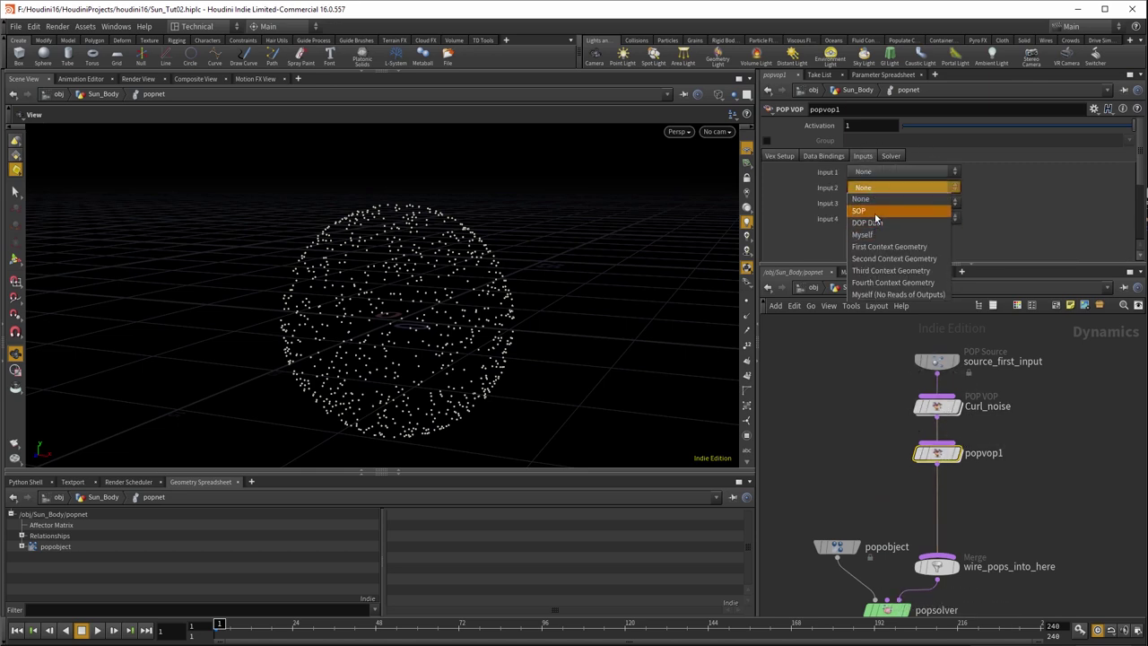
click(890, 258)
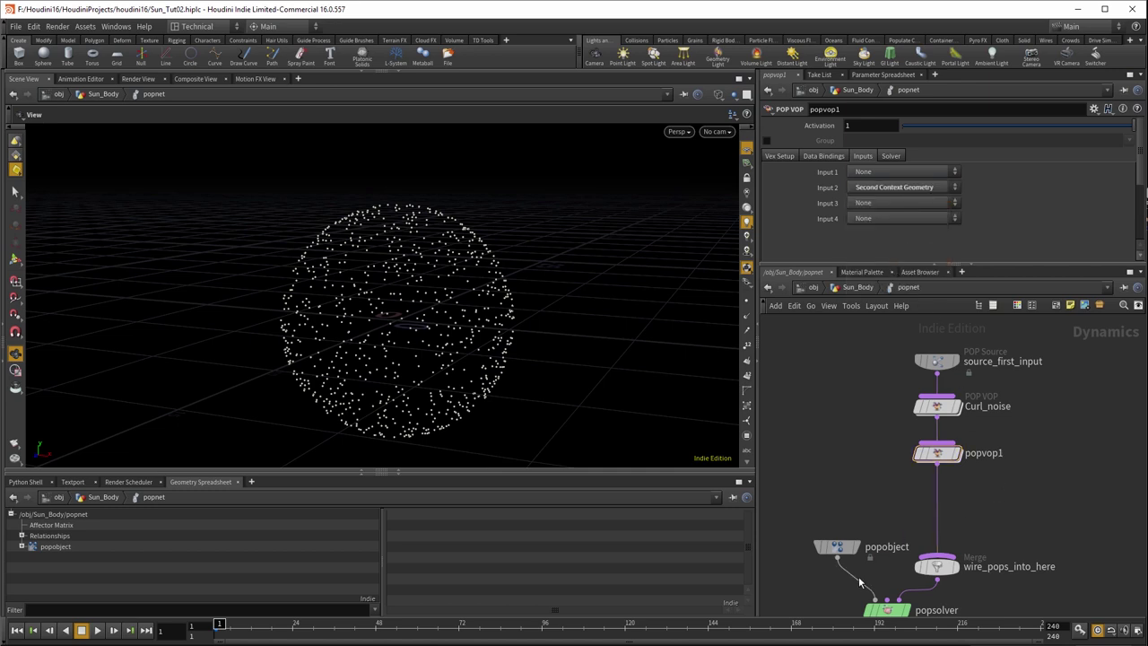
middle_drag(858, 583, 858, 573)
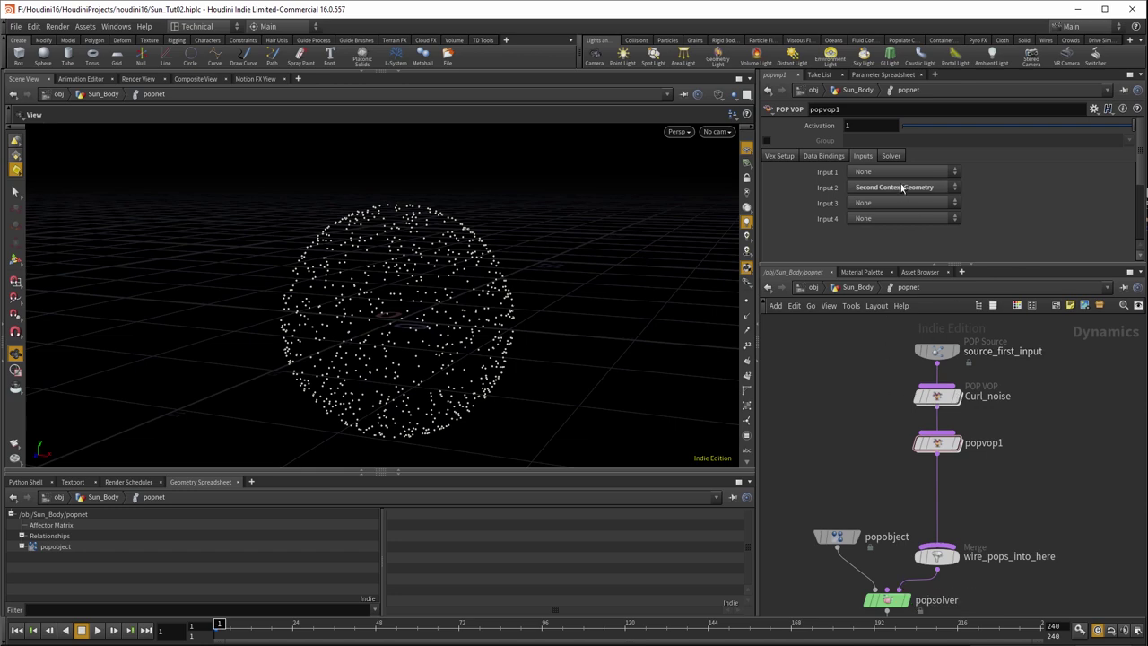
Set popvop1's Input 1 to Second Context Geometry and Input 2 back to None.
click(848, 288)
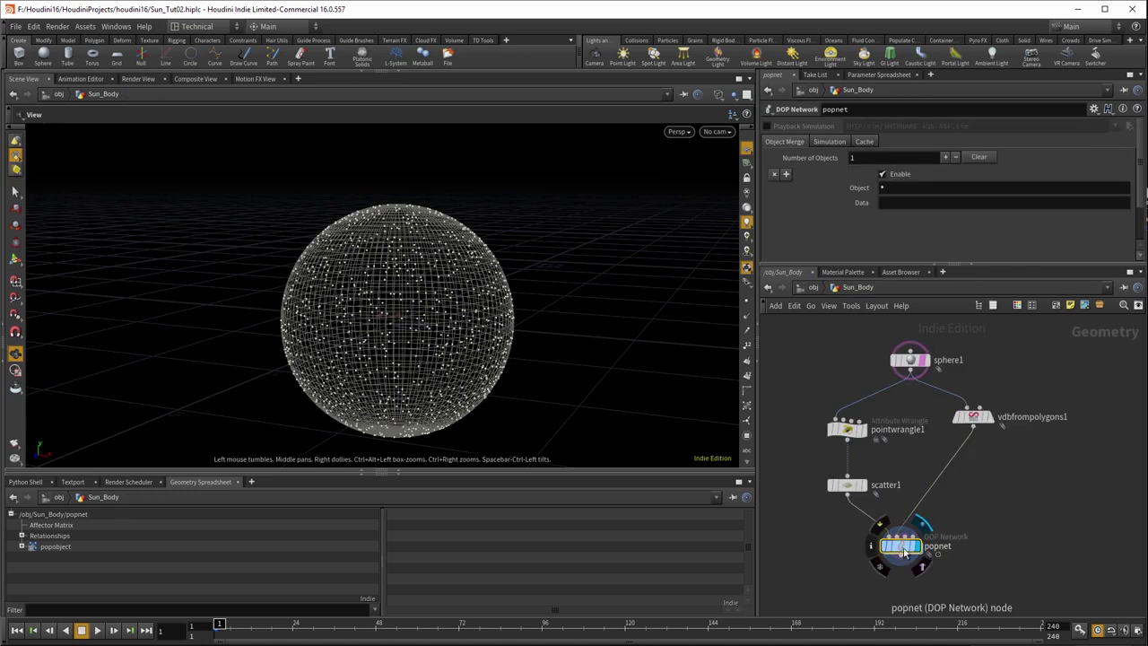
double_click(901, 546)
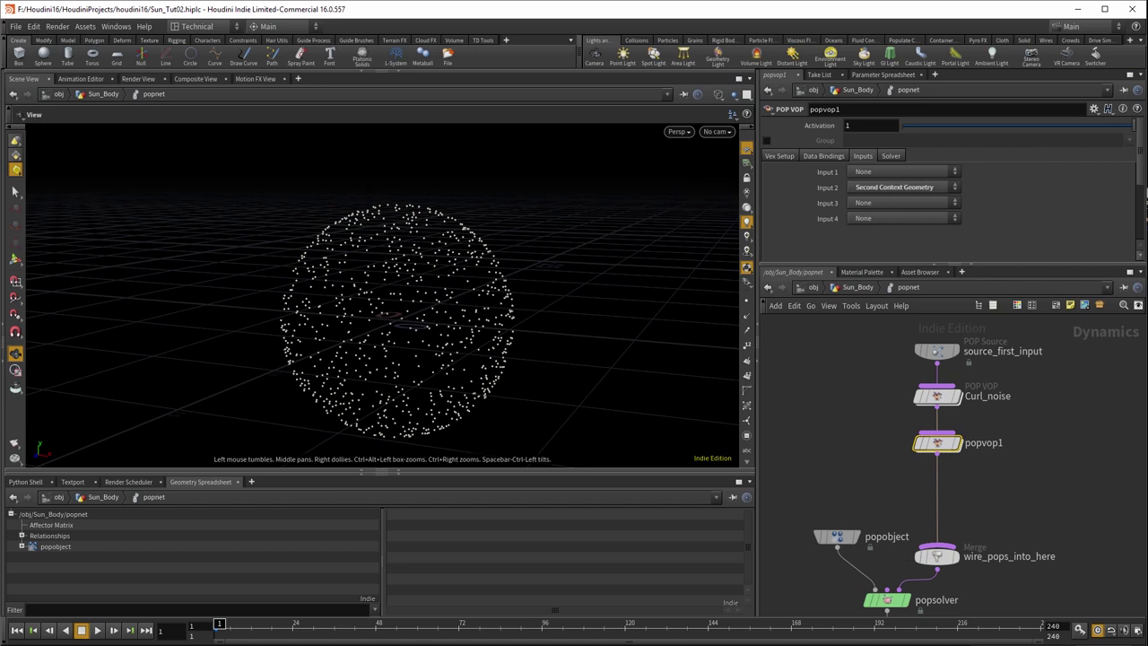
click(895, 171)
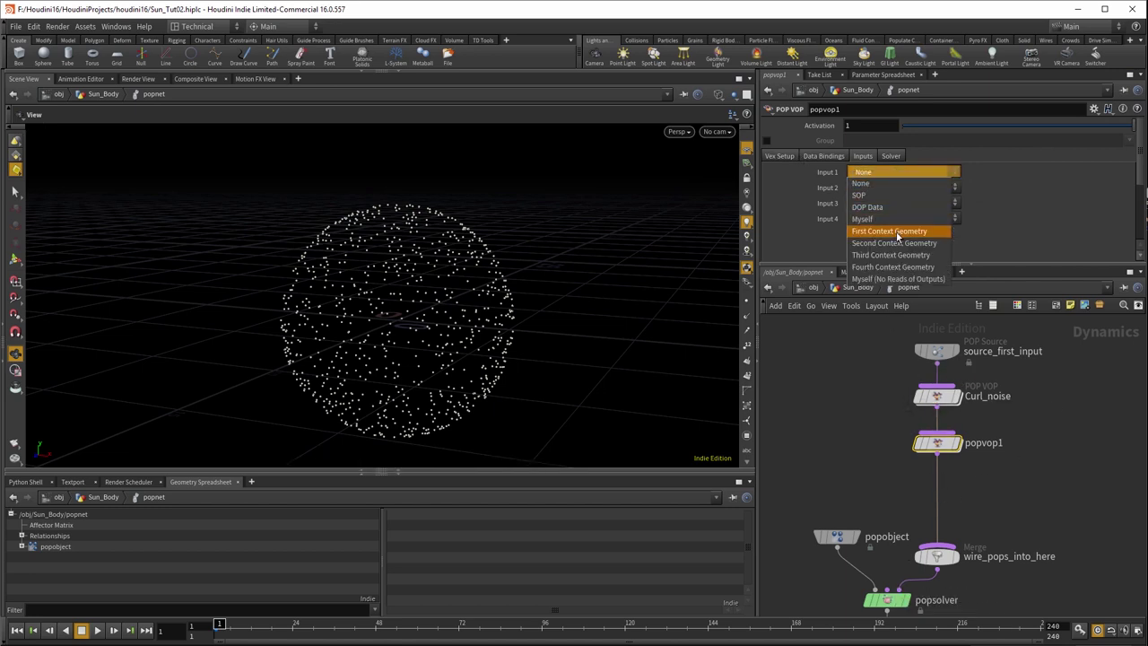
click(896, 232)
click(883, 170)
click(897, 243)
click(861, 188)
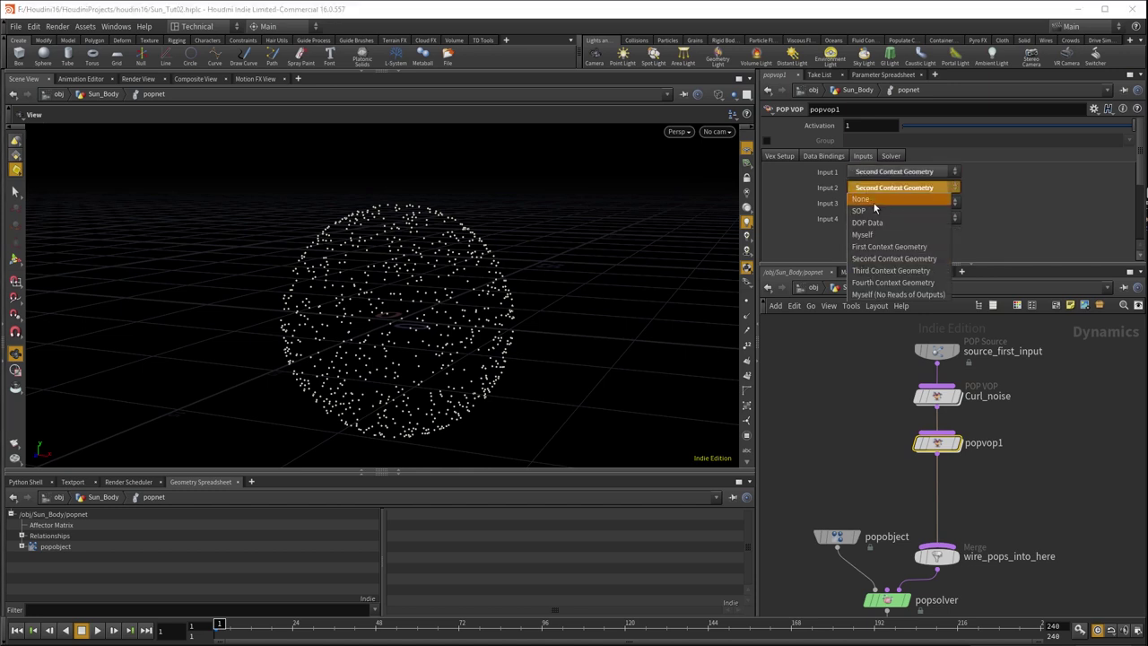
click(868, 199)
Wire OpInput1 into the filename inputs of both volume nodes.
double_click(945, 451)
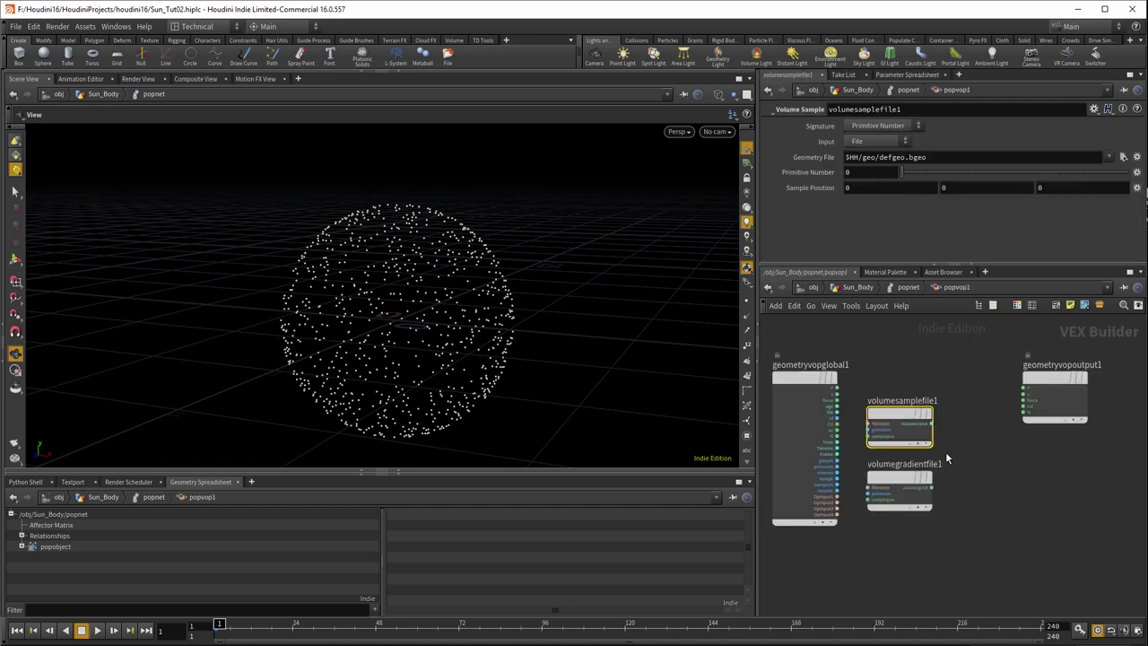
scroll(996, 533, up, 3)
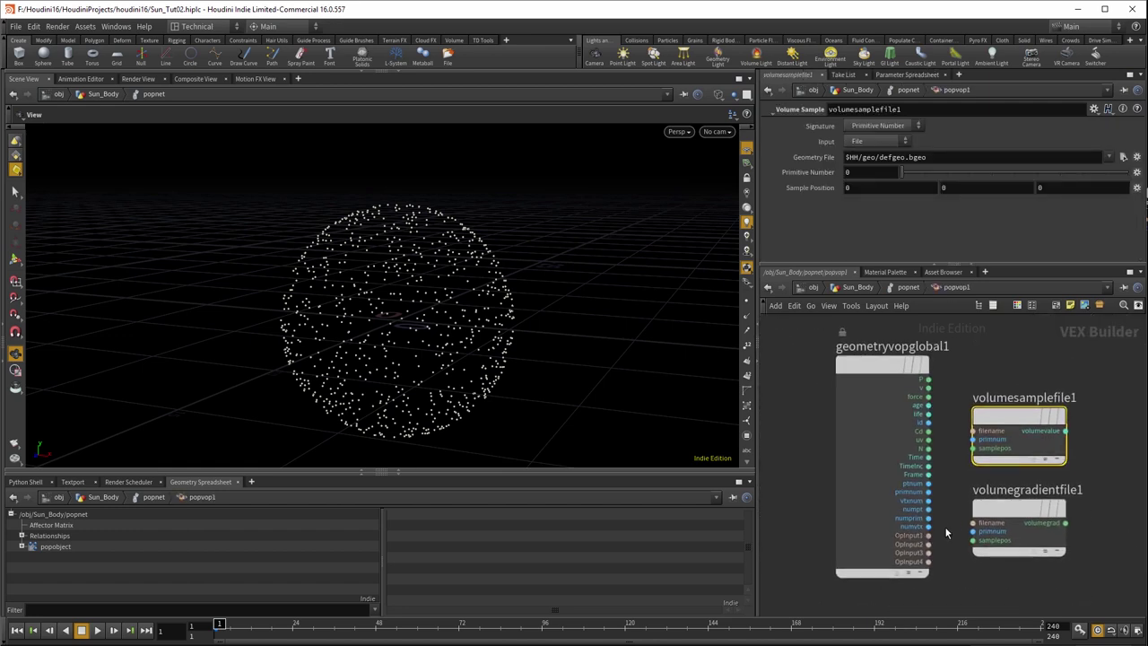
click(972, 522)
click(928, 535)
click(928, 536)
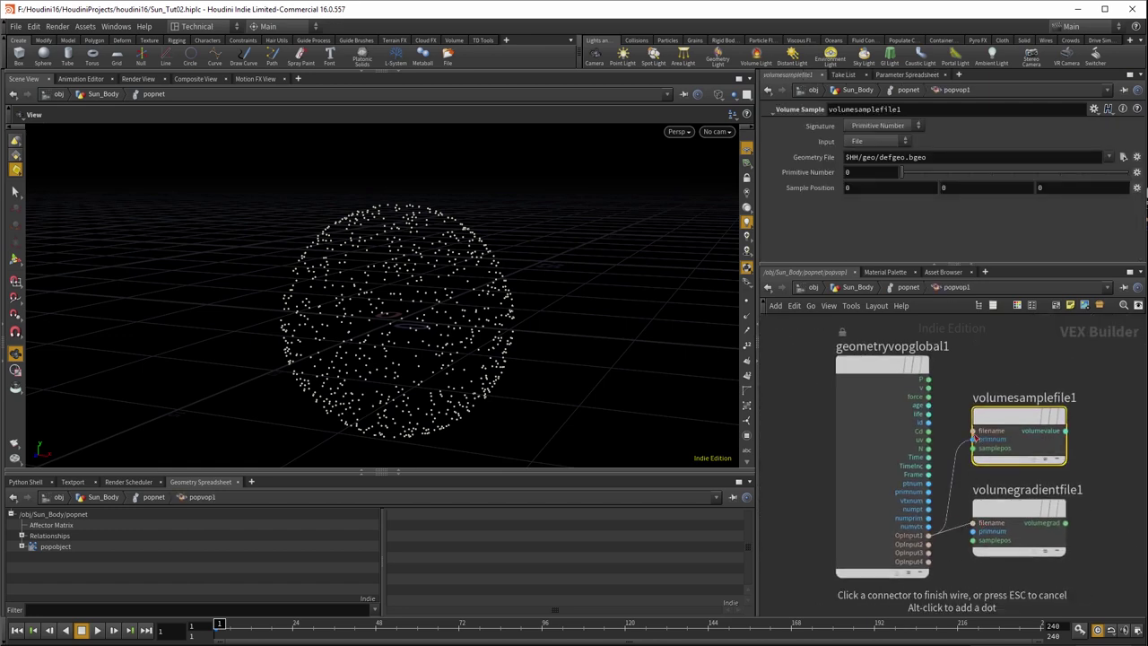
click(973, 431)
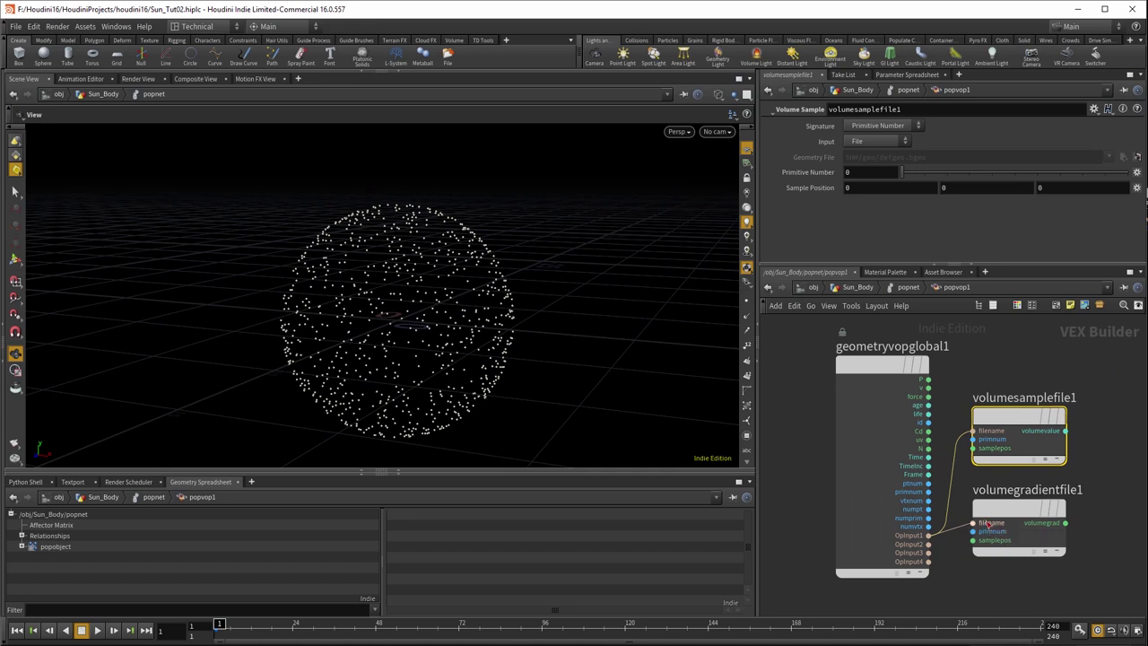
Wire global P into the samplepos inputs of volumesamplefile1 and volumegradientfile1.
click(929, 379)
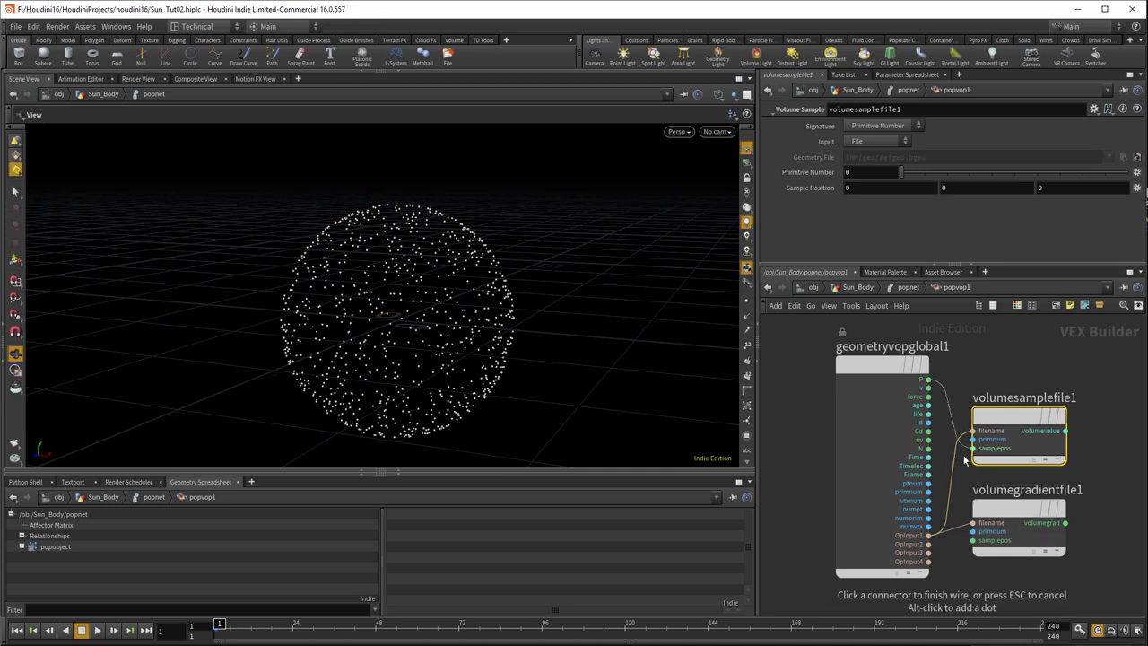
click(971, 447)
click(929, 379)
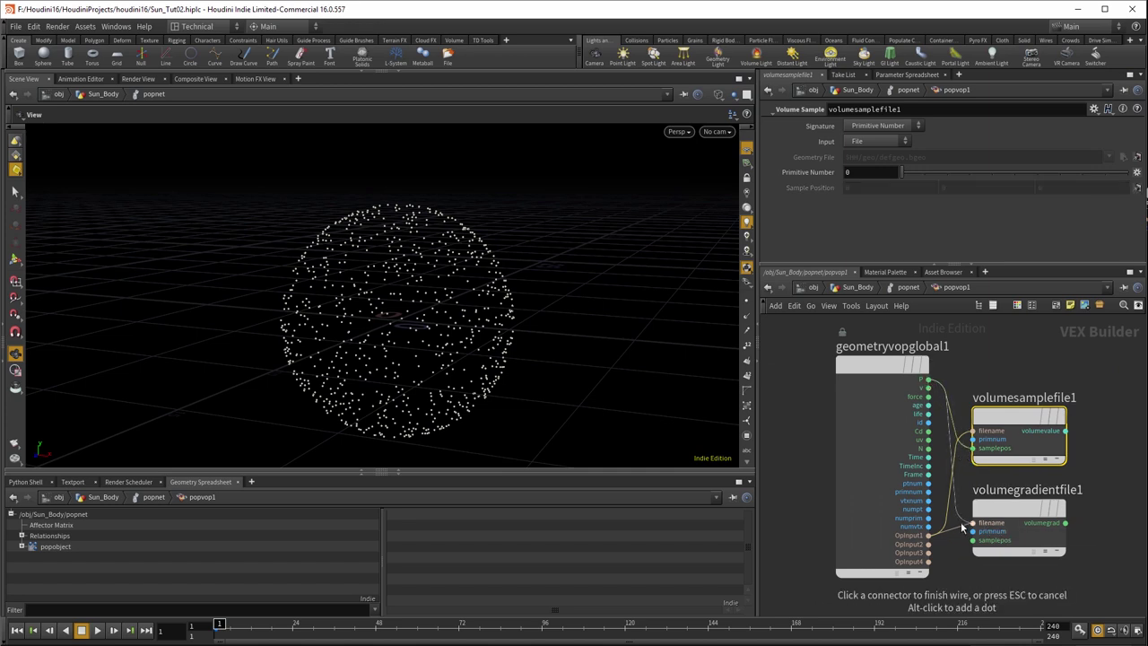
click(972, 539)
middle_drag(1096, 466, 919, 461)
click(846, 497)
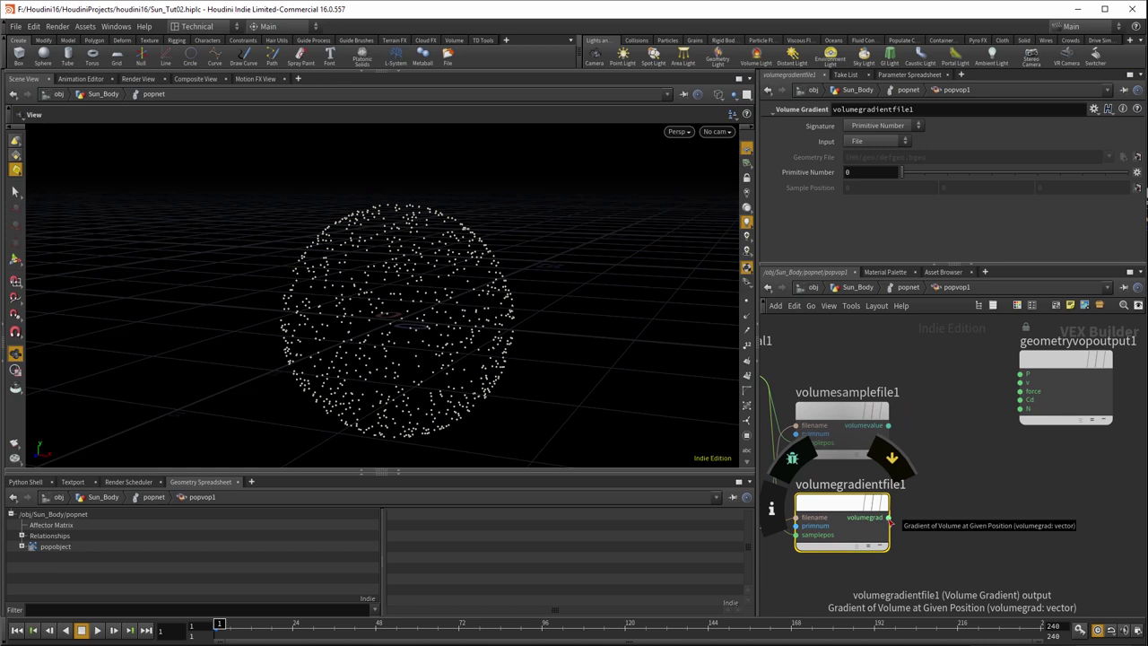
Feed the volume gradient into a new negate1 node and rearrange the network.
click(887, 517)
click(953, 520)
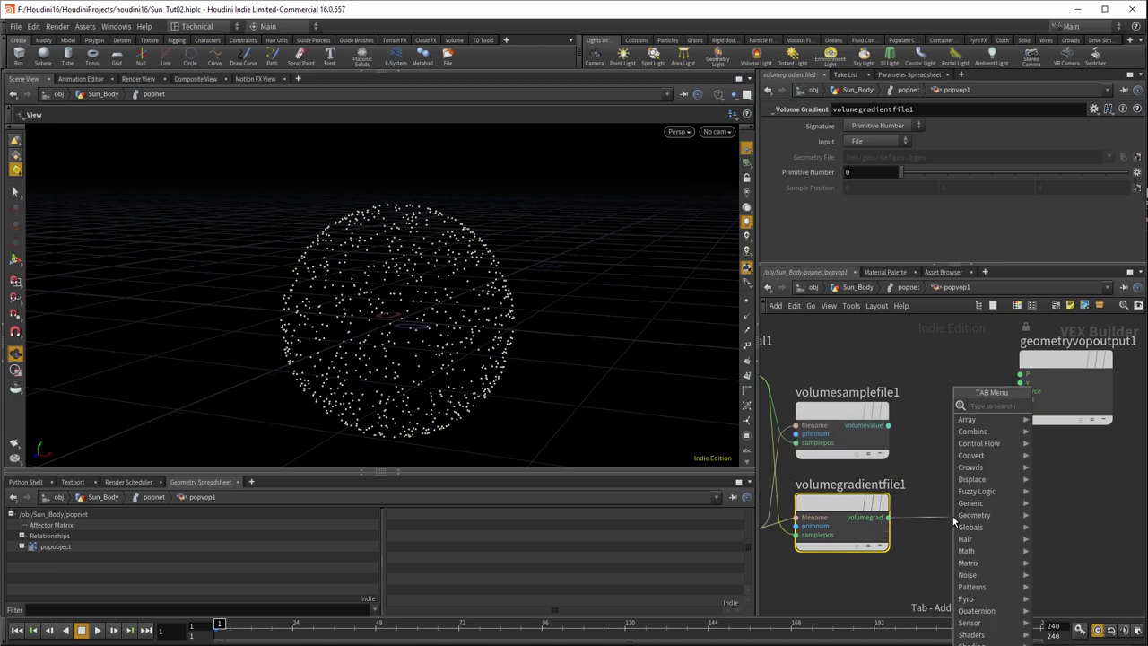
text(negate)
key(Return)
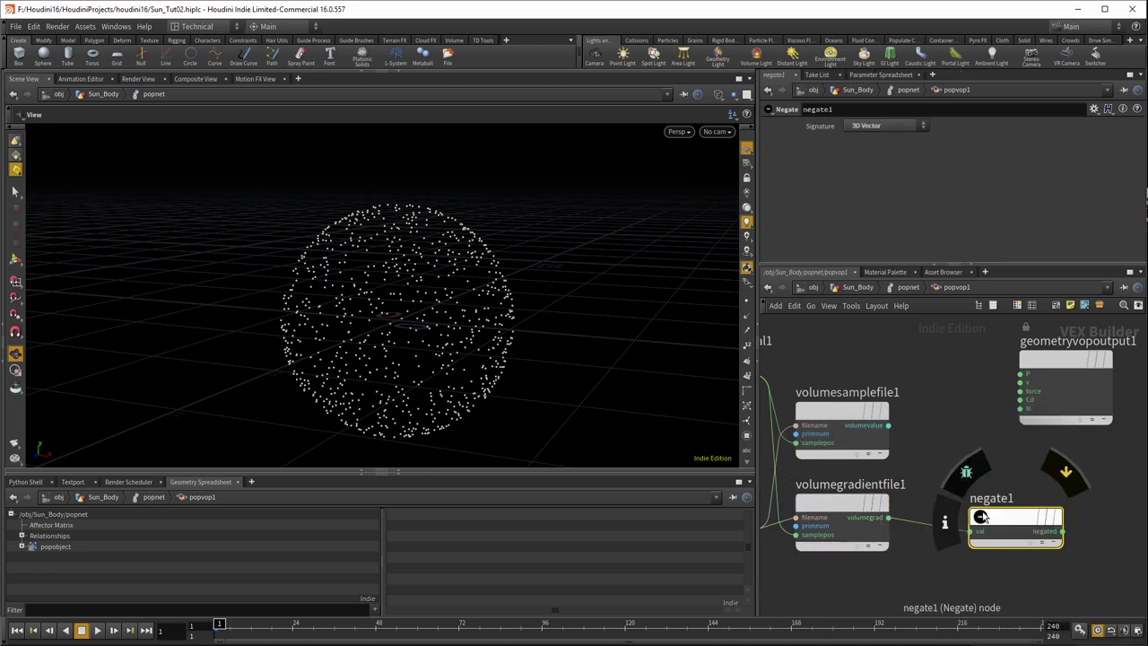
drag(984, 511, 963, 511)
middle_drag(963, 466, 907, 464)
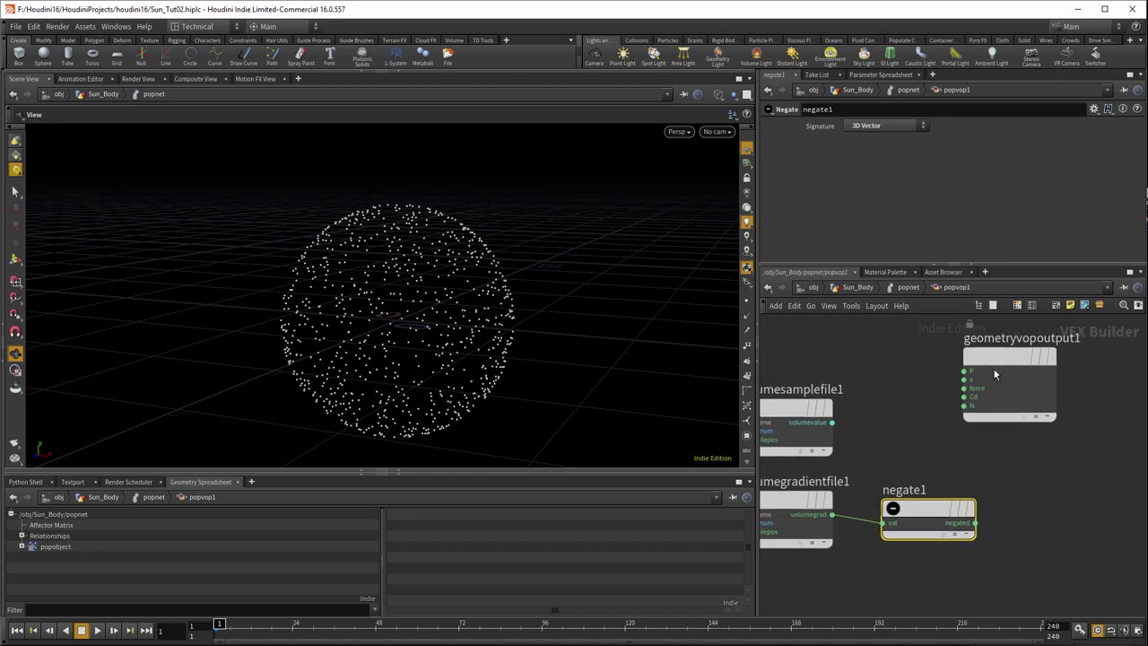
drag(1017, 367, 1075, 359)
scroll(938, 449, down, 3)
middle_drag(939, 448, 980, 471)
Add multiply1 with negate1 in input1 and the sampled volume value in input2.
key(Tab)
text(mult)
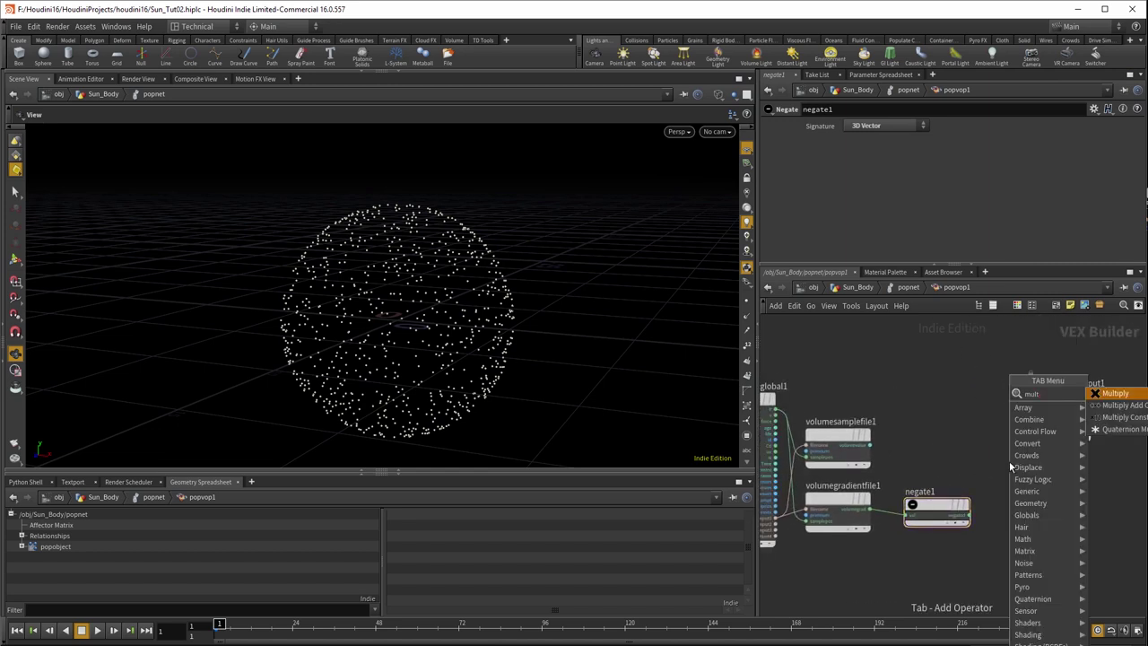
click(1115, 393)
click(1019, 475)
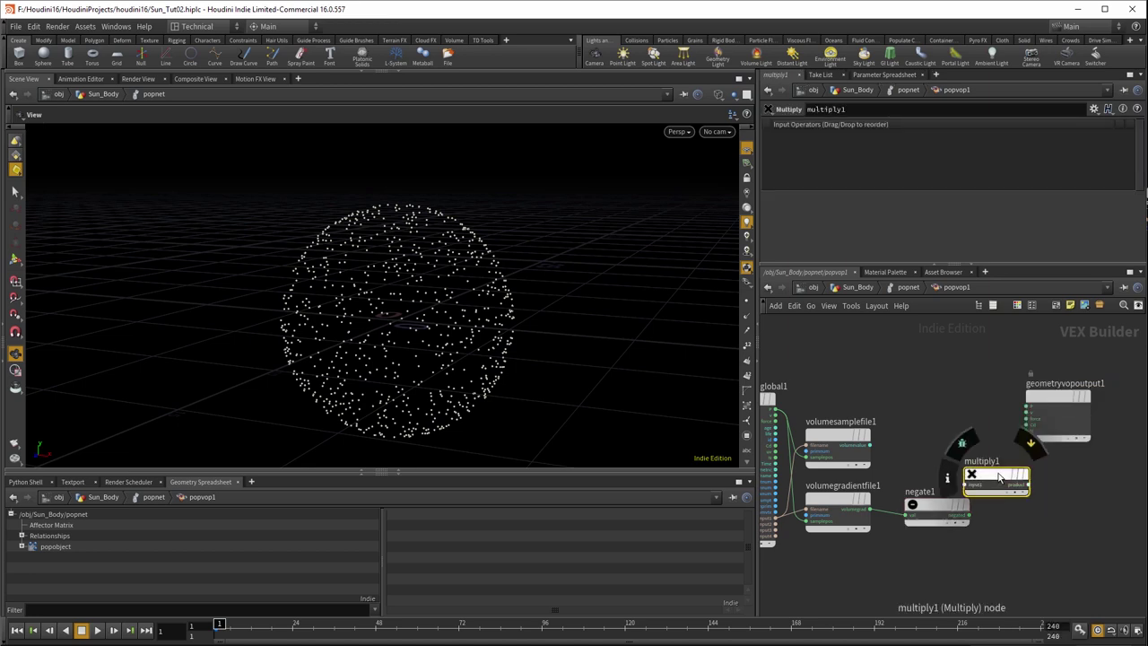
click(968, 514)
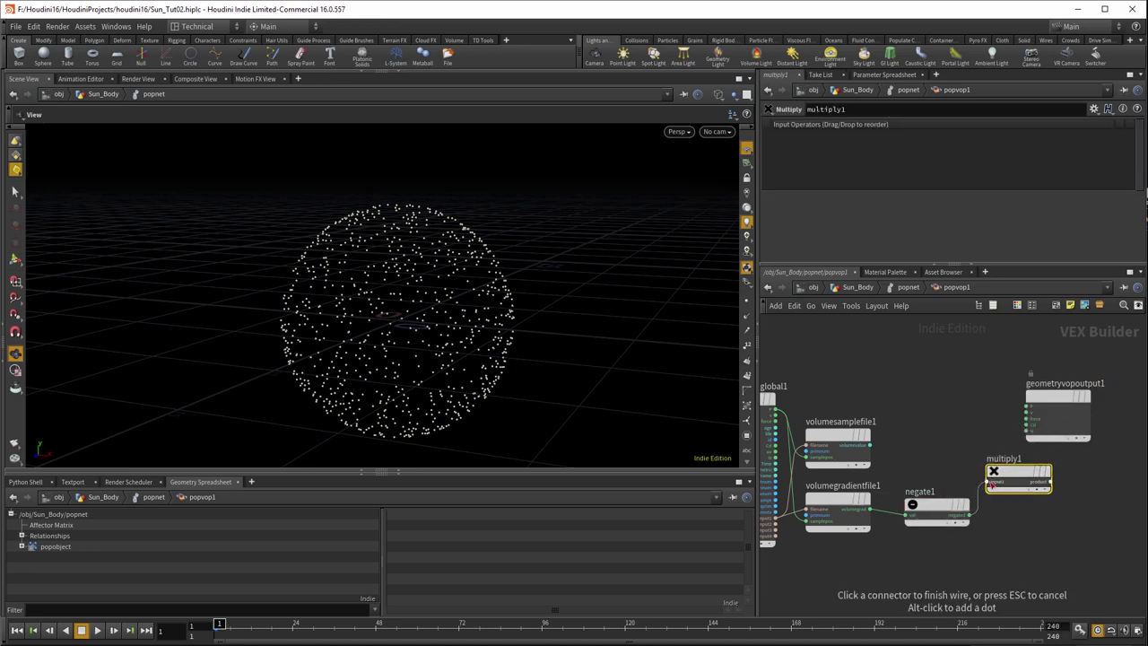
click(989, 481)
click(869, 445)
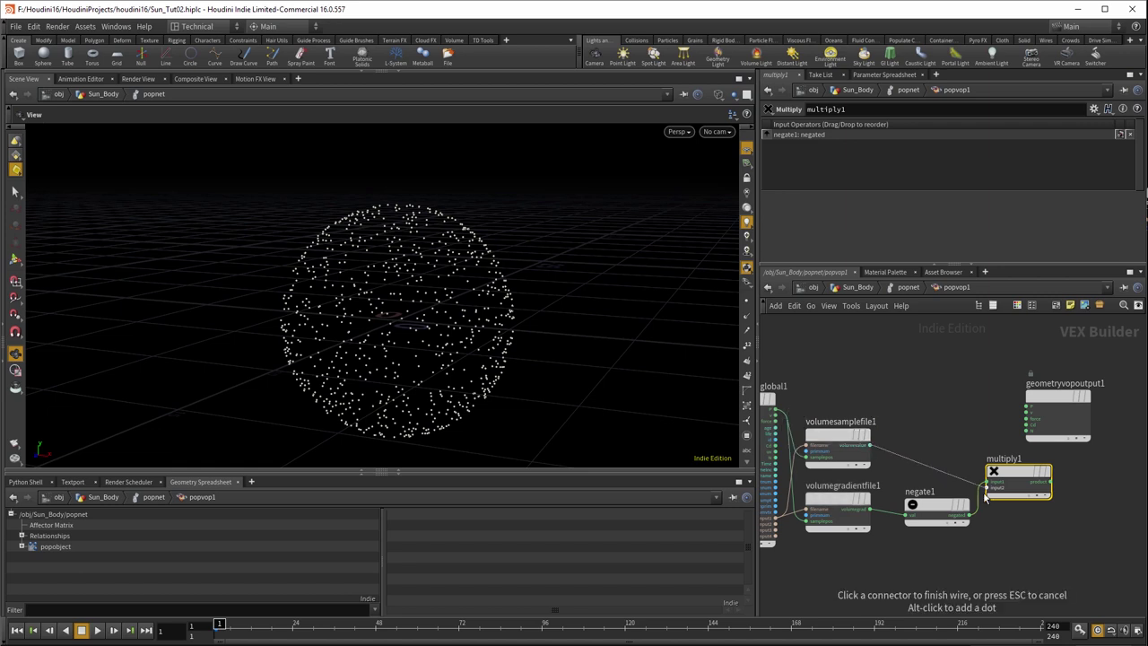
click(987, 487)
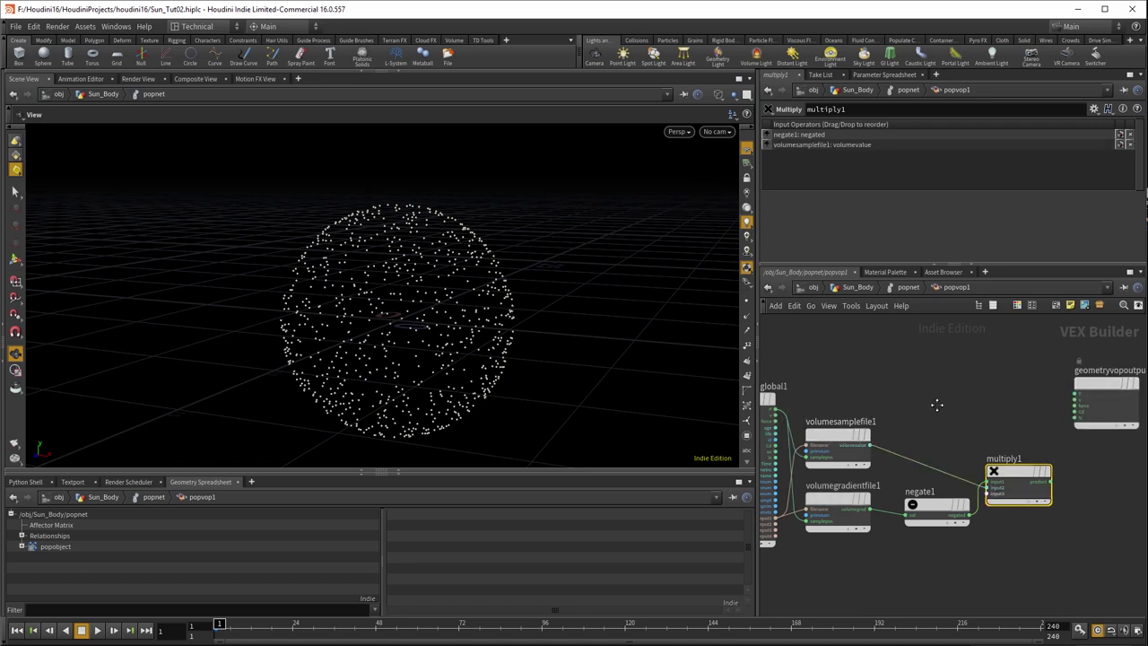
Start a new wire from the global particle position P.
mouse_move(935, 402)
middle_down()
mouse_move(916, 388)
mouse_move(942, 417)
middle_up()
click(779, 420)
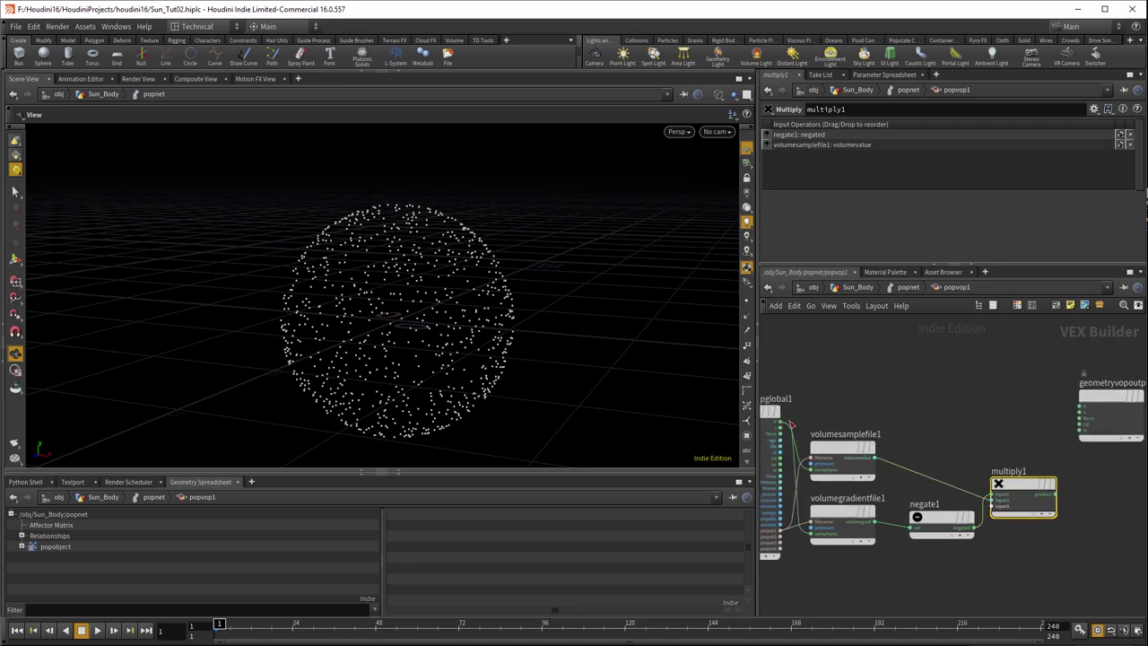
click(960, 415)
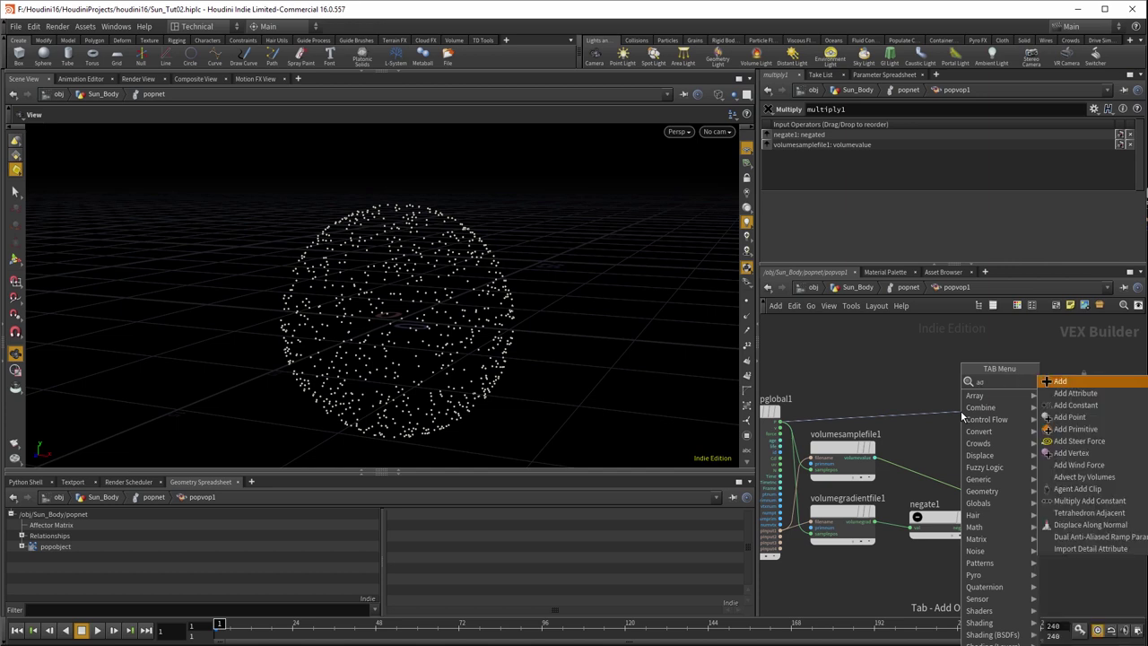
Sum P and multiply1's product in add1, and wire it into geometryvopoutput1.
click(1055, 379)
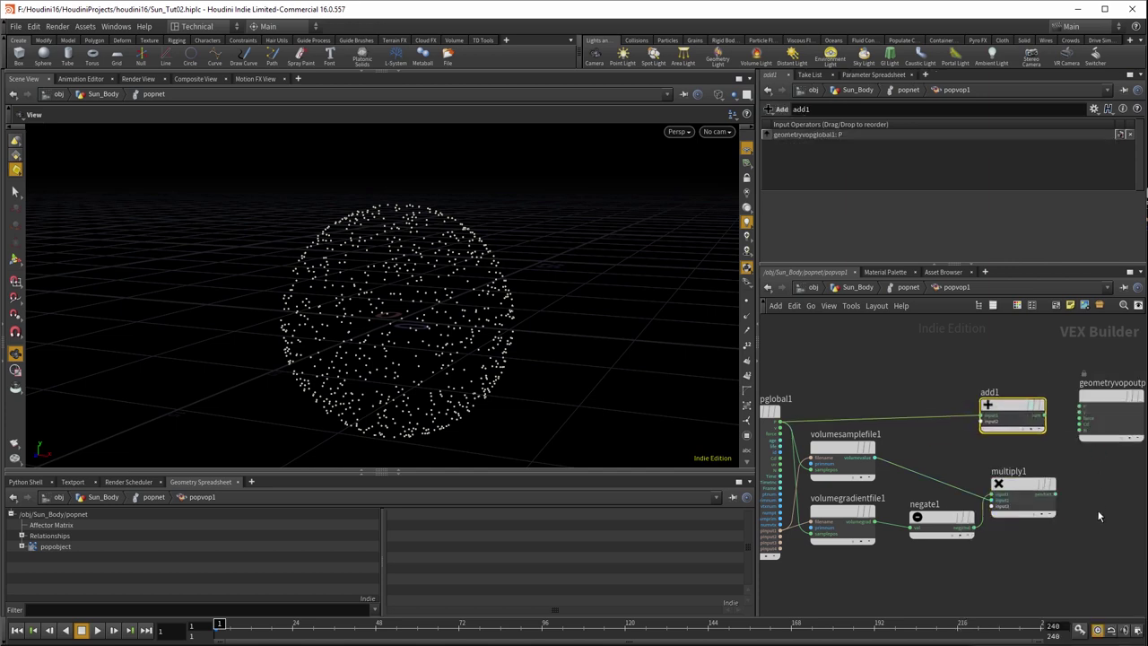
middle_drag(1016, 493, 983, 477)
click(970, 481)
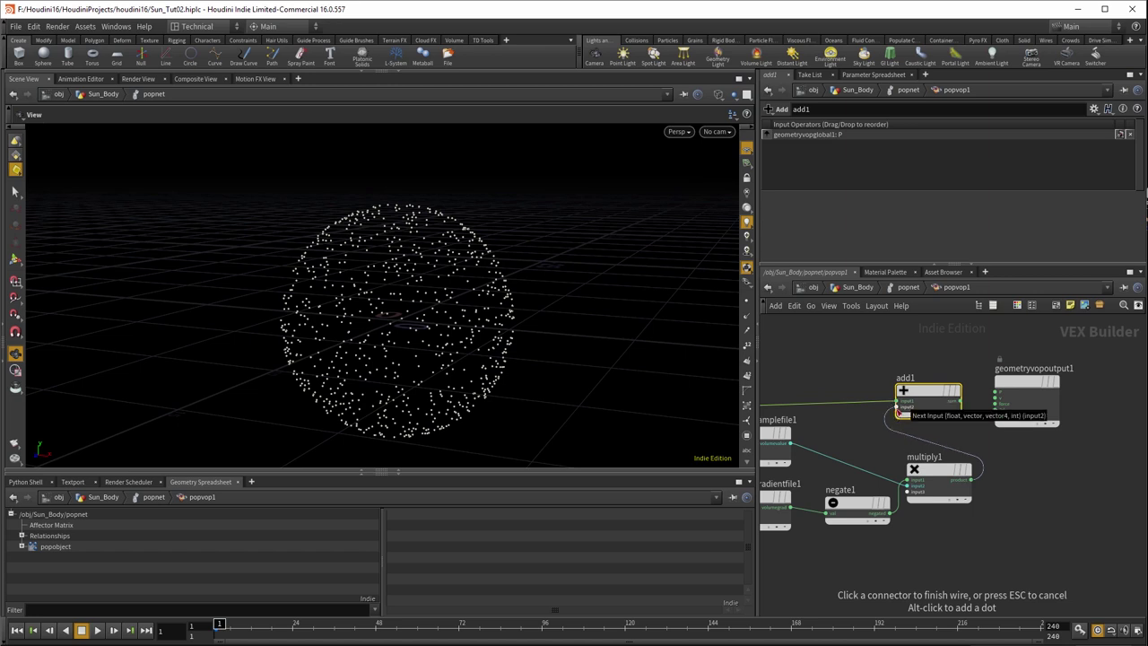
click(897, 410)
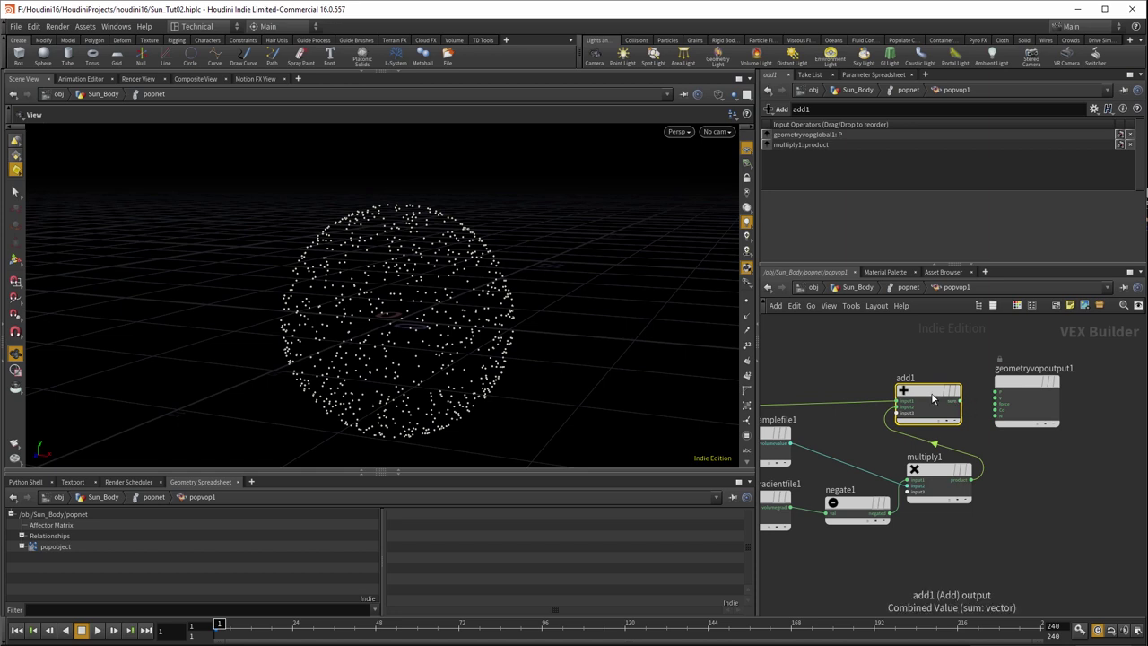
drag(952, 403, 954, 394)
click(965, 393)
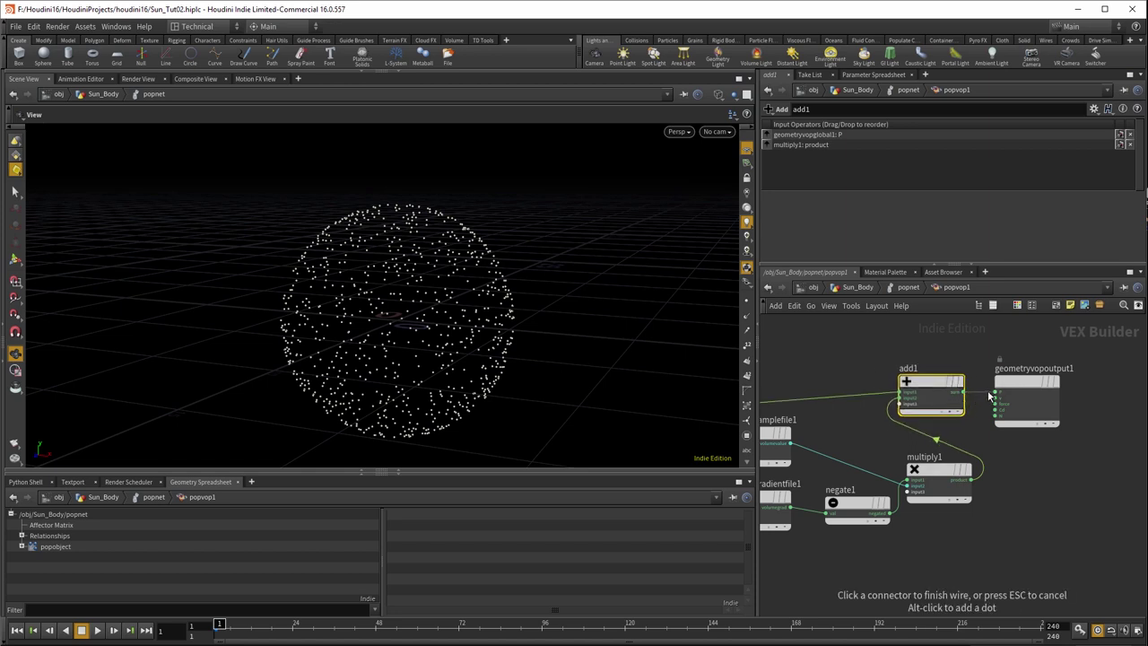
click(998, 394)
key(h)
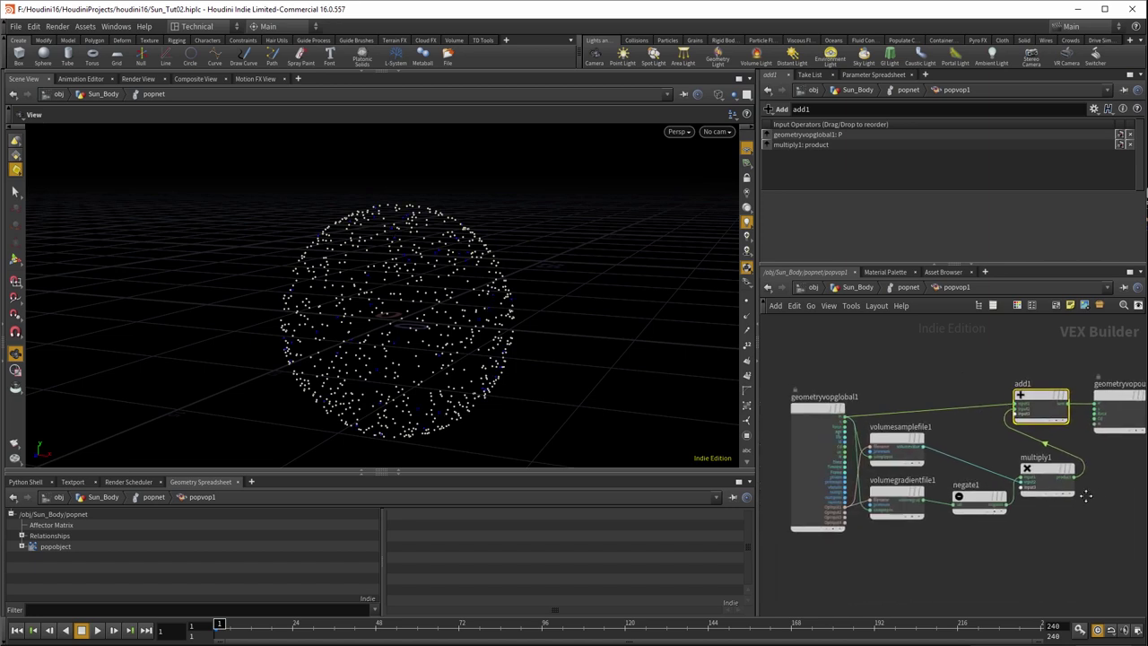
key(u)
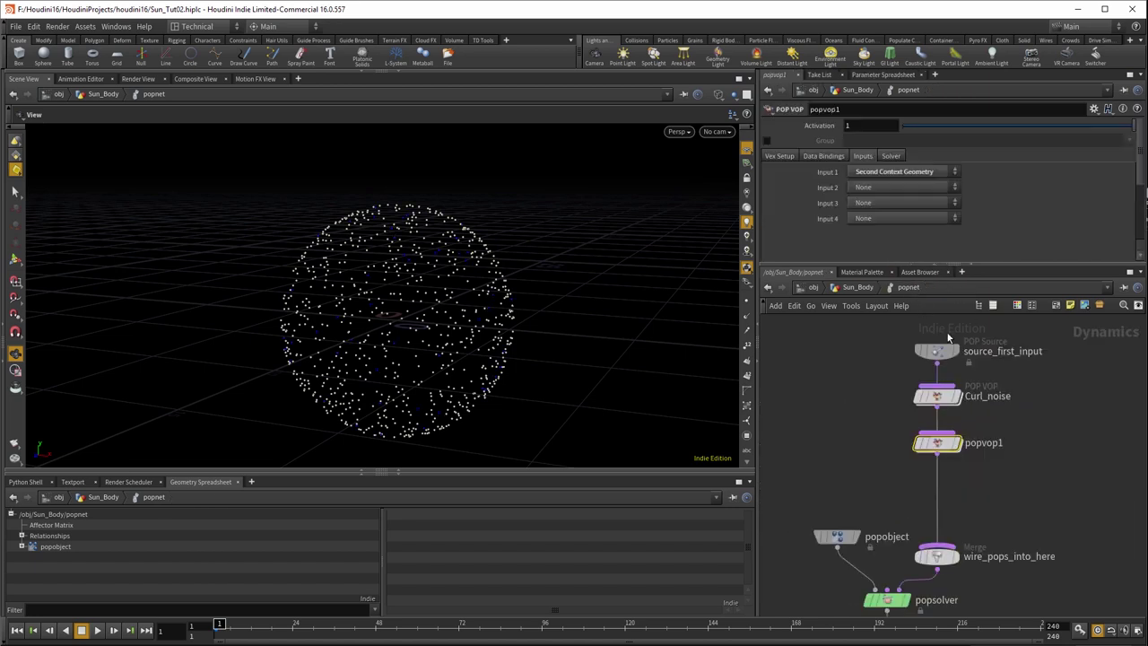
Play the popnet simulation at Sun_Body with point numbers shown to confirm particles stay on the sphere.
click(857, 286)
click(930, 538)
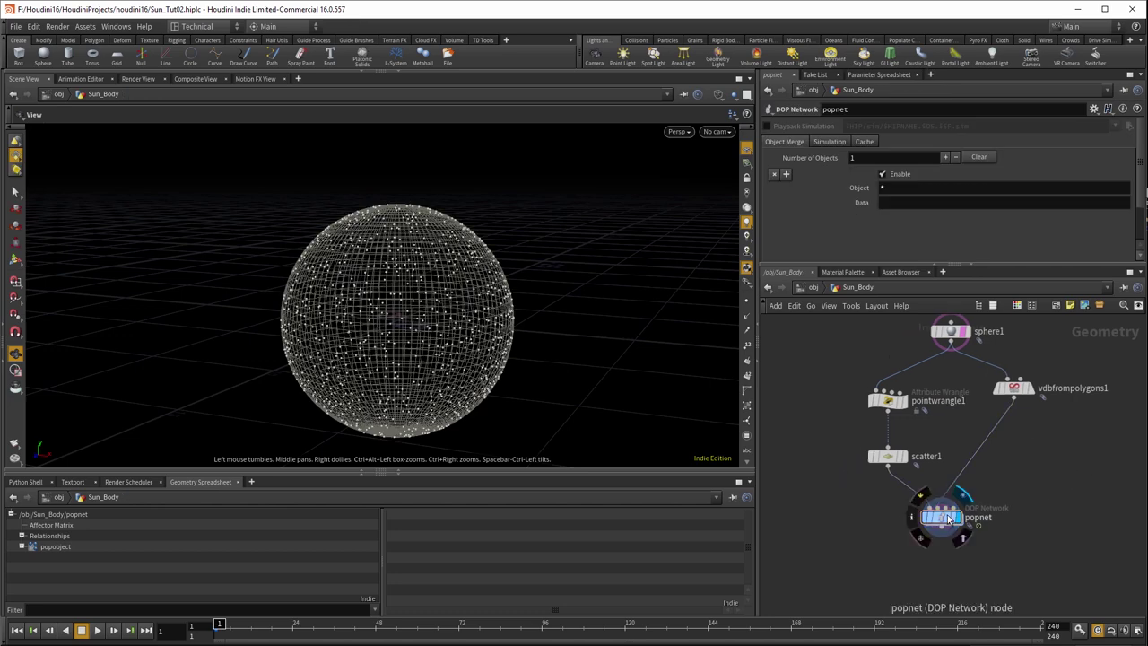
scroll(599, 380, up, 2)
key(Up)
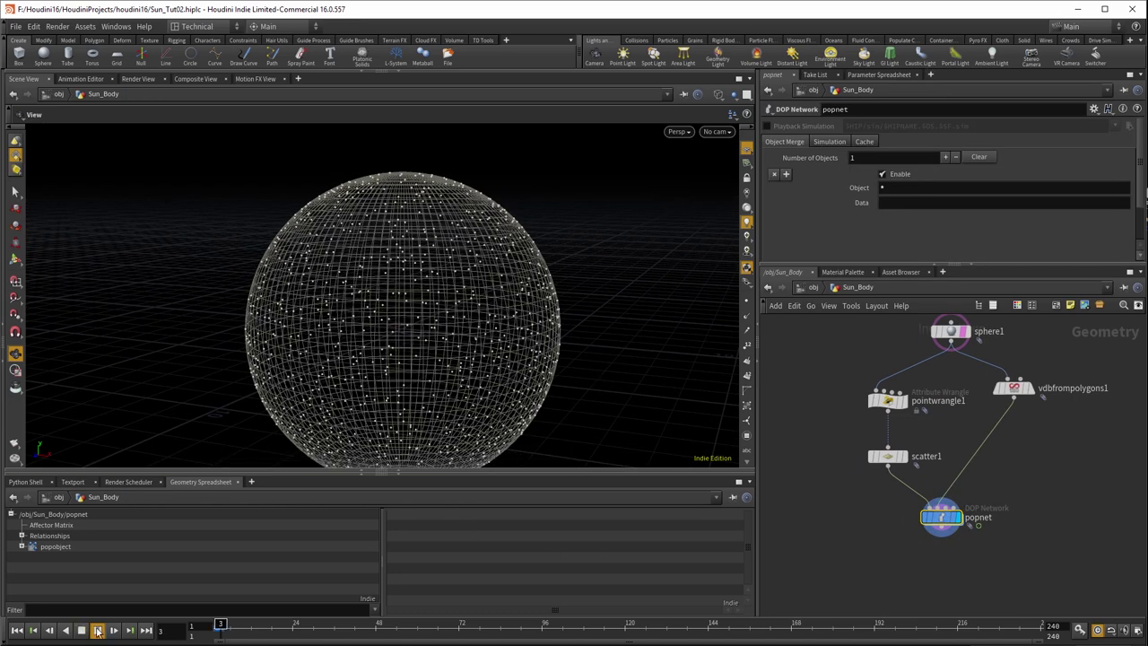
scroll(538, 365, down, 2)
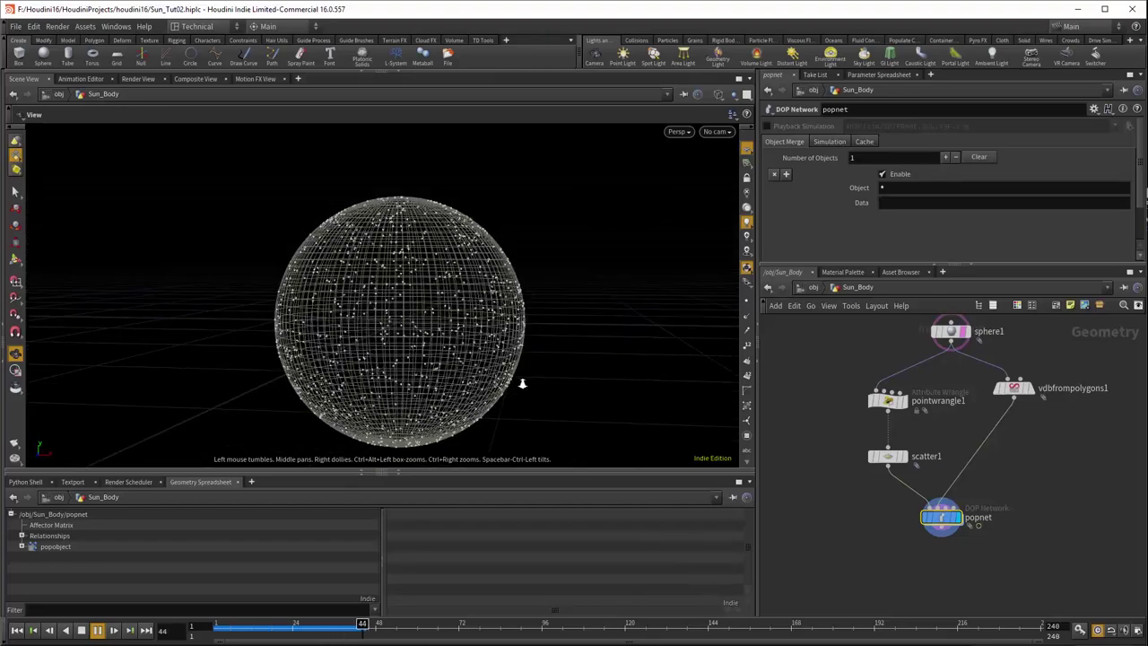
scroll(555, 385, up, 3)
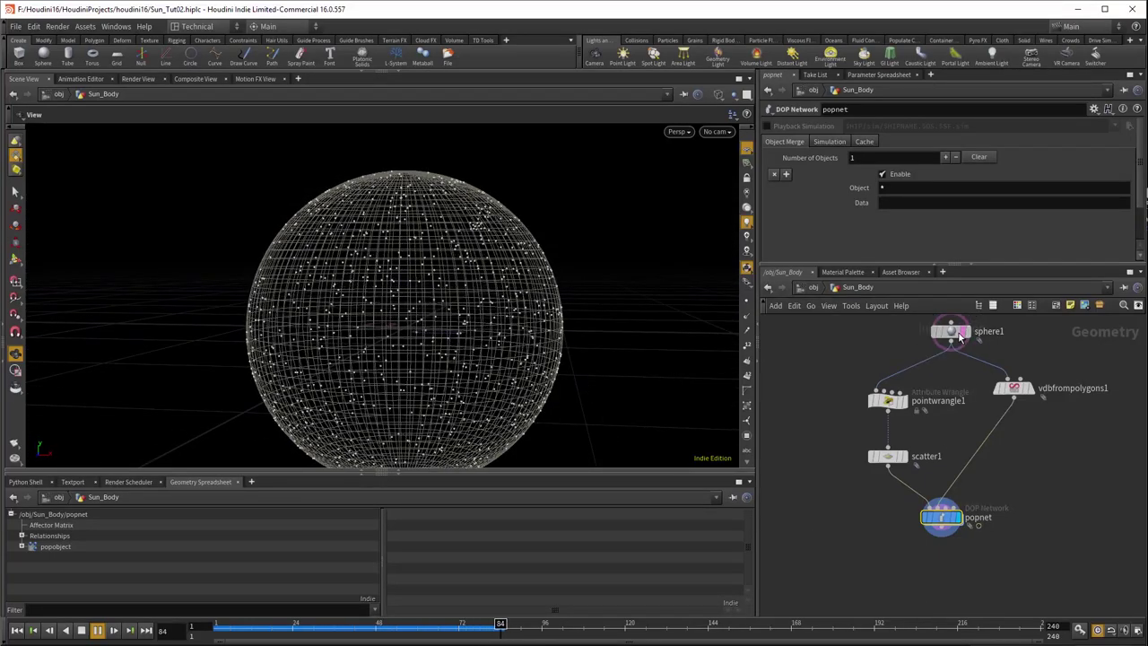
click(952, 333)
scroll(526, 352, up, 2)
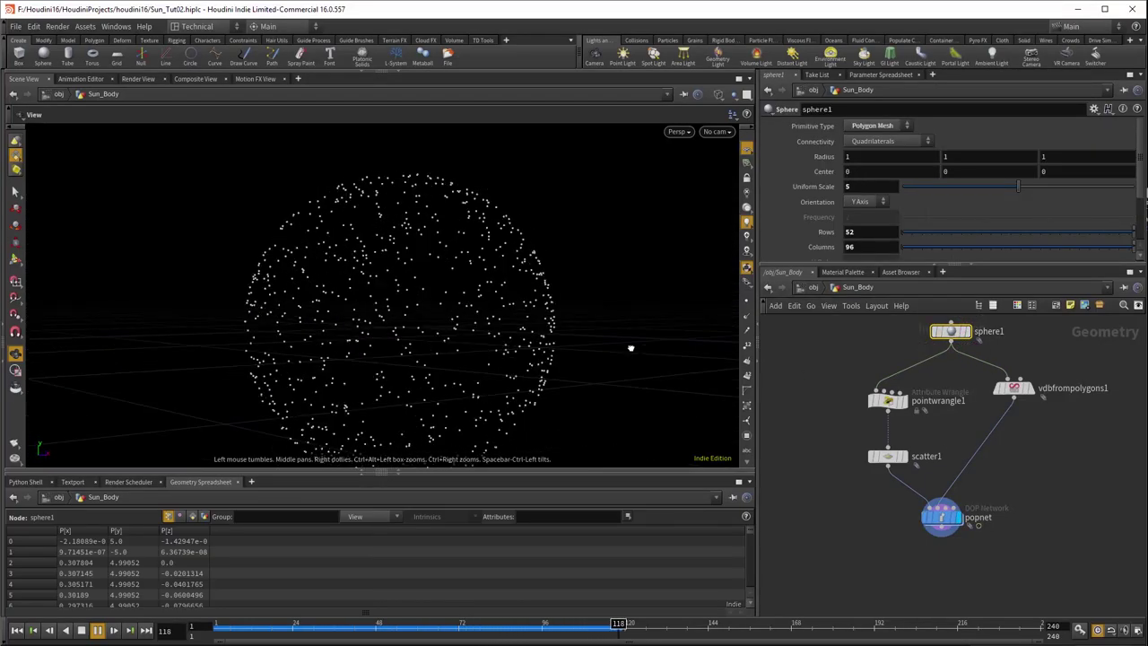
drag(508, 367, 558, 385)
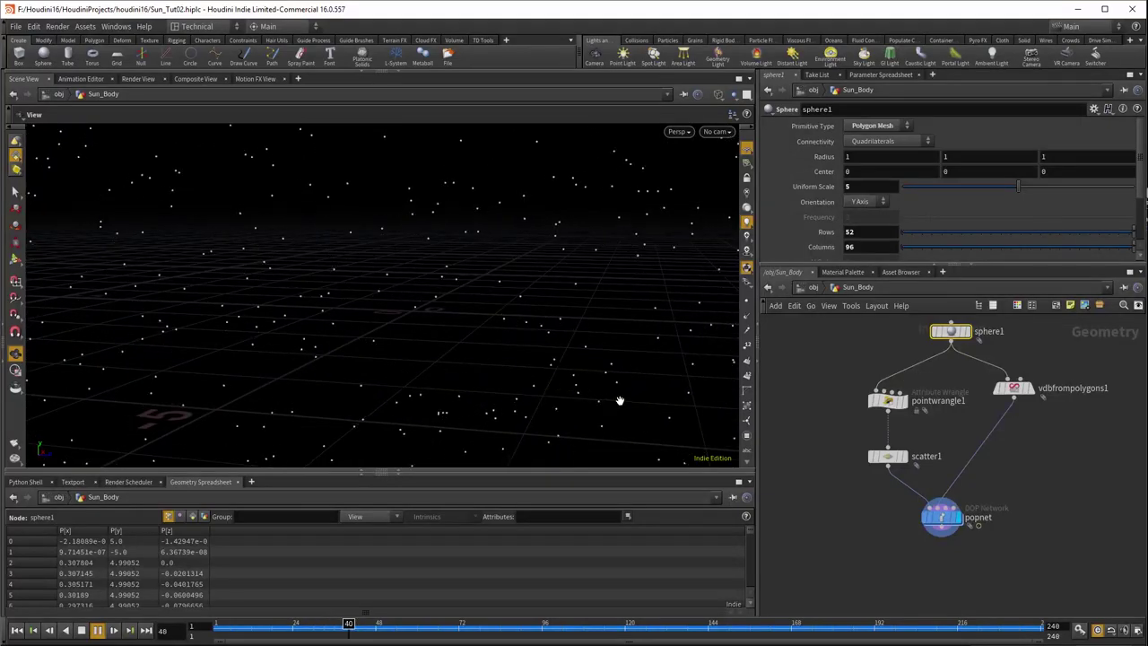
click(747, 344)
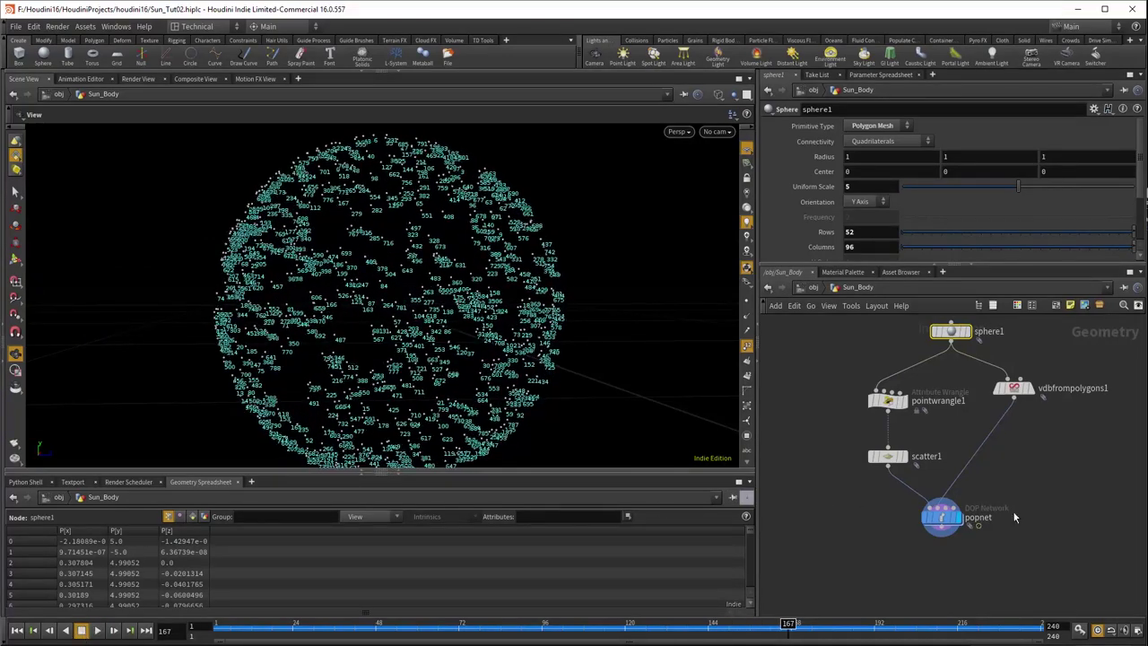
Inside popnet, rename the POP VOP below Curl_noise to stick_to_surface.
double_click(944, 520)
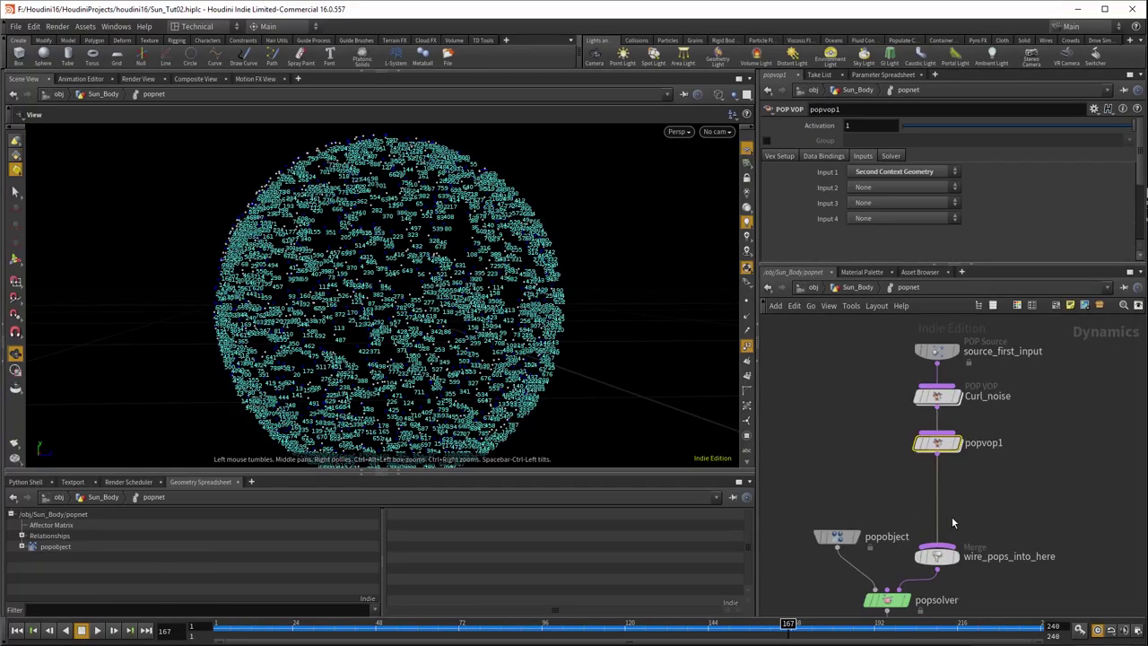
click(953, 446)
key(F2)
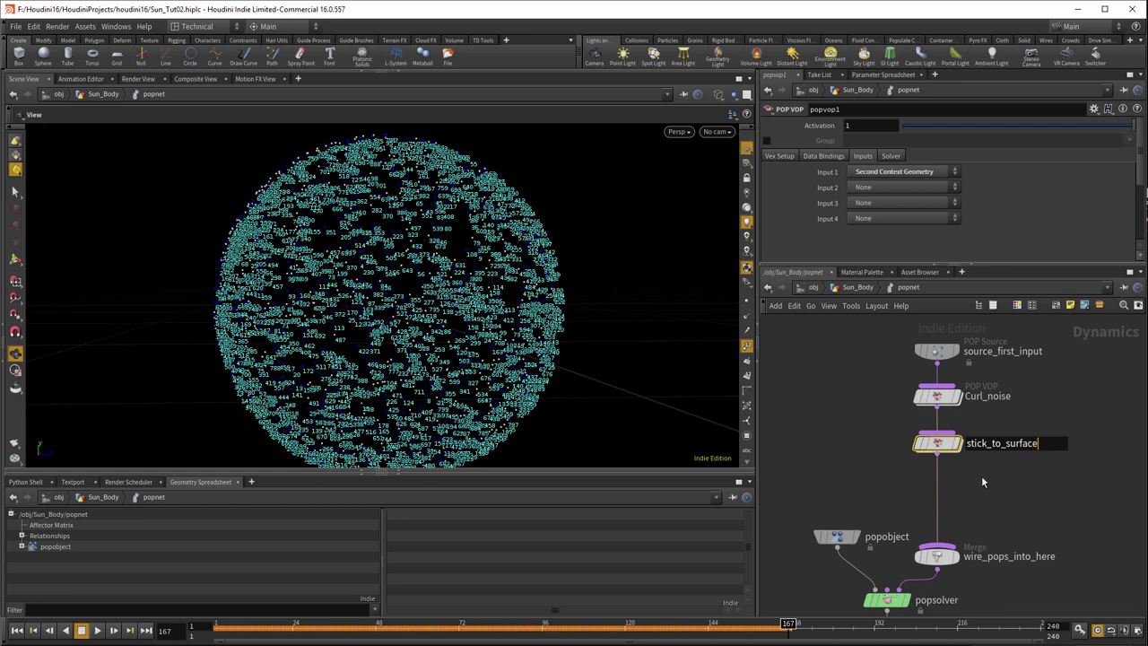
key(Return)
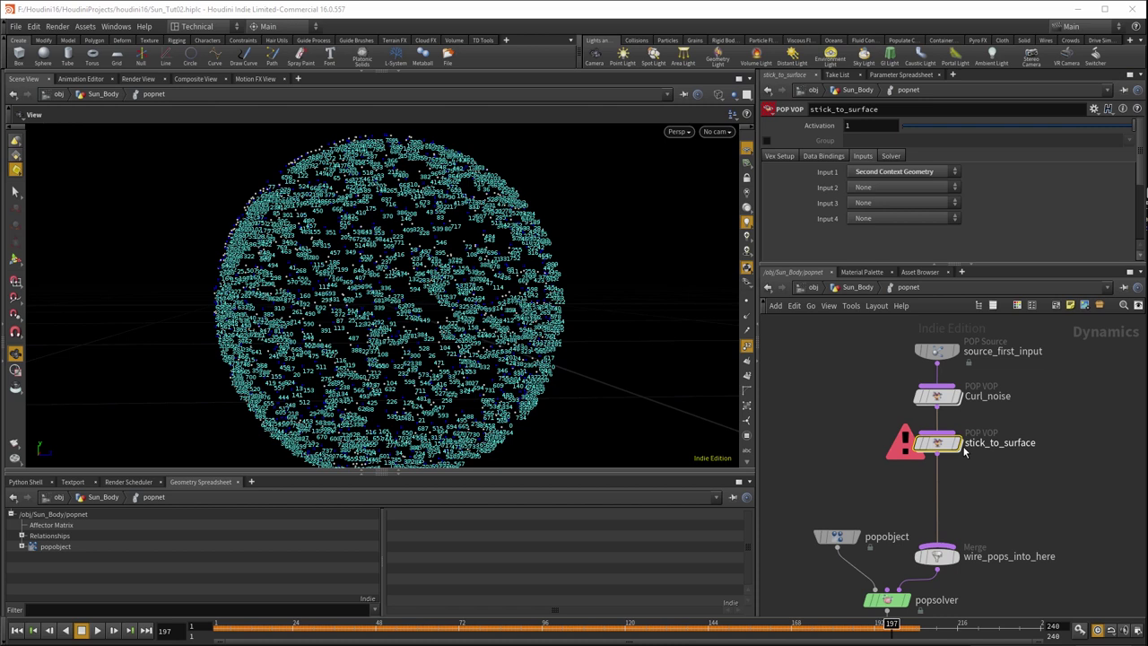
mouse_move(964, 453)
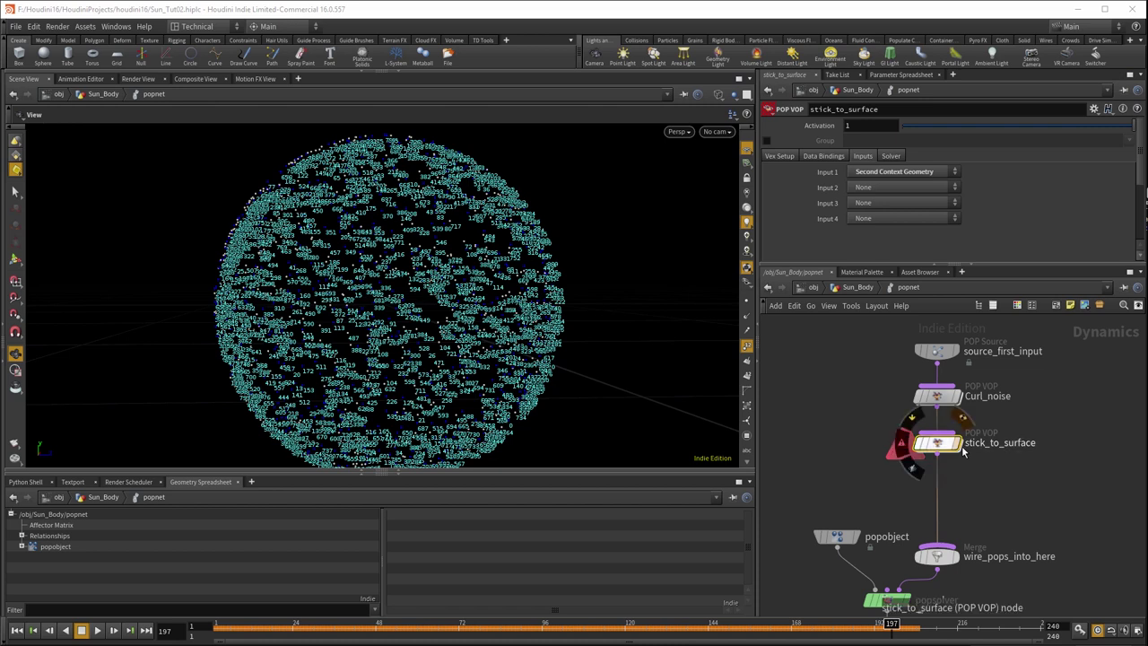
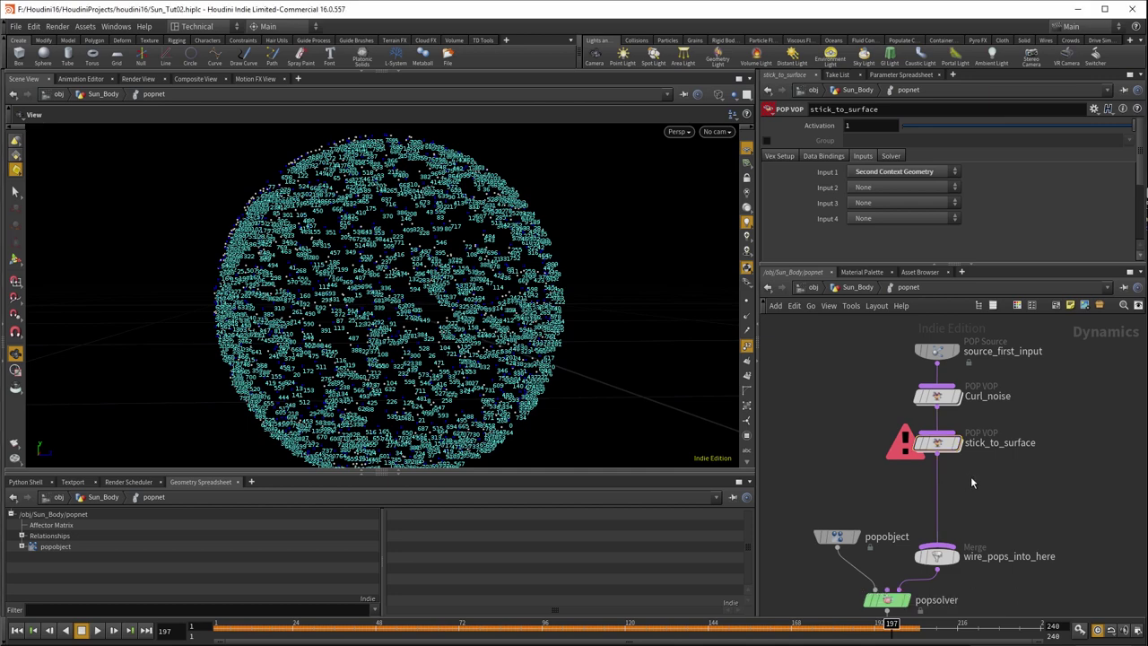
Insert a POP Grains node on the wire after stick_to_surface.
key(Tab)
text(popg)
key(Return)
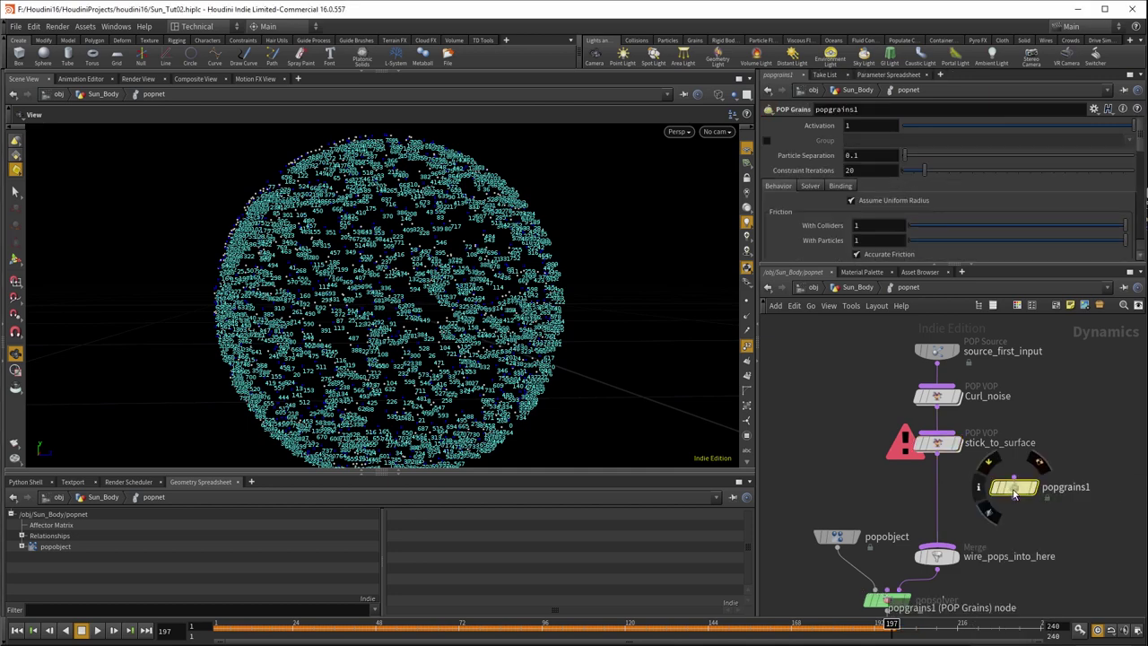
click(938, 489)
click(937, 490)
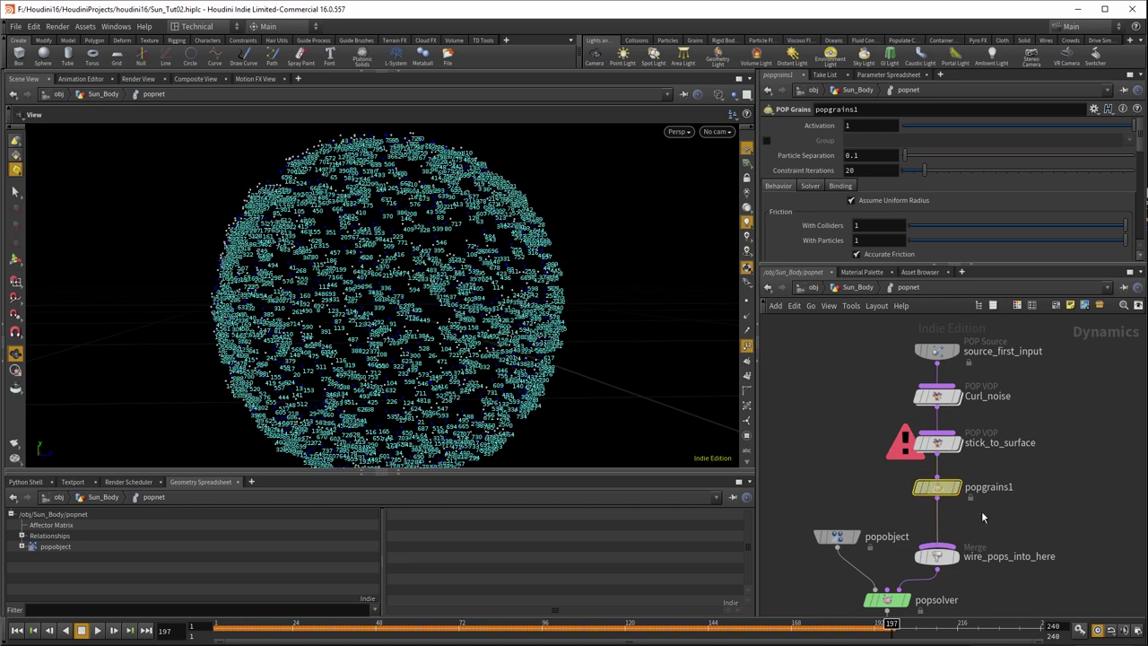
drag(937, 488, 937, 504)
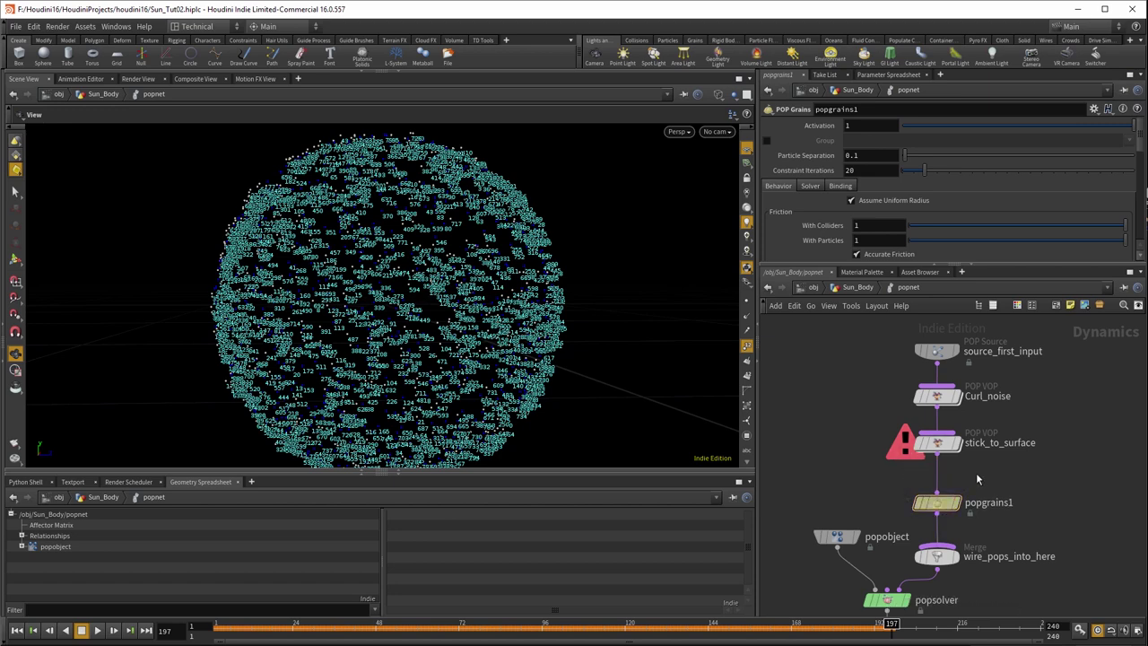
Add a POP VOP above popgrains1 and rename it pscale.
key(Tab)
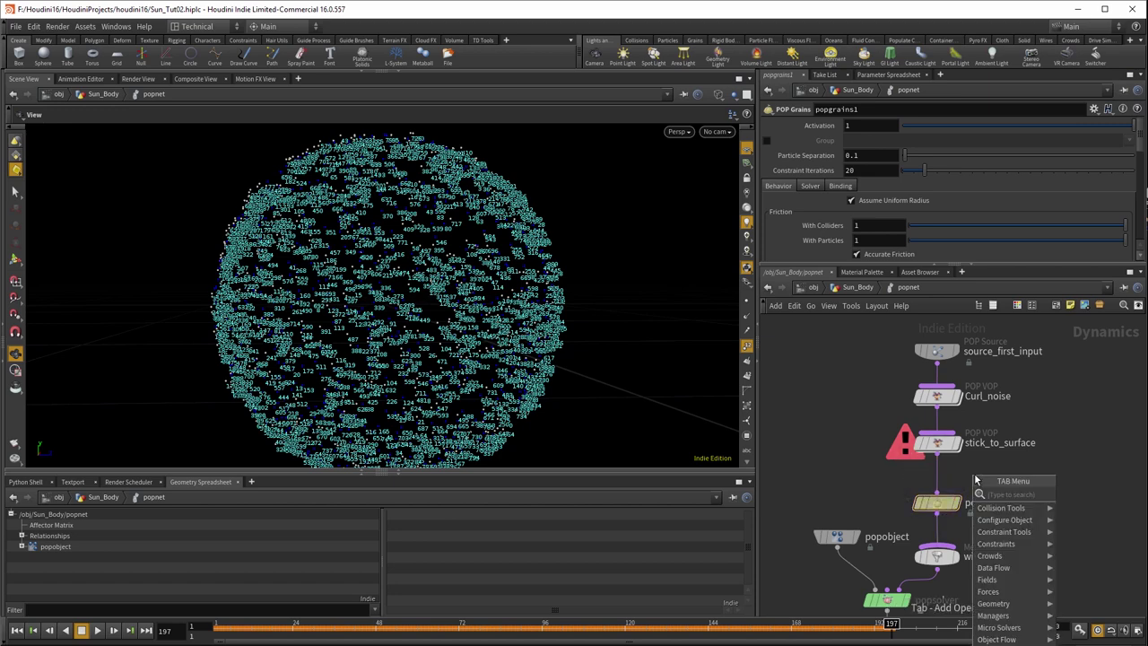
text(po)
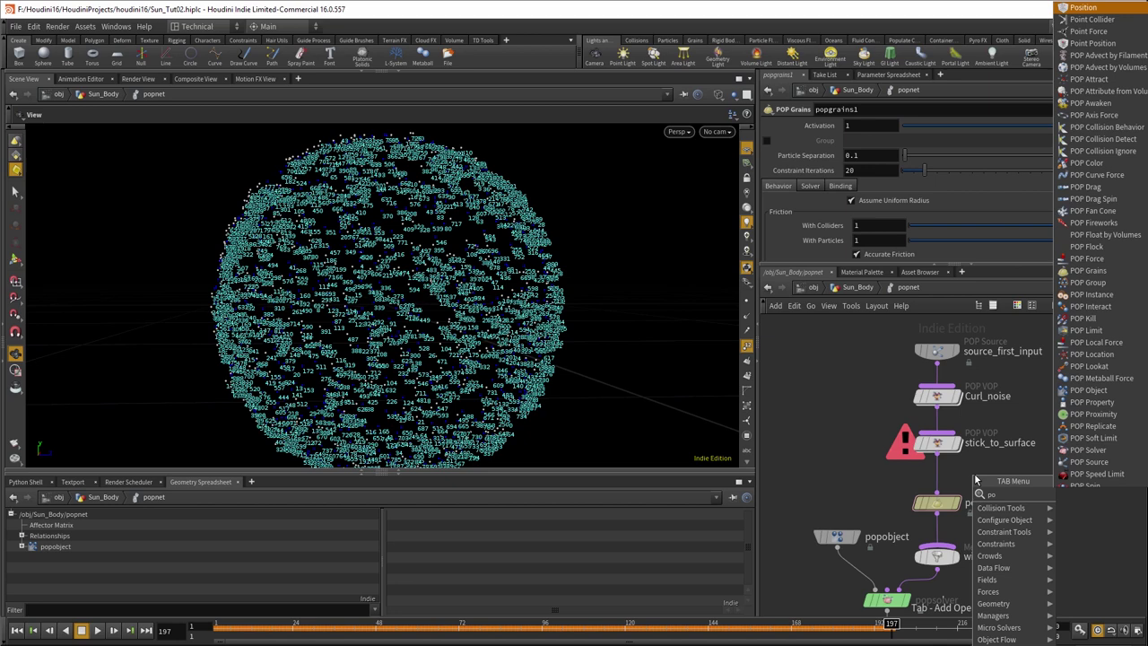
key(Return)
click(941, 488)
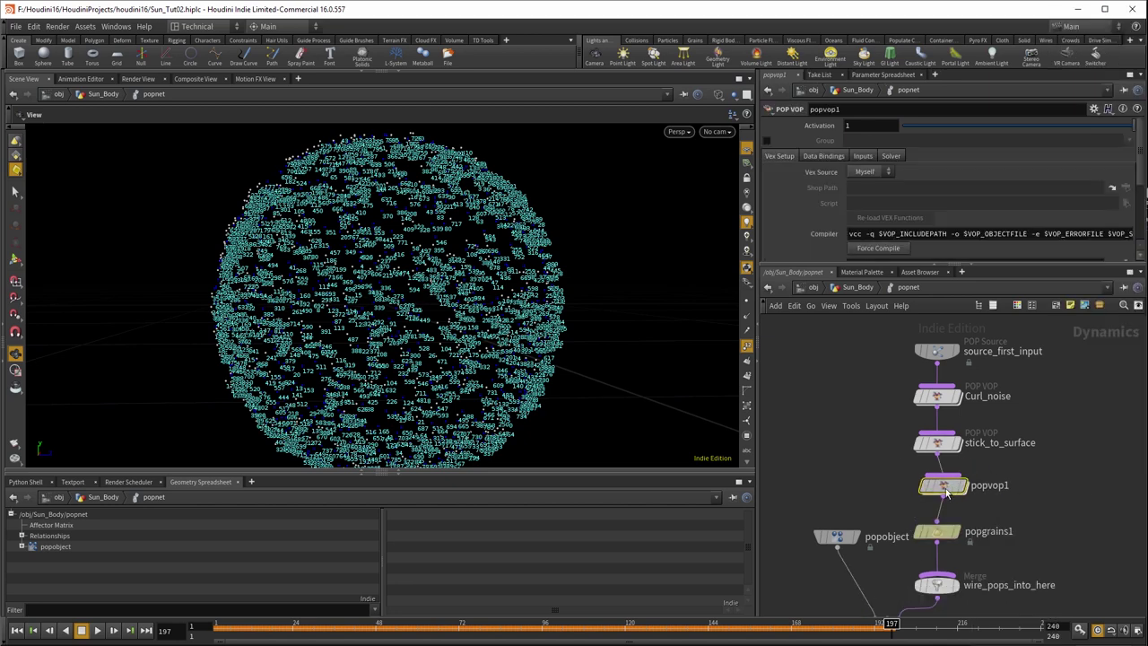
double_click(980, 490)
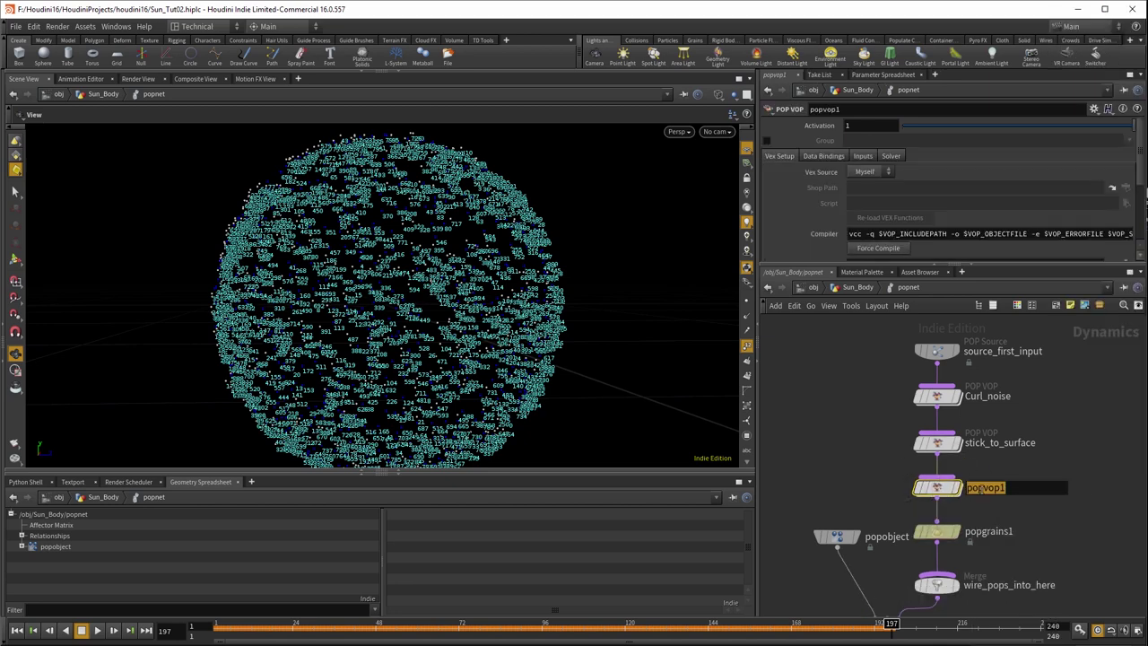
text(Pscale)
key(Return)
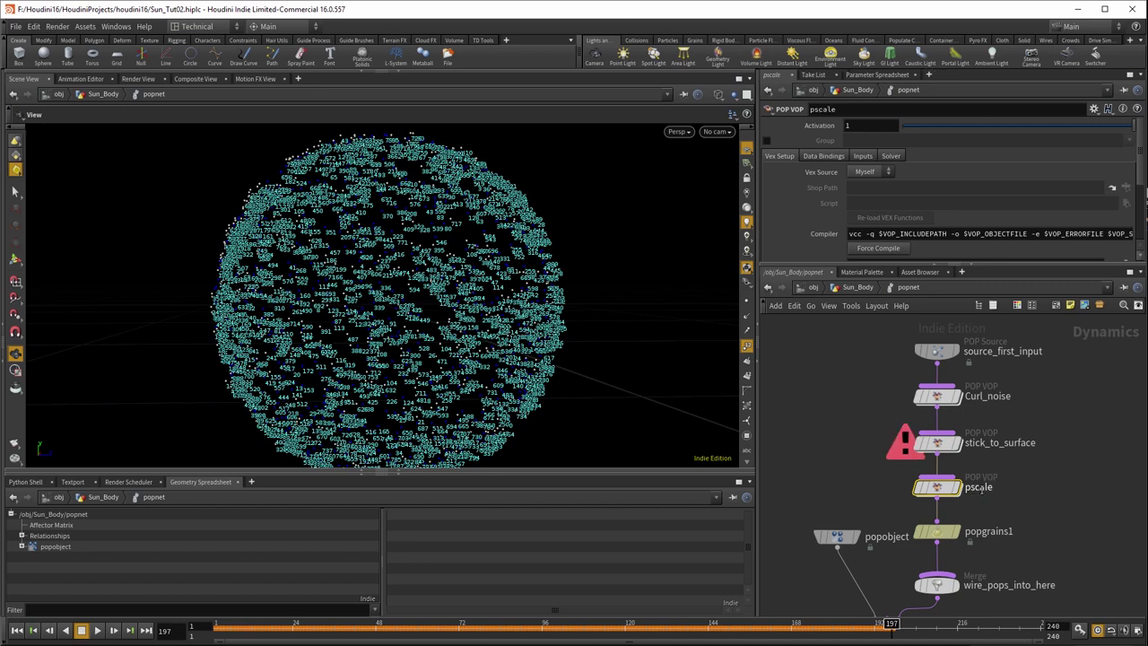
Inside the pscale VOP, add a Bind node exporting the pscale attribute.
double_click(937, 487)
drag(1066, 360, 1120, 410)
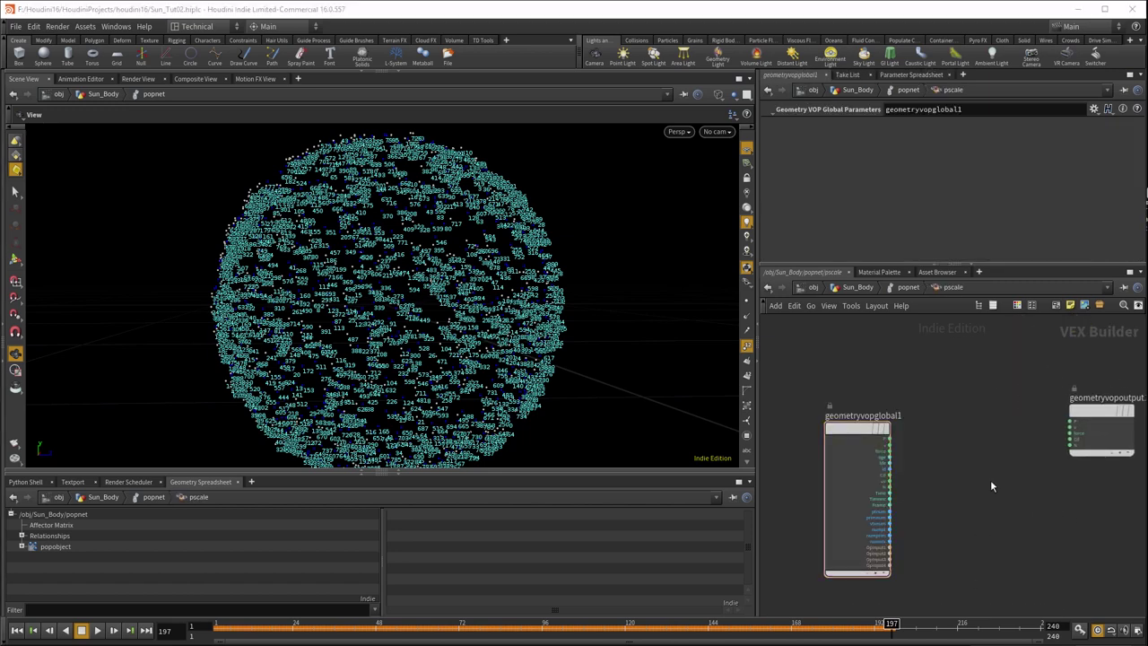
key(Tab)
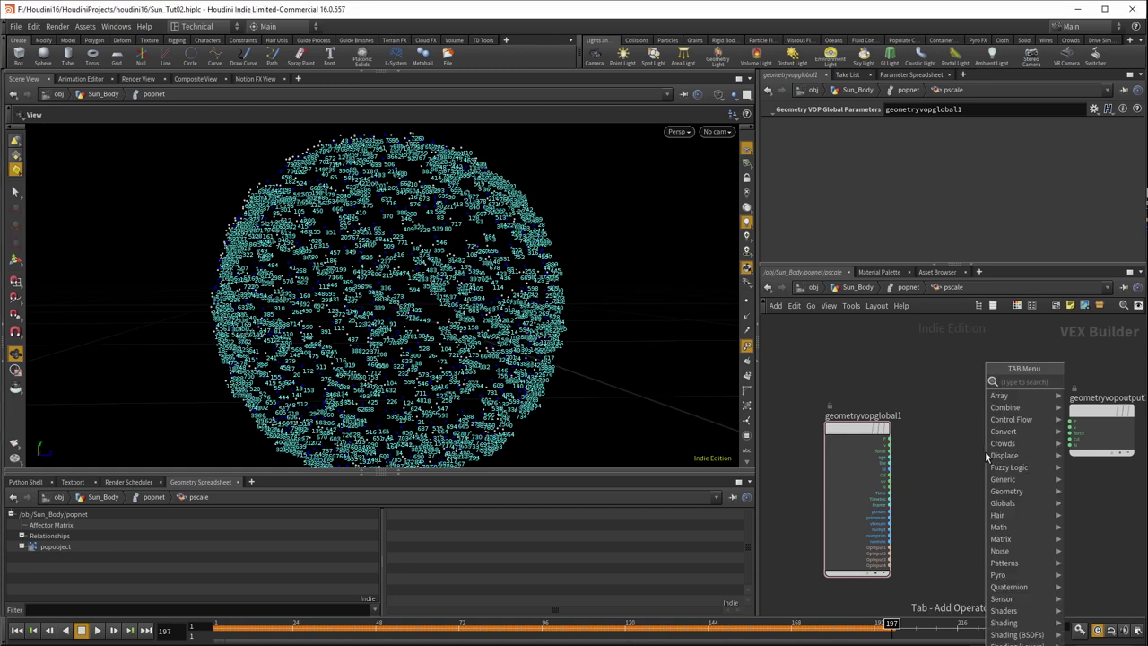
text(bind)
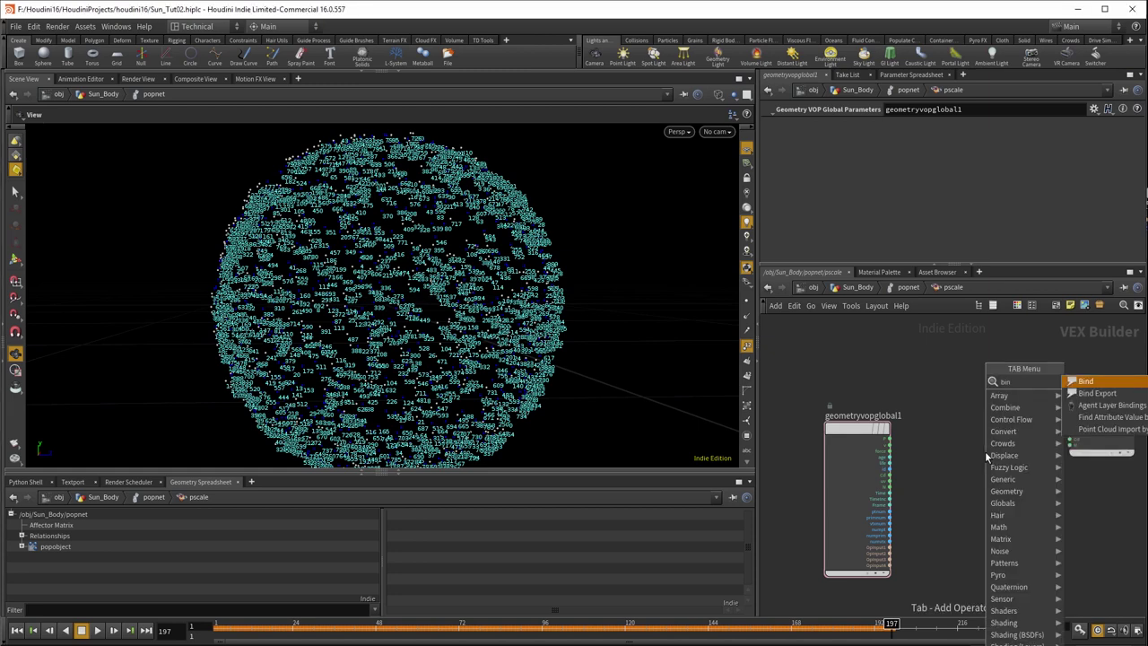
key(Return)
click(982, 452)
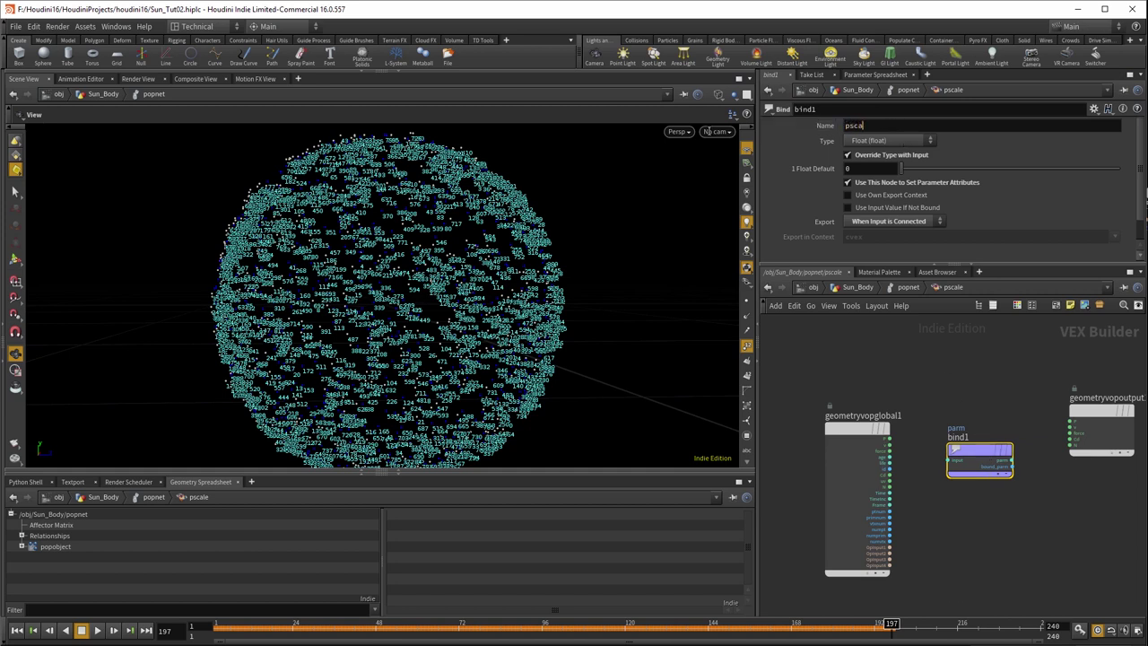
key(Return)
drag(948, 448, 1038, 499)
Feed bind1 from a Constant with float default 0.1.
key(Tab)
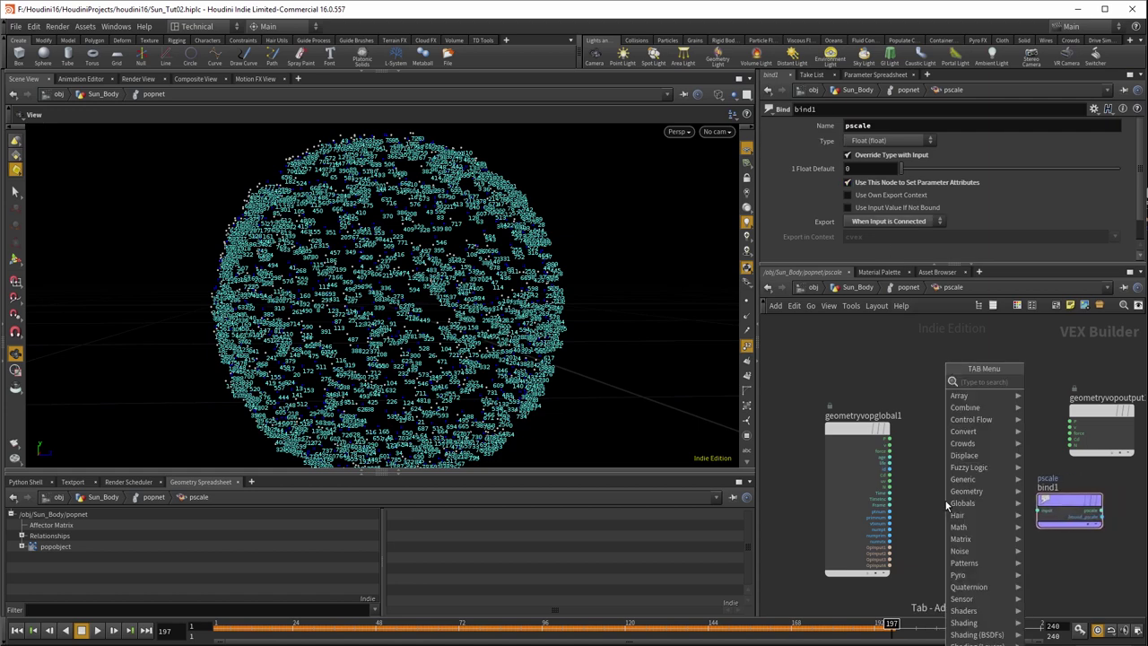
mouse_move(973, 443)
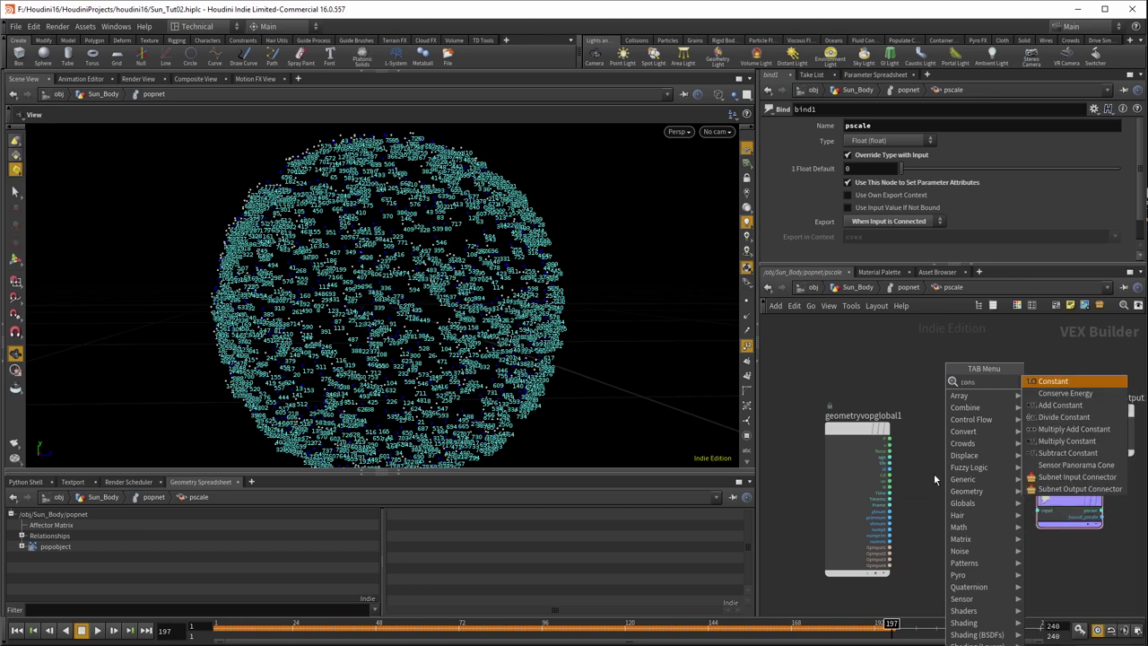
click(1071, 387)
click(971, 513)
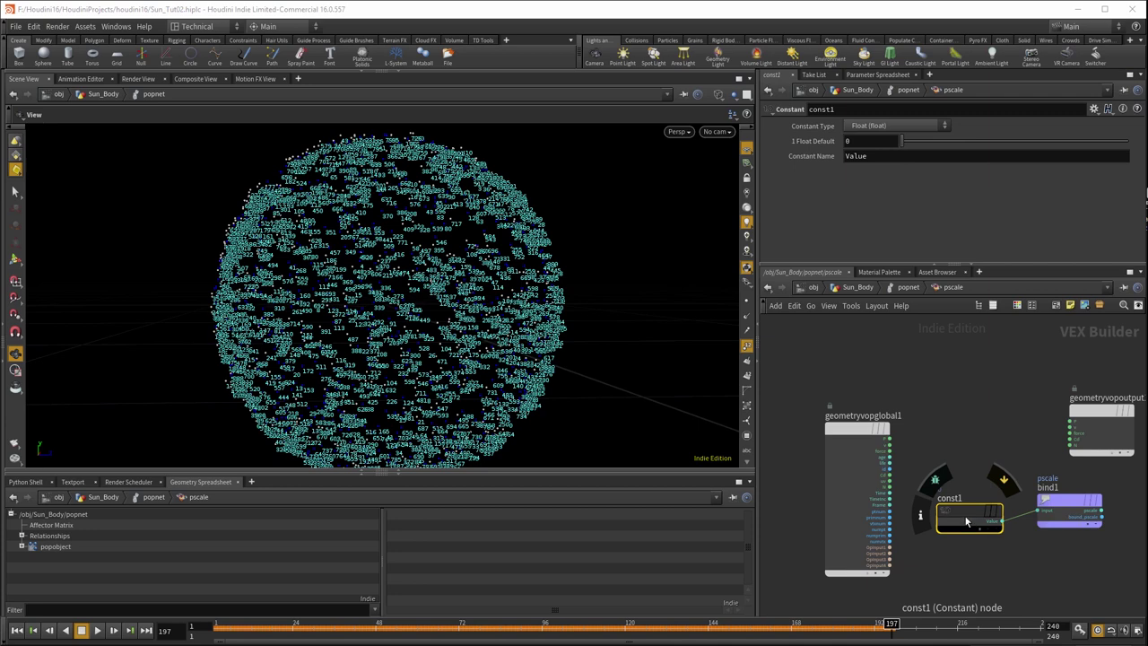
click(858, 141)
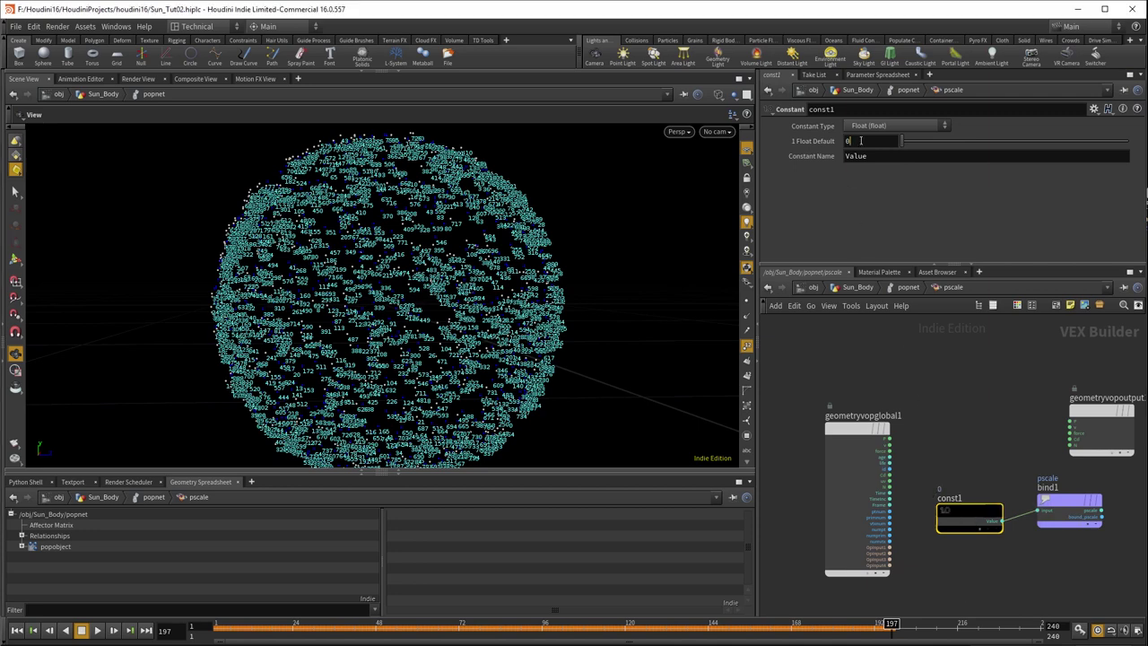
text(0.1)
click(978, 395)
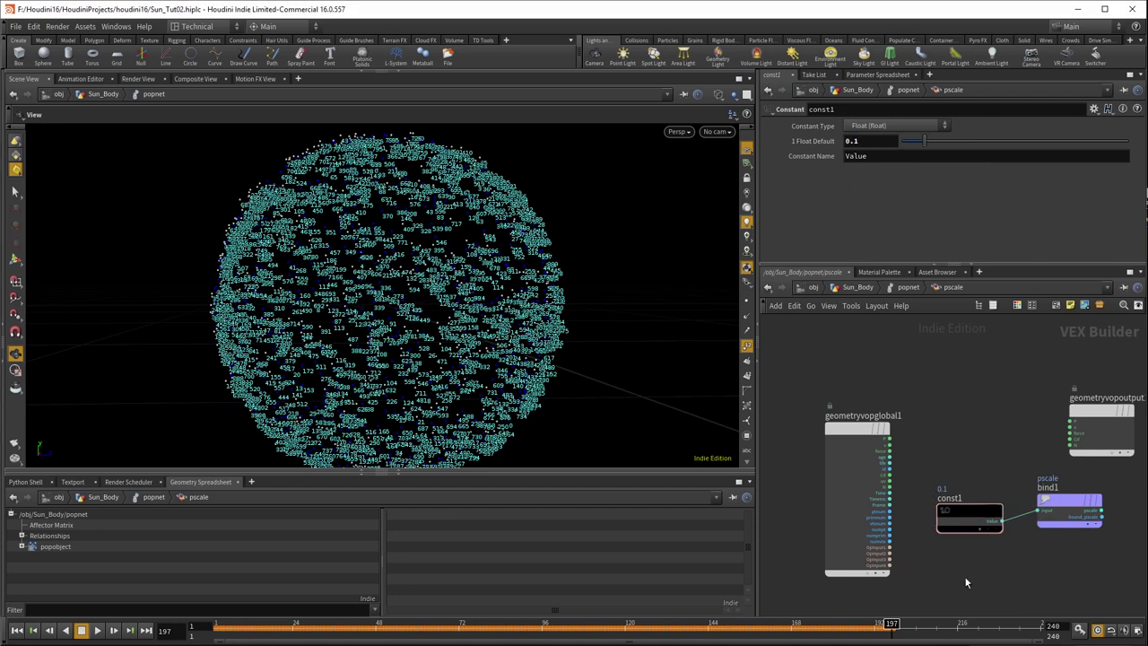
click(908, 287)
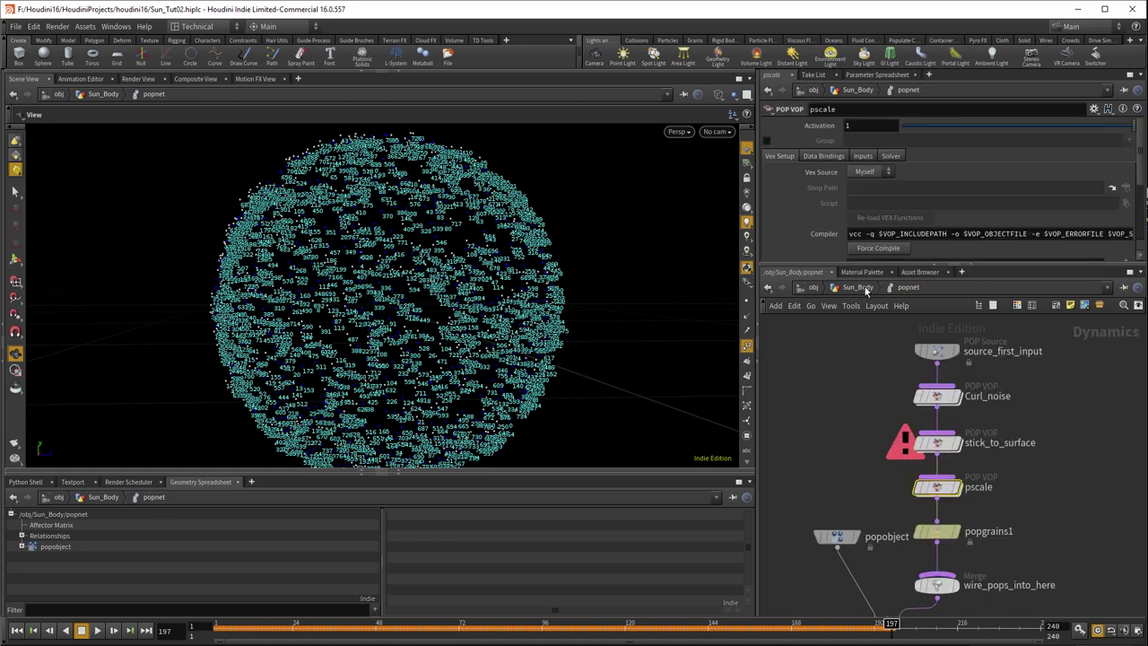
Replay the Sun_Body simulation from frame 1 with point numbers hidden.
click(857, 287)
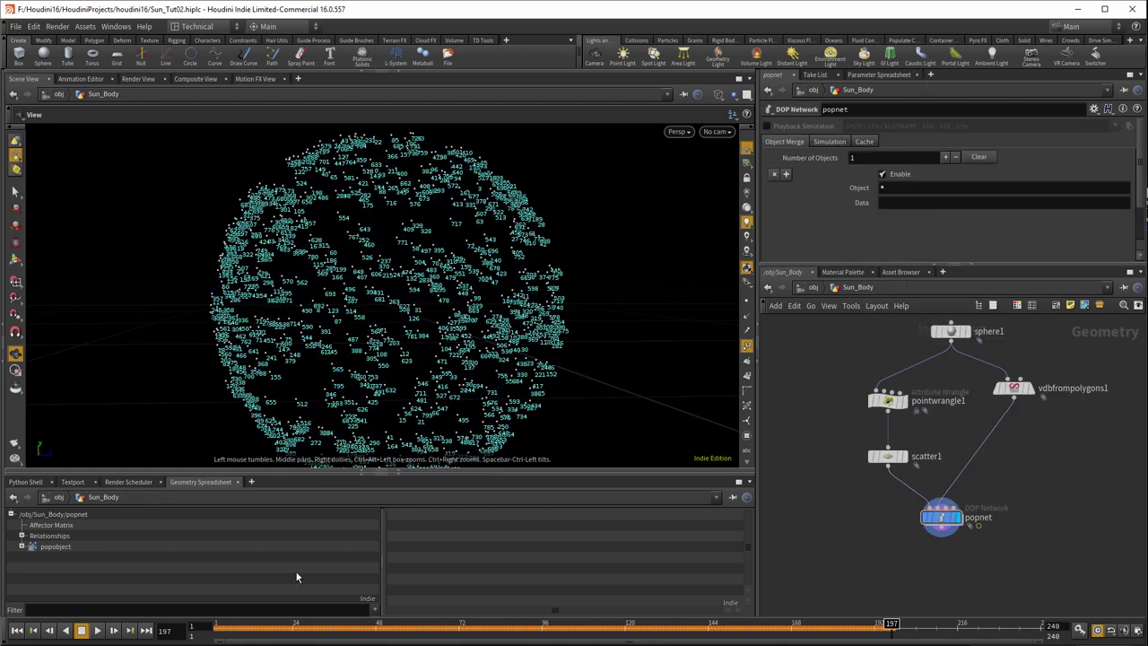
click(23, 630)
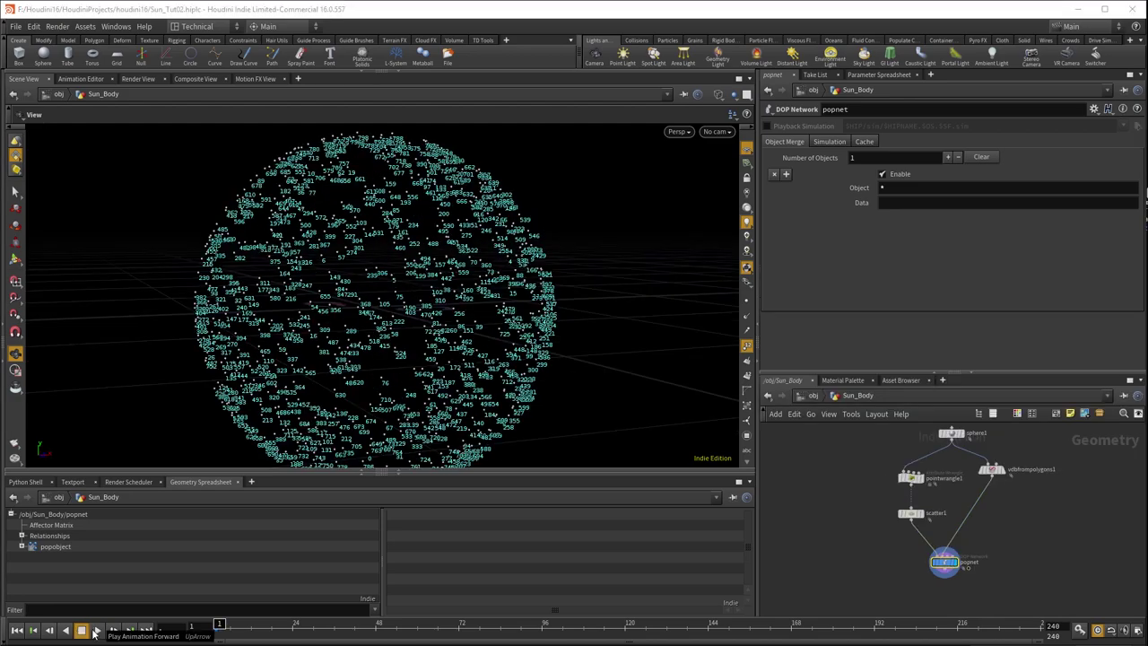
click(96, 631)
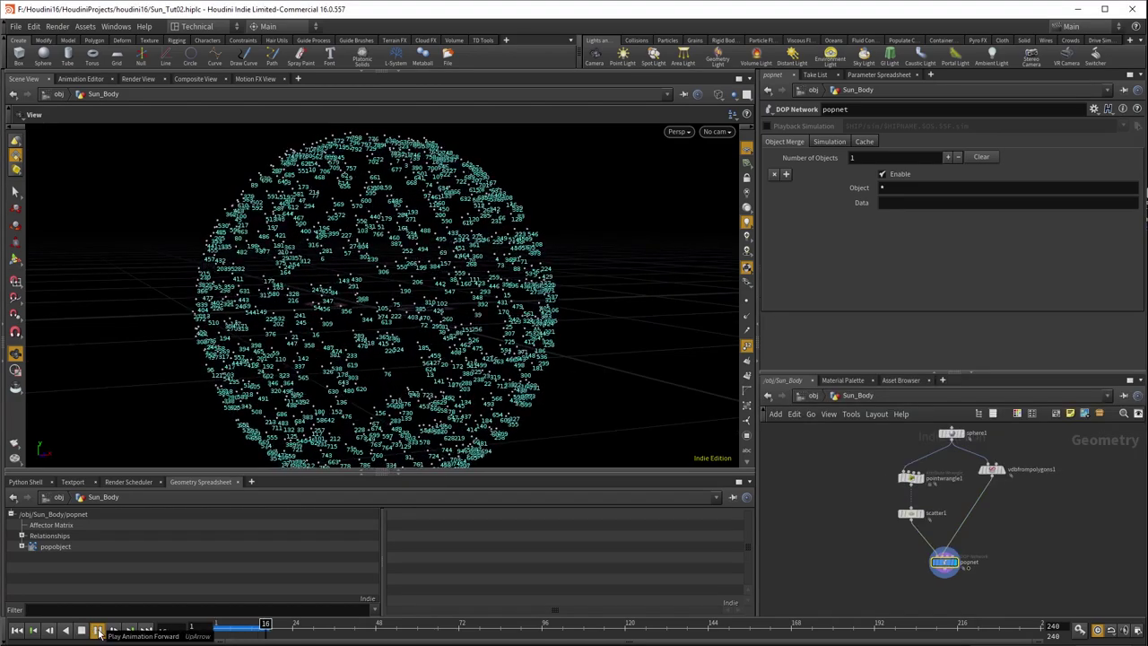
click(747, 353)
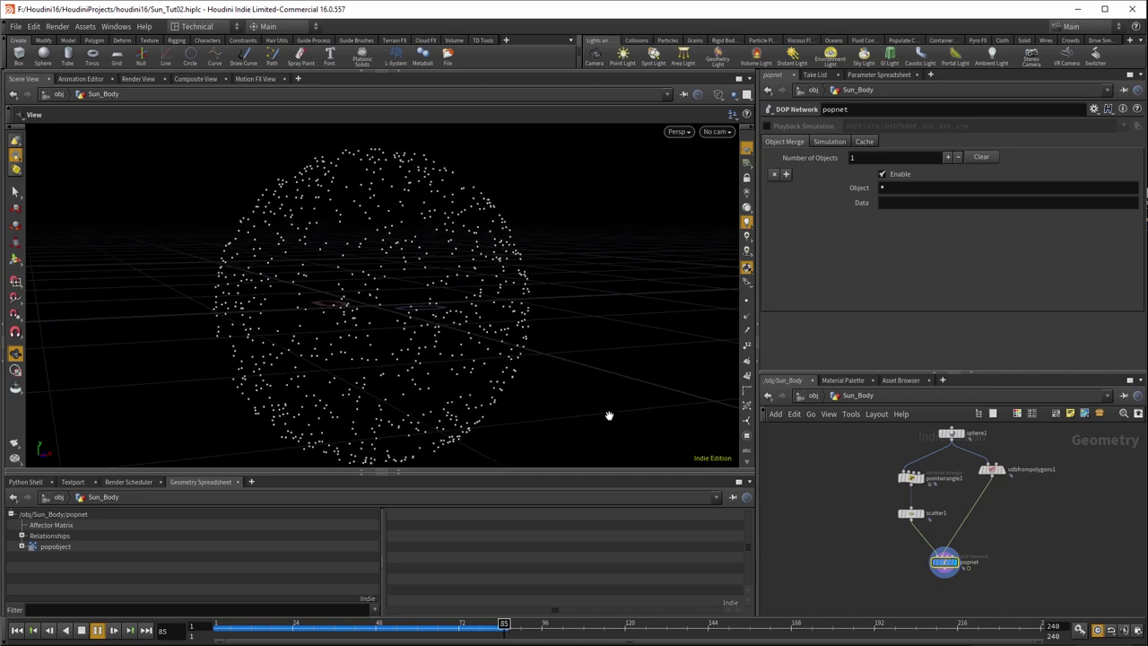
Maximize the viewport and orbit around the sphere to review the grain motion.
click(739, 80)
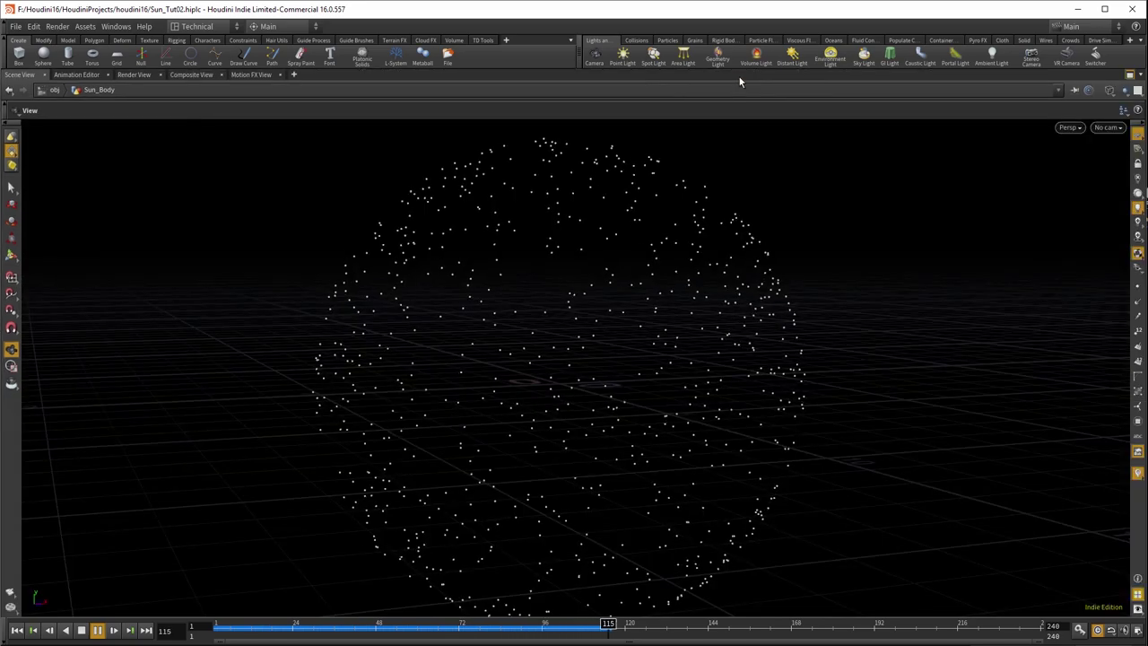
drag(710, 345, 724, 408)
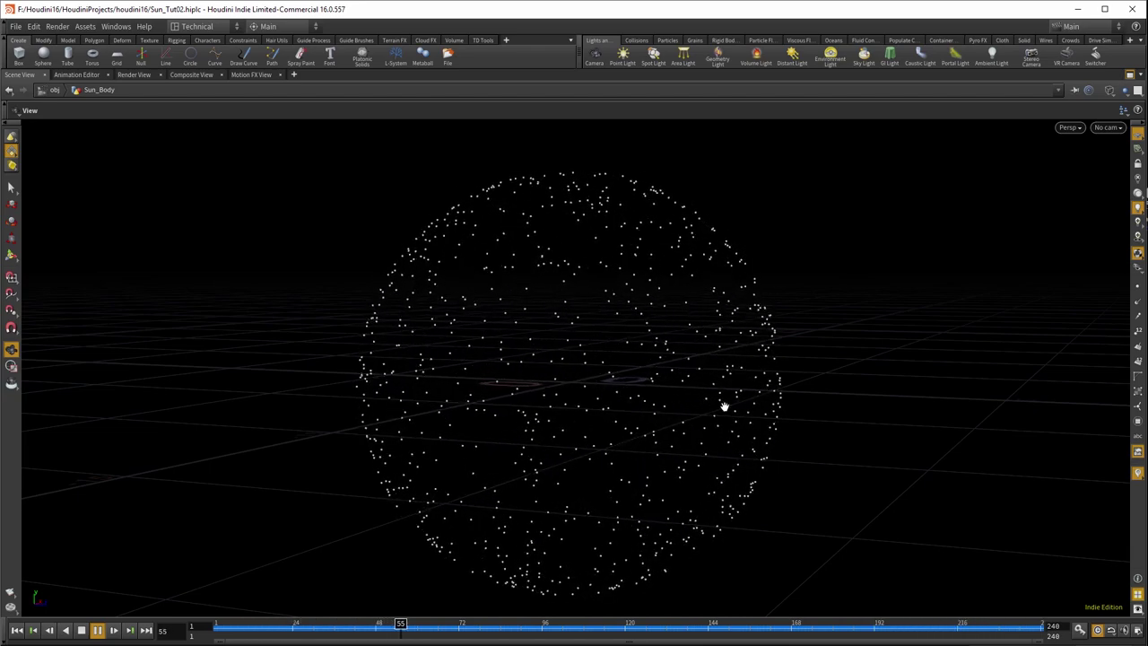
drag(727, 406, 640, 402)
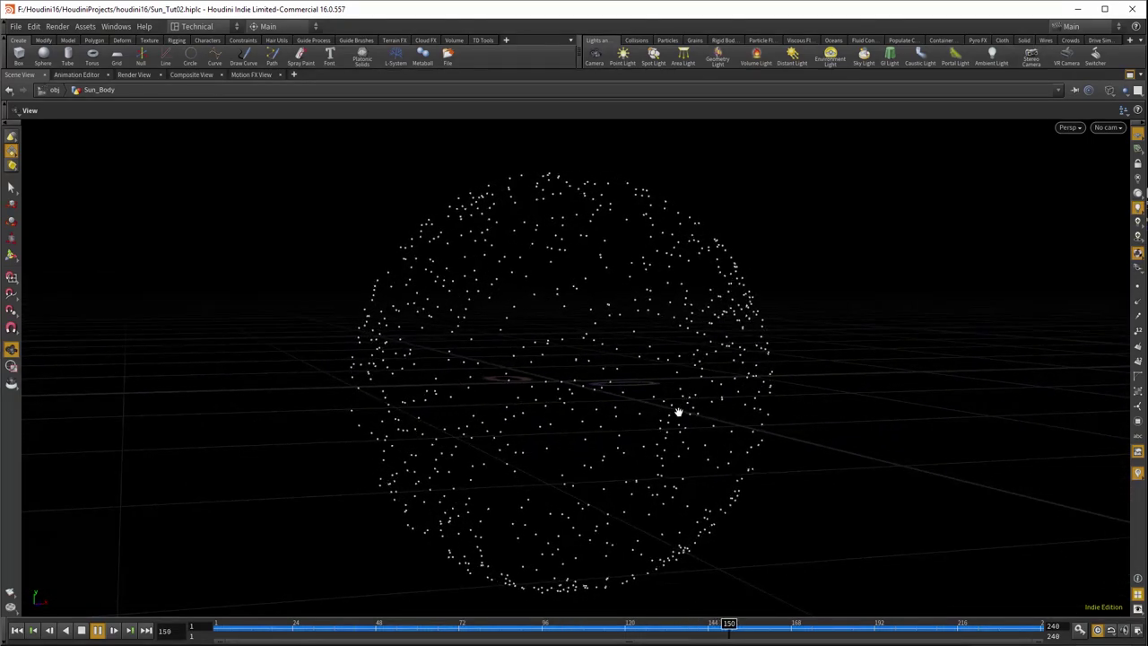
mouse_move(836, 497)
mouse_down()
mouse_move(888, 479)
mouse_move(888, 505)
mouse_move(819, 504)
mouse_move(840, 499)
mouse_up()
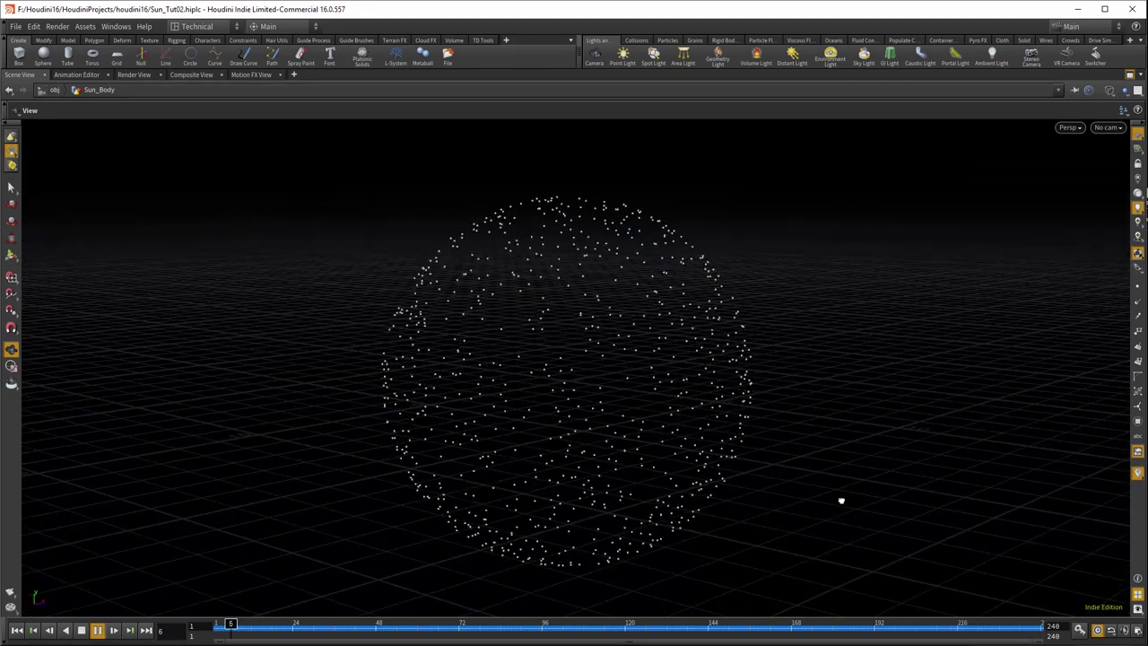
drag(795, 443, 866, 405)
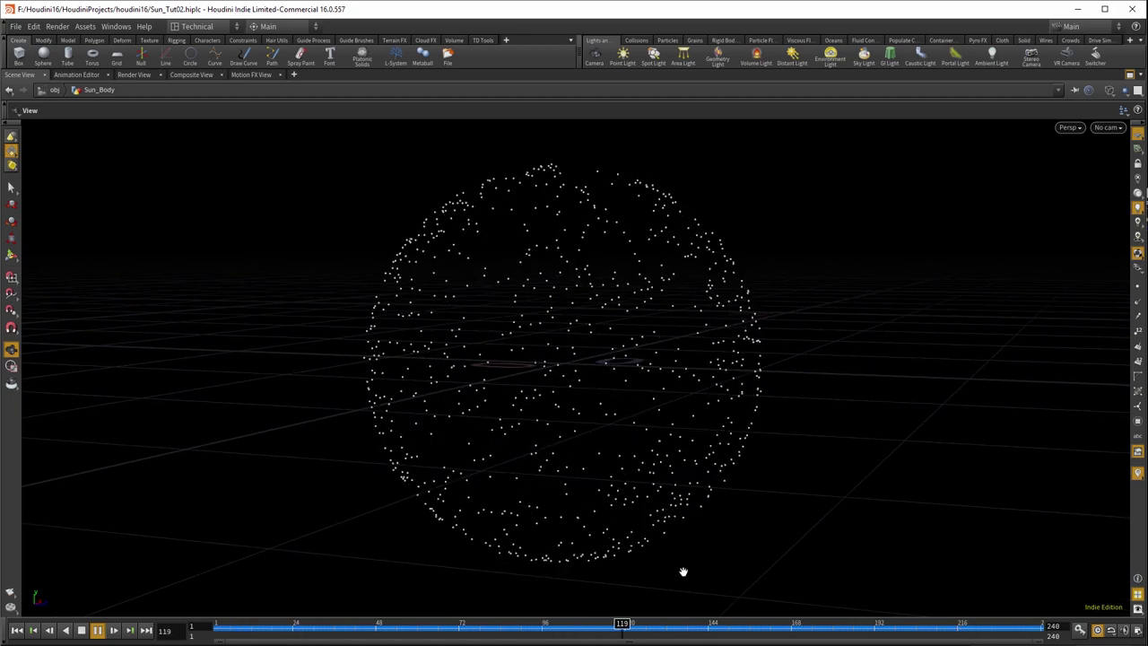
Stop playback and set Curl_noise's frequency to 3, 3, 3 inside popnet.
click(1127, 89)
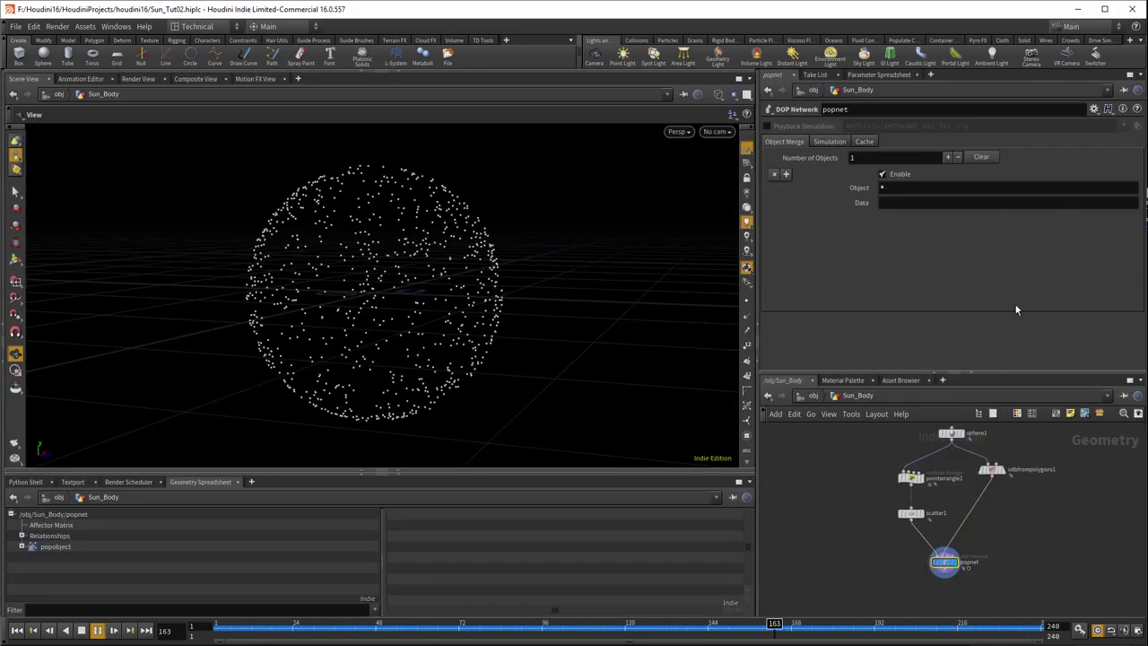
click(81, 630)
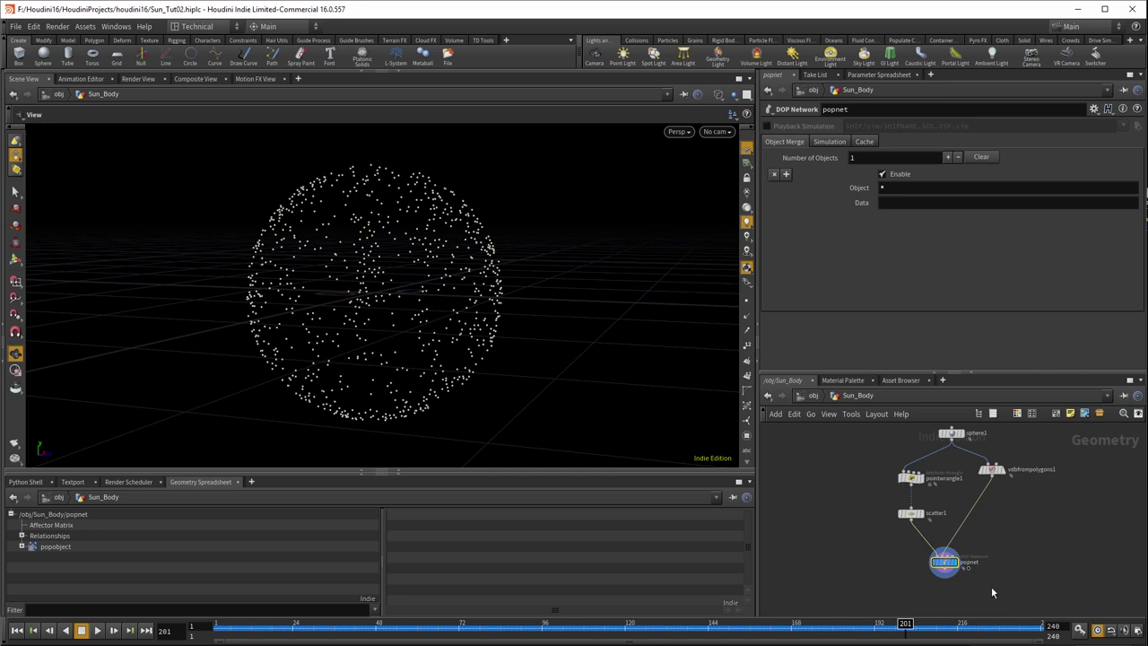
double_click(946, 563)
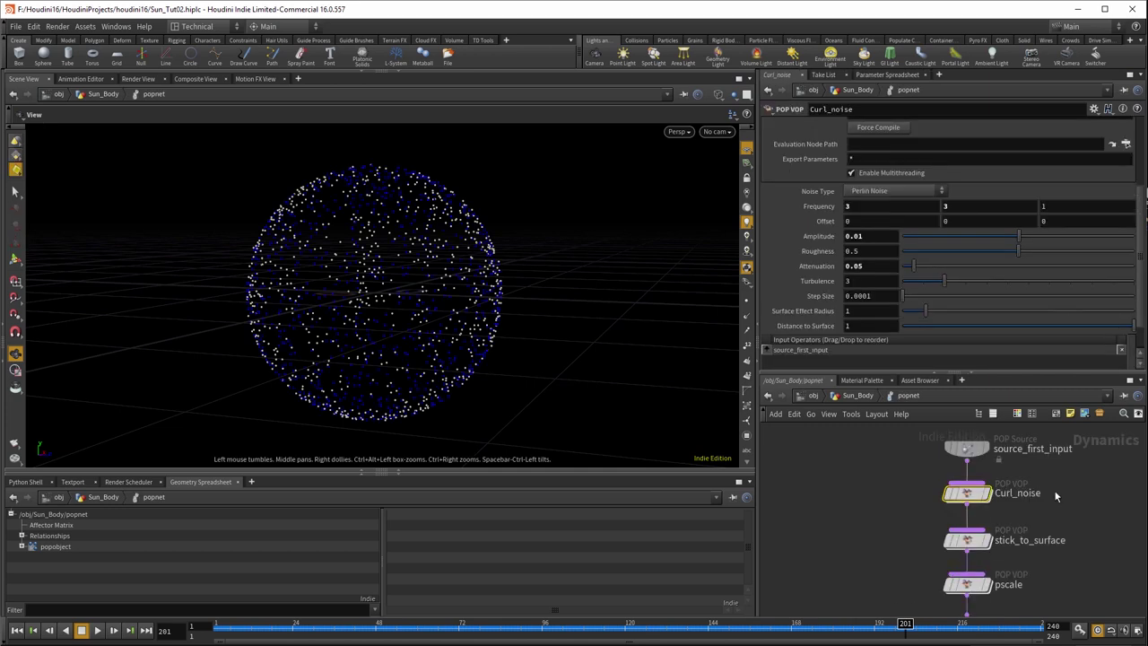
mouse_move(982, 482)
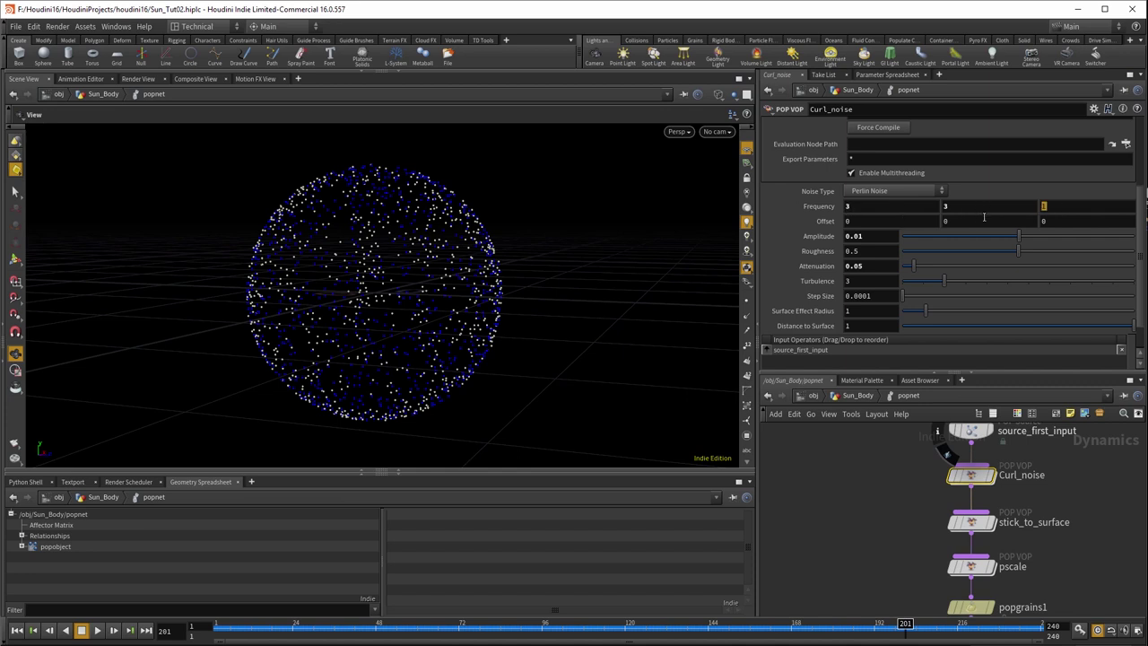
key(Return)
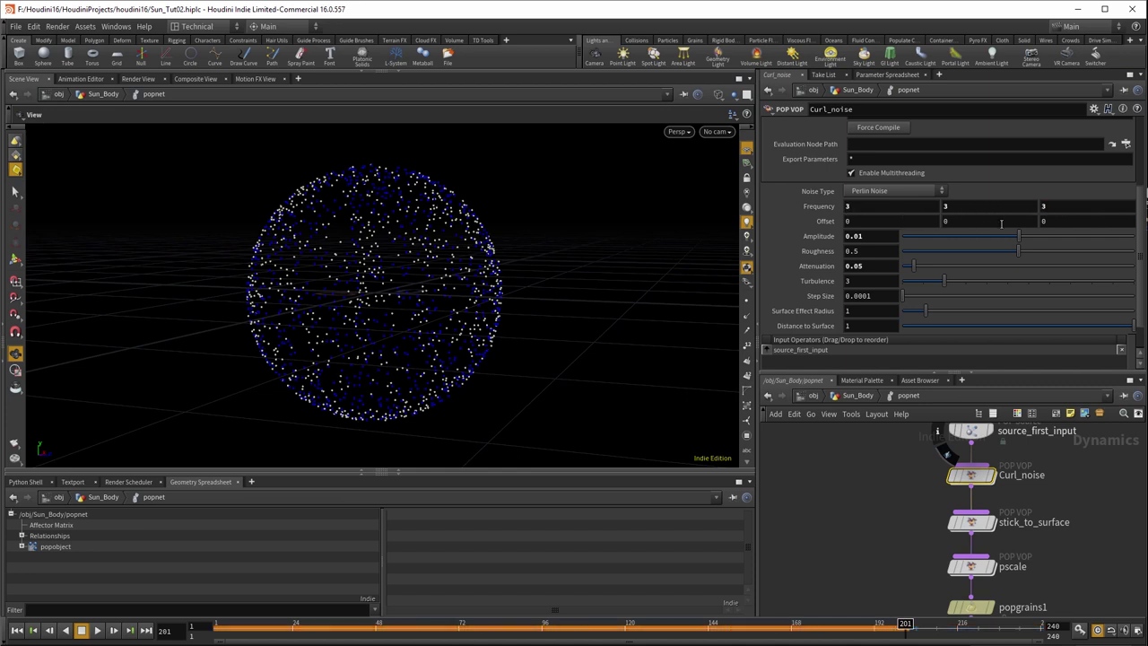
click(854, 396)
Replay the simulation from frame 1 and stop it at frame 176.
click(17, 630)
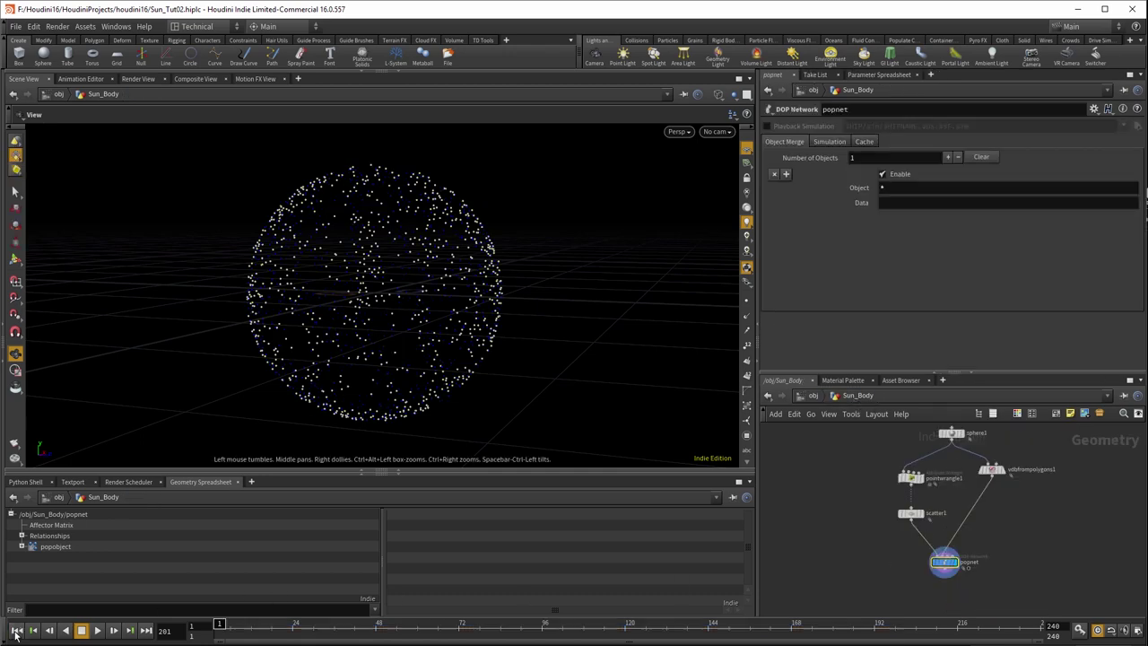
click(96, 630)
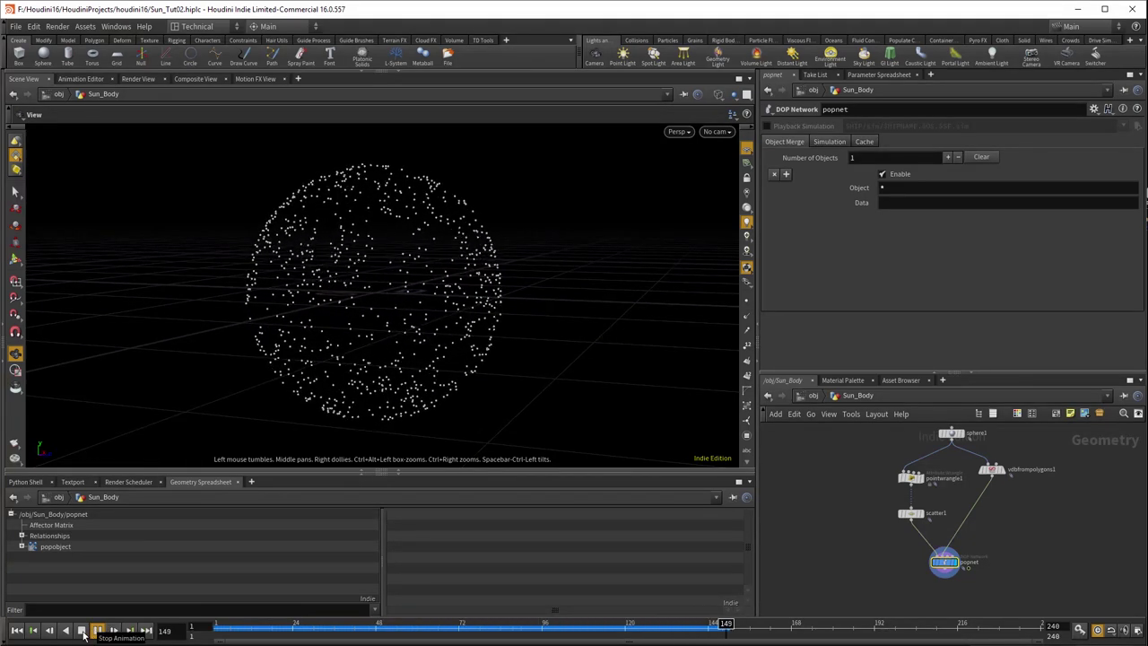
click(82, 631)
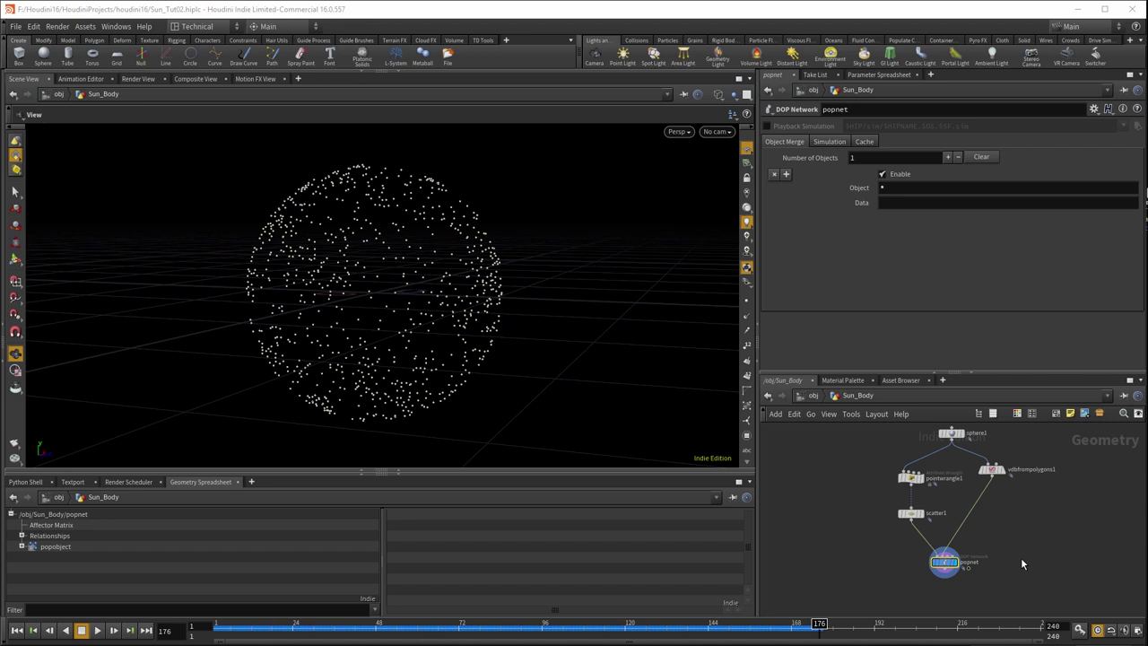
key(f)
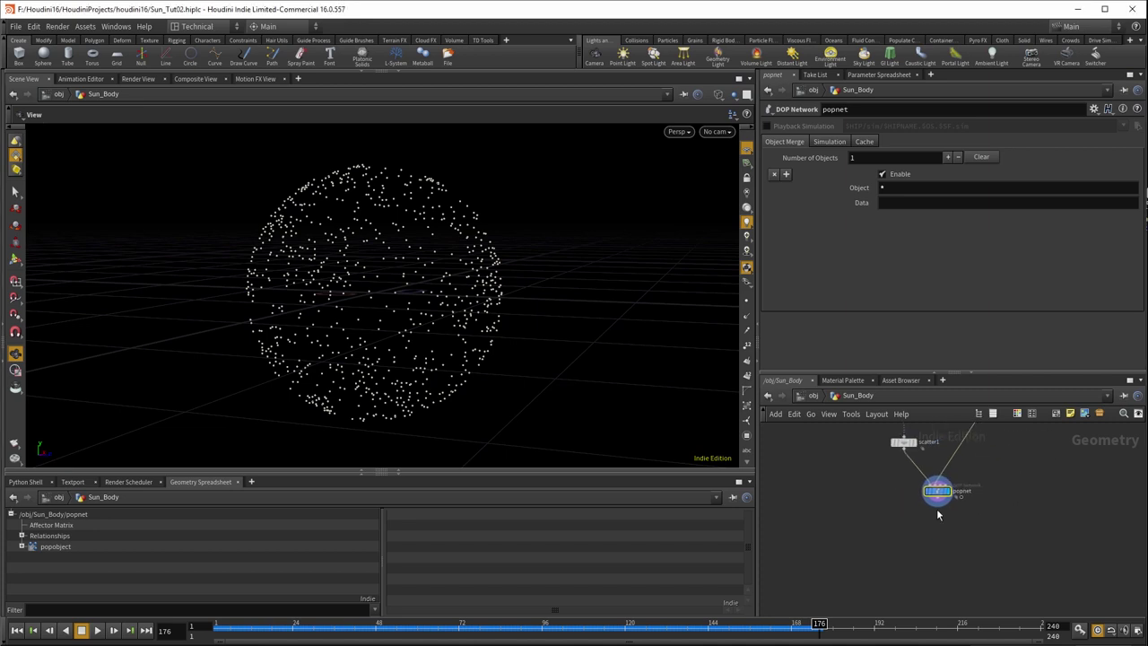
click(940, 507)
Add a dark-coloured Null named Magnetic_Points below popnet.
key(Tab)
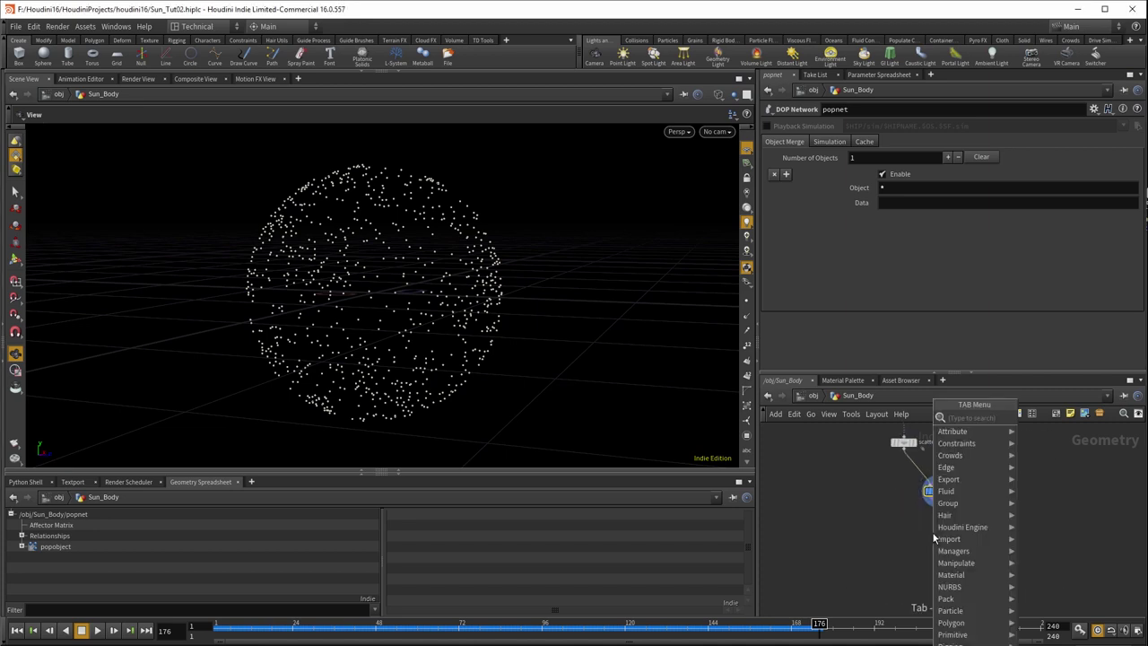
text(nul)
key(Return)
click(937, 533)
double_click(949, 531)
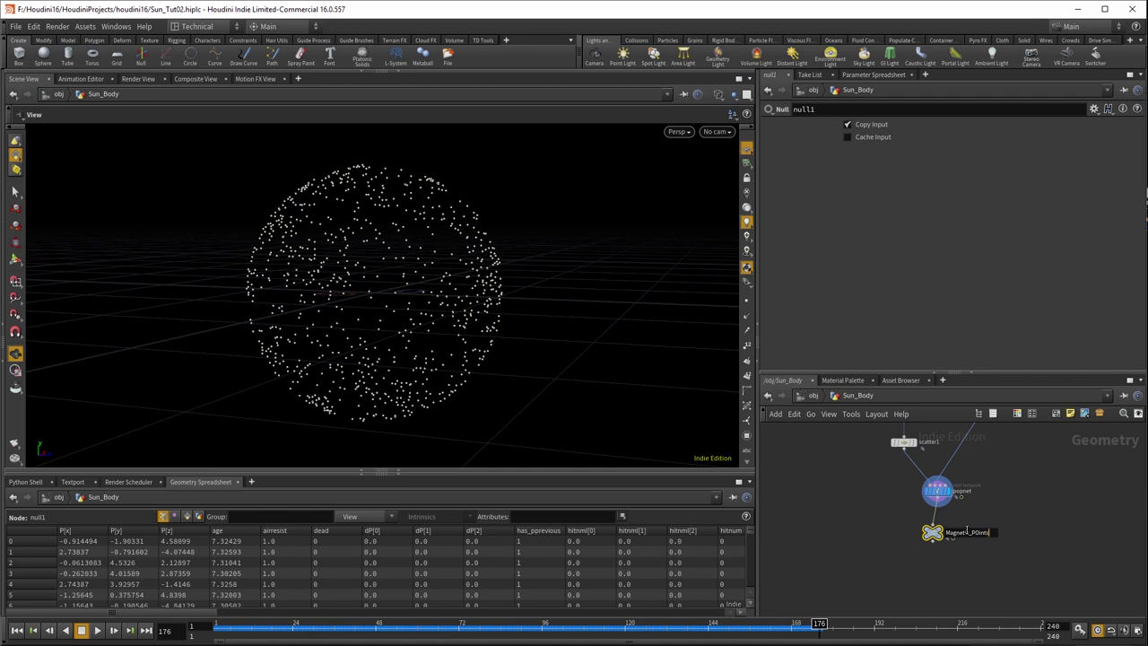
text(Magnetic_POints)
key(Return)
scroll(970, 534, up, 2)
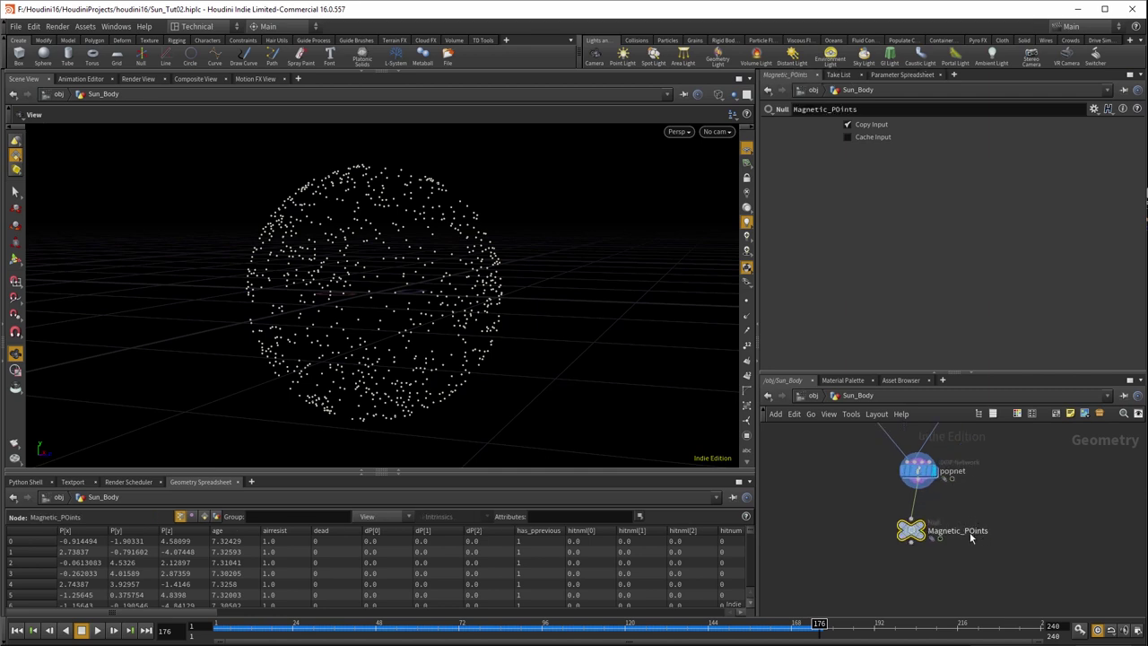
double_click(971, 531)
key(BackSpace)
text(o)
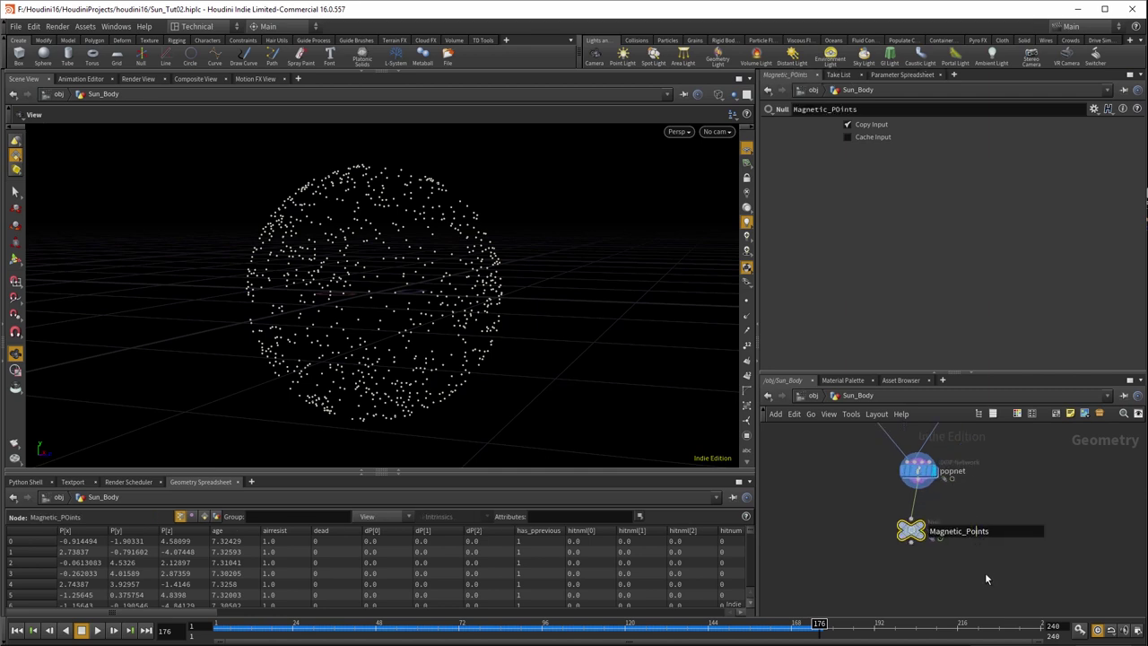
key(Return)
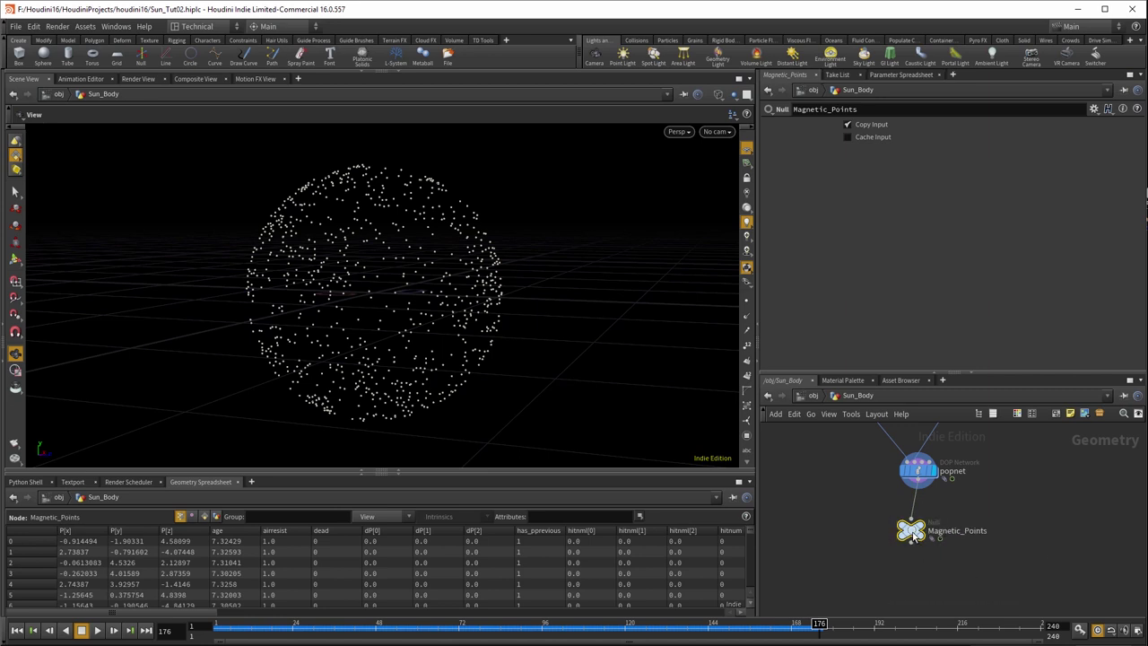
key(c)
click(1071, 608)
key(h)
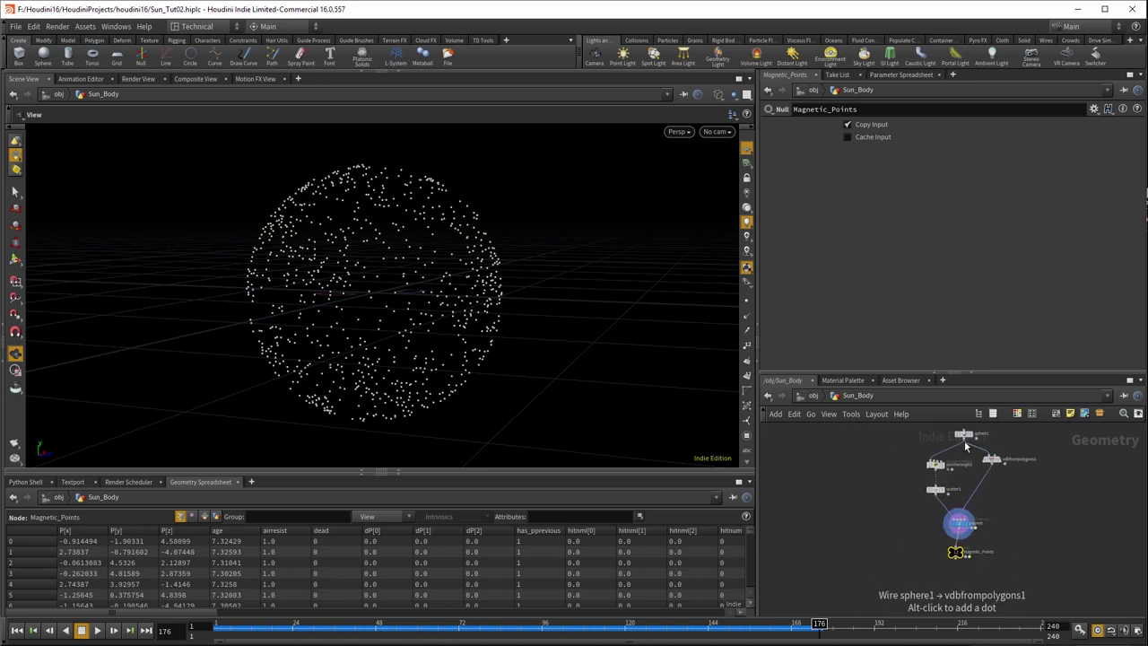
Add a Null named Sun_Sphere wired from sphere1.
click(964, 441)
key(Tab)
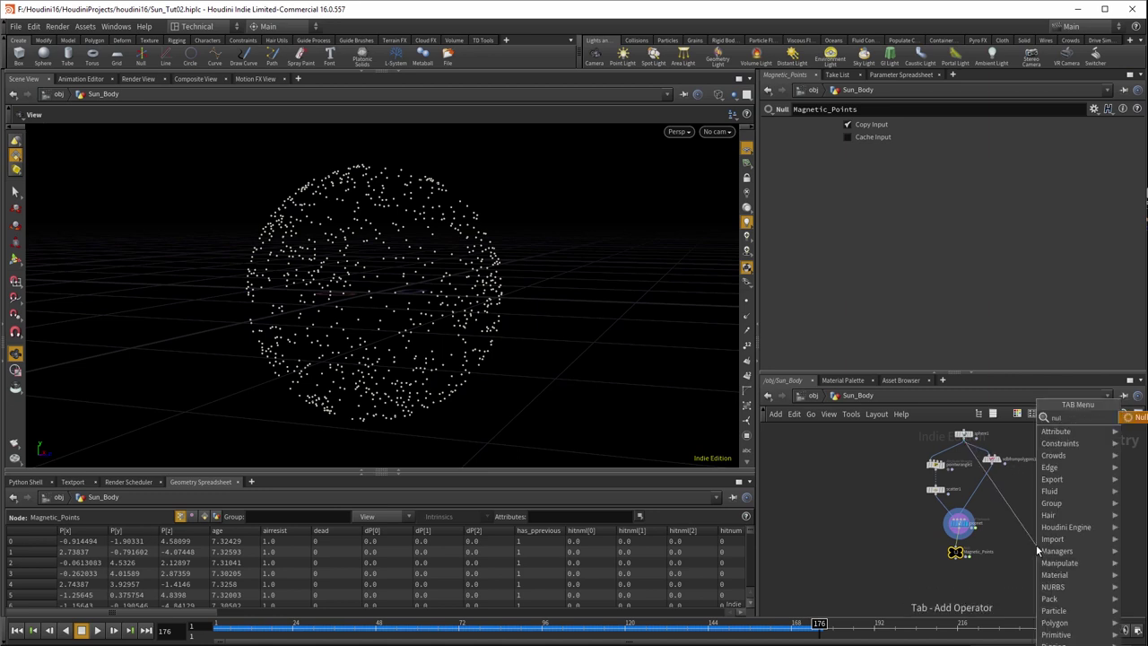
key(Return)
scroll(1016, 585, up, 2)
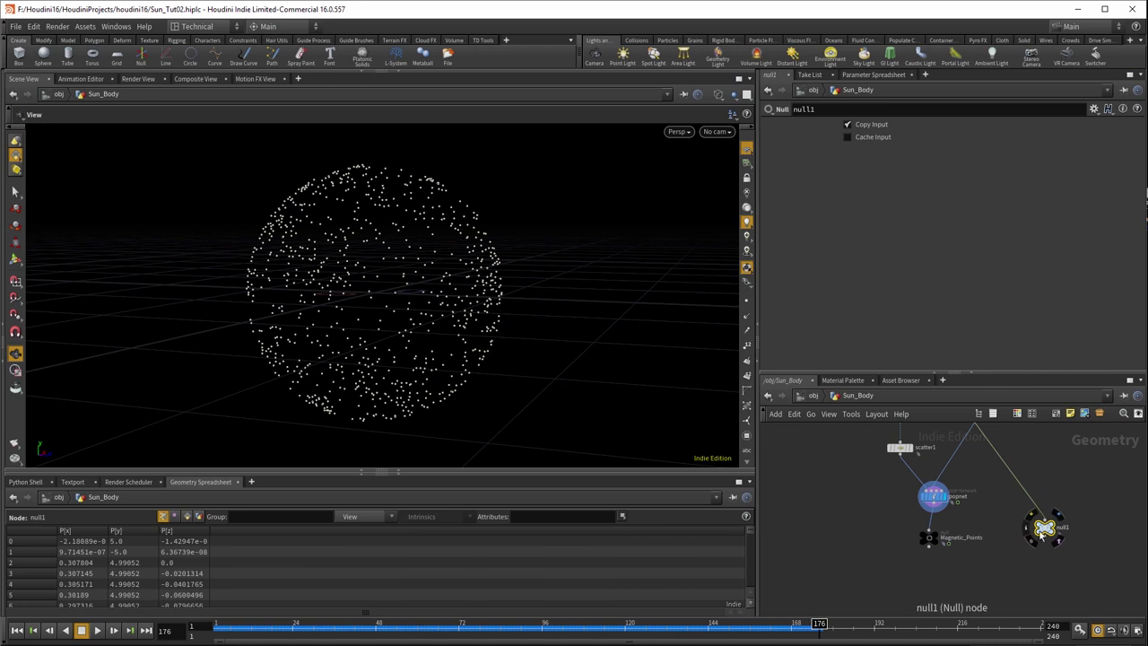
drag(1056, 526, 1040, 535)
double_click(1042, 537)
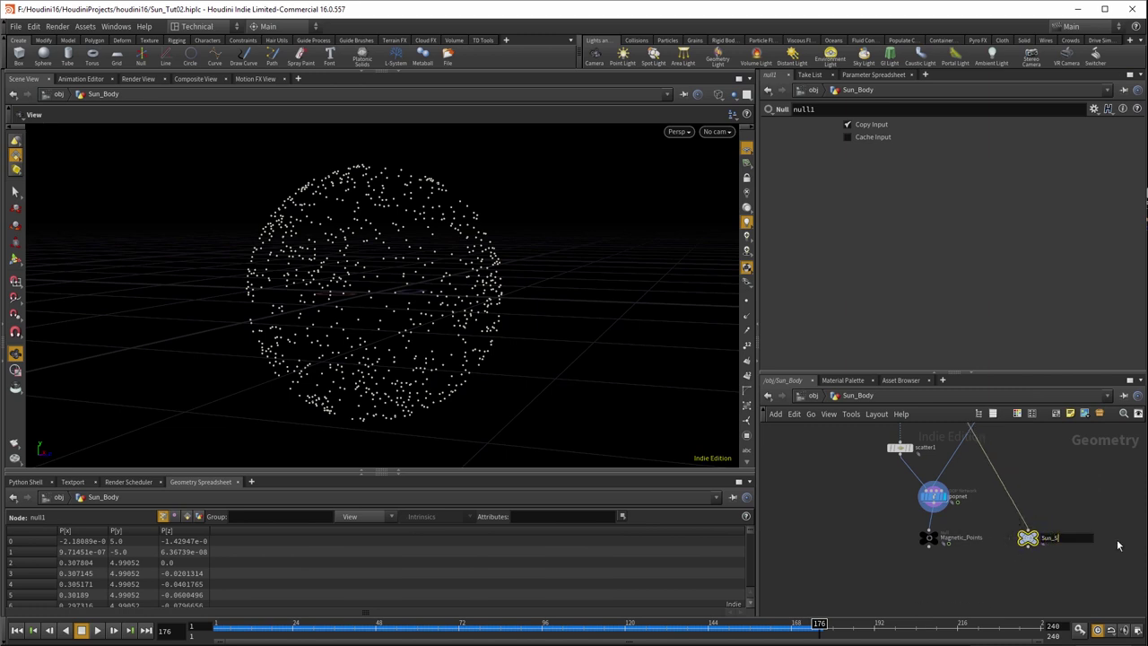
key(Return)
key(c)
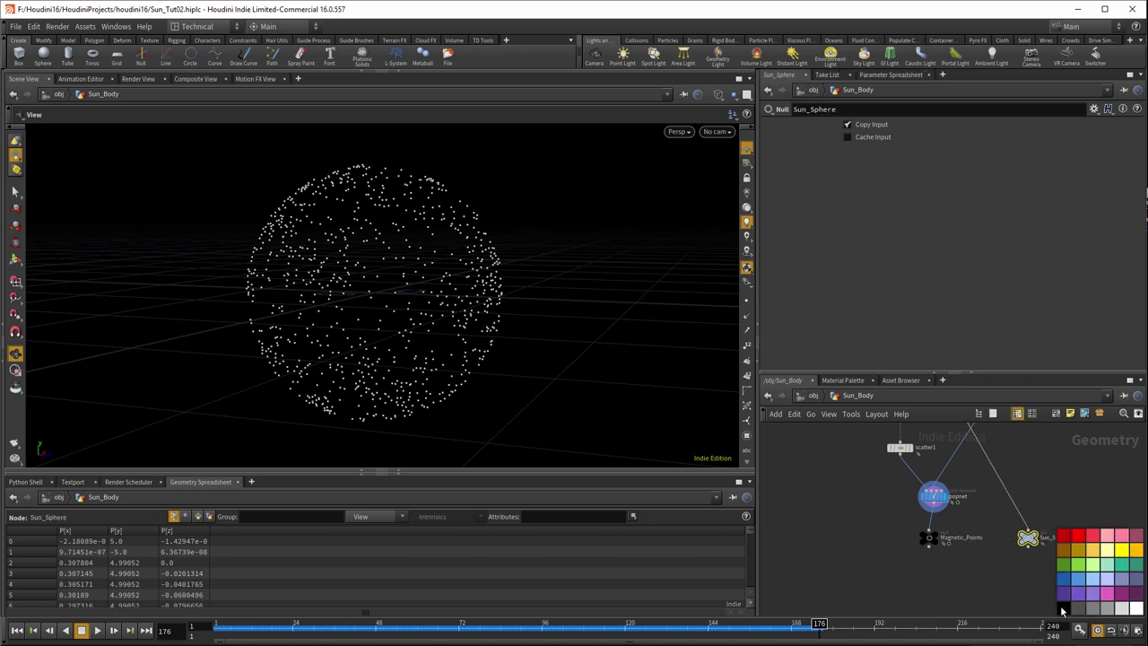
key(c)
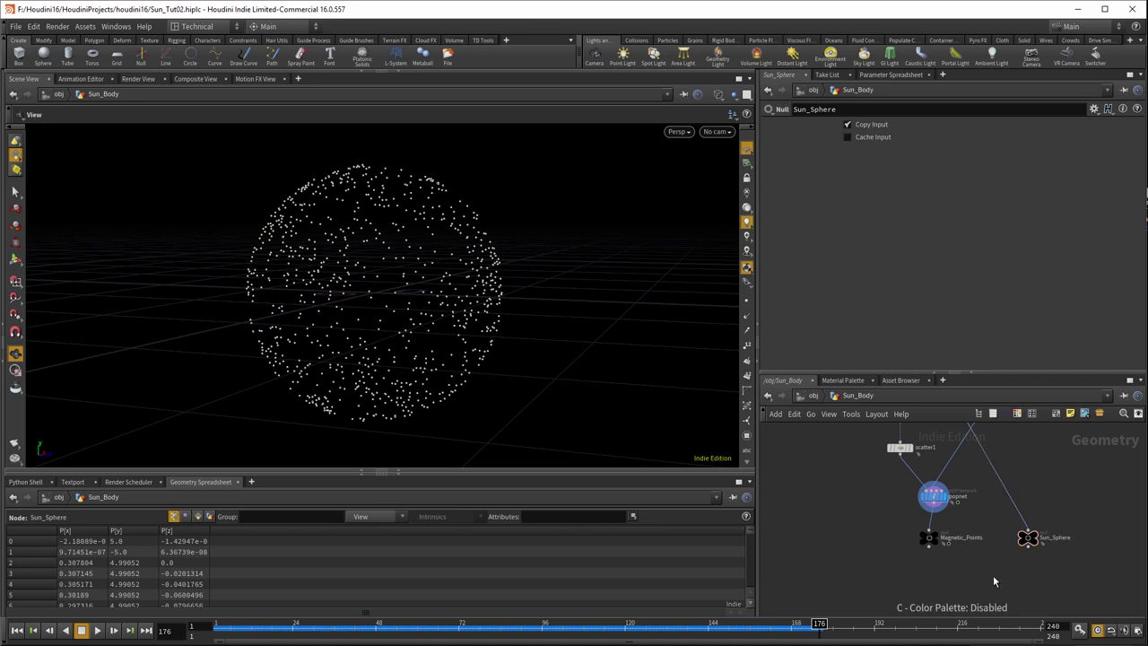
Merge Magnetic_Points and Sun_Sphere in merge1 and display it.
key(Tab)
text(merge)
key(Return)
click(984, 581)
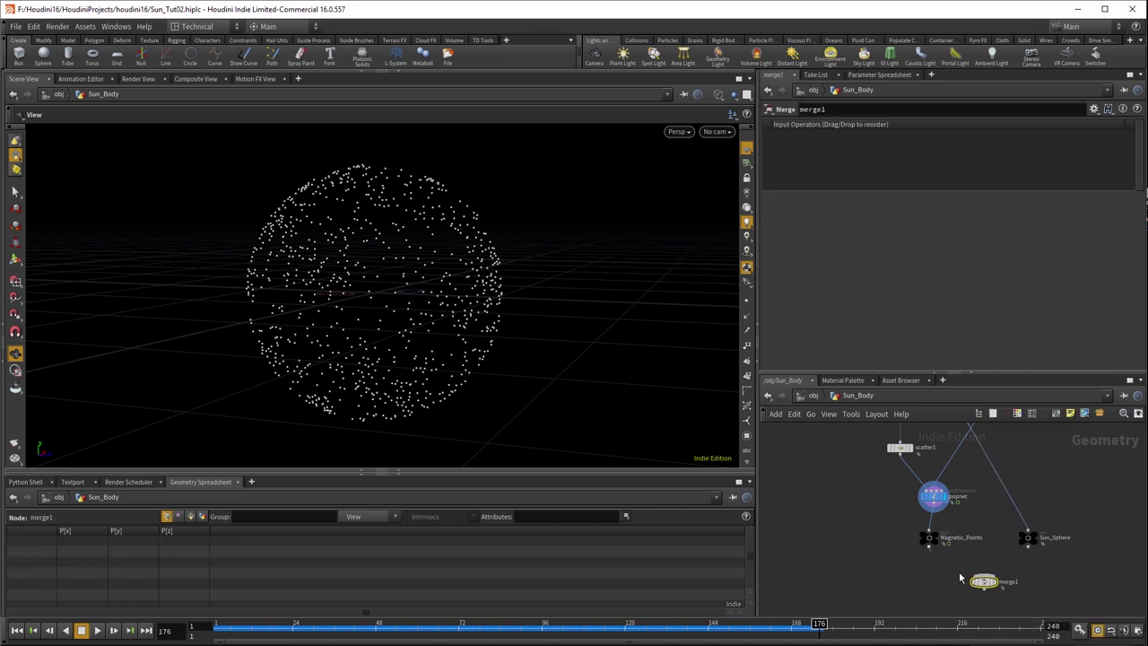
drag(983, 574, 929, 544)
click(1029, 552)
click(995, 585)
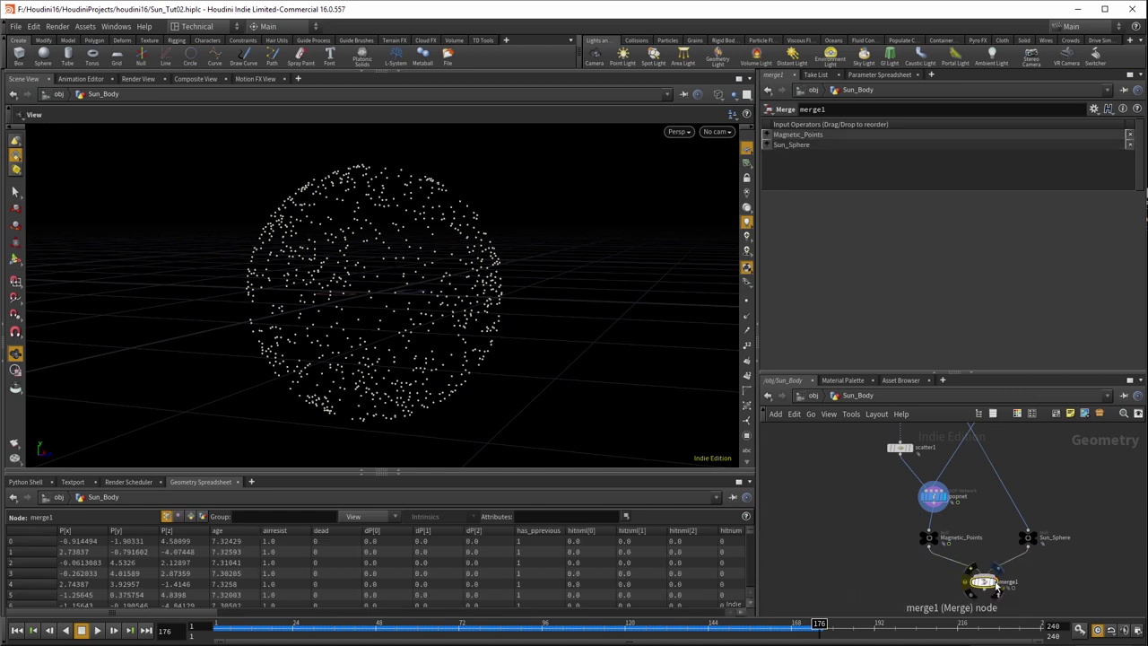
click(997, 581)
Switch the viewport to smooth shading.
click(928, 537)
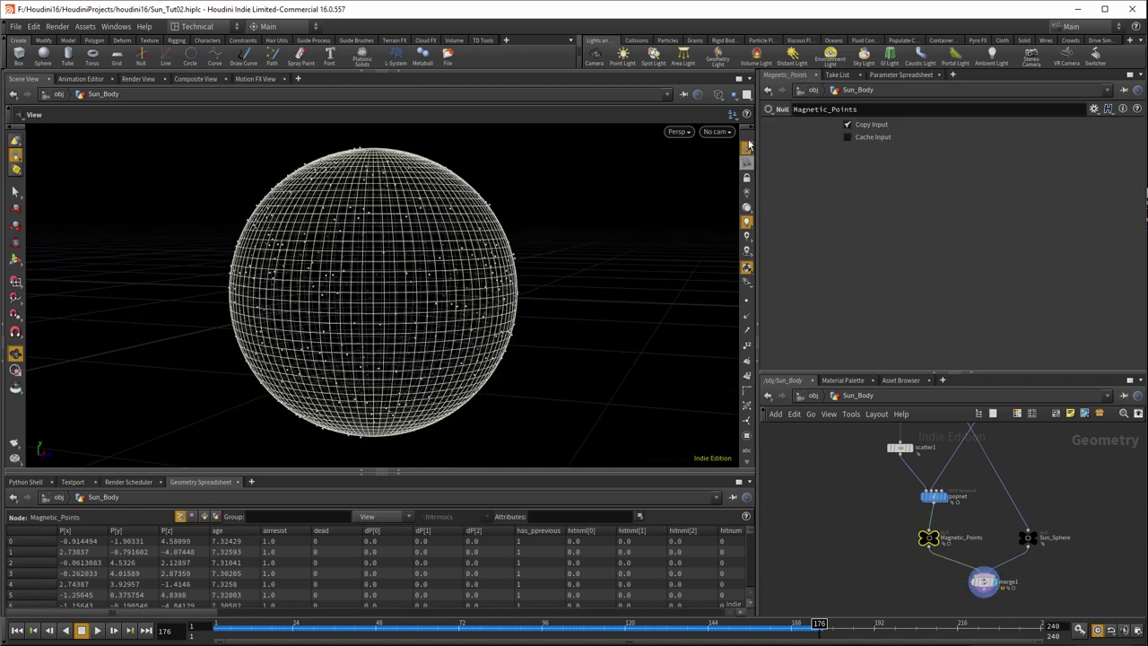
click(718, 96)
click(733, 192)
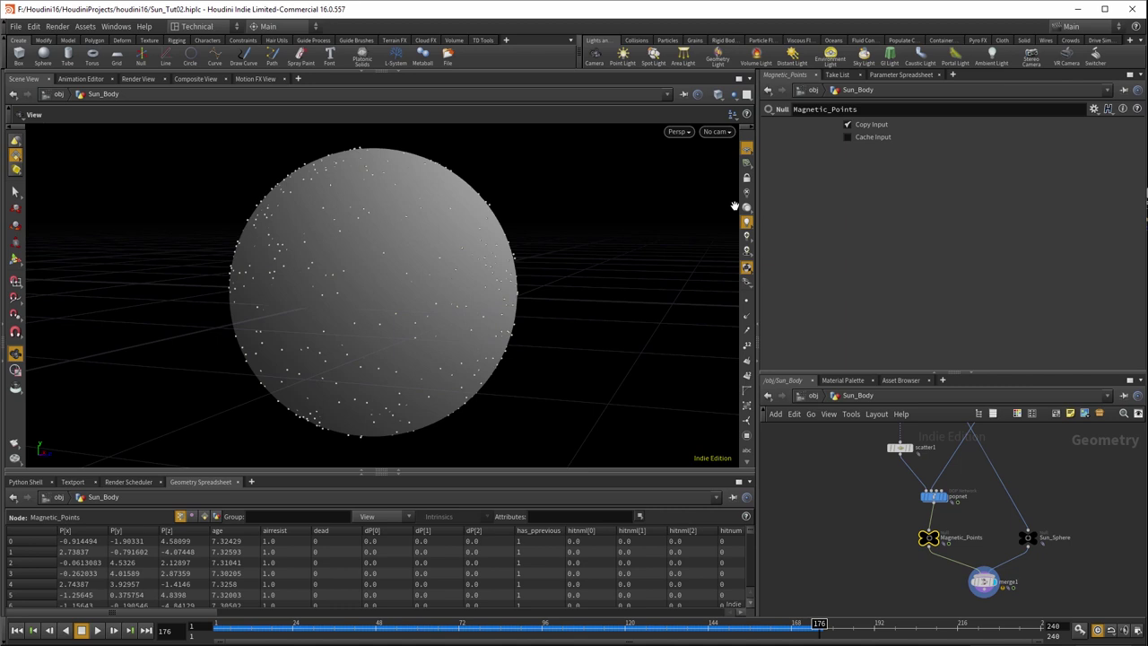
click(878, 569)
middle_drag(1030, 474, 1029, 506)
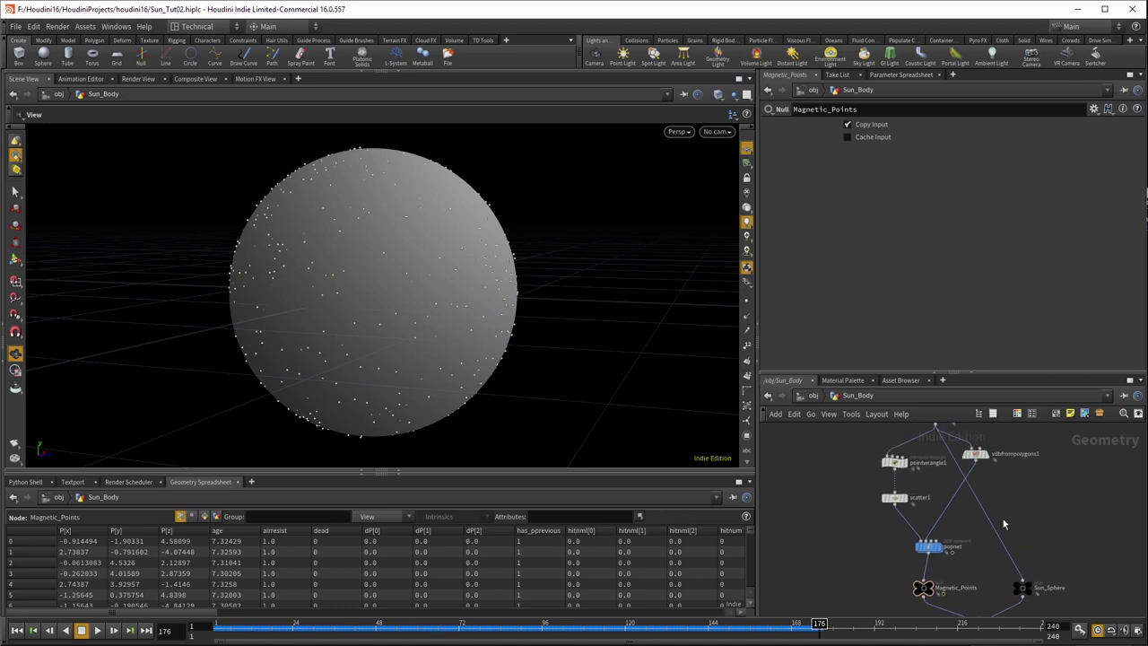
Insert a black Color node between vdbfrompolygons1 and Sun_Sphere.
key(Tab)
text(colo)
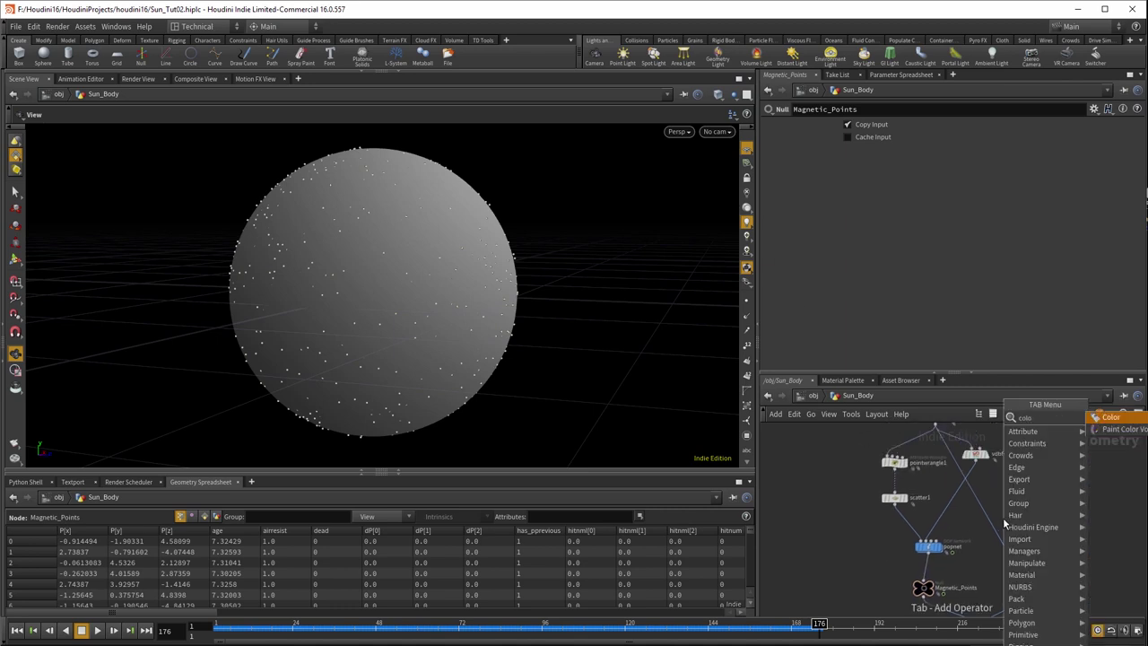
key(Return)
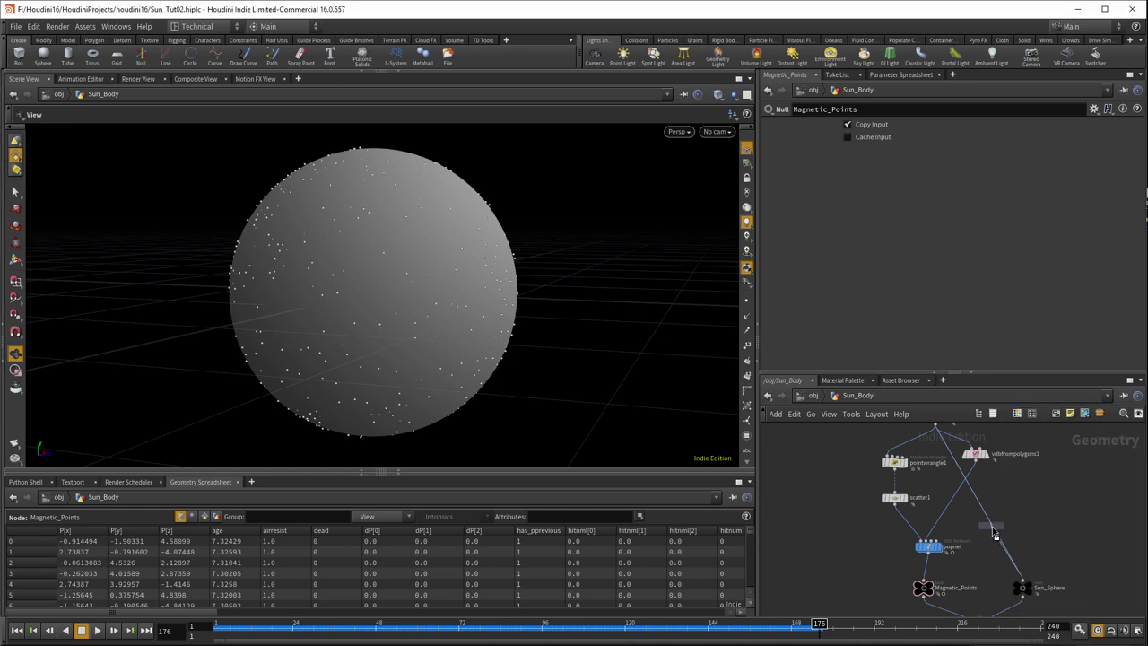
click(990, 527)
drag(989, 529, 1024, 522)
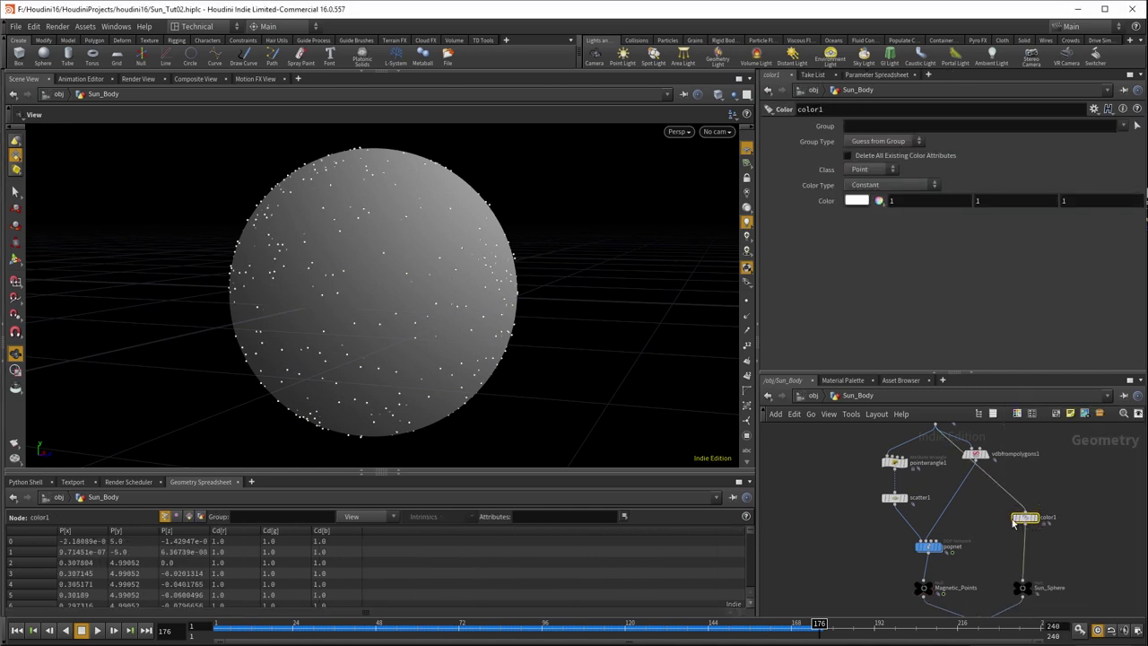
mouse_move(1023, 522)
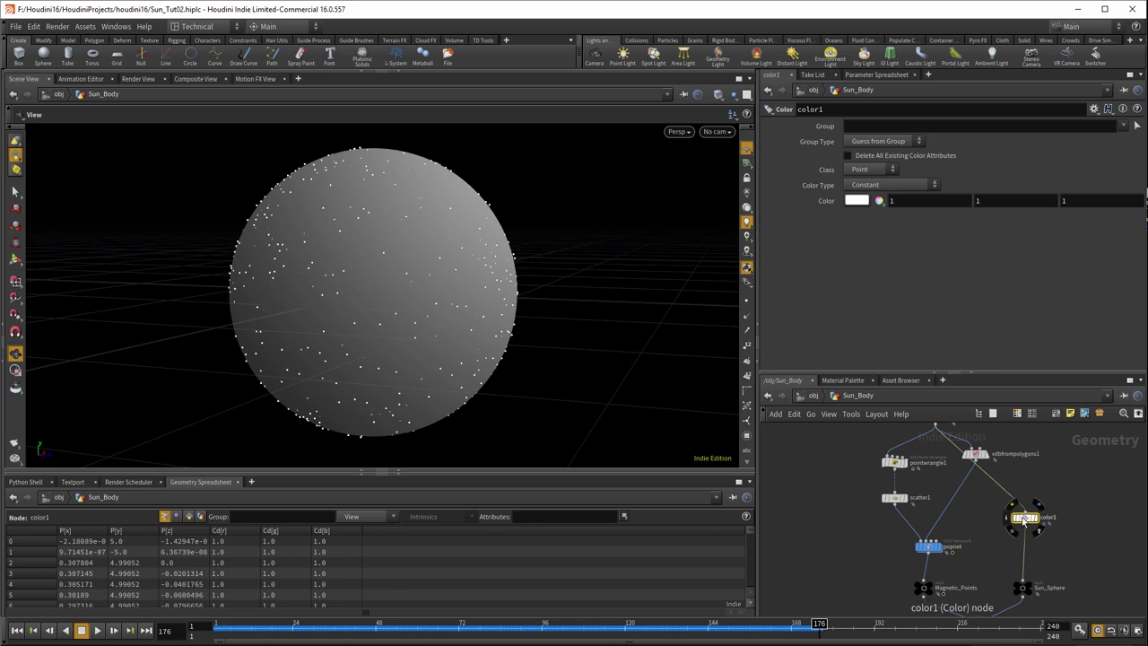
click(853, 202)
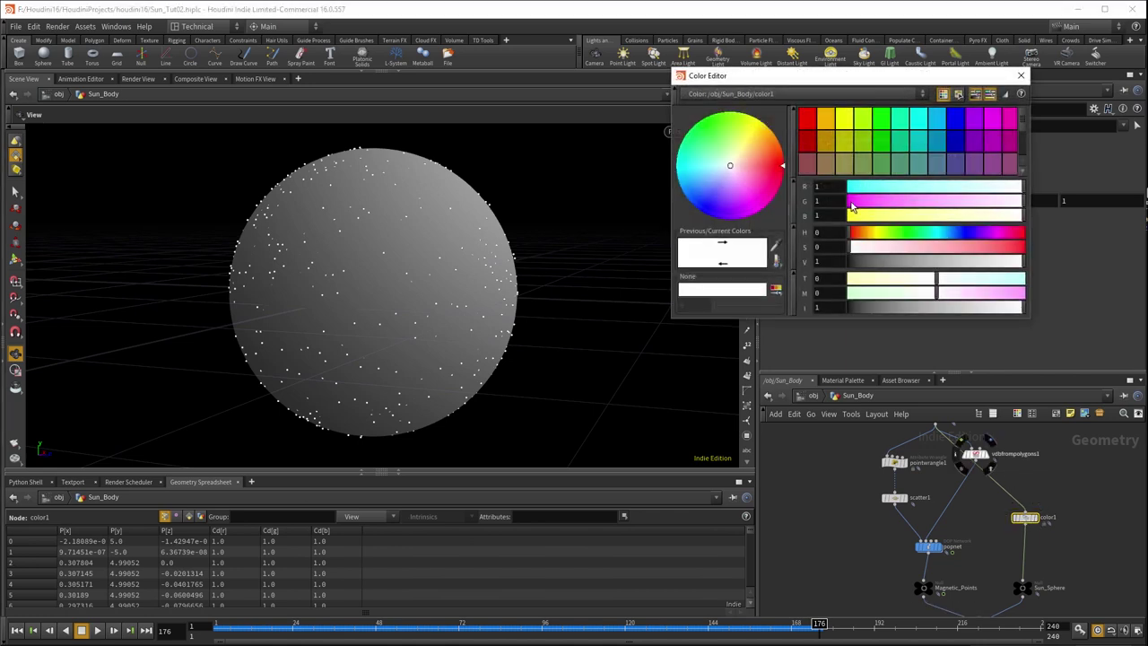
scroll(853, 154, down, 1)
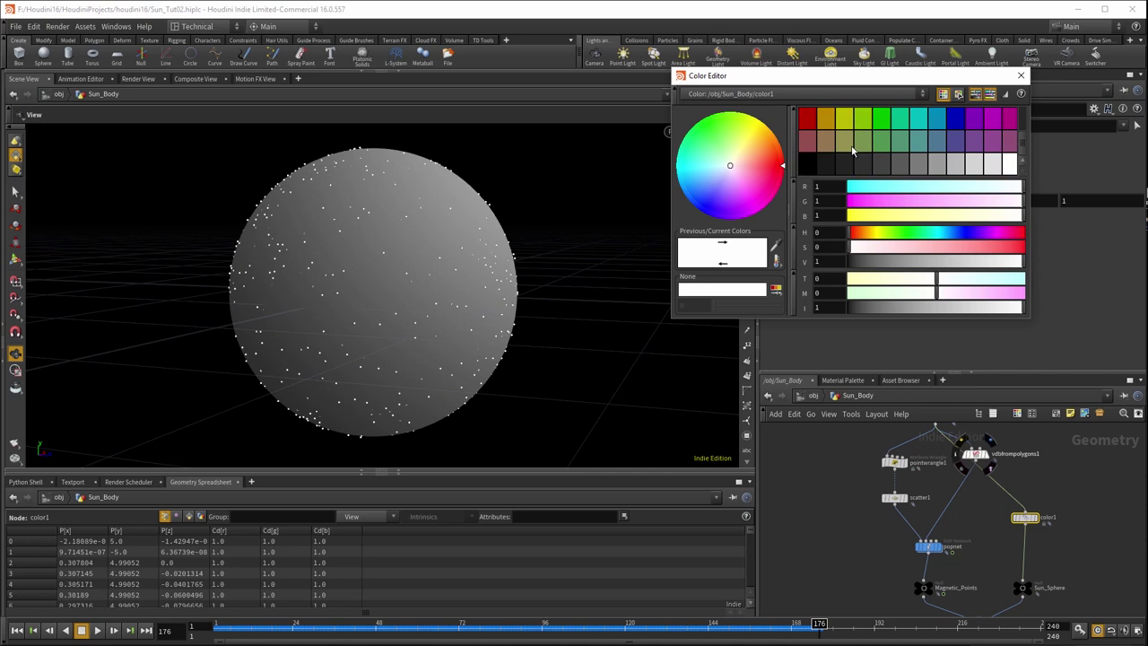
click(806, 162)
click(1022, 78)
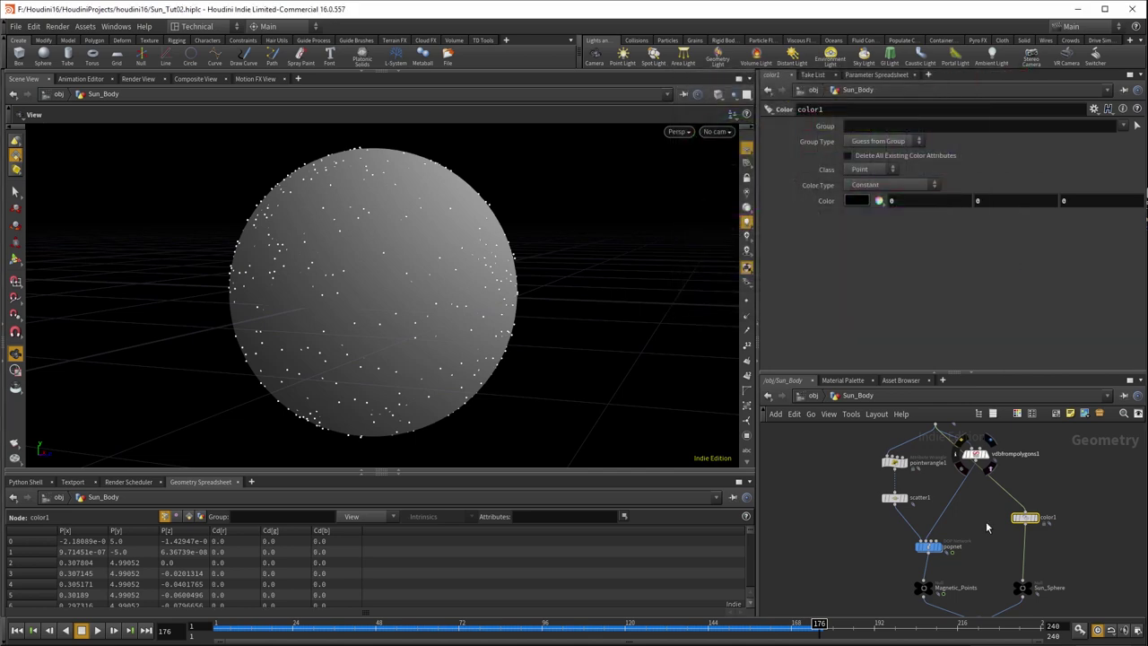
Display merge1 with the viewport showing only points.
middle_drag(1072, 564, 1074, 506)
drag(985, 582, 975, 592)
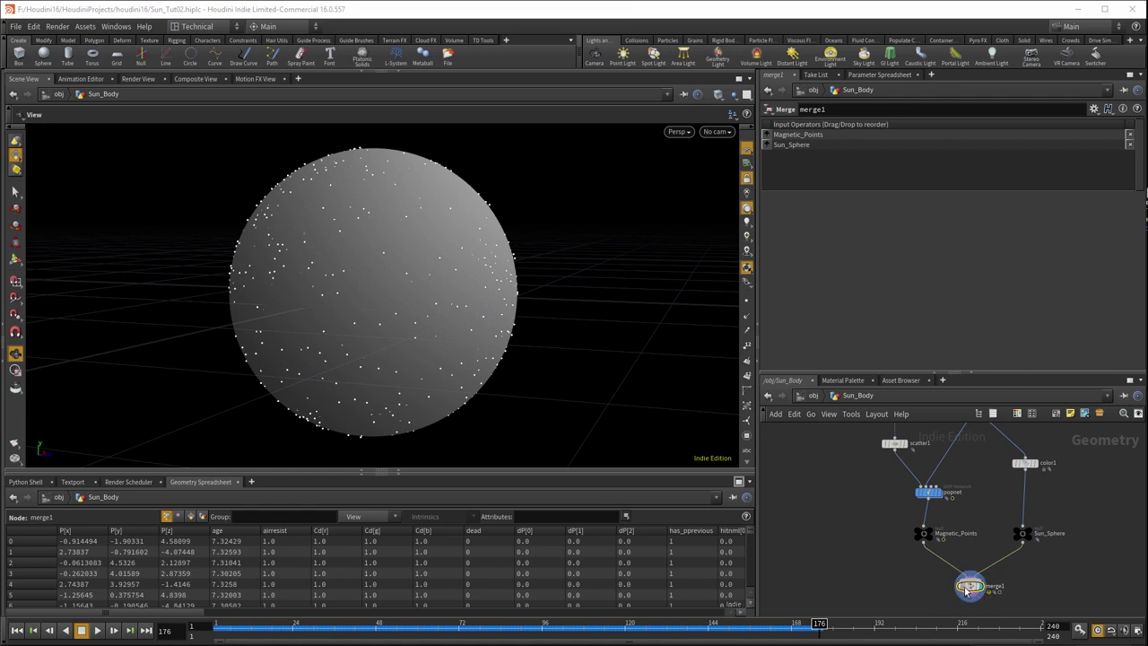
click(746, 192)
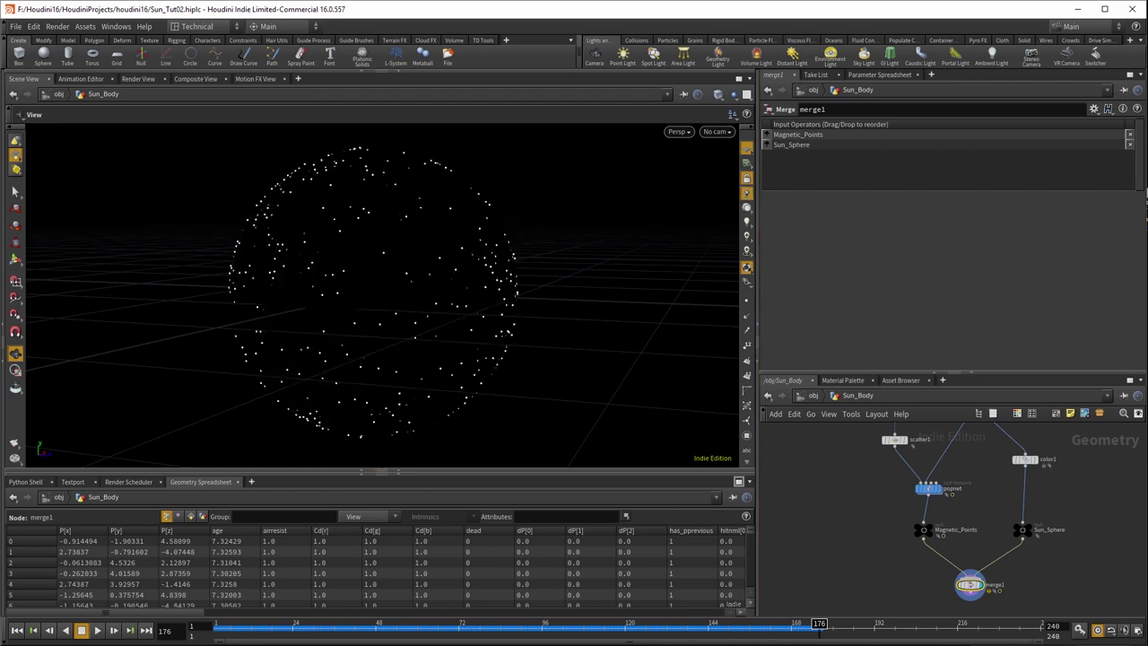
Play the animation from frame 1, then stop and rewind to frame 1.
click(17, 631)
click(98, 630)
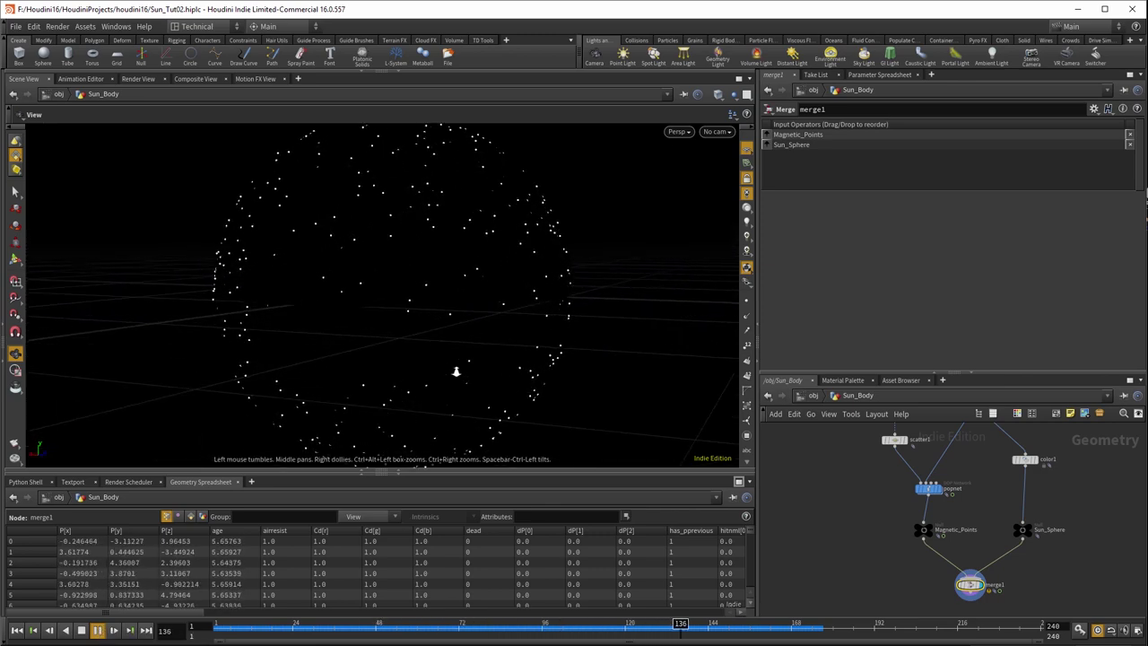
drag(454, 378, 297, 416)
click(82, 630)
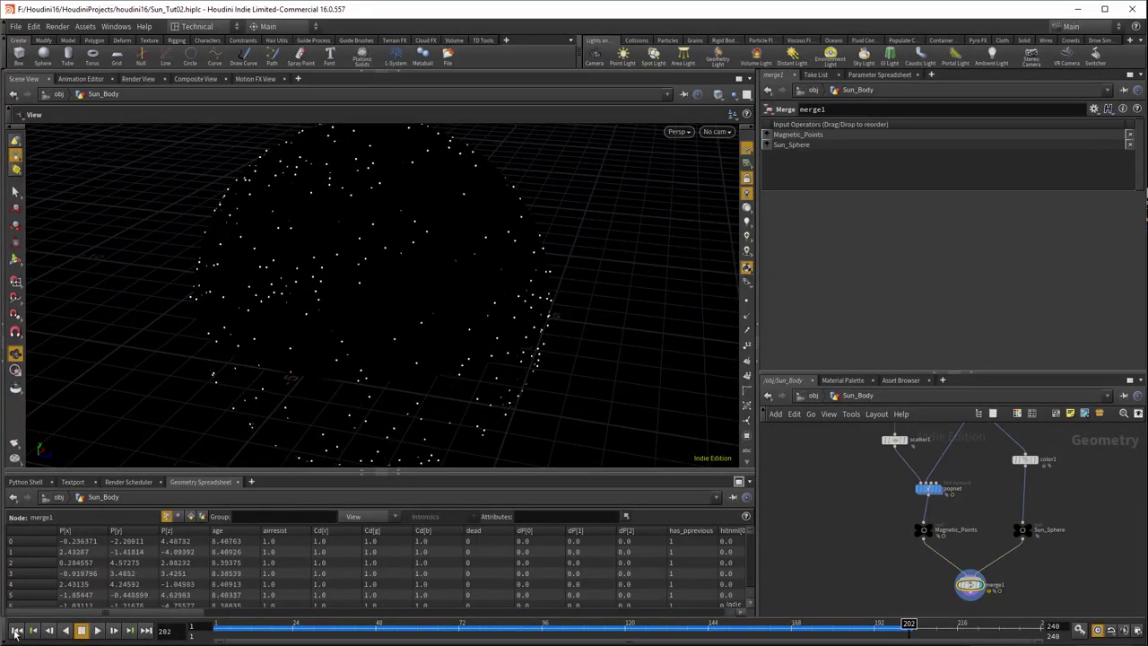
click(17, 630)
click(810, 396)
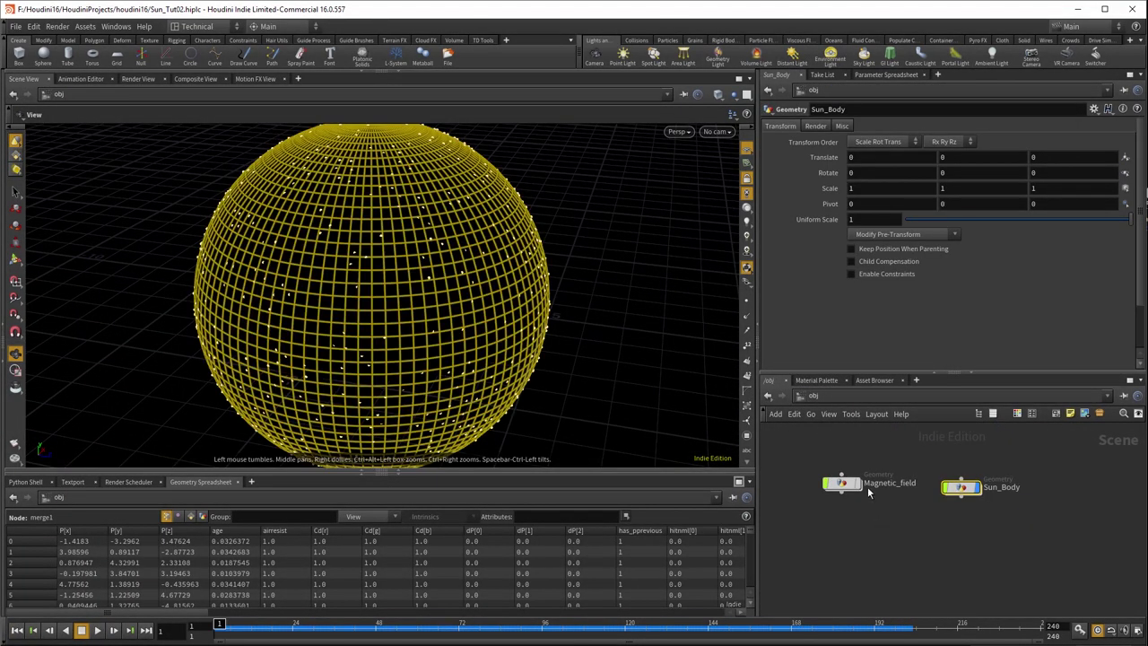
Inside Magnetic_field, add an Object Merge node.
double_click(840, 483)
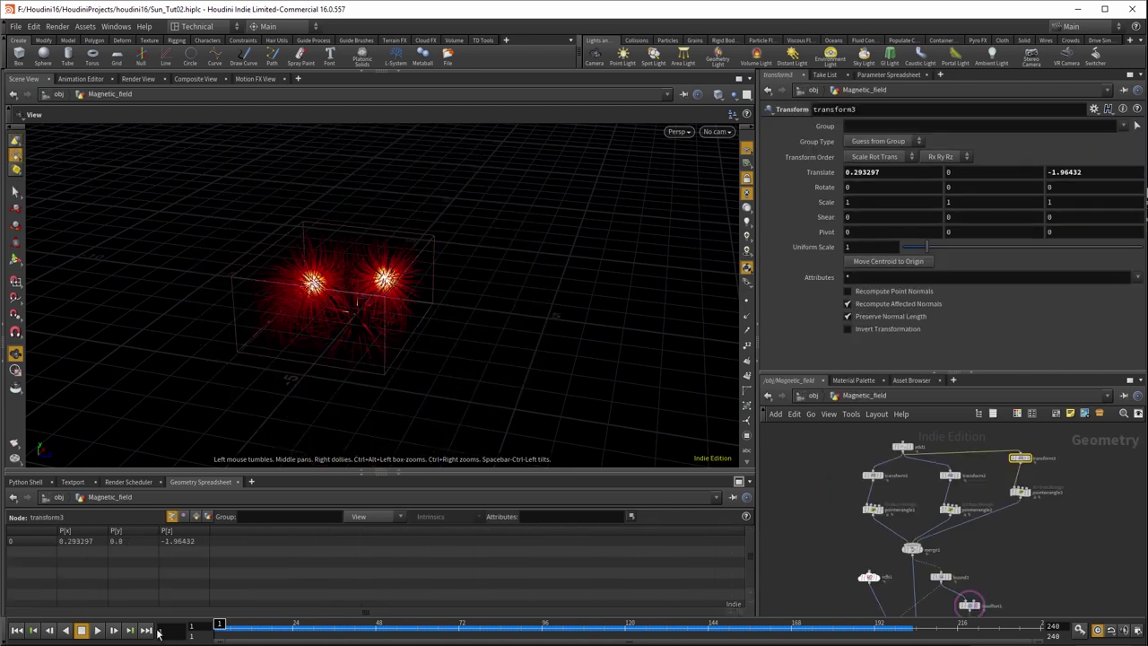
scroll(326, 397, up, 5)
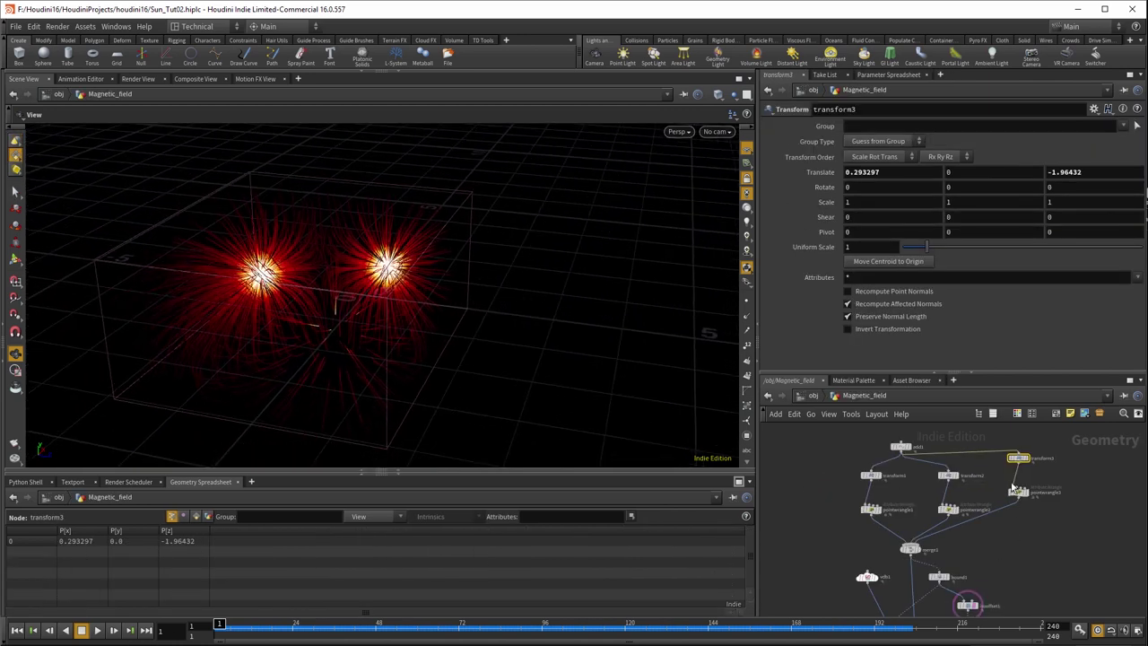
drag(1013, 373, 1015, 264)
scroll(986, 503, up, 3)
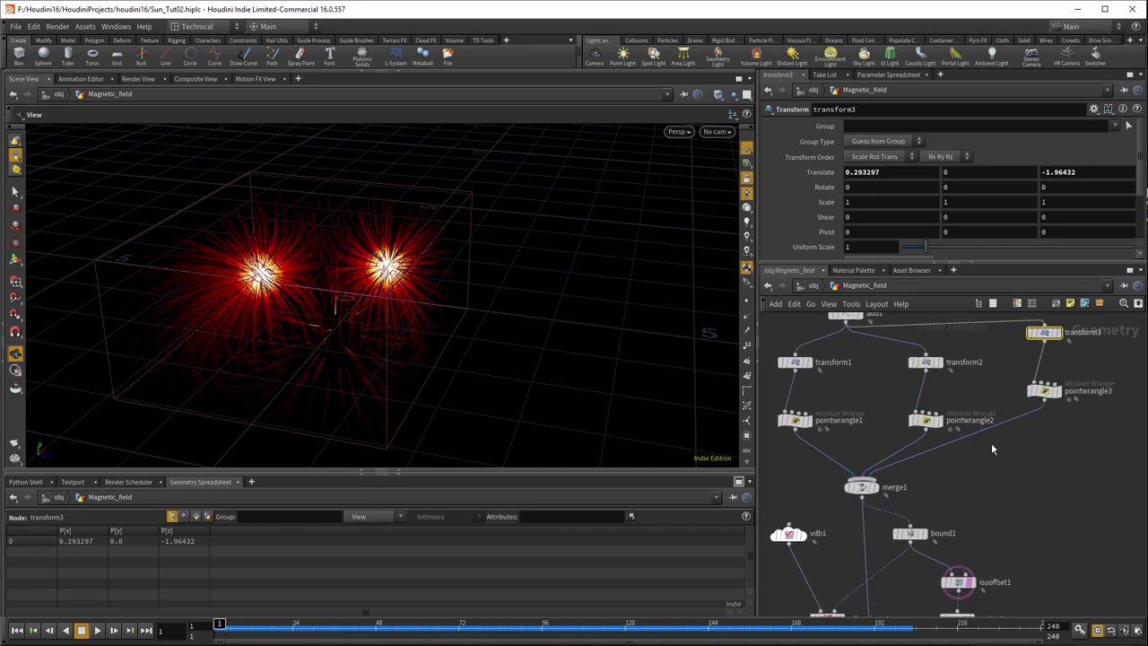
middle_drag(991, 442, 998, 504)
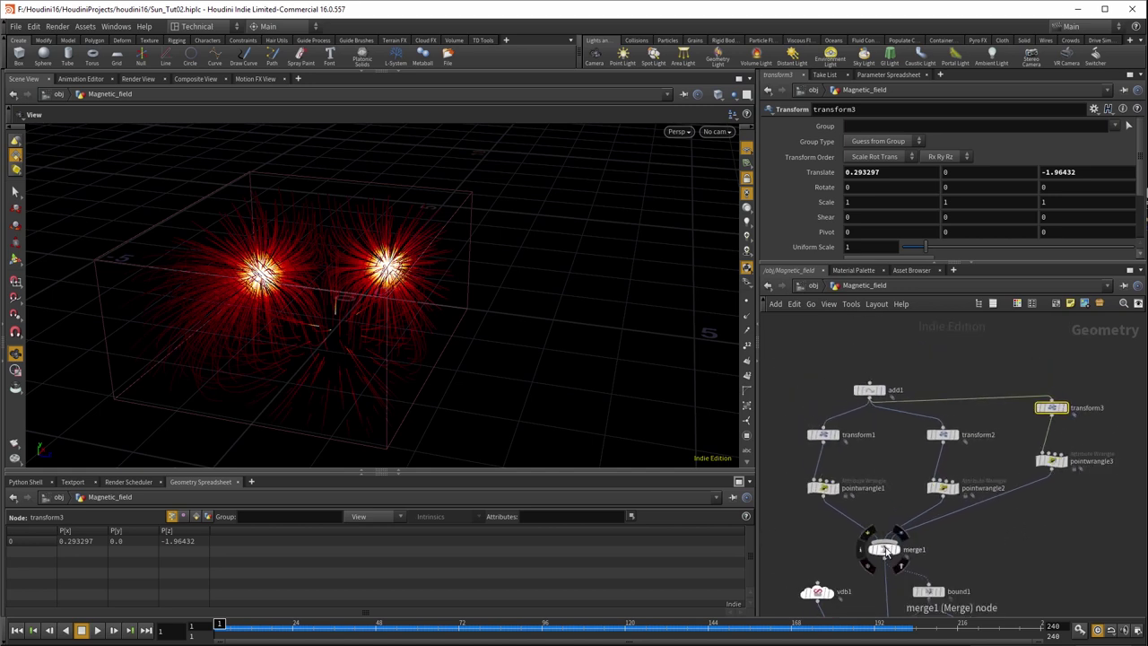
scroll(989, 537, down, 2)
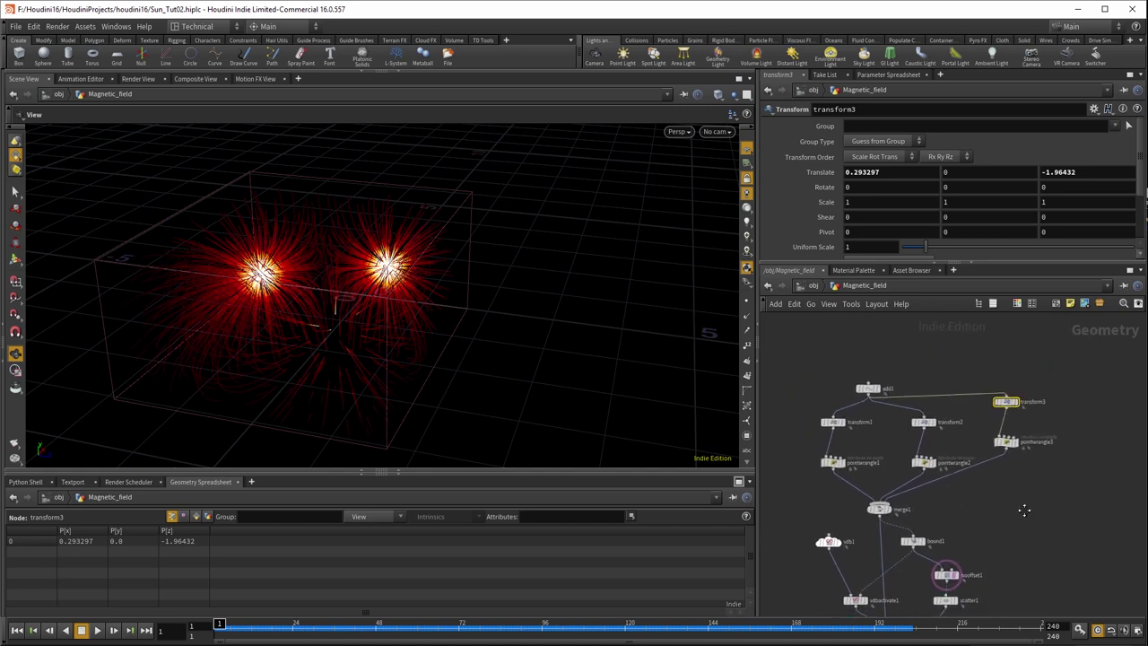
middle_drag(1020, 507, 942, 504)
key(Tab)
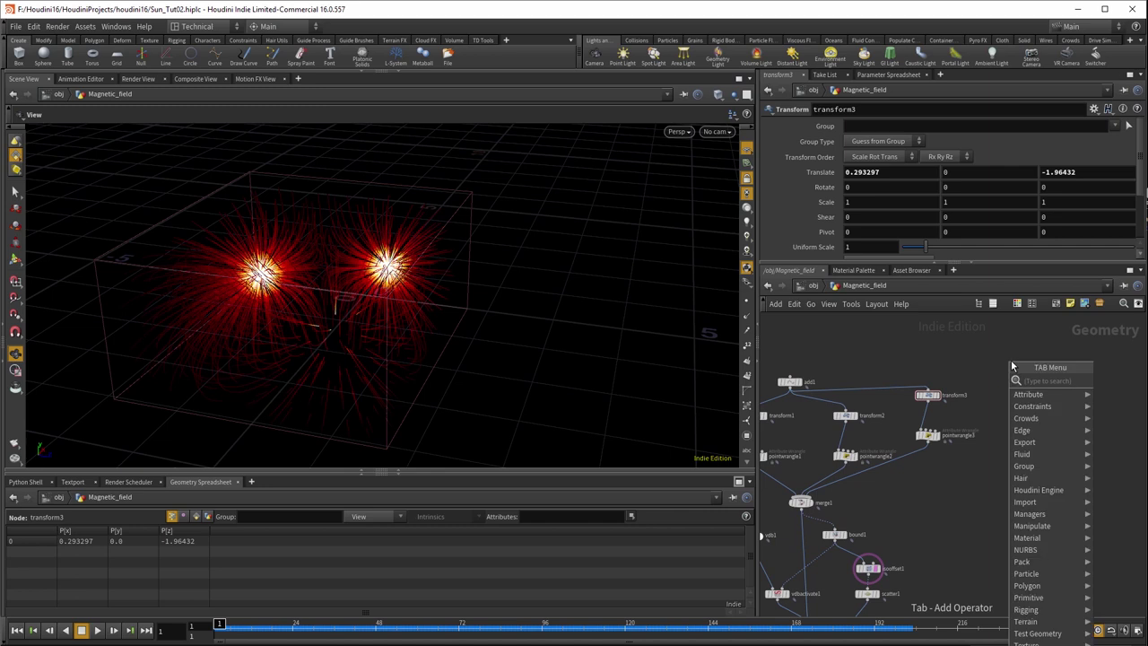
text(object)
key(Return)
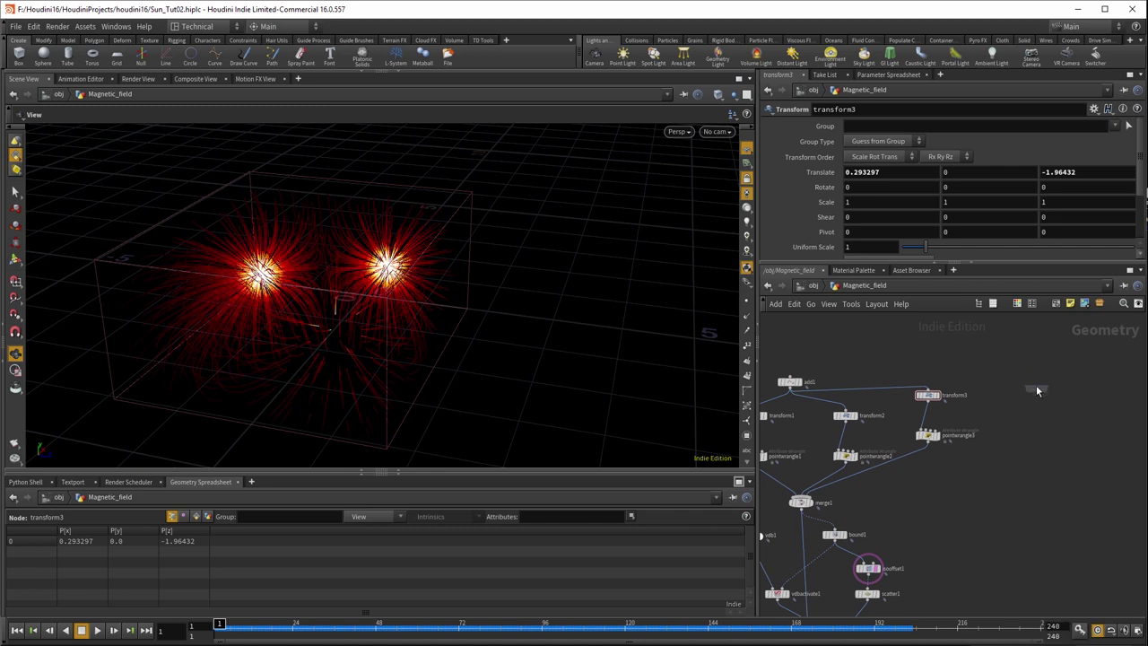
click(1036, 384)
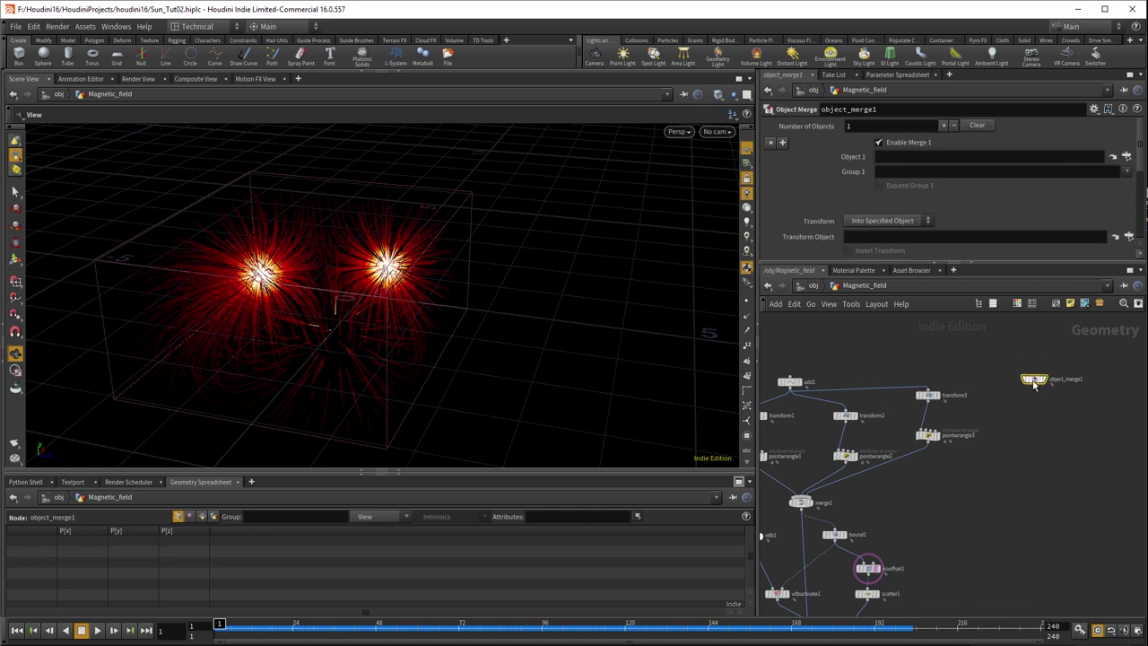
Point object_merge1 at /obj/Sun_Body/Magnetic_Points and display it.
click(1126, 157)
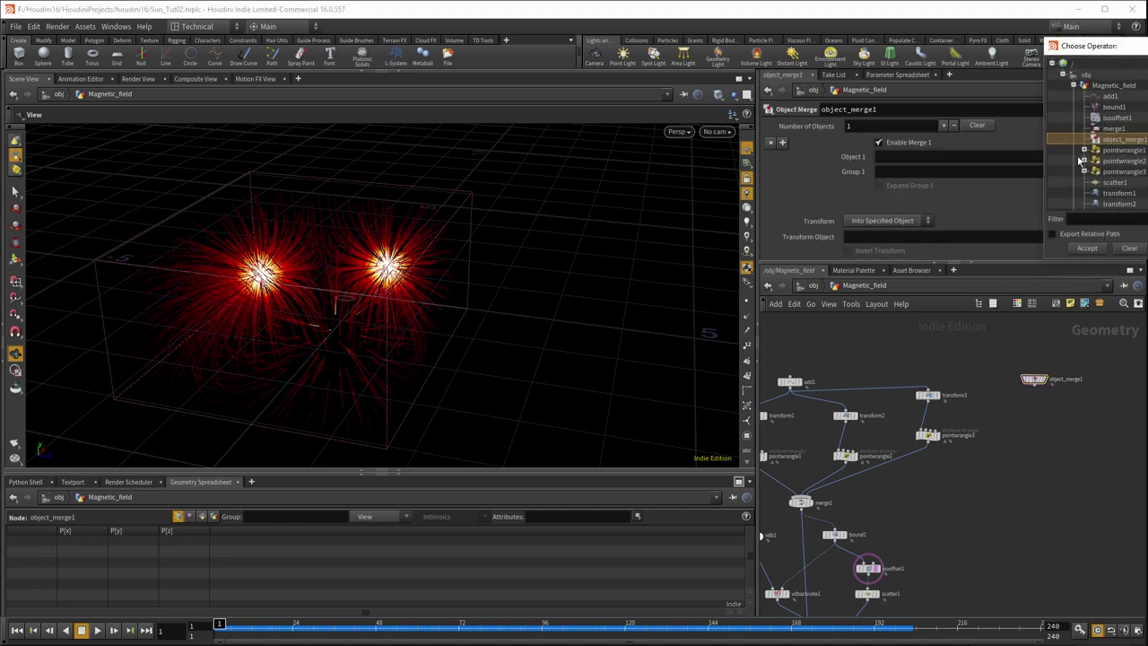
click(1073, 85)
click(1073, 96)
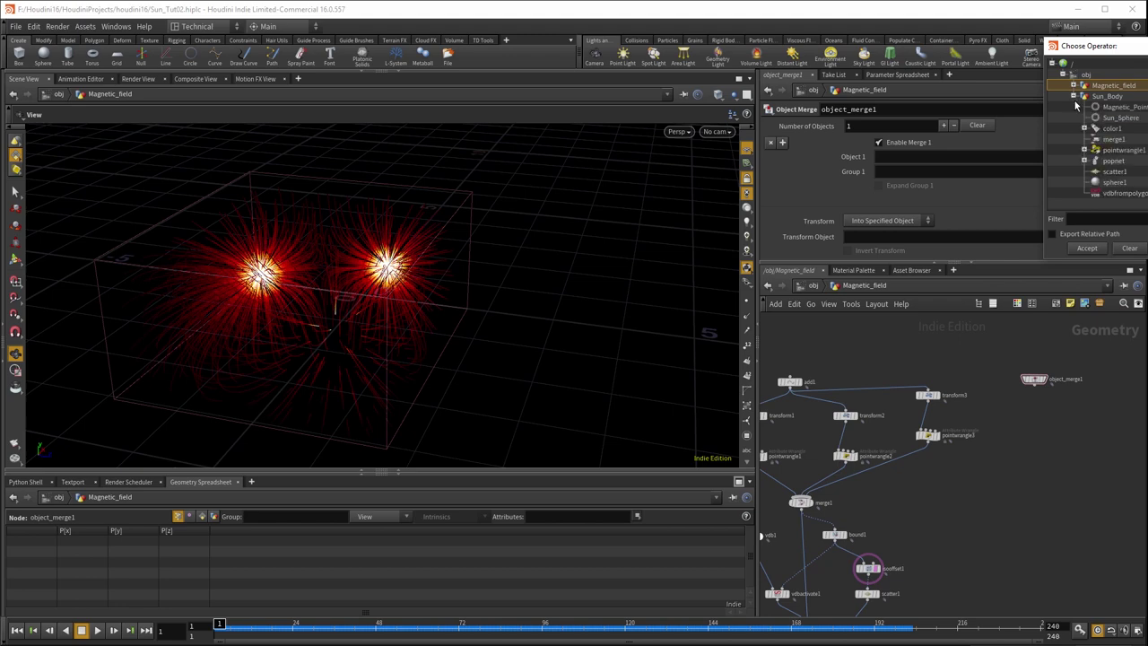
click(1111, 108)
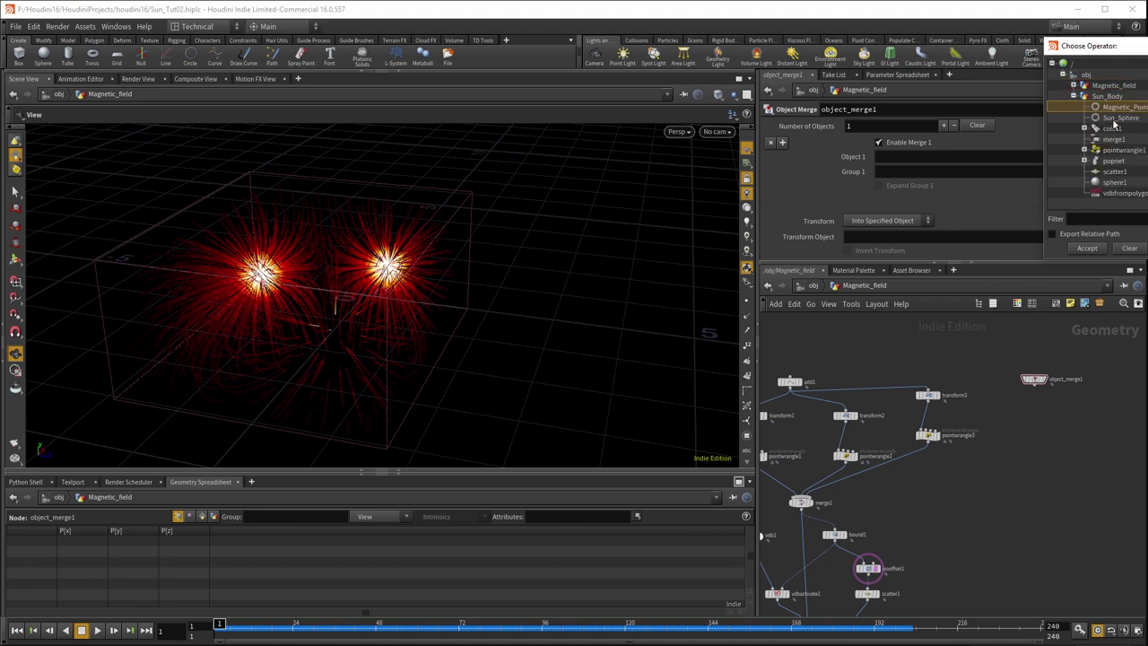
click(1085, 247)
click(1048, 380)
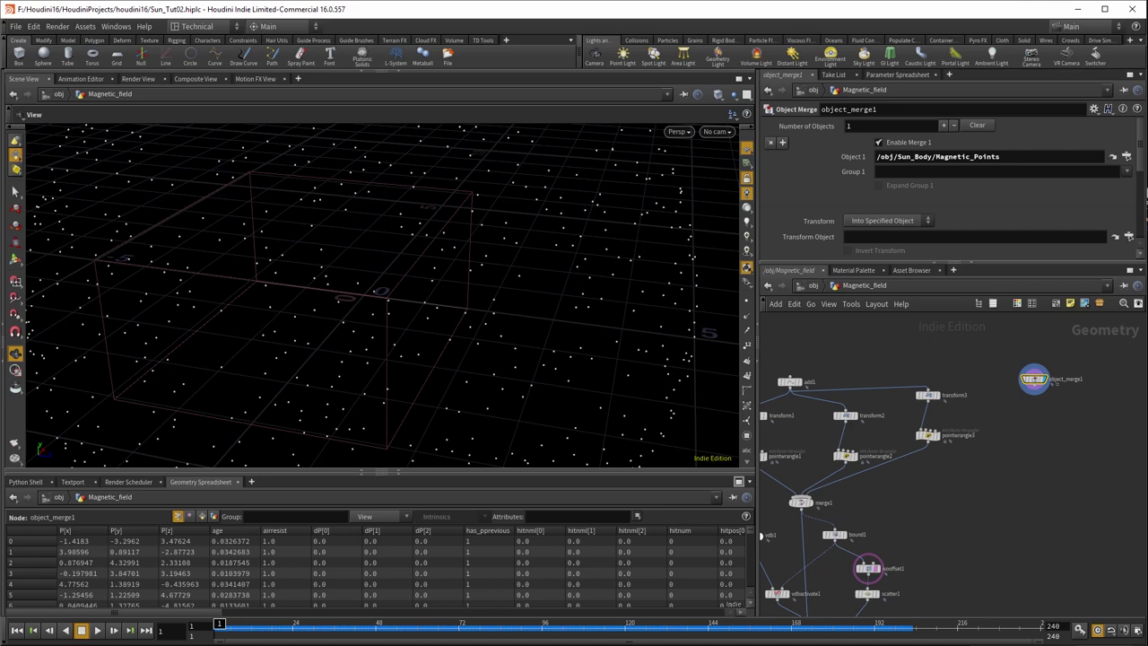
scroll(638, 344, down, 5)
drag(620, 349, 377, 270)
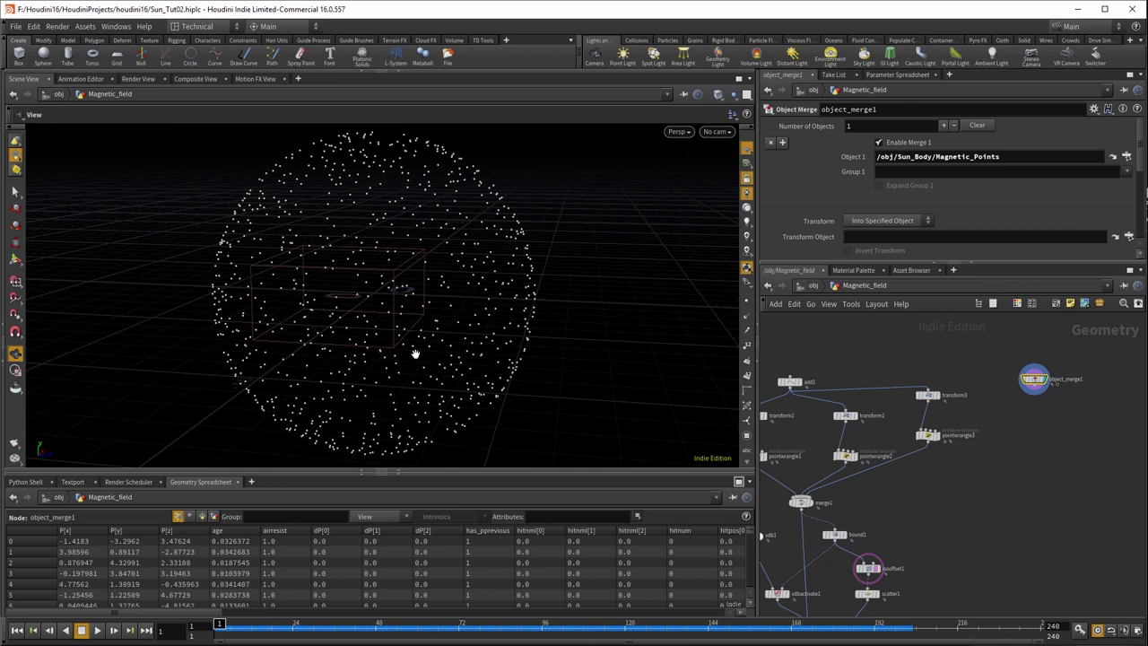
drag(479, 392, 430, 377)
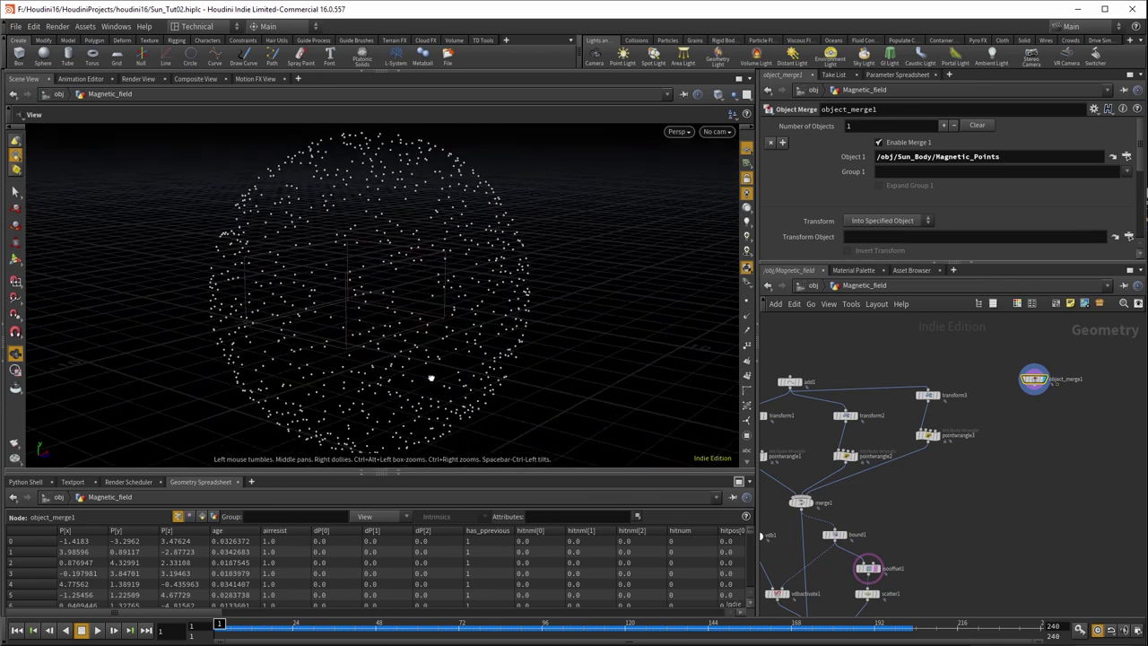
right_drag(430, 377, 505, 368)
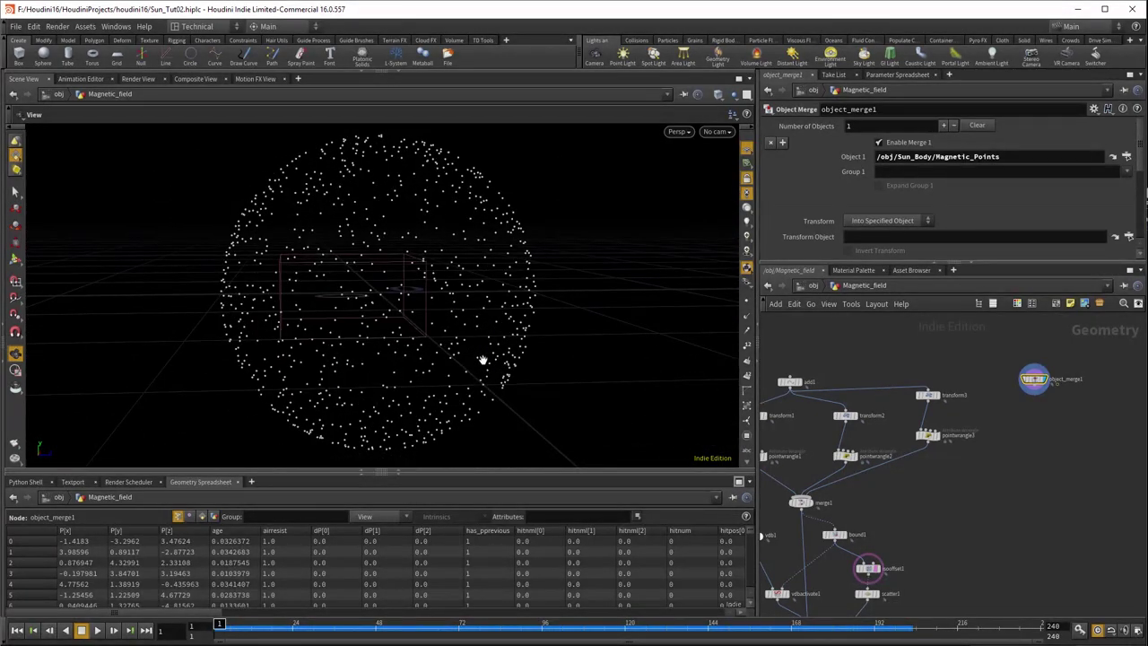
drag(482, 359, 429, 369)
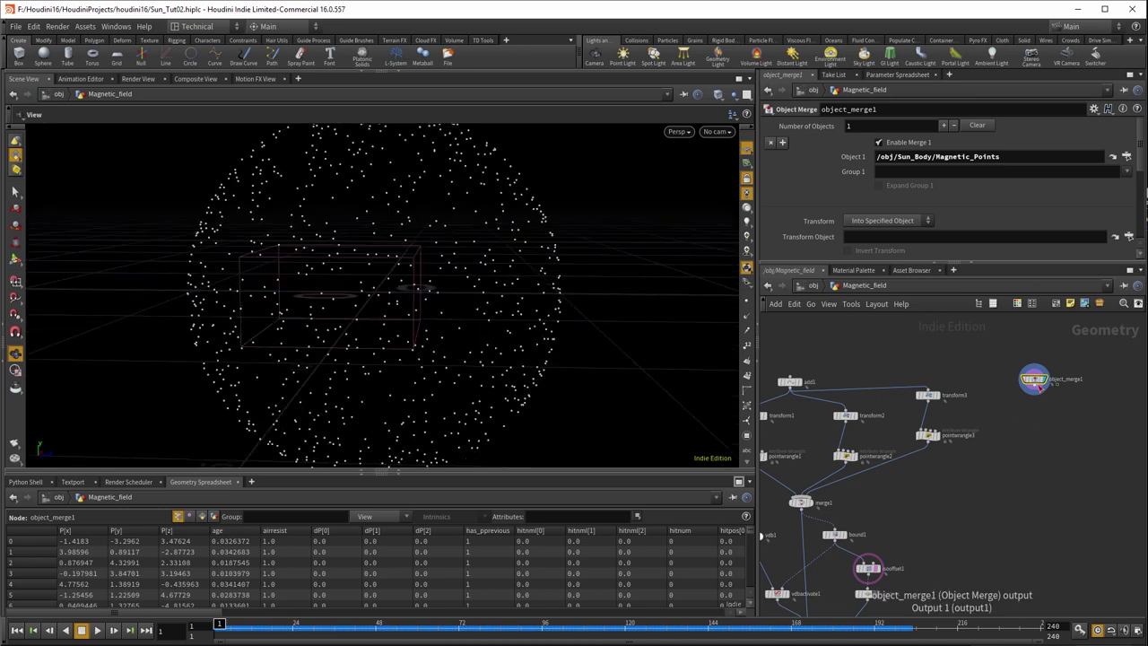
Add an Attribute Wrangle after object_merge1 and enlarge its parameter pane.
click(1035, 385)
key(Tab)
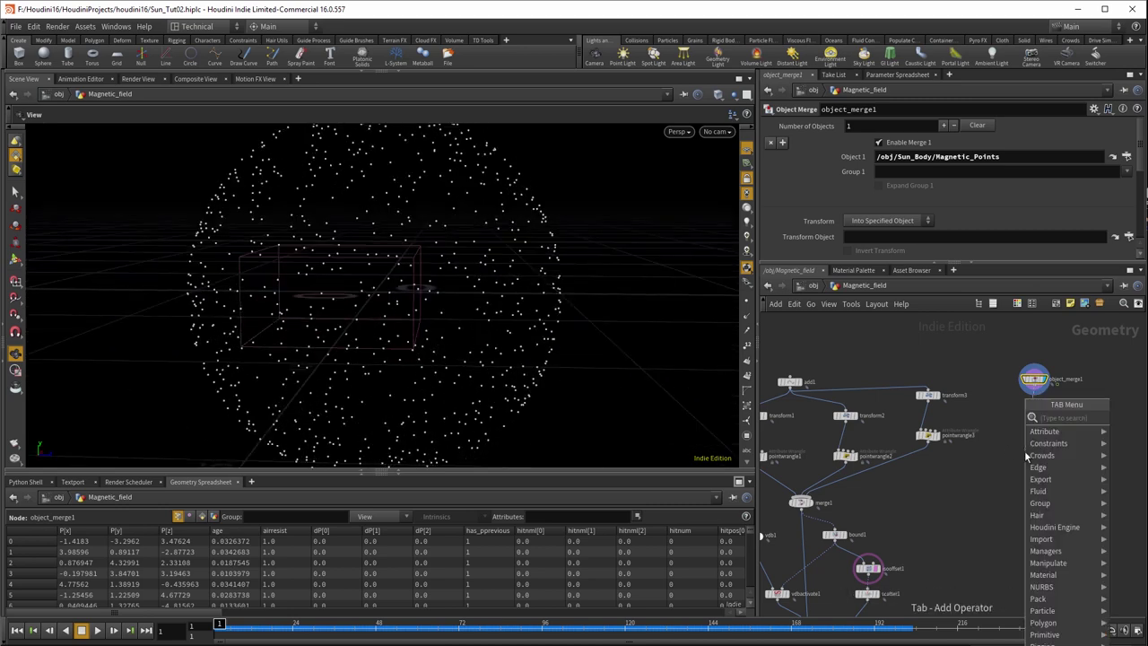
text(wra)
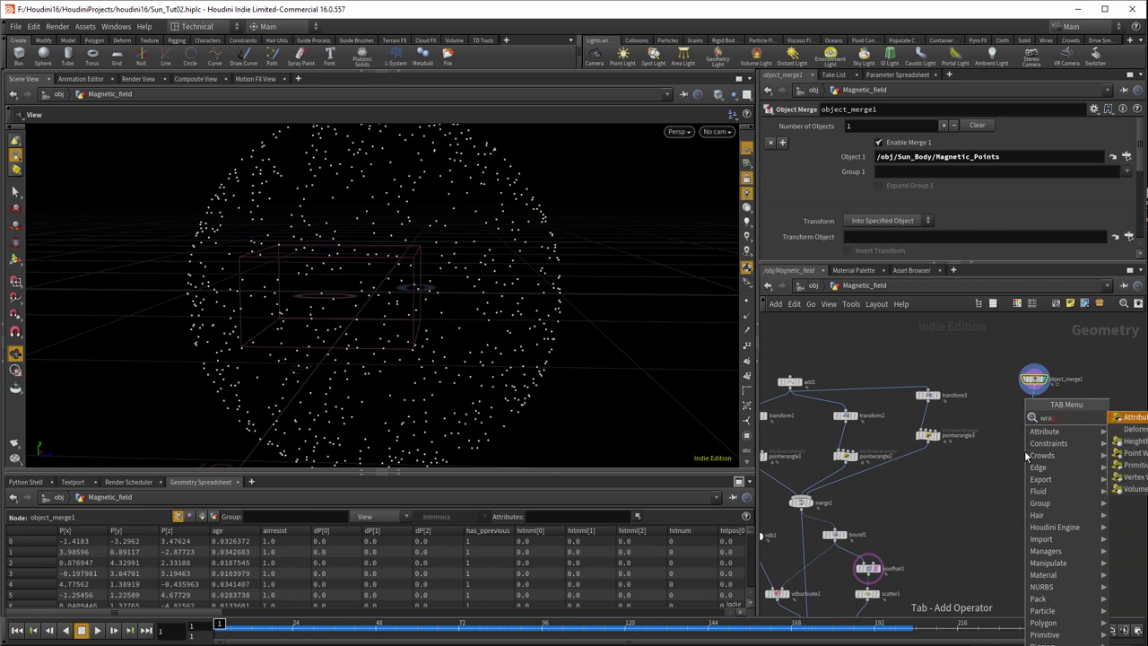
key(Return)
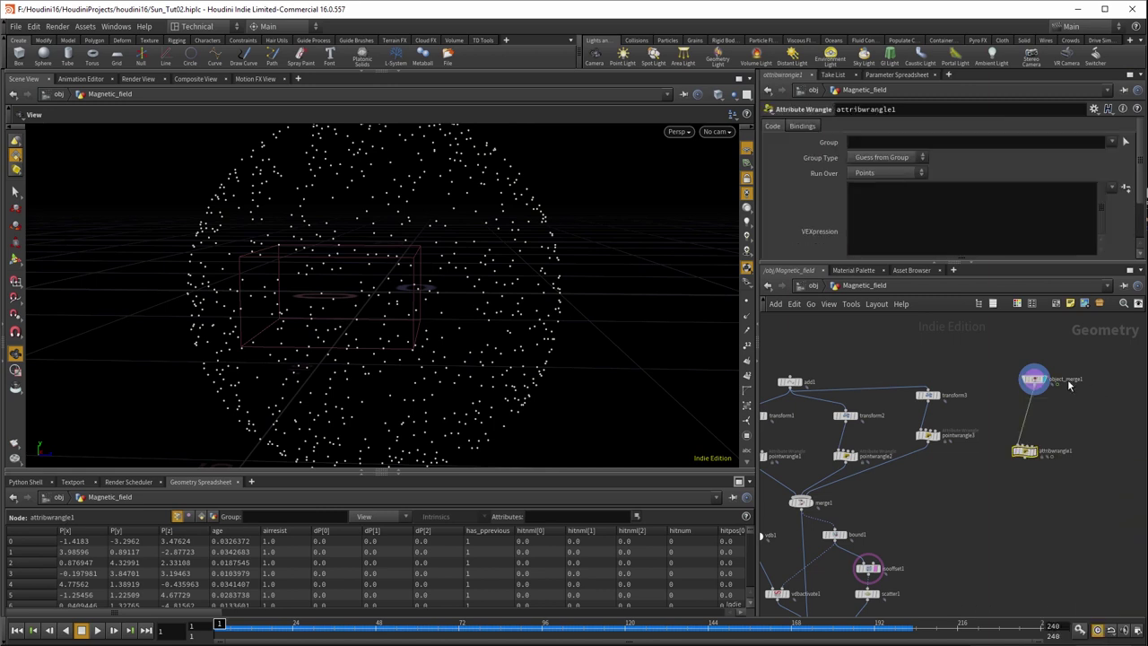
click(1027, 451)
drag(979, 262, 977, 375)
scroll(968, 541, up, 3)
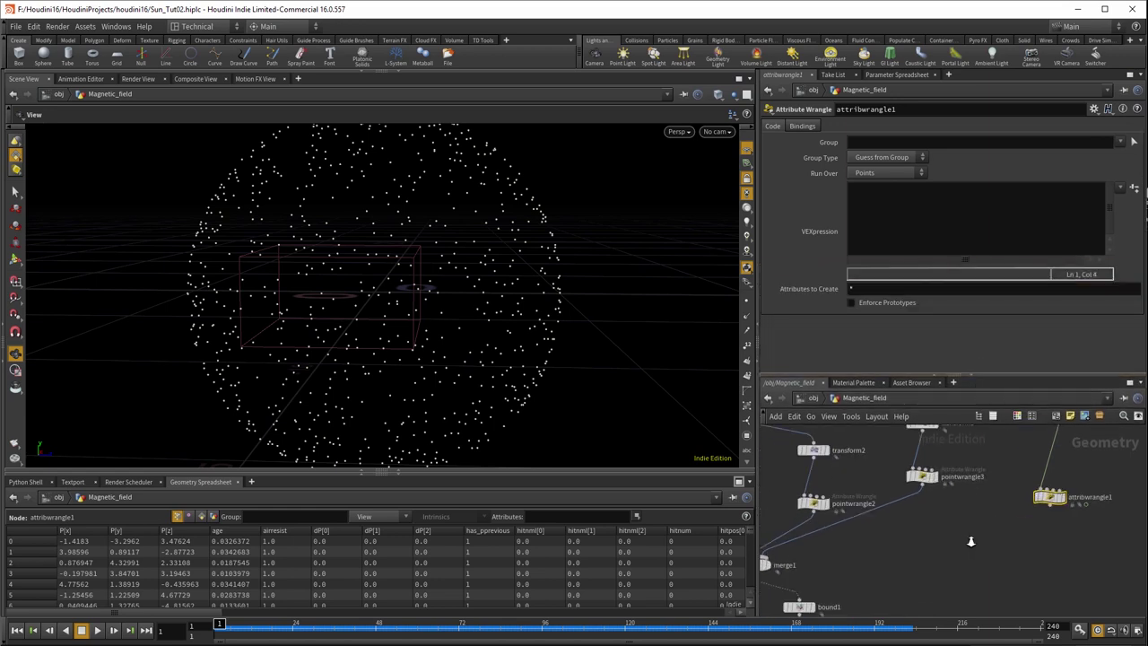
drag(1037, 519, 1039, 496)
click(899, 193)
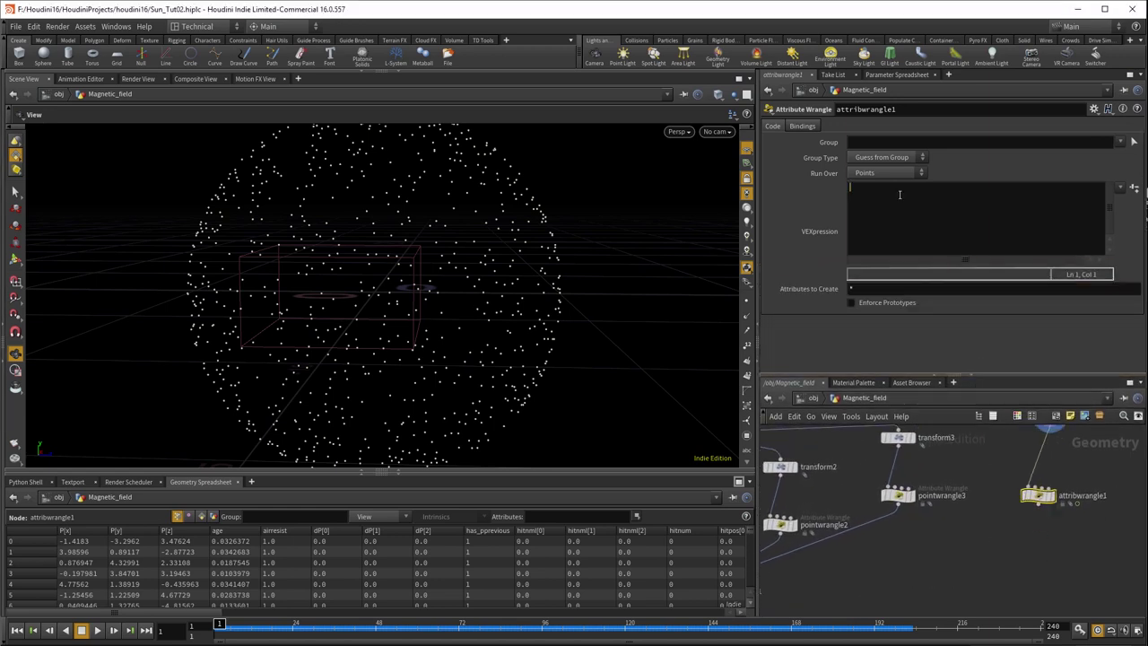
text(float suns)
text(pts = random)
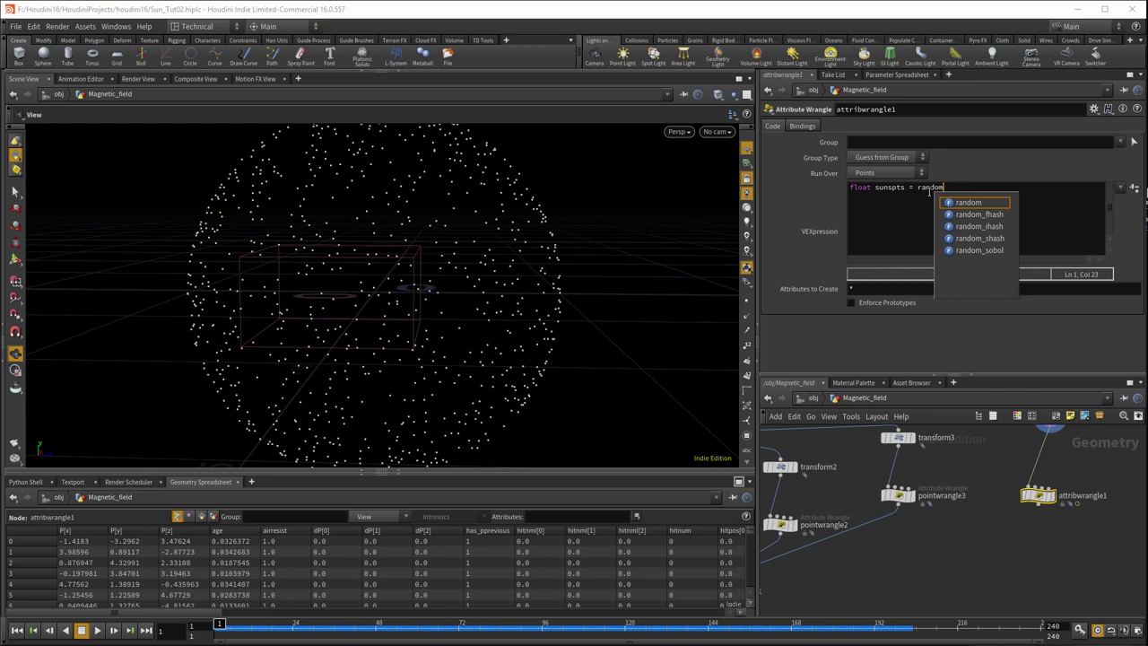
text(()
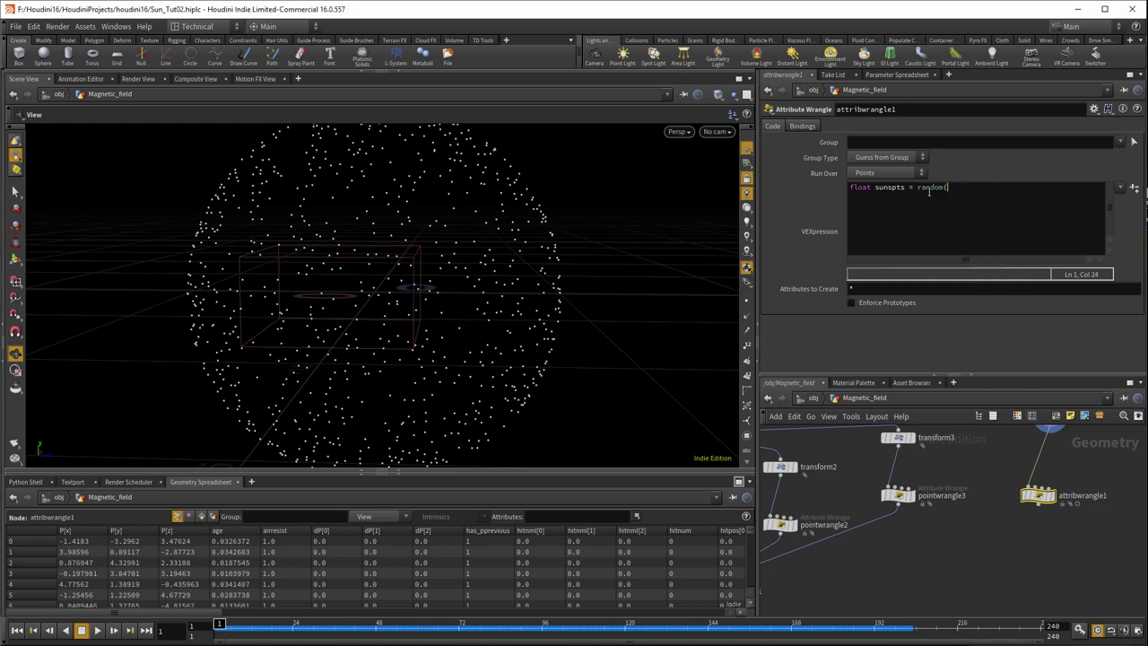
text(@ptnum)
text(*4.443432);)
key(Return)
key(Return)
Add an if/else that sets f@pole to 0.01 when sunspts > 0.5, otherwise -0.01.
text(if (sunspt)
text(s >0.5))
key(Return)
key(Return)
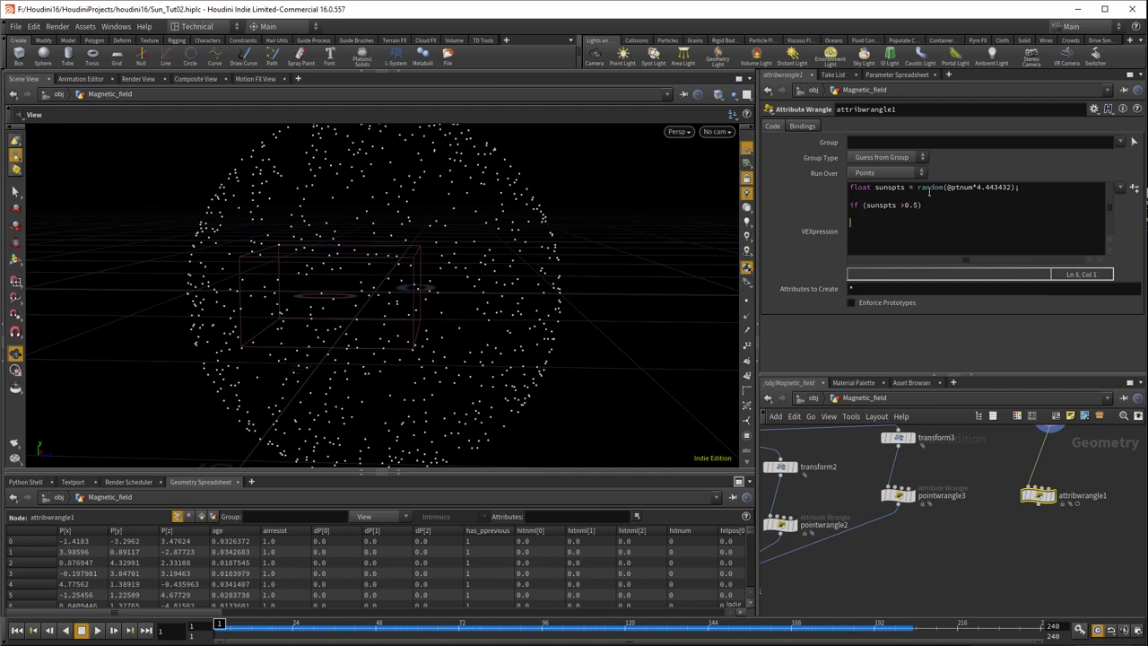
text(f)
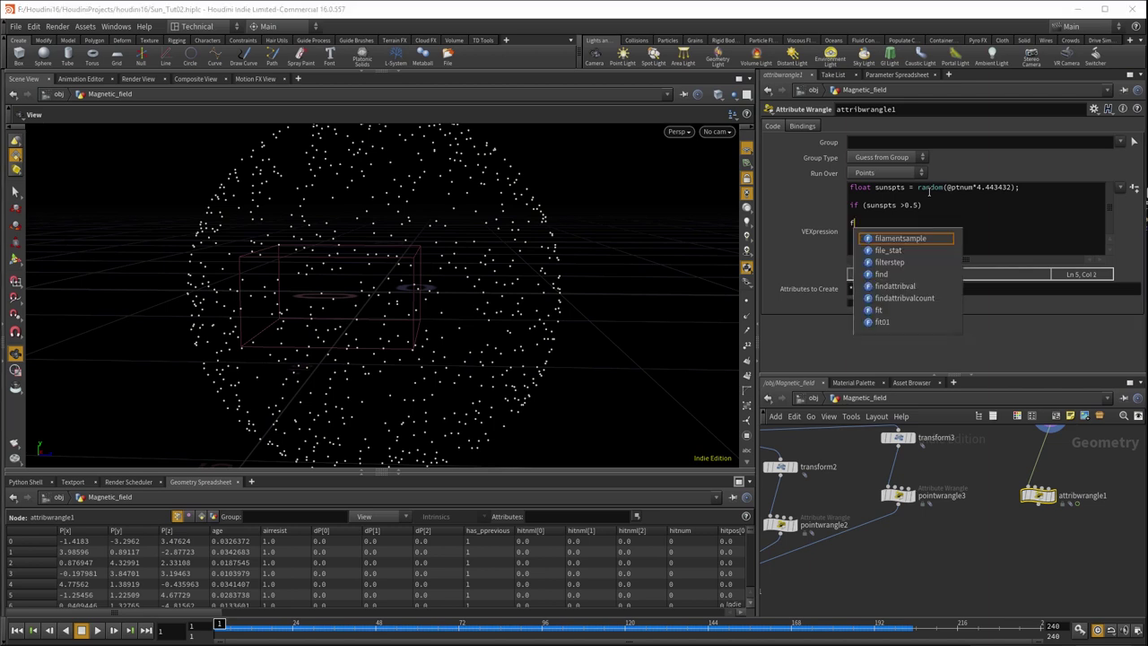
text(o)
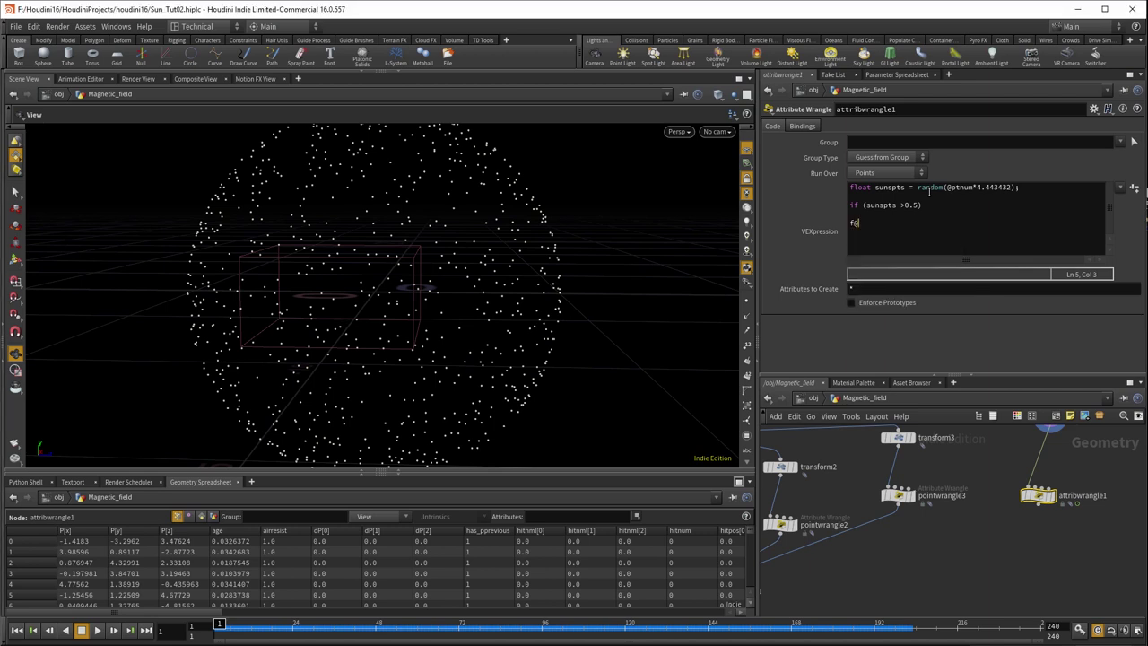
text(pole = 0.01;)
key(Return)
key(Return)
text(ele)
text(se)
key(Return)
key(Return)
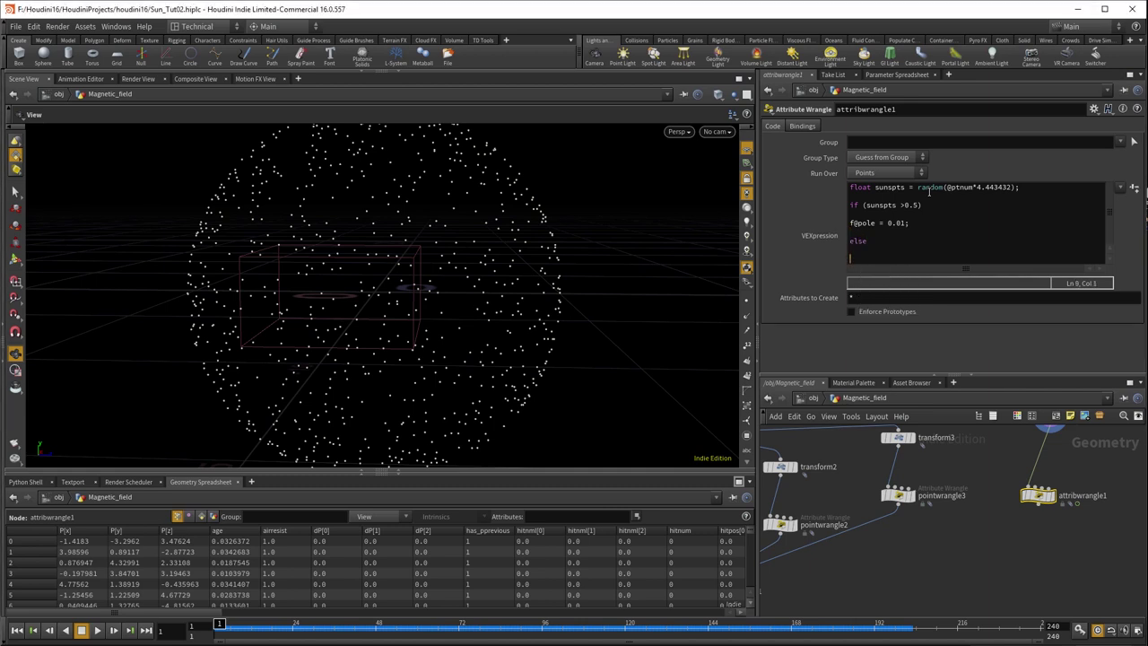
text(f@pole)
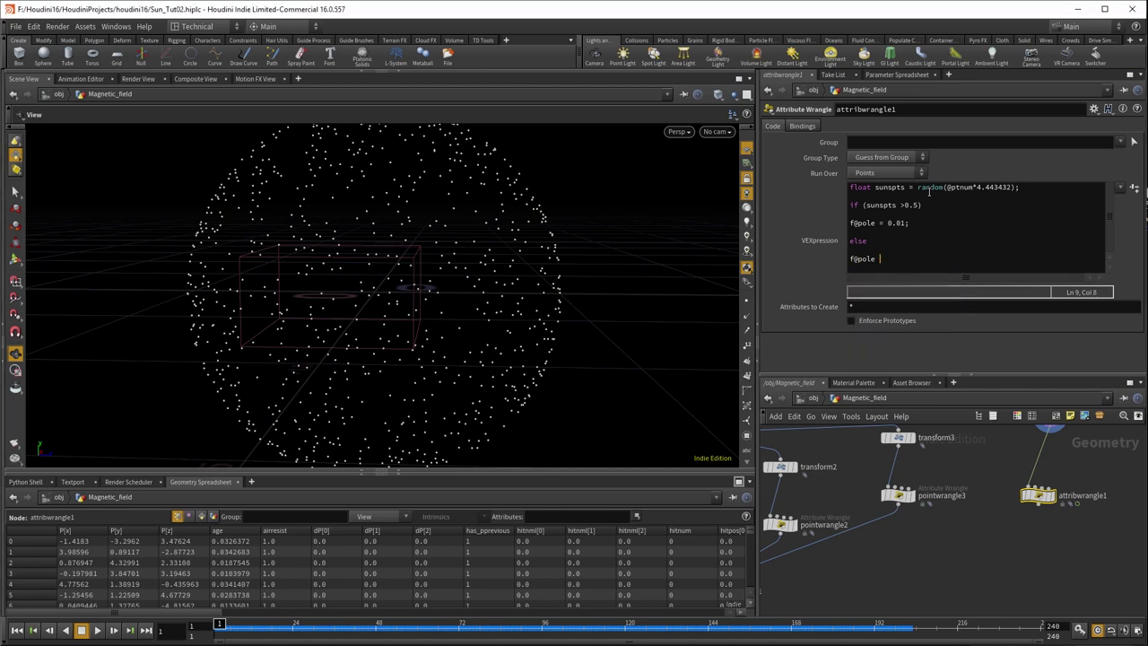
text( = -0.01;)
Colour the attribwrangle1 node red.
mouse_move(1037, 498)
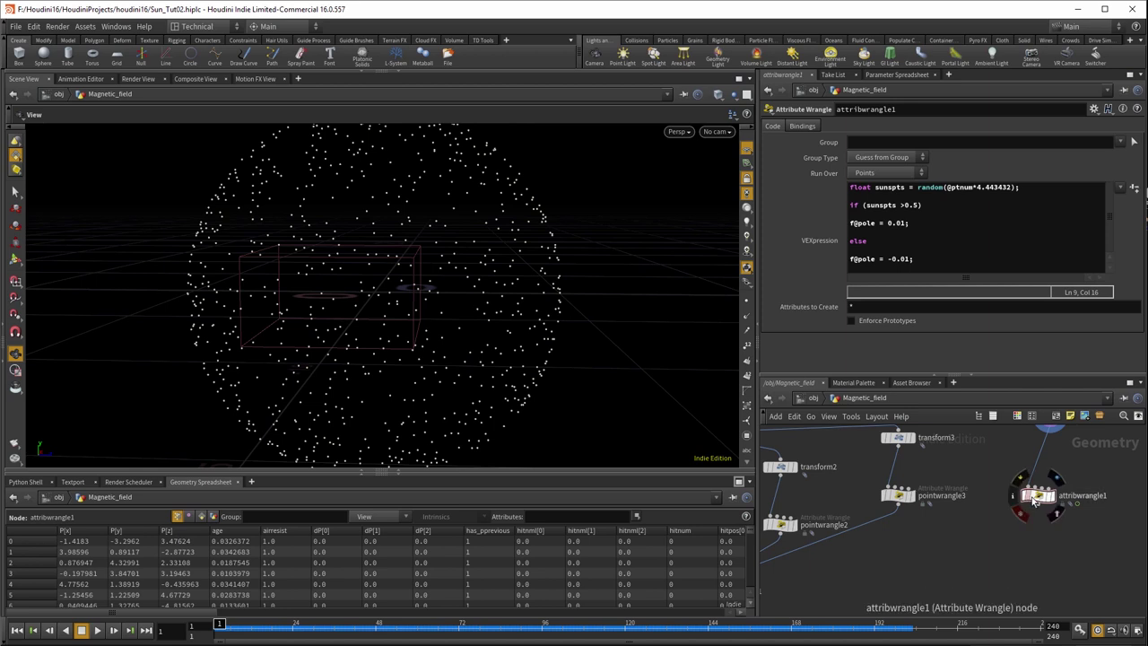
key(c)
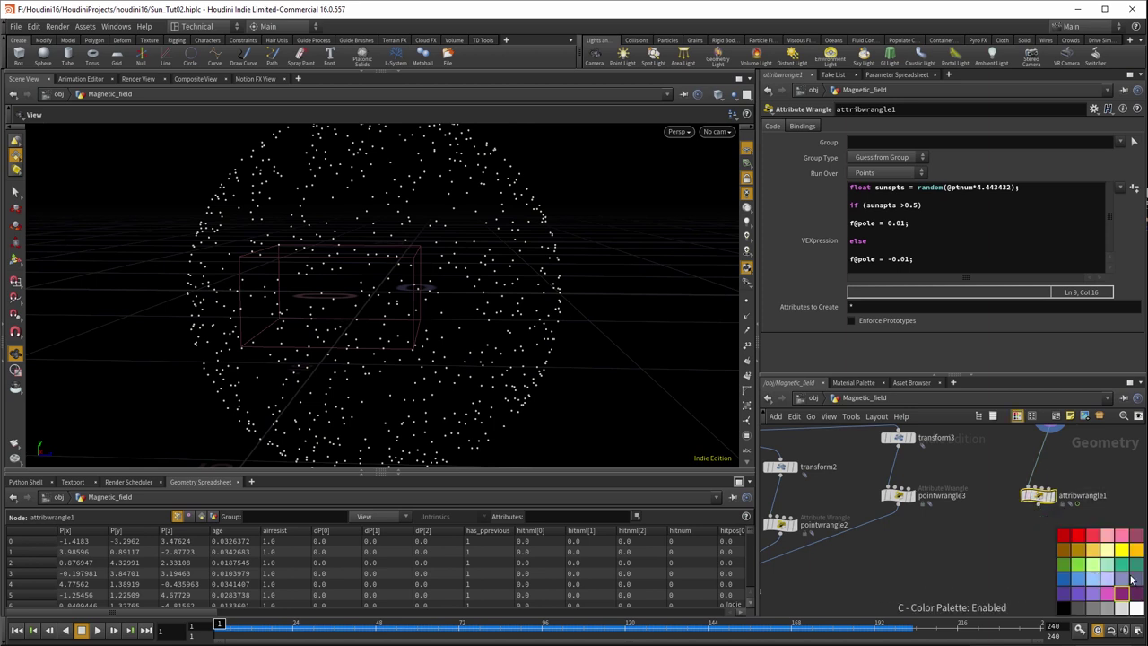
click(1077, 536)
Cut pointwrangle1 and pointwrangle2 from merge1 and wire attribwrangle1 into merge1 instead.
mouse_move(1036, 507)
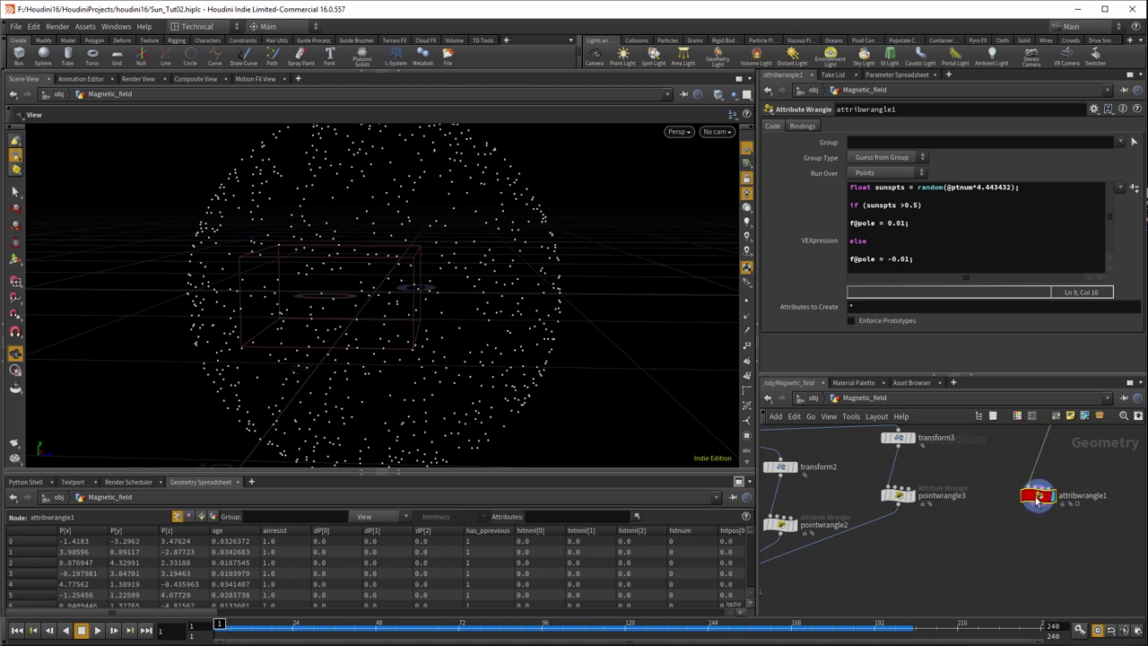
middle_drag(968, 543, 1019, 523)
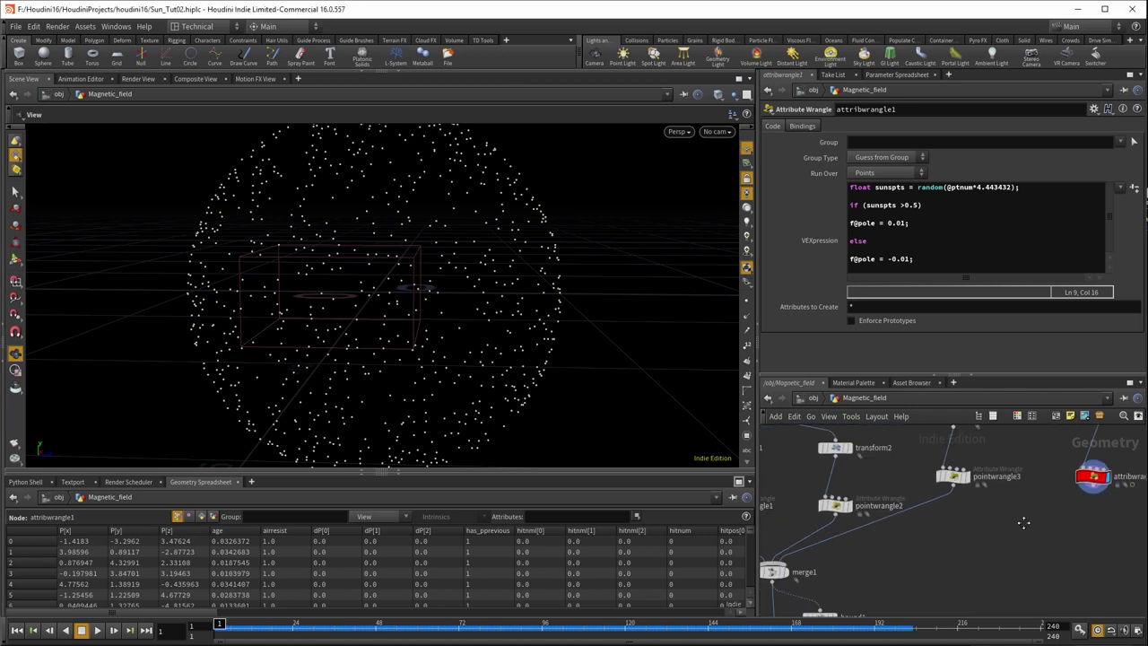
middle_drag(923, 567, 981, 548)
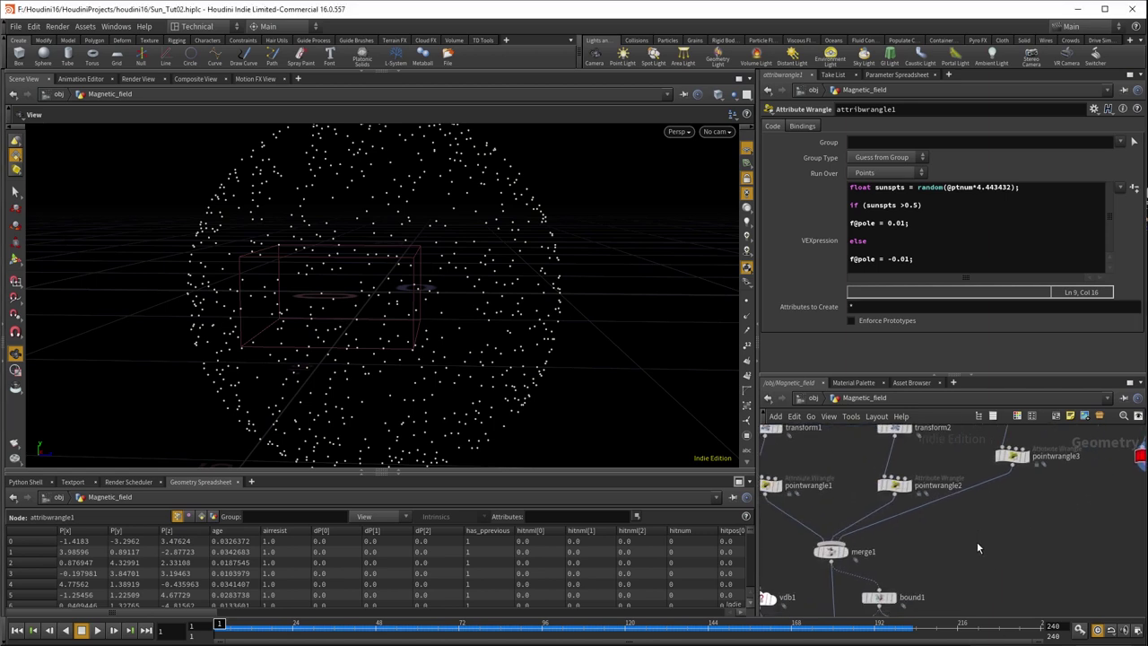
drag(771, 524, 871, 529)
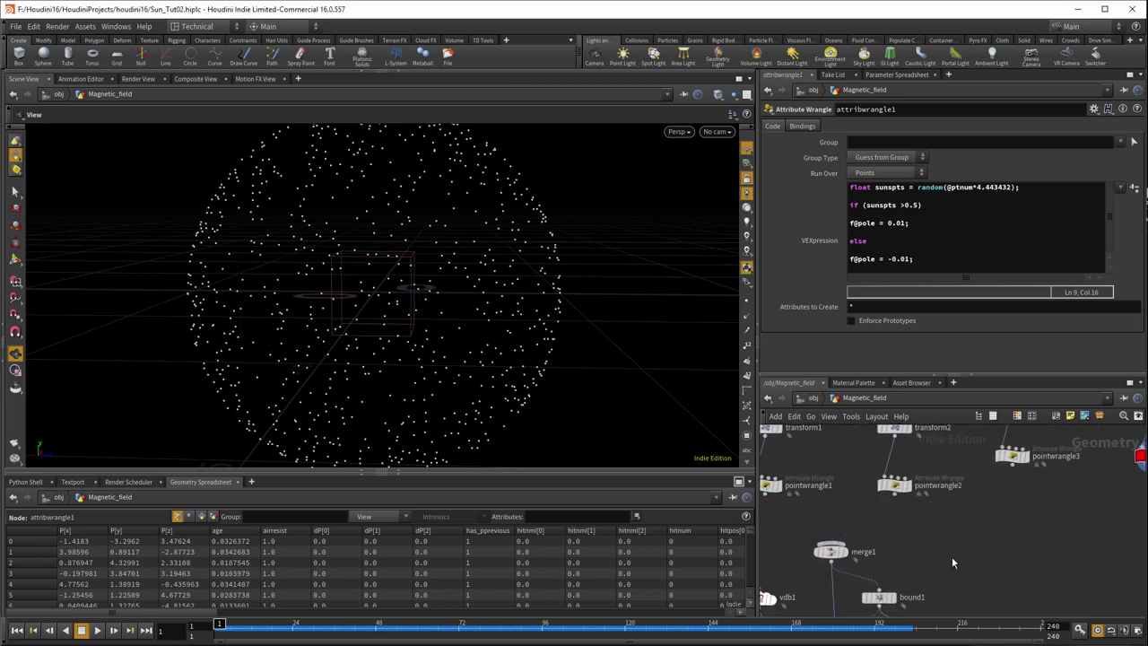
mouse_move(917, 564)
middle_down()
mouse_move(868, 560)
mouse_move(835, 576)
middle_up()
drag(1069, 482, 927, 536)
middle_drag(926, 536, 1070, 381)
click(879, 532)
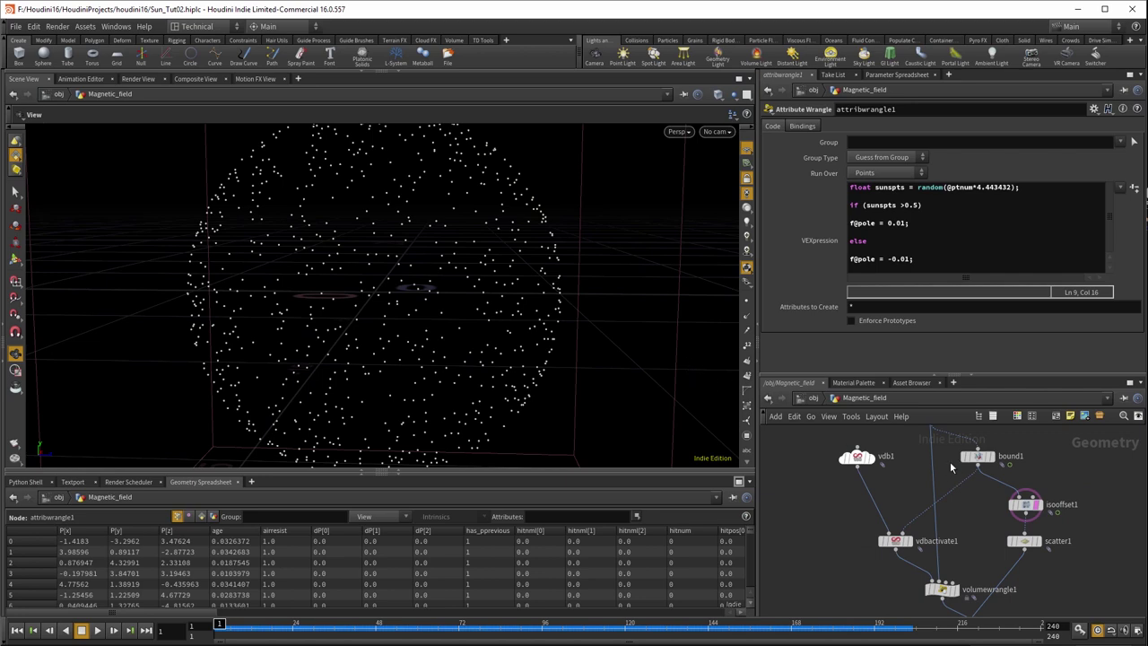
Orbit around the point sphere to inspect it, then select isooffset1.
middle_drag(997, 530, 955, 546)
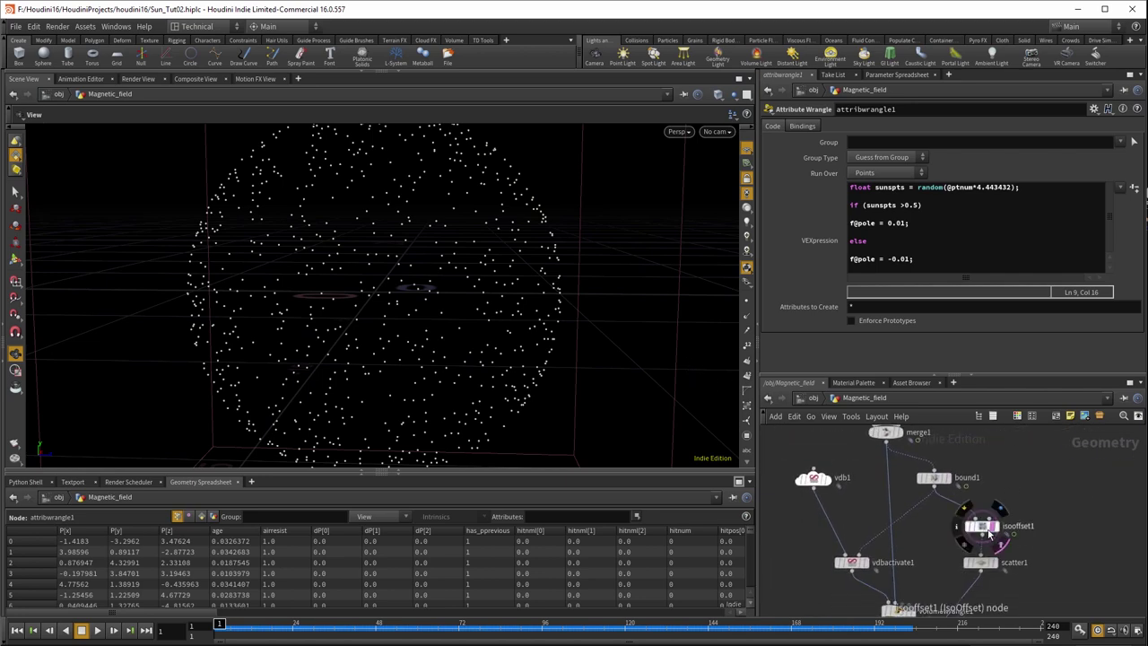
scroll(482, 374, down, 8)
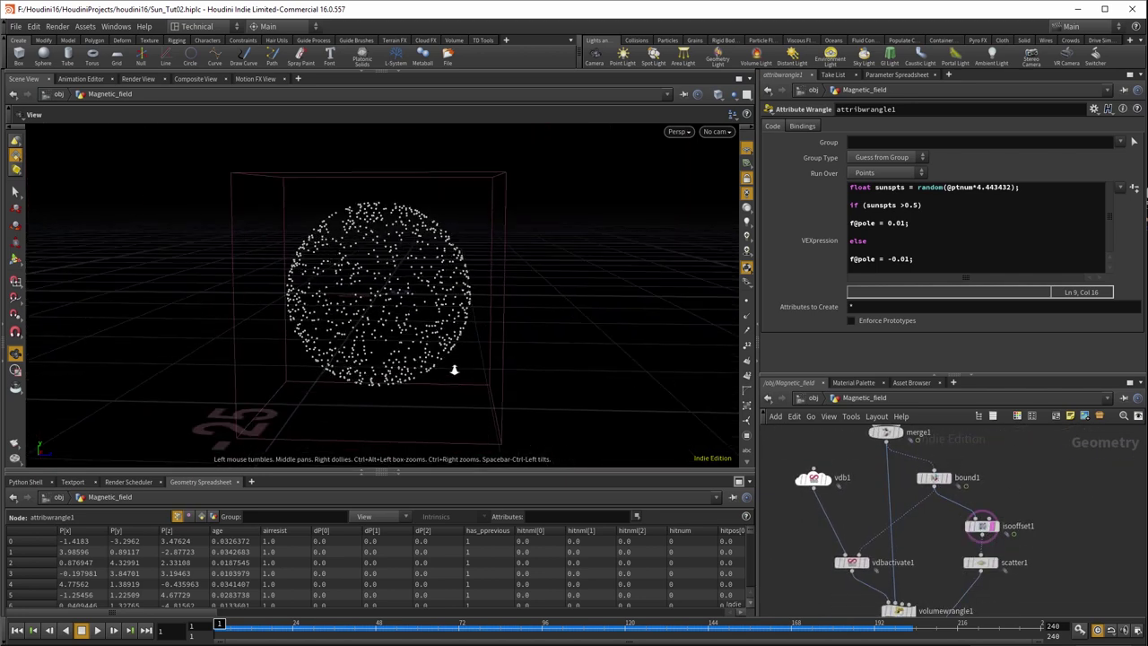
drag(421, 392, 451, 367)
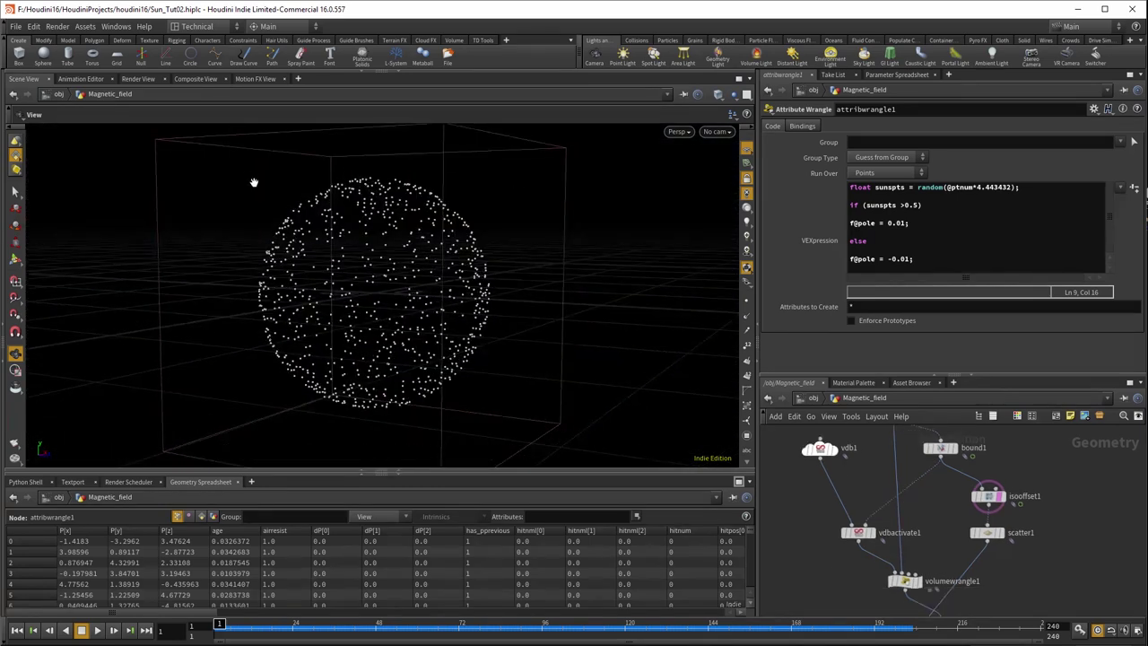
drag(535, 392, 591, 415)
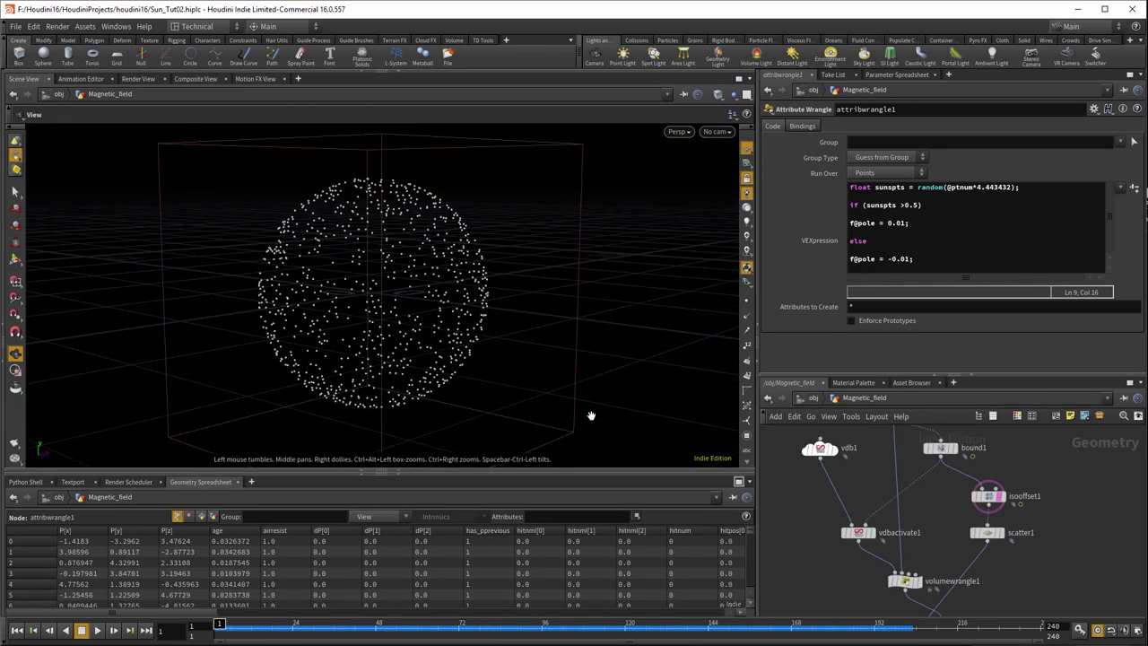
click(986, 504)
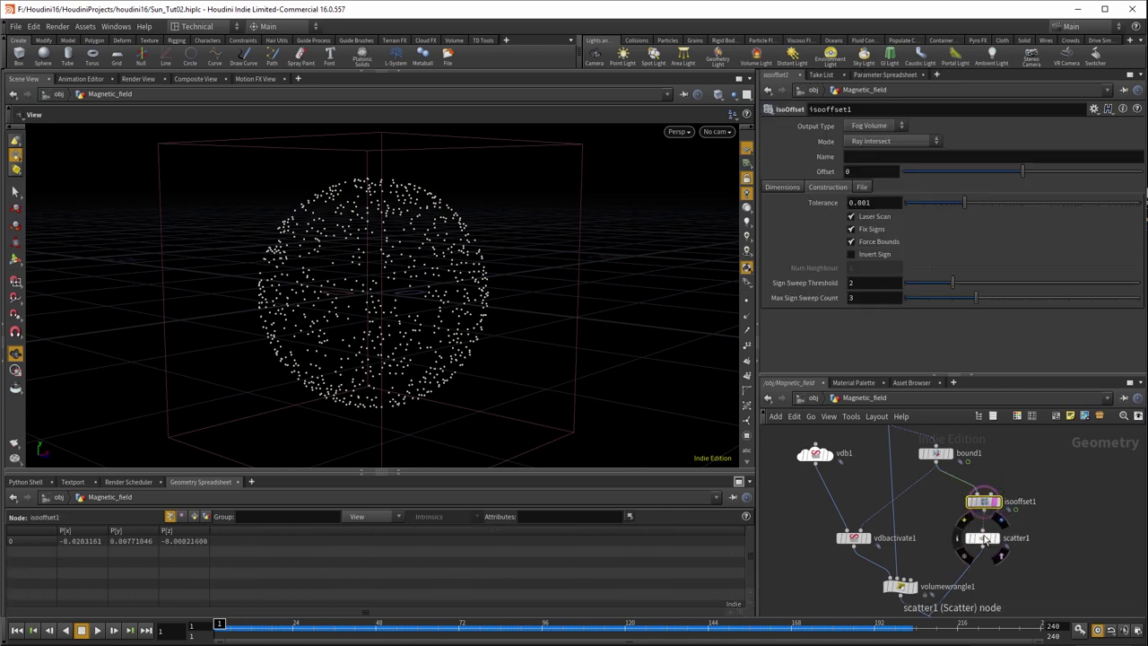
Display volumewrangle1's output and colour the node red.
click(981, 538)
middle_drag(941, 575, 950, 503)
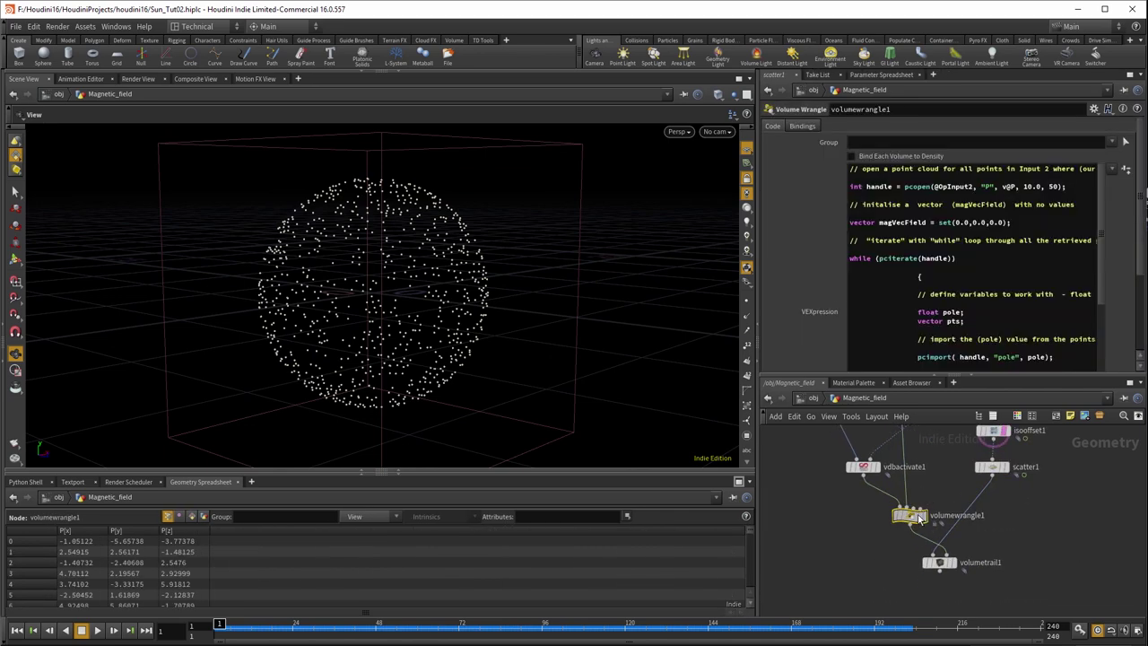
click(924, 518)
click(919, 519)
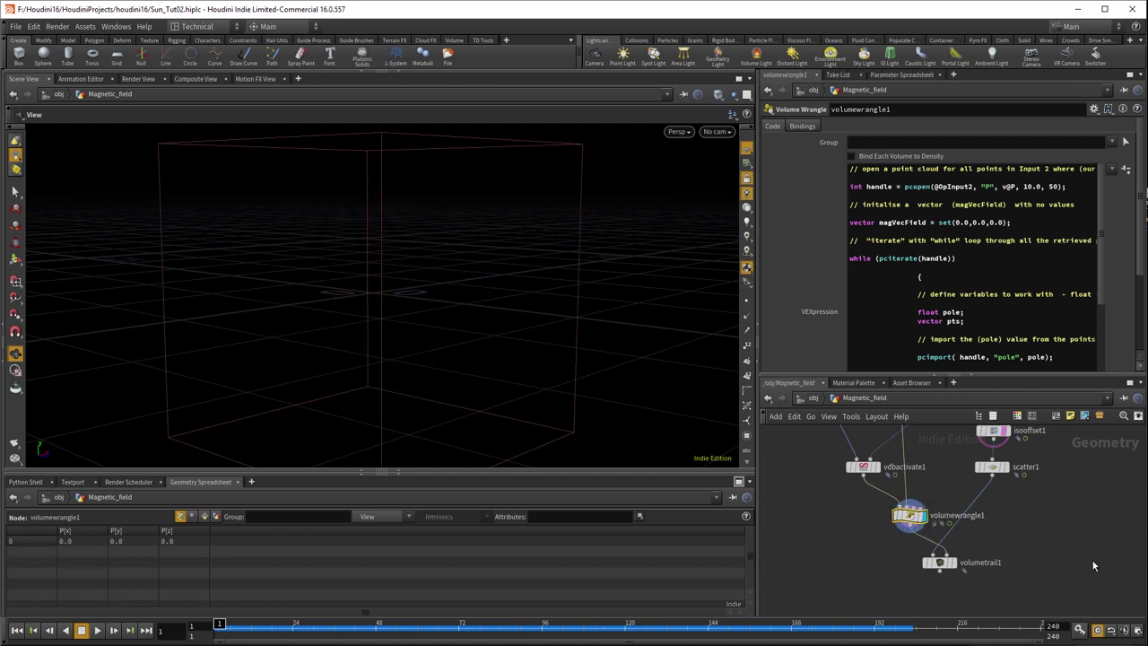
key(c)
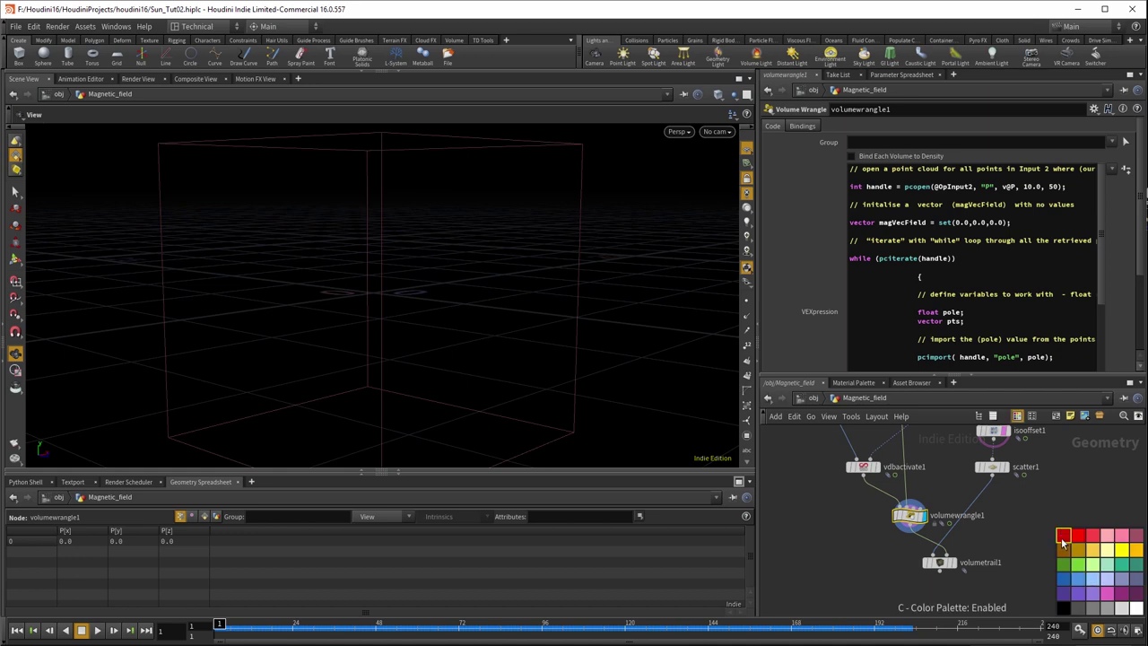
click(1062, 536)
key(c)
key(c)
key(c)
scroll(1004, 531, up, 1)
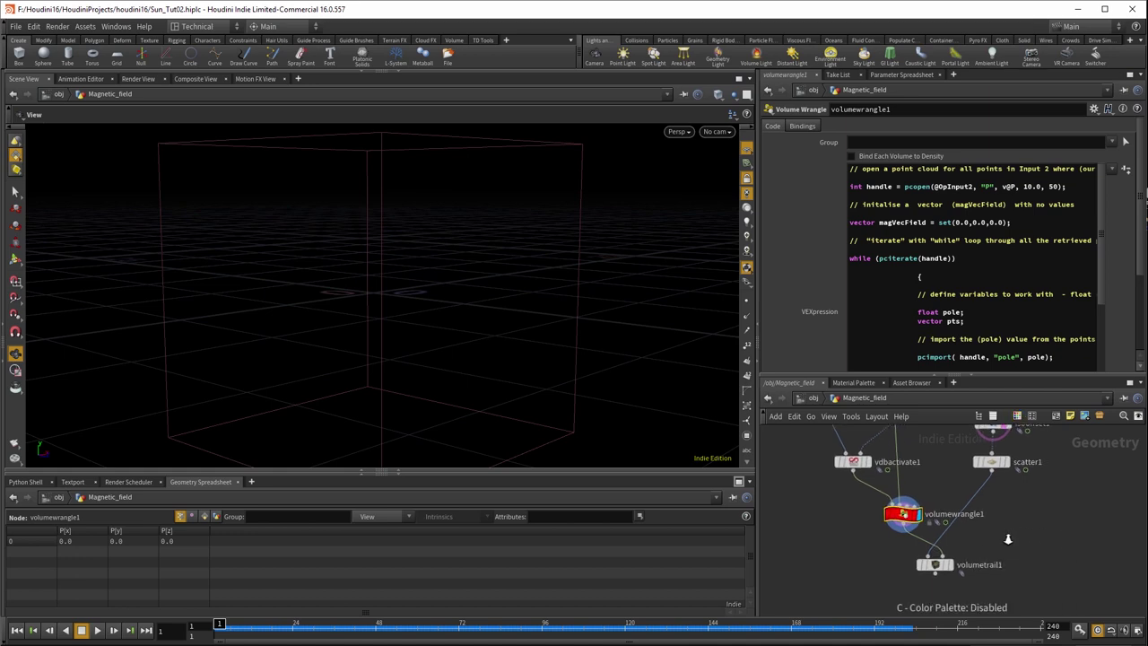
Display volumetrail1's field-line trails and set its velocity Maximum to 0.01.
click(938, 564)
click(948, 564)
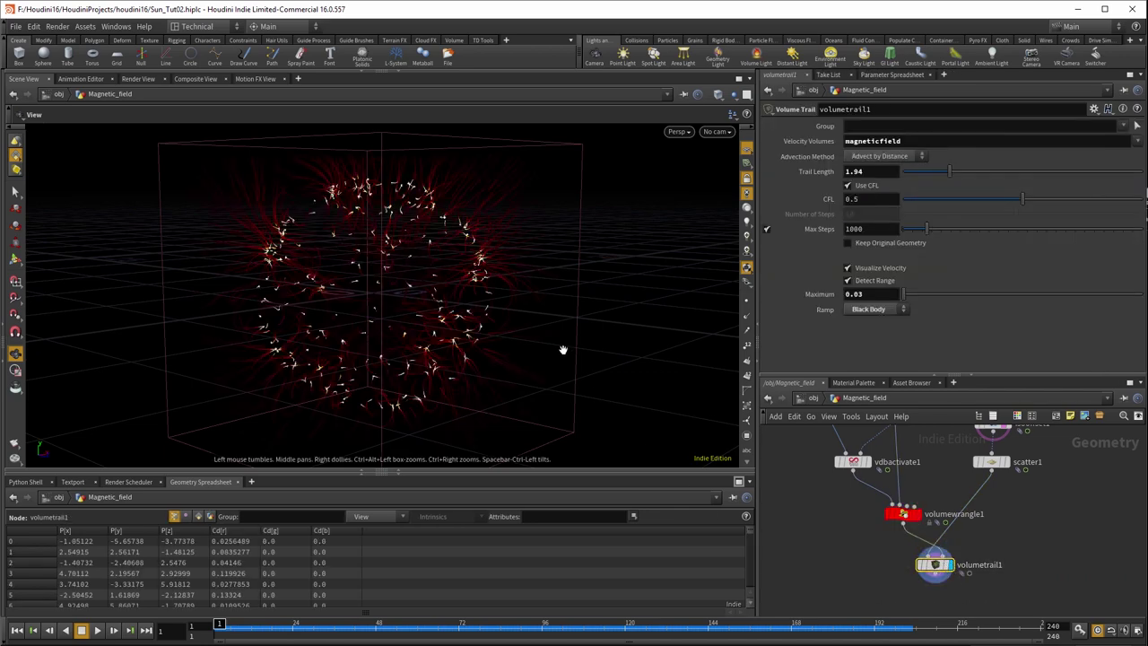
drag(561, 350, 617, 360)
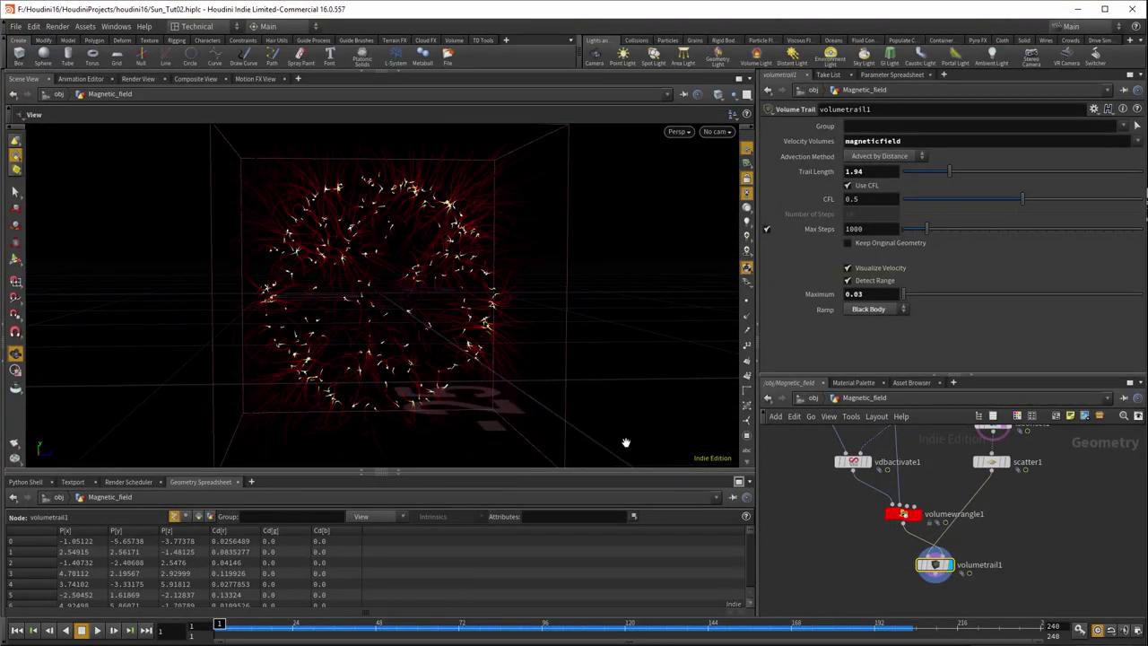
drag(625, 440, 510, 404)
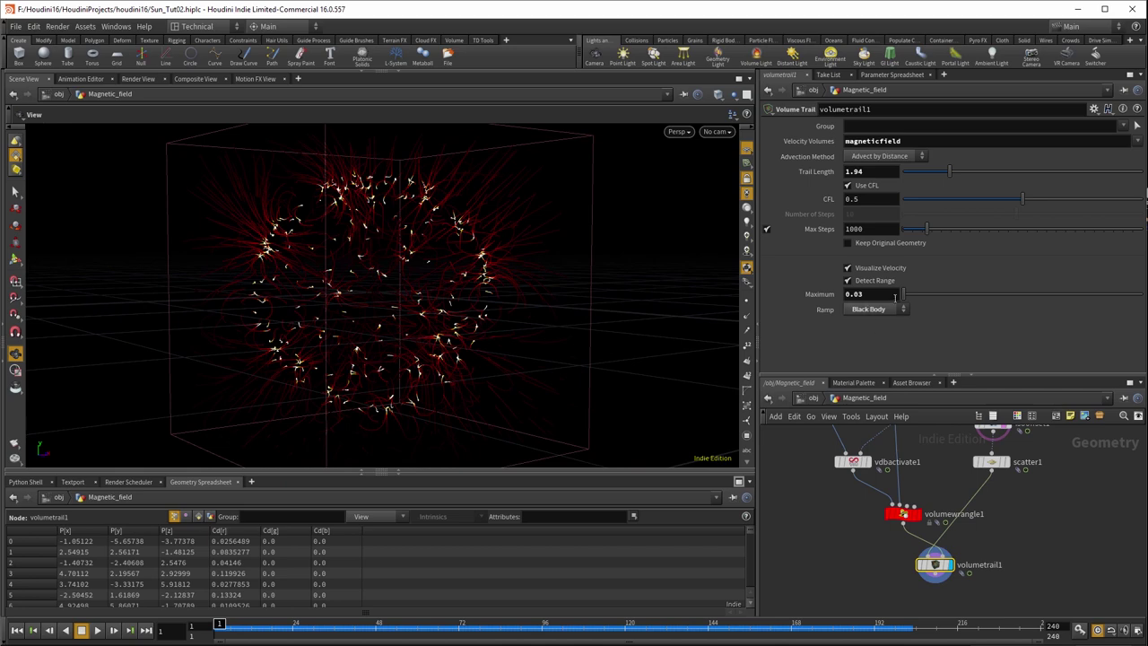
middle_drag(885, 294, 859, 326)
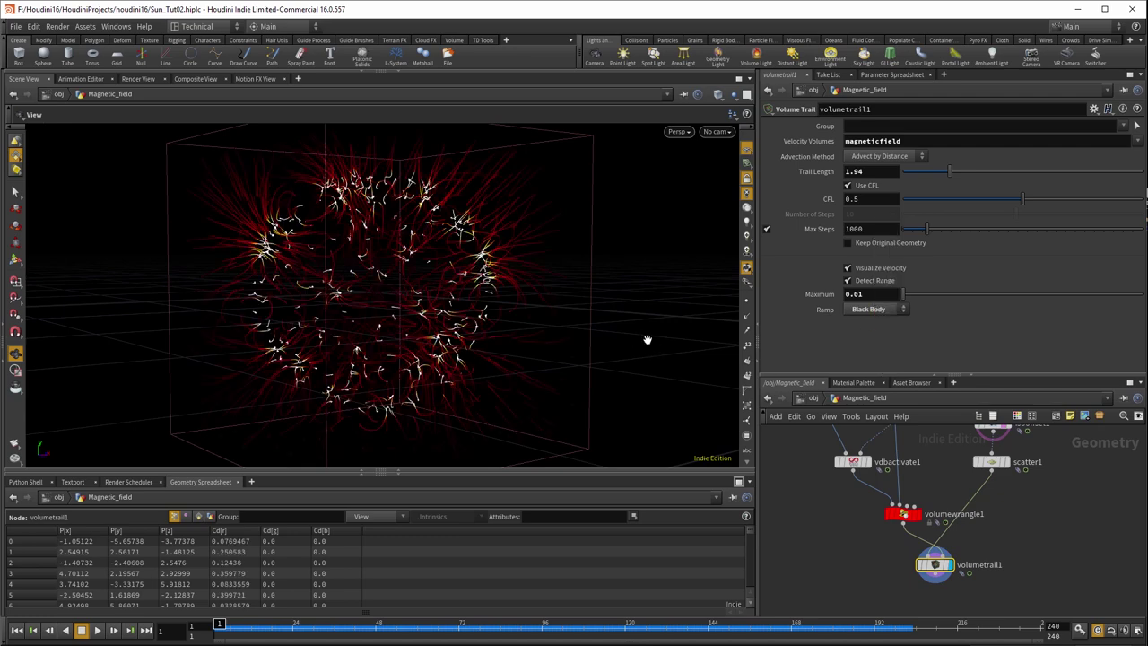
mouse_move(648, 337)
mouse_down()
mouse_move(687, 338)
mouse_move(668, 339)
mouse_up()
middle_drag(1035, 483, 1018, 538)
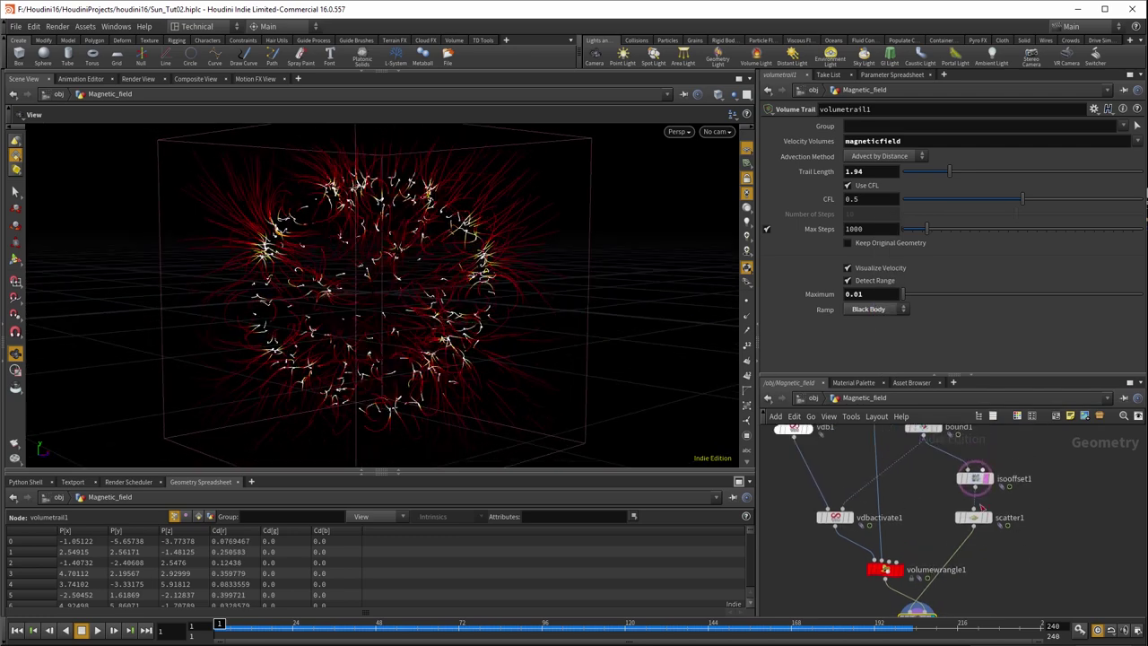
click(976, 520)
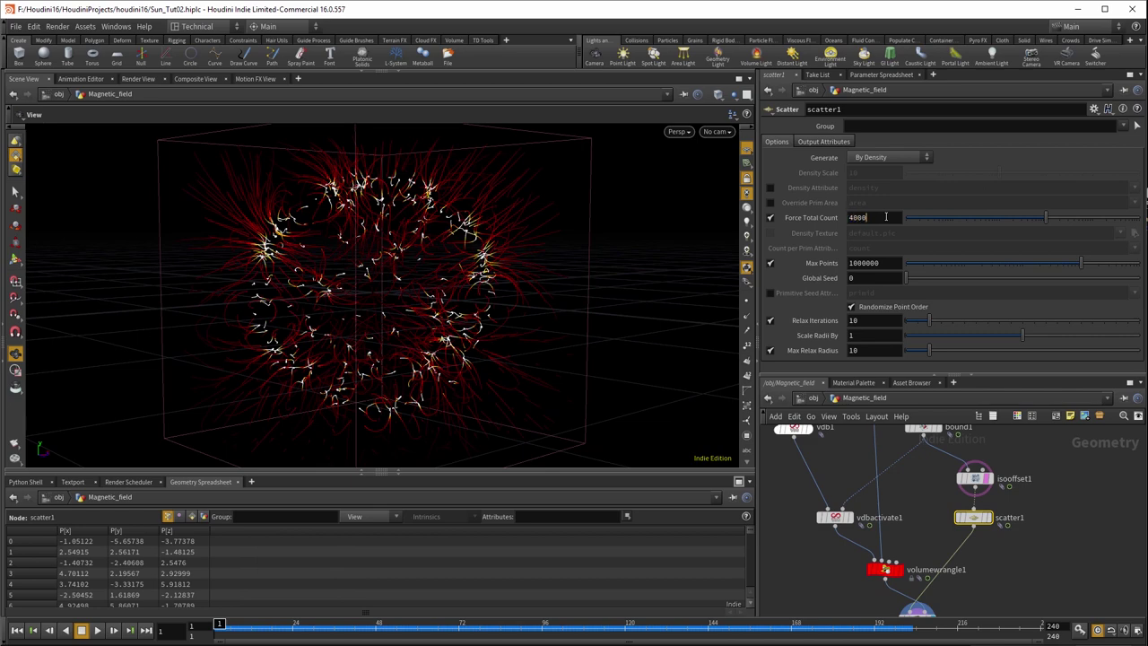
Raise scatter1's Force Total Count to 5000 points.
key(Return)
drag(473, 279, 619, 291)
double_click(886, 217)
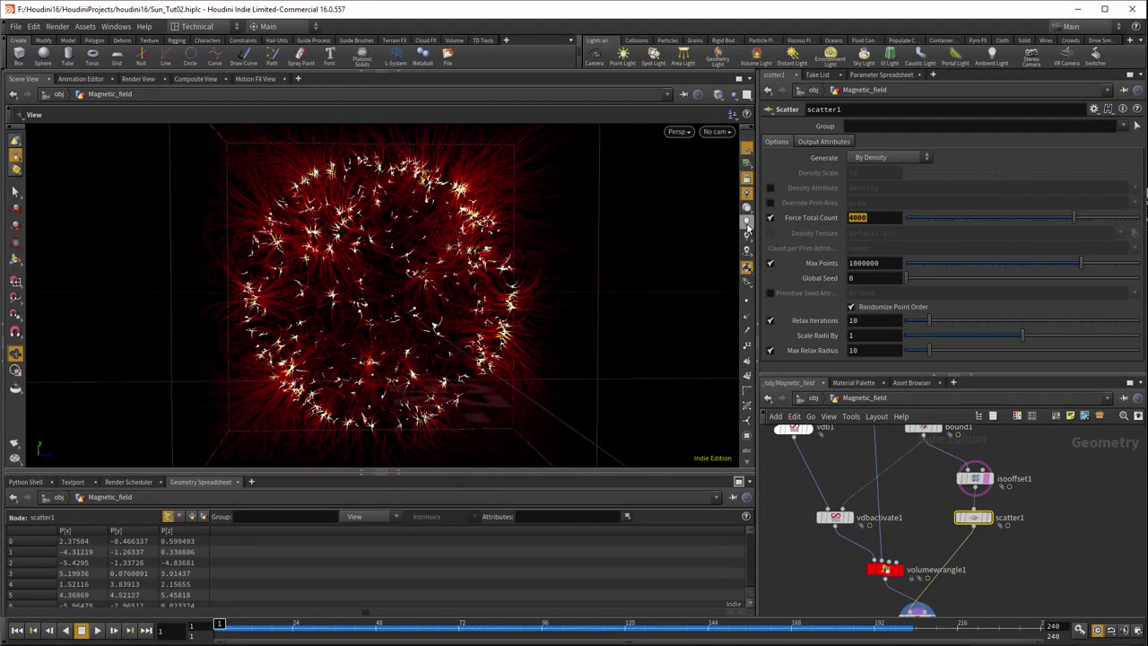
text(50)
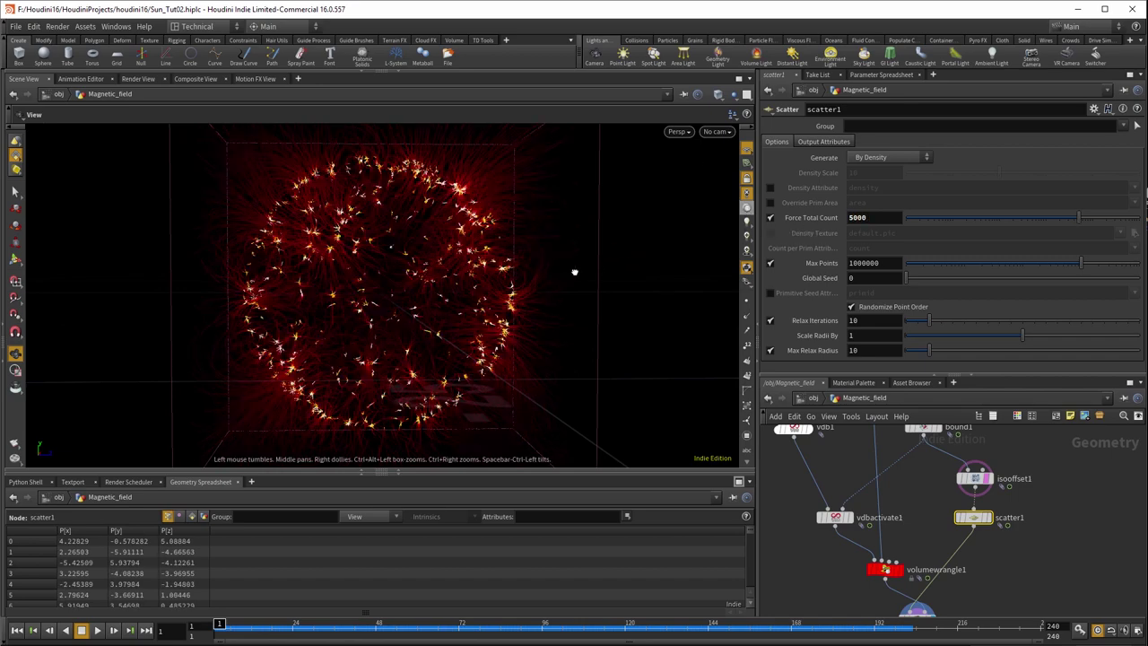
drag(573, 269, 511, 278)
Lower volumetrail1's Maximum to 0.001 and maximise the Scene View pane.
click(887, 571)
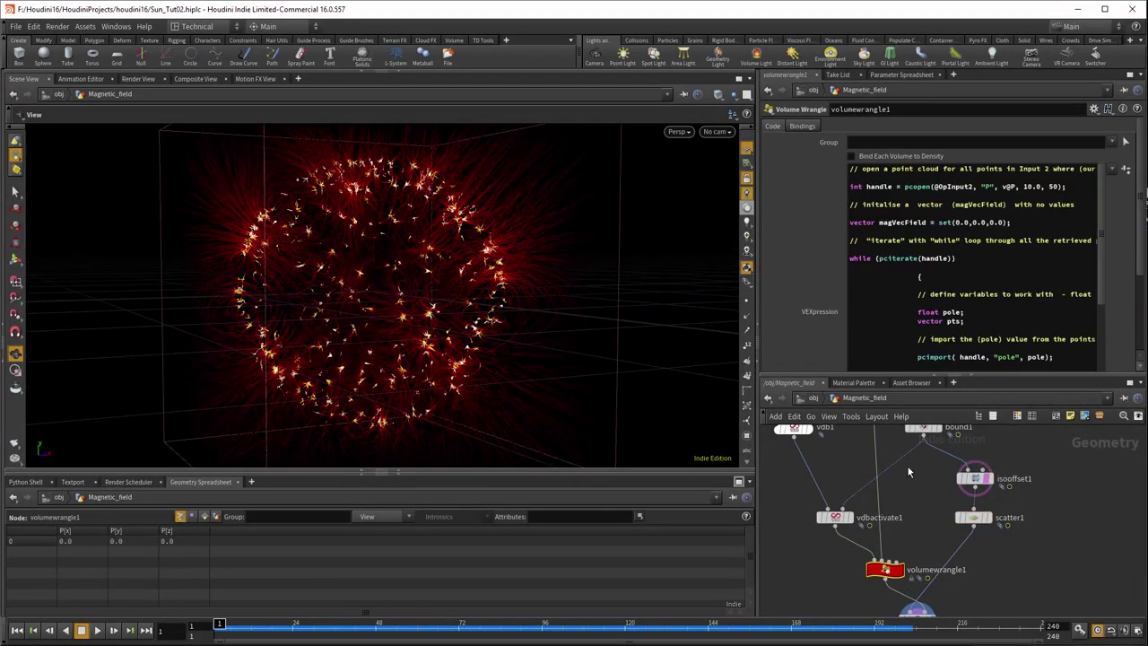
scroll(981, 568, down, 2)
middle_drag(982, 568, 982, 512)
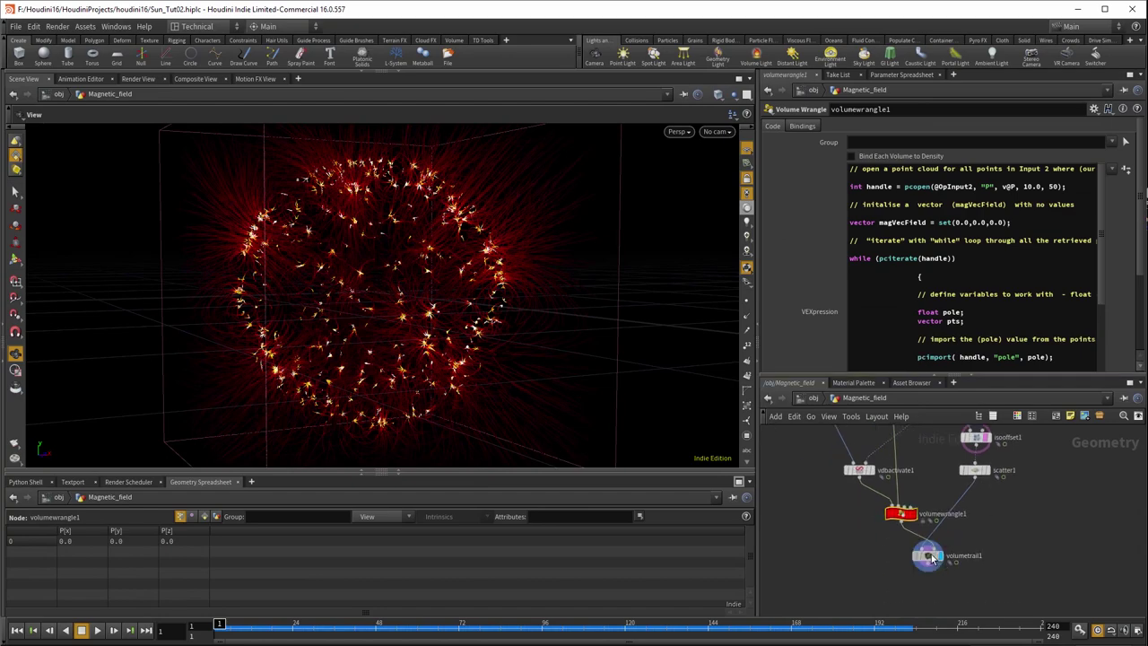
click(927, 555)
middle_drag(870, 293, 646, 310)
drag(611, 296, 662, 295)
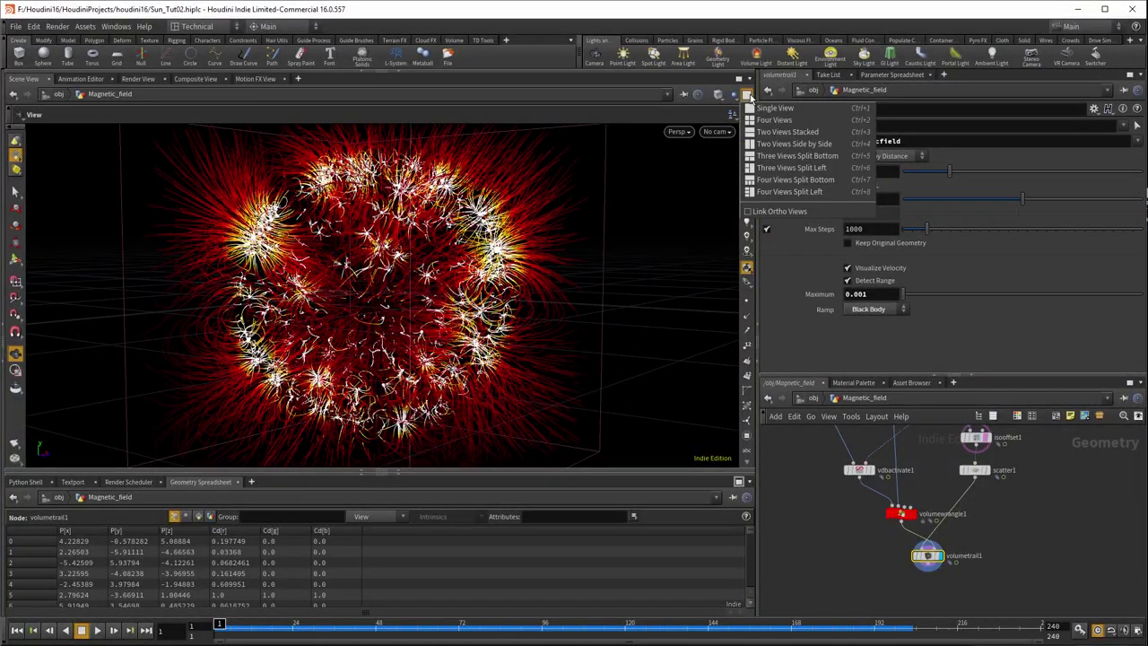
click(737, 81)
drag(825, 328, 834, 359)
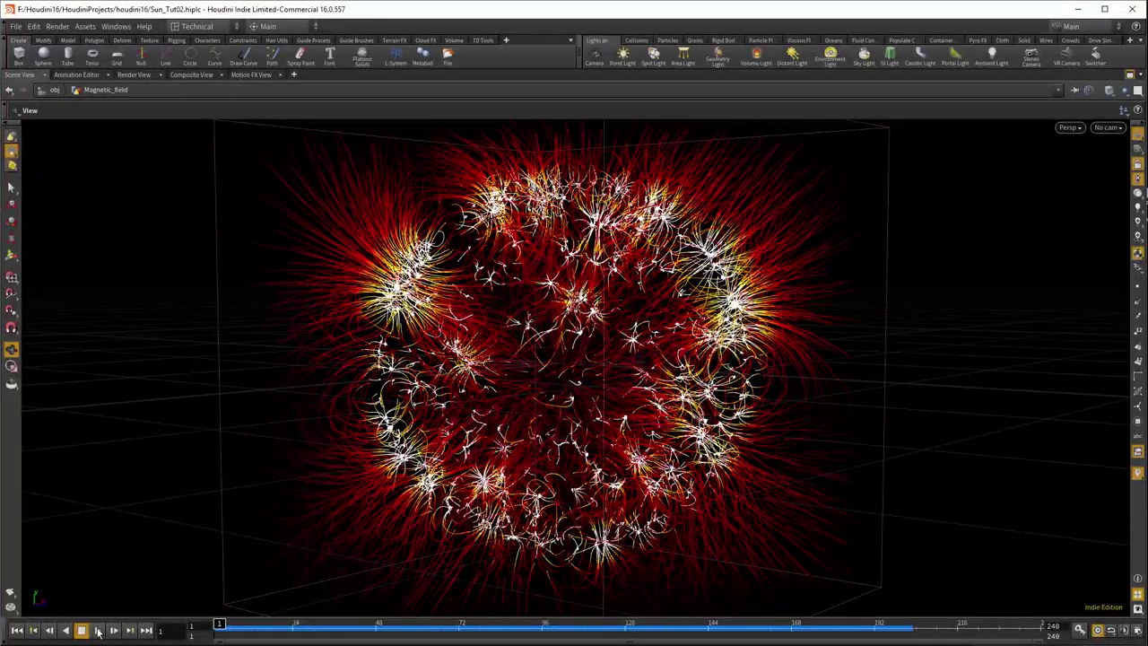
Play the field-line animation on the timeline, then stop playback.
click(98, 631)
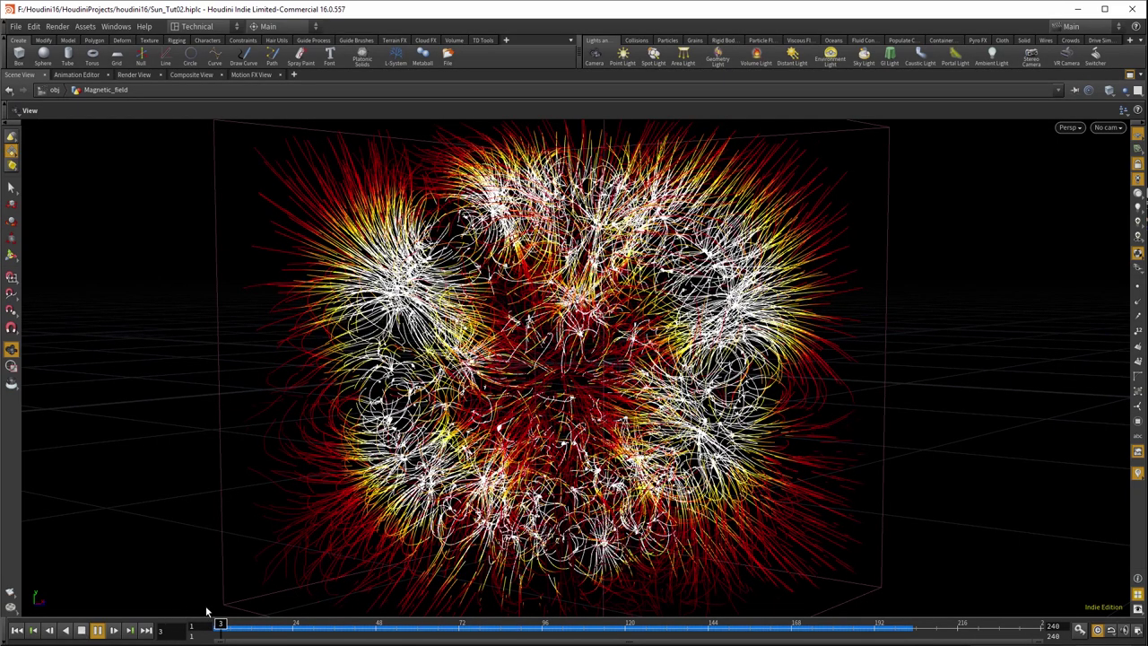
key(Escape)
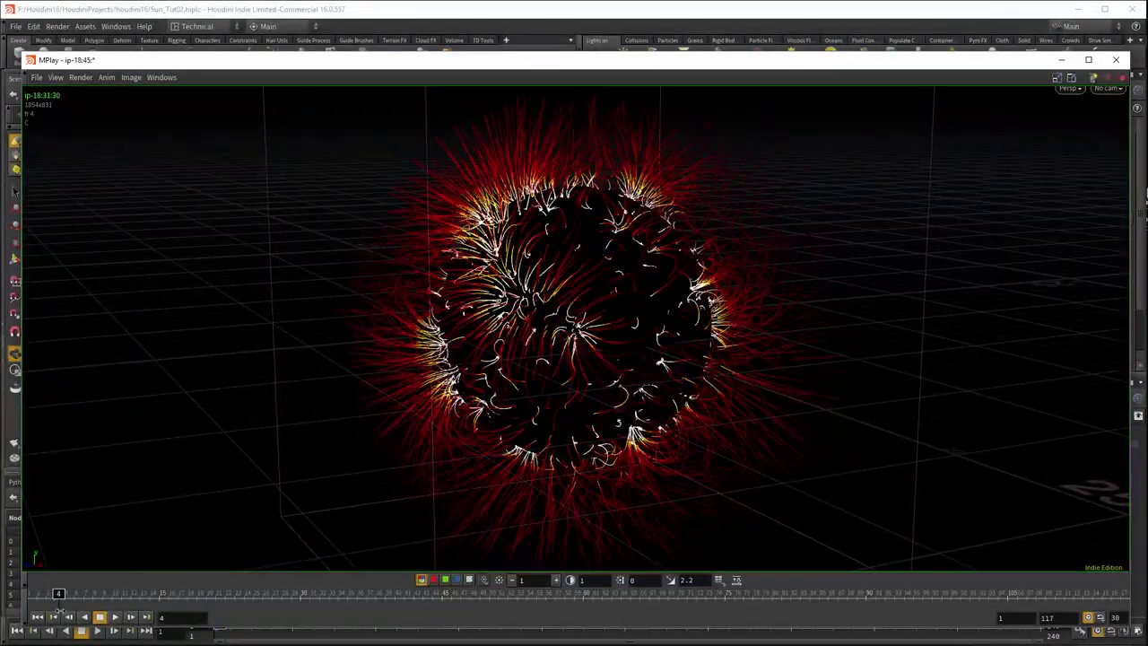
Scrub the MPlay flipbook through frames 15, 25, 34, 46 and 52, then close it.
drag(60, 610, 522, 614)
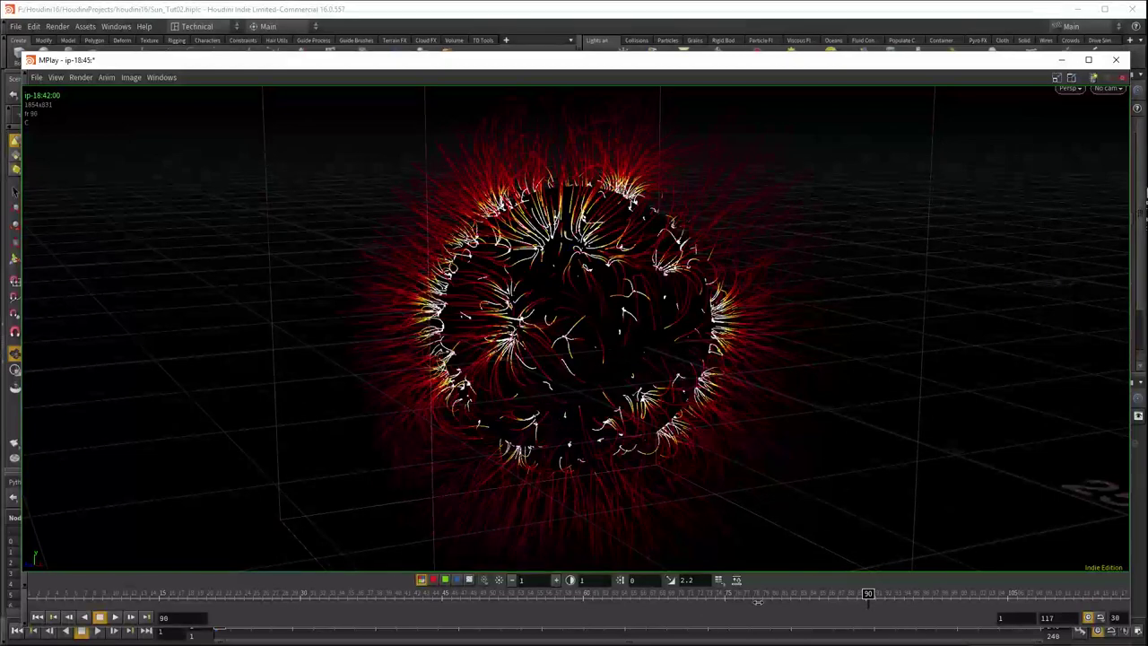
drag(758, 602, 446, 611)
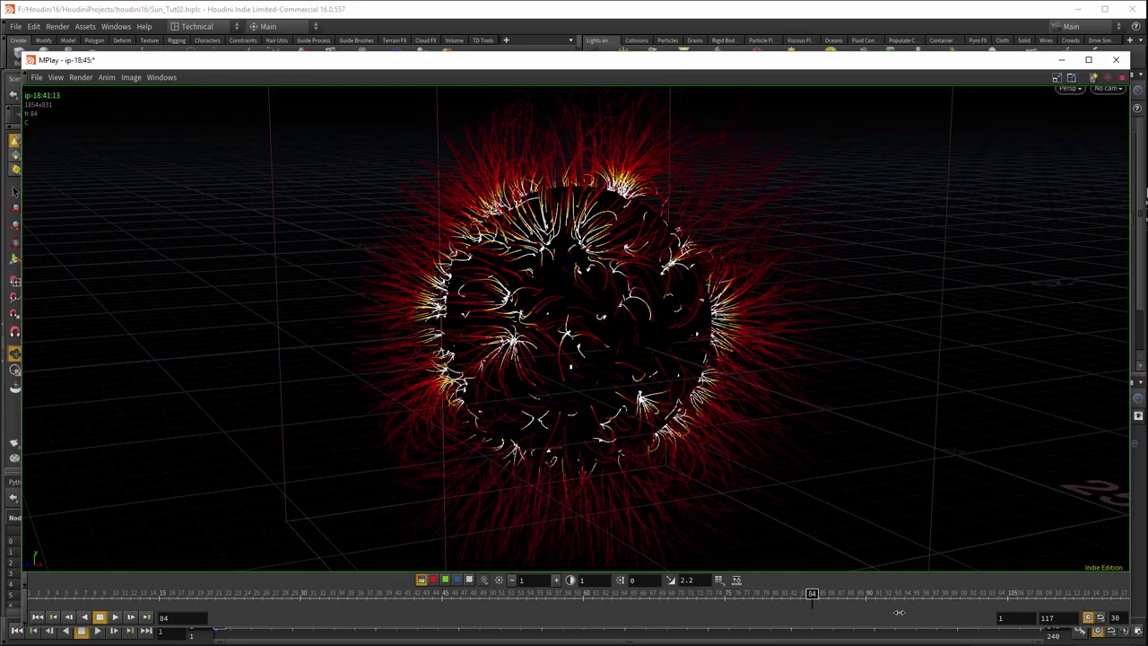
click(256, 593)
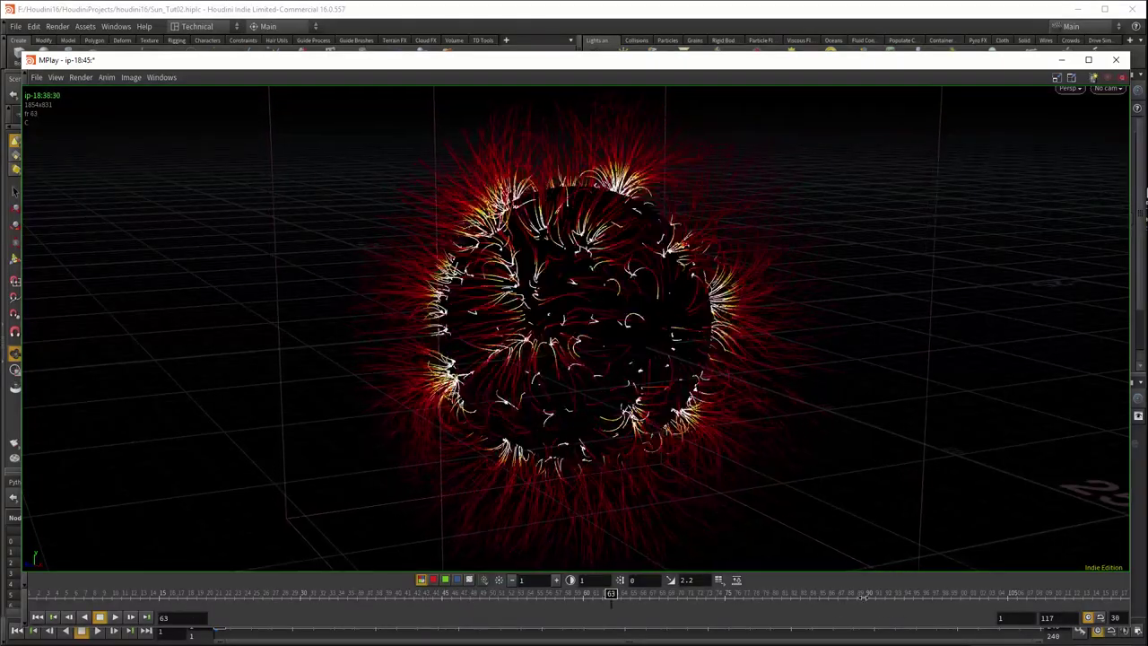
click(334, 593)
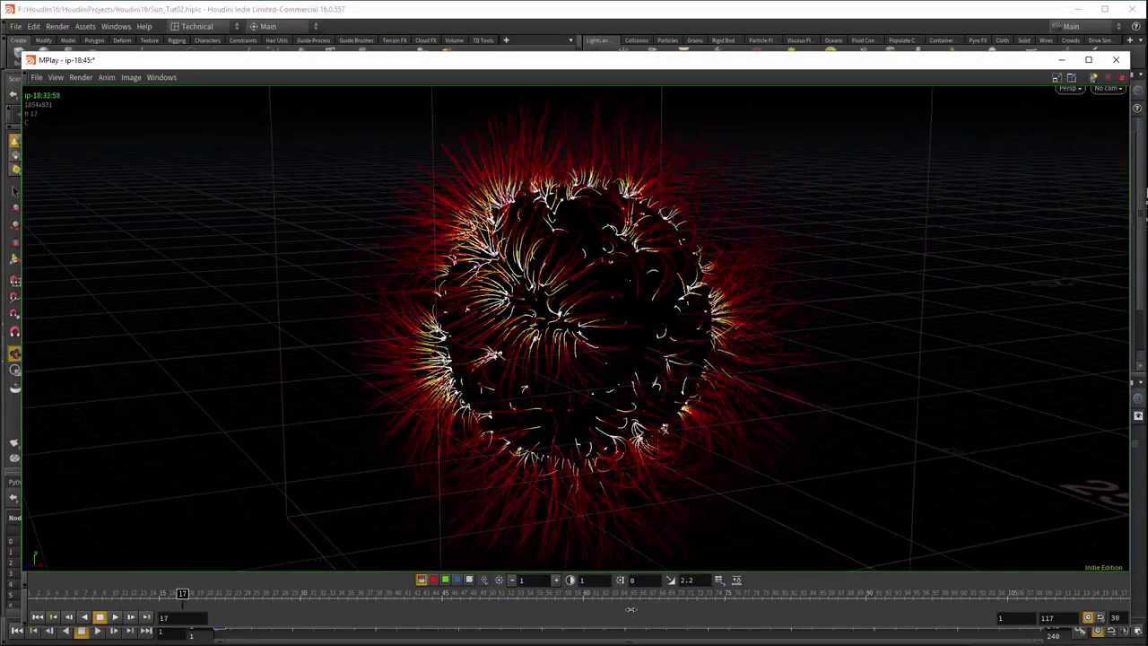
click(503, 603)
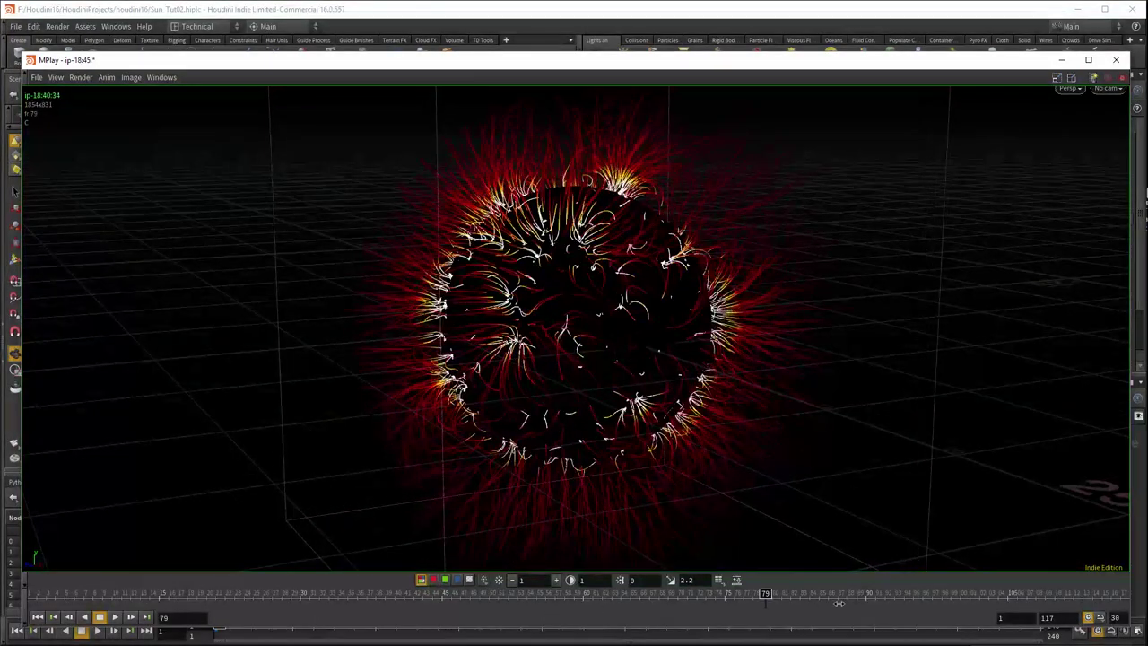
click(458, 602)
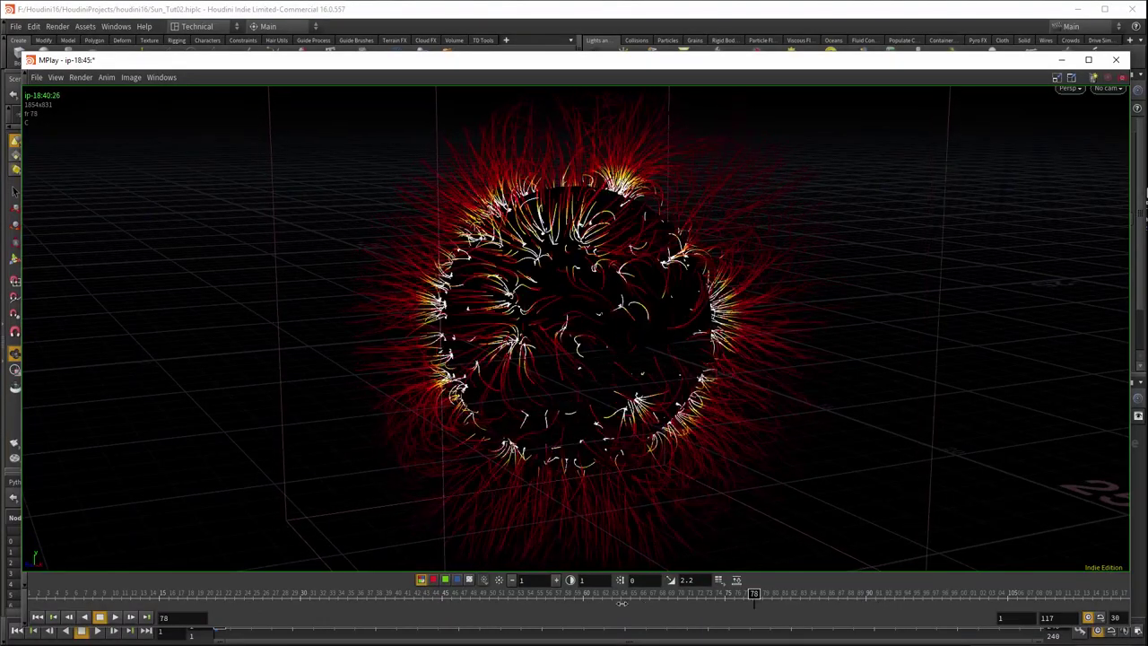
click(165, 597)
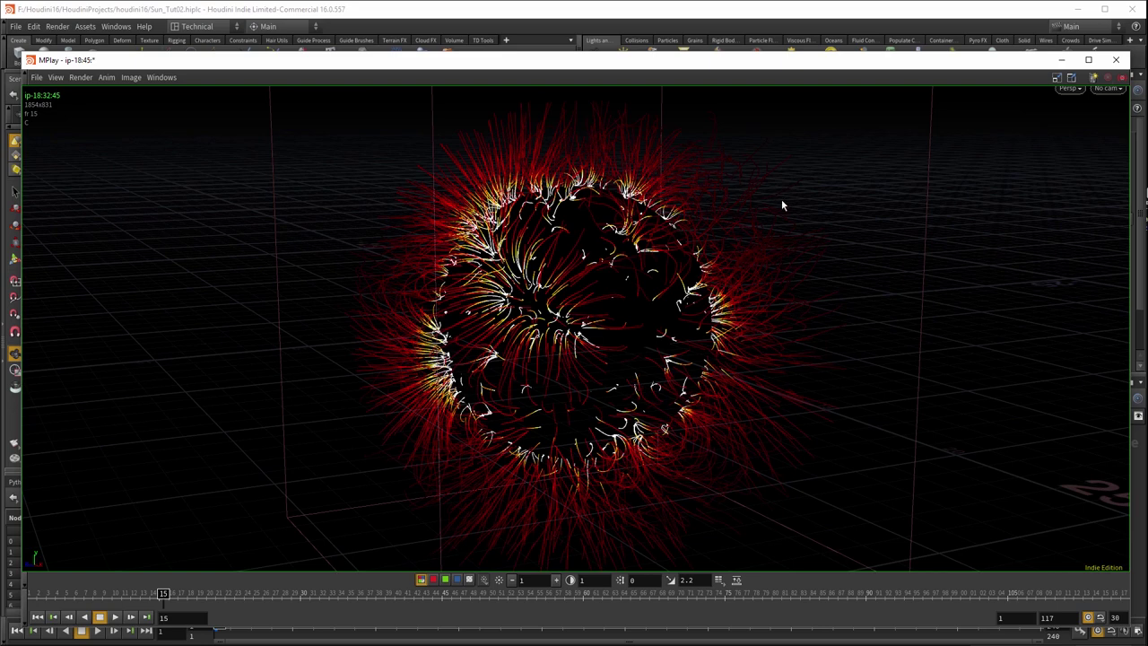
click(902, 14)
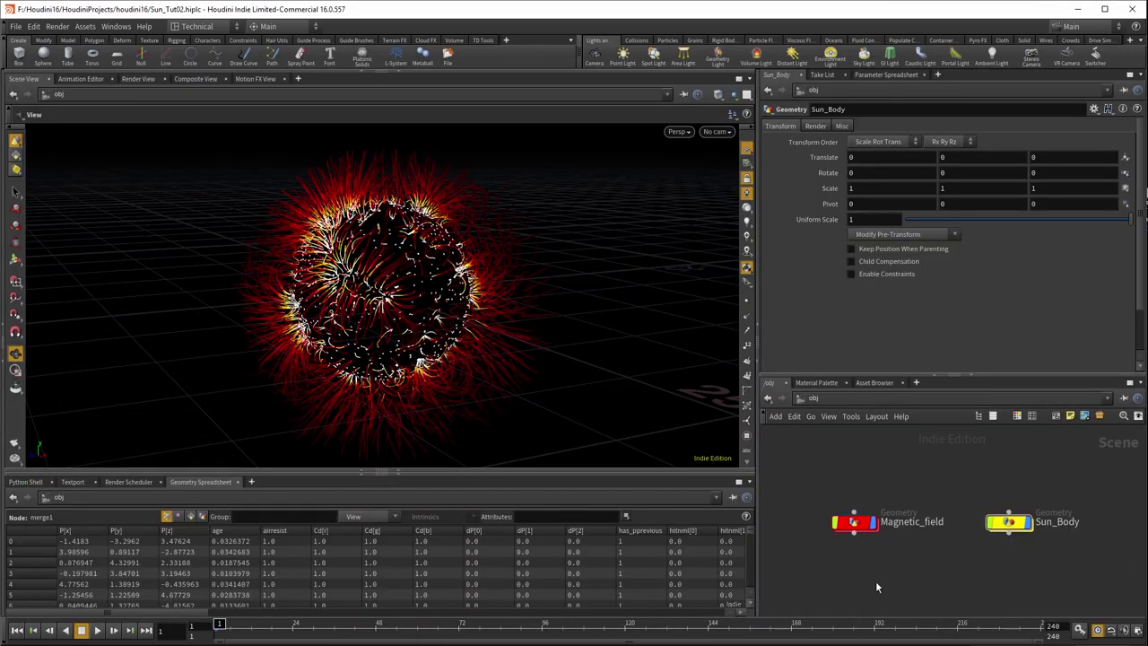
Enter the Magnetic_field network and inspect object_merge2 and merge2.
middle_drag(906, 578, 911, 561)
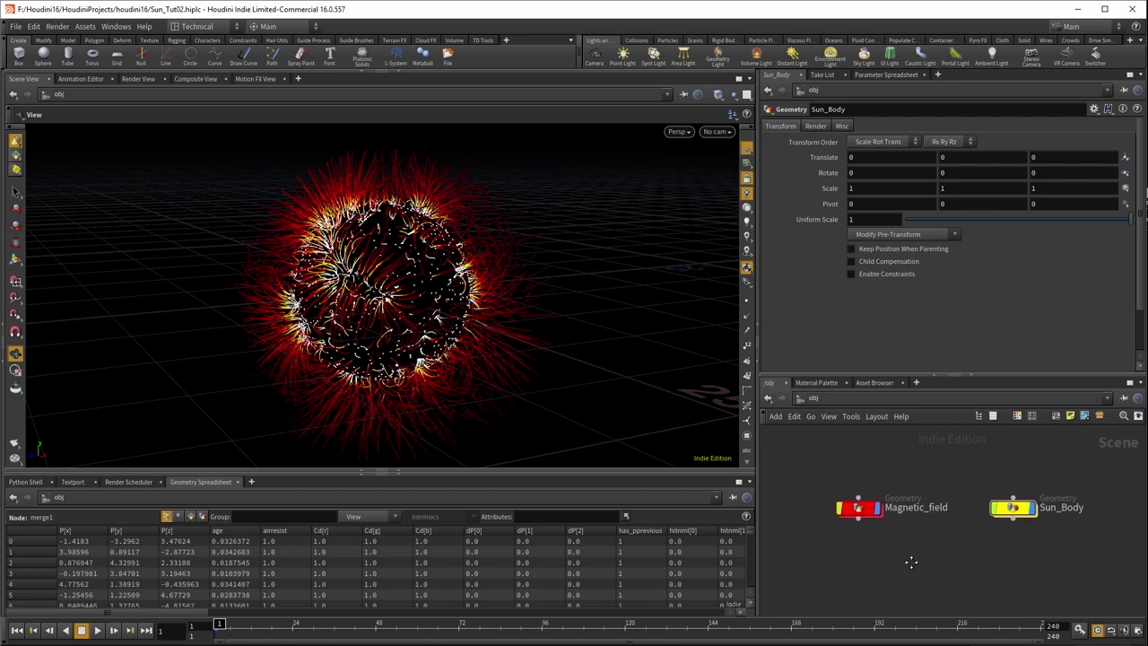
click(861, 507)
double_click(863, 507)
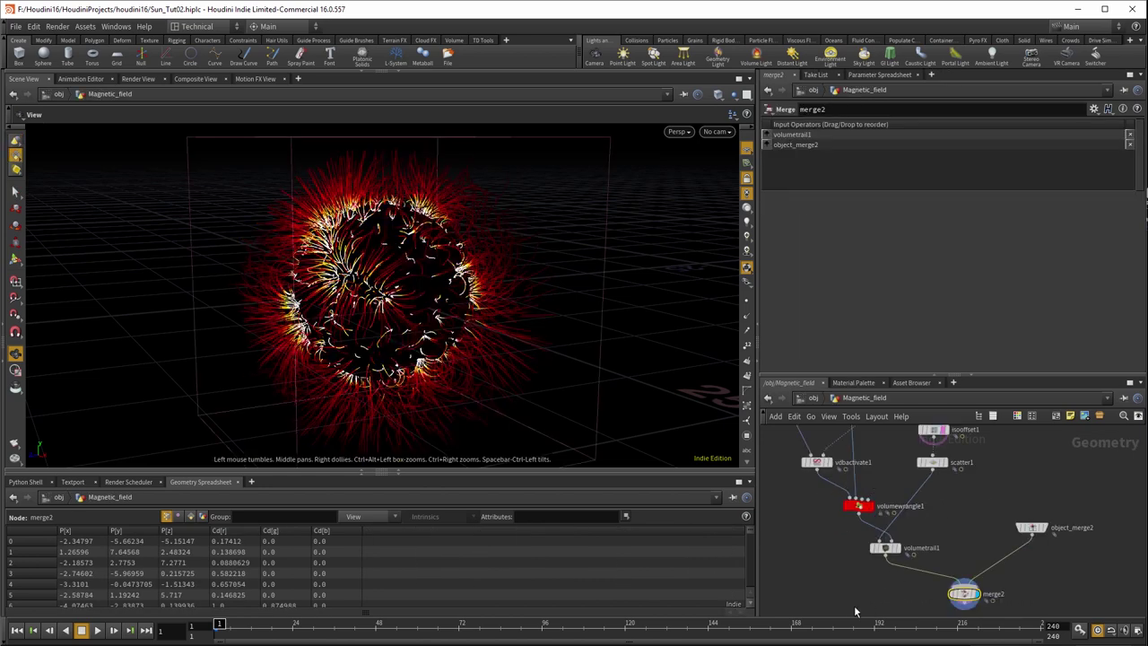
middle_drag(910, 593, 906, 575)
click(1028, 511)
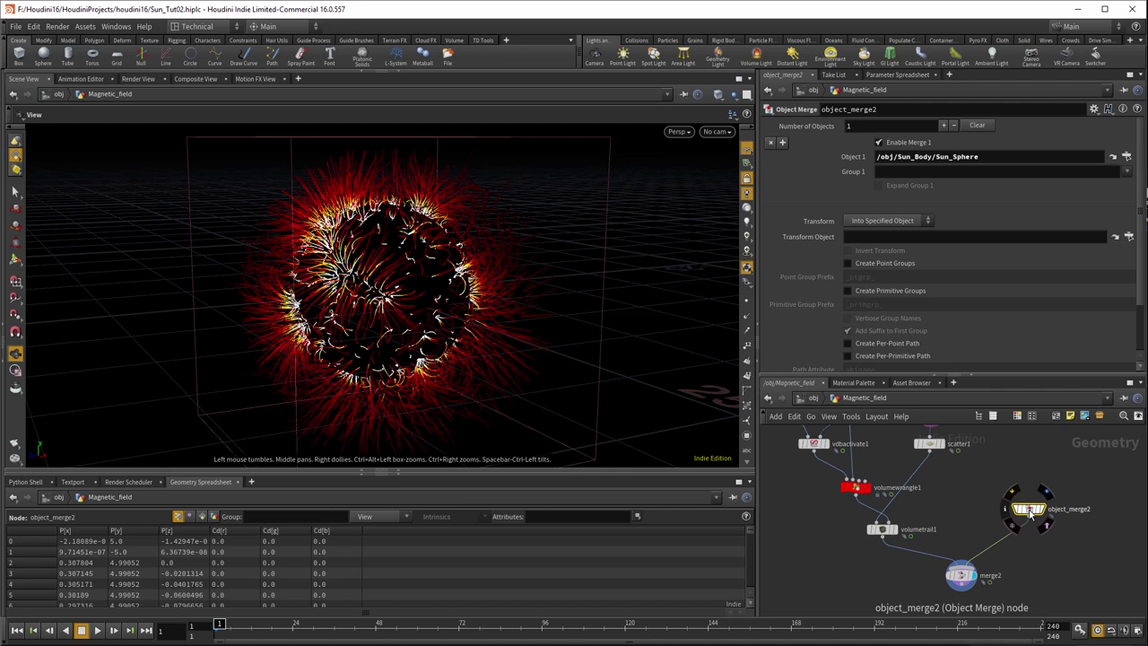
click(951, 575)
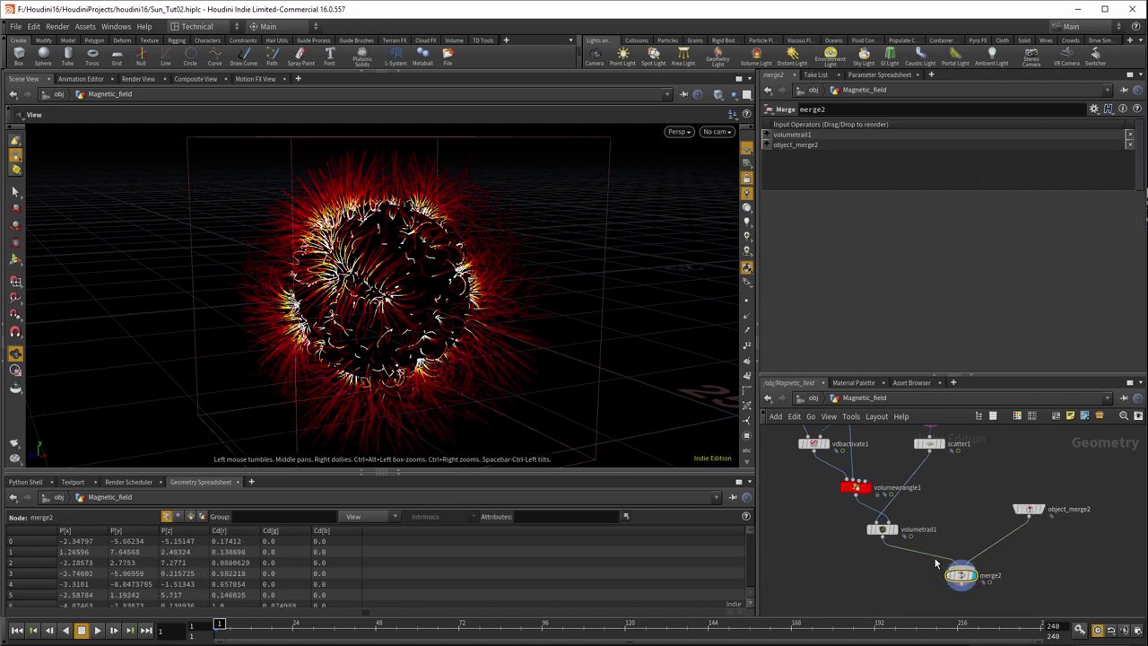
Switch bound1 to Box, back to Sphere, and display its output.
middle_drag(936, 511, 941, 596)
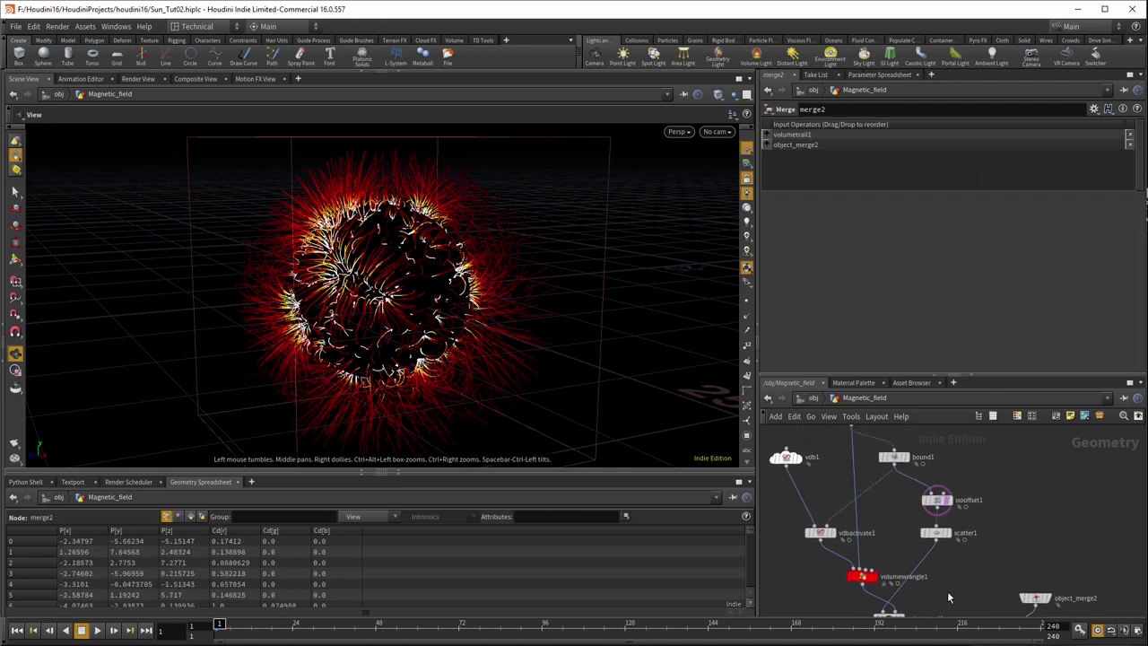
click(897, 460)
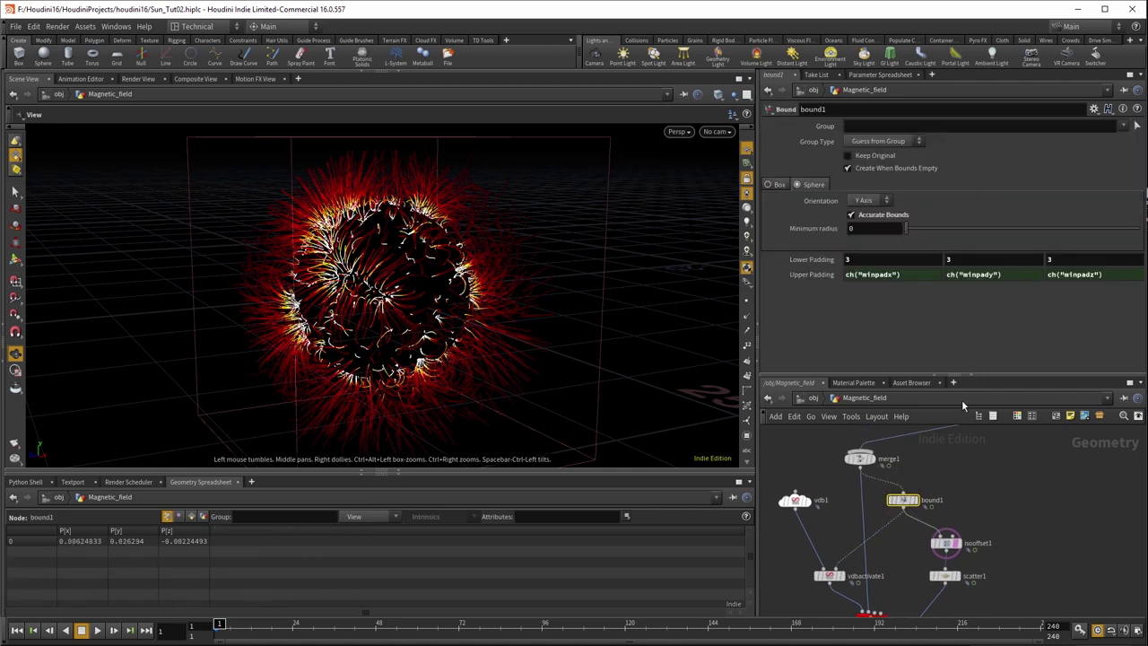
middle_drag(970, 458, 977, 501)
click(779, 185)
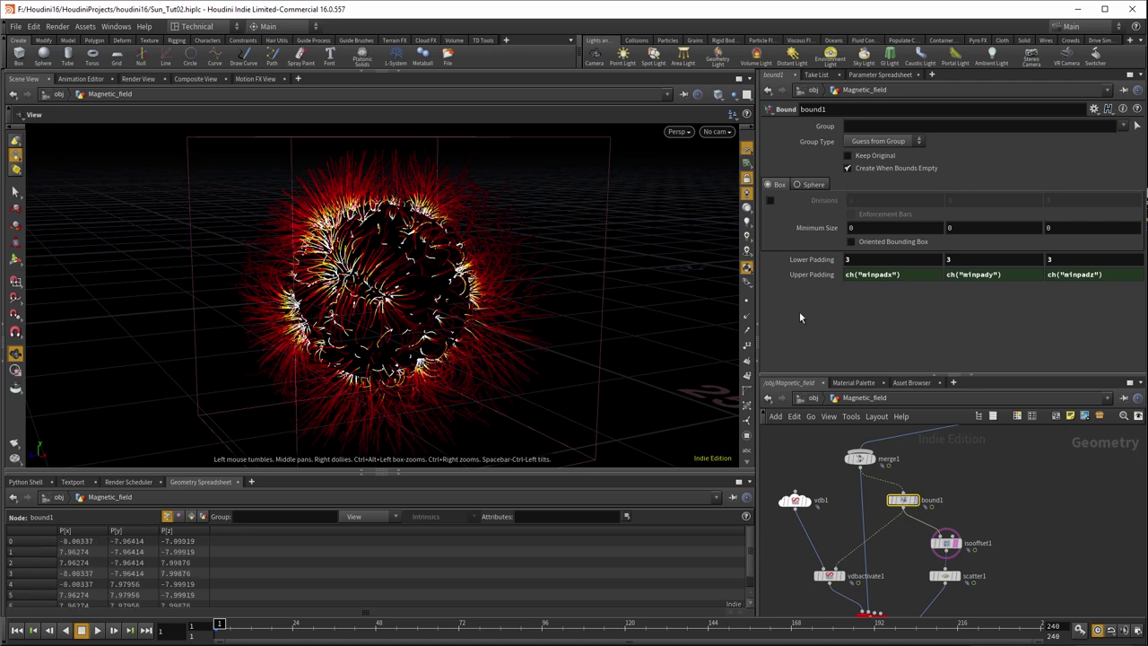
click(914, 499)
click(797, 184)
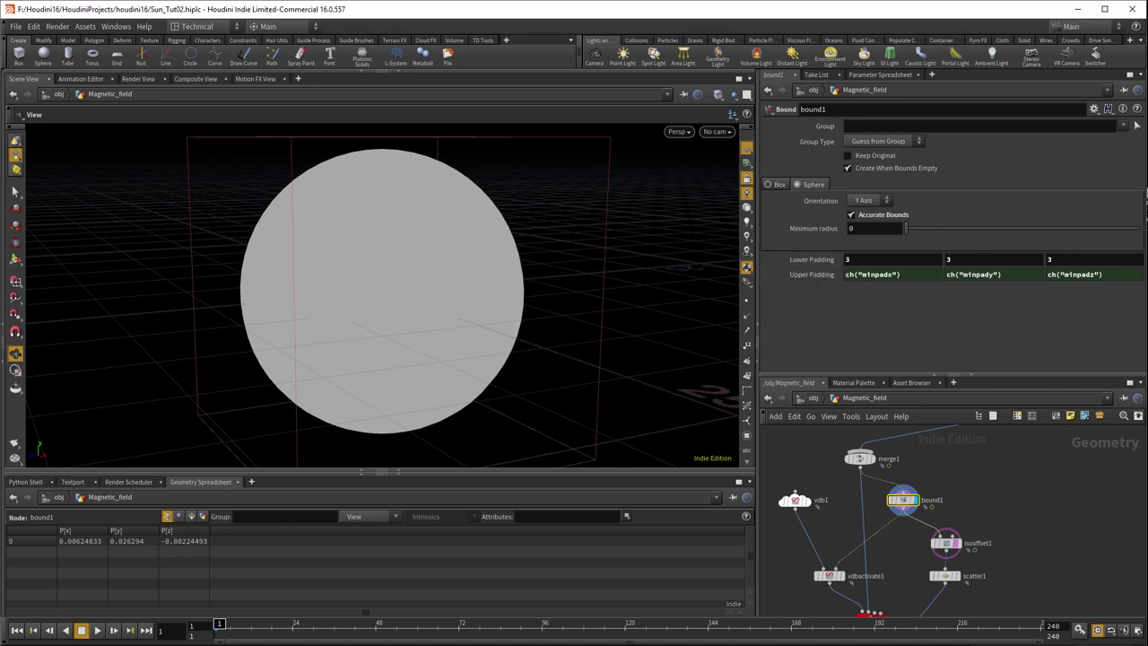
Check scatter1, then set merge2's display flag to combine volumetrail1 and object_merge2.
middle_drag(1063, 547, 1076, 422)
middle_drag(1007, 492, 986, 544)
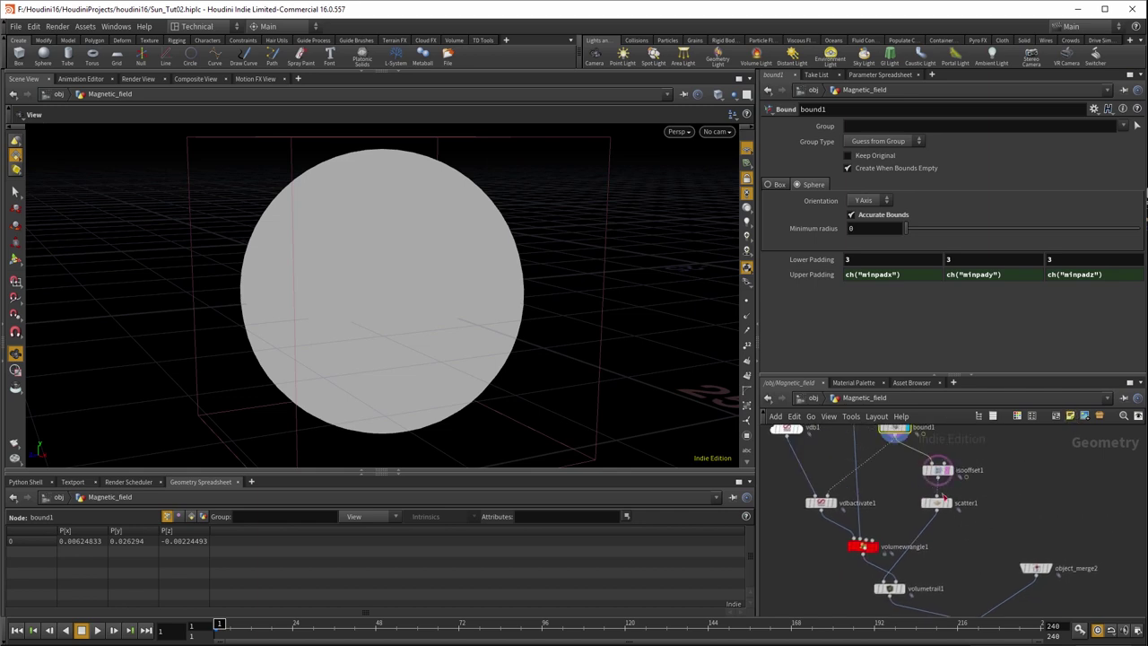
click(936, 502)
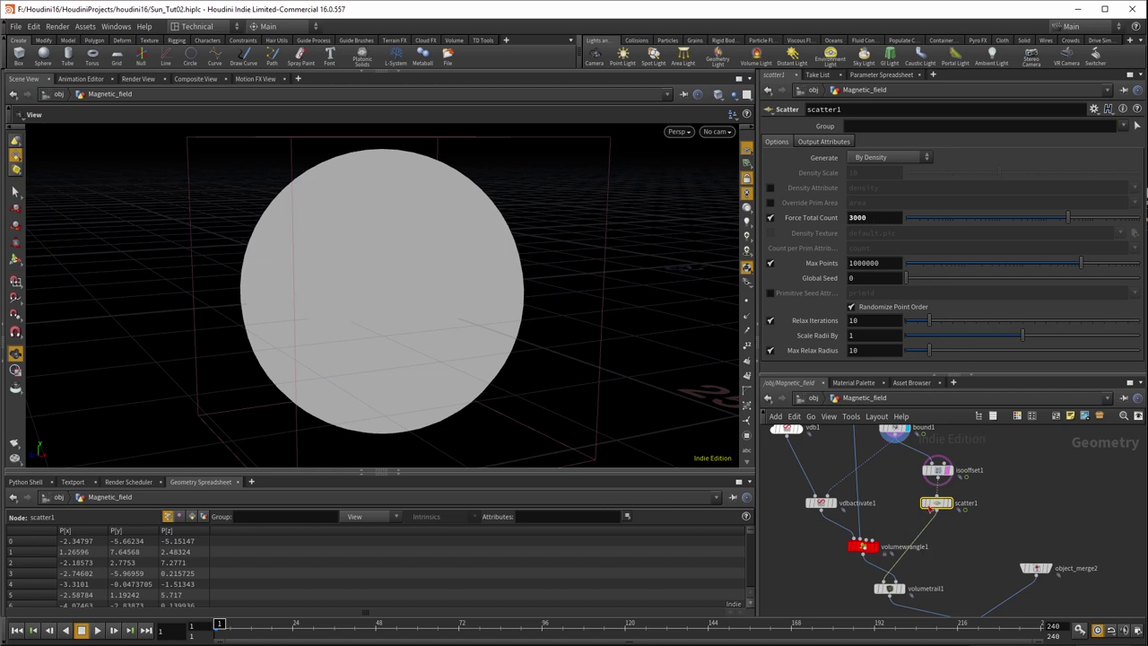
middle_drag(974, 532, 969, 484)
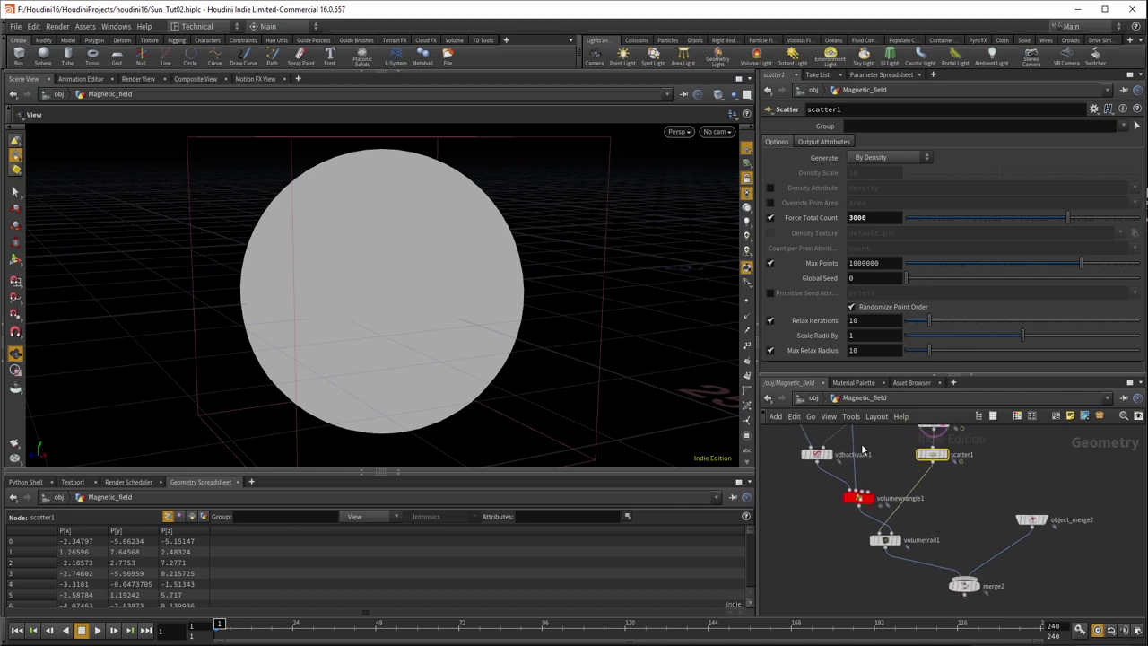
click(971, 587)
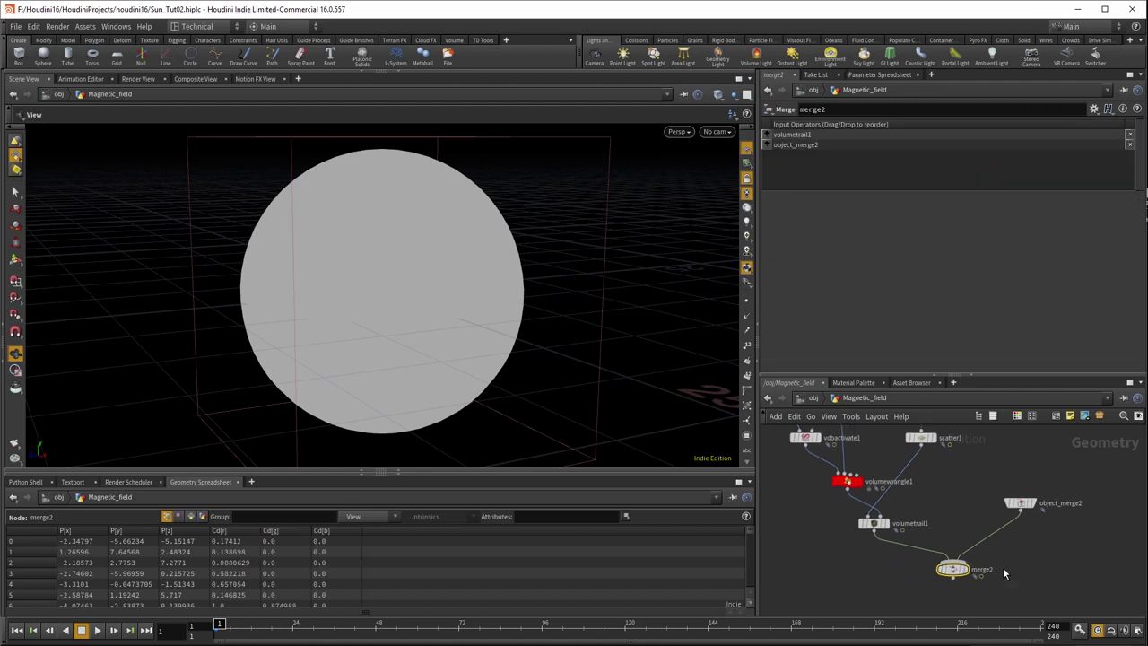
mouse_move(966, 578)
click(968, 554)
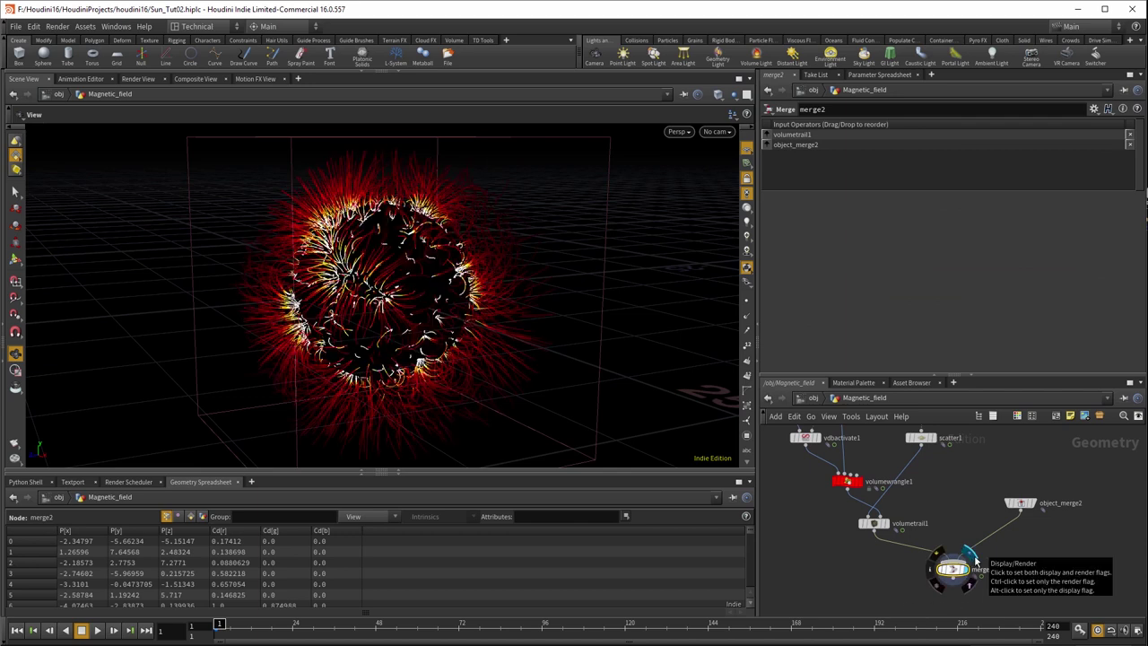
middle_drag(1041, 553, 1027, 546)
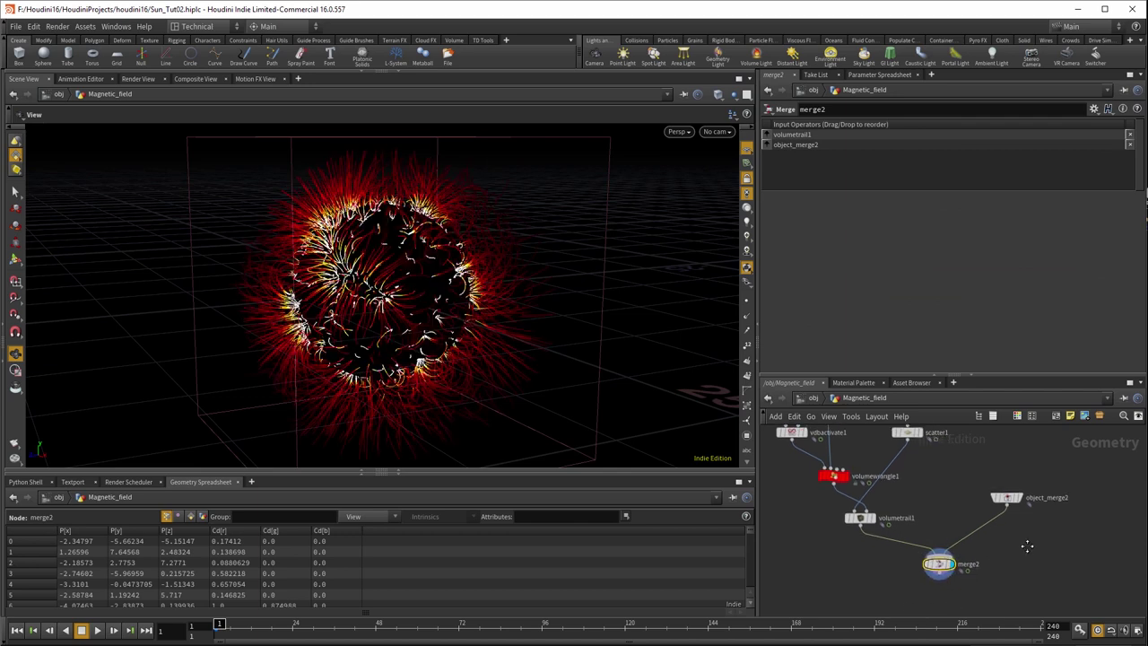